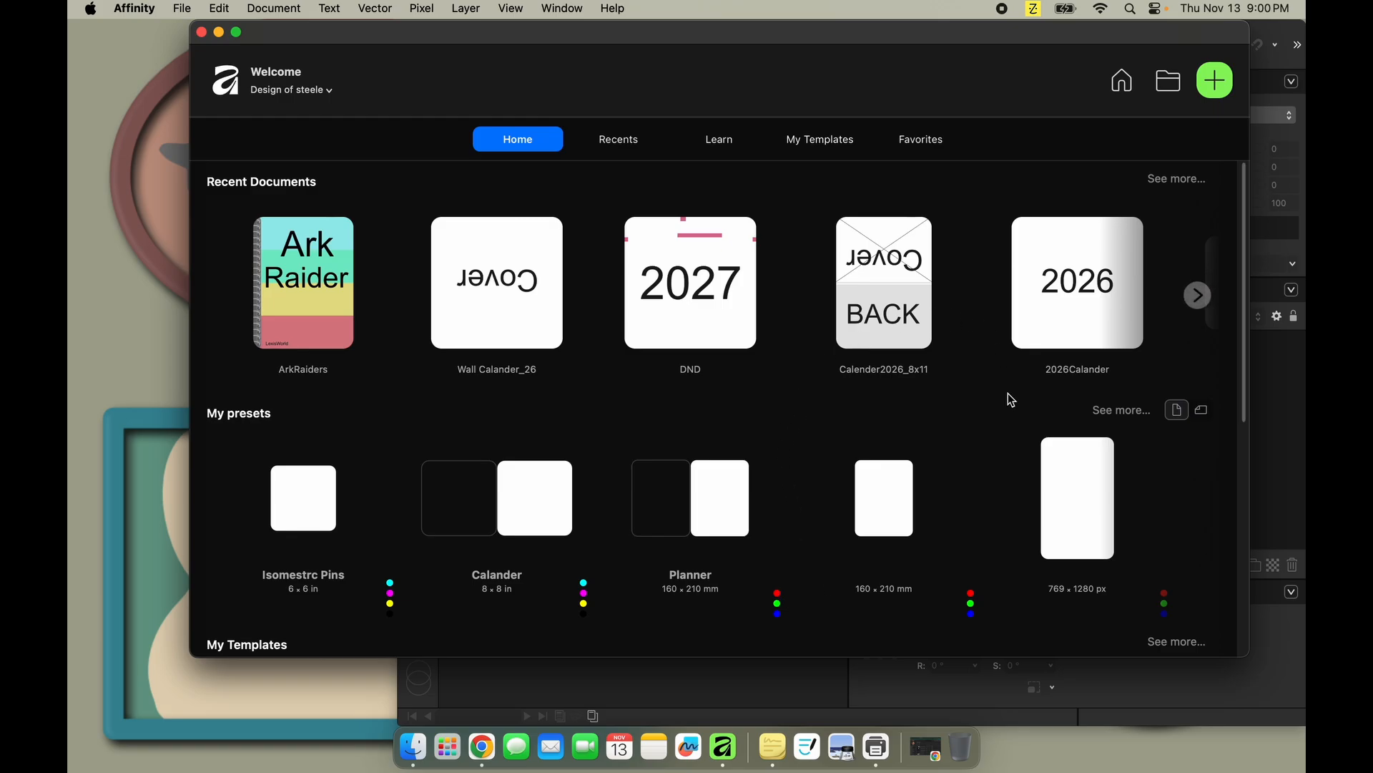
Create a new document from the saved 8 × 8 in Calander preset, keeping its 28 vertically arranged facing pages, margins and bleed.
left_click(1219, 85)
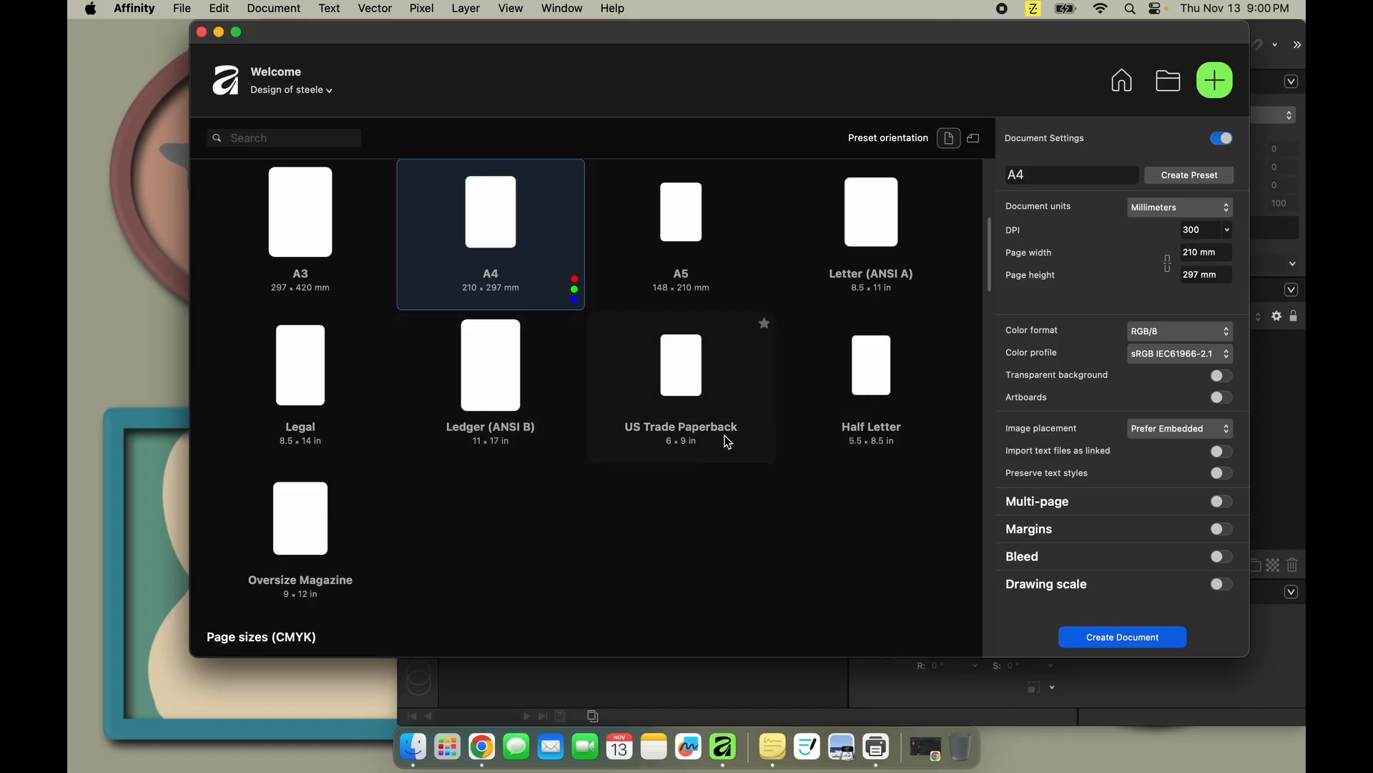
scroll(684, 486, "down", 3)
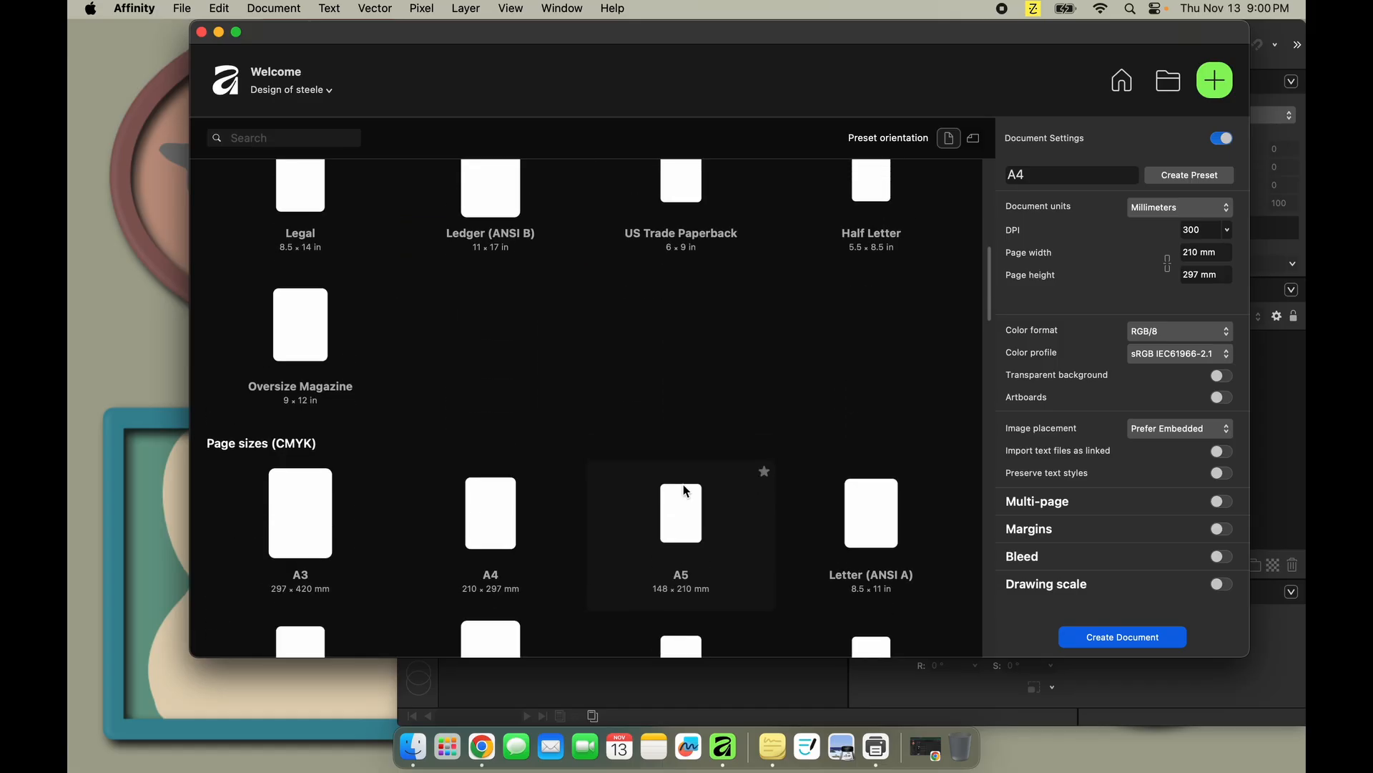
scroll(684, 486, "up", 5)
scroll(685, 488, "up", 3)
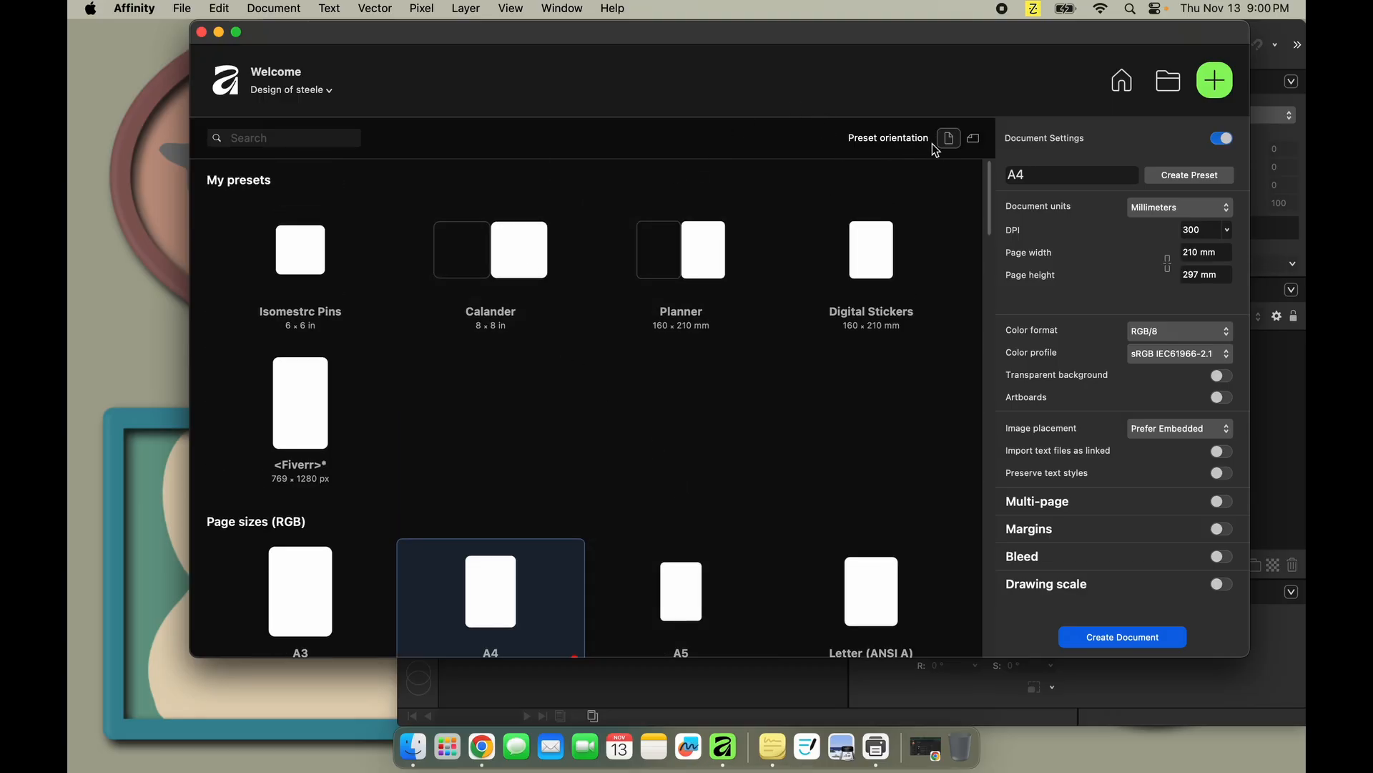
left_click(505, 284)
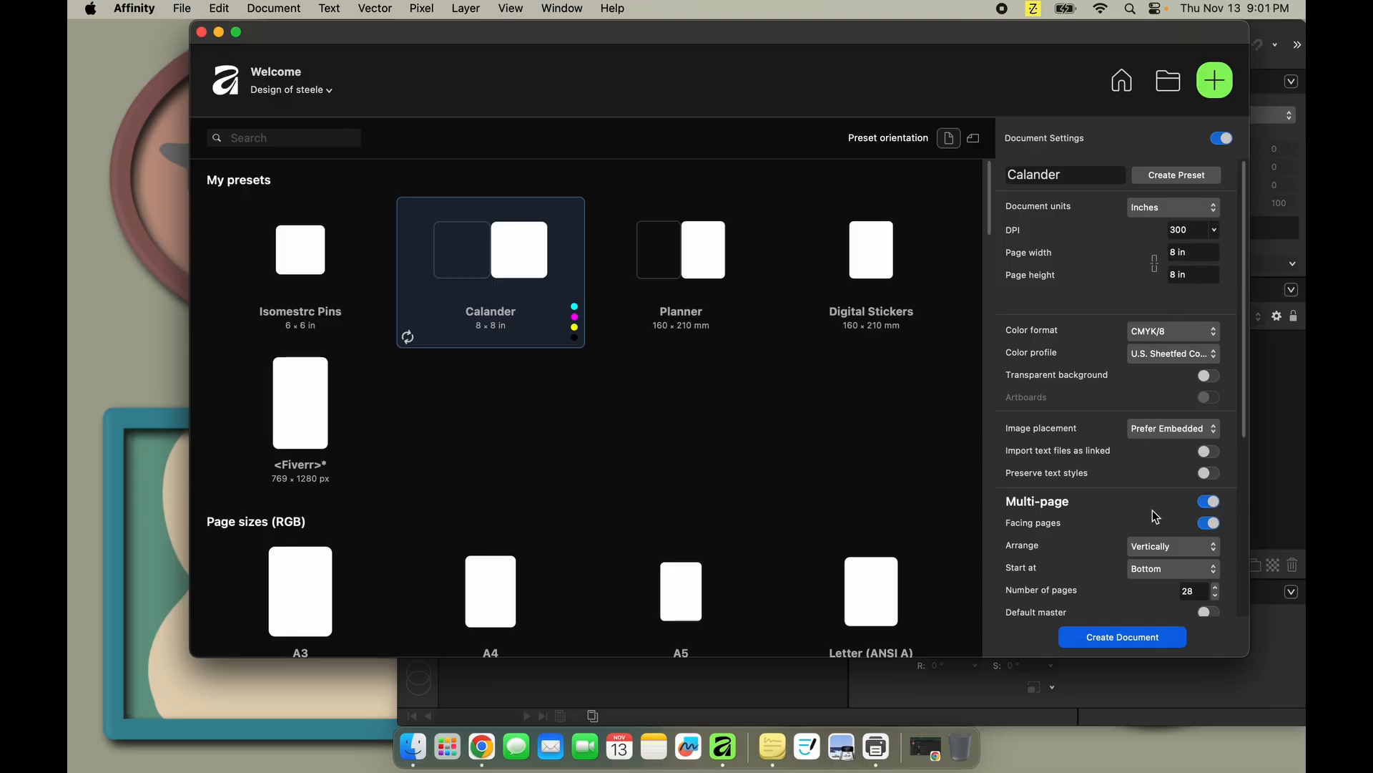
scroll(1074, 550, "down", 2)
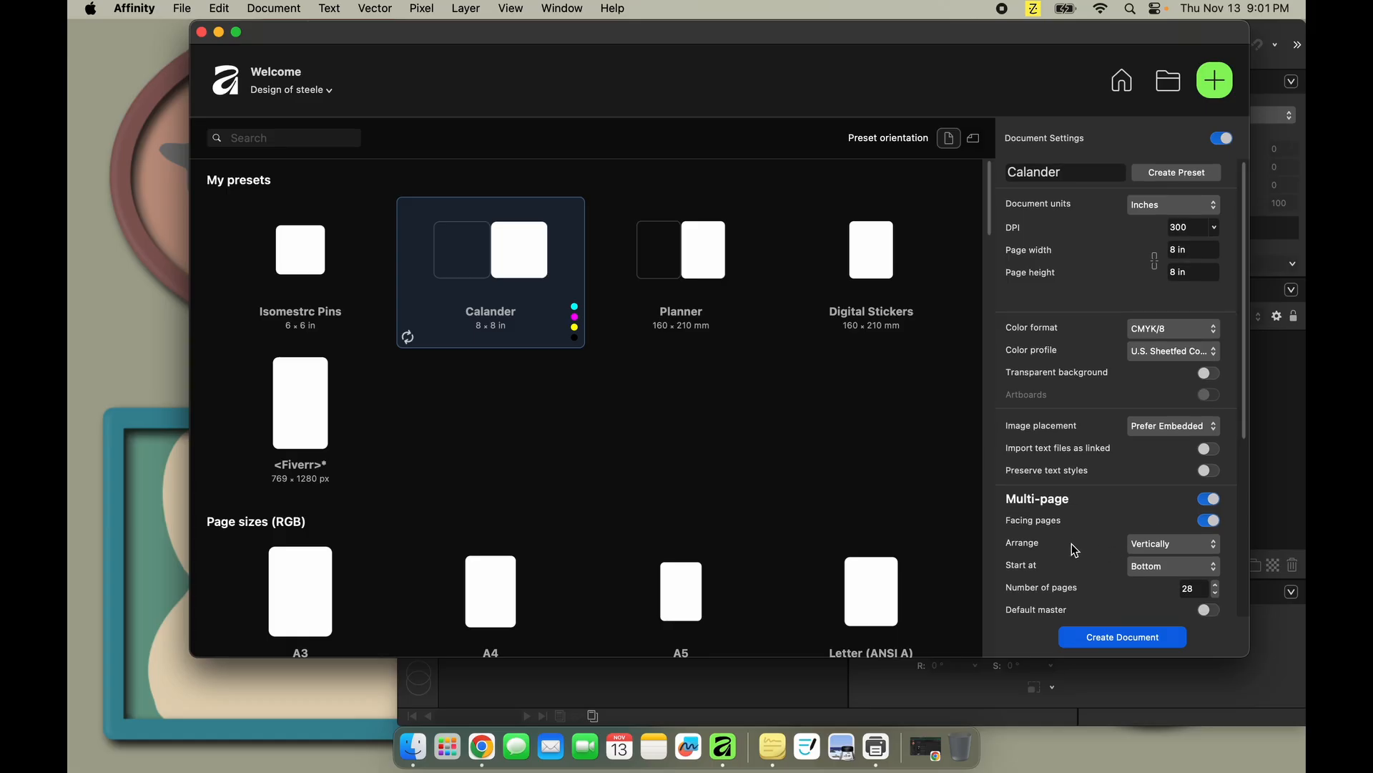
scroll(1074, 550, "down", 5)
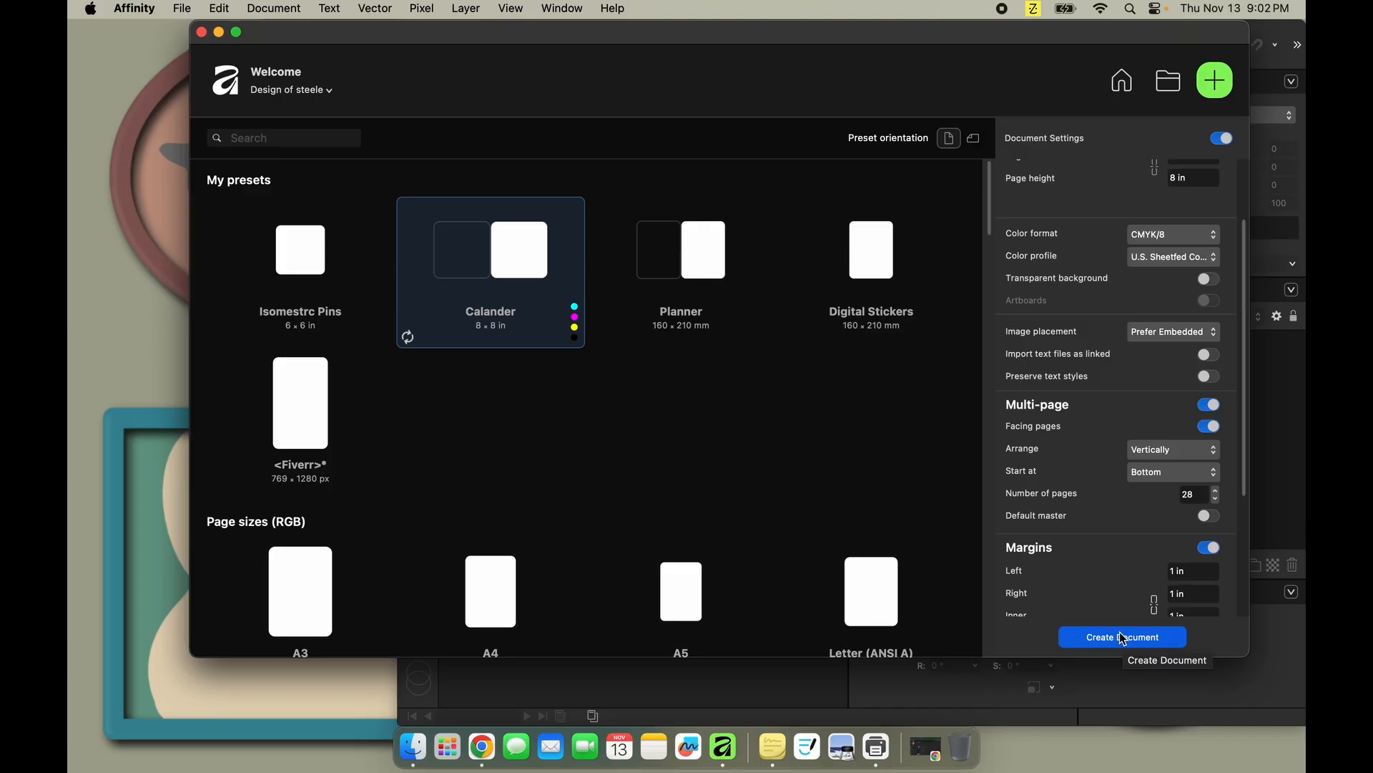
scroll(1050, 561, "down", 1)
scroll(1050, 555, "down", 9)
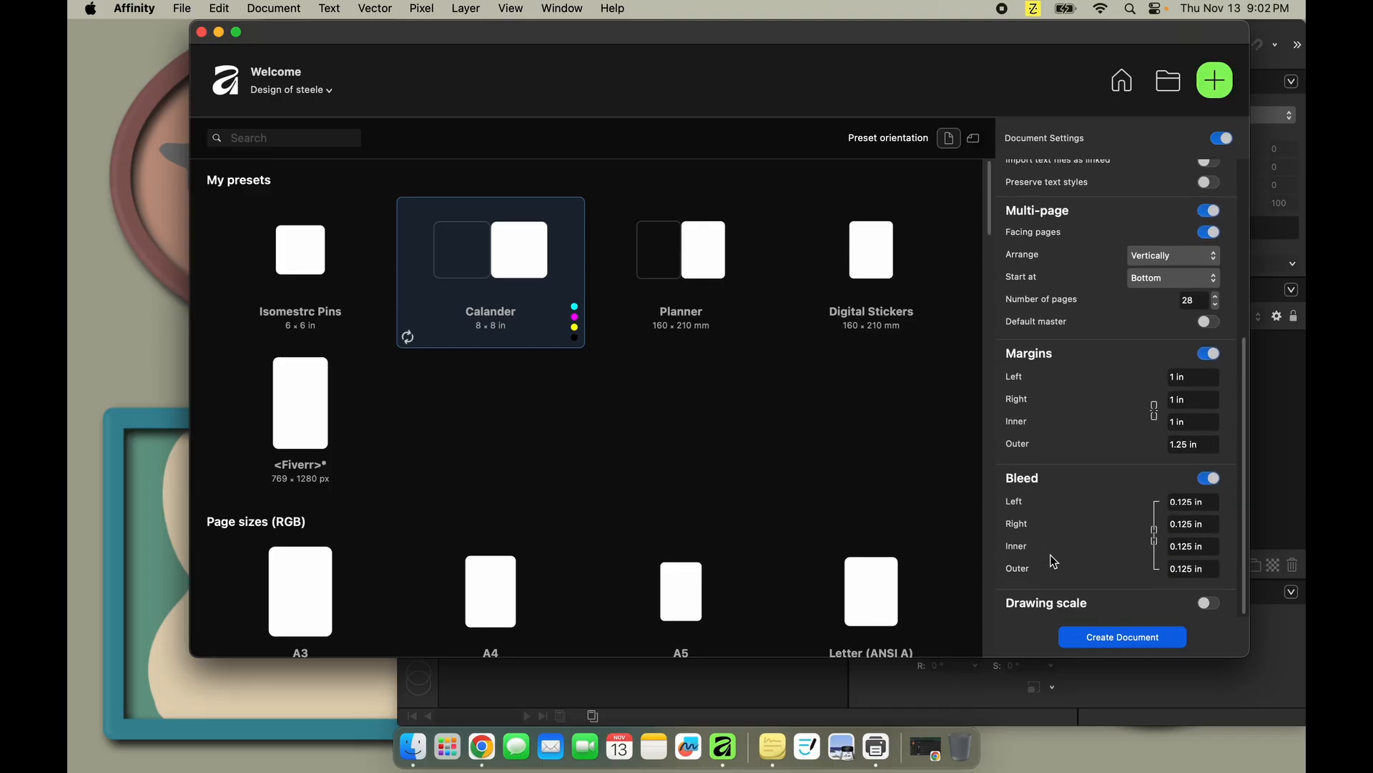
left_click(1114, 637)
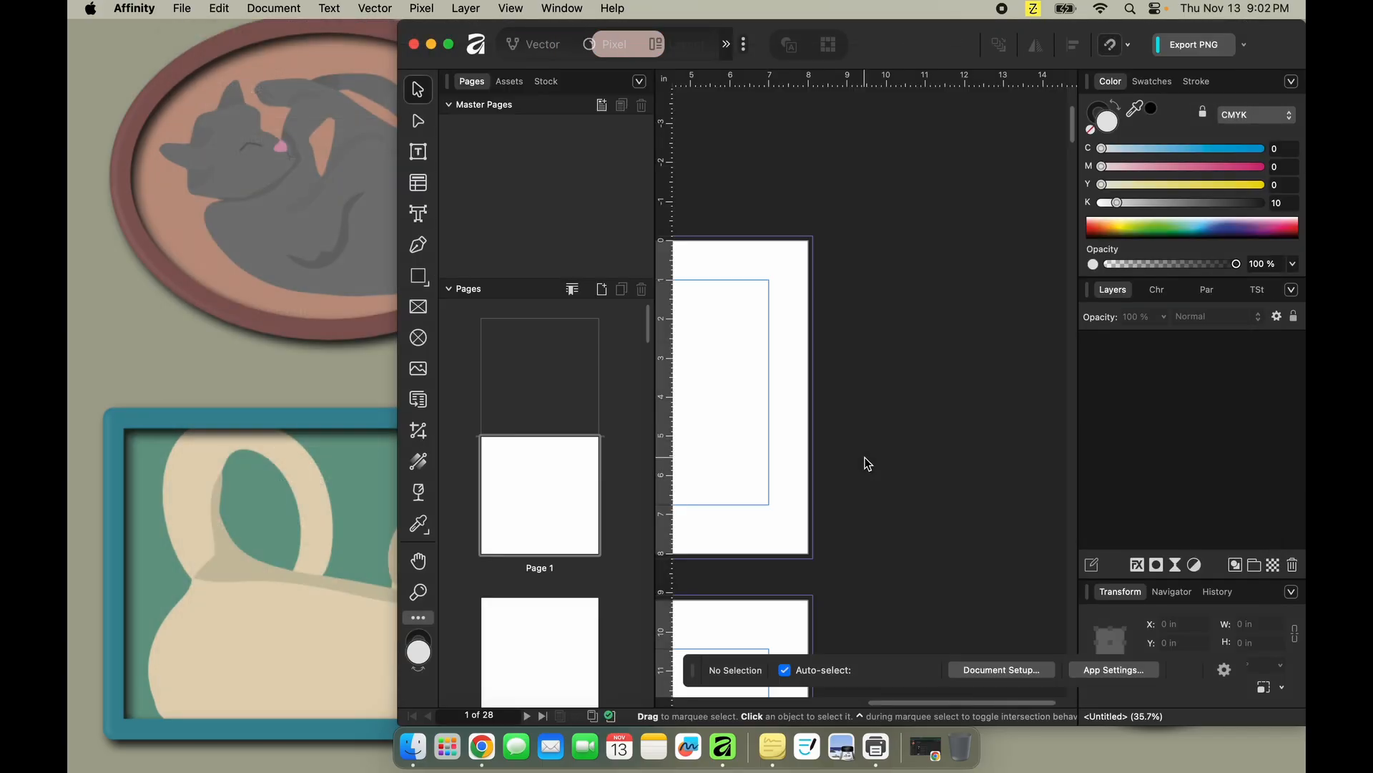
Expand the workspace to full screen and add a two-page facing master named "layout" with the Calander page preset.
left_click(449, 44)
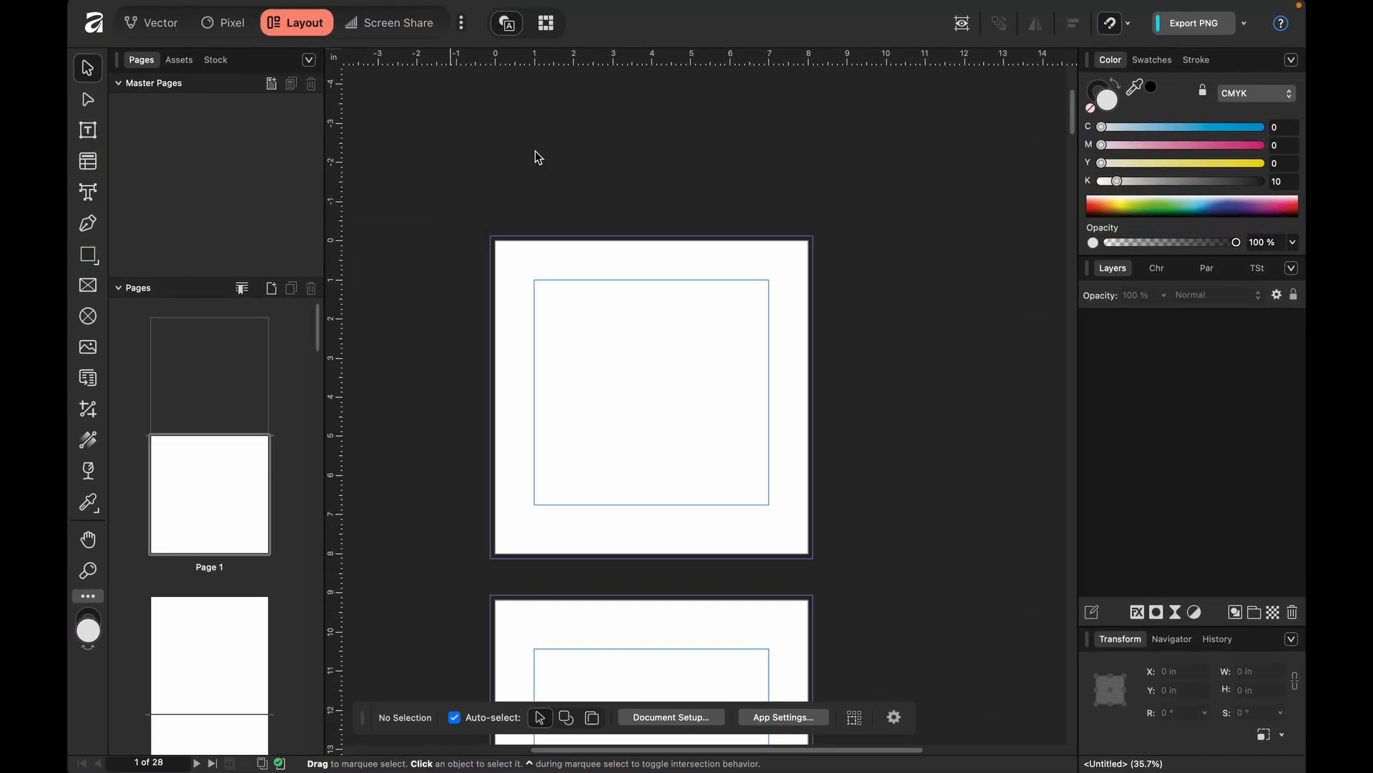
scroll(535, 151, "down", 3)
scroll(535, 152, "left", 1)
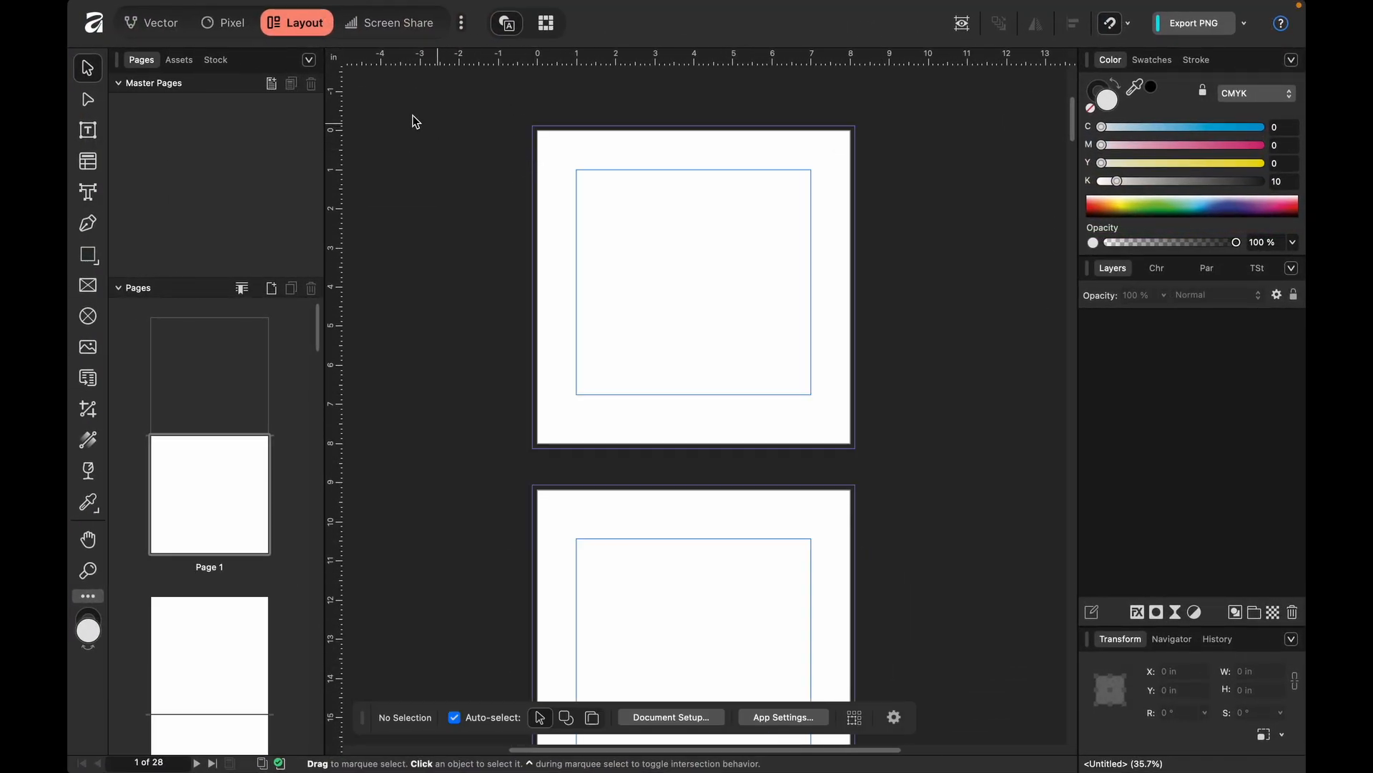
left_click(271, 84)
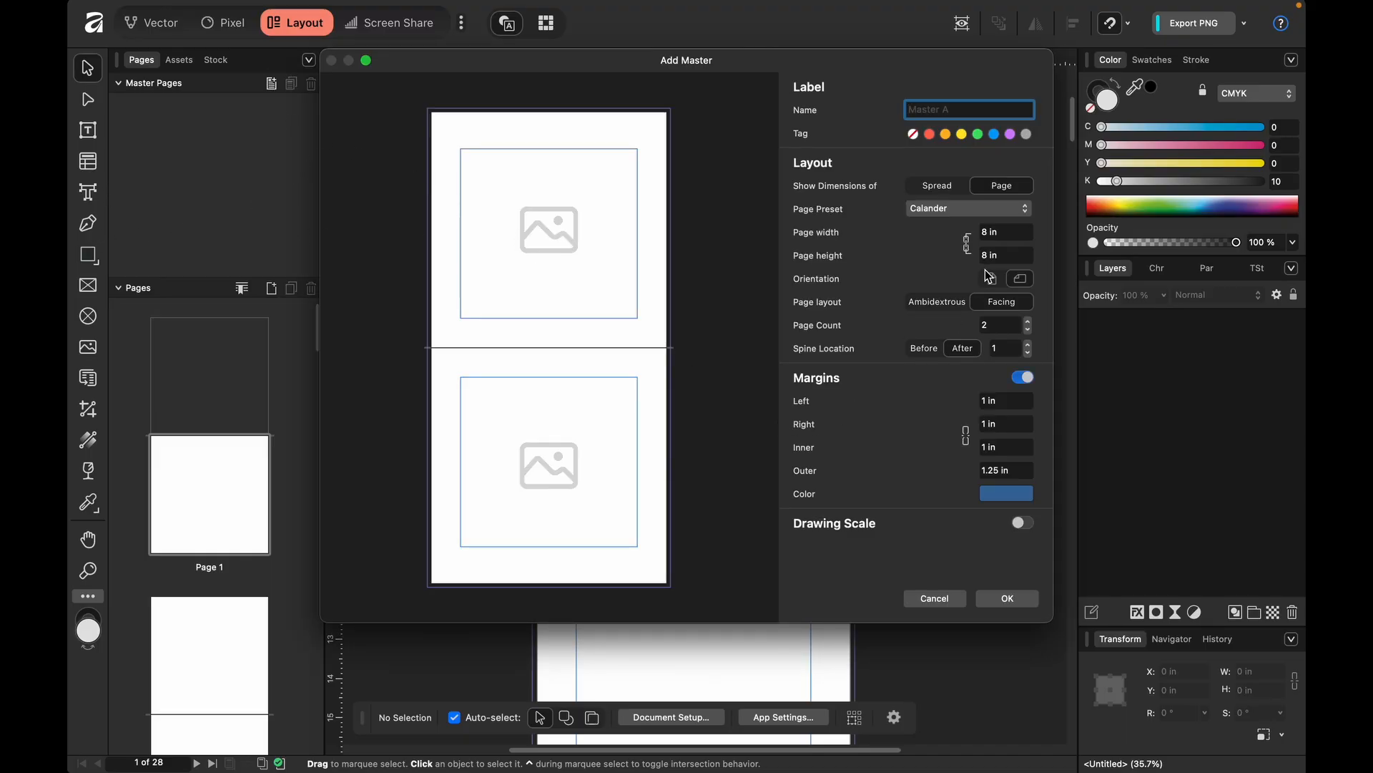
type("layout")
left_click(1030, 600)
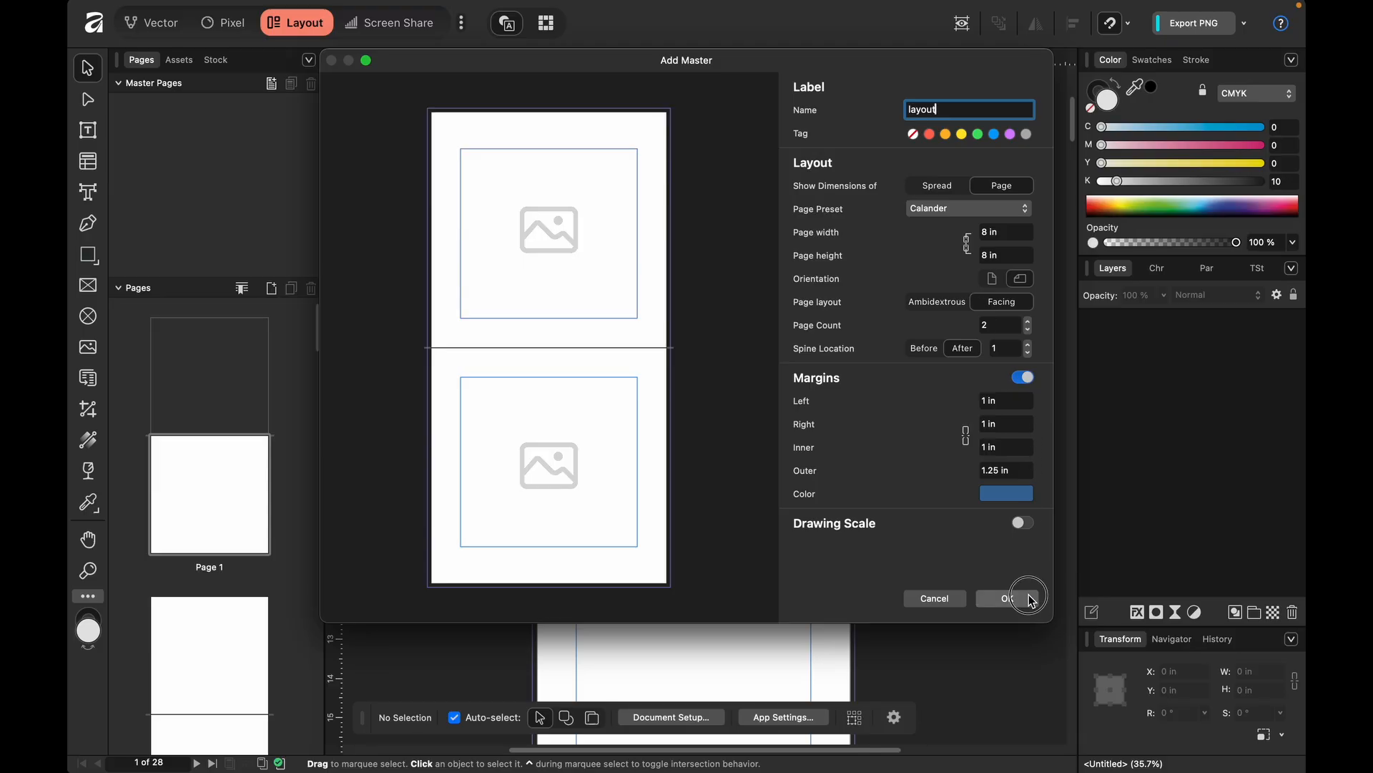
Place ruler guides on the layout master about 0.25 in inside the spread's outer edges and on each side of the spine.
left_click_drag(337, 370, 566, 398)
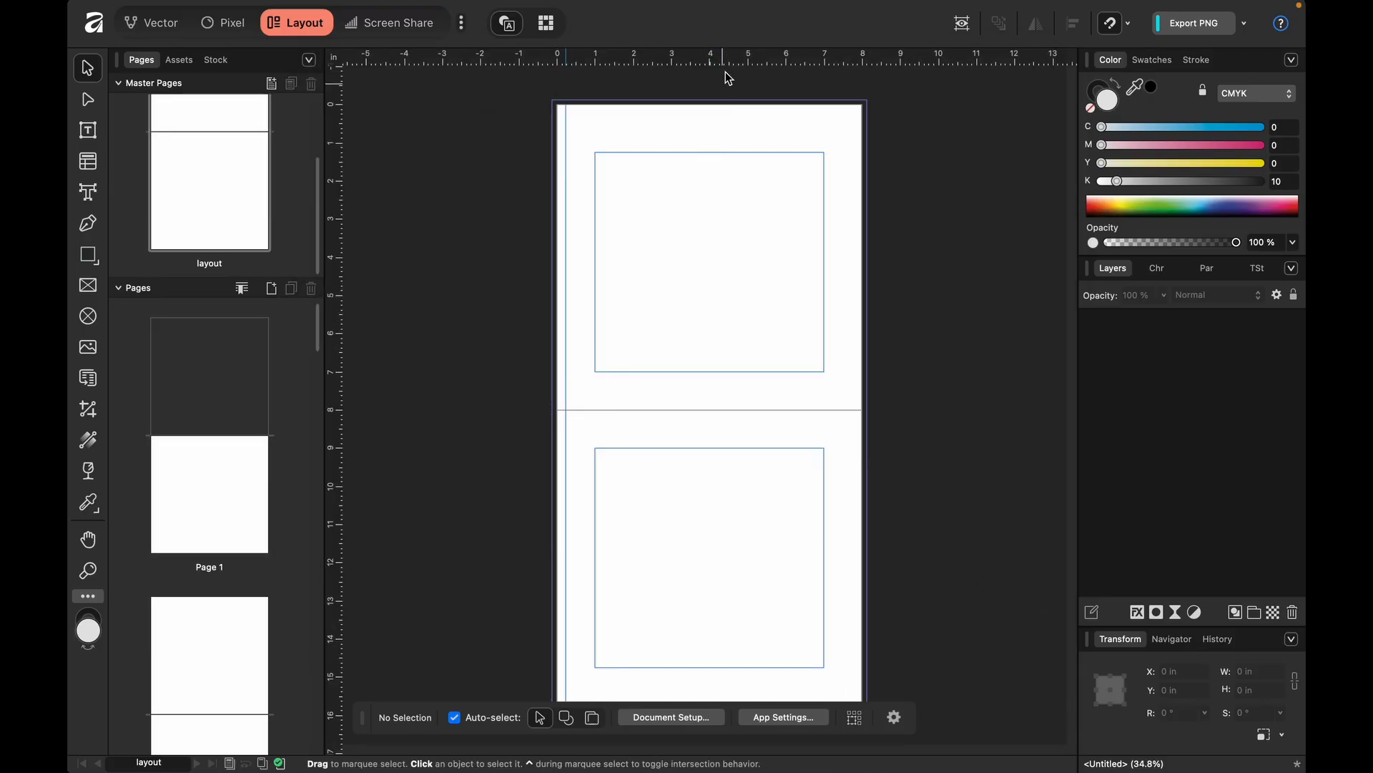
left_click_drag(729, 59, 723, 112)
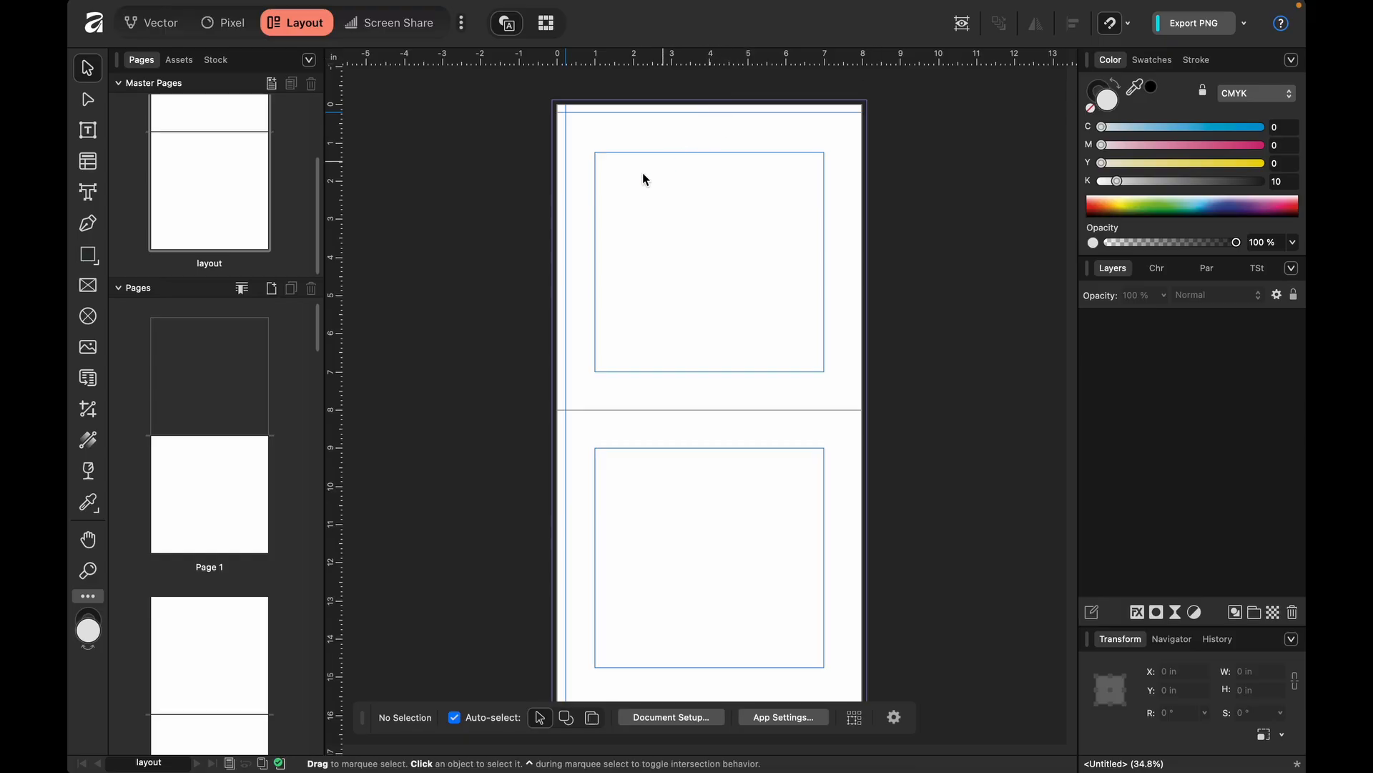
left_click_drag(339, 280, 853, 355)
left_click_drag(680, 66, 695, 402)
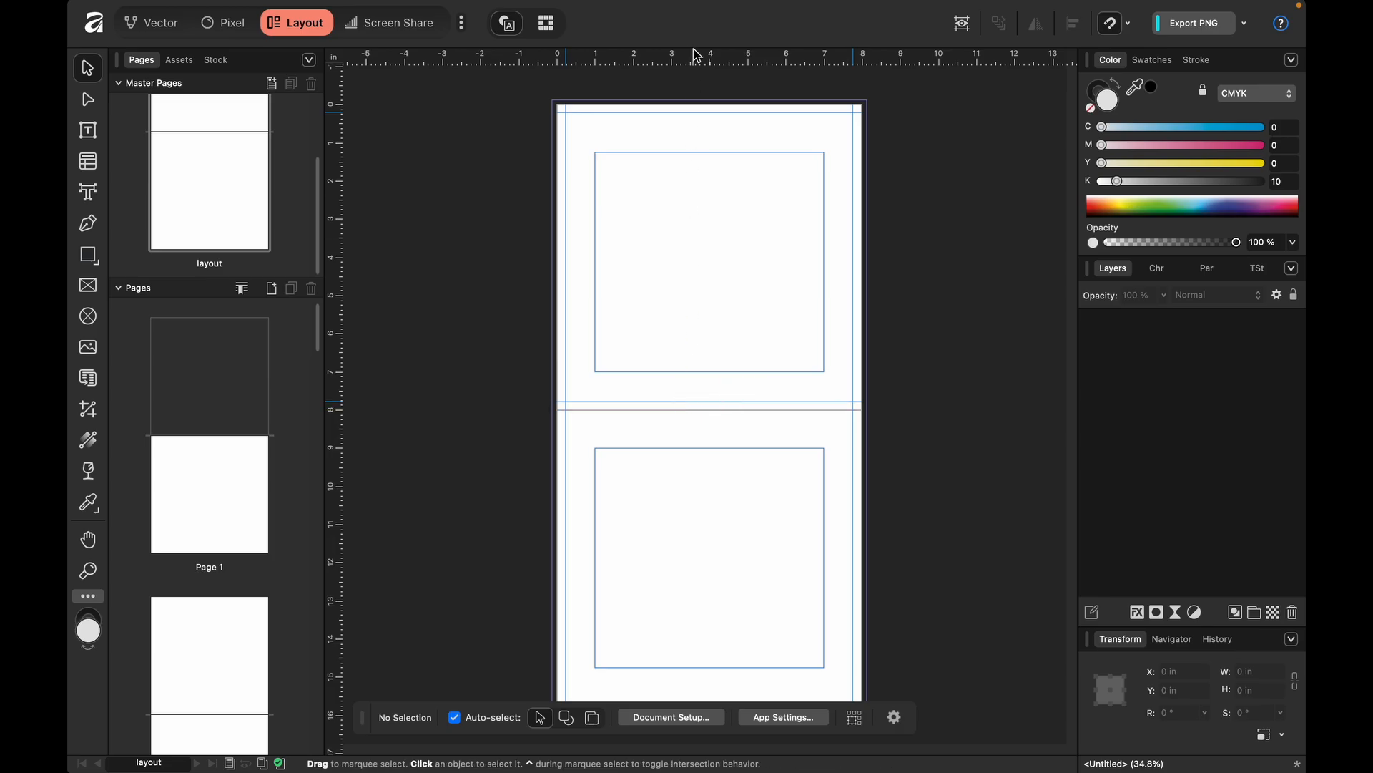
left_click_drag(698, 61, 695, 420)
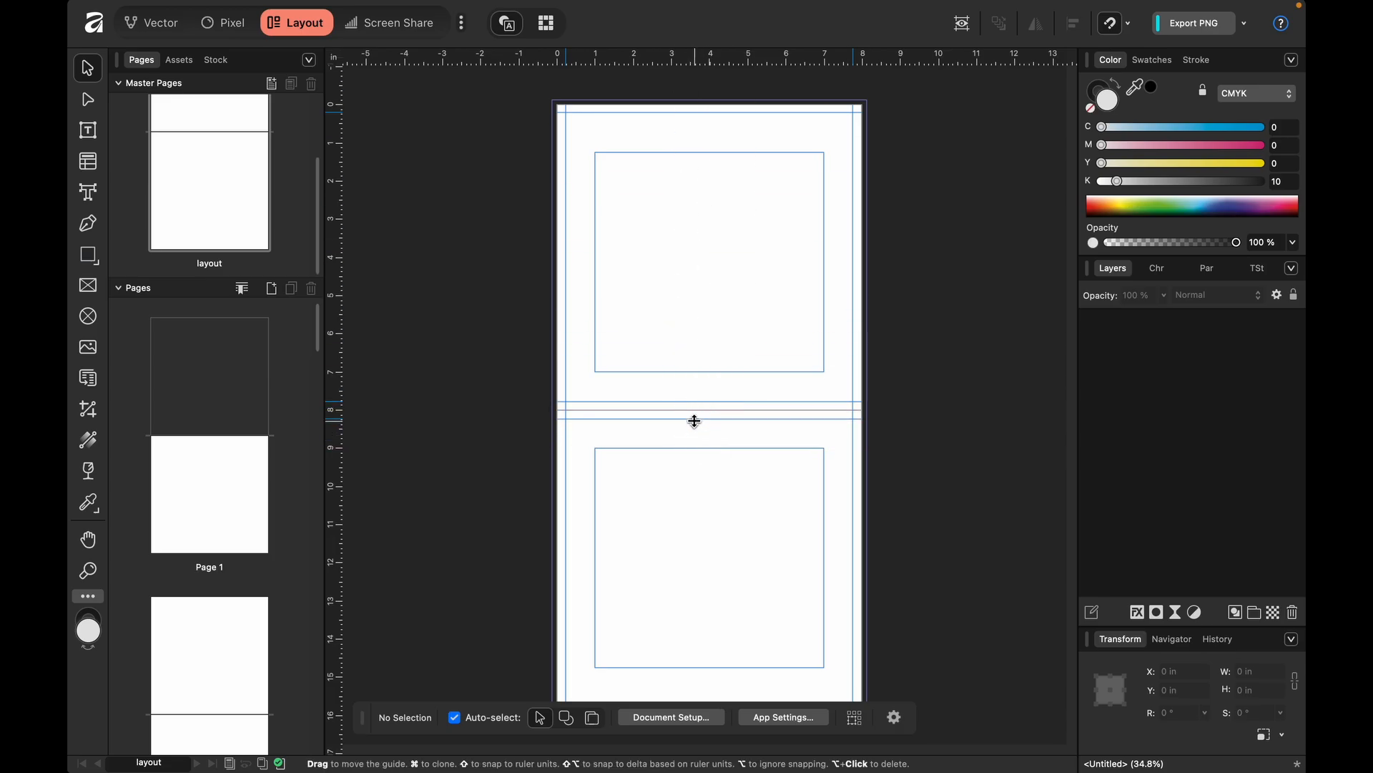
scroll(695, 423, "down", 3)
left_click_drag(687, 63, 720, 609)
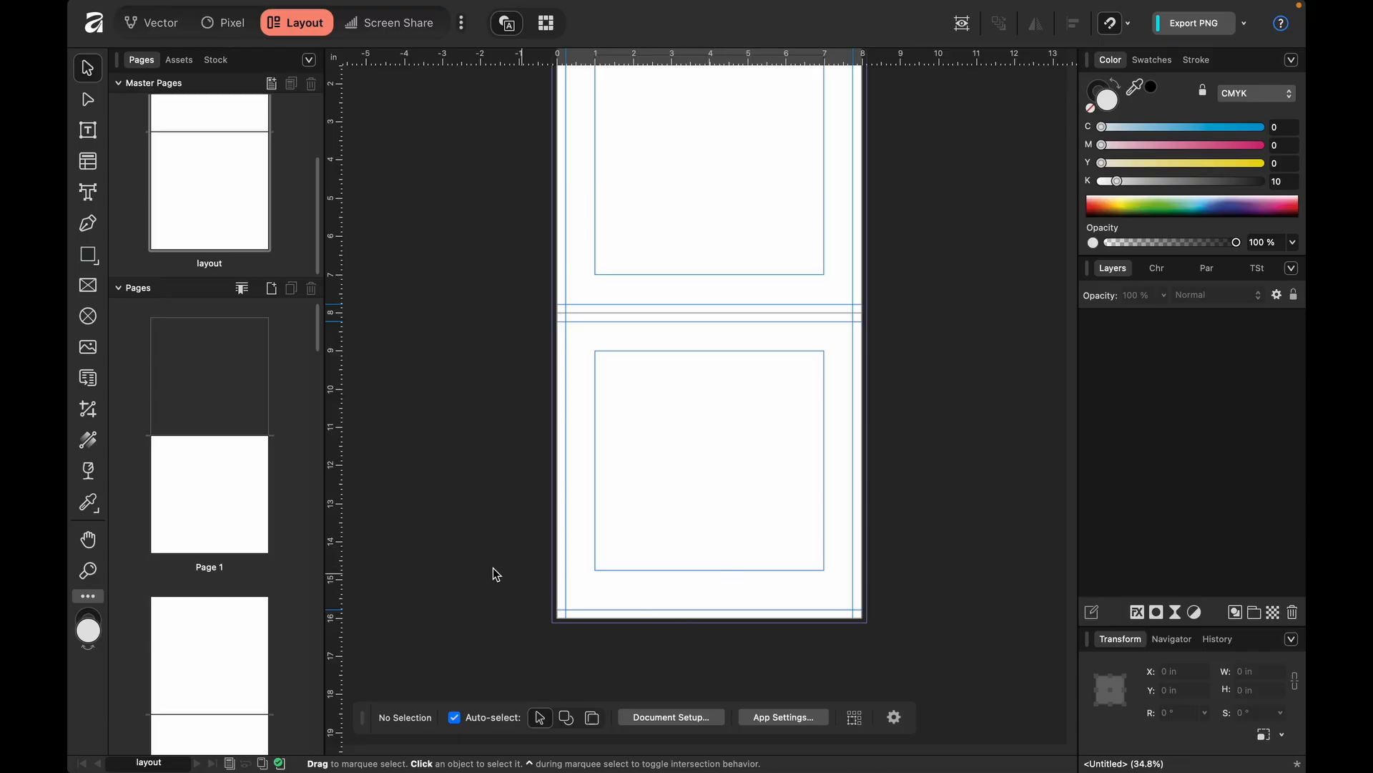
key("w")
key("w")
Apply the layout master to all pages, replacing existing masters and migrating content with pages conformed by size.
scroll(208, 638, "down", 6)
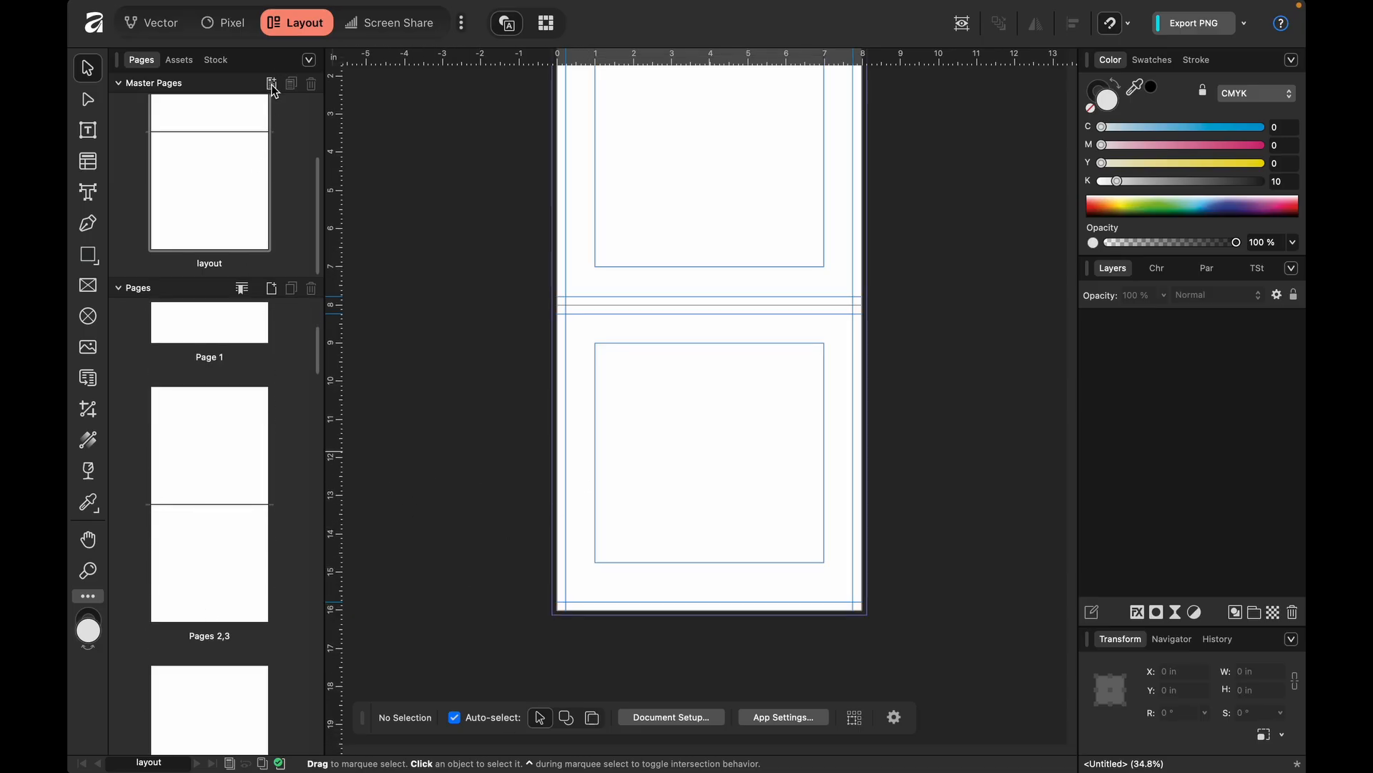
scroll(538, 331, "up", 3)
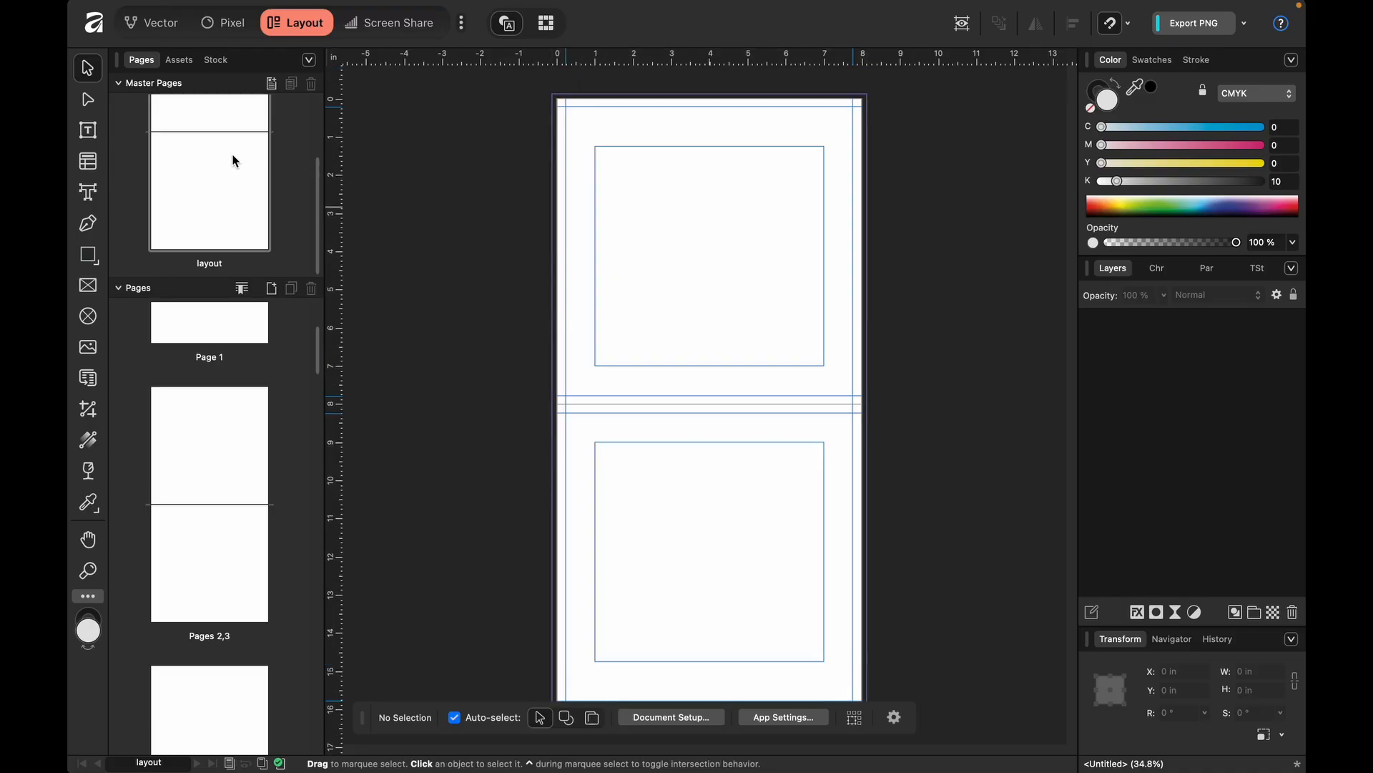
right_click(207, 154)
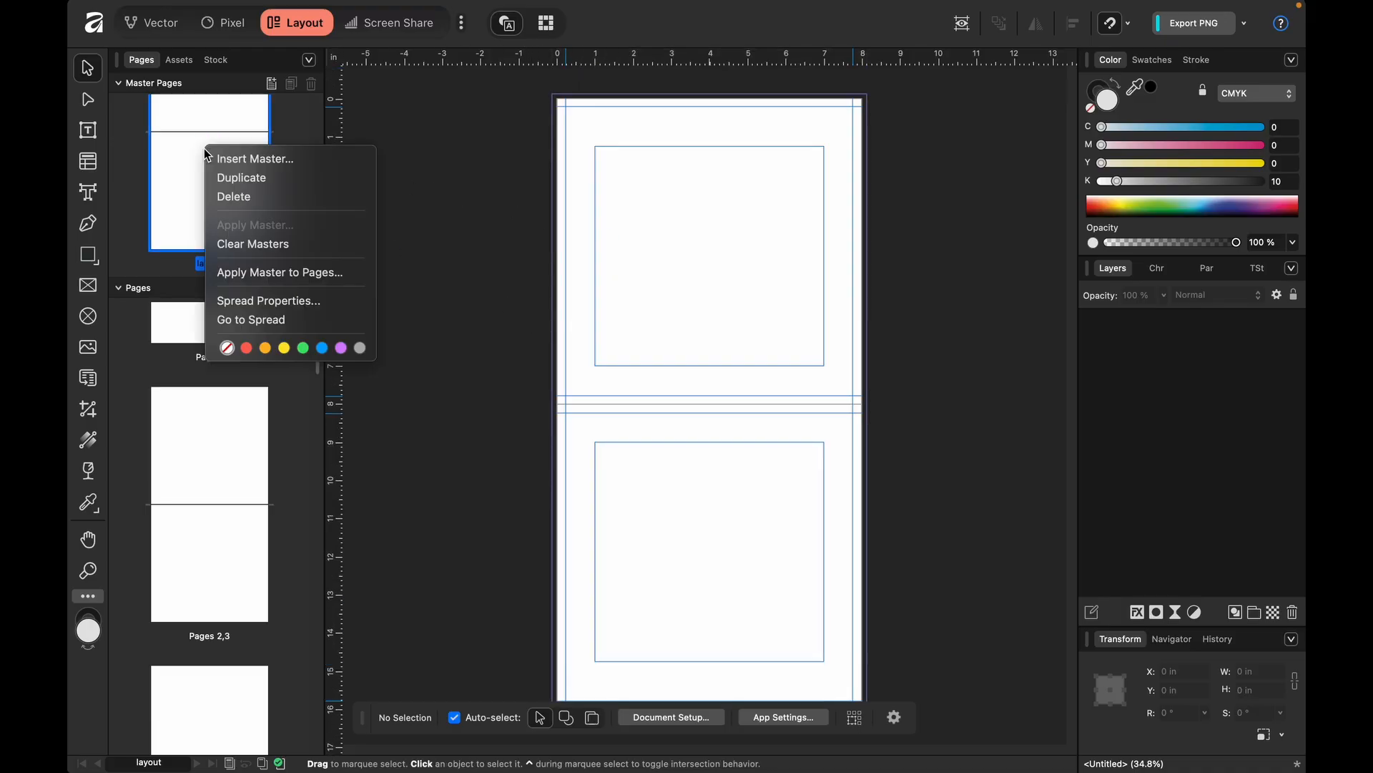
left_click(314, 279)
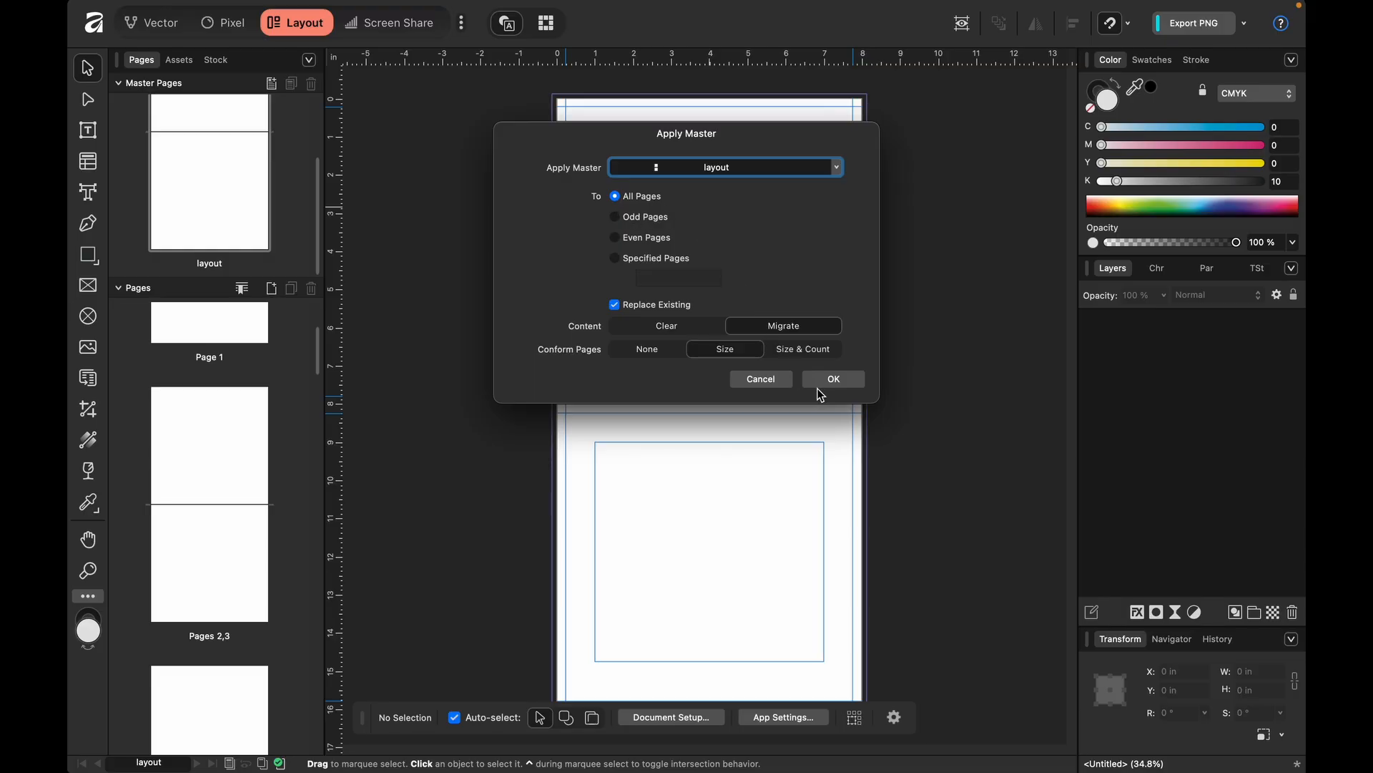
left_click(820, 385)
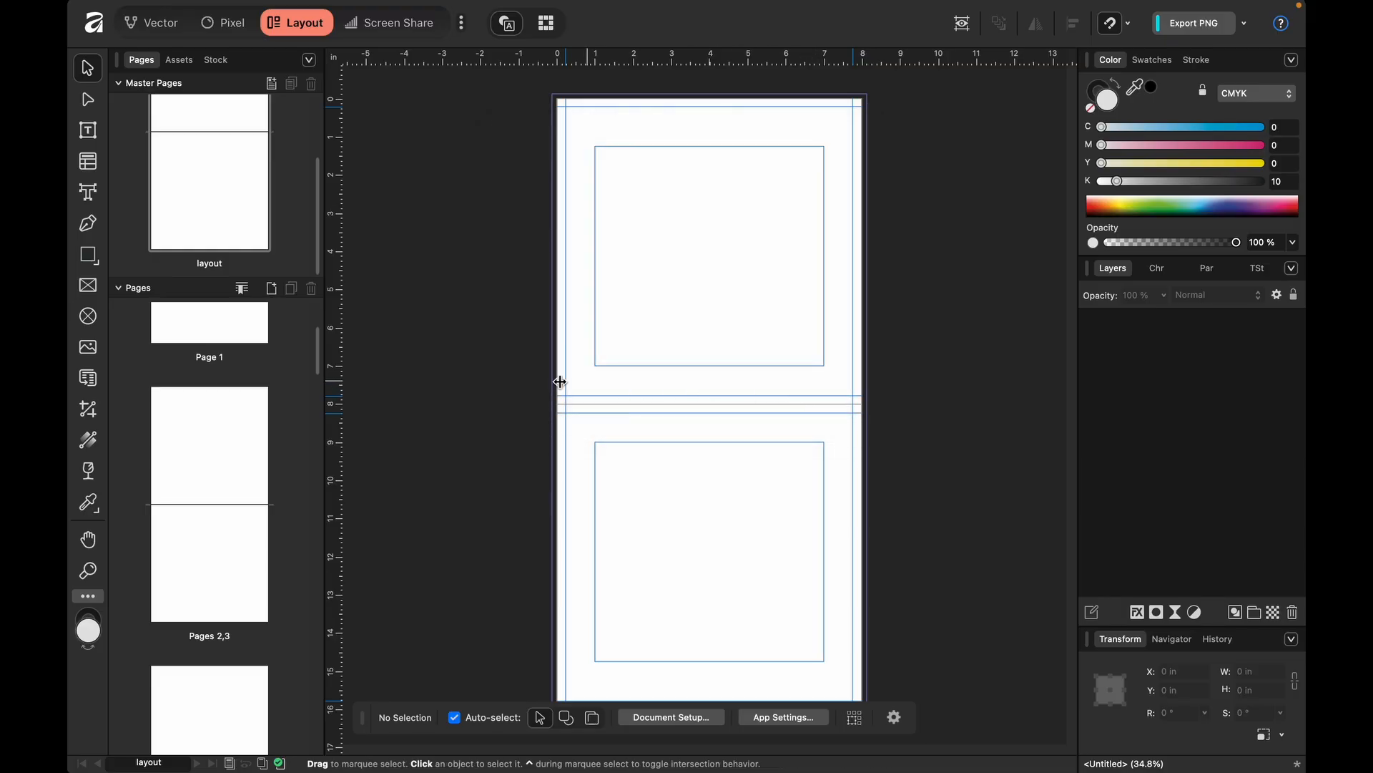
On the lower page of the Pages 2,3 spread, add artistic text reading "January" above the margin box.
left_click(200, 435)
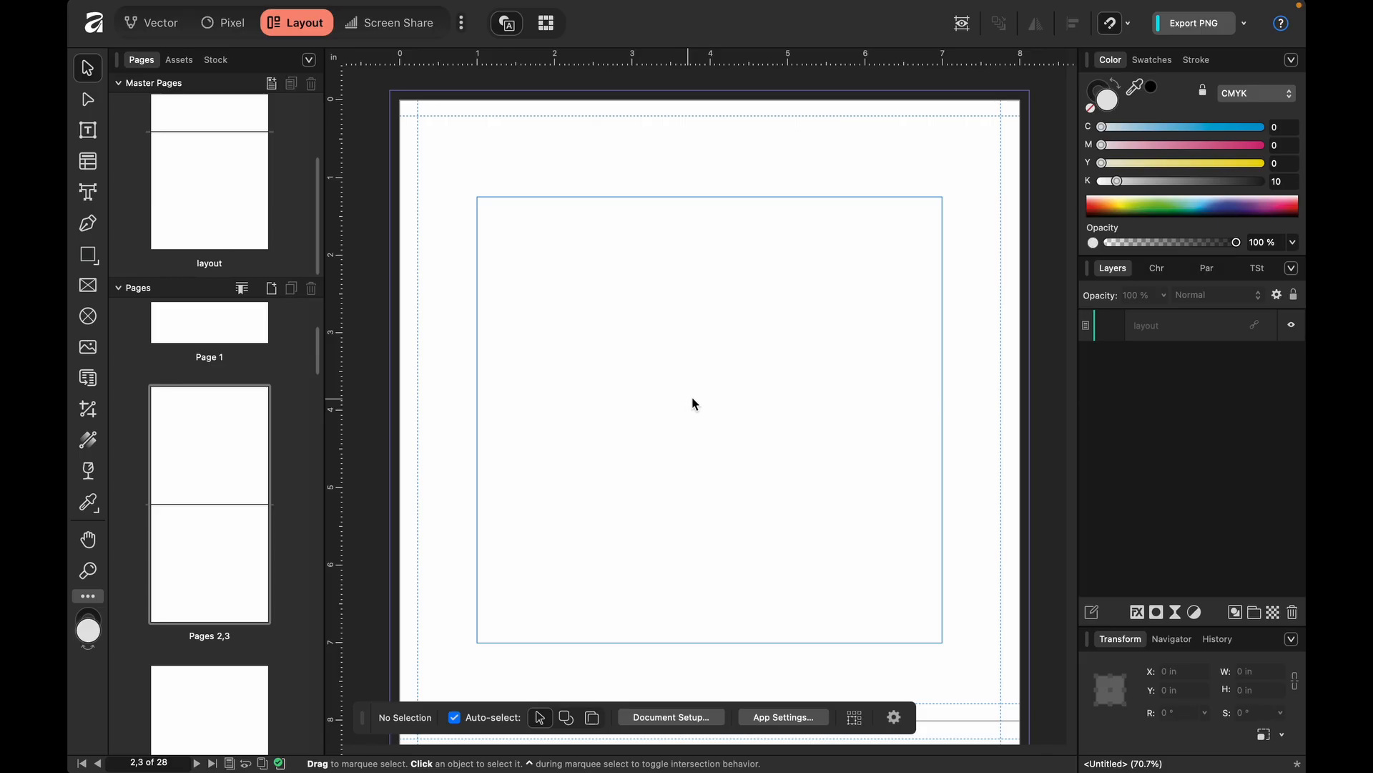
scroll(781, 494, "down", 10)
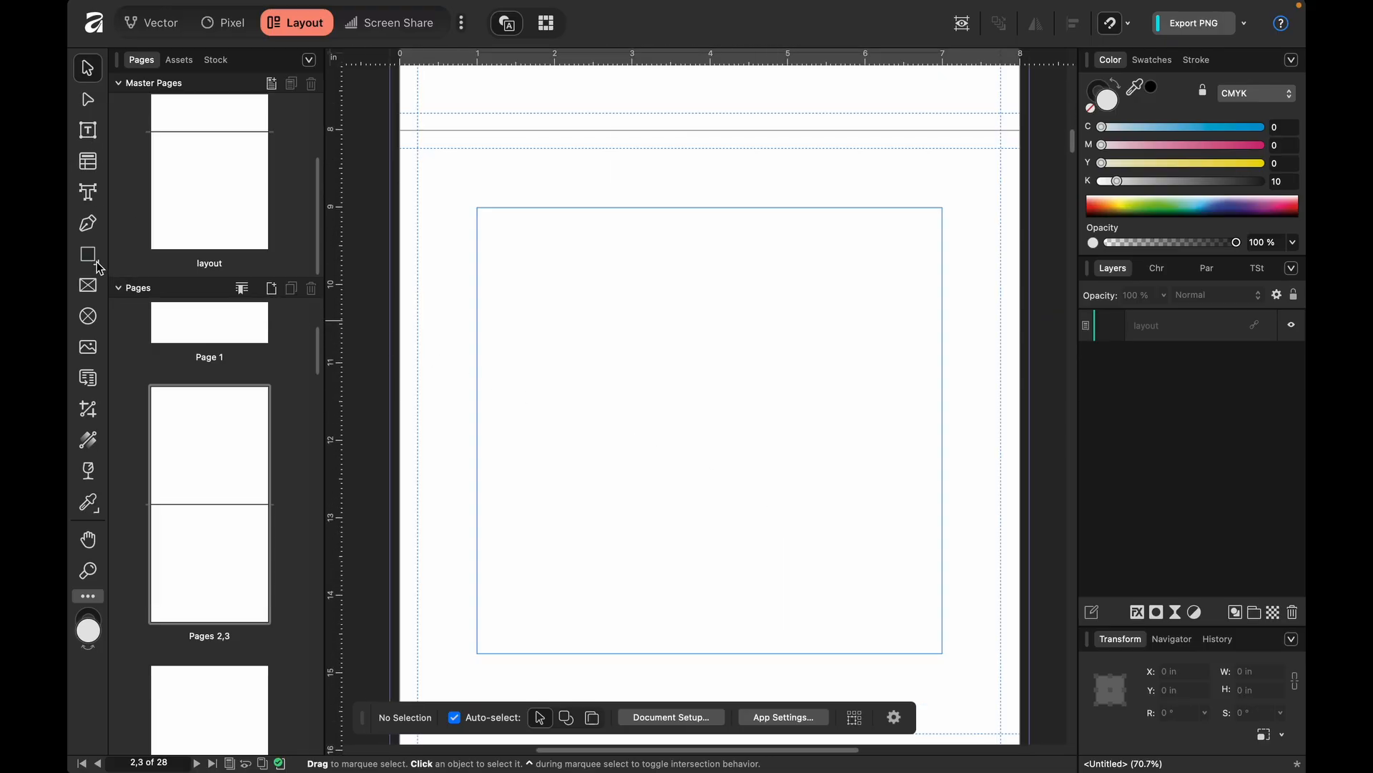
left_click(88, 192)
left_click_drag(559, 150, 591, 204)
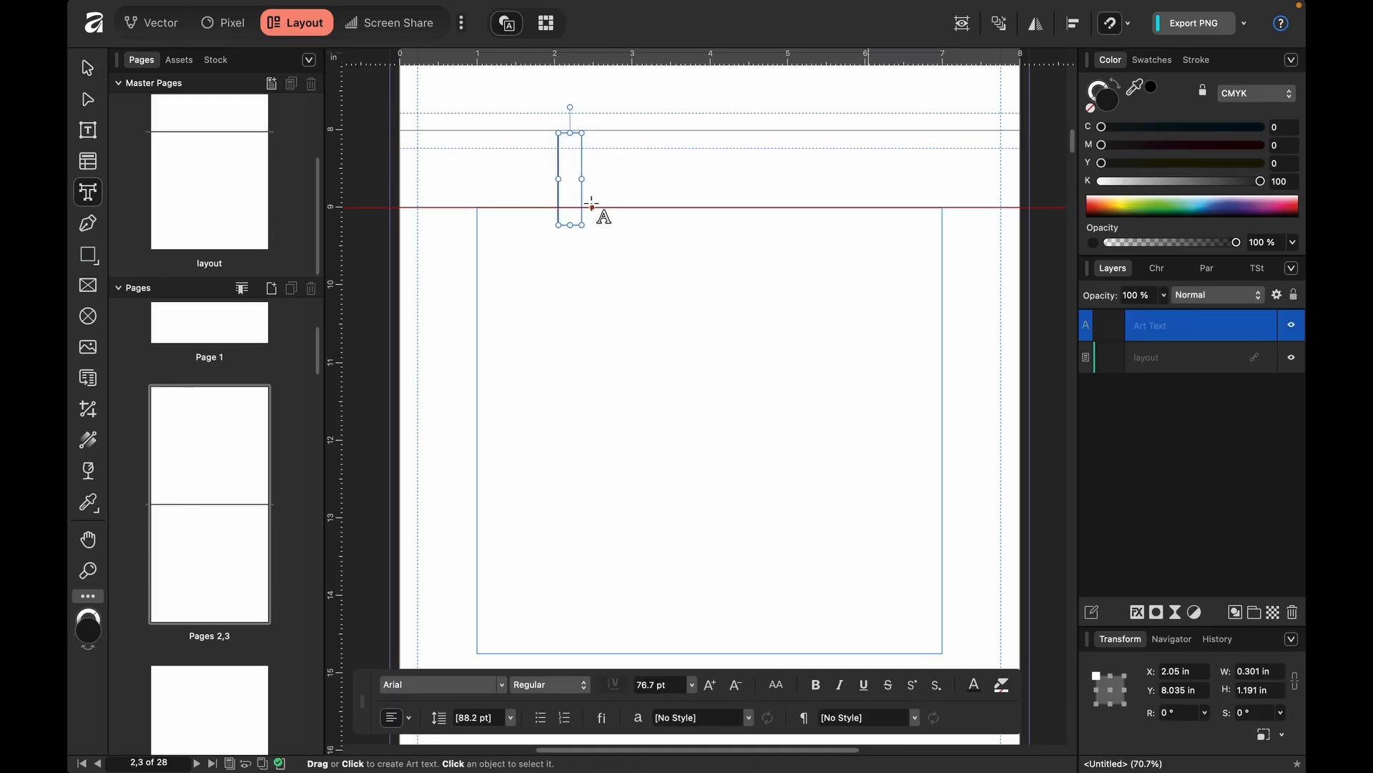
type("Jan")
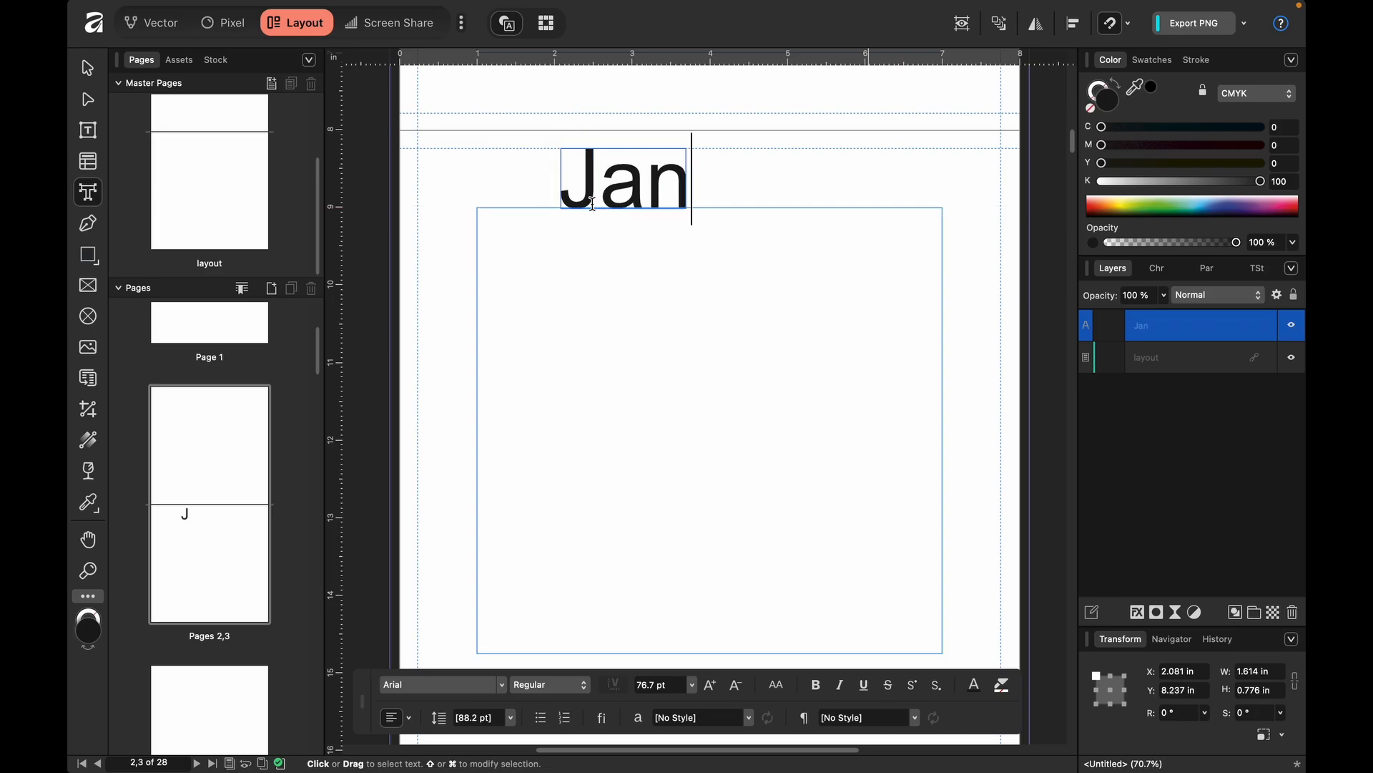
type("uary")
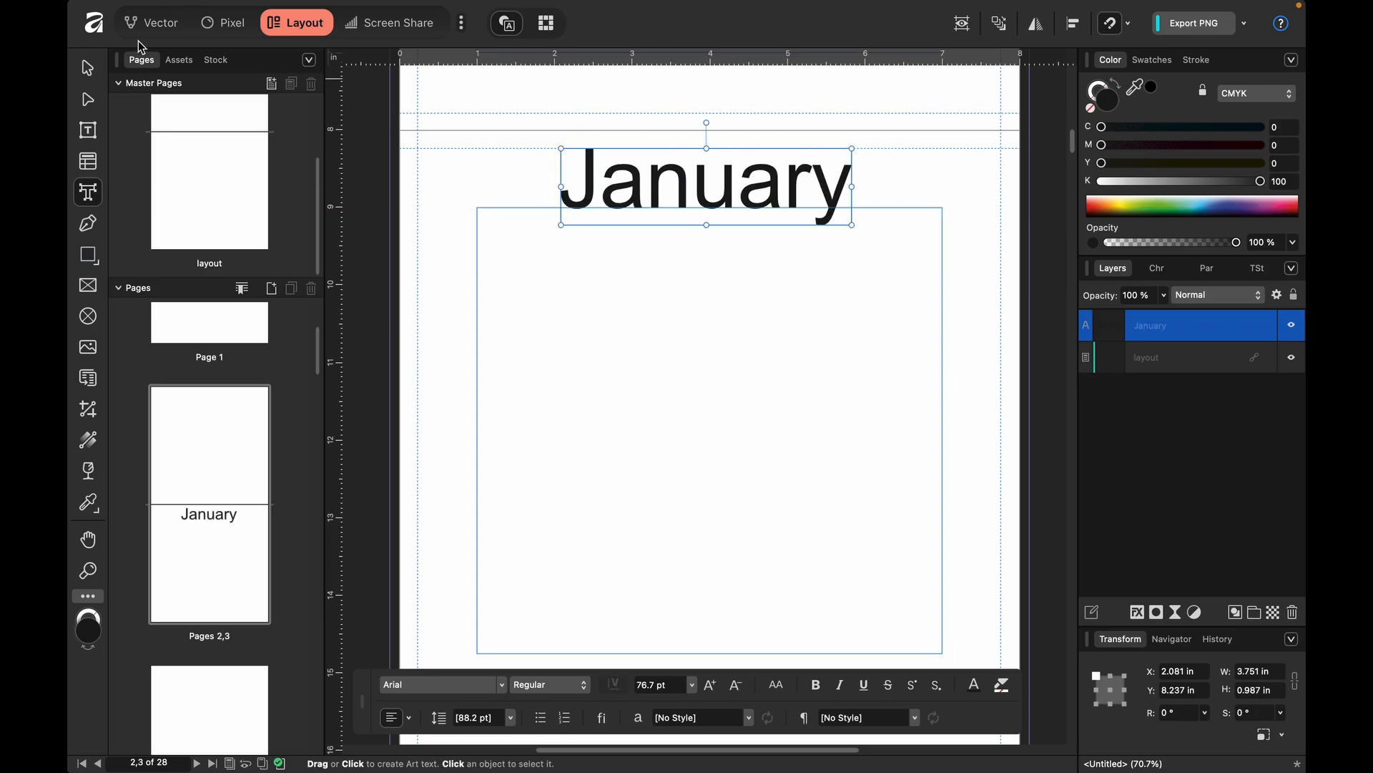
key("Escape")
Centre the January heading over the margin box and scale it down to about 73.4 pt.
left_click_drag(649, 191, 682, 188)
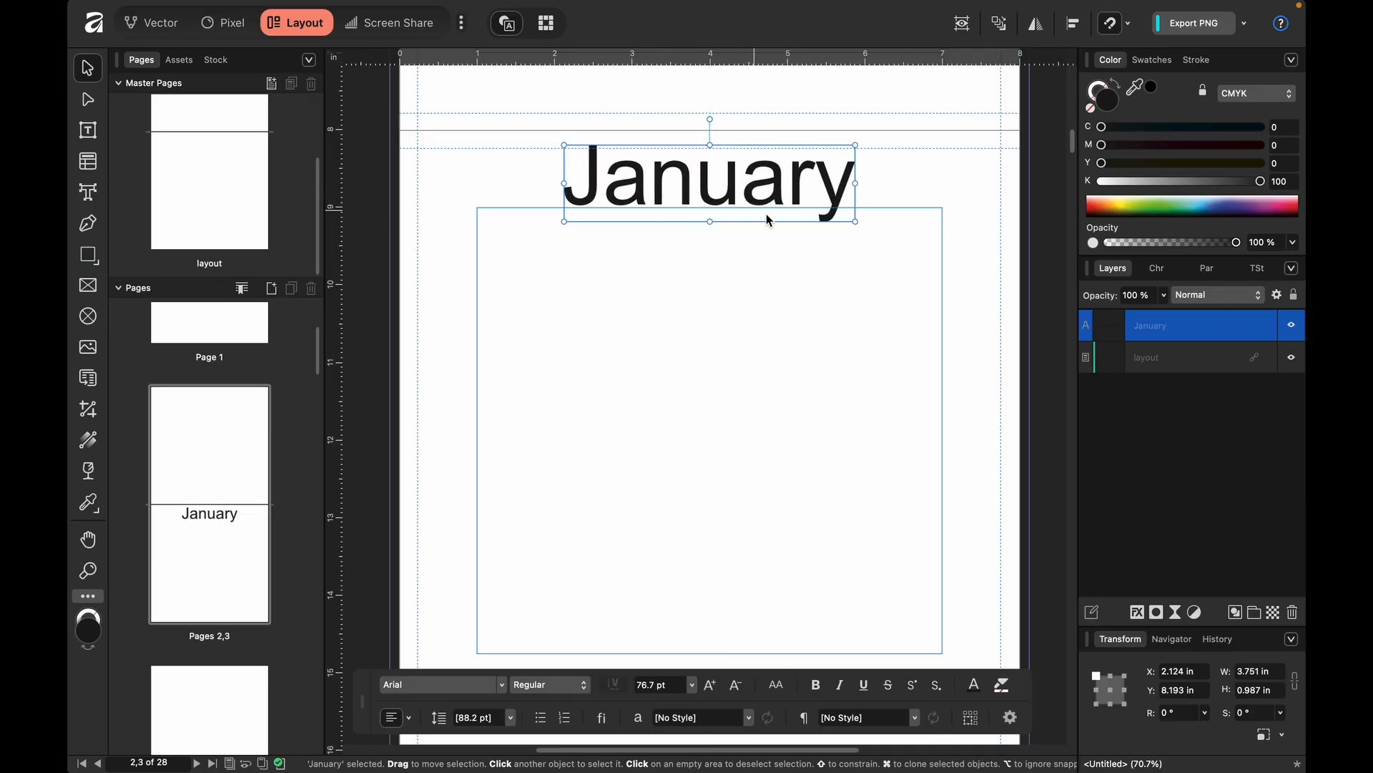
left_click_drag(856, 145, 843, 149)
left_click(832, 332)
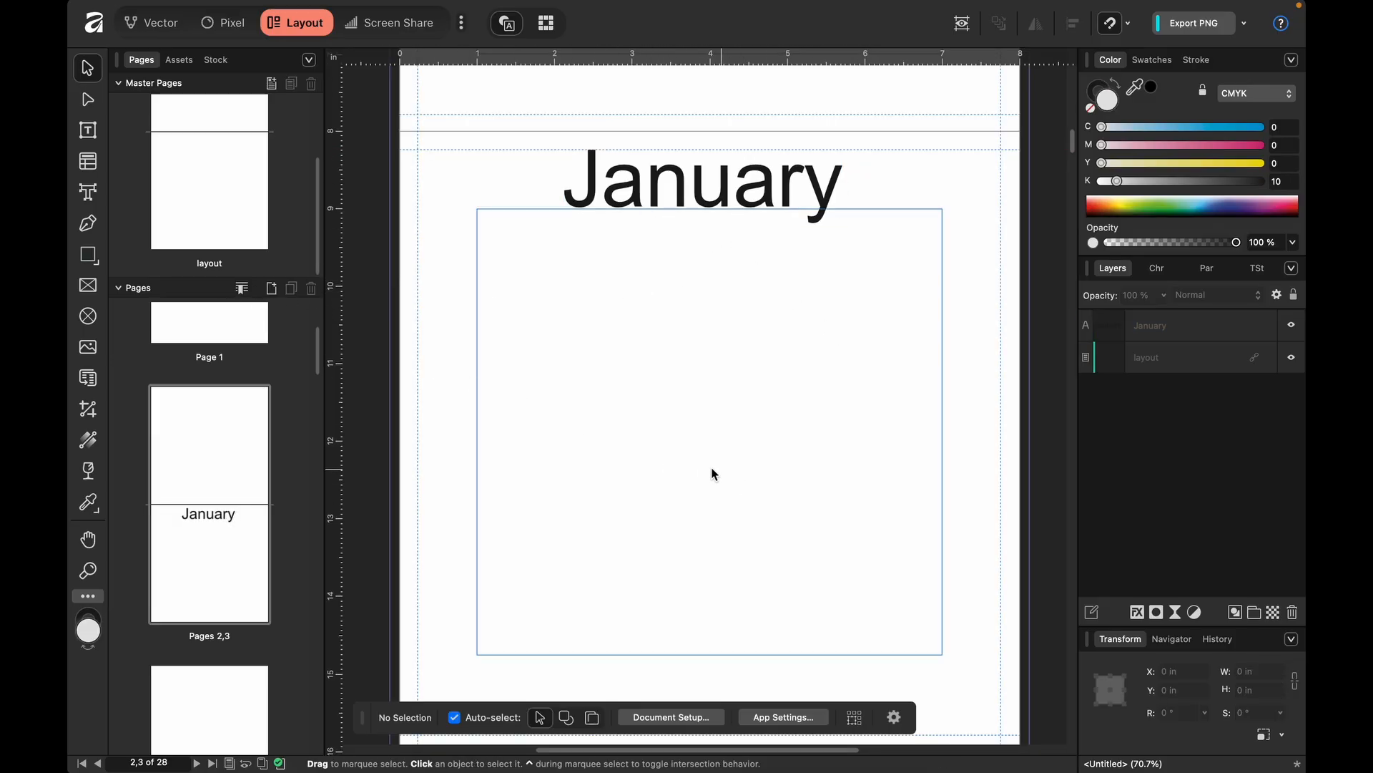
Apply All Caps to the January heading and centre it horizontally on the page, just above the margin box.
double_click(699, 185)
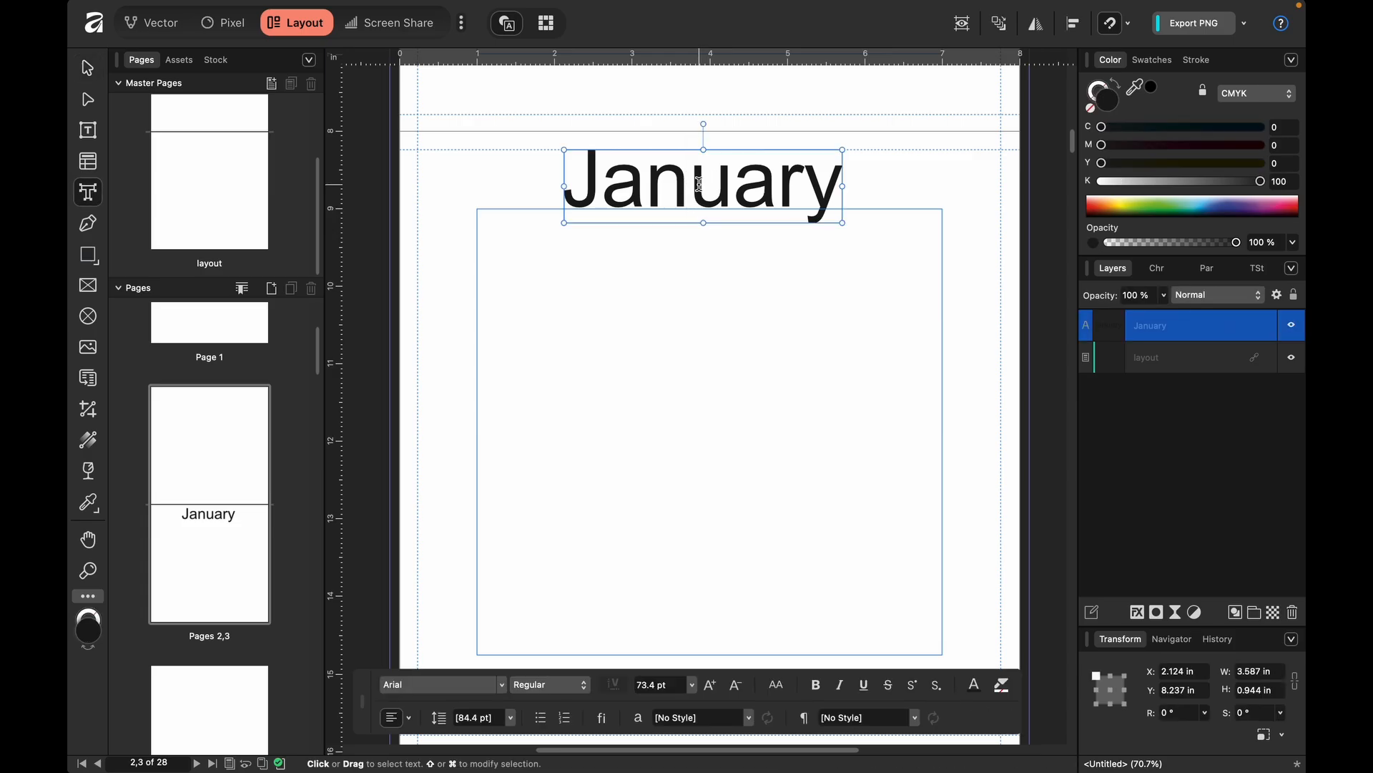
double_click(699, 185)
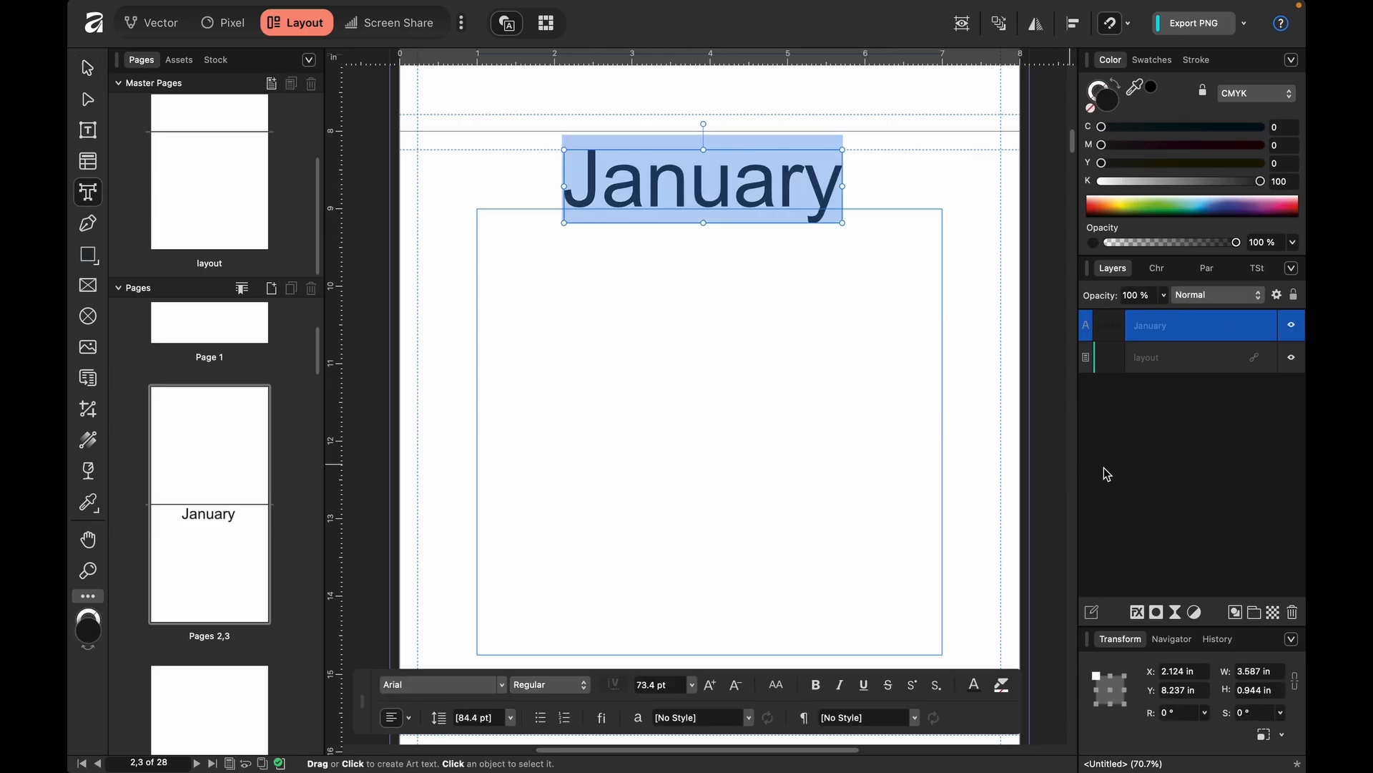
left_click(1155, 270)
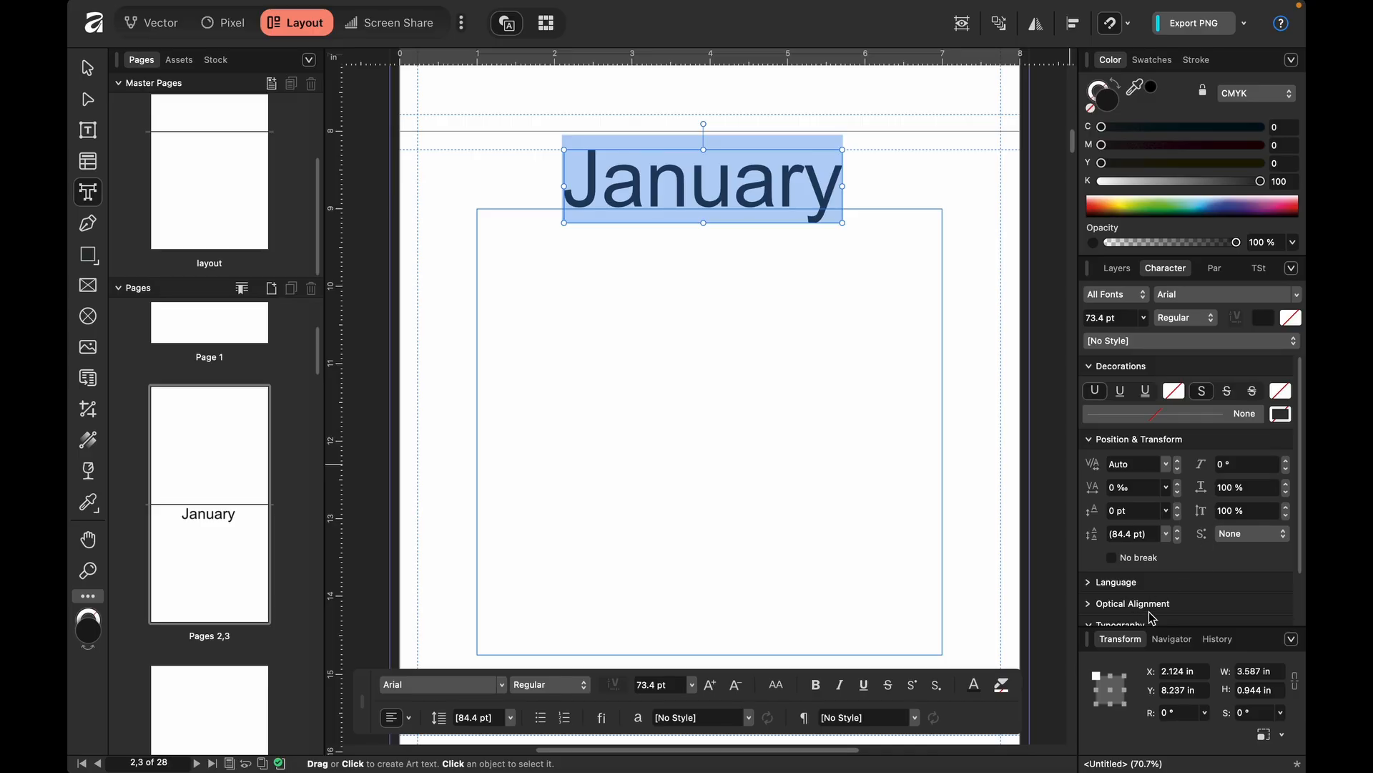
scroll(1287, 551, "down", 3)
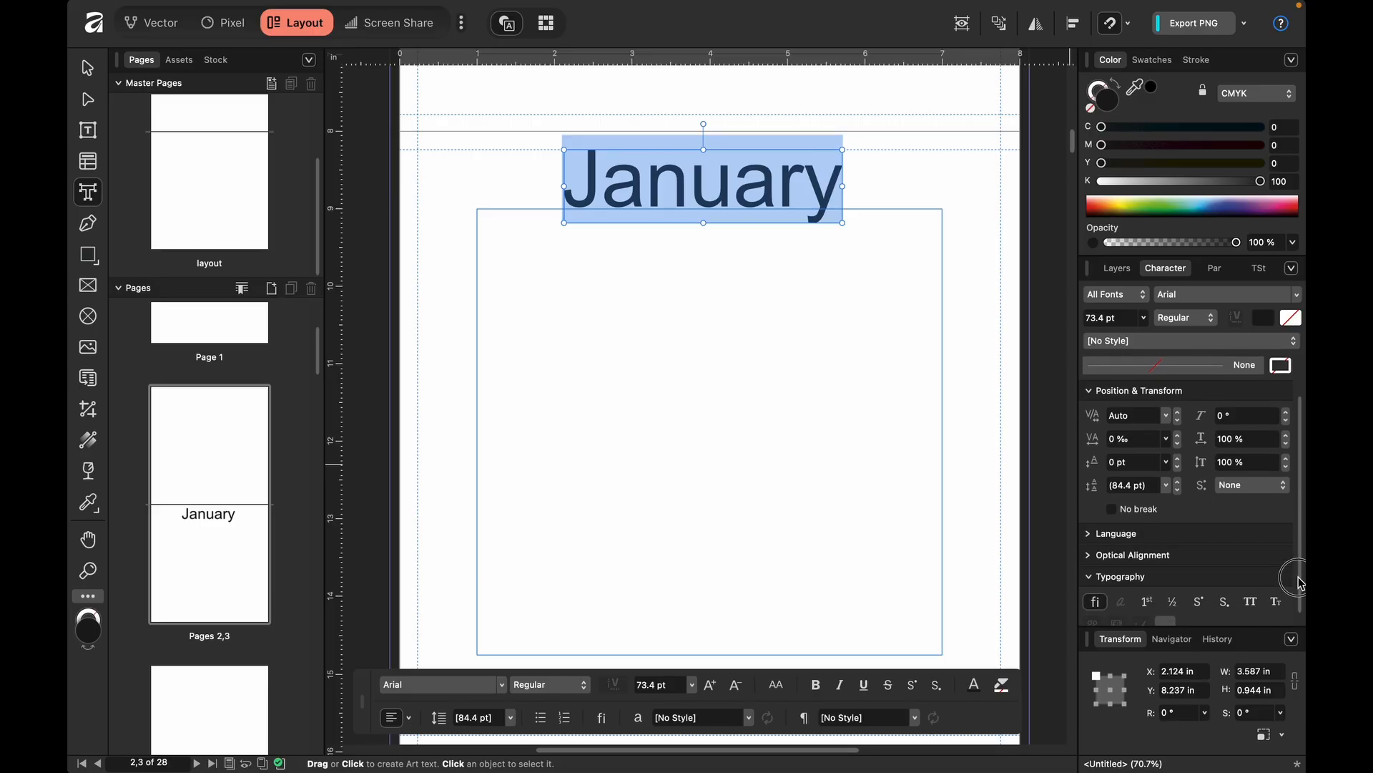
left_click(1253, 591)
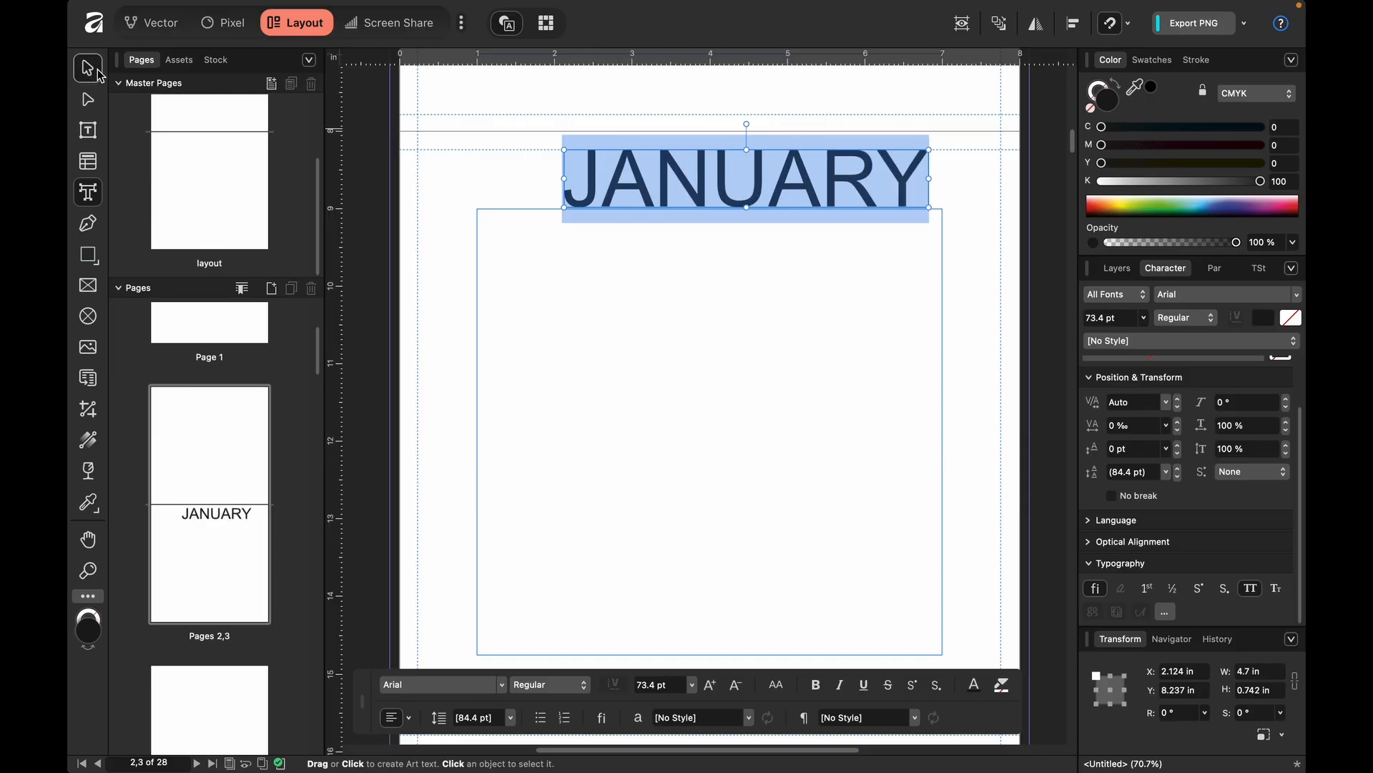
left_click(86, 69)
left_click_drag(770, 183, 738, 192)
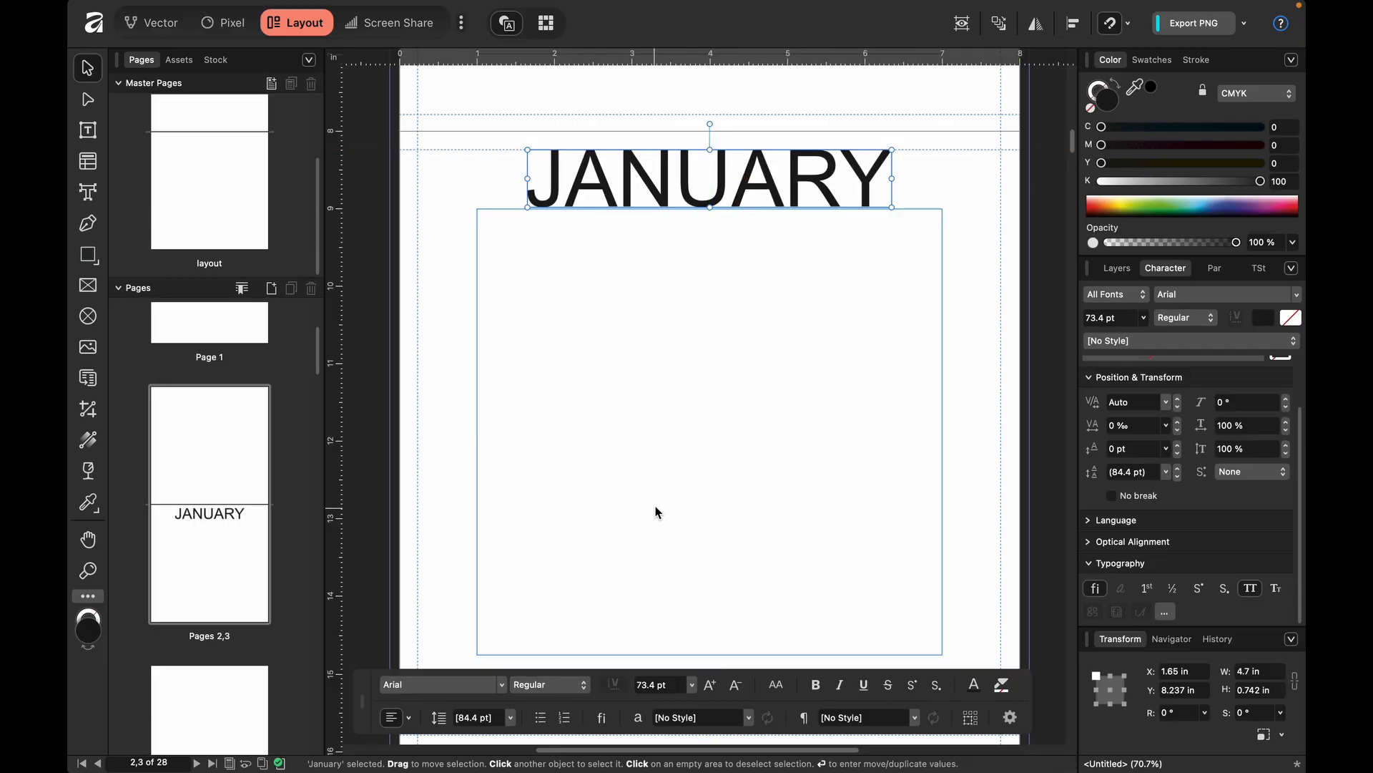
Add artistic text reading "FEBUARY" at about 76.7 pt above the margin box on the lower page of the Pages 4,5 spread.
scroll(654, 505, "down", 15)
scroll(656, 510, "down", 5)
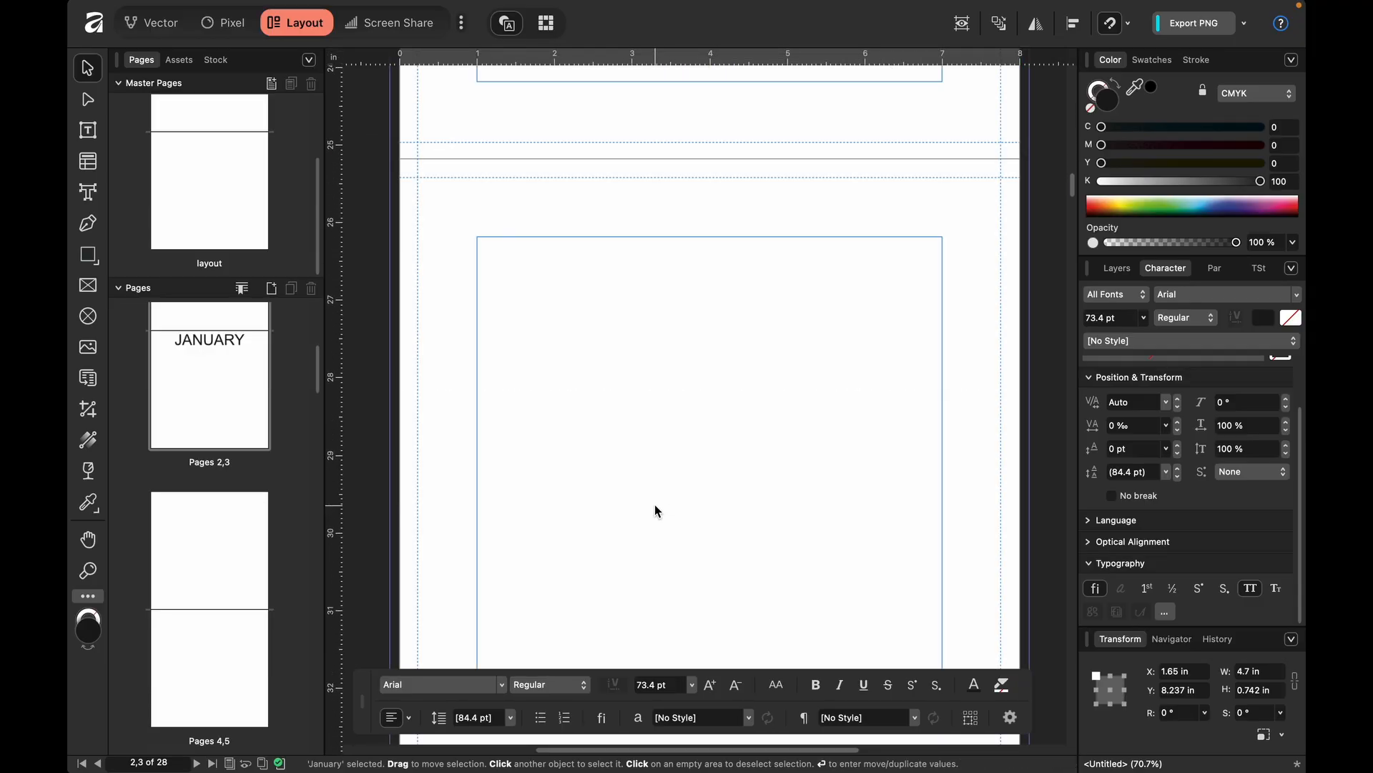
left_click(641, 381)
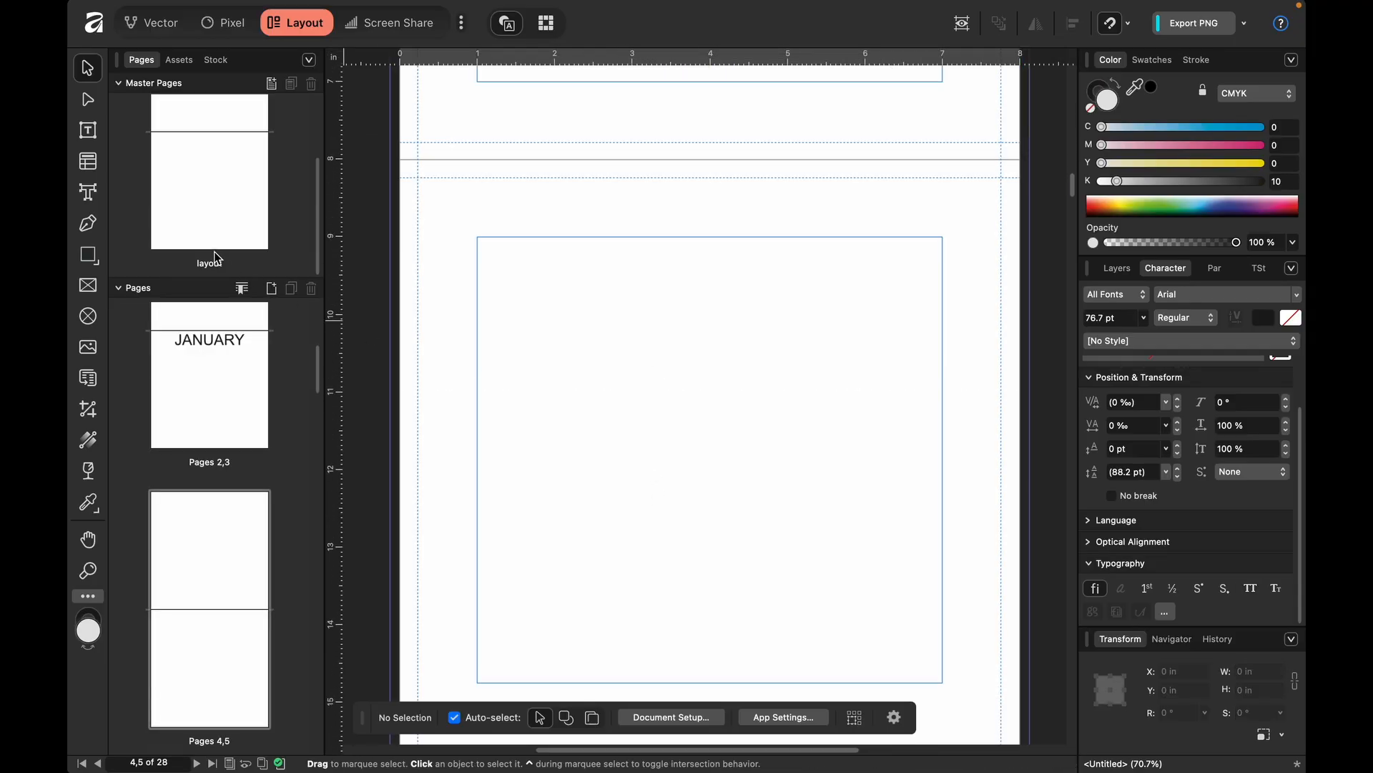
left_click(99, 192)
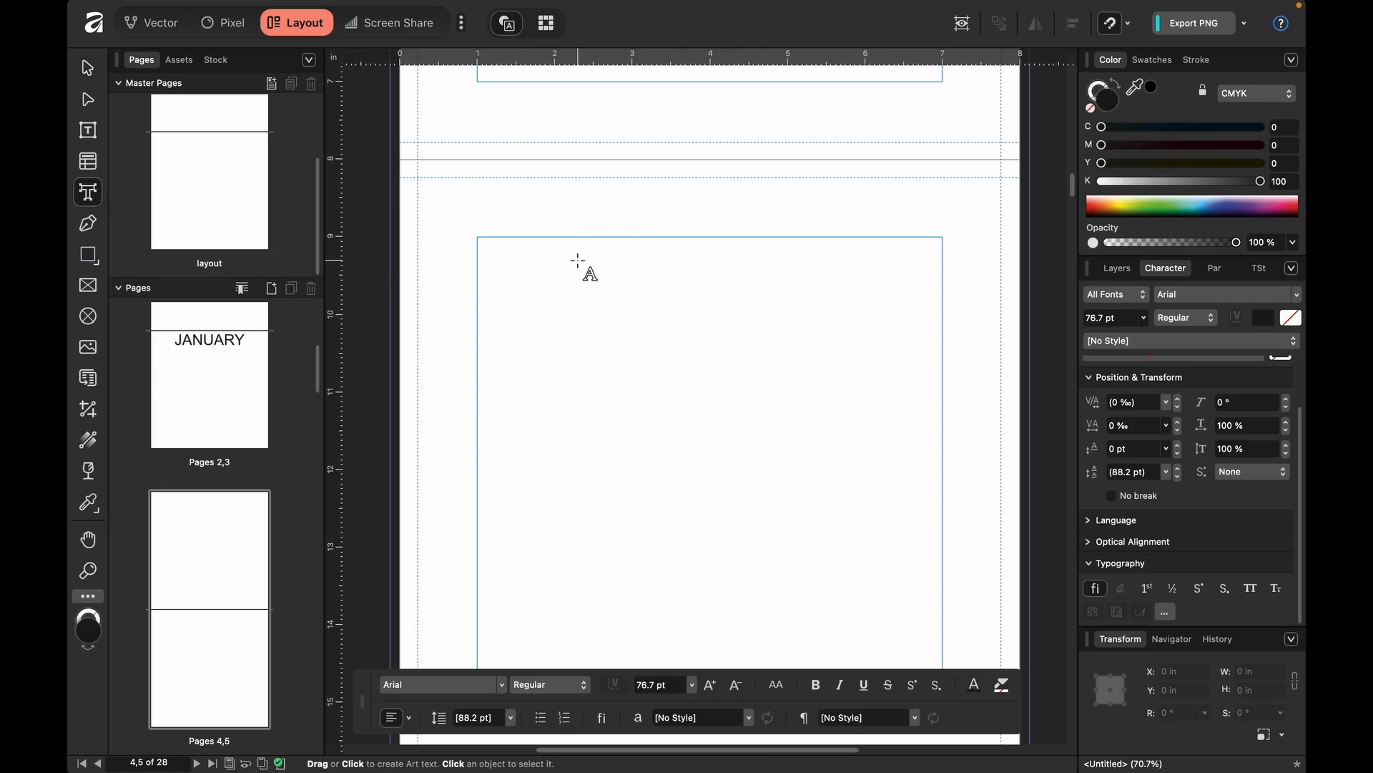
left_click_drag(586, 238, 711, 182)
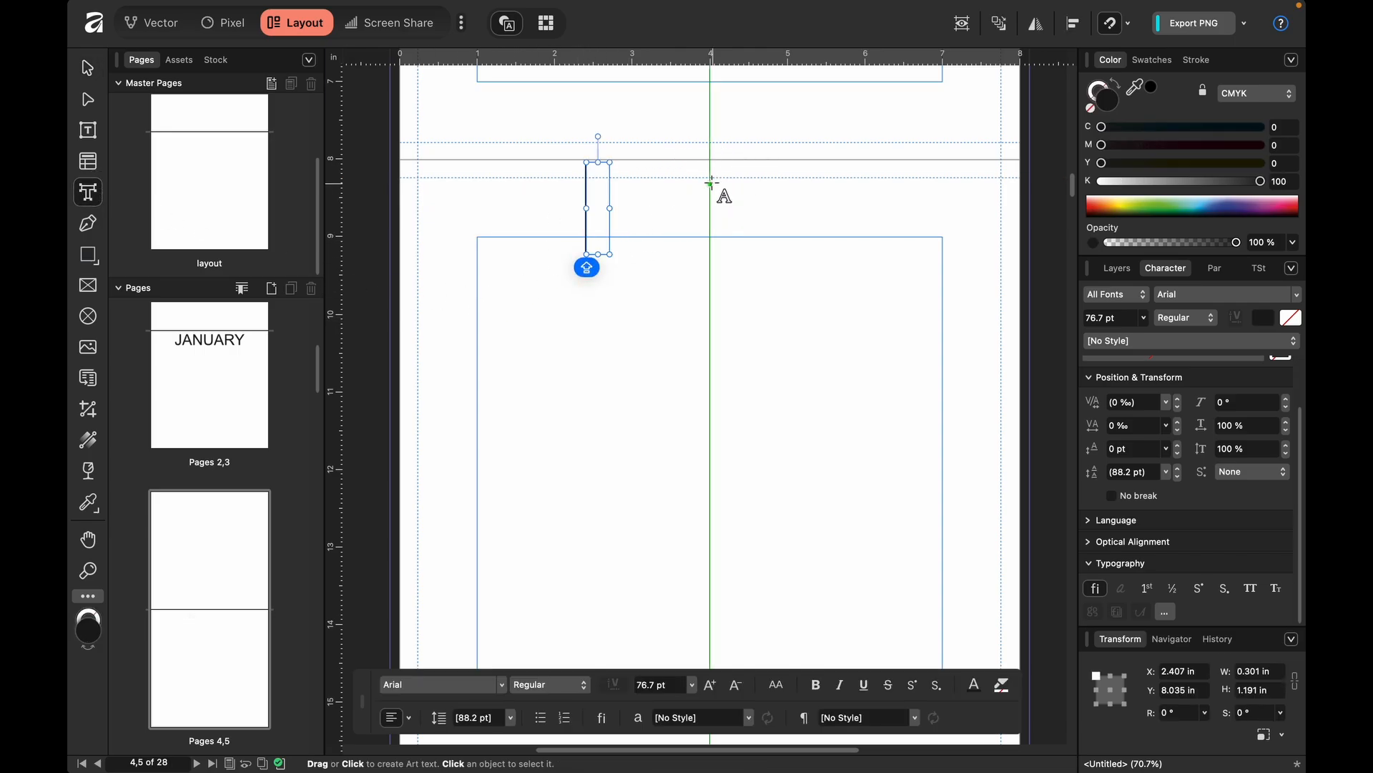
type("FEB")
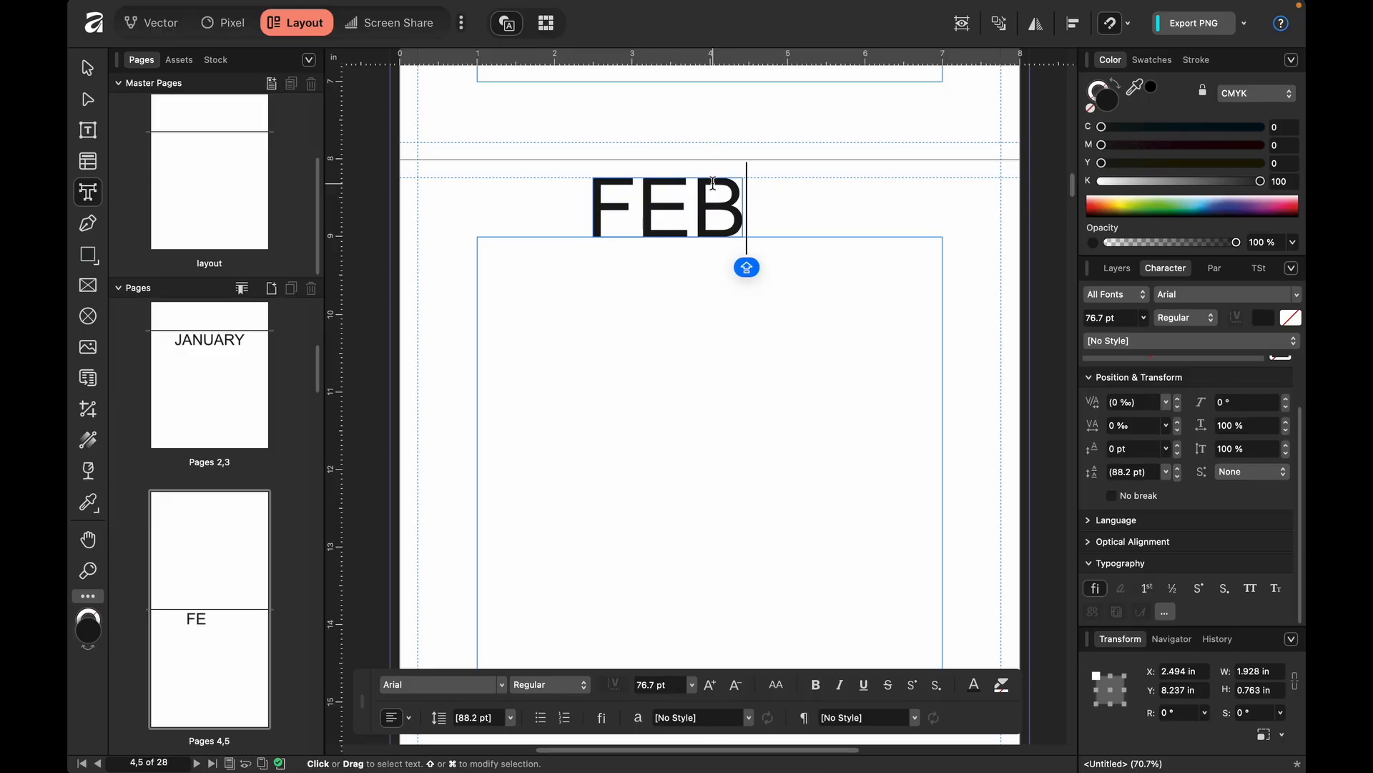
type("UARY")
key("Escape")
Centre the FEBUARY heading horizontally on the page, sitting directly above the margin box.
left_click(87, 68)
left_click_drag(742, 209, 667, 211)
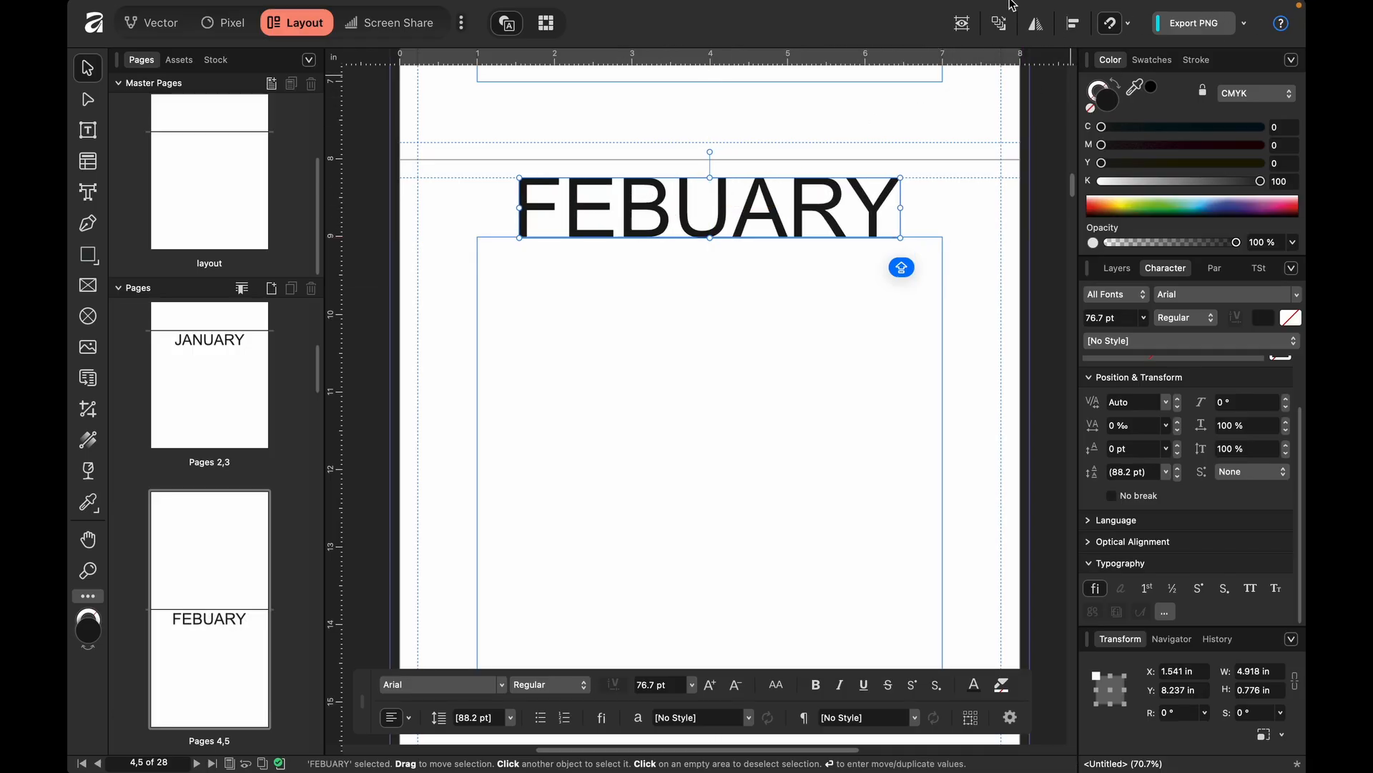
mouse_move(1016, 6)
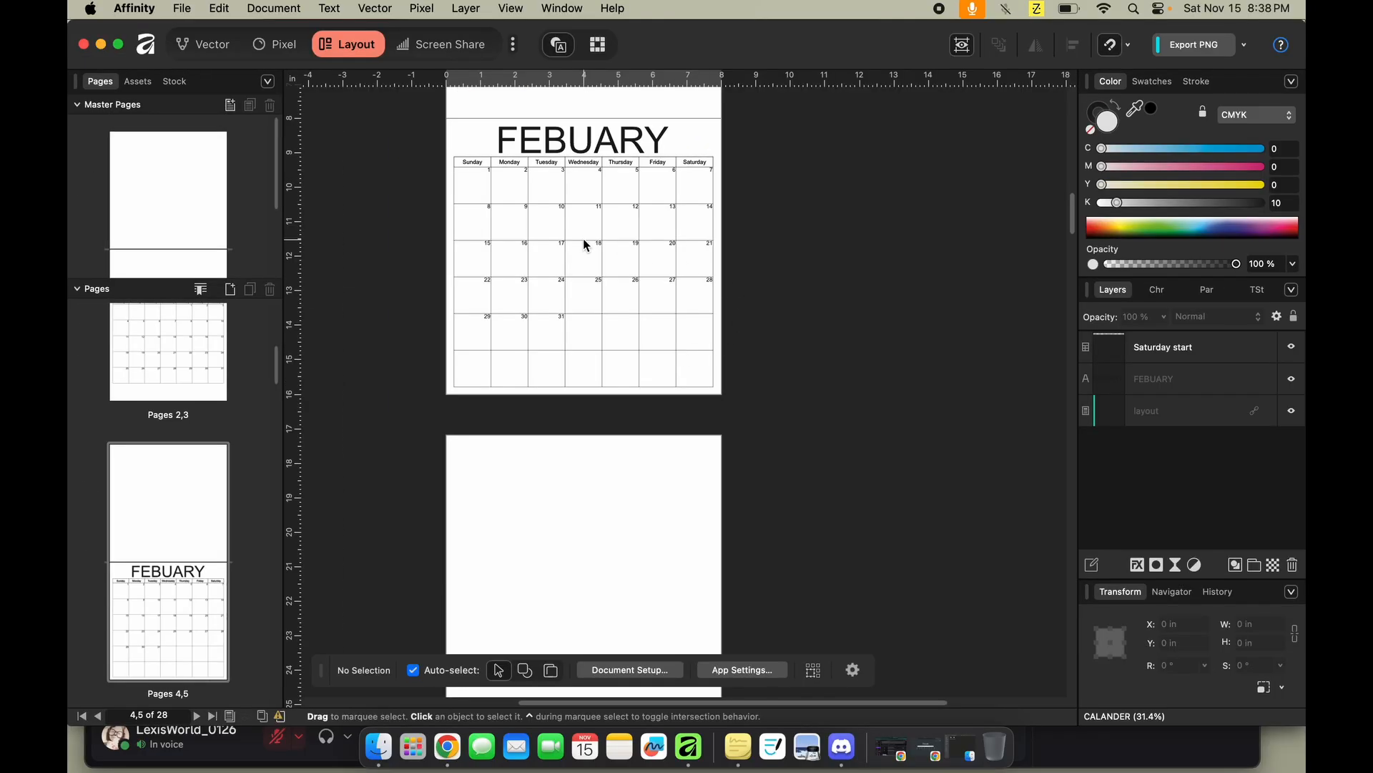
Clear dates 29, 30 and 31 from the table under the FEBUARY heading and remove its last two rows.
left_click(582, 238)
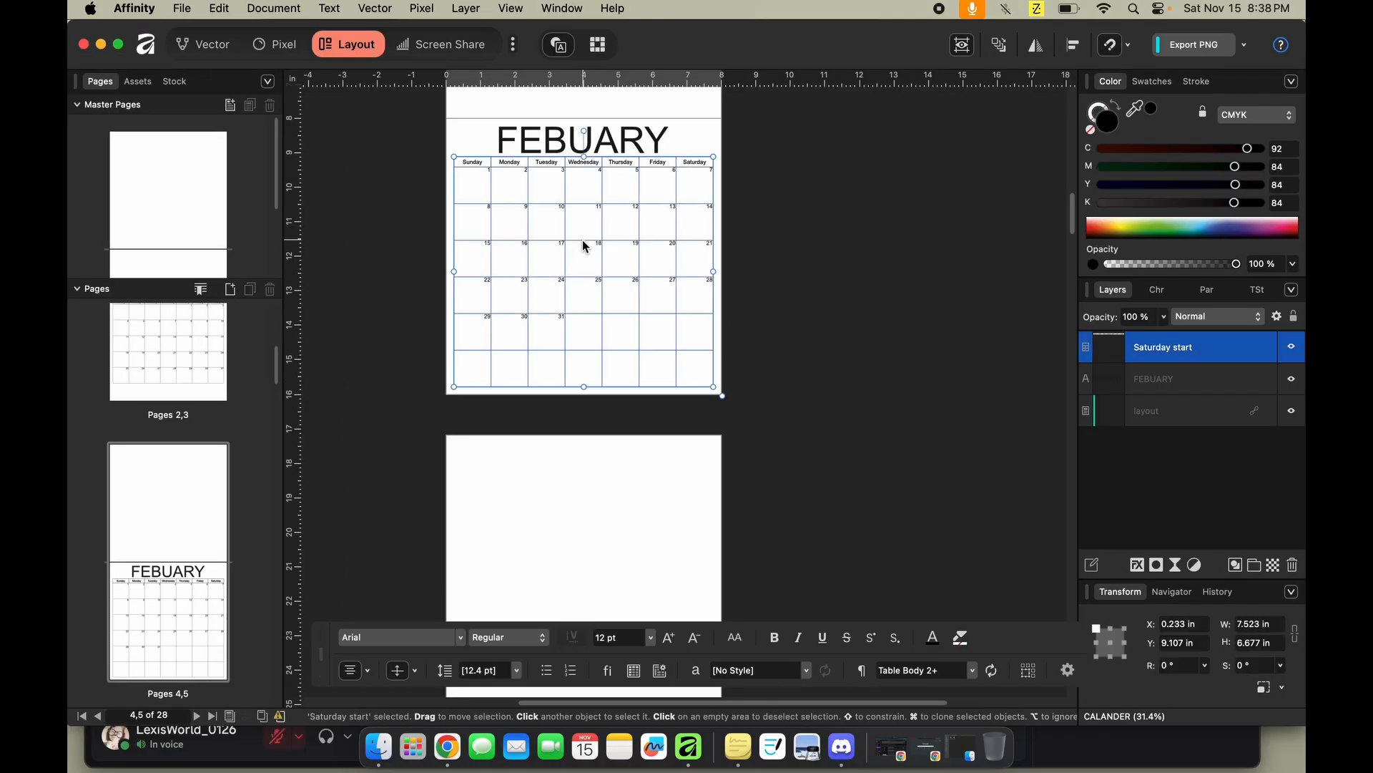
double_click(542, 330)
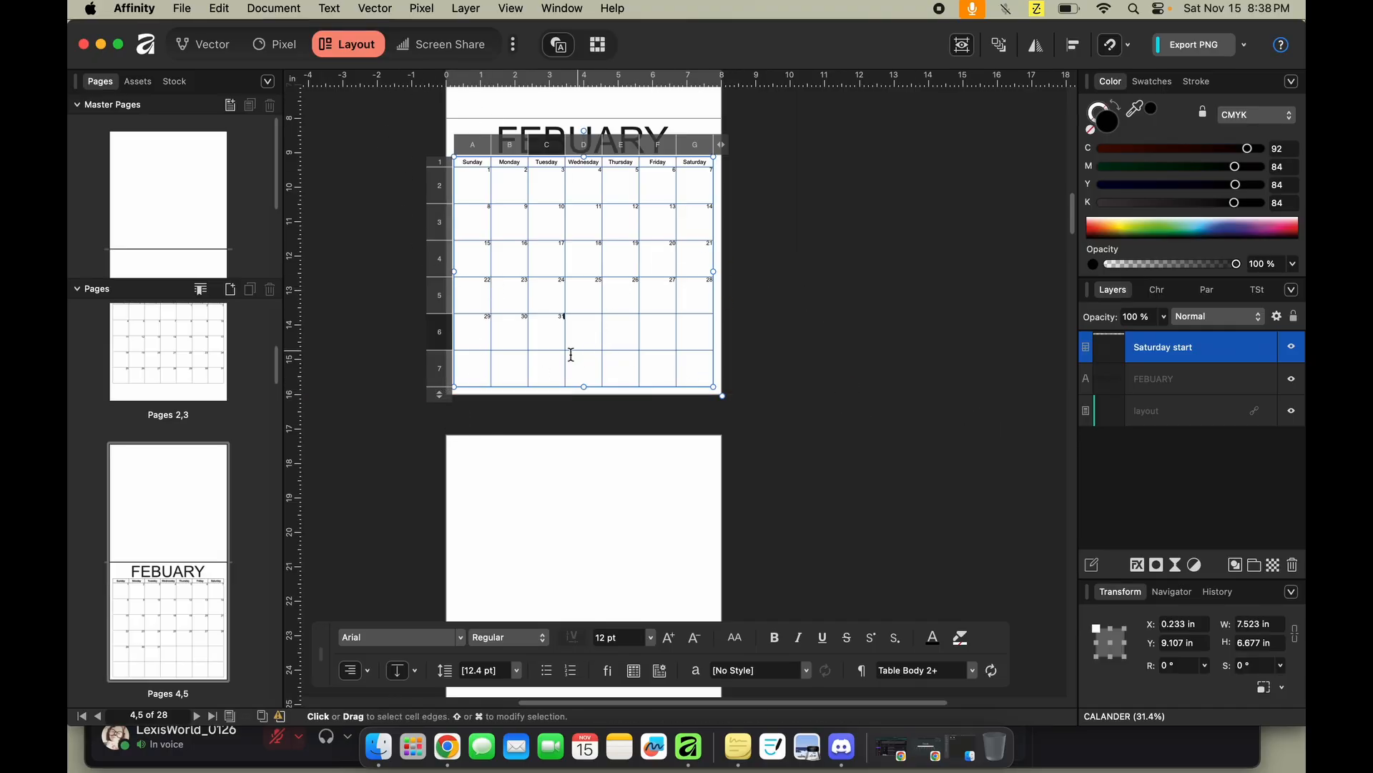
left_click_drag(577, 331, 473, 333)
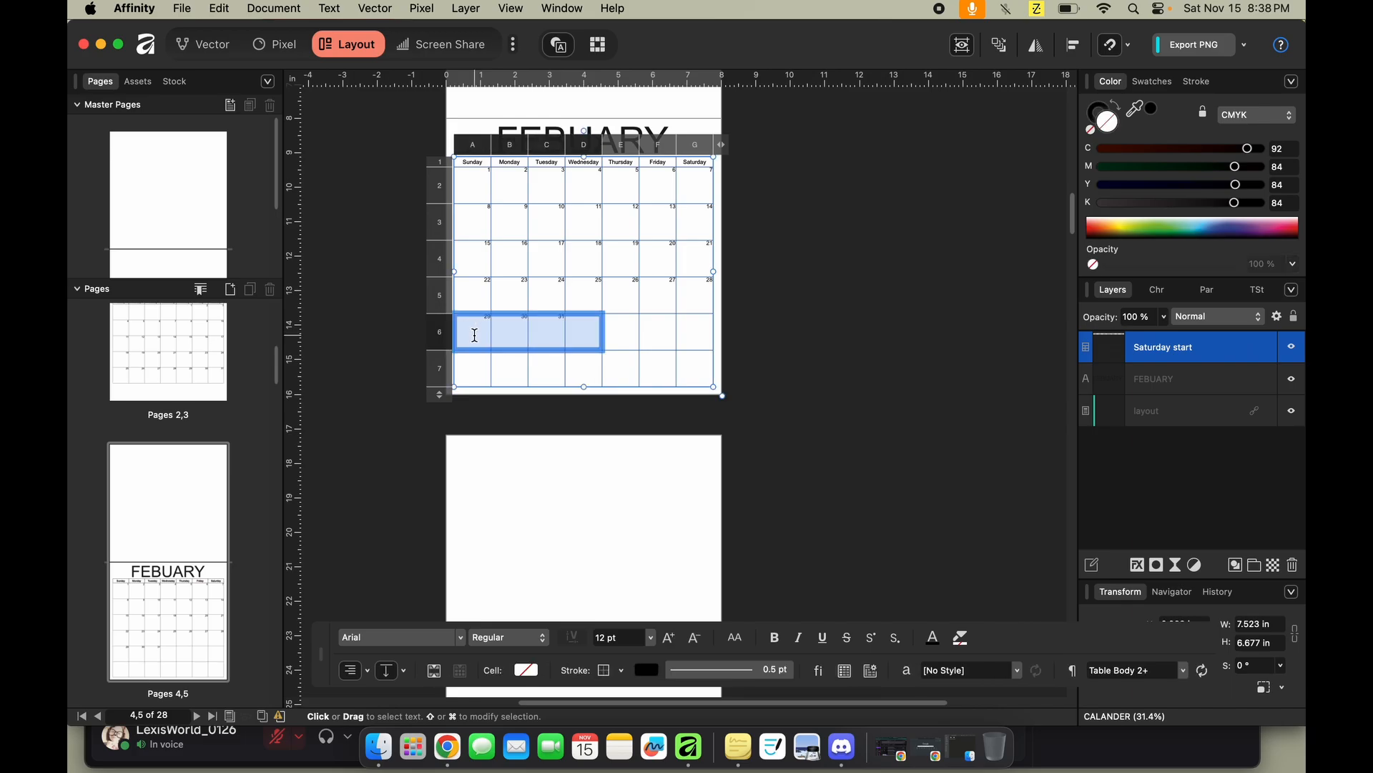
key("BackSpace")
left_click_drag(441, 391, 439, 319)
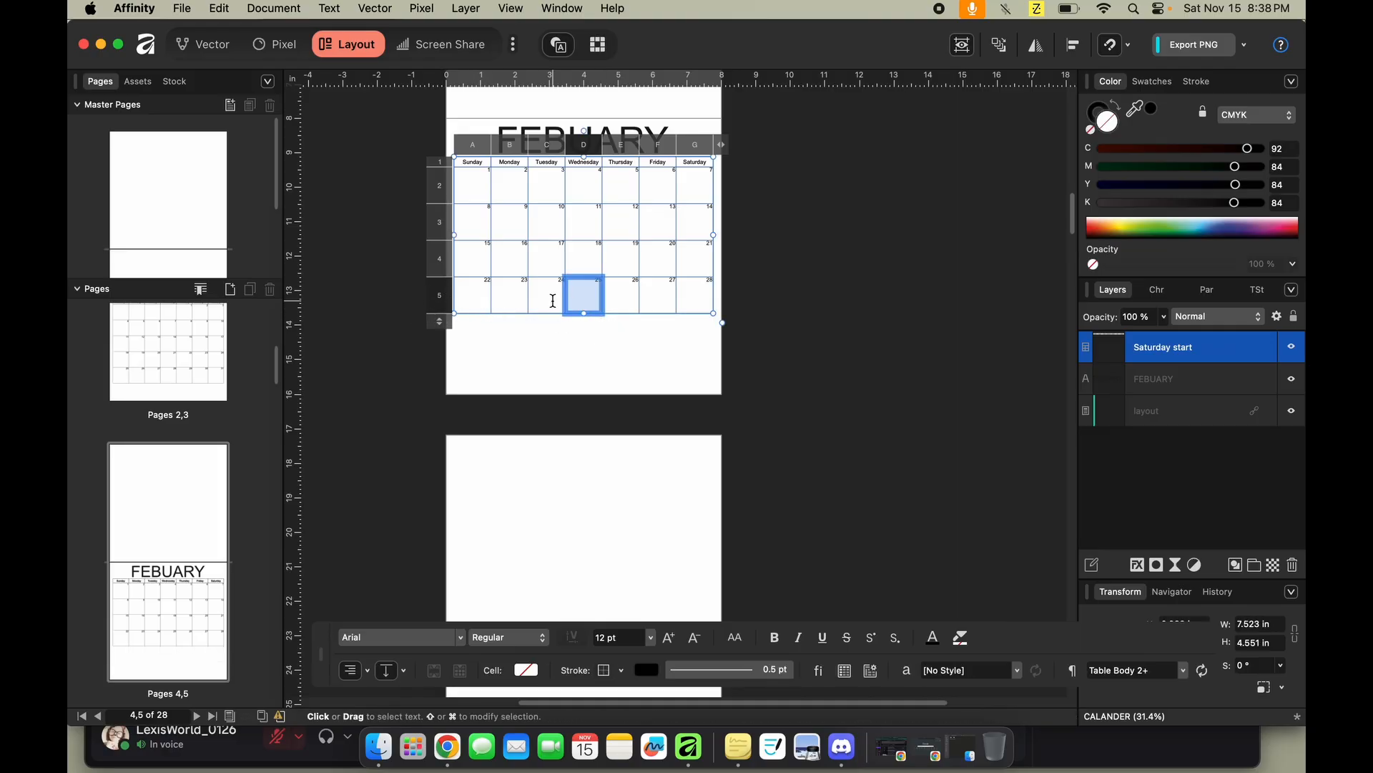
Stretch the February table down to the lower edge of the margin box, about 5.64 in tall overall.
left_click_drag(583, 315, 601, 354)
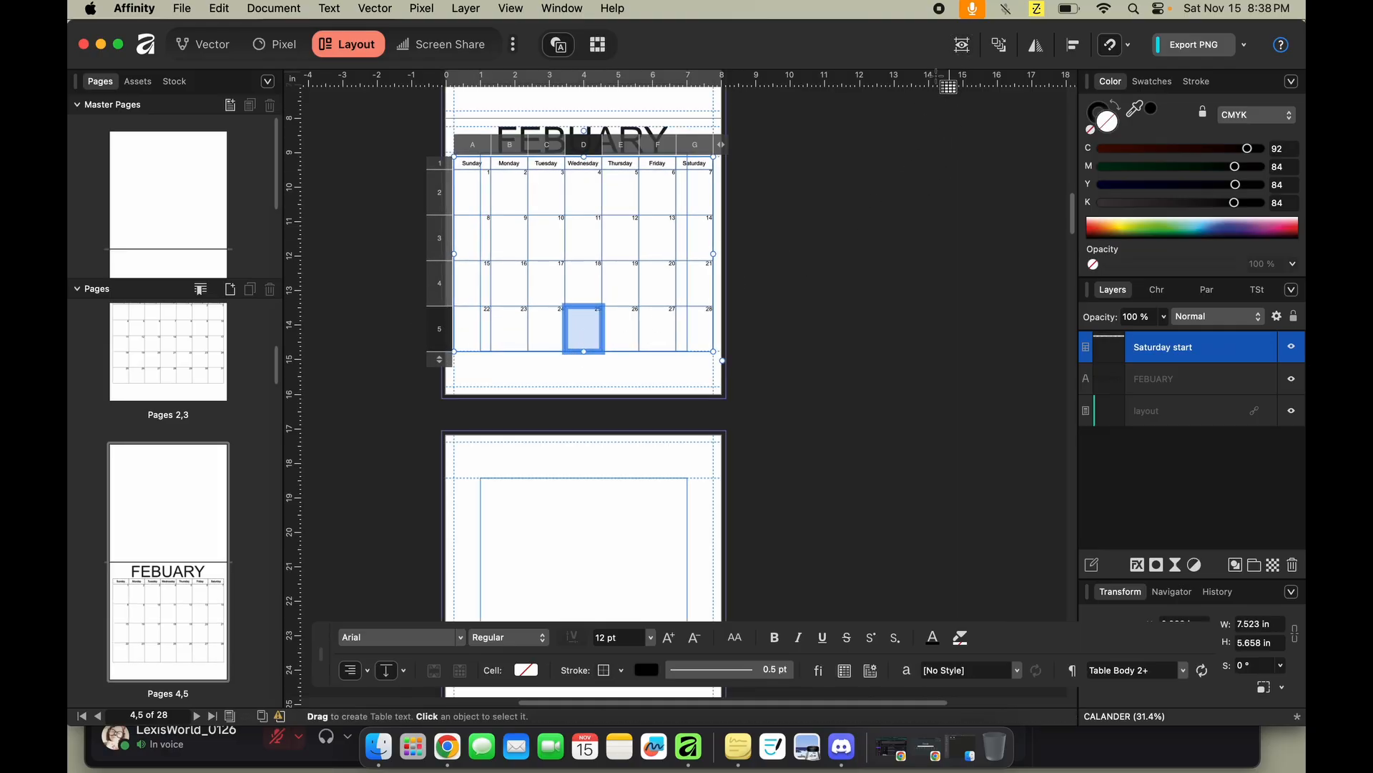
mouse_move(584, 351)
left_mouse_down()
mouse_move(586, 321)
mouse_move(599, 350)
left_mouse_up()
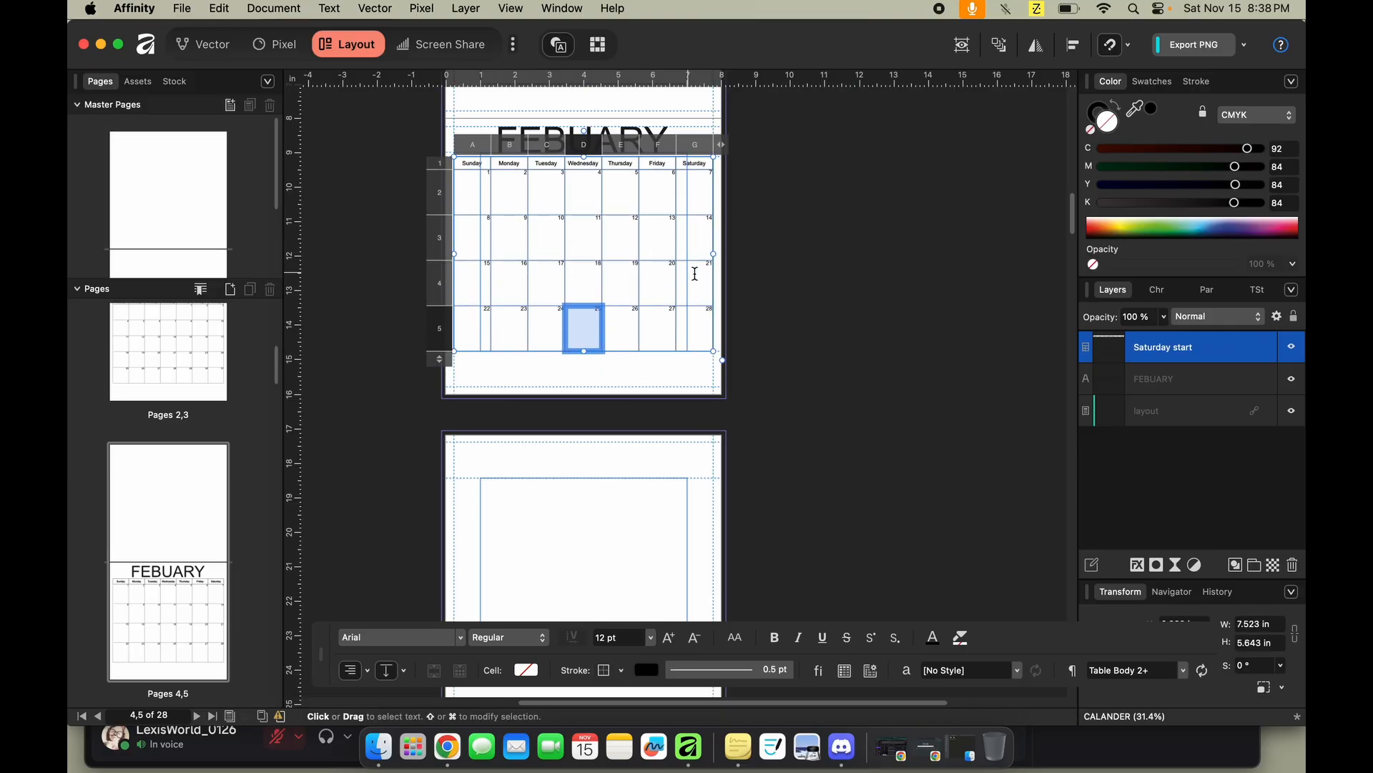
left_click(904, 371)
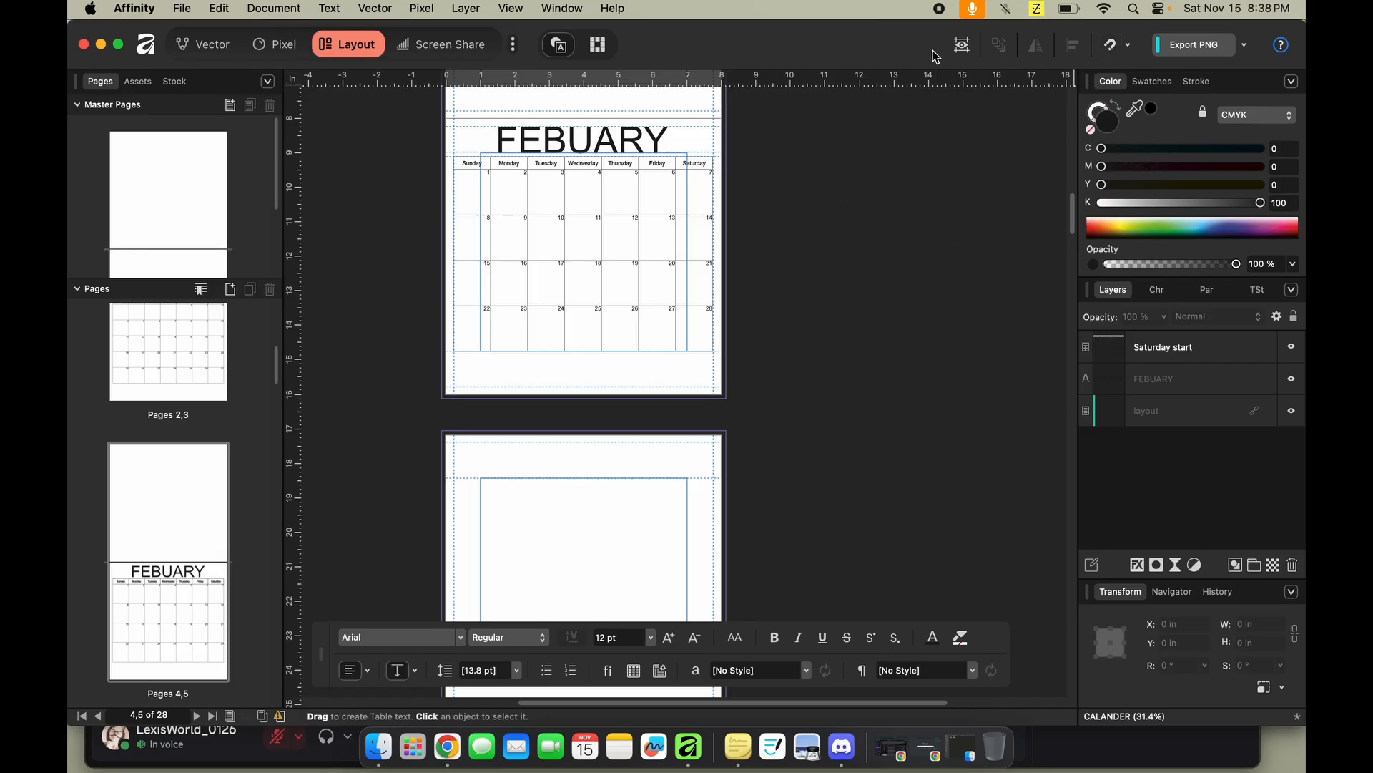
Preview the February page without guides, and bring the guides back on the Pages 6,7 spread.
left_click(960, 51)
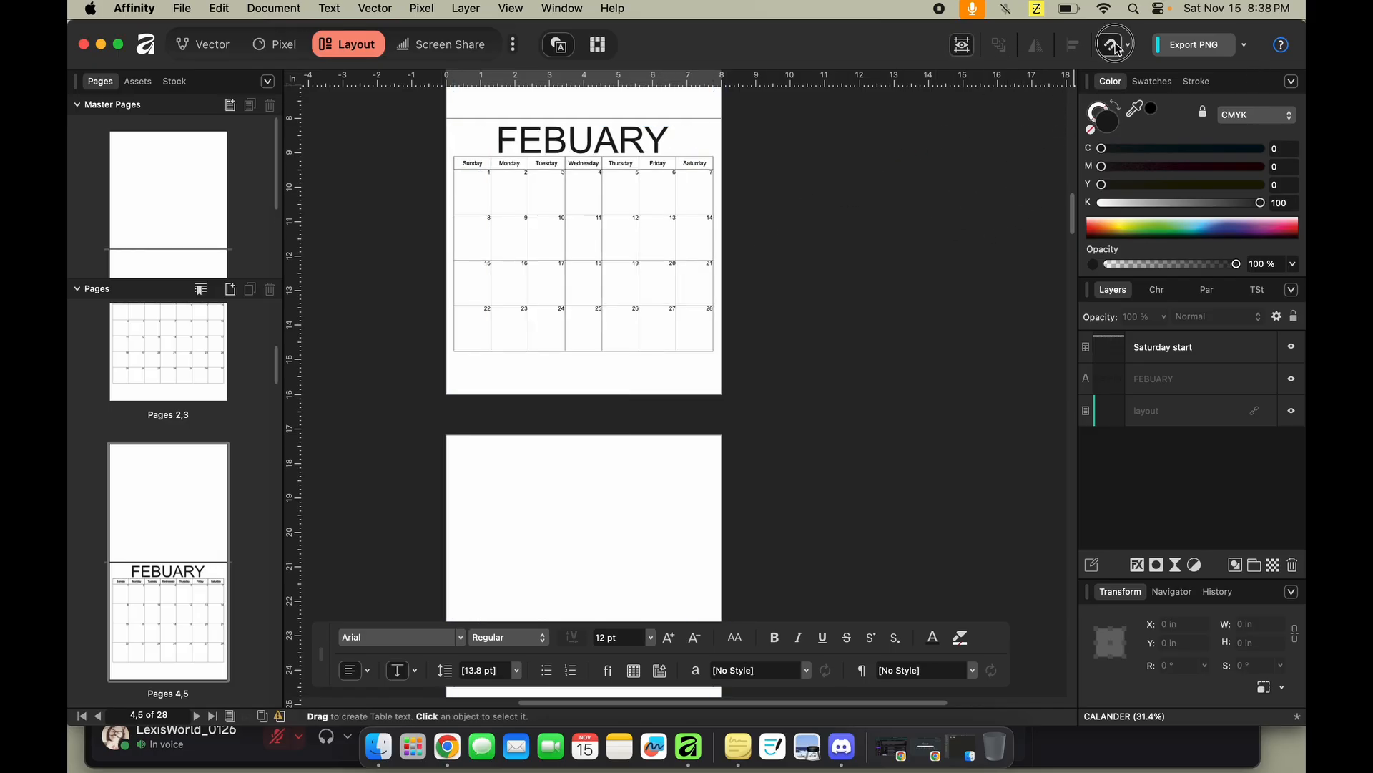
scroll(924, 291, "down", 1)
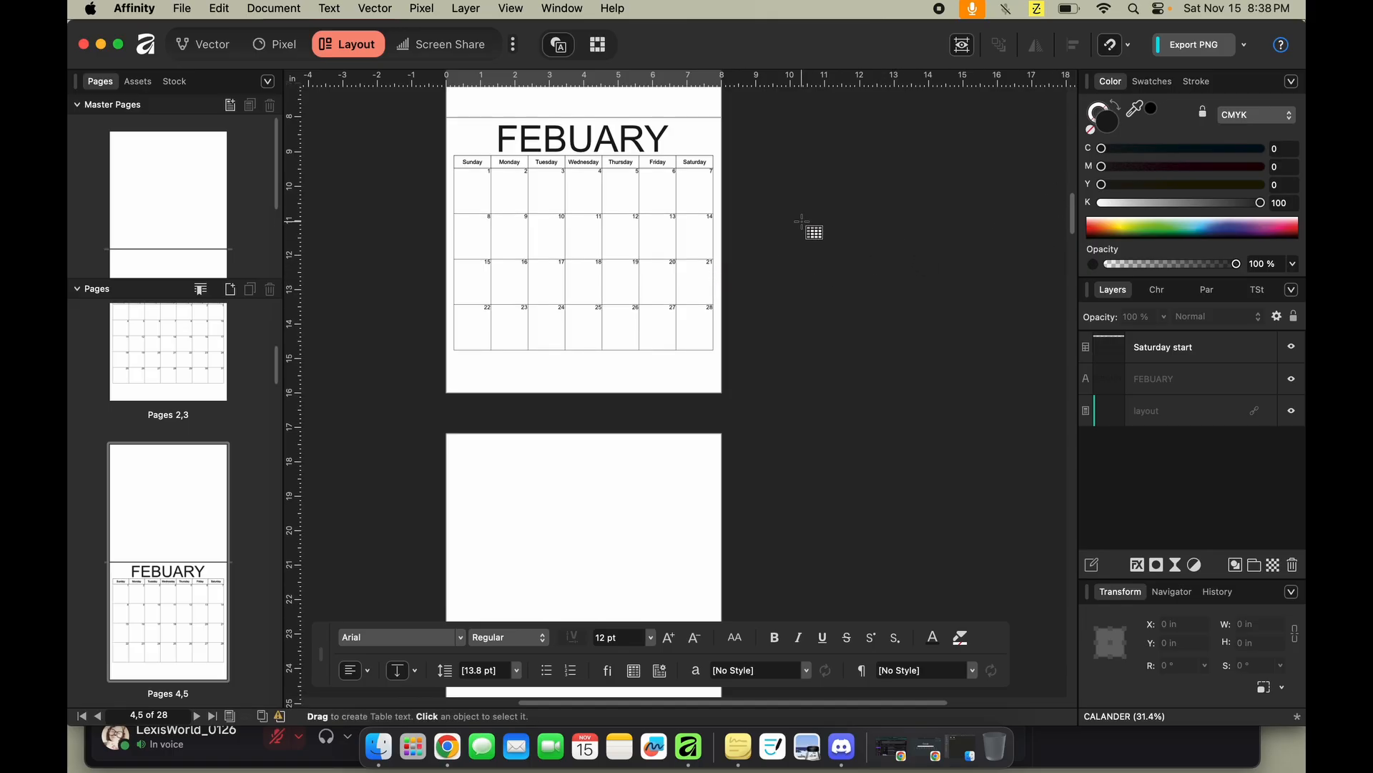
scroll(802, 222, "down", 5)
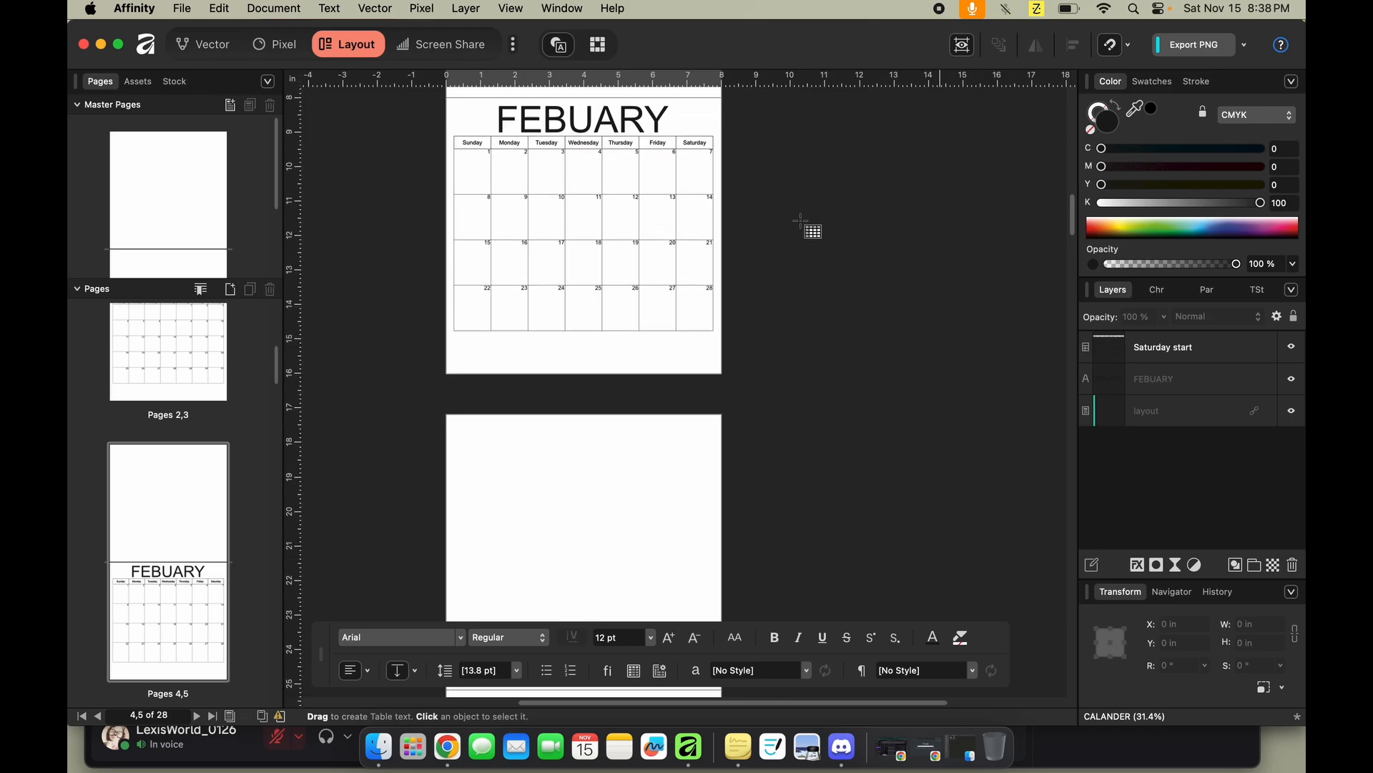
scroll(804, 223, "down", 4)
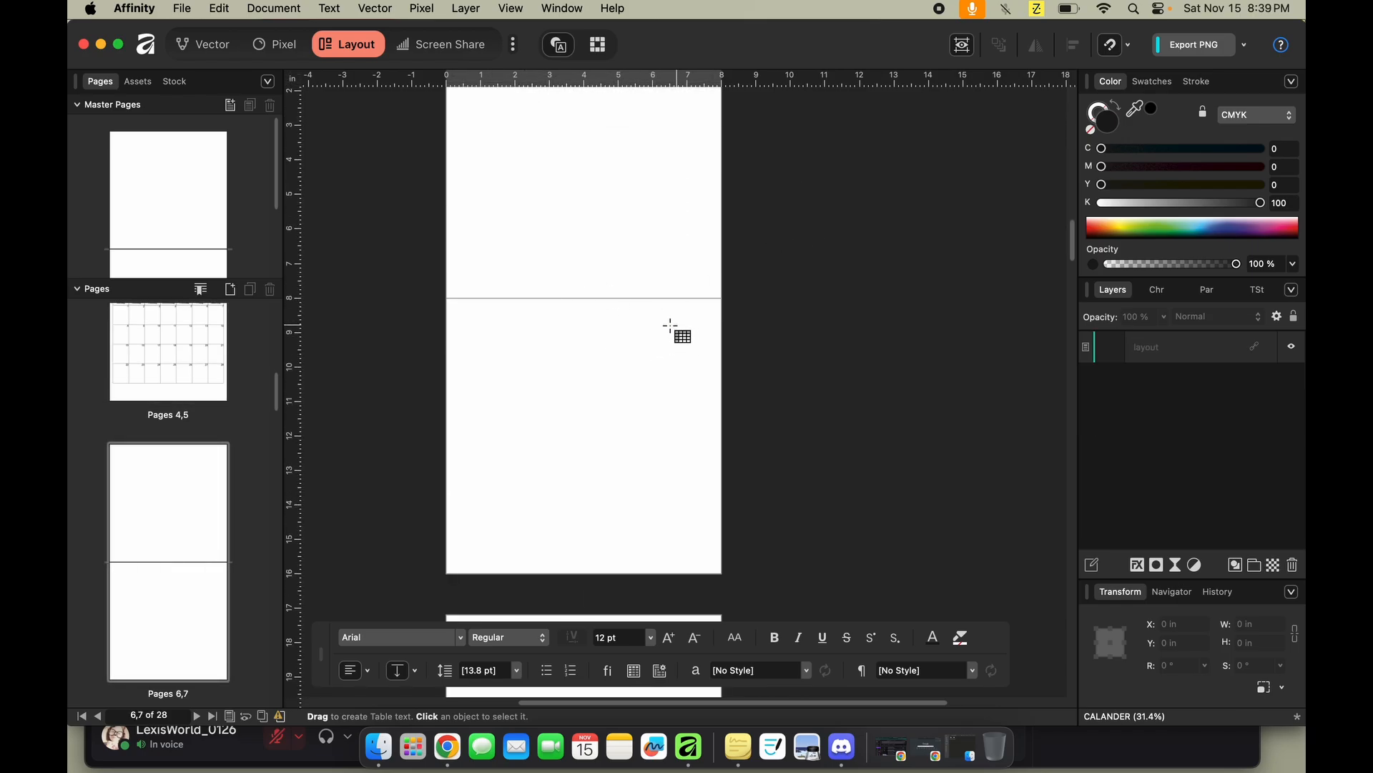
key("v")
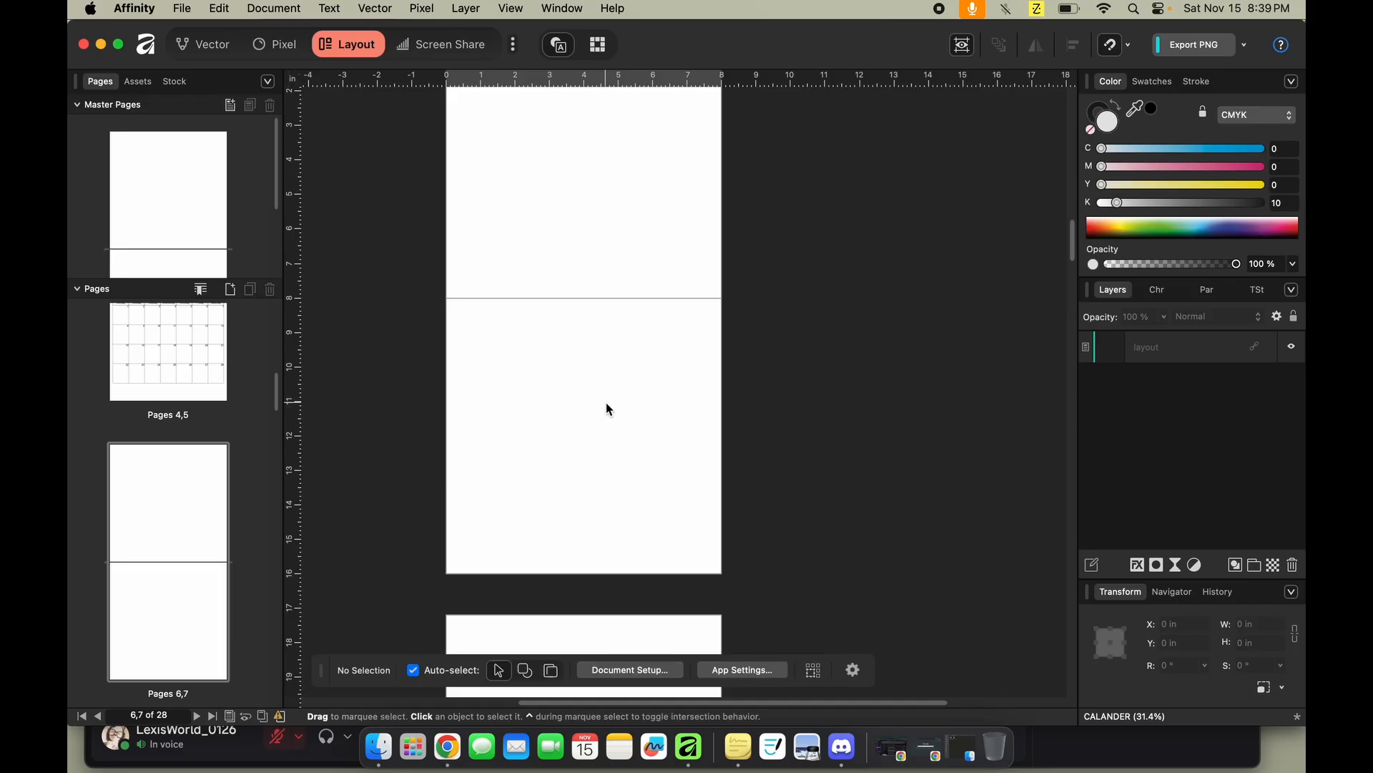
left_click(964, 44)
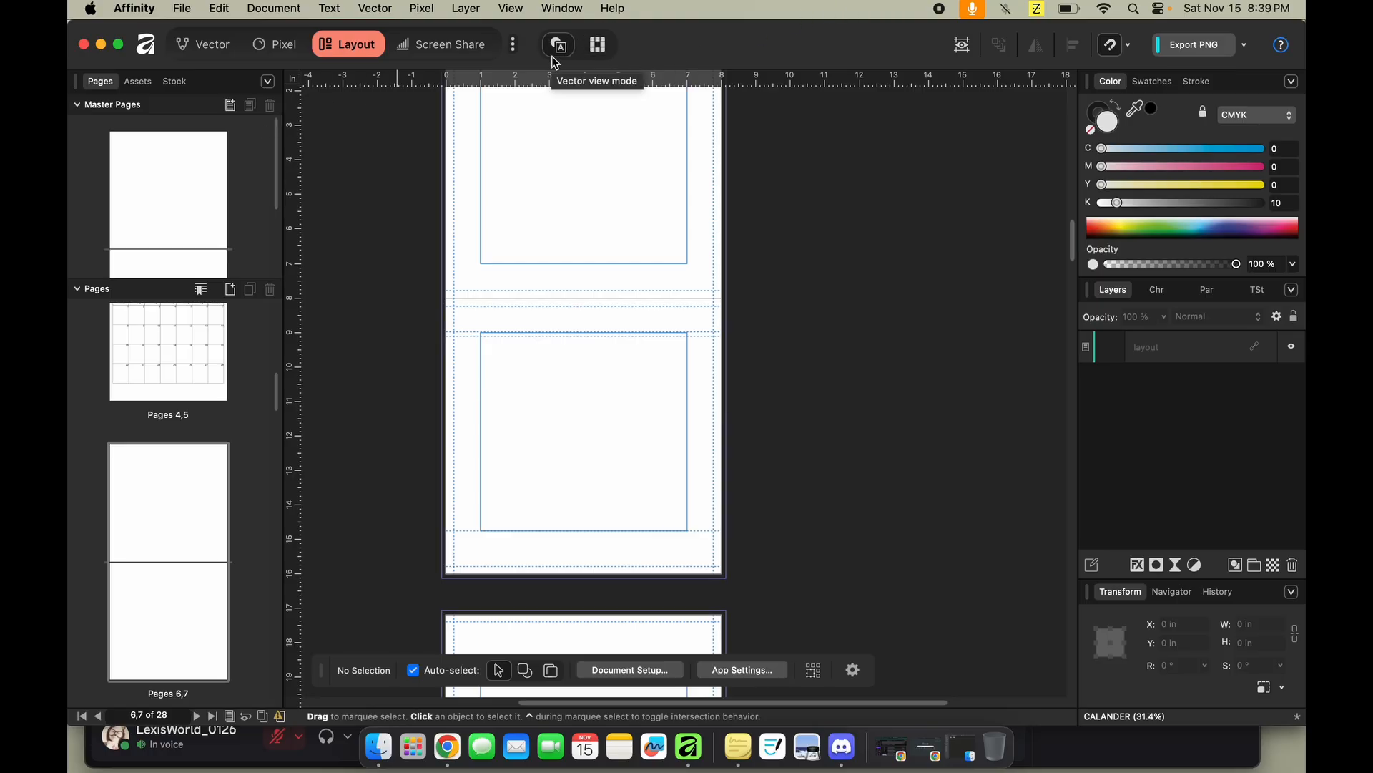
Dock the context toolbar and show the Tools panel.
left_click(511, 10)
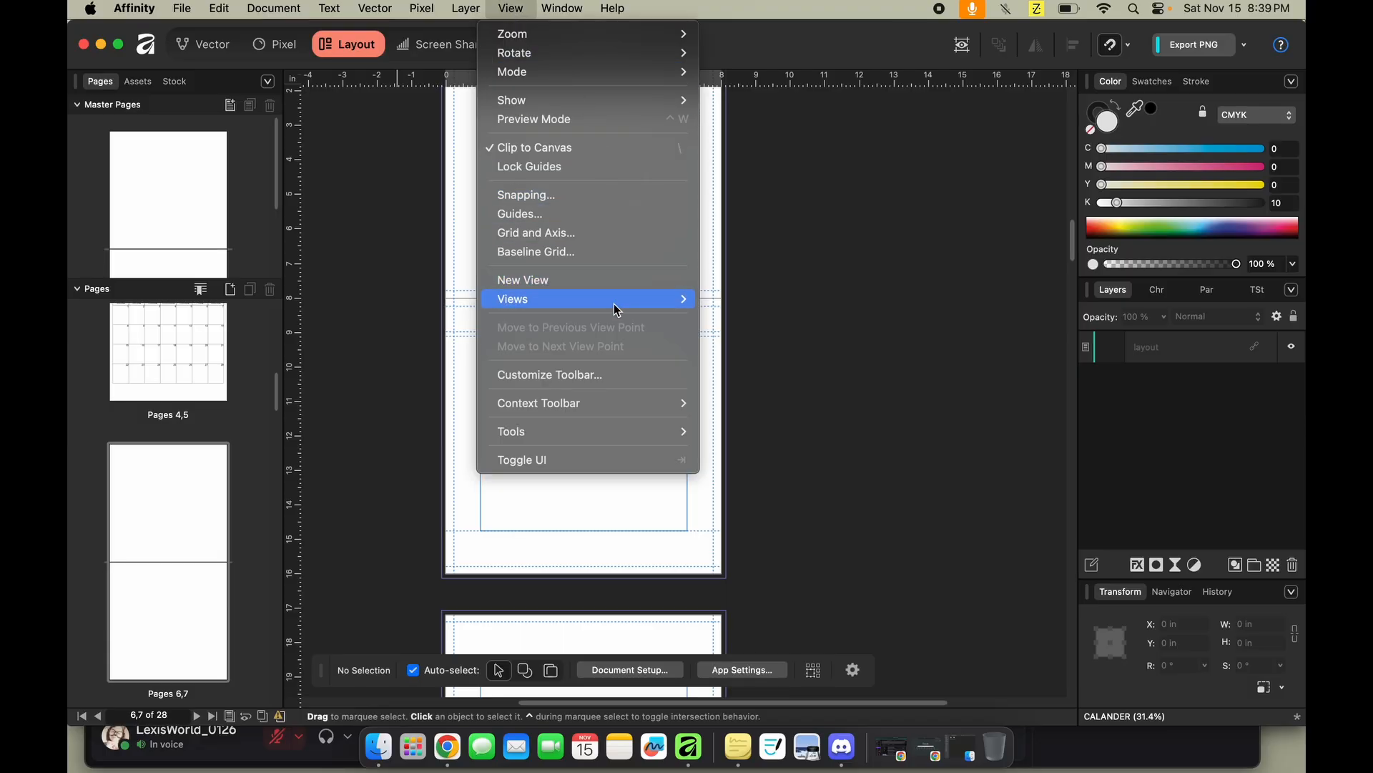
mouse_move(616, 306)
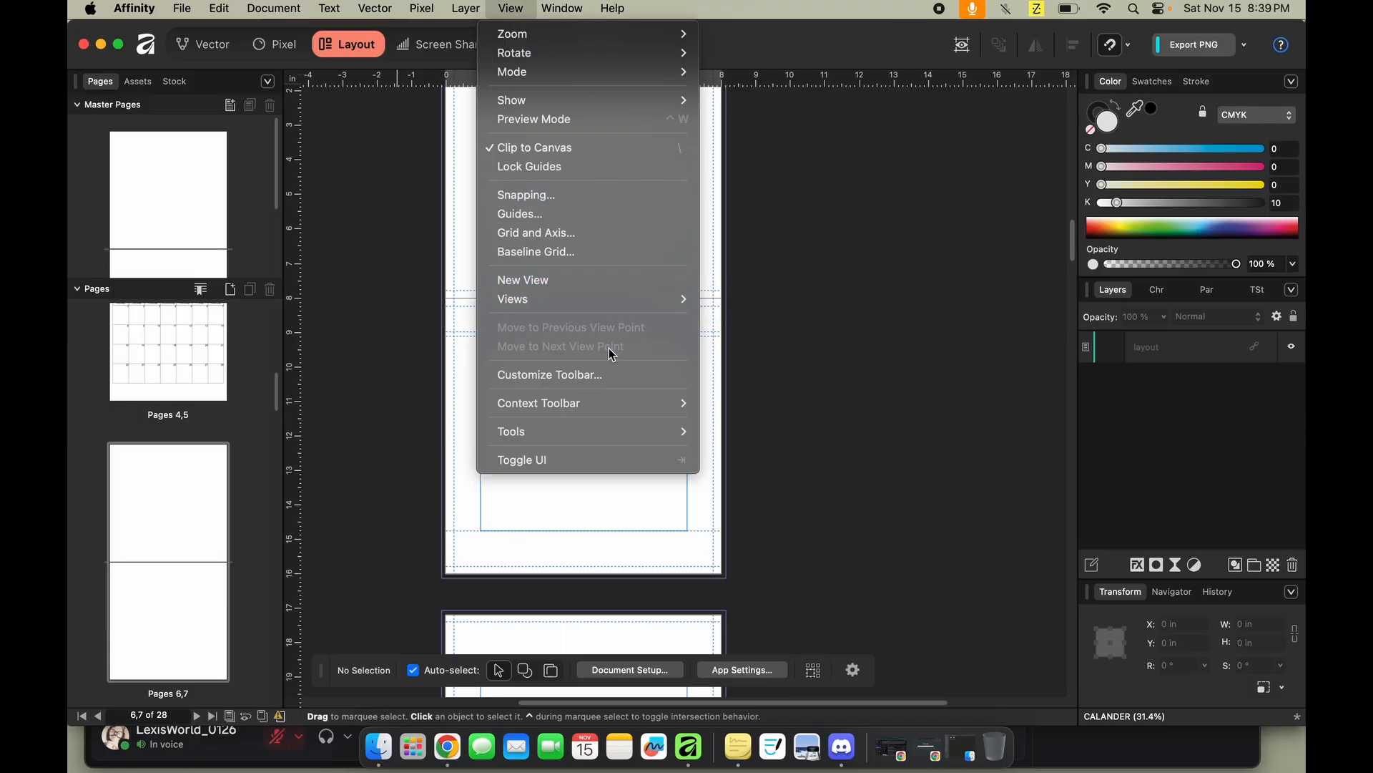
mouse_move(602, 405)
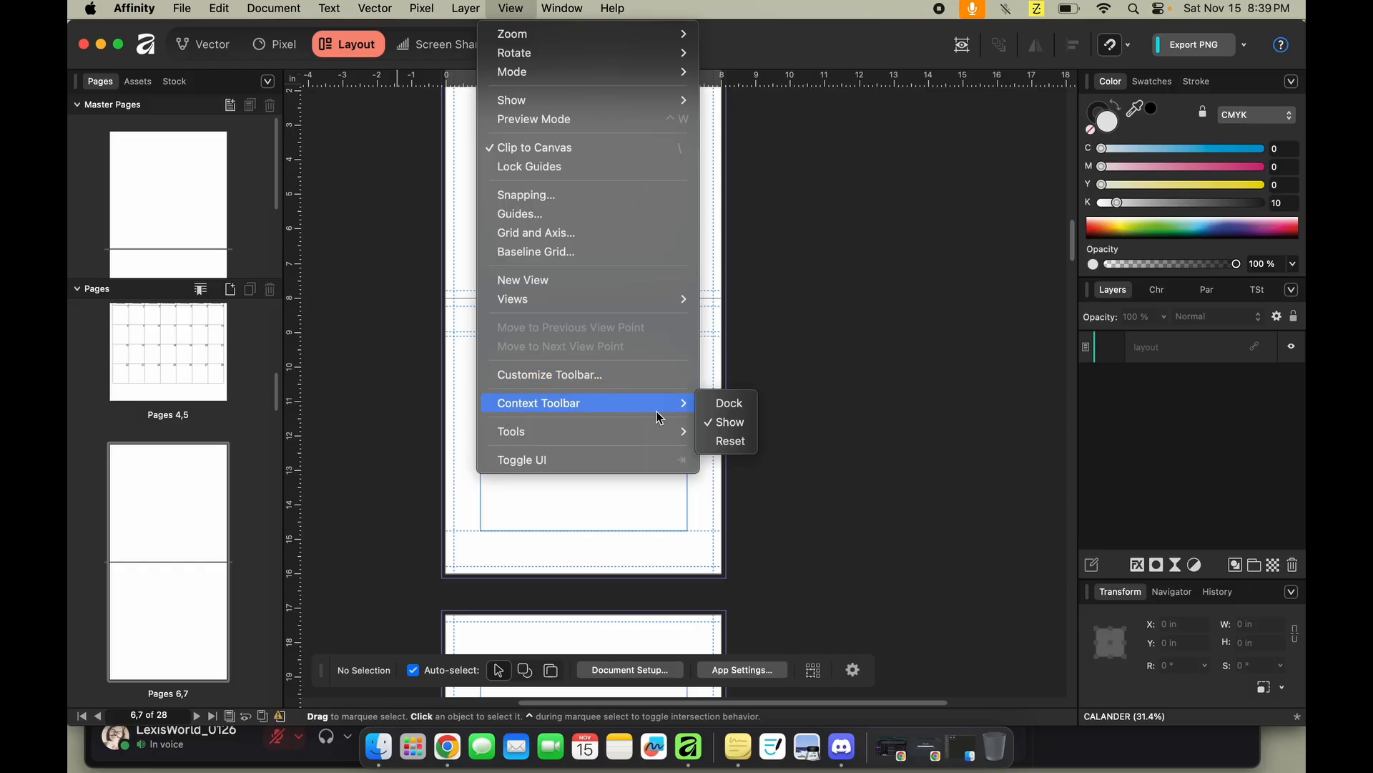
left_click(721, 405)
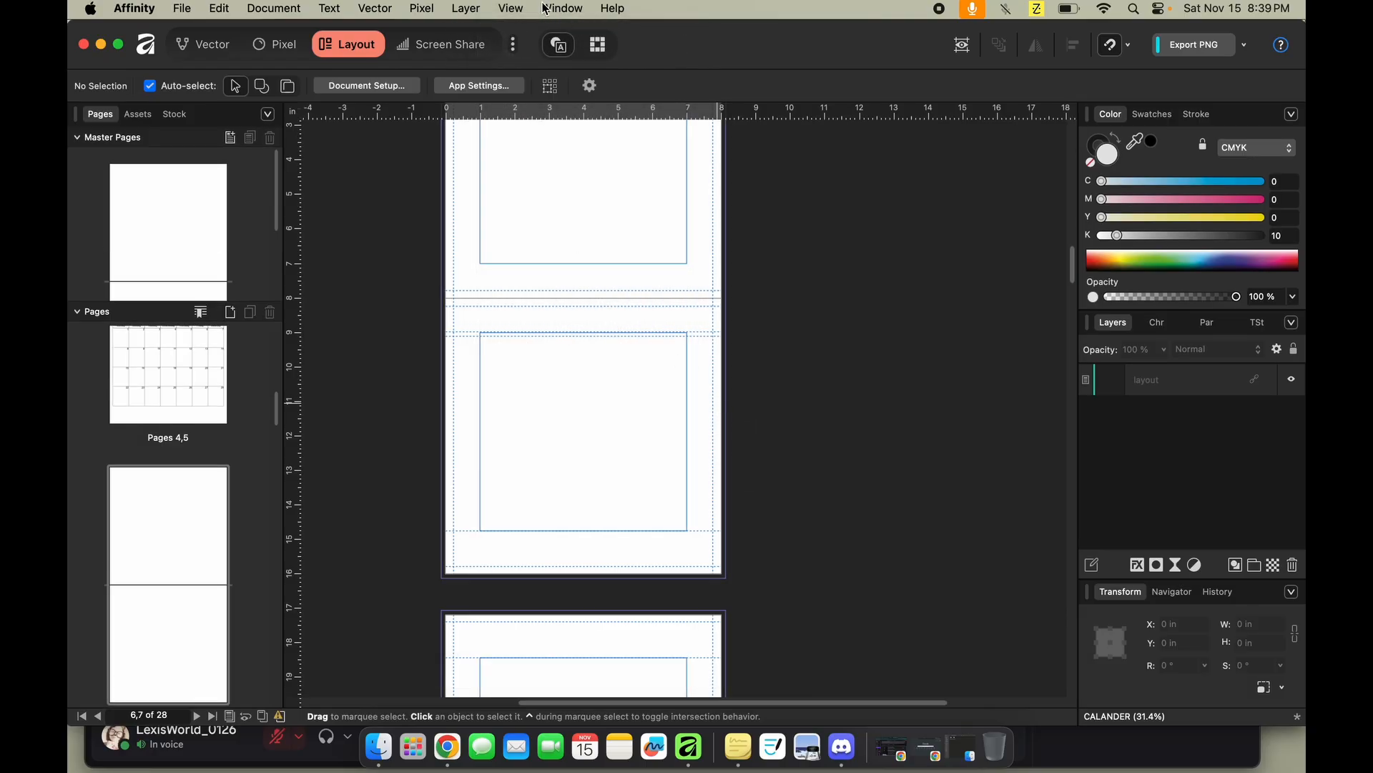
left_click(512, 9)
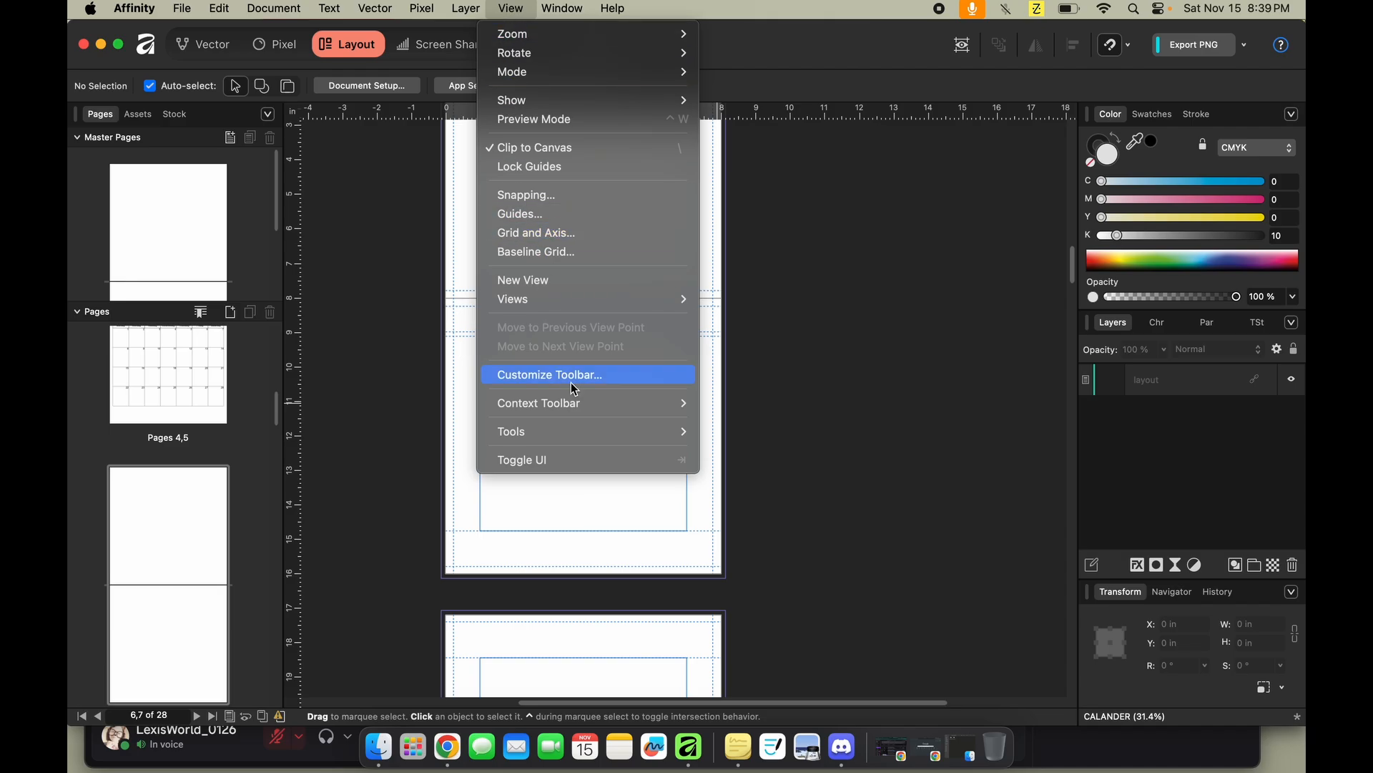
mouse_move(582, 430)
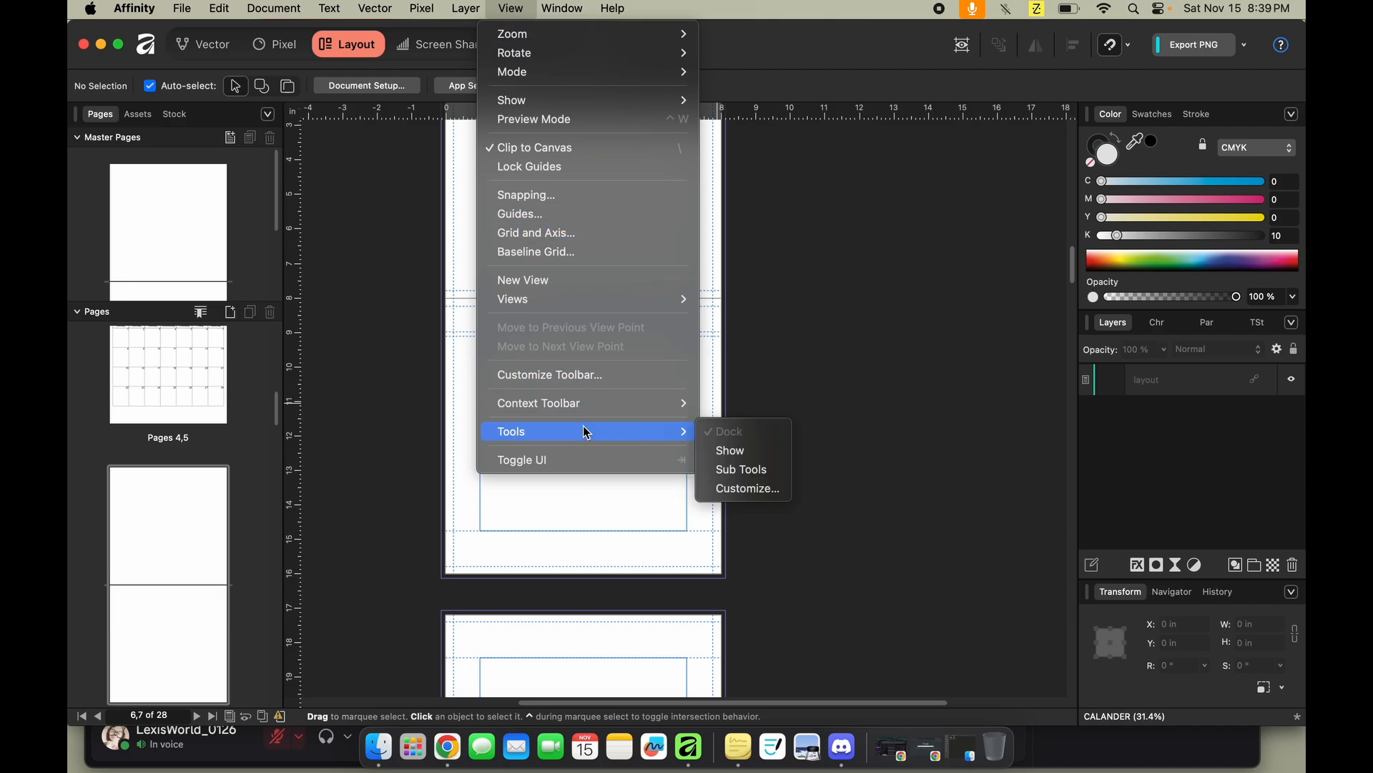
left_click(728, 452)
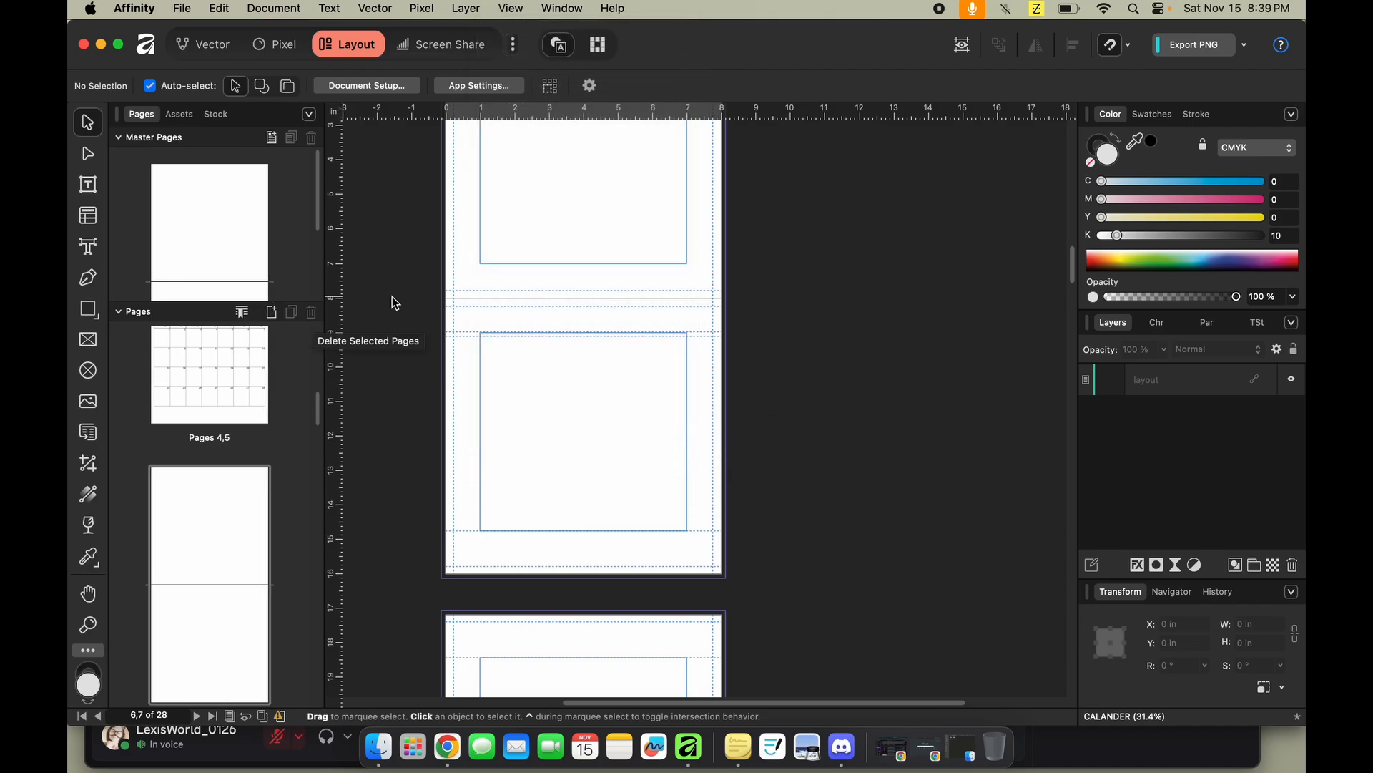
key("t")
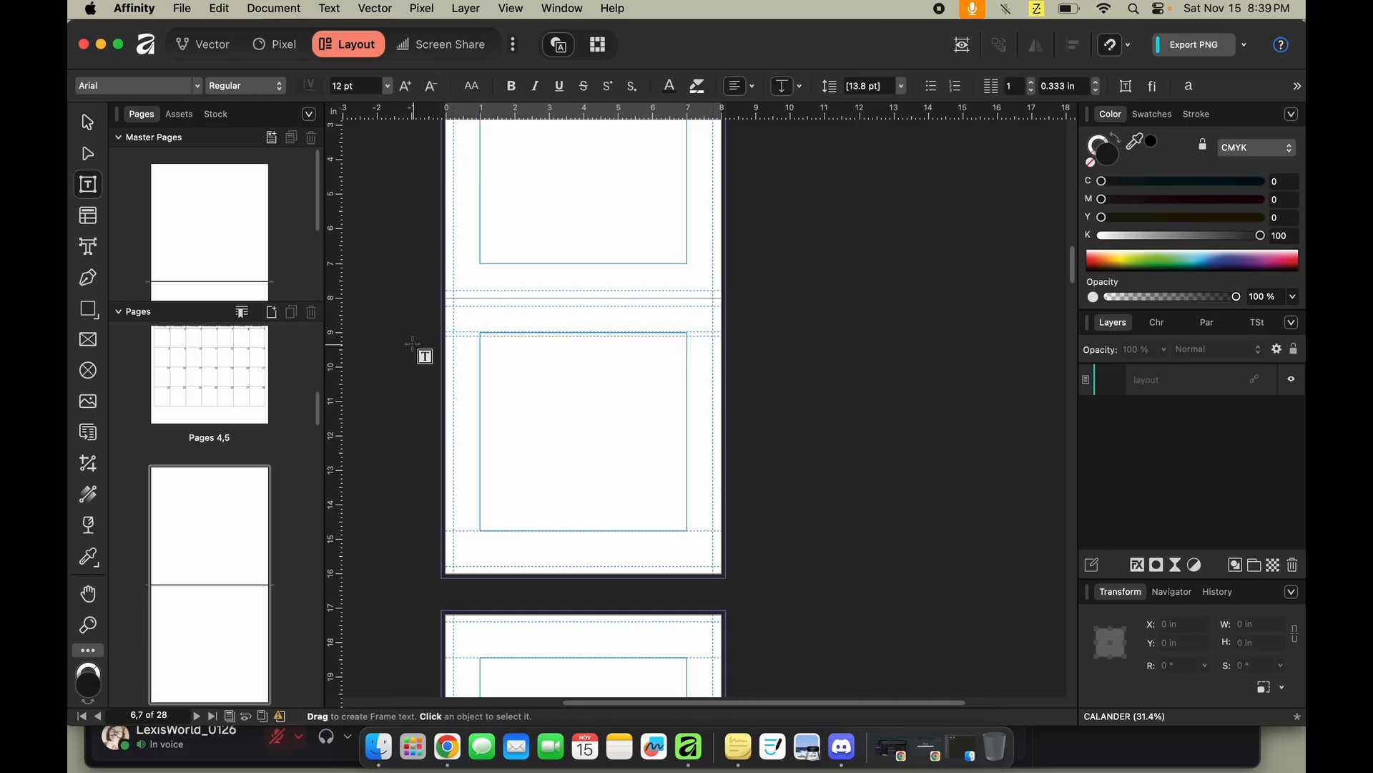
left_click_drag(506, 306, 537, 336)
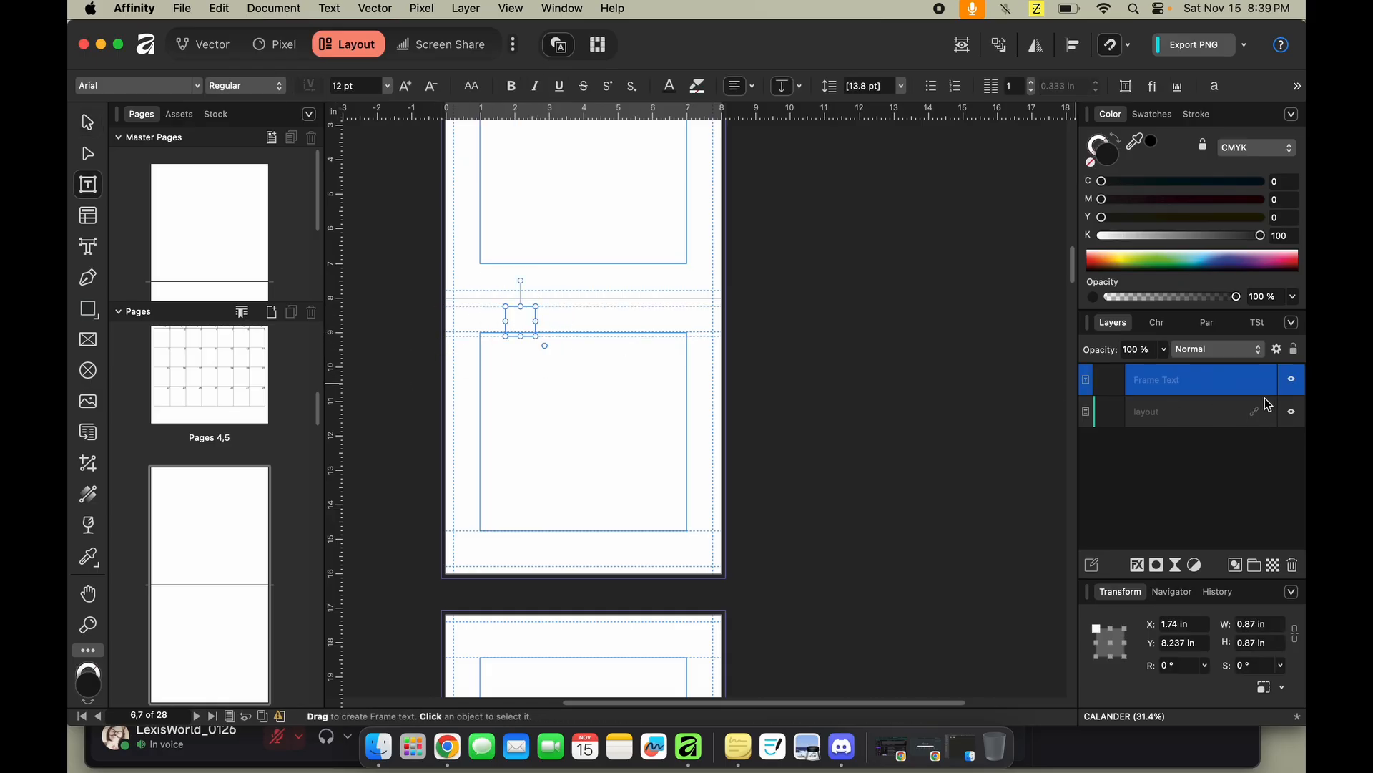
right_click(1208, 382)
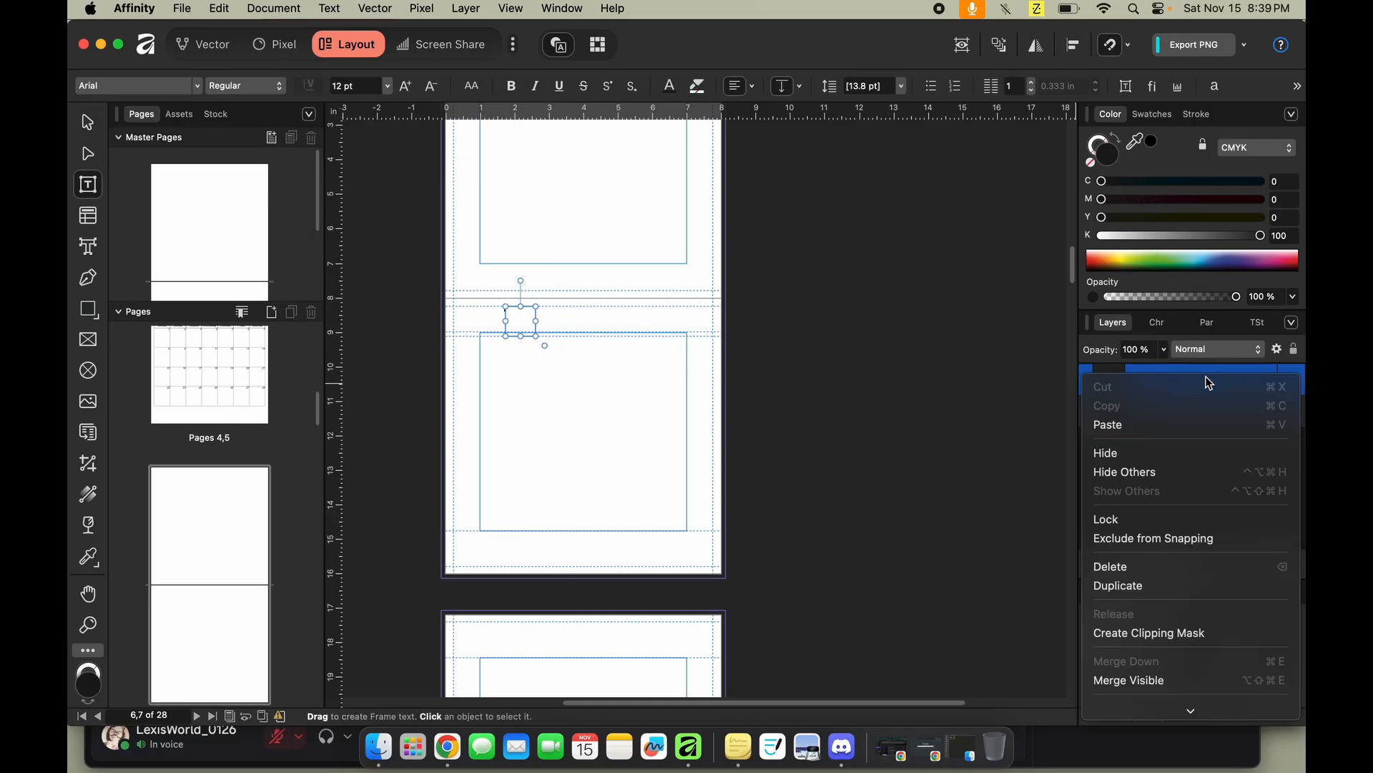
left_click(1176, 565)
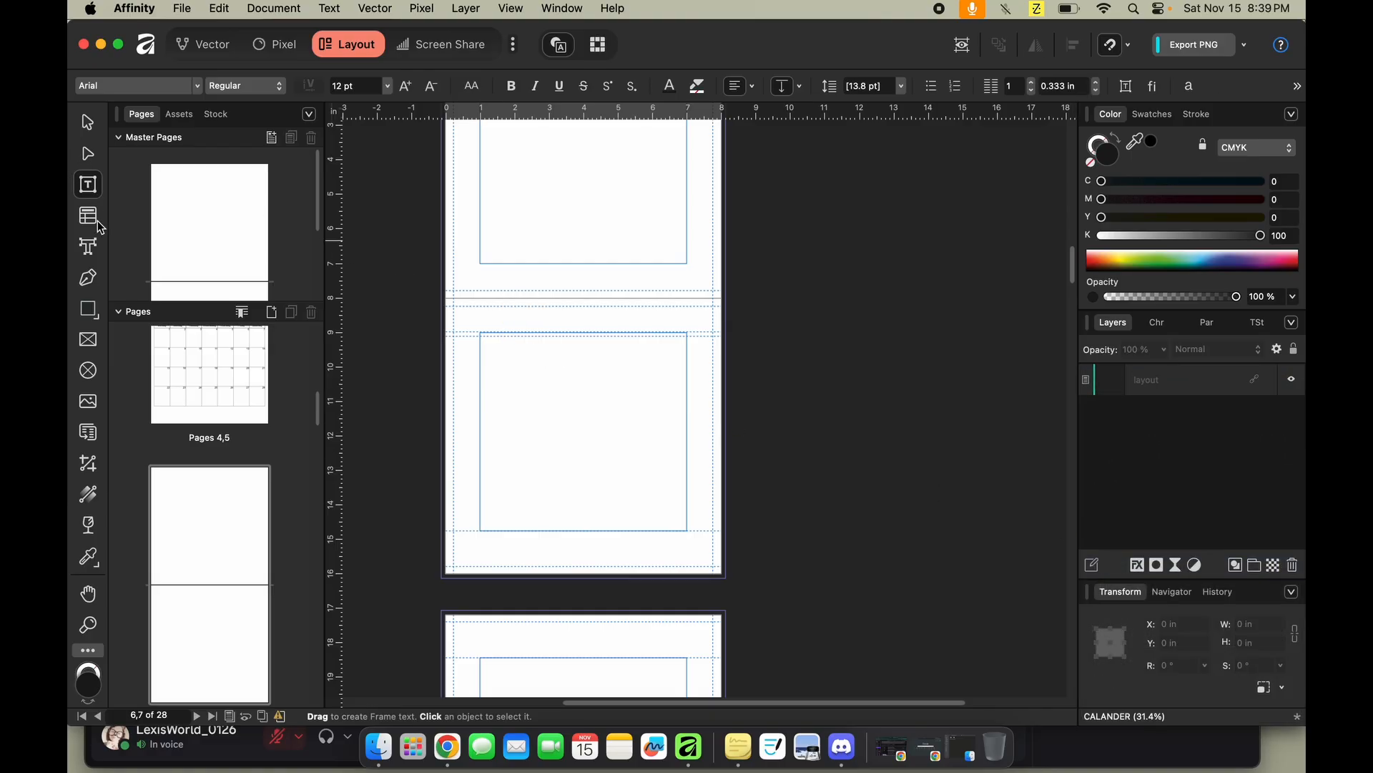
Add artistic text reading "MARCH" at about 74.6 pt above the margin box on the lower page of the Pages 6,7 spread.
left_click(86, 250)
left_click_drag(506, 327, 516, 305)
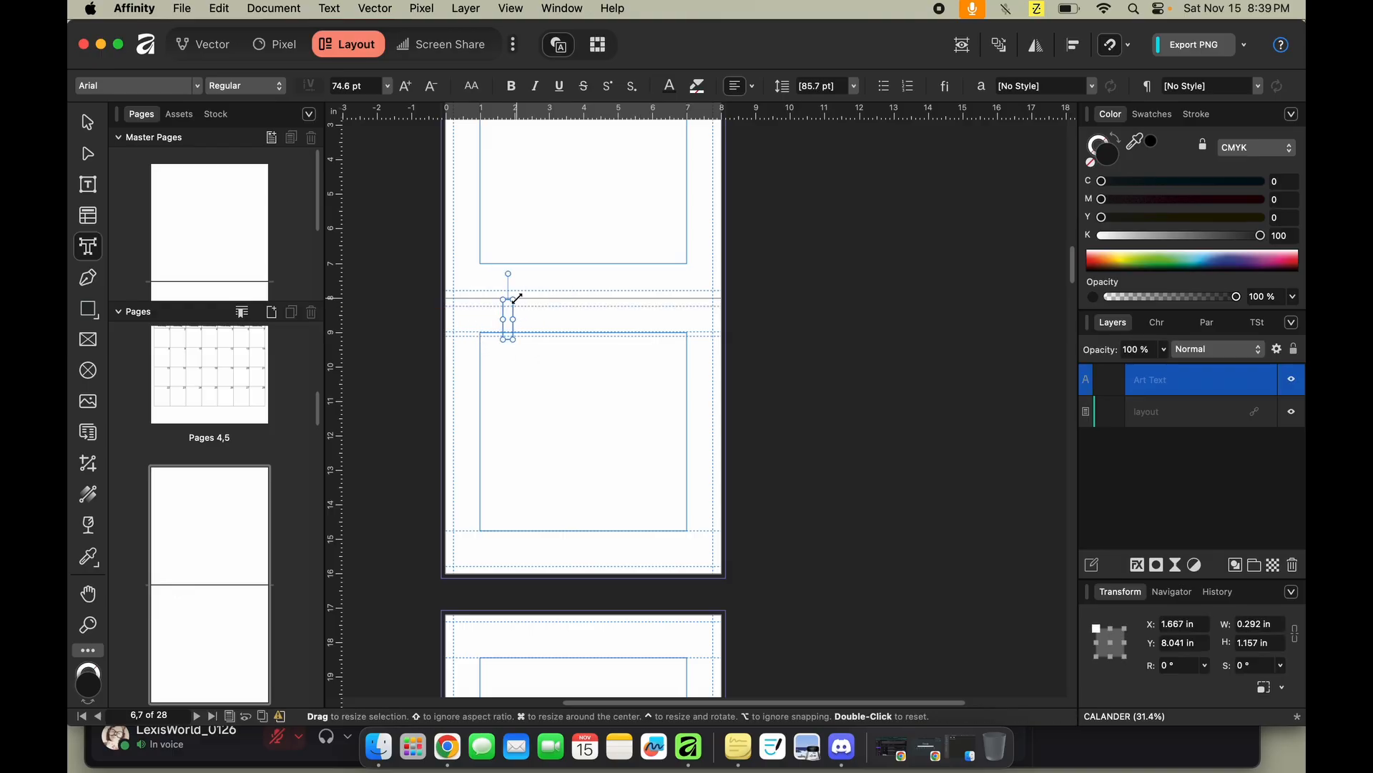
key("Caps_Lock")
type("MARCH")
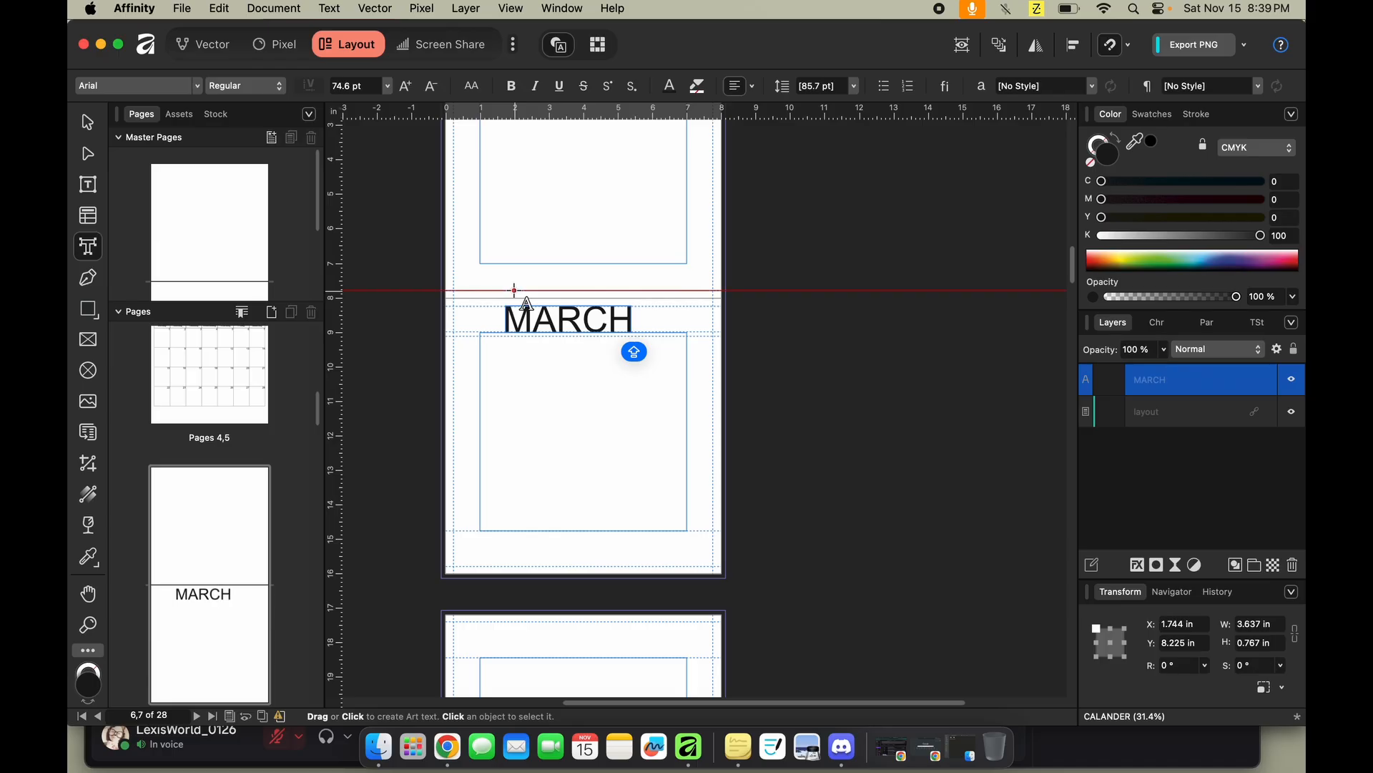
key("Escape")
Centre the MARCH heading horizontally on the page, just above the margin box.
left_click(90, 126)
left_click_drag(571, 324, 585, 322)
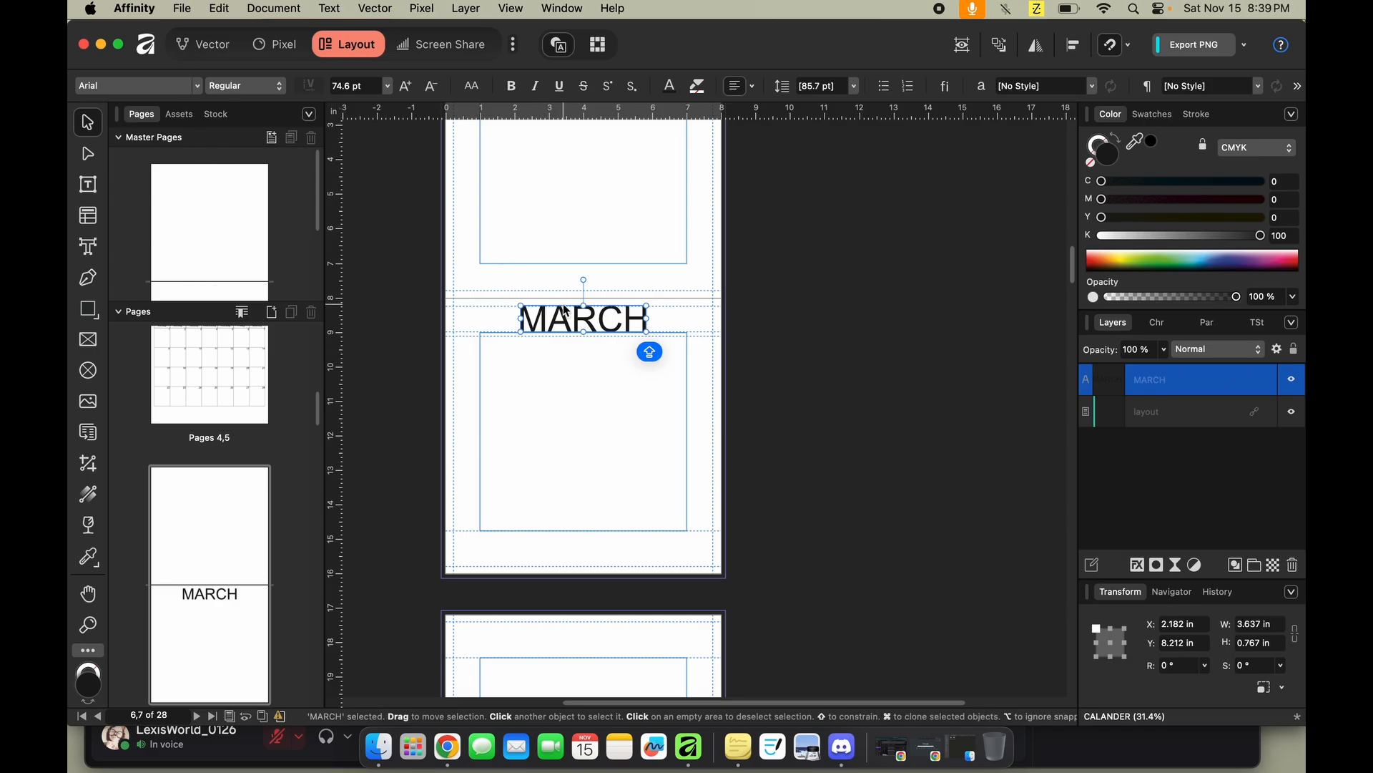
scroll(564, 307, "up", 8)
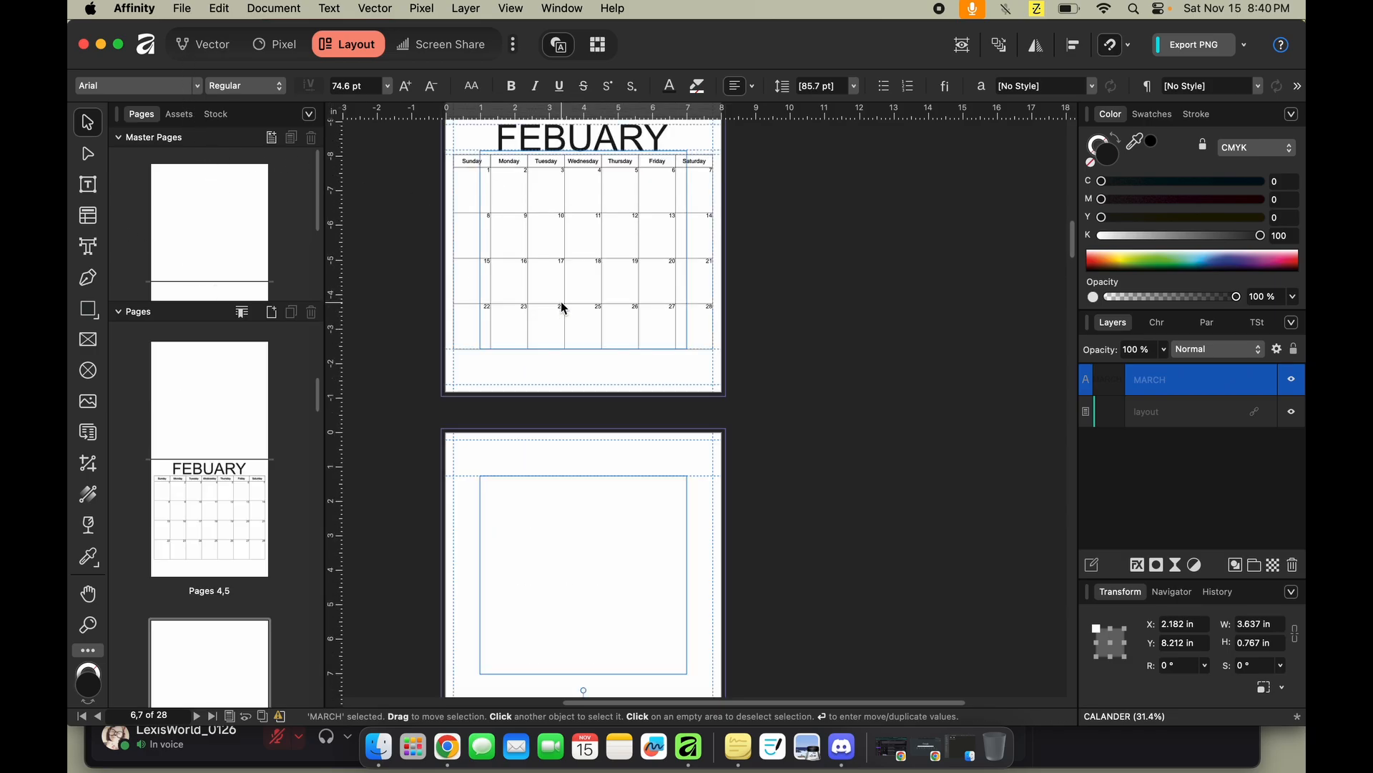
Place the Sunday start calendar asset under the MARCH heading and resize it to about 7.52 × 6.68 in, fitting the page guides.
scroll(565, 306, "down", 8)
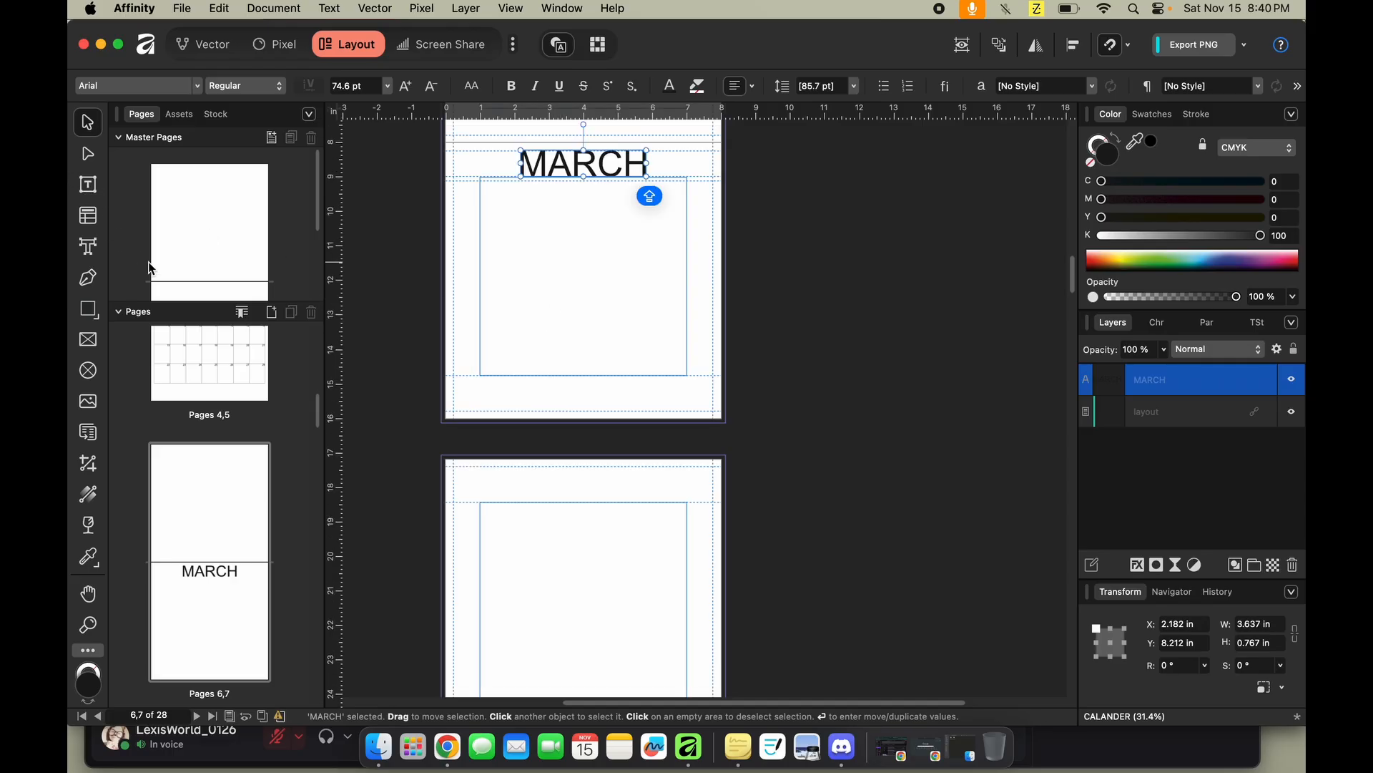
left_click(176, 114)
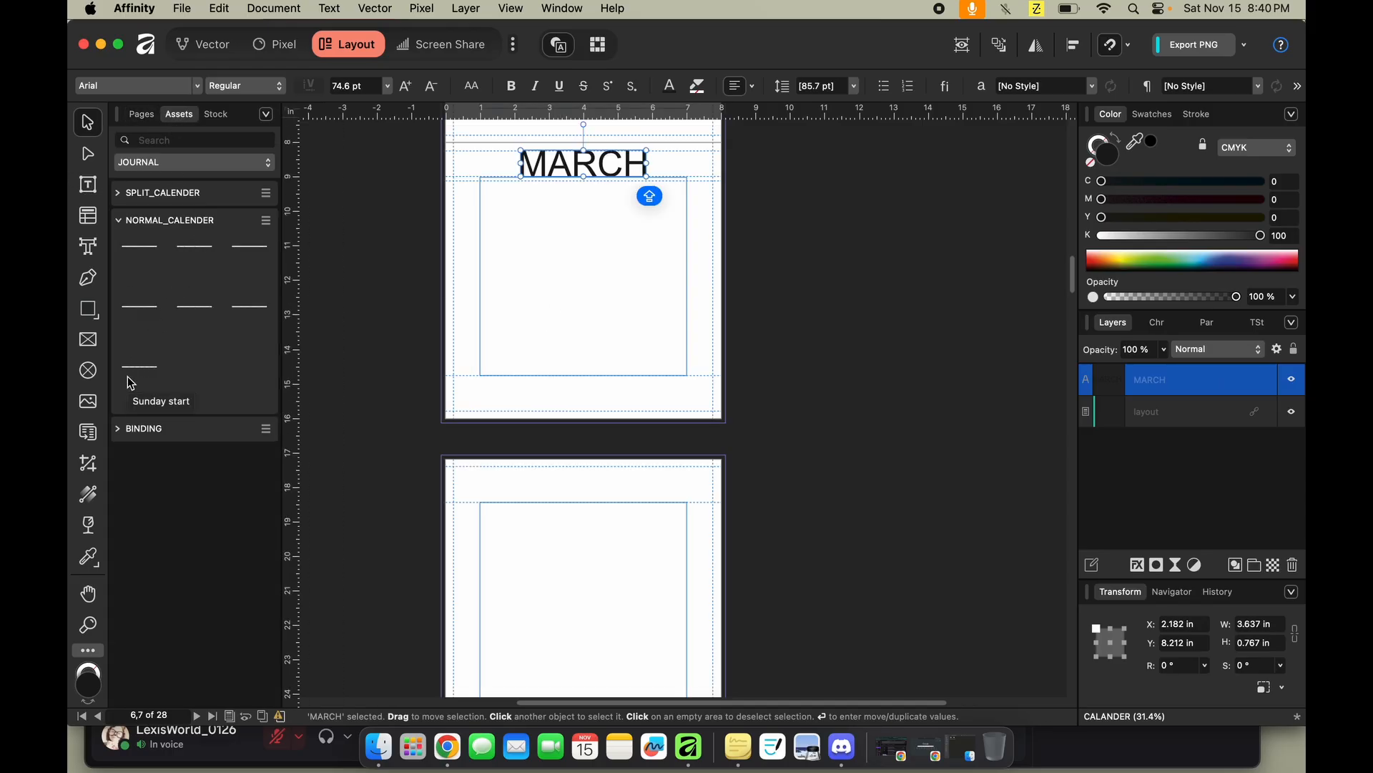
left_click_drag(130, 381, 542, 313)
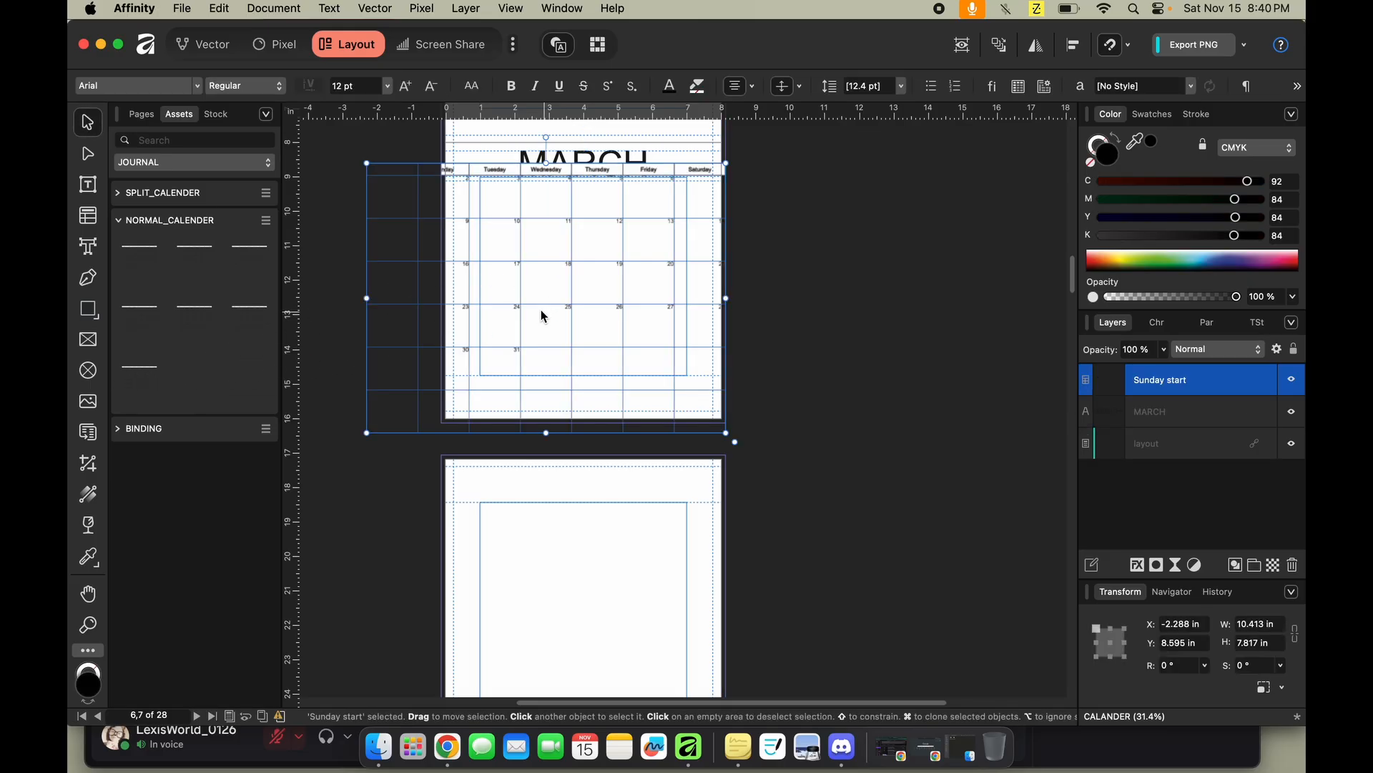
left_click_drag(367, 298, 458, 301)
left_click_drag(589, 163, 590, 181)
left_click_drag(726, 306, 713, 307)
left_click_drag(583, 435, 581, 411)
Remove the empty seventh row of the March table and align its bottom edge with the lower guide, making it about 5.64 in tall.
left_click(518, 391)
double_click(518, 390)
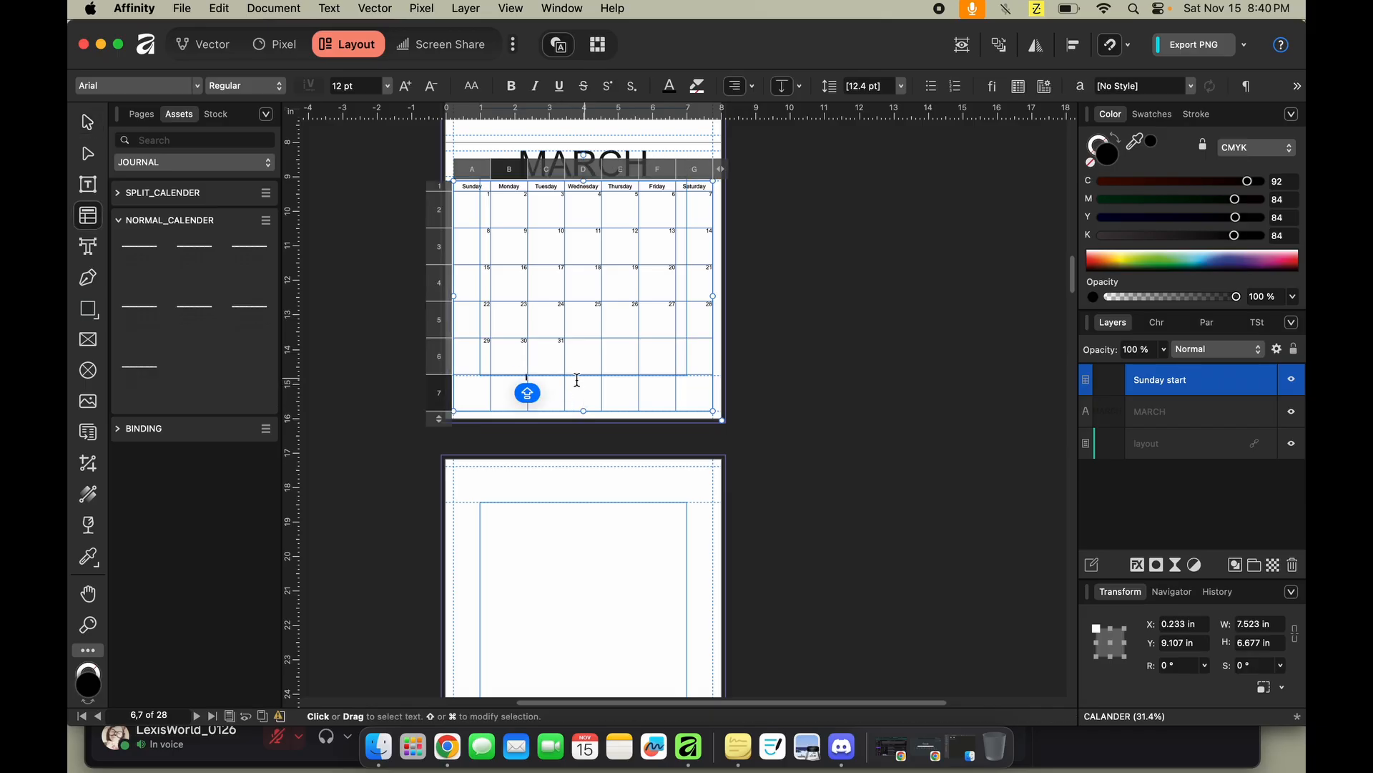
left_click_drag(438, 422, 429, 369)
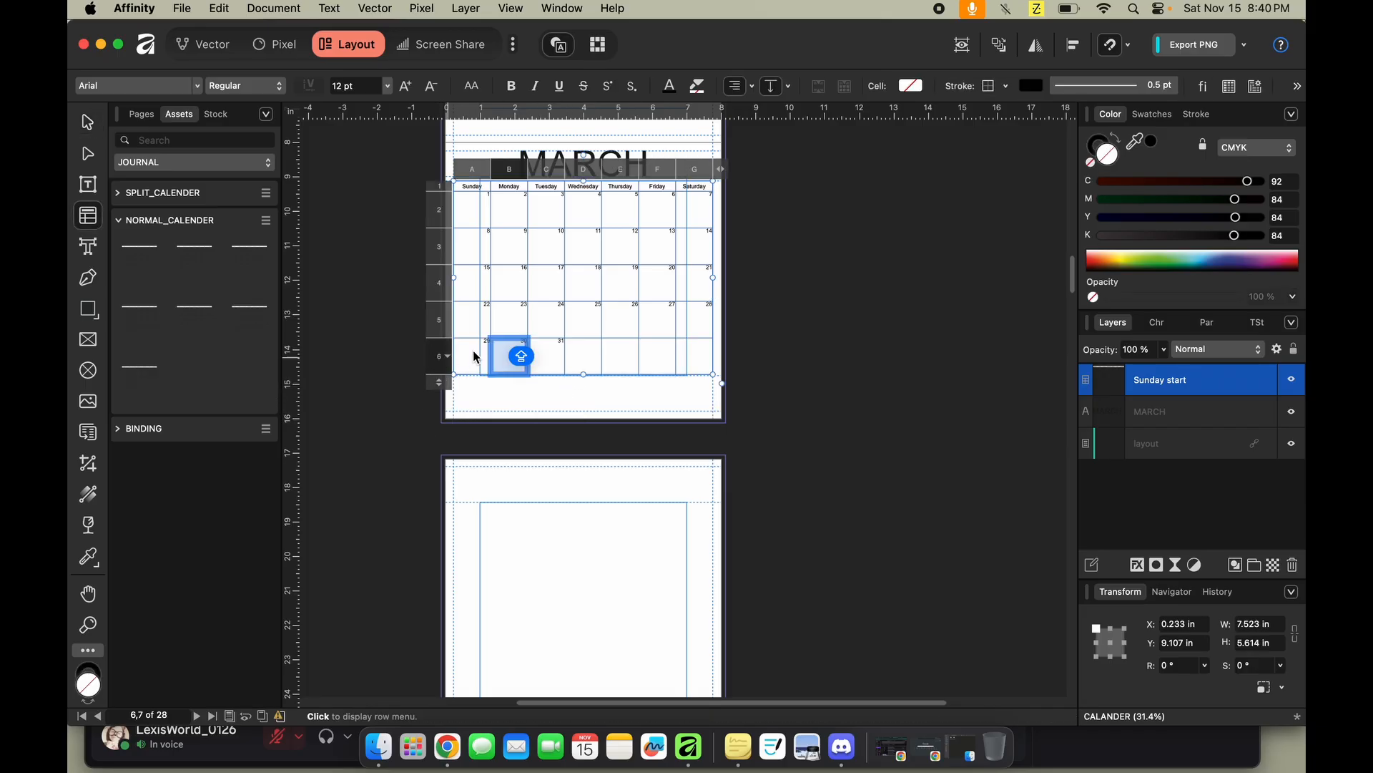
left_click(584, 369)
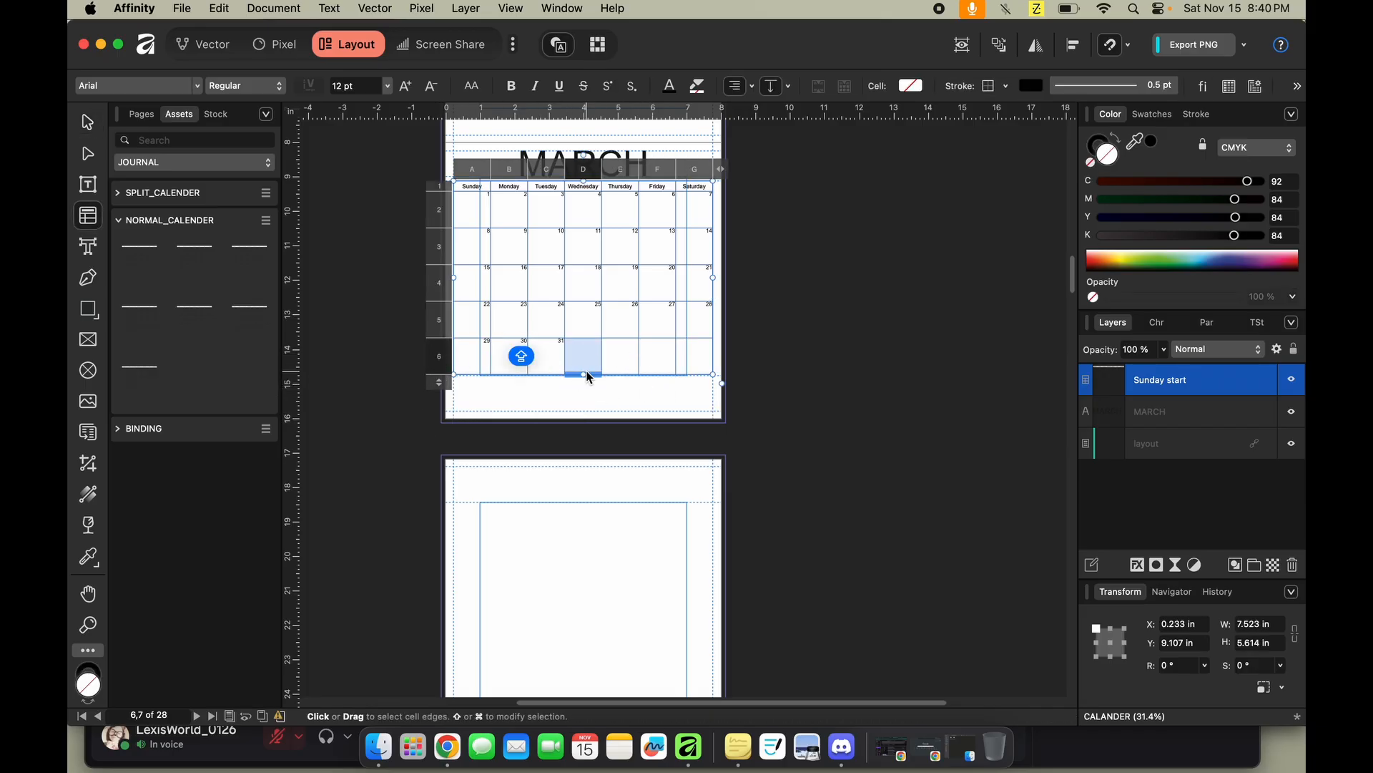
mouse_move(584, 373)
left_mouse_down()
mouse_move(577, 362)
mouse_move(580, 375)
left_mouse_up()
left_click(830, 375)
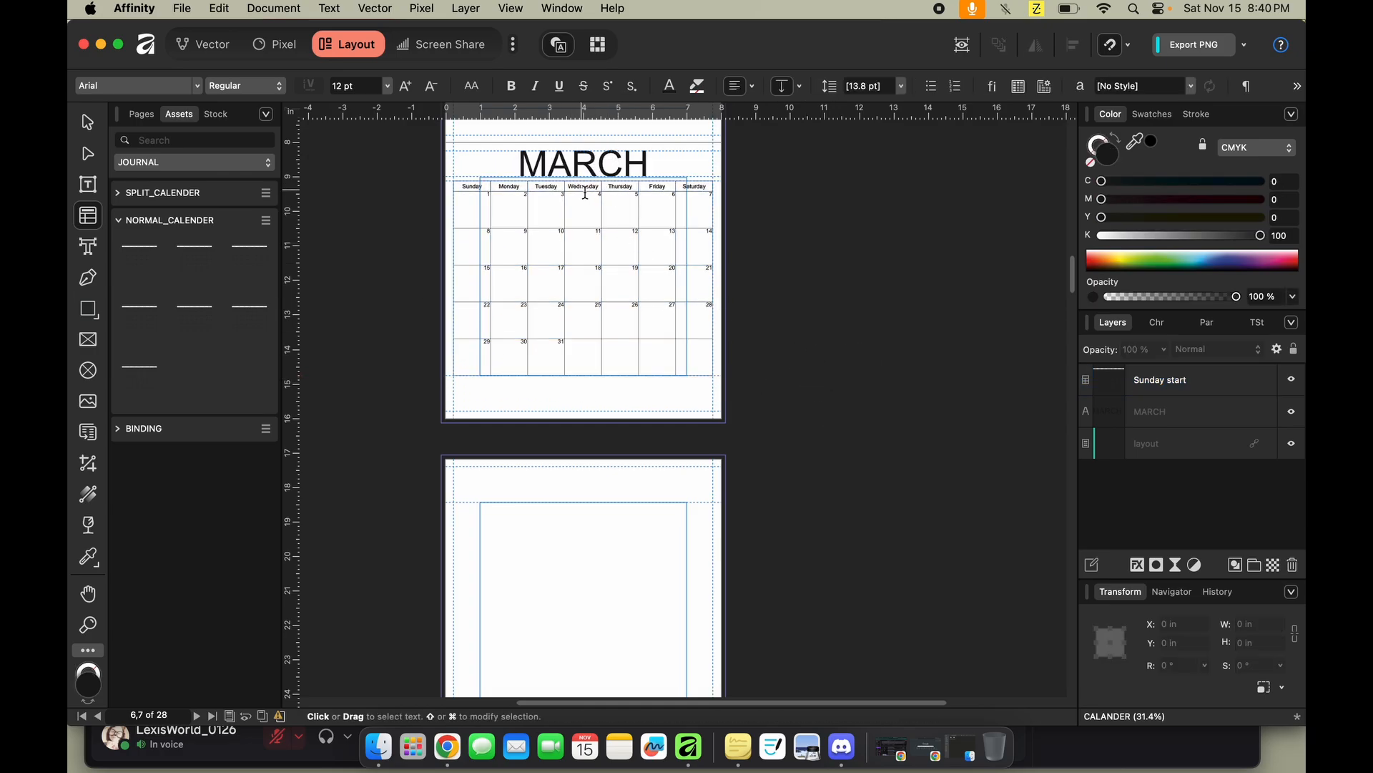
Preview the spread without guides and fill the March table's weekday header row with green, C 22 and Y 26.
left_click(963, 46)
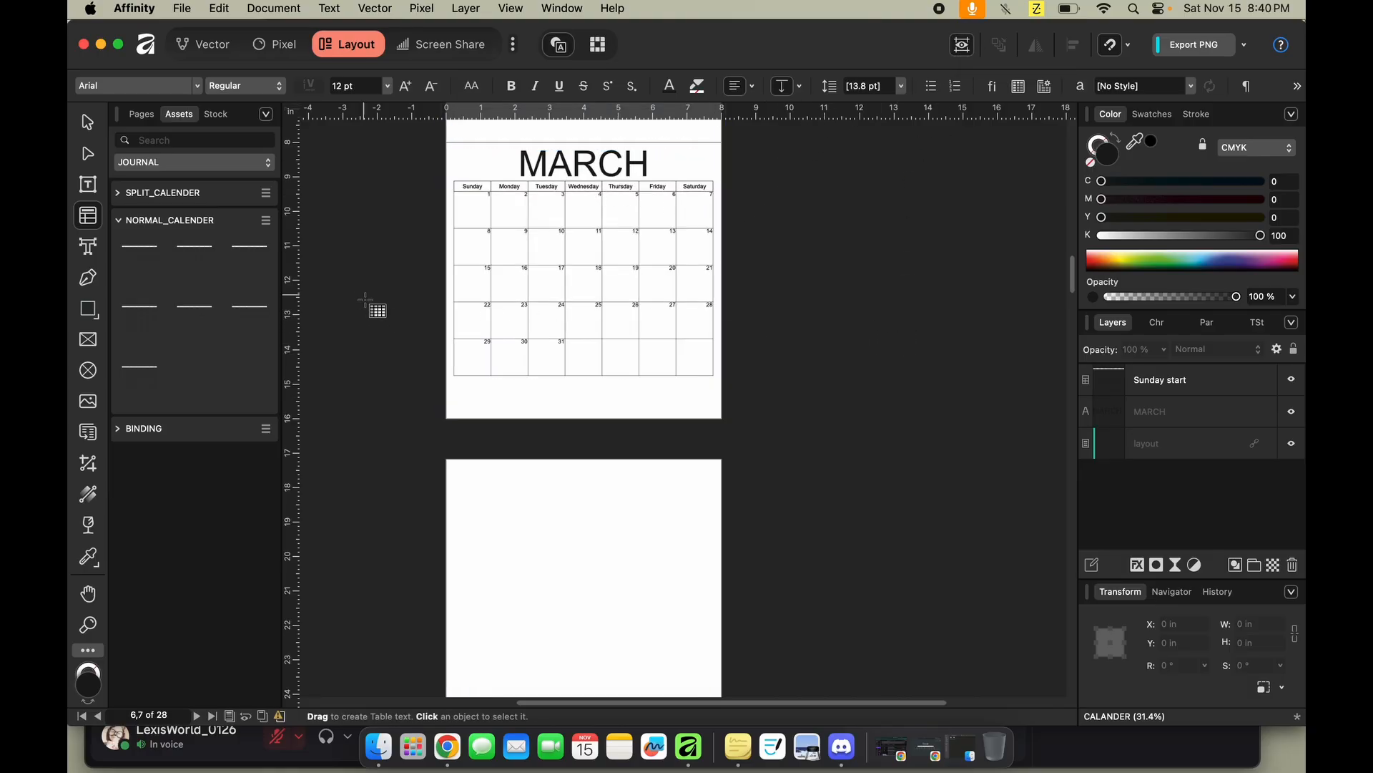
left_click(580, 186)
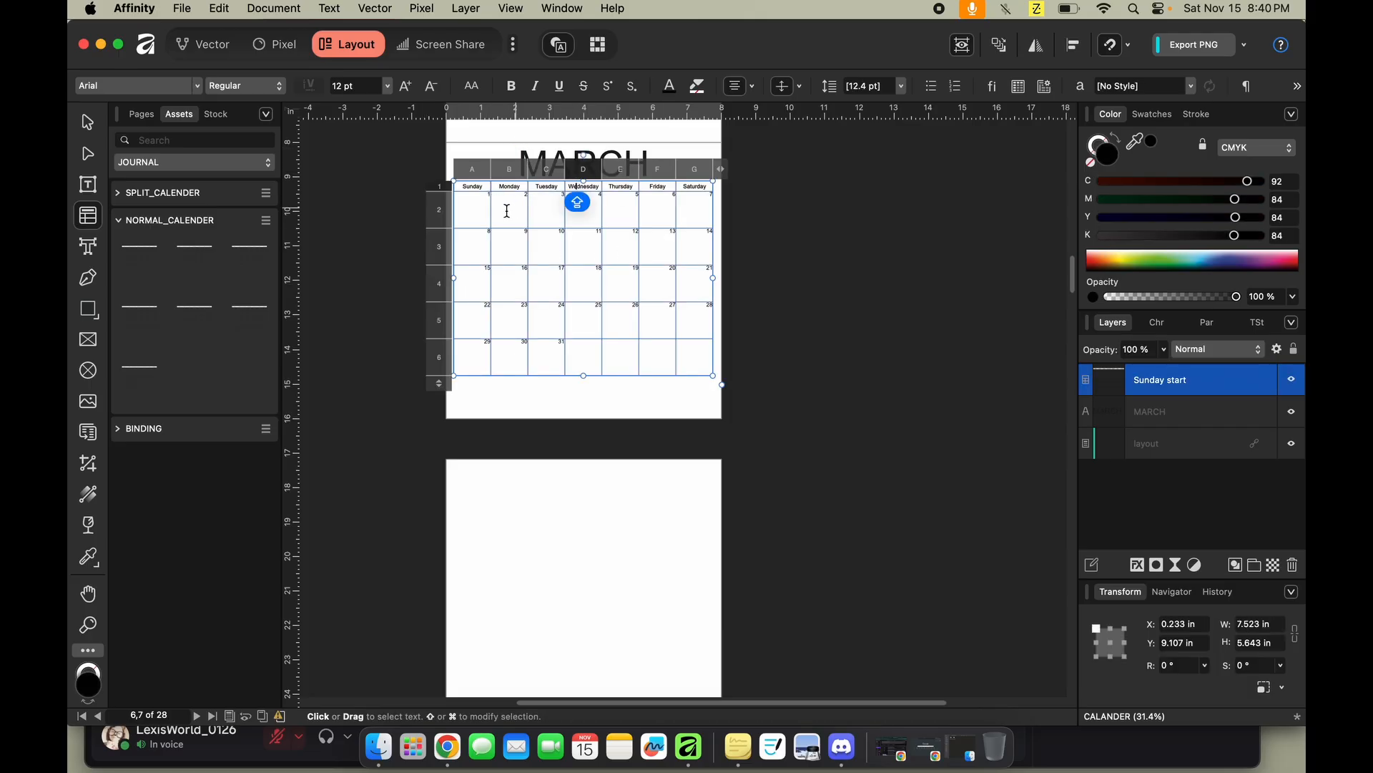
left_click(435, 192)
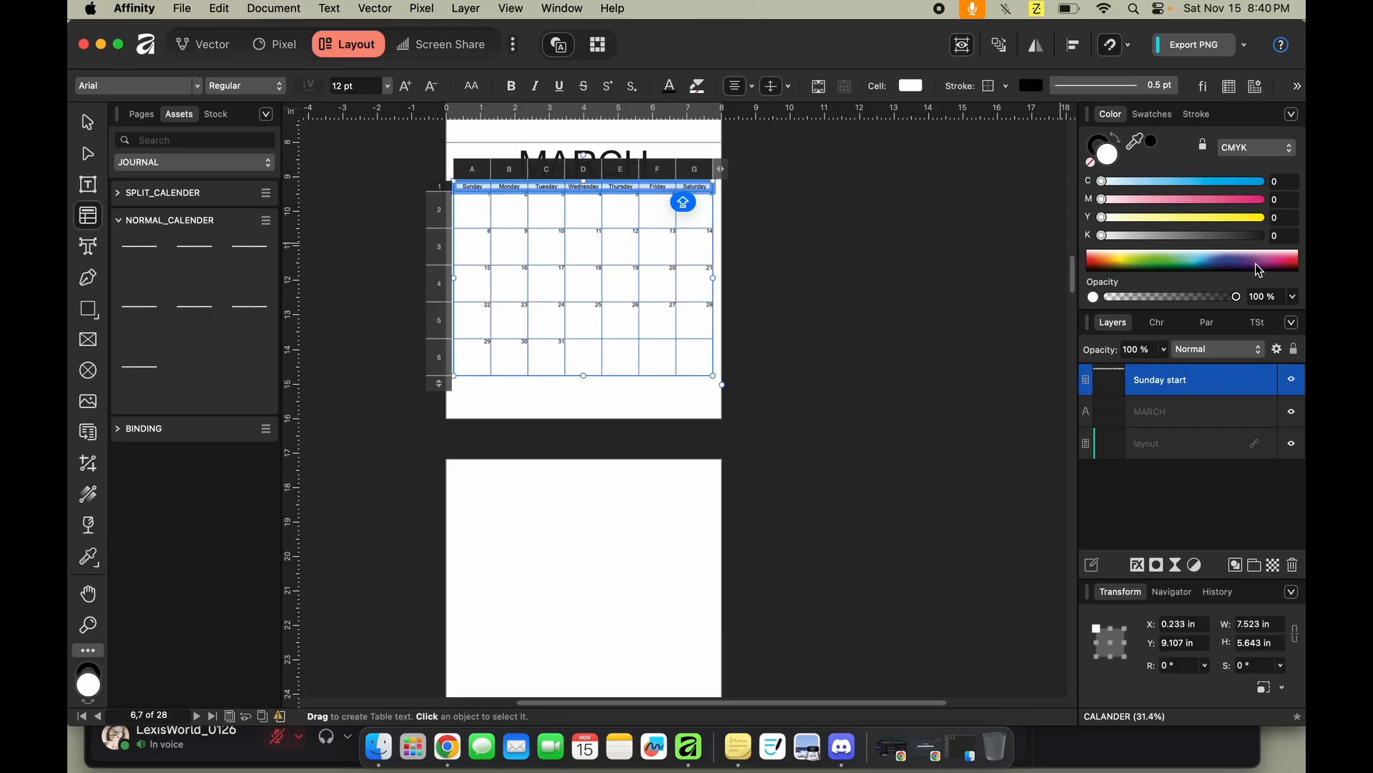
left_click_drag(1152, 217, 1131, 217)
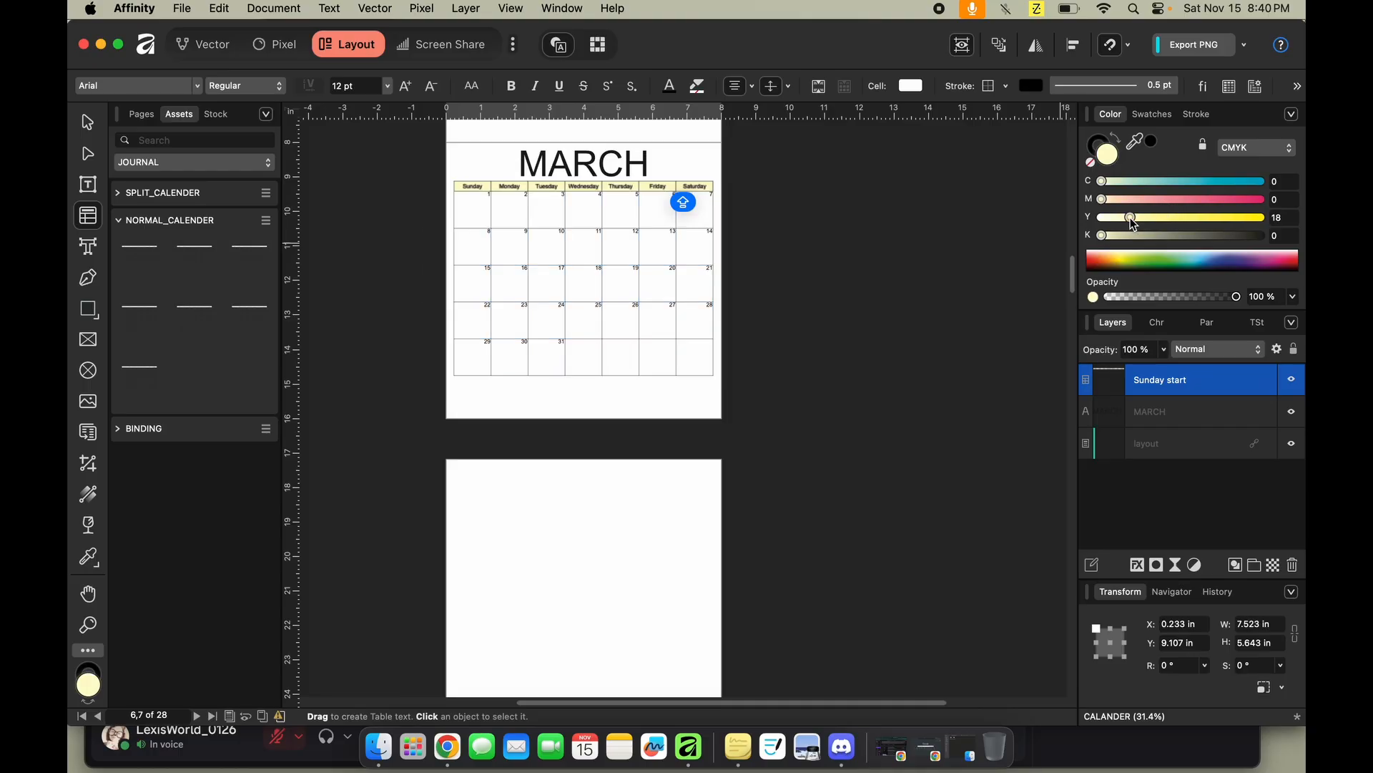
left_click(1139, 182)
left_click(1143, 219)
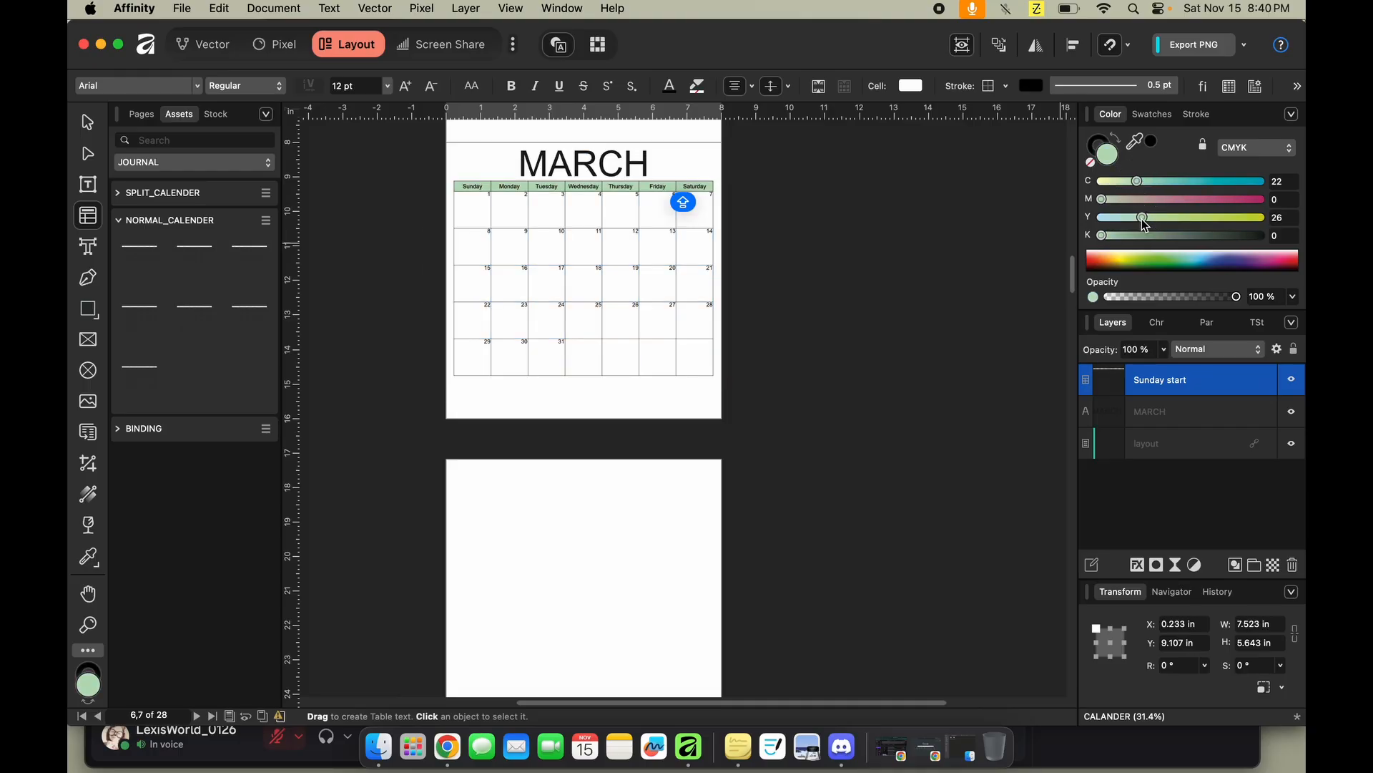
left_click(851, 279)
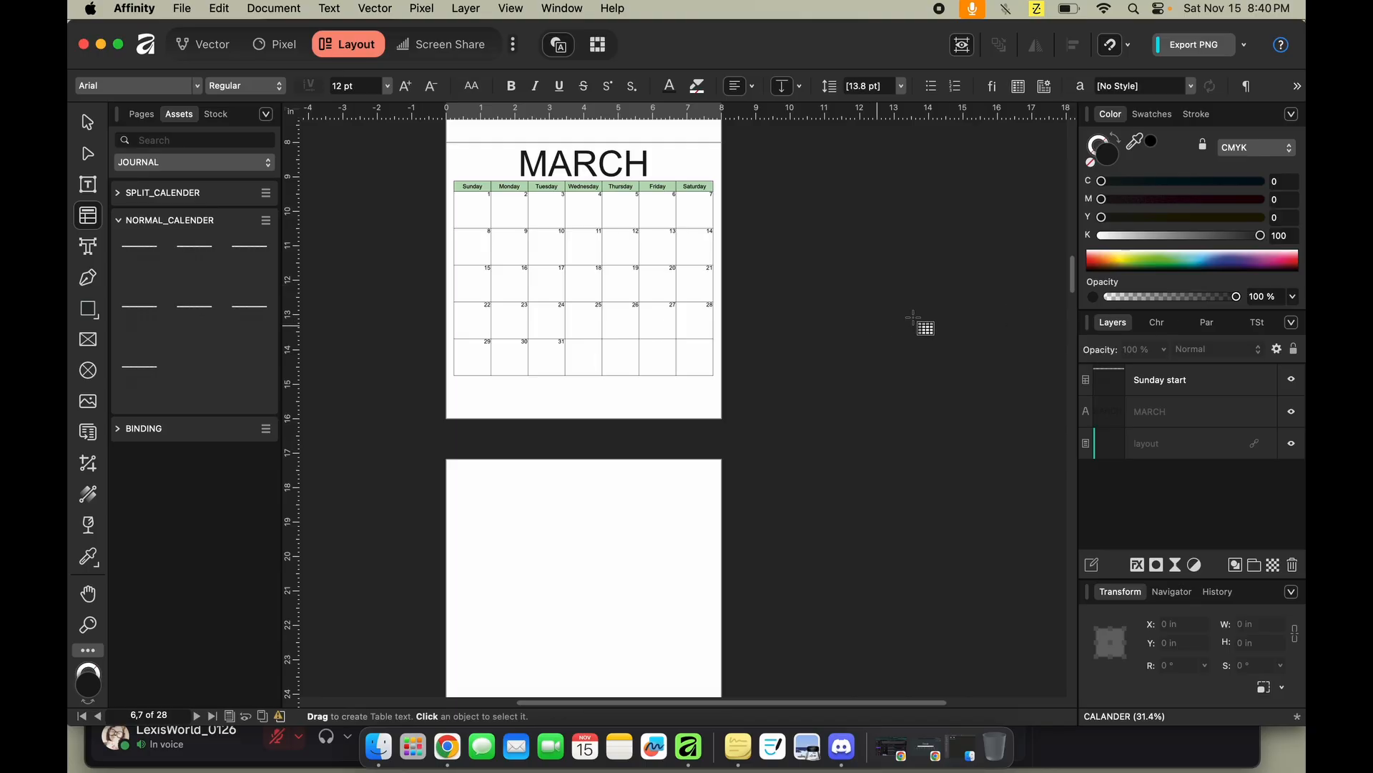
Shift the fill of the March table's weekday header row to a yellower green.
left_click(571, 192)
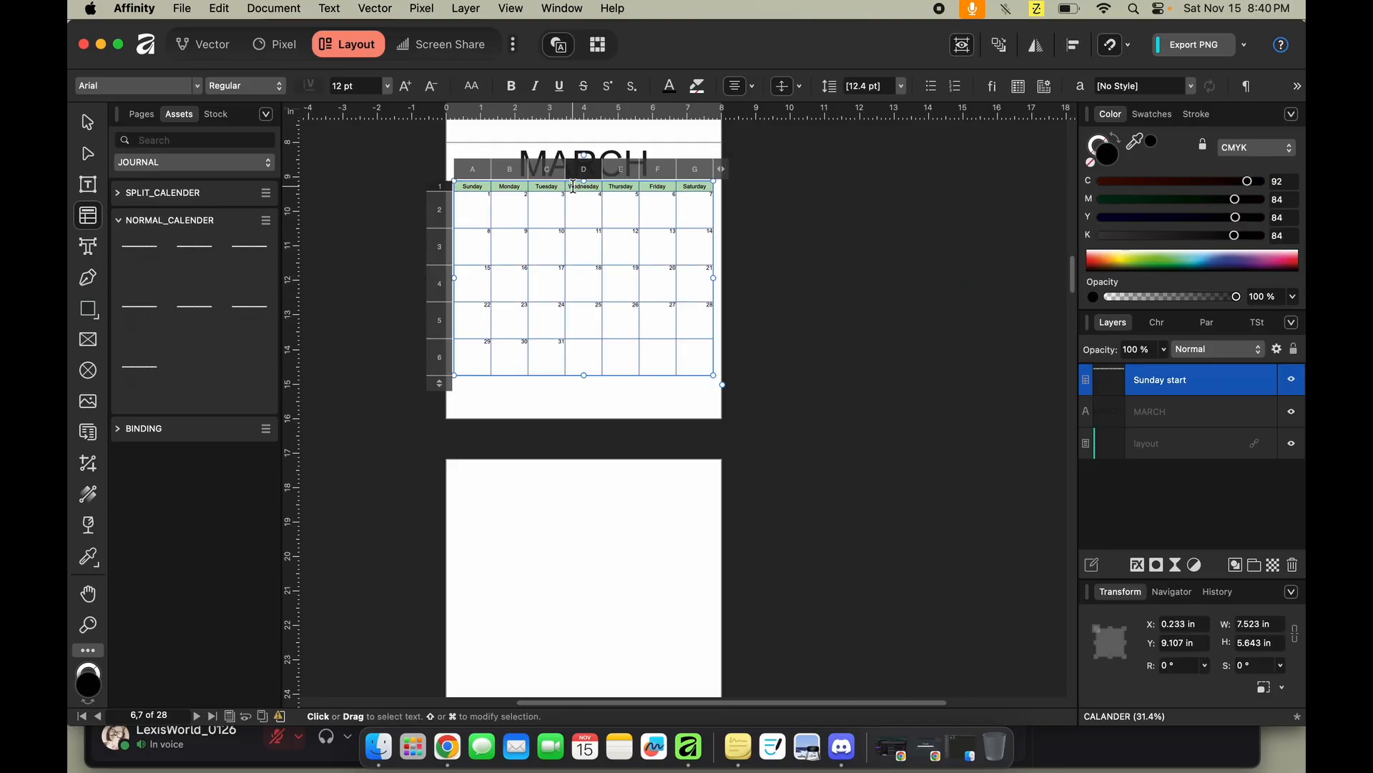
left_click(439, 186)
key("Caps_Lock")
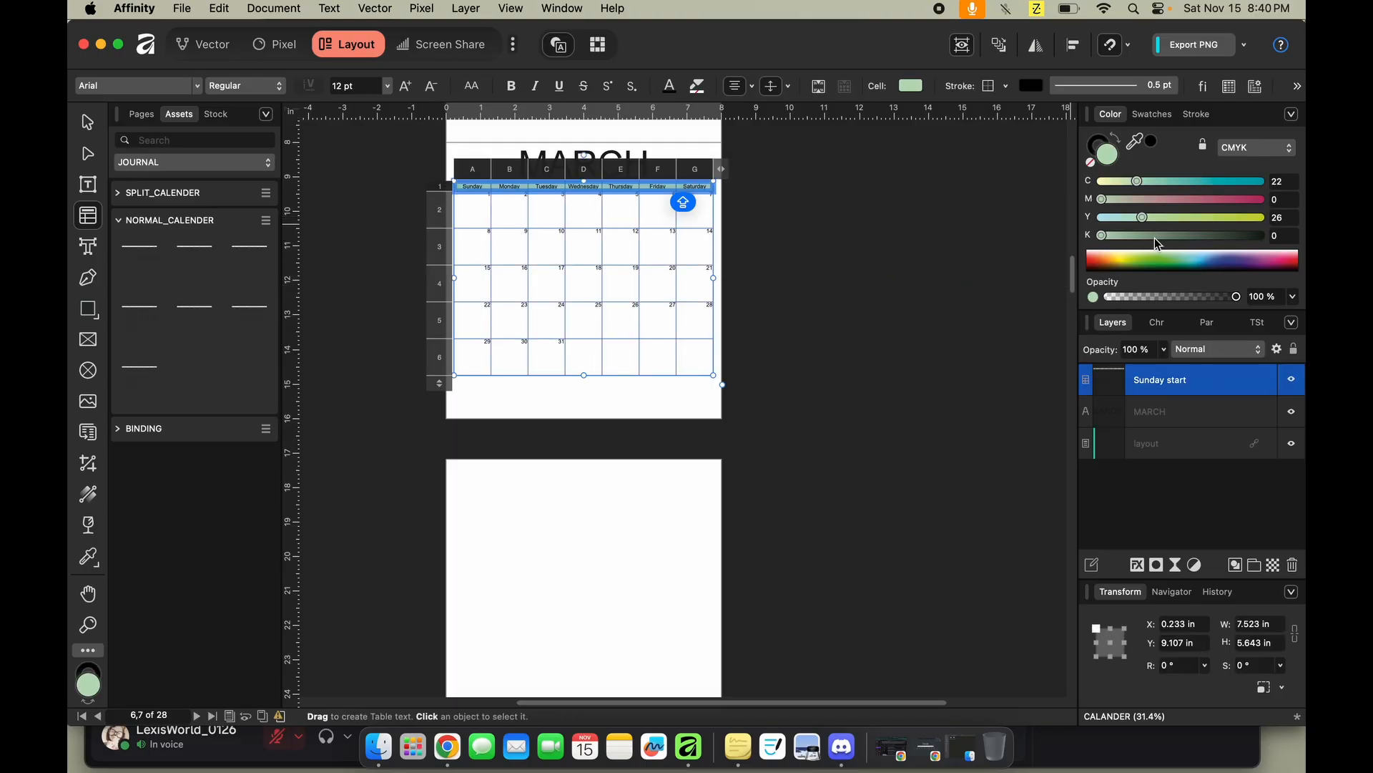
left_click_drag(1137, 182, 1144, 217)
left_click(895, 254)
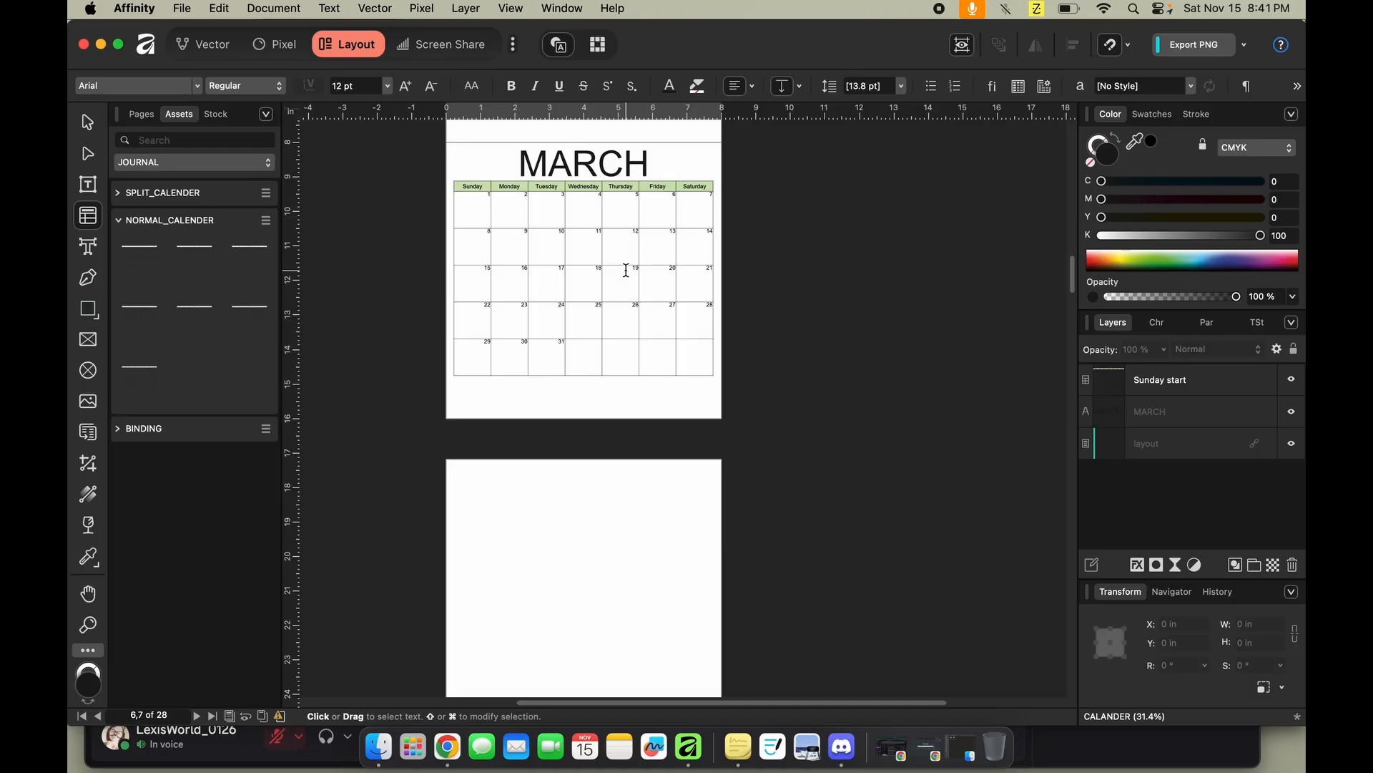
Undo all the colour changes on the March table's header row, back to the white fill.
key("super+z")
key("super+z")
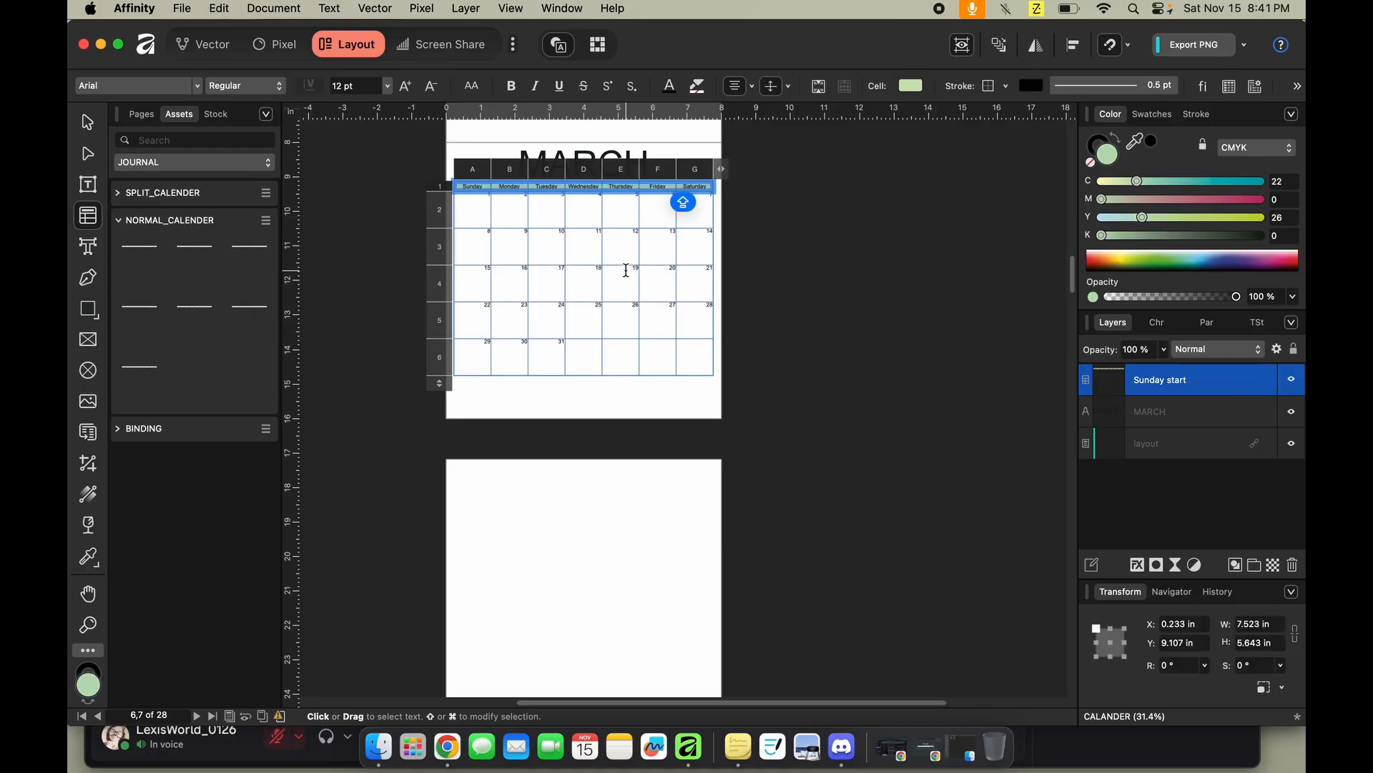
key("super+z")
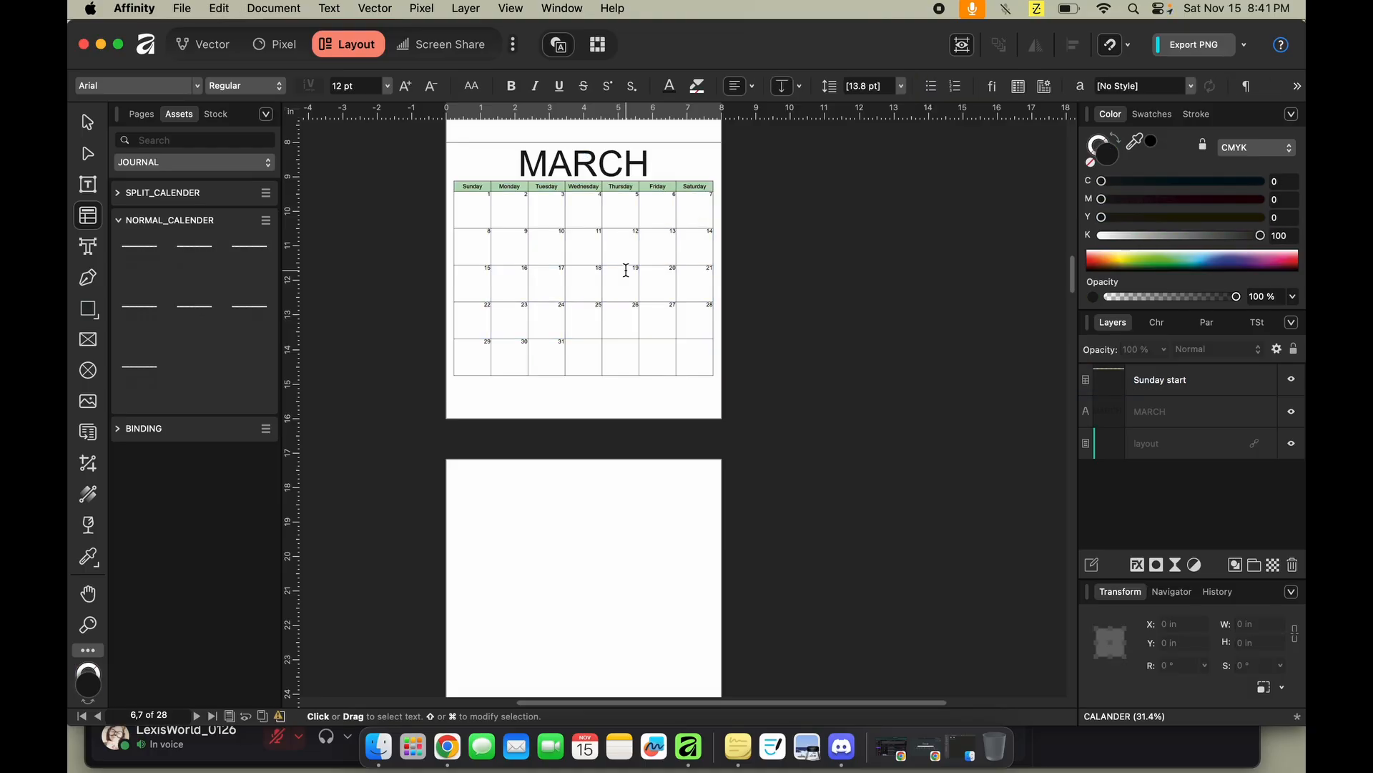
key("super+z")
key("super+z")
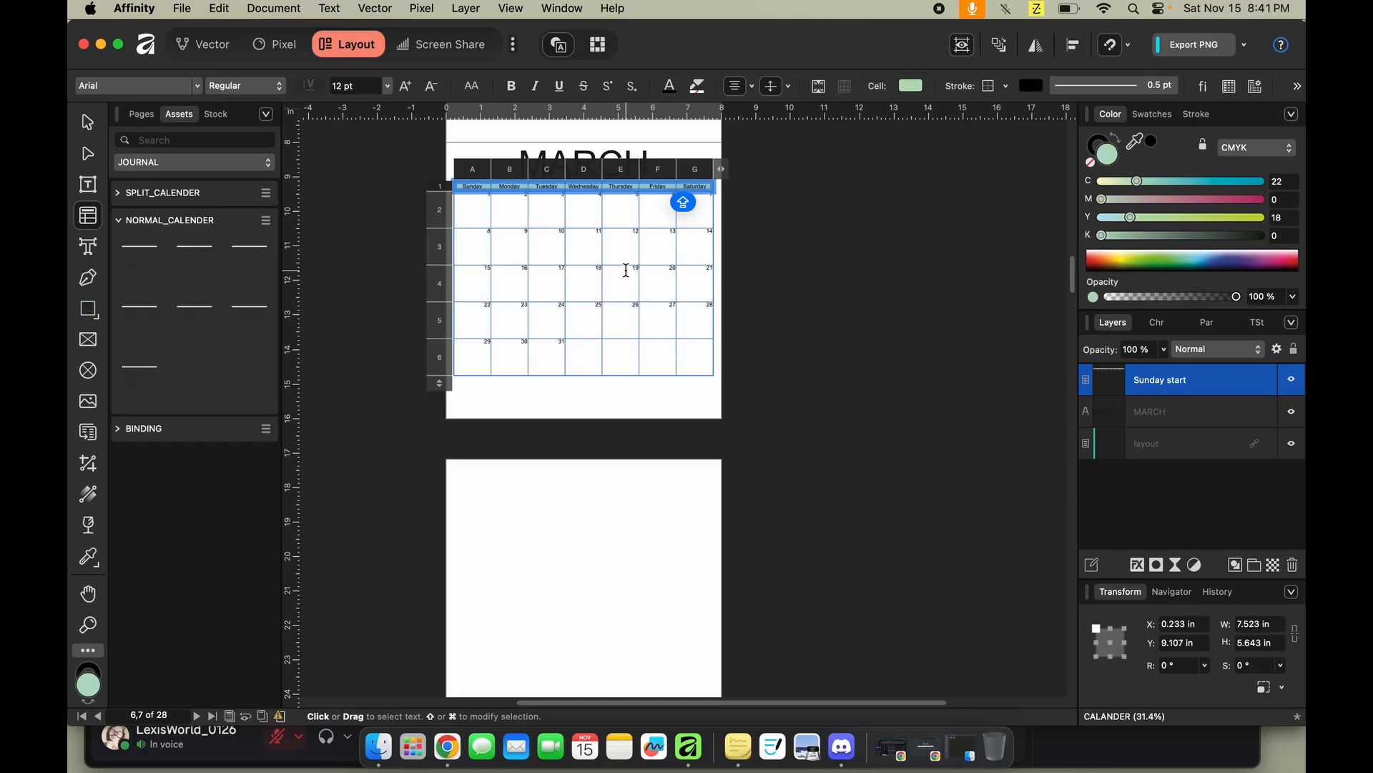
key("super+z")
key("super+z")
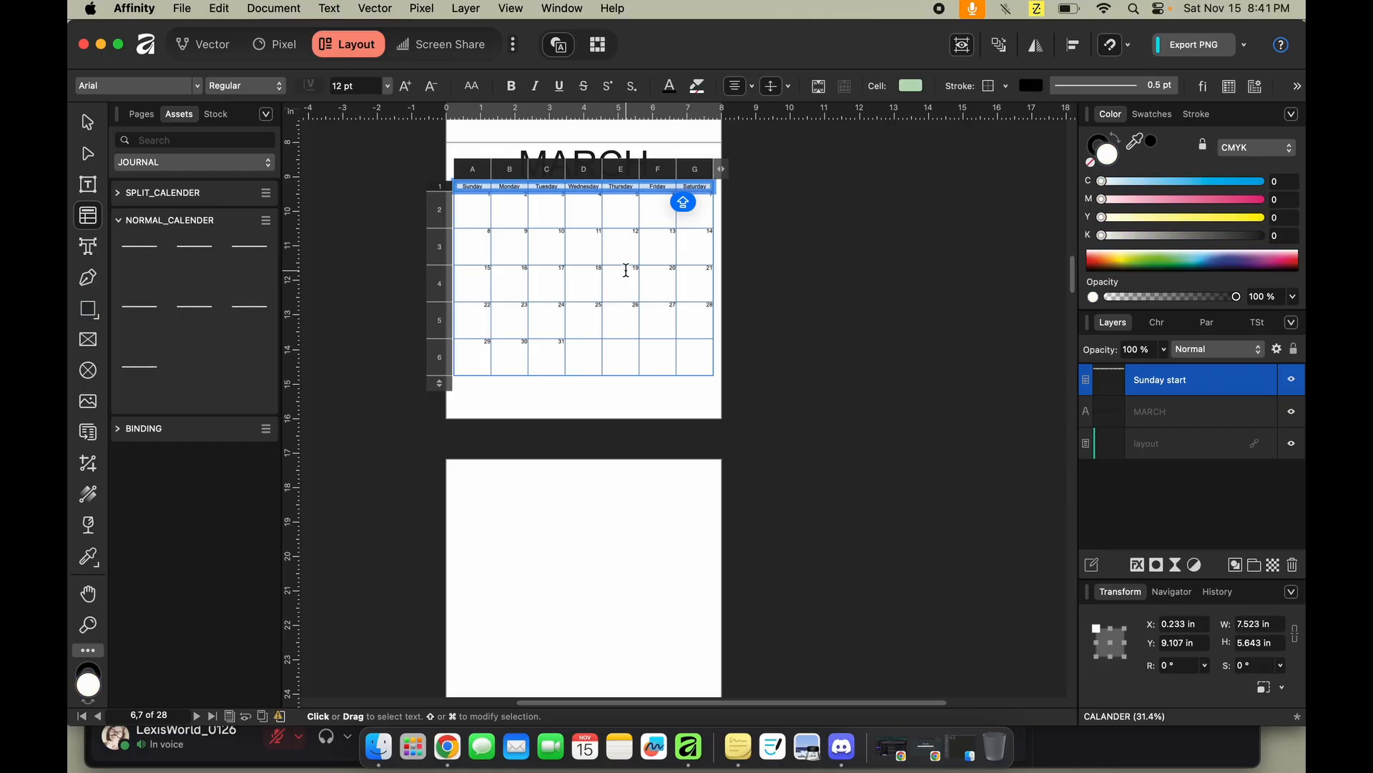
left_click(861, 315)
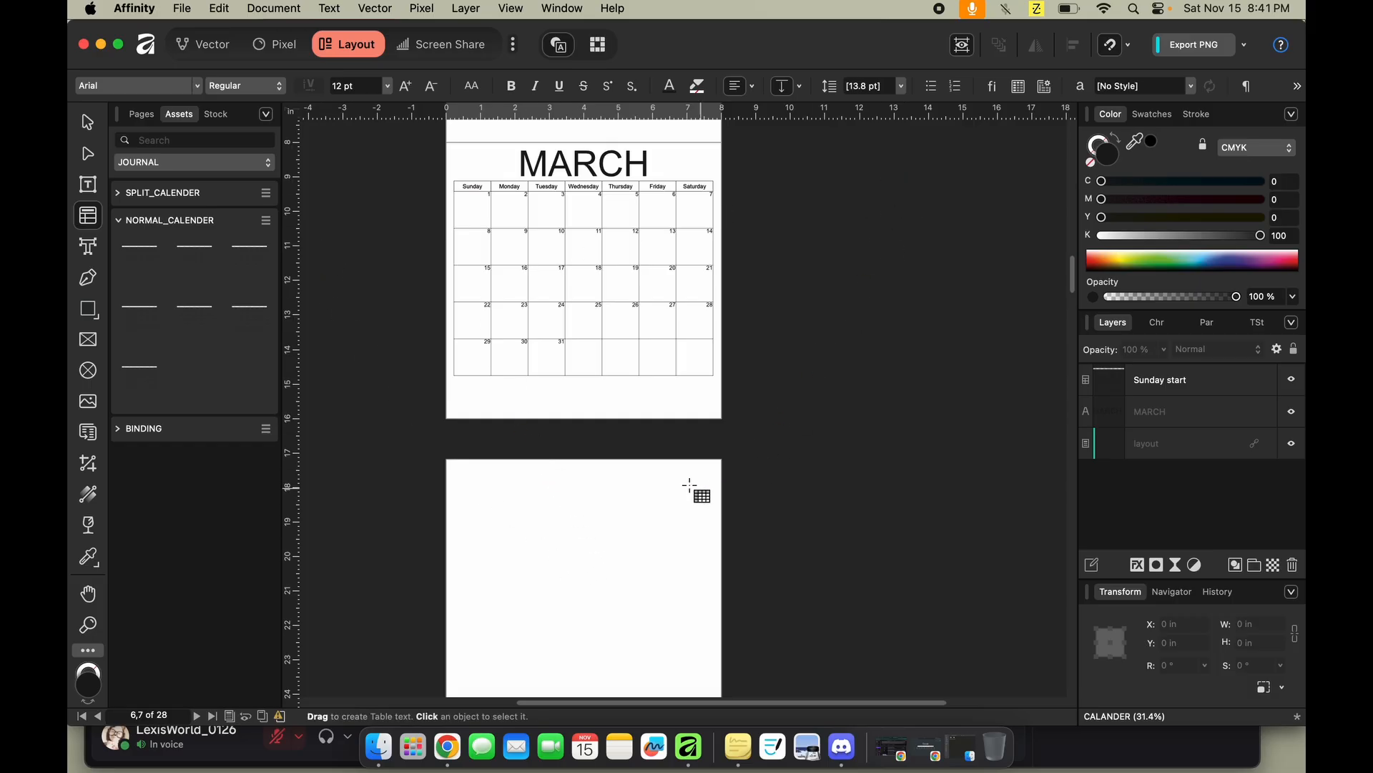
Go to the Pages 8,9 spread and turn off the preview to show its guides.
scroll(664, 463, "down", 5)
scroll(663, 463, "down", 3)
scroll(655, 458, "up", 5)
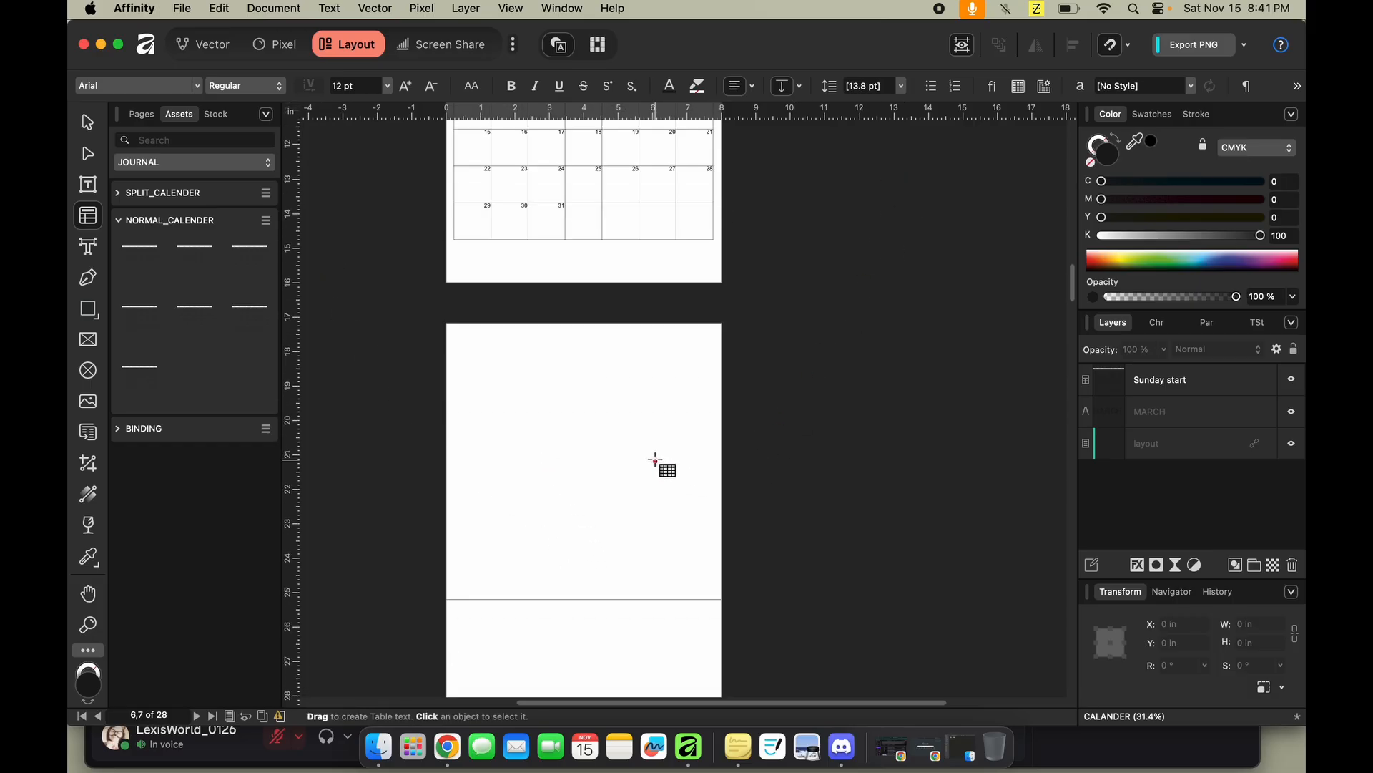
scroll(654, 460, "down", 6)
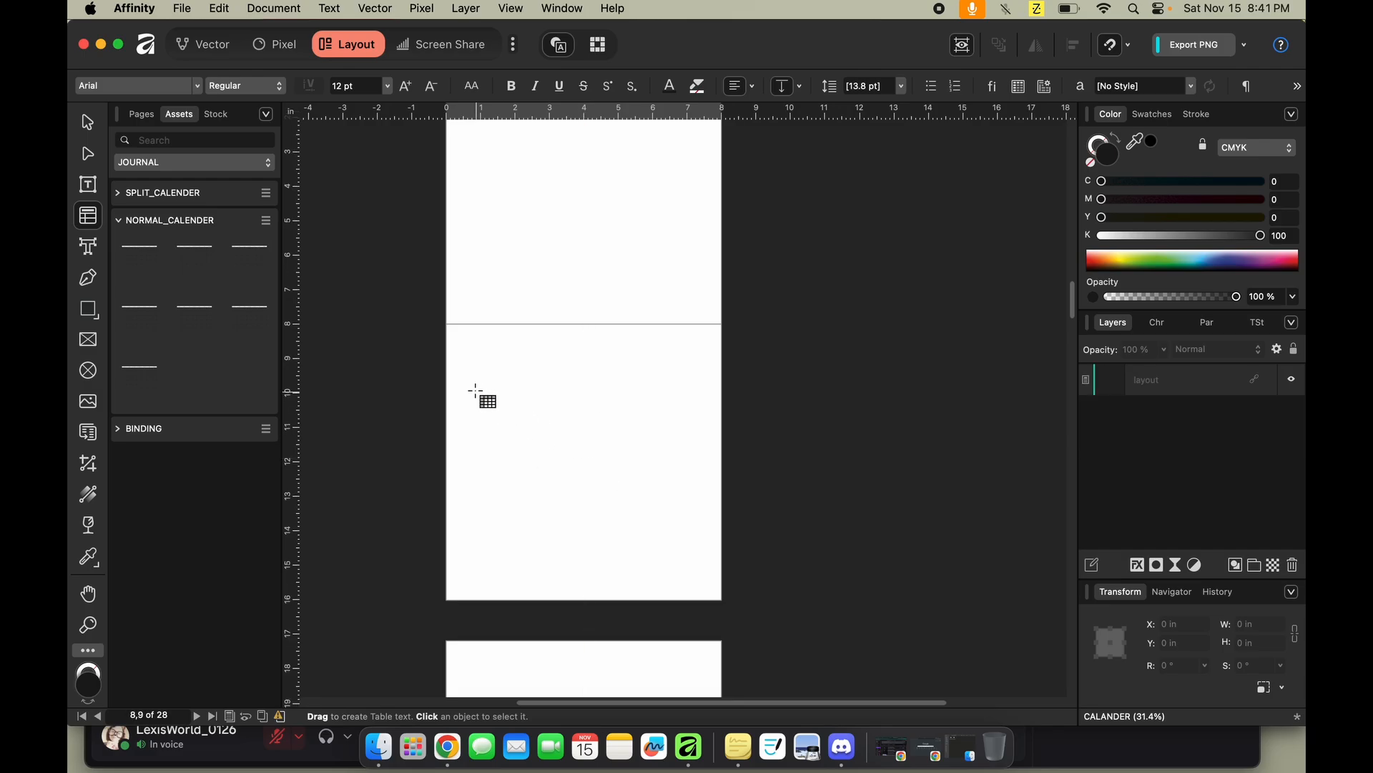
left_click(962, 44)
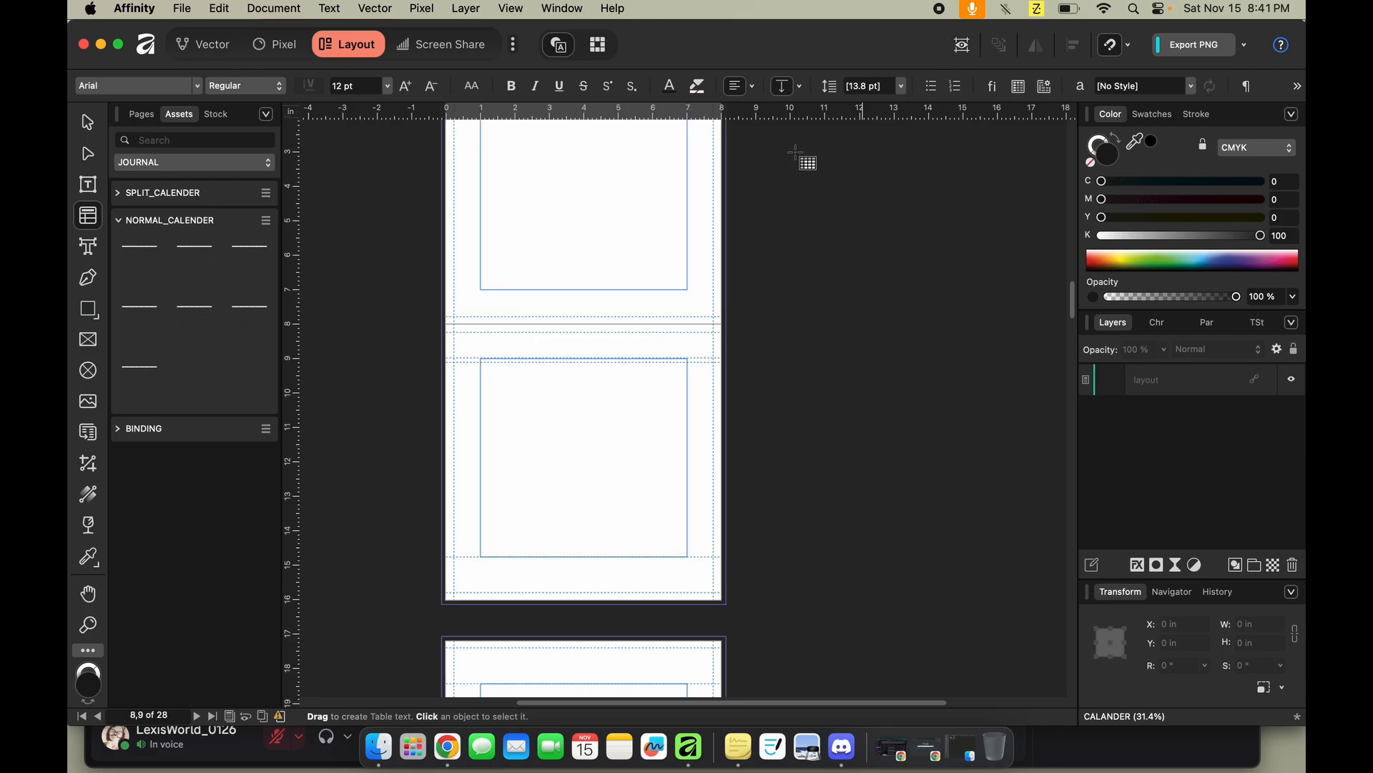
Add artistic text reading "APRIL" at 74.6 pt above the margin box on the lower page of the Pages 8,9 spread.
left_click(88, 246)
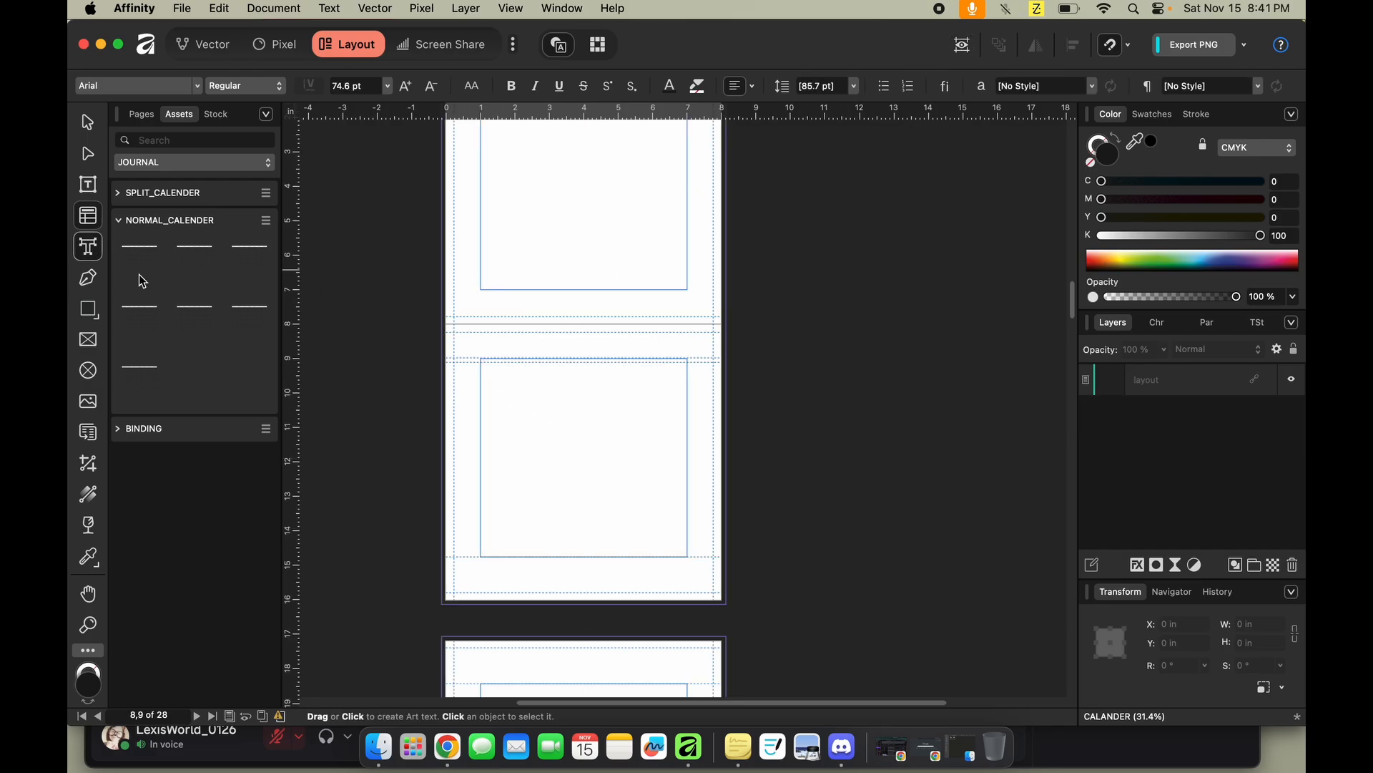
left_click(536, 357)
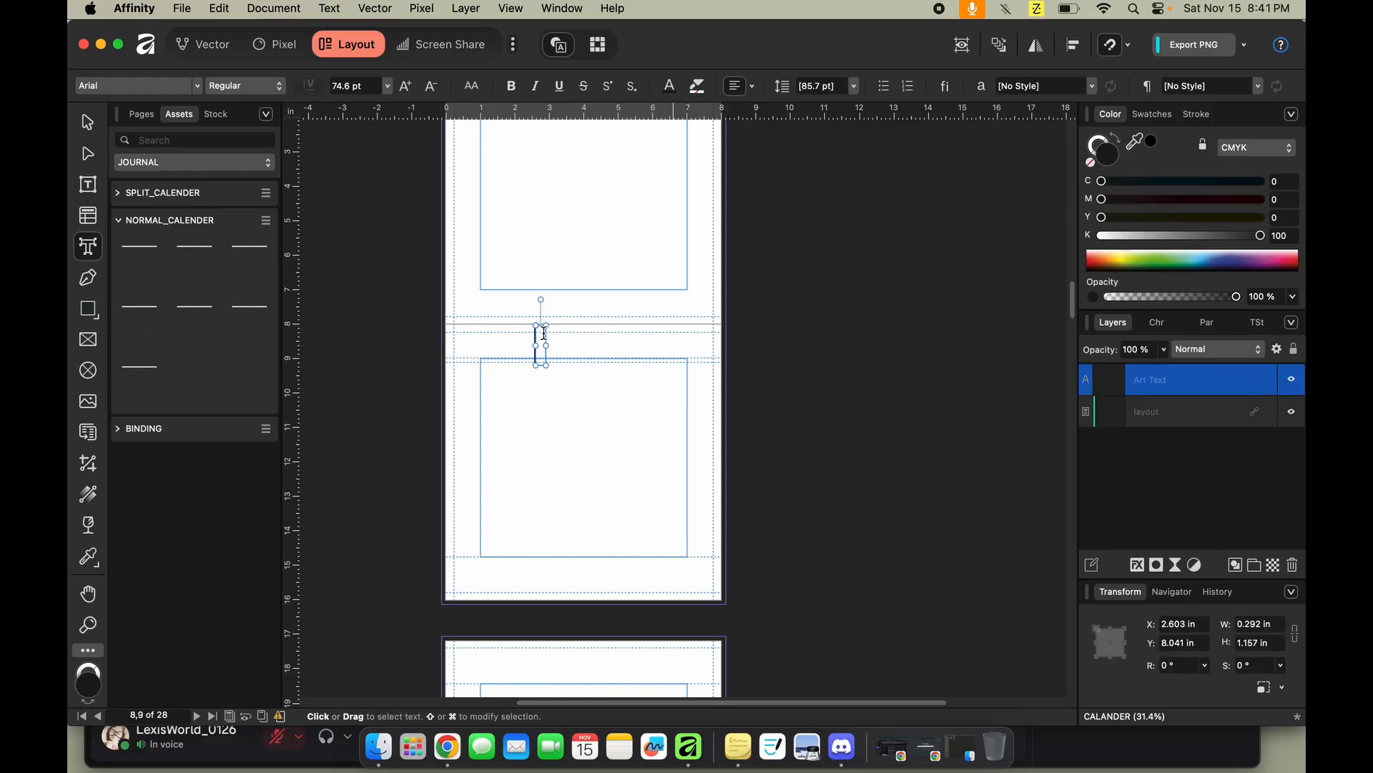
type("A")
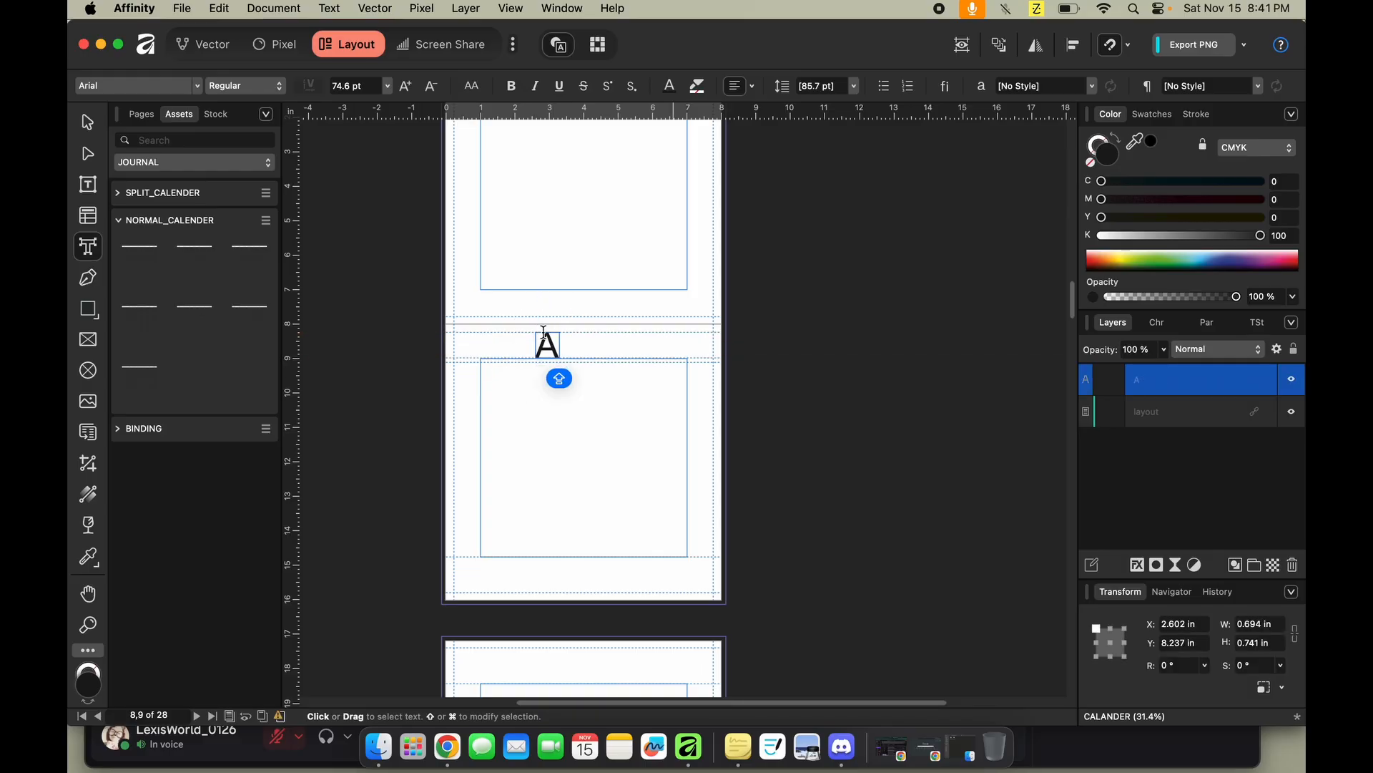
type("PRIL")
key("Escape")
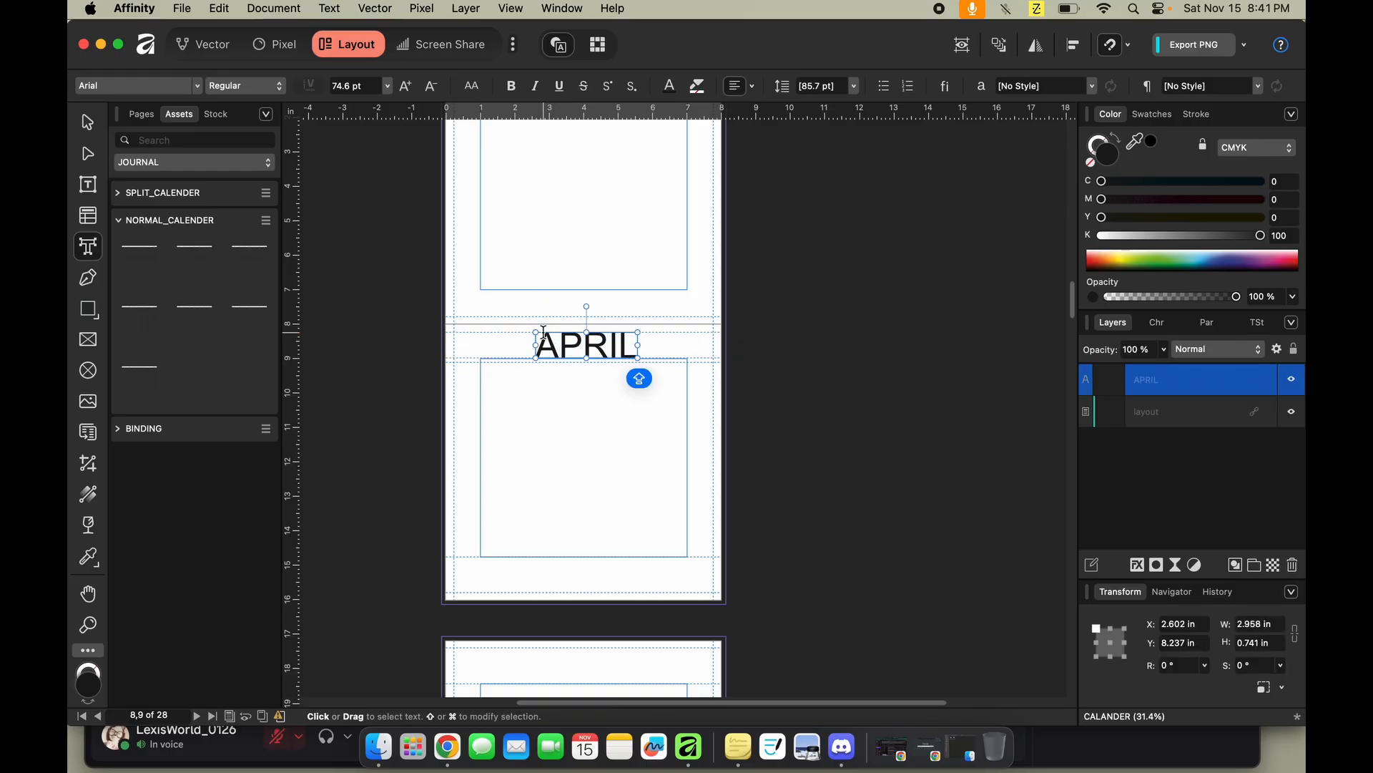
Centre the APRIL heading horizontally on the page, just above the margin box, and check it in preview without guides.
left_click(86, 123)
left_click_drag(577, 347, 575, 351)
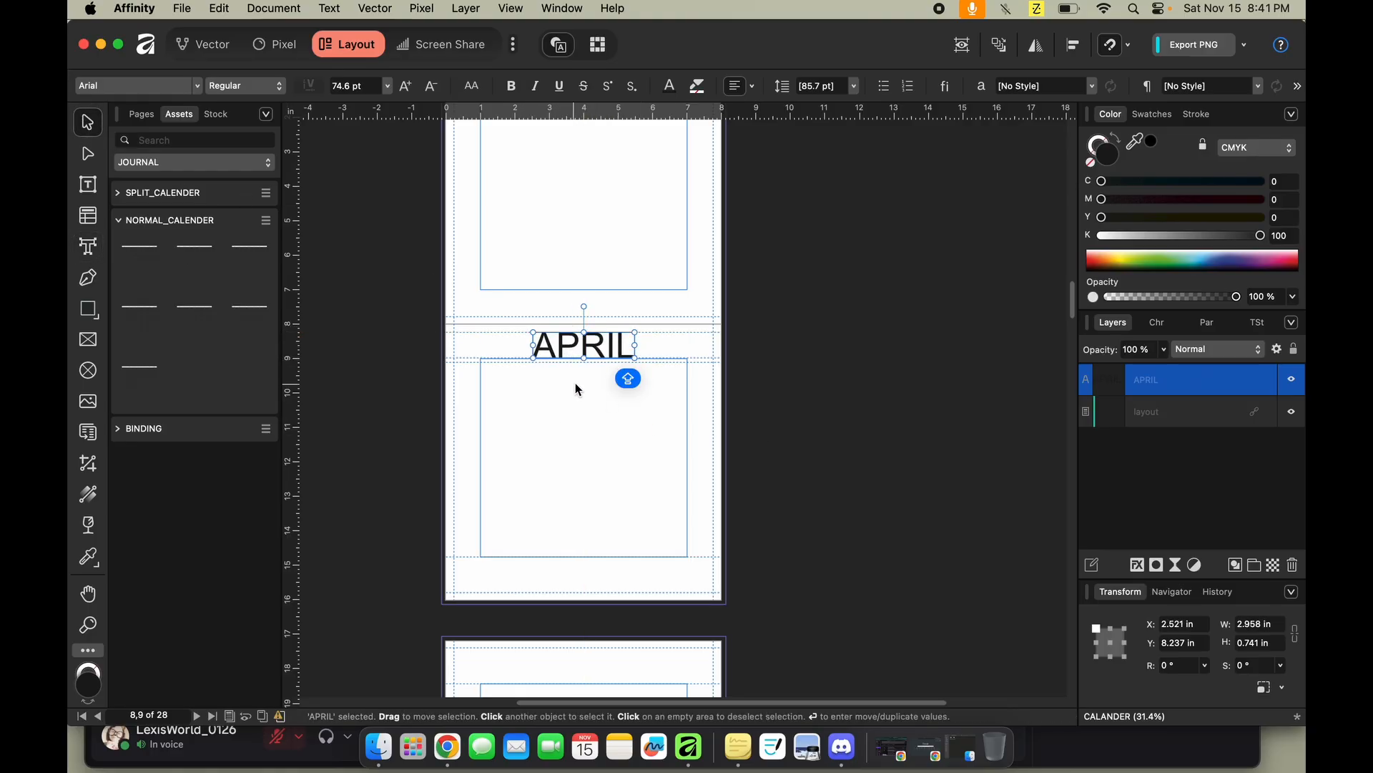
key("w")
scroll(696, 365, "down", 2)
key("w")
scroll(697, 367, "down", 1)
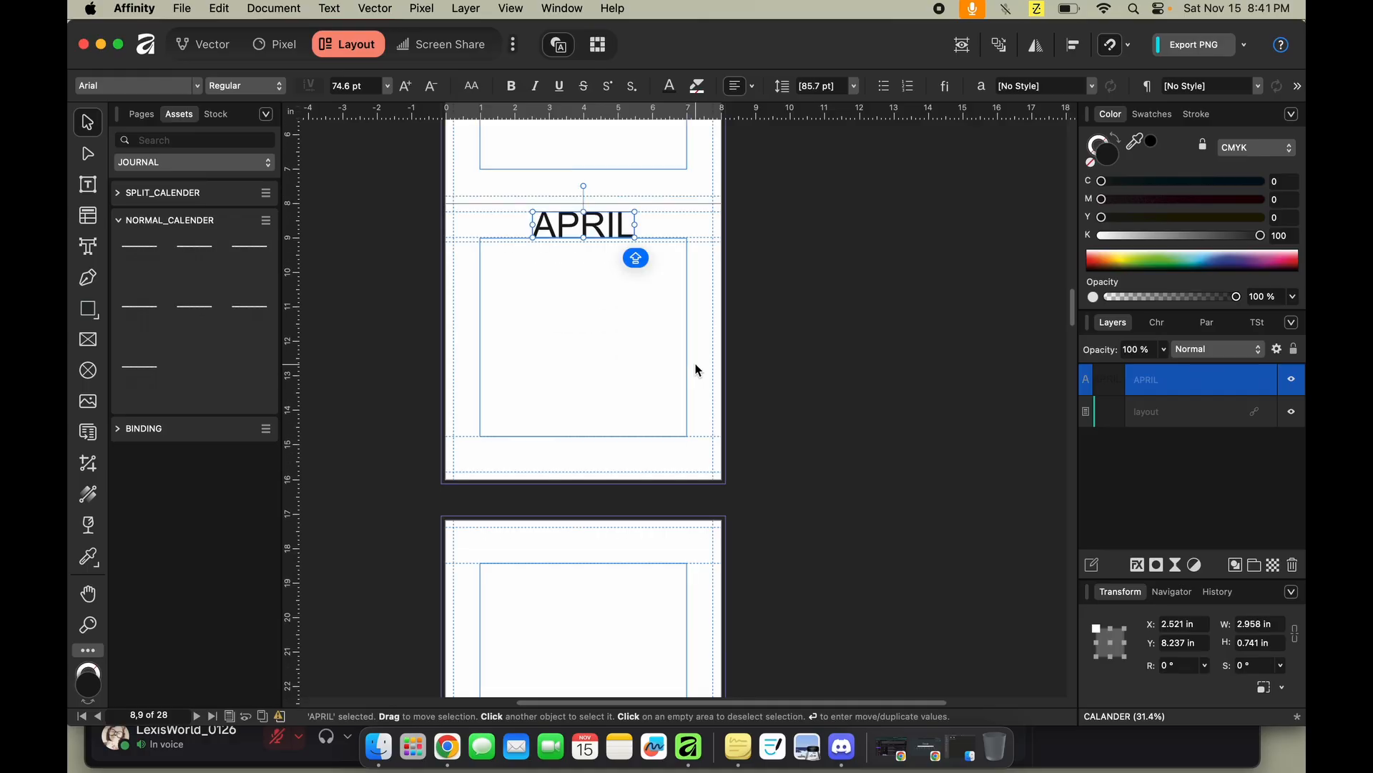
left_click(598, 372)
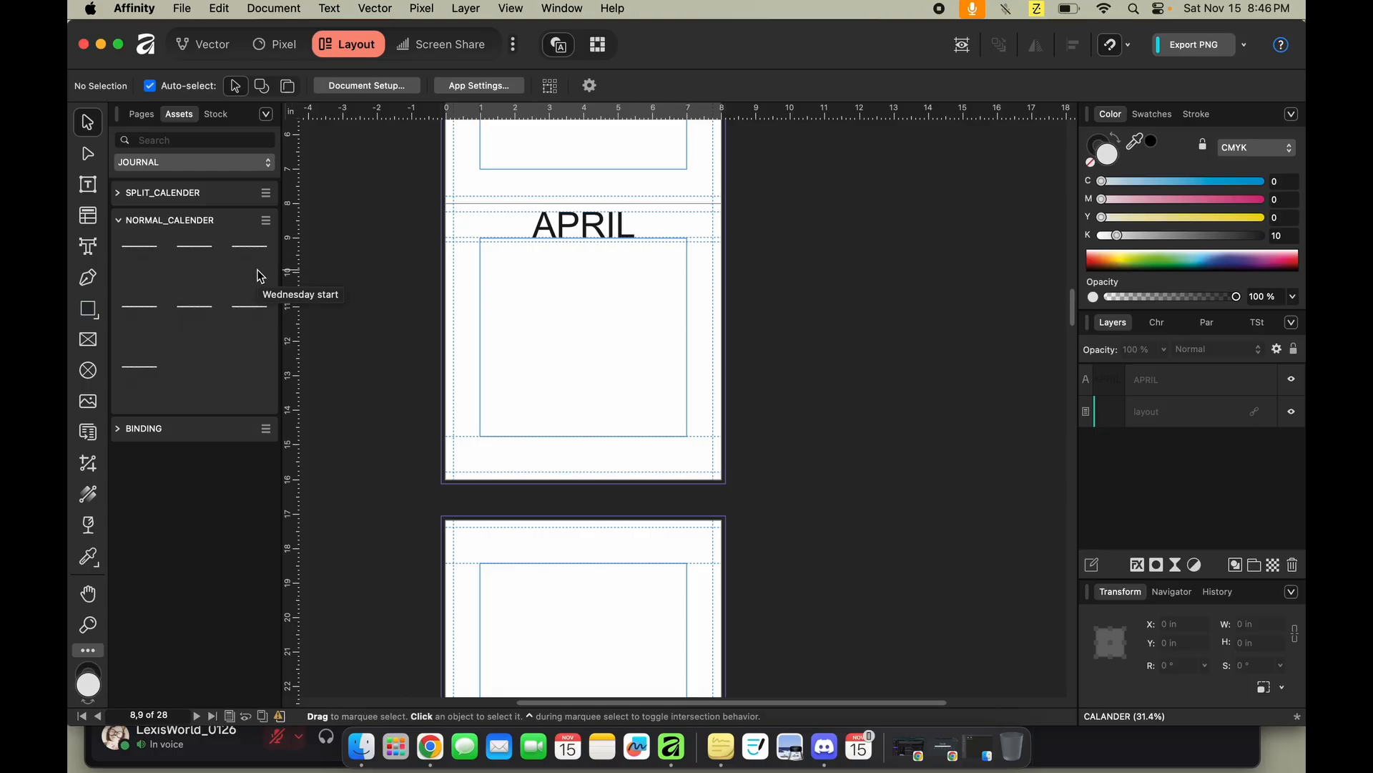
Place the Wednesday start calendar asset under the APRIL heading and resize it to about 7.52 × 5.64 in, fitting the guides.
left_click_drag(260, 277, 581, 346)
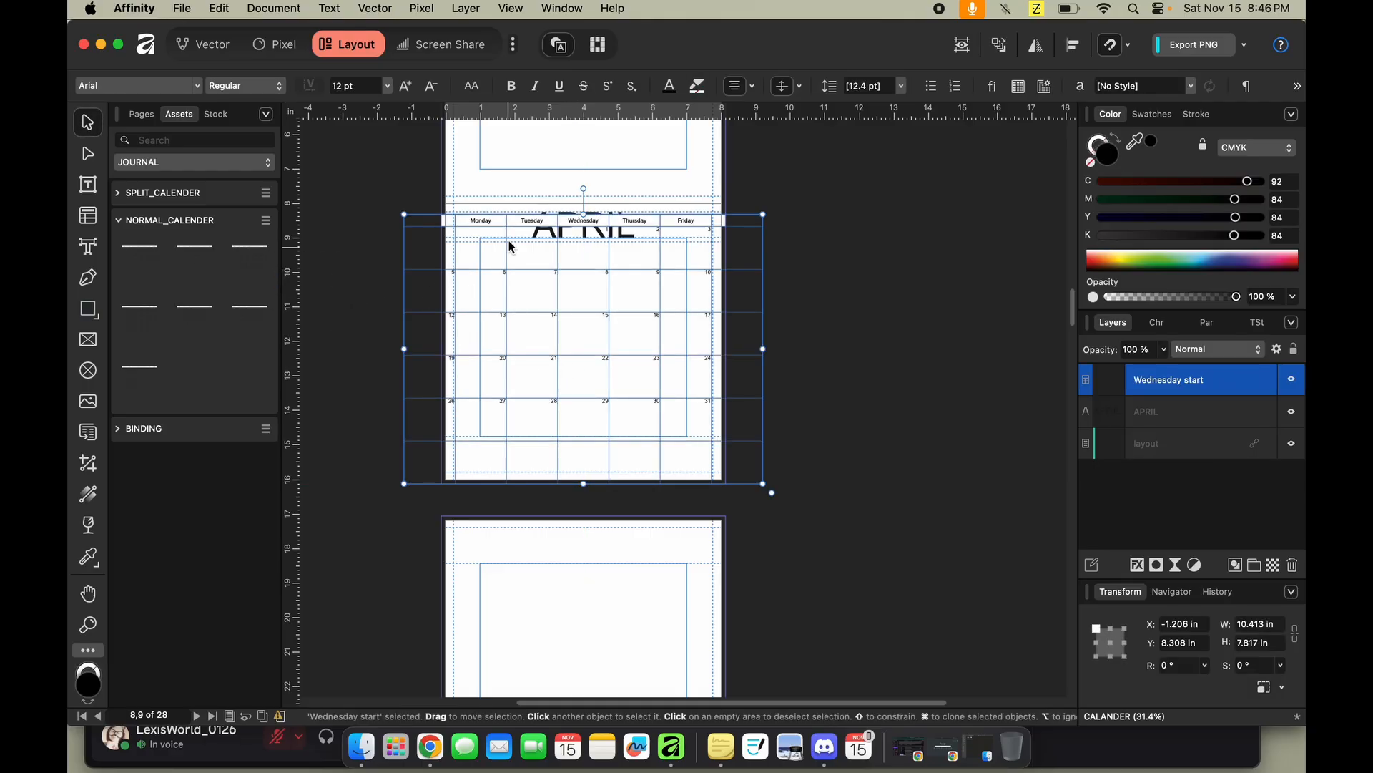
mouse_move(587, 217)
left_mouse_down()
mouse_move(589, 252)
mouse_move(584, 242)
left_mouse_up()
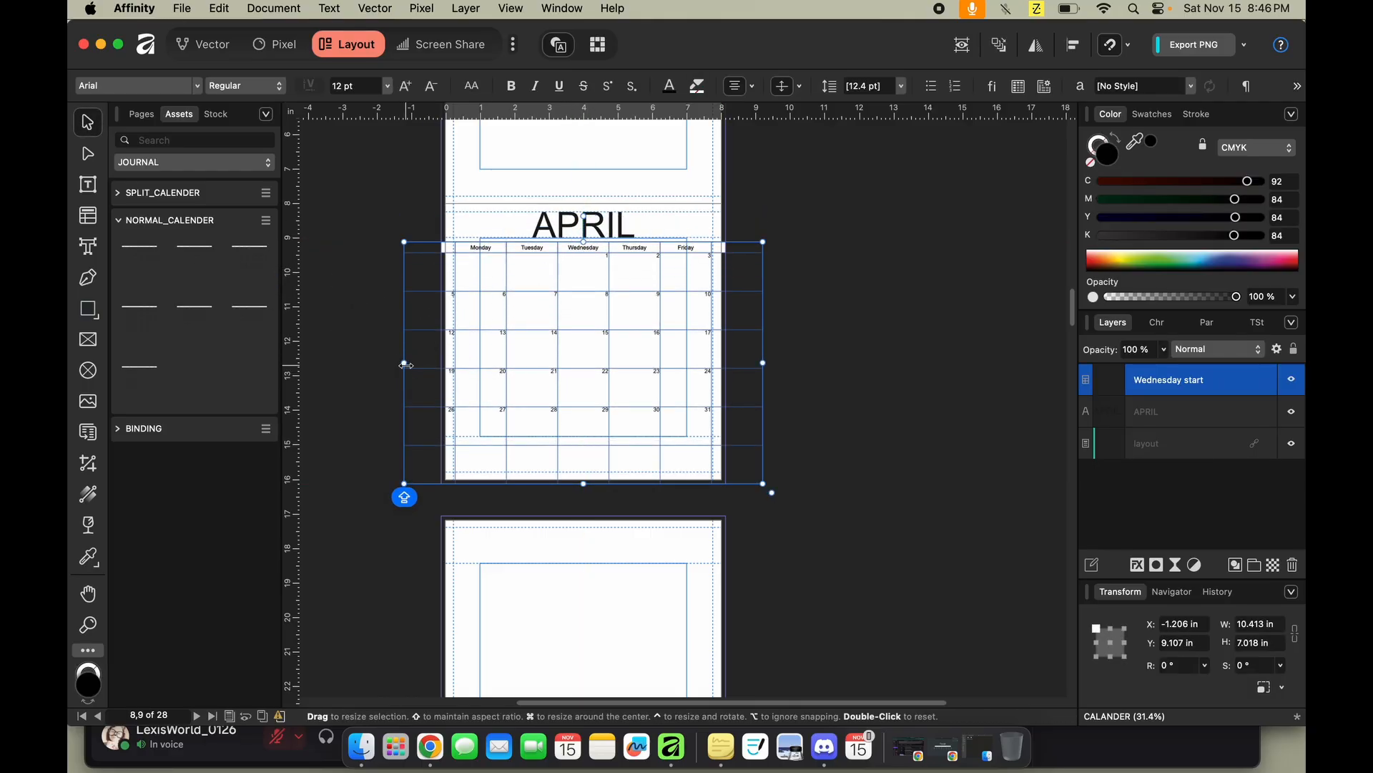
left_click_drag(422, 361, 457, 365)
left_click_drag(608, 484, 595, 438)
left_click_drag(763, 341, 711, 353)
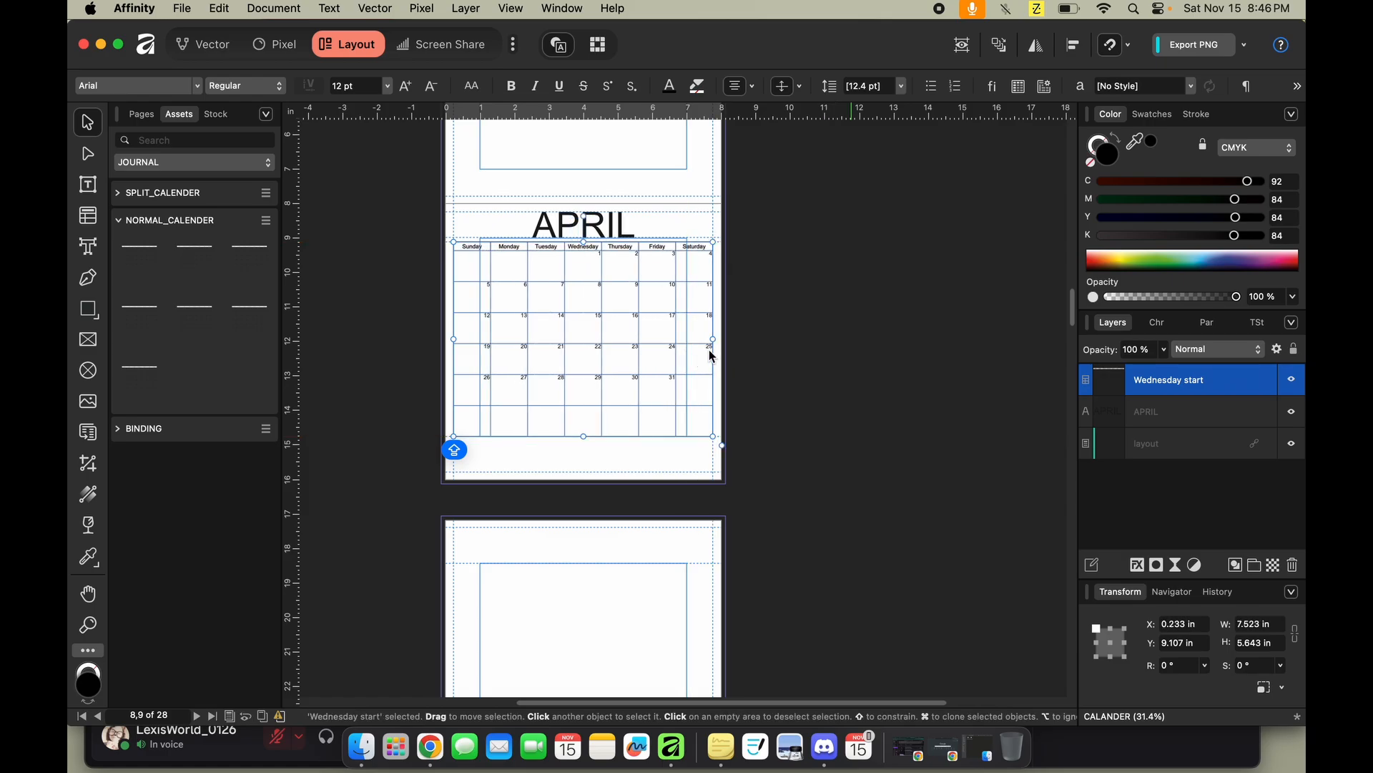
Clear the date 31 from the last week of the April table and preview the page without guides.
left_click_drag(648, 373, 680, 382)
key("super+z")
double_click(656, 380)
left_click_drag(656, 380, 705, 384)
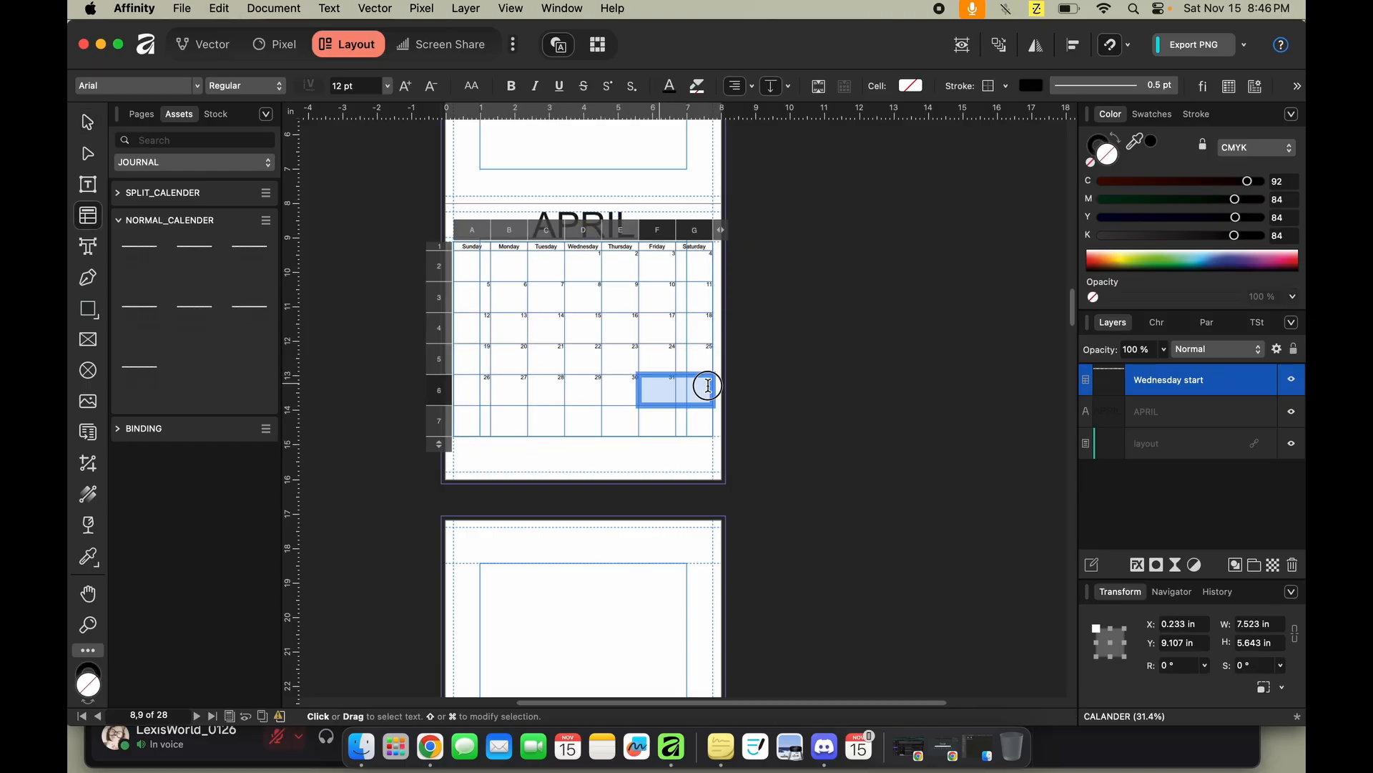
key("BackSpace")
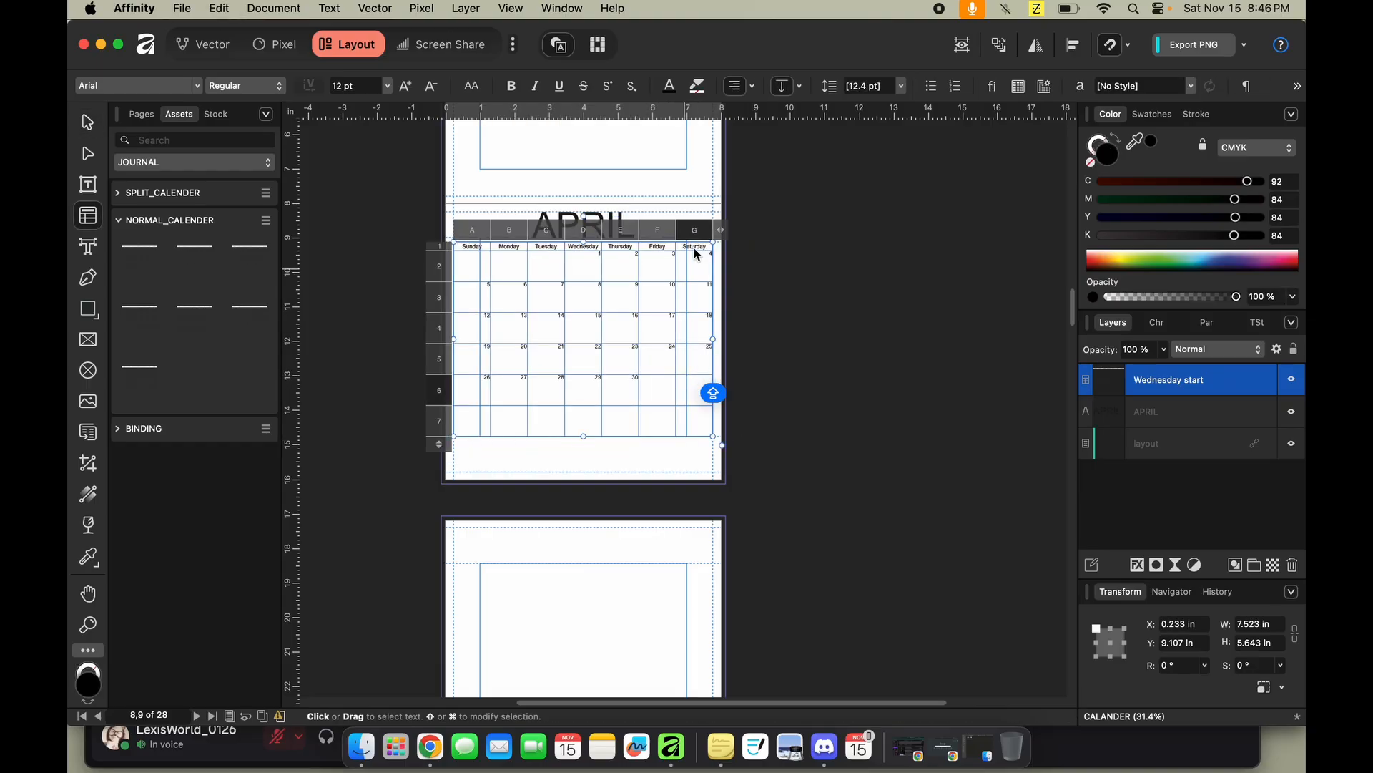
left_click(962, 48)
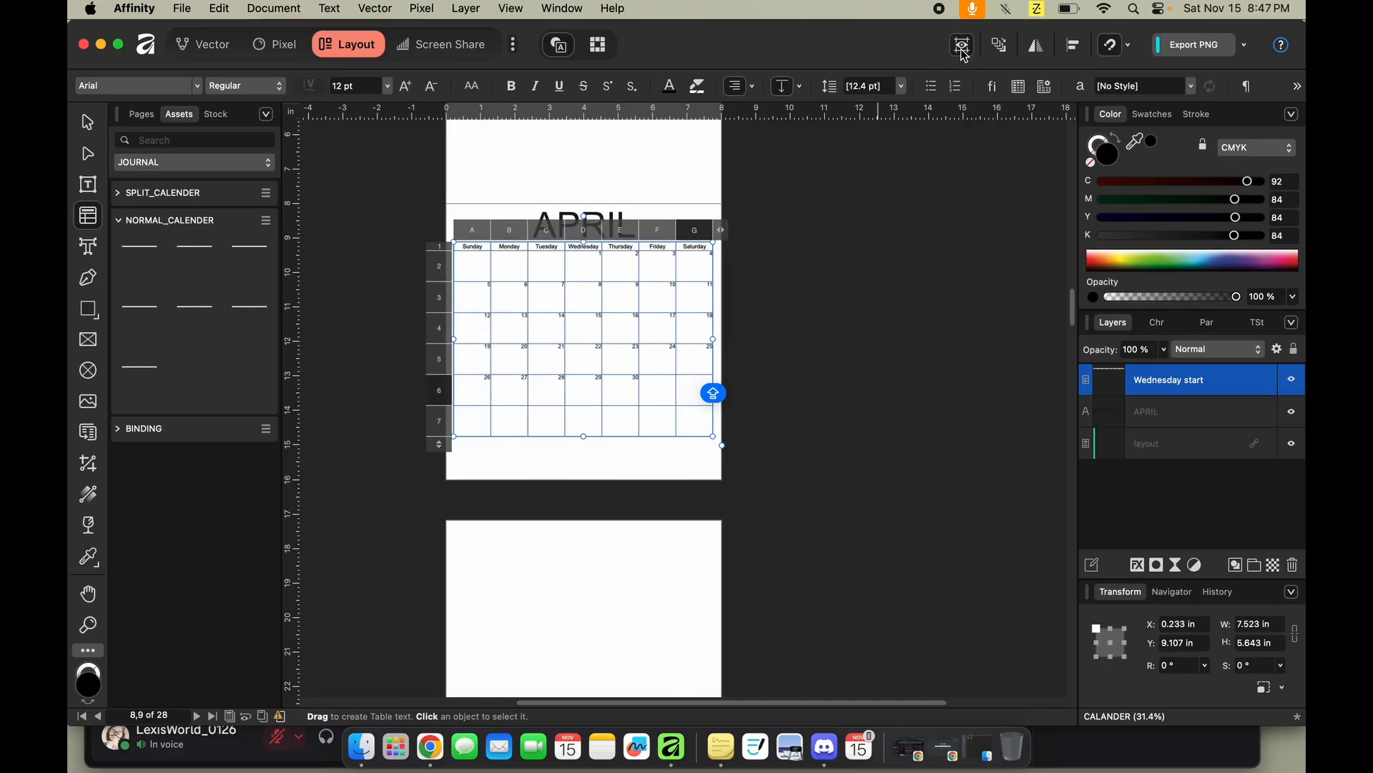
left_click(848, 283)
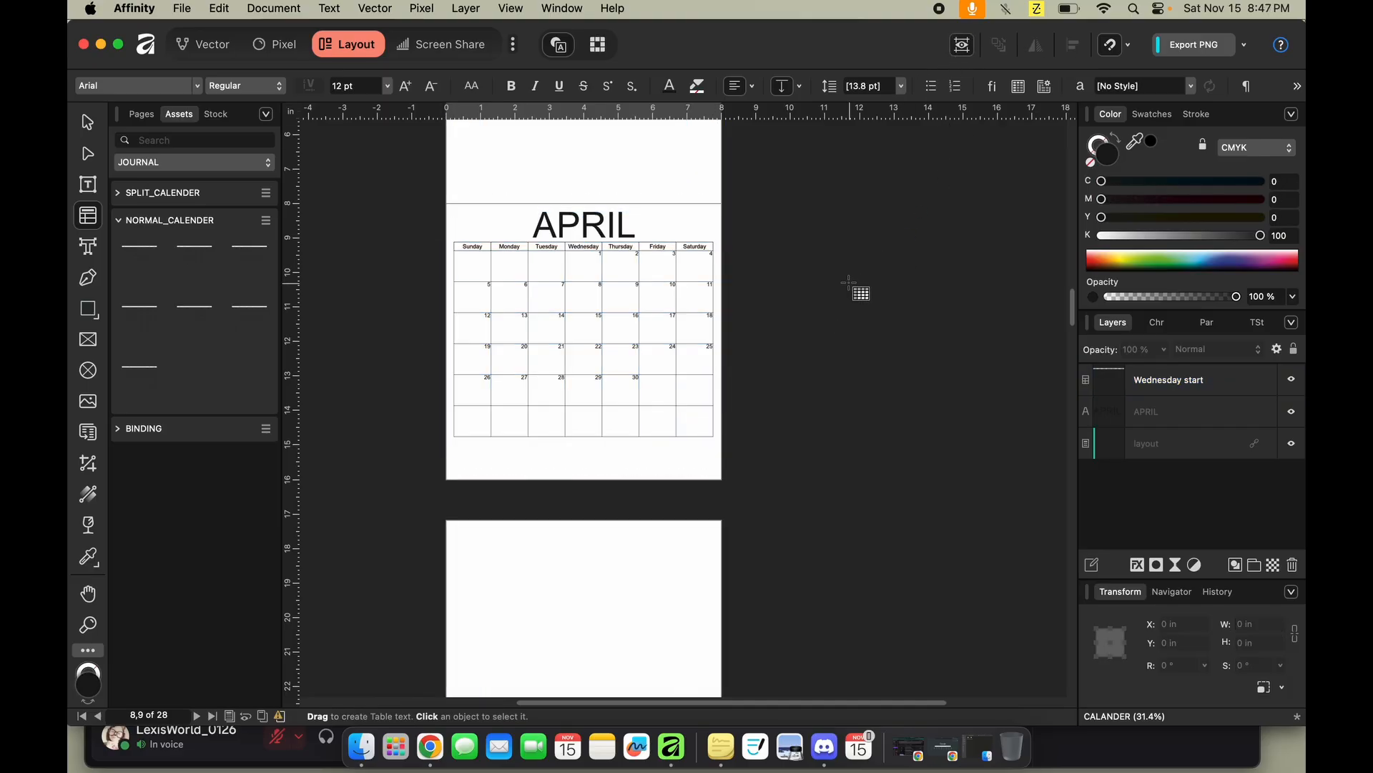
left_click(642, 406)
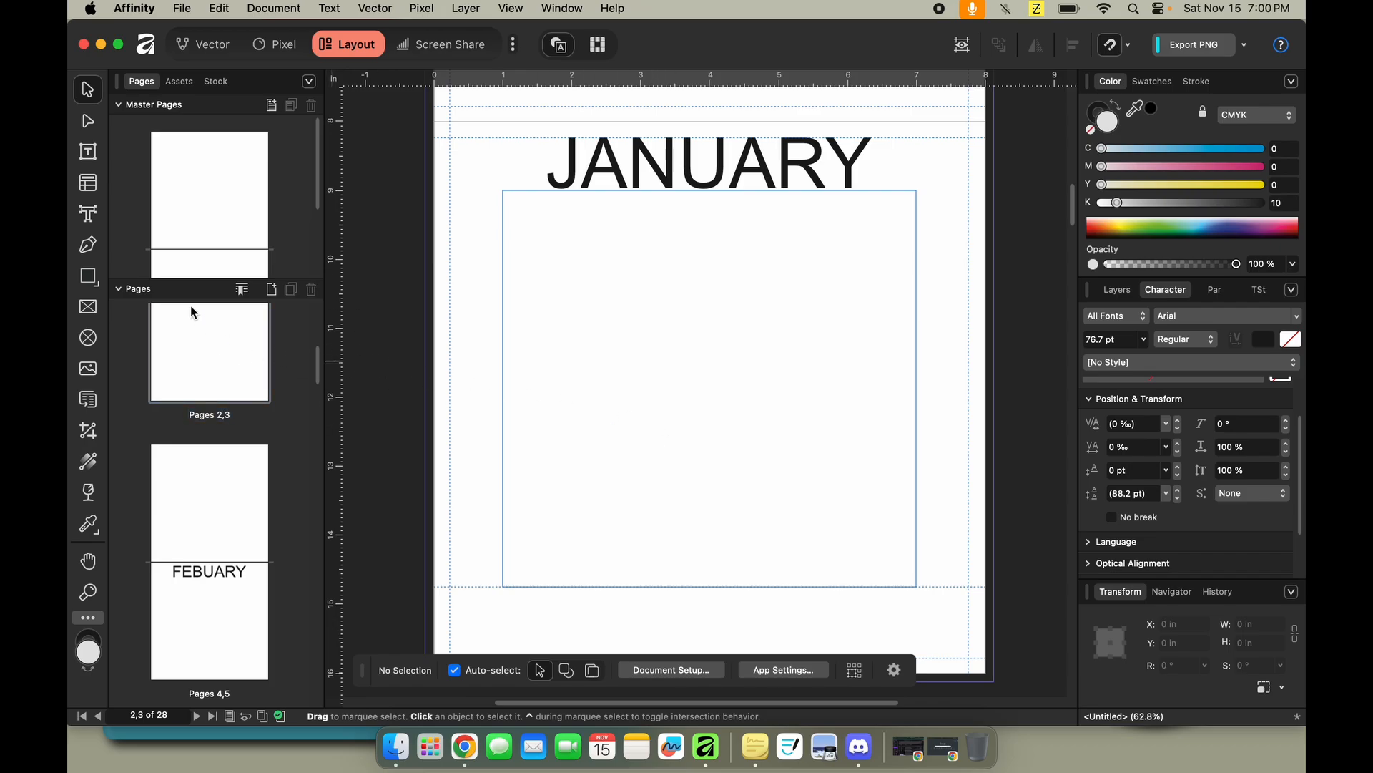
Place the Thursday start calendar asset under the JANUARY heading and fit its left, top and bottom edges to the guides, about 5.64 in high.
left_click(180, 81)
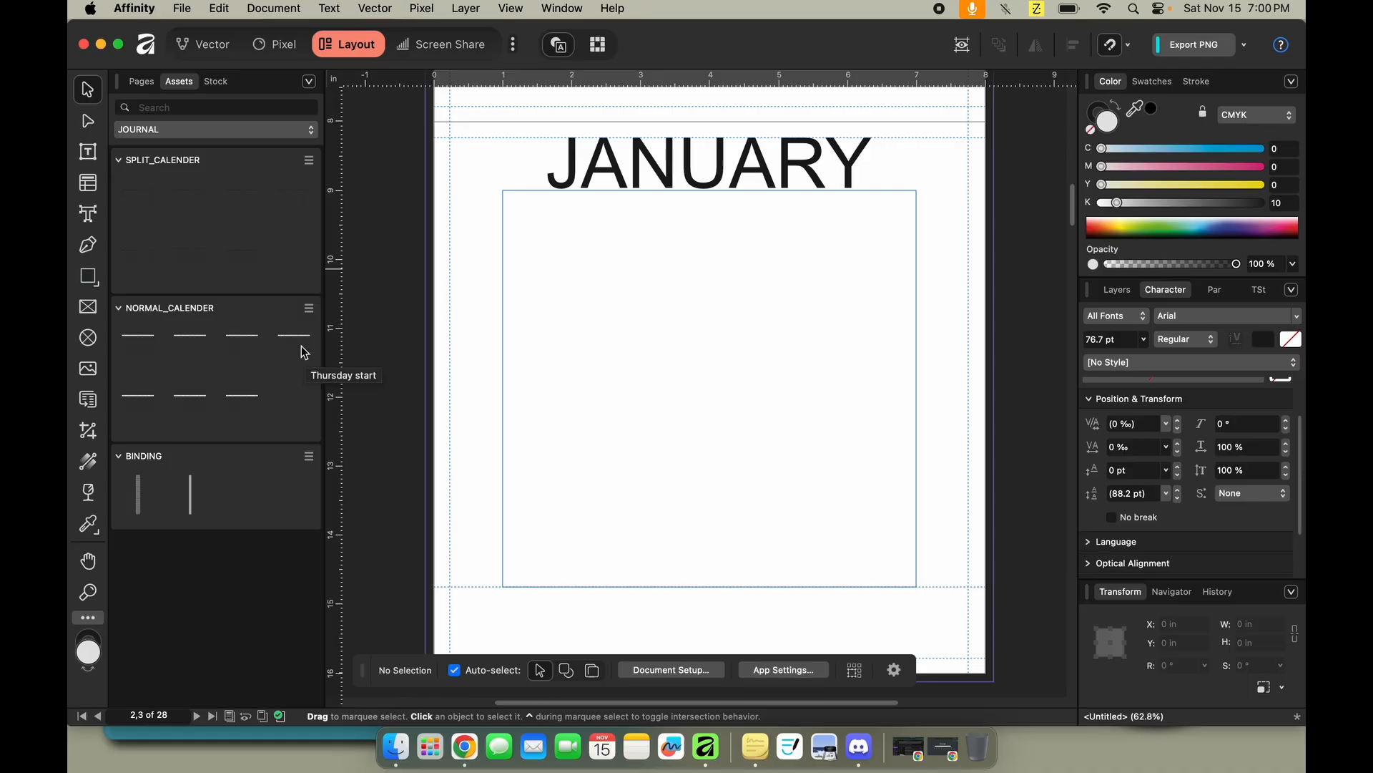
left_click_drag(358, 366, 719, 500)
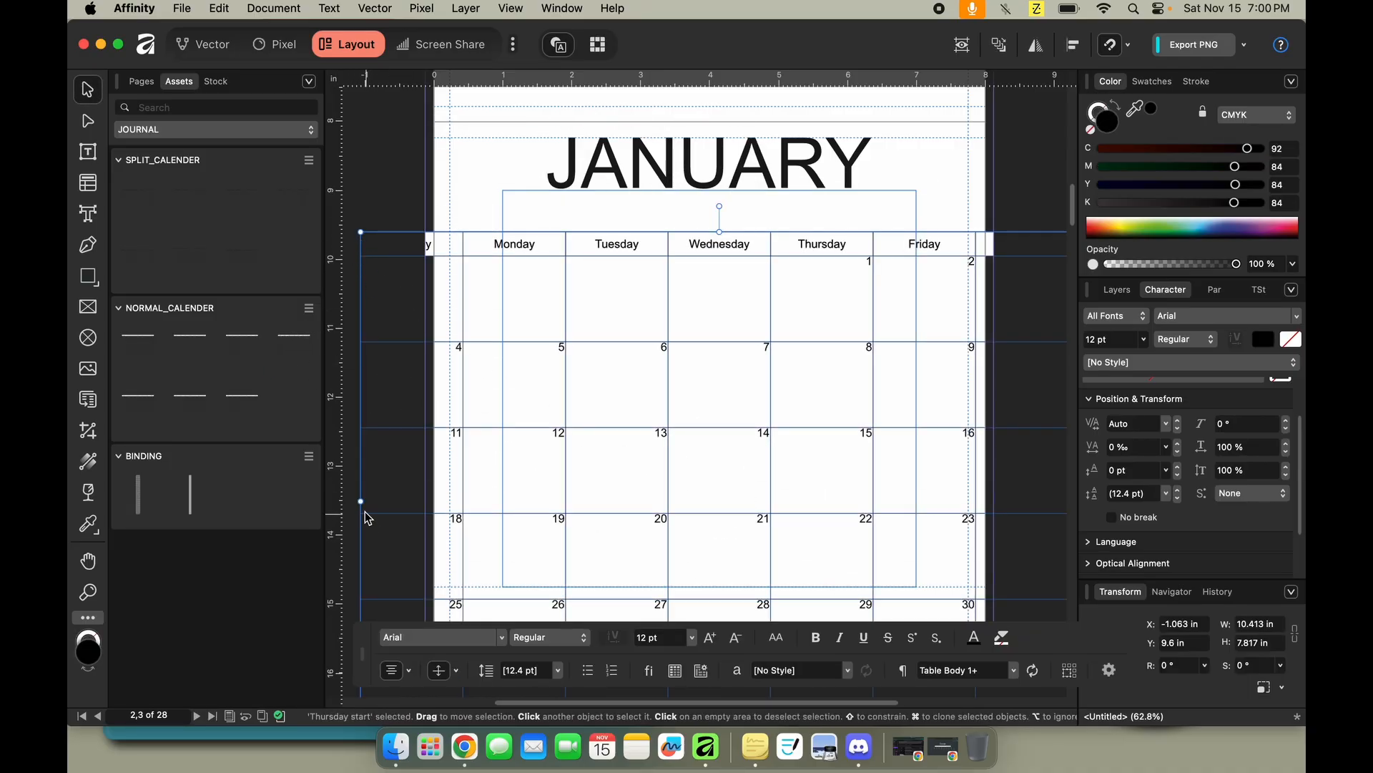
left_click_drag(360, 500, 449, 500)
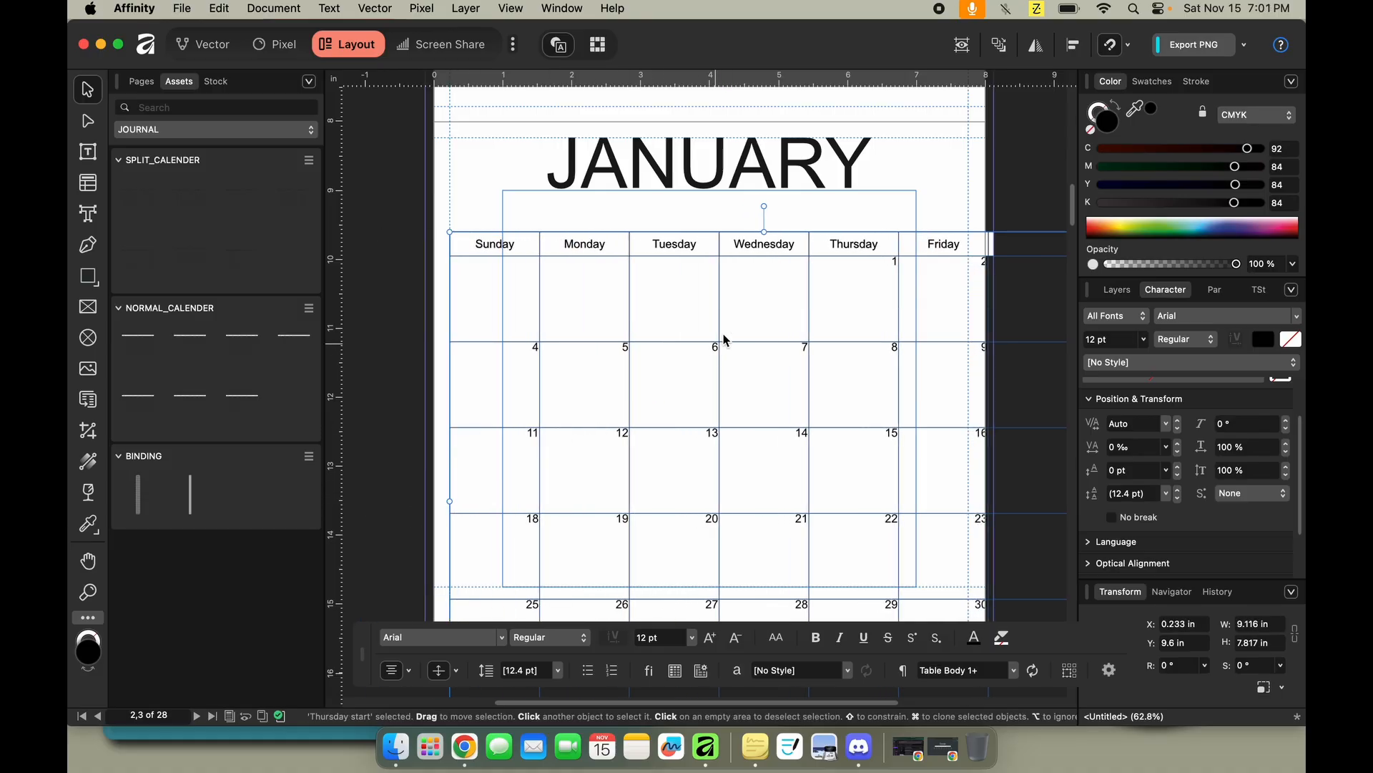
left_click_drag(762, 230, 762, 200)
scroll(749, 321, "down", 5)
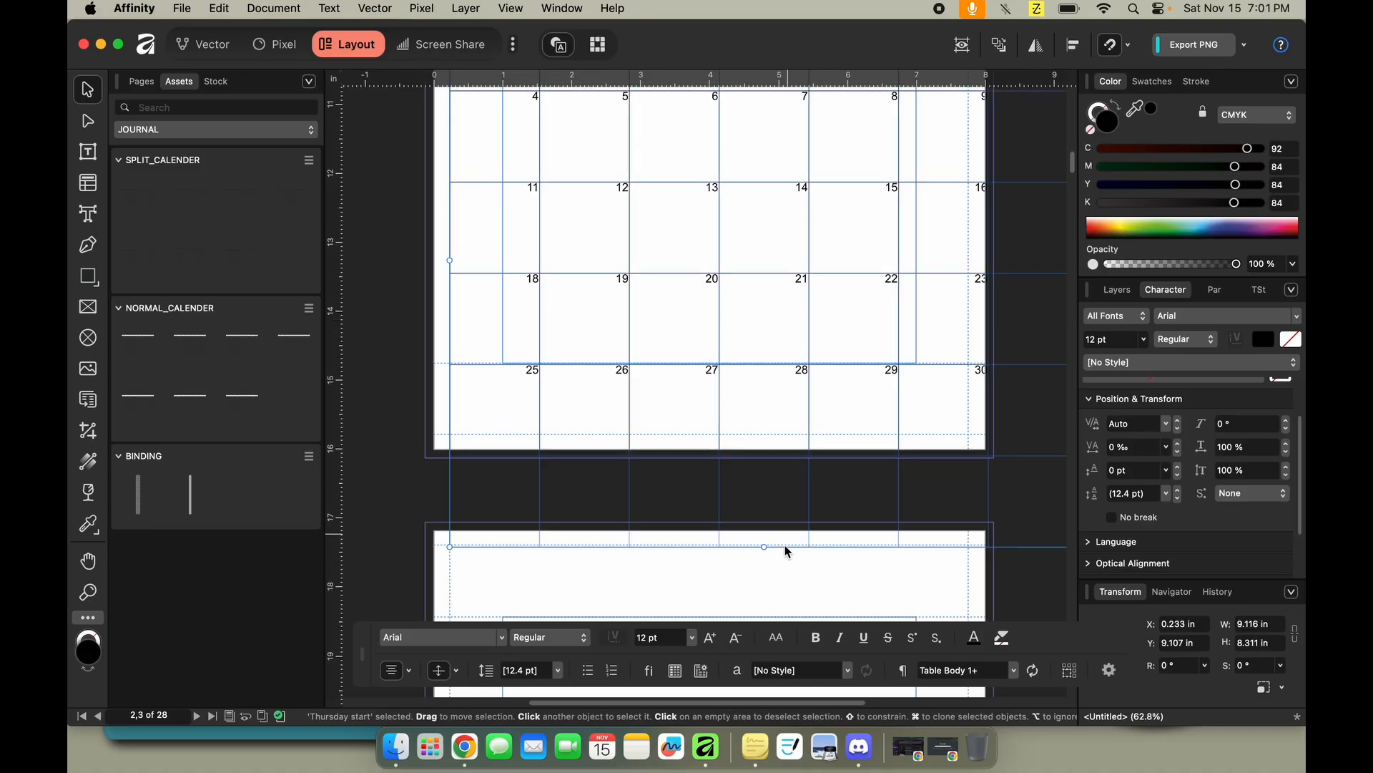
left_click_drag(763, 543, 764, 362)
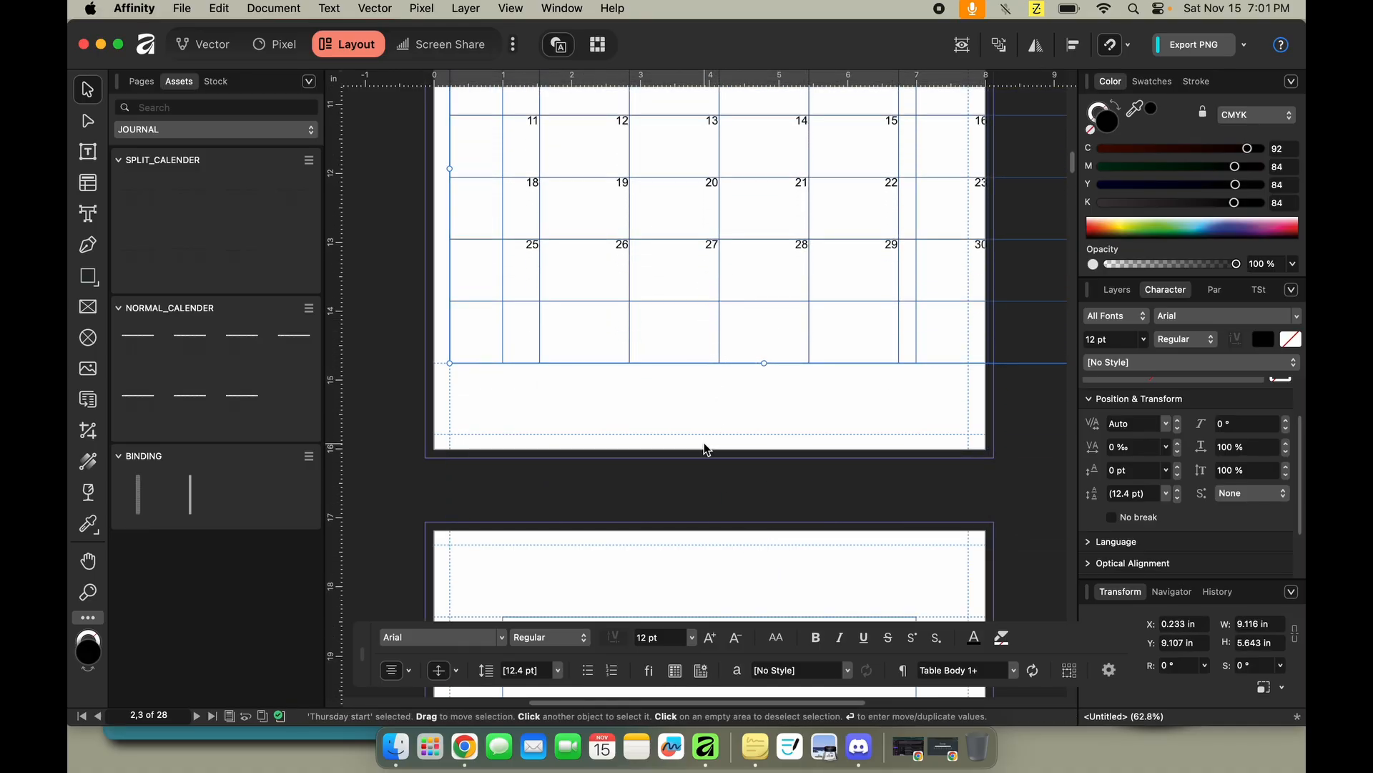
Fit the January calendar's right edge to the page's outer right guide, making the table about 7.52 in wide.
scroll(706, 449, "up", 4)
scroll(706, 449, "right", 4)
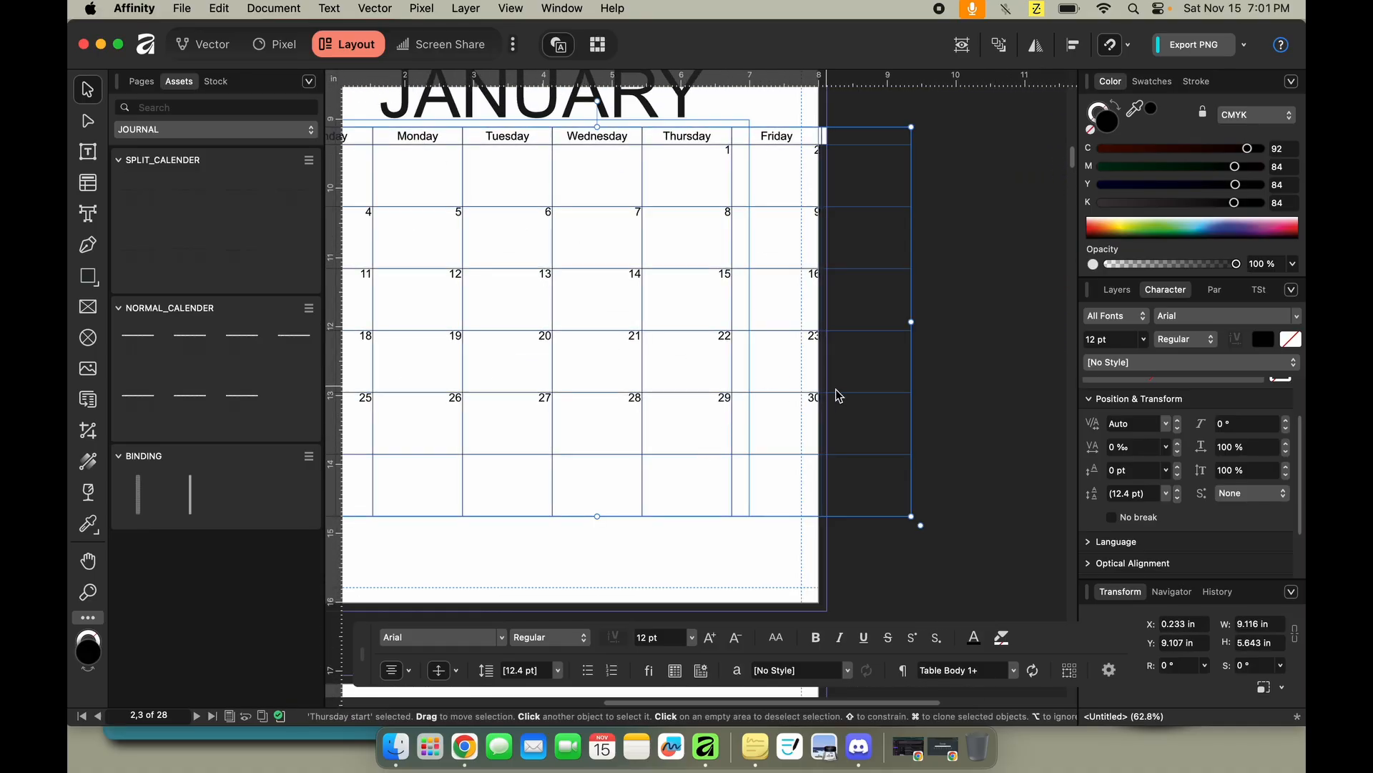
left_click_drag(913, 319, 749, 322)
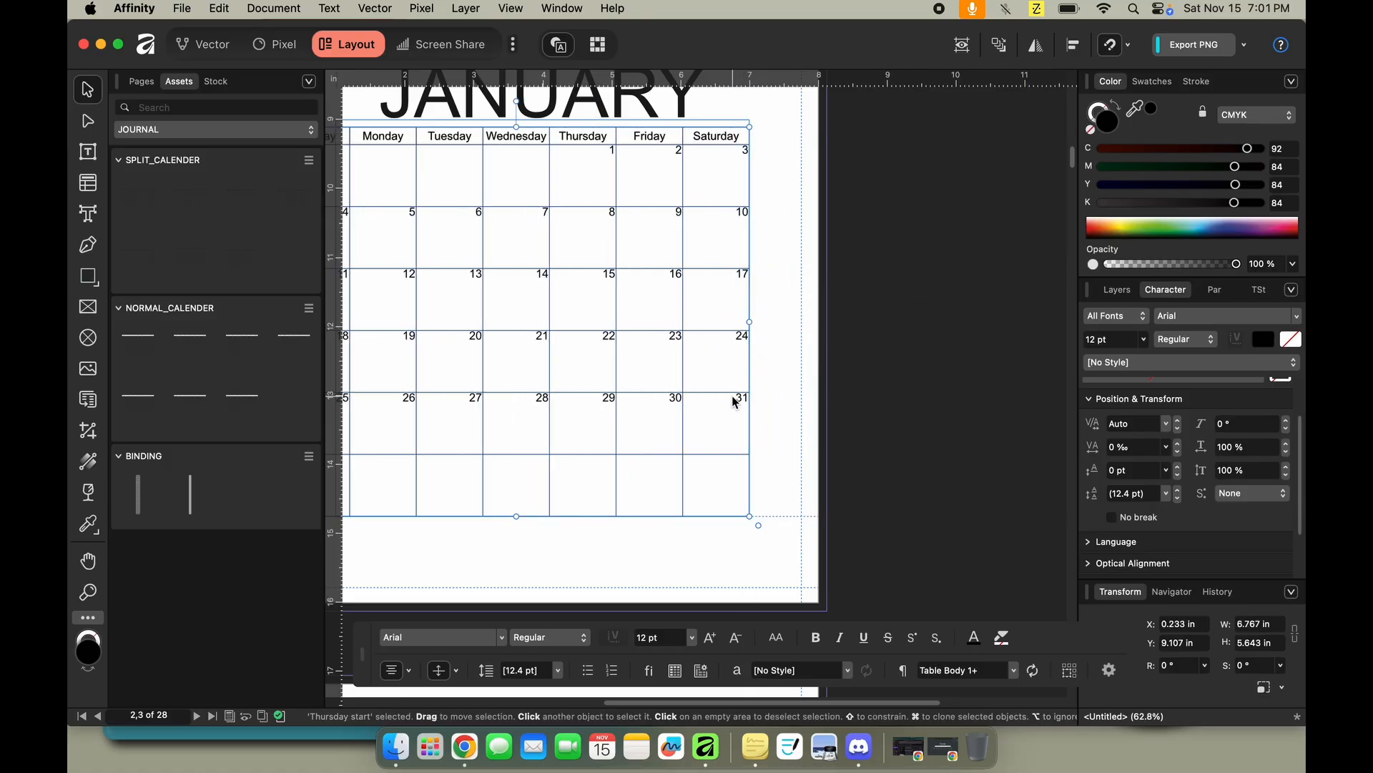
scroll(732, 395, "down", 5)
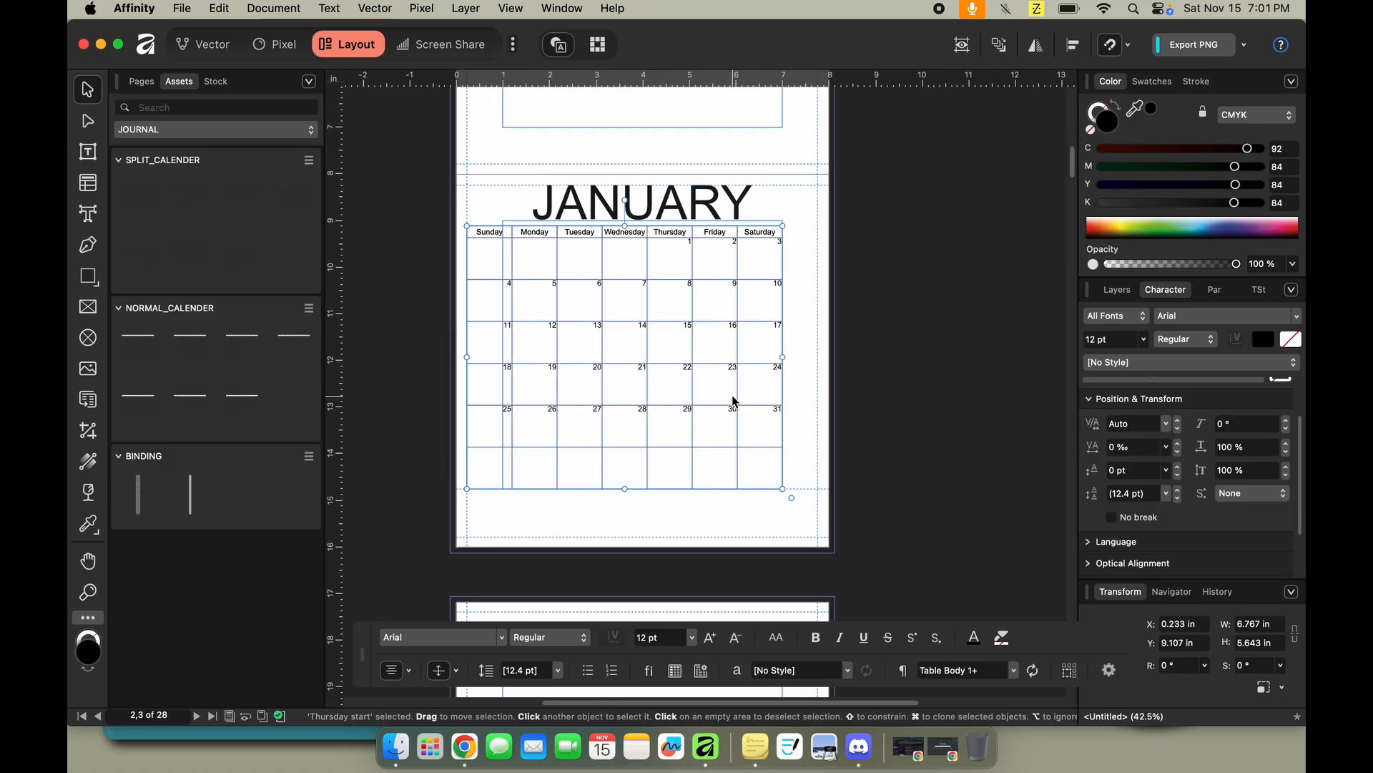
left_click_drag(783, 356, 821, 354)
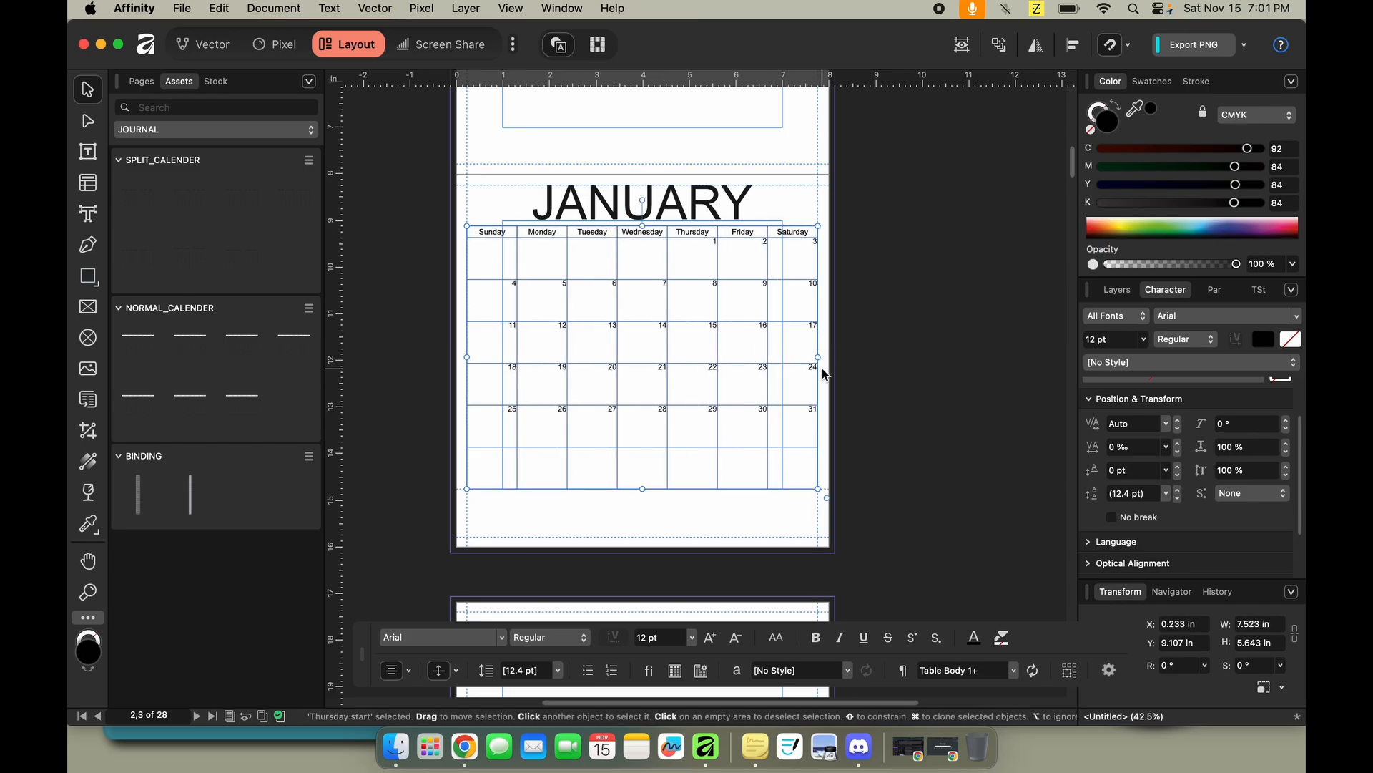
Draw a spacer rectangle about 1.15 × 0.13 in above the January table's Saturday column, and draw a matching one on the layout master.
left_click(86, 278)
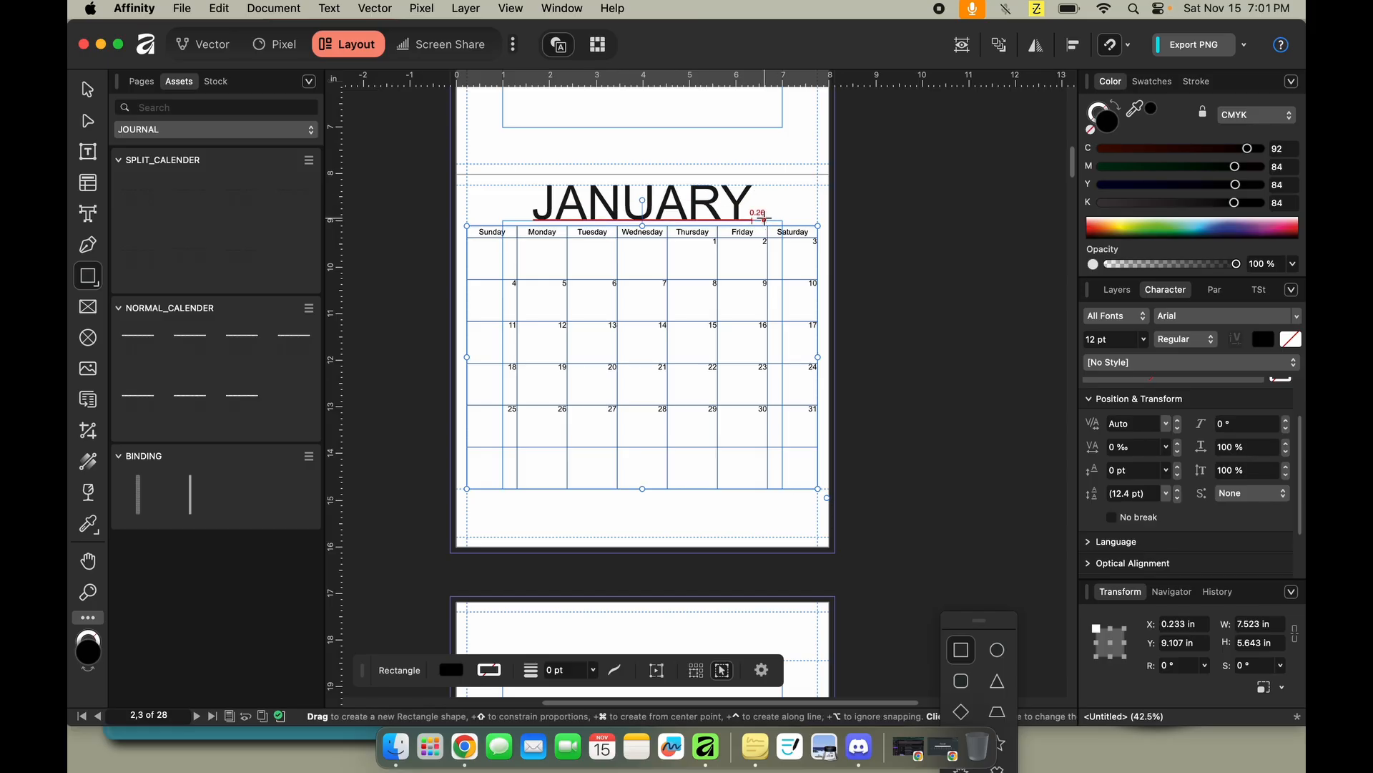
left_click_drag(764, 219, 818, 227)
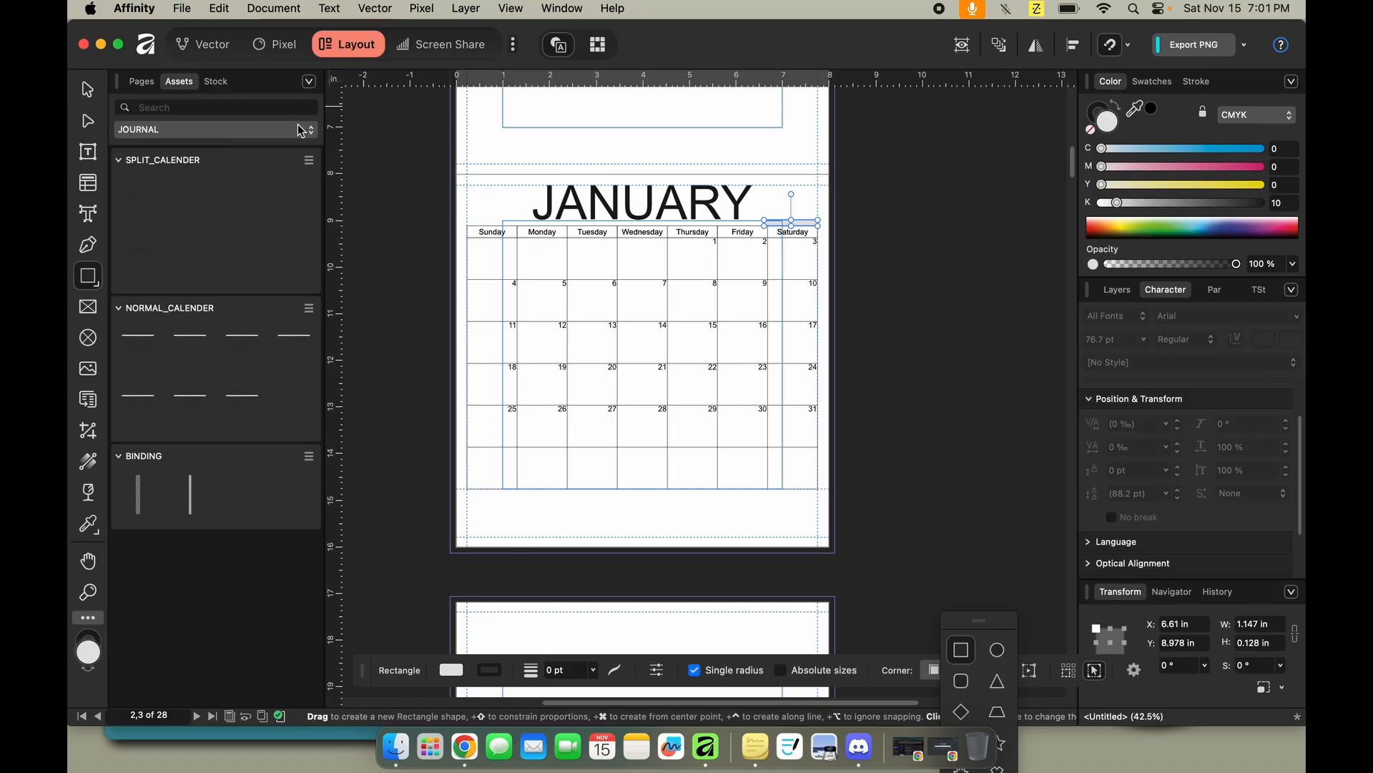
left_click(142, 82)
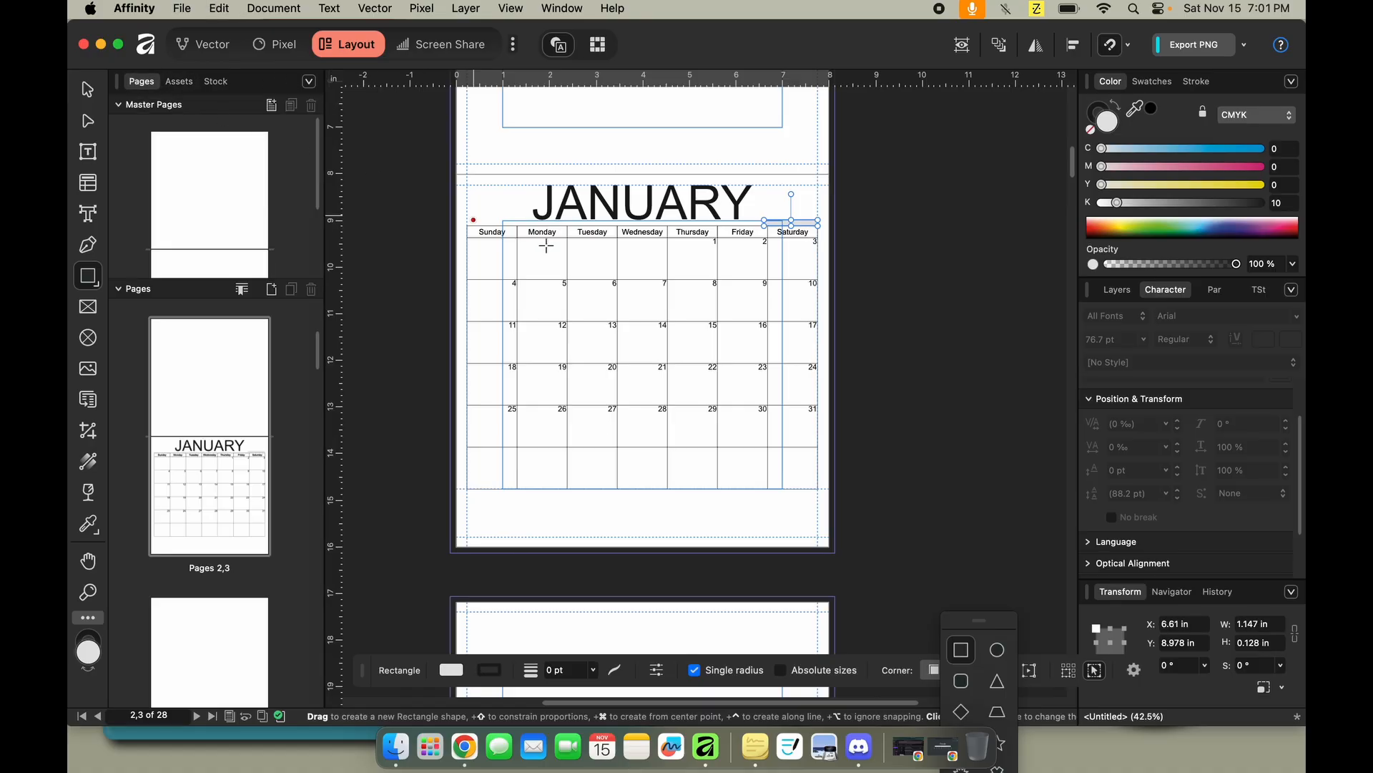
double_click(239, 254)
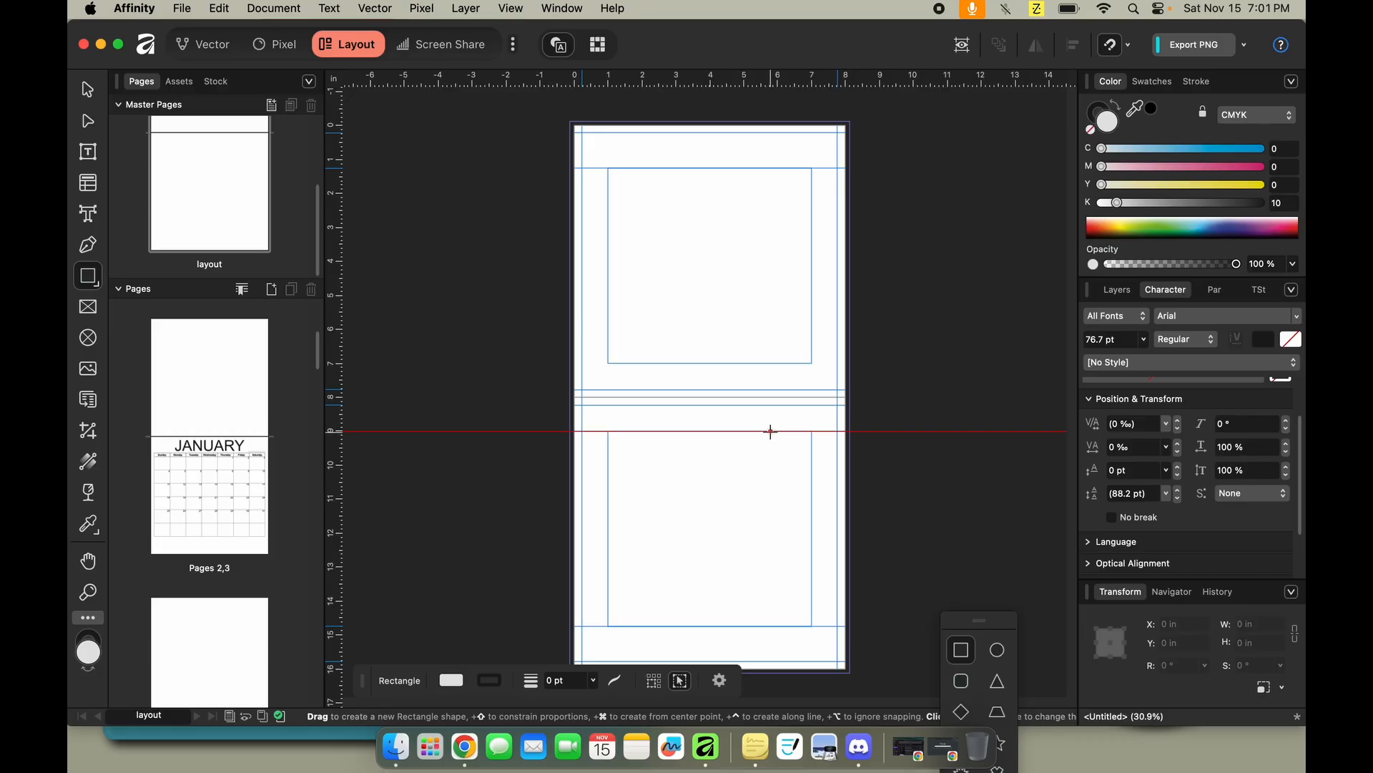
left_click_drag(837, 431, 798, 434)
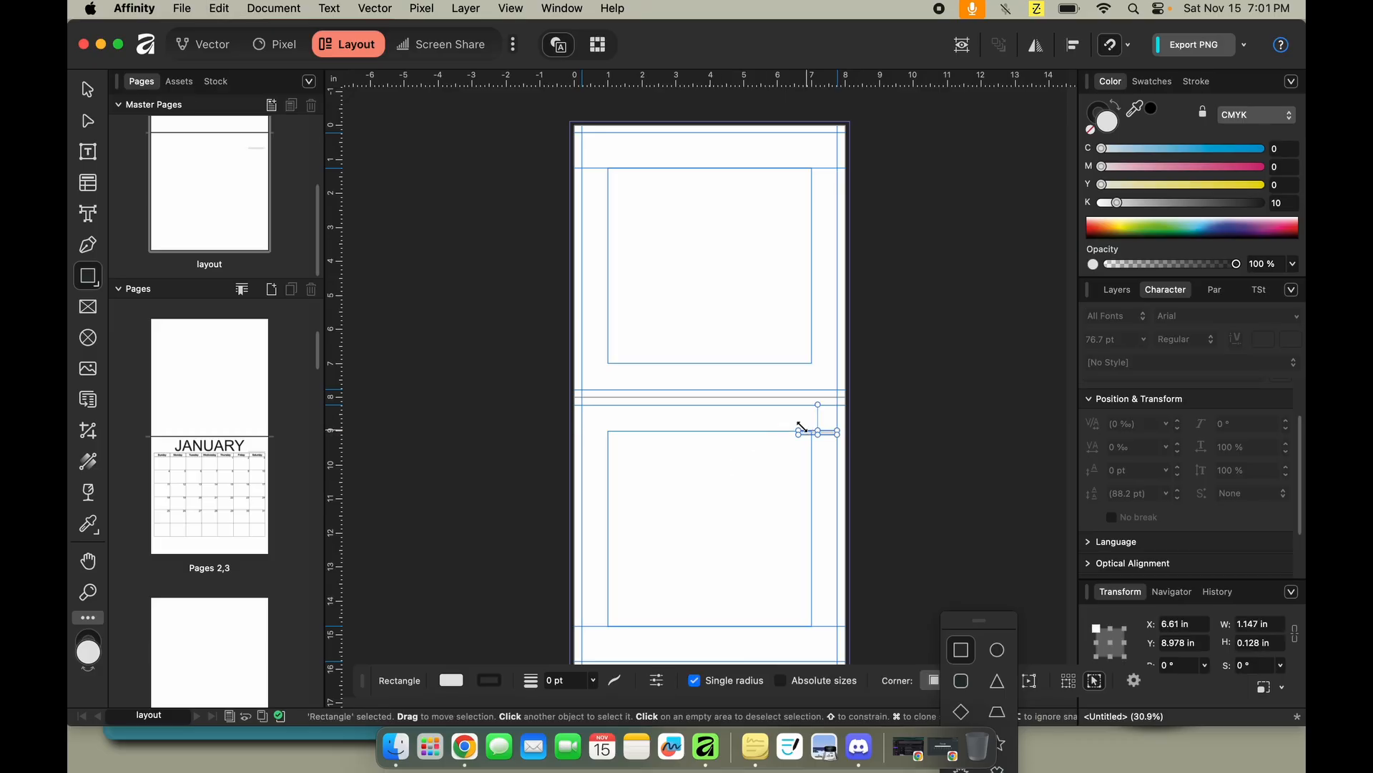
Add horizontal guides along the spacer's top and bottom edges on the layout master, and delete the spacer there.
left_click_drag(729, 80, 978, 398)
left_click_drag(783, 77, 923, 434)
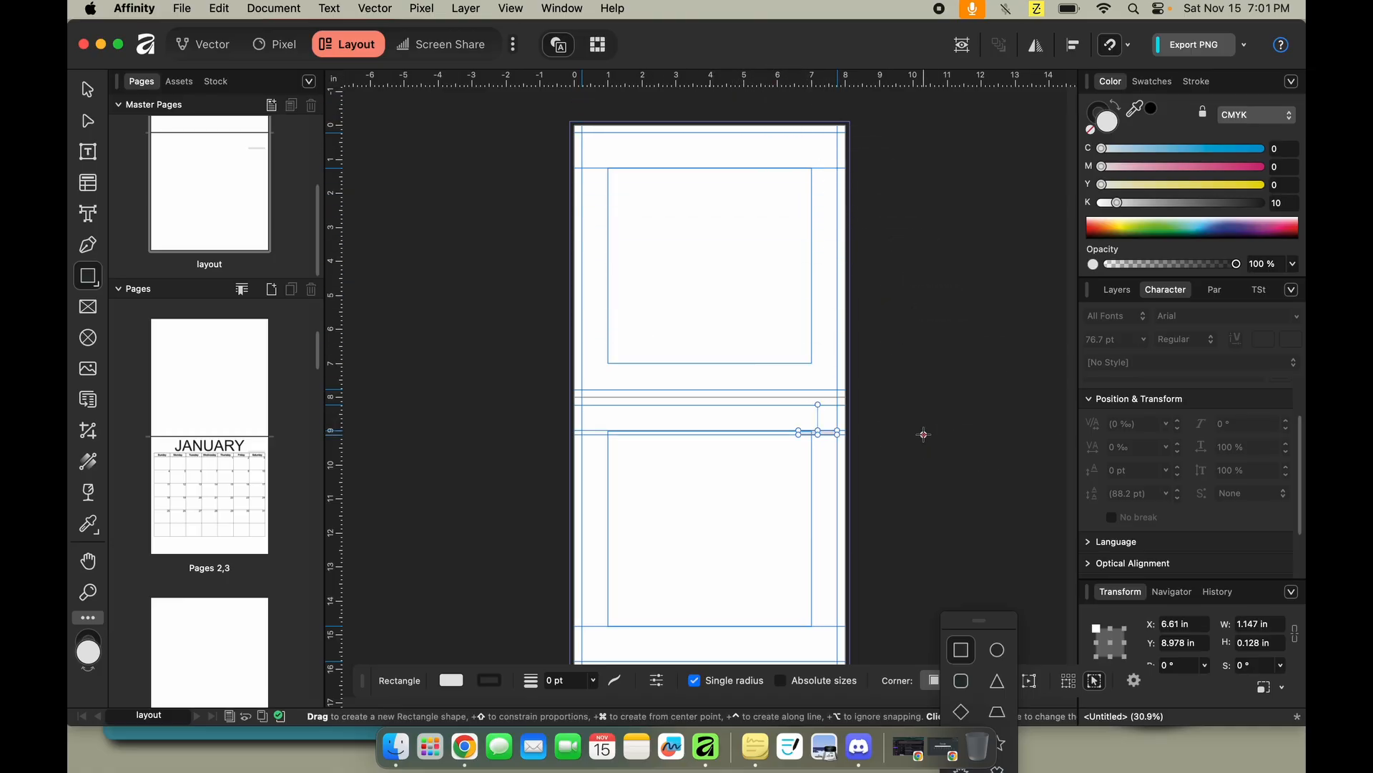
key("Delete")
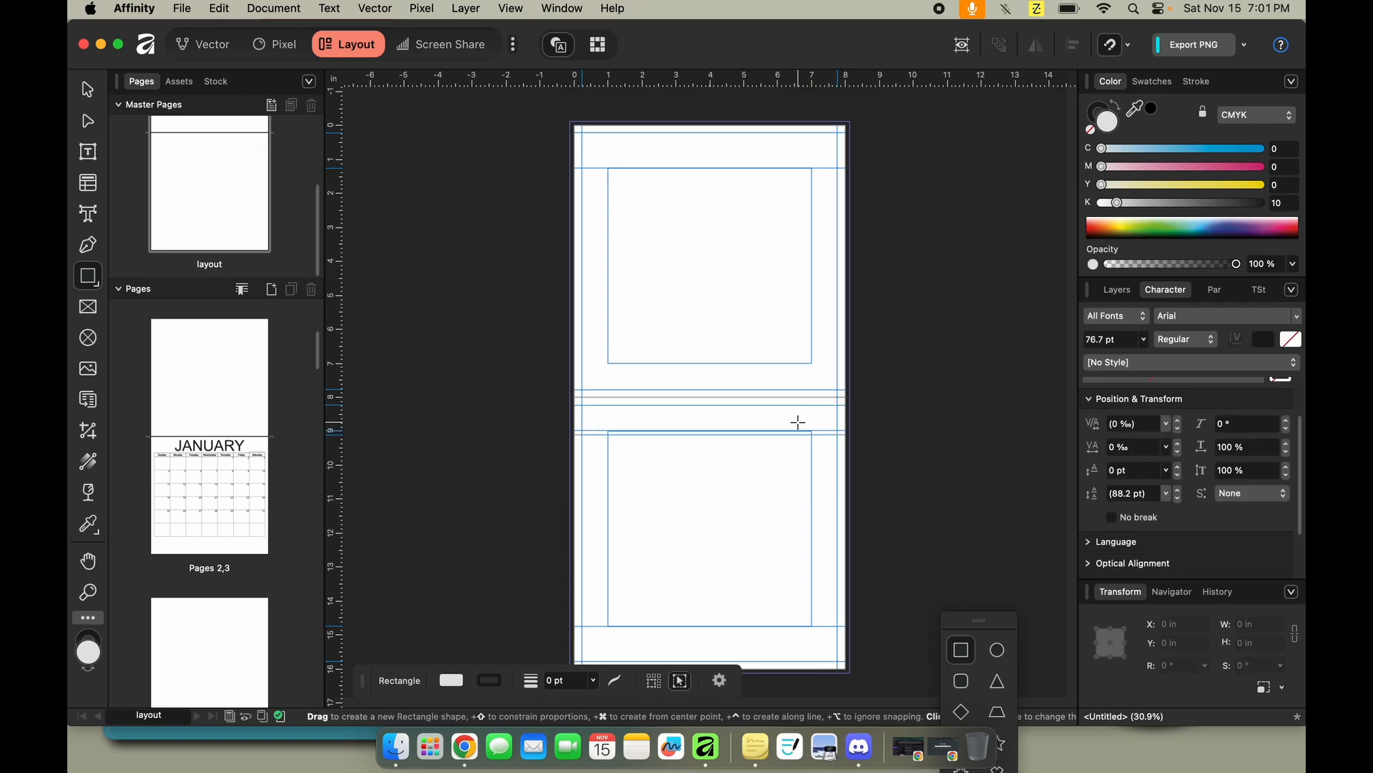
Remove the empty last row from the January table on Pages 2,3 and stretch the remaining rows down to the bottom guide.
left_click(206, 509)
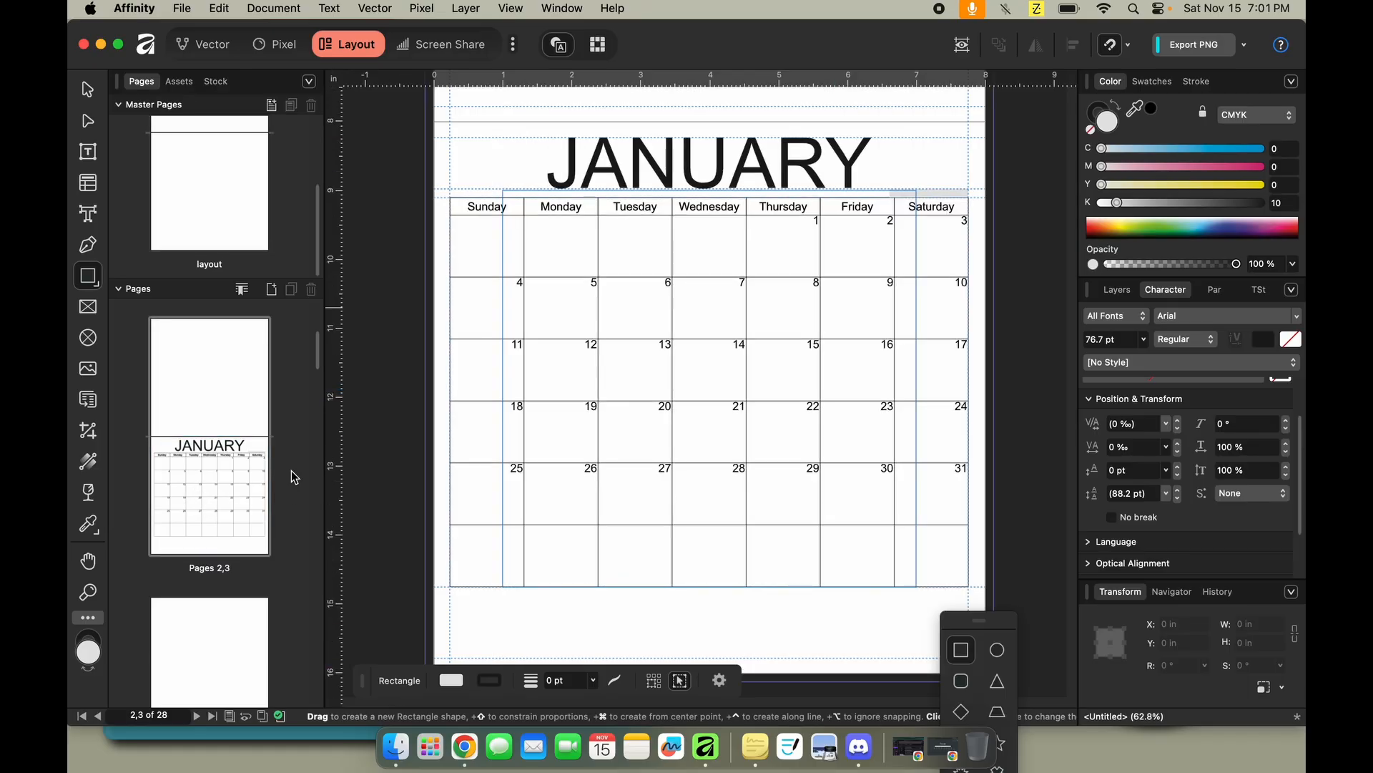
left_click(643, 540)
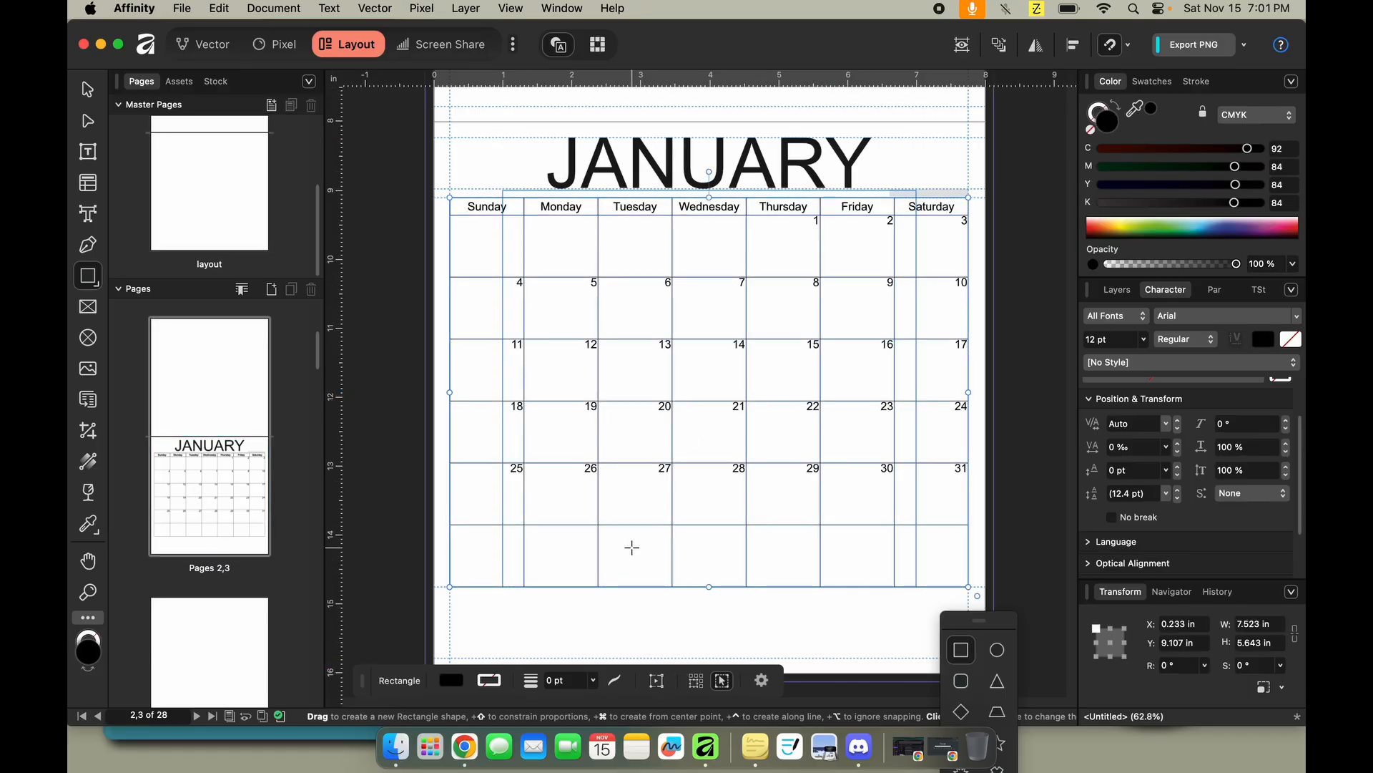
double_click(631, 548)
left_click_drag(435, 595, 442, 528)
left_click_drag(710, 527, 715, 586)
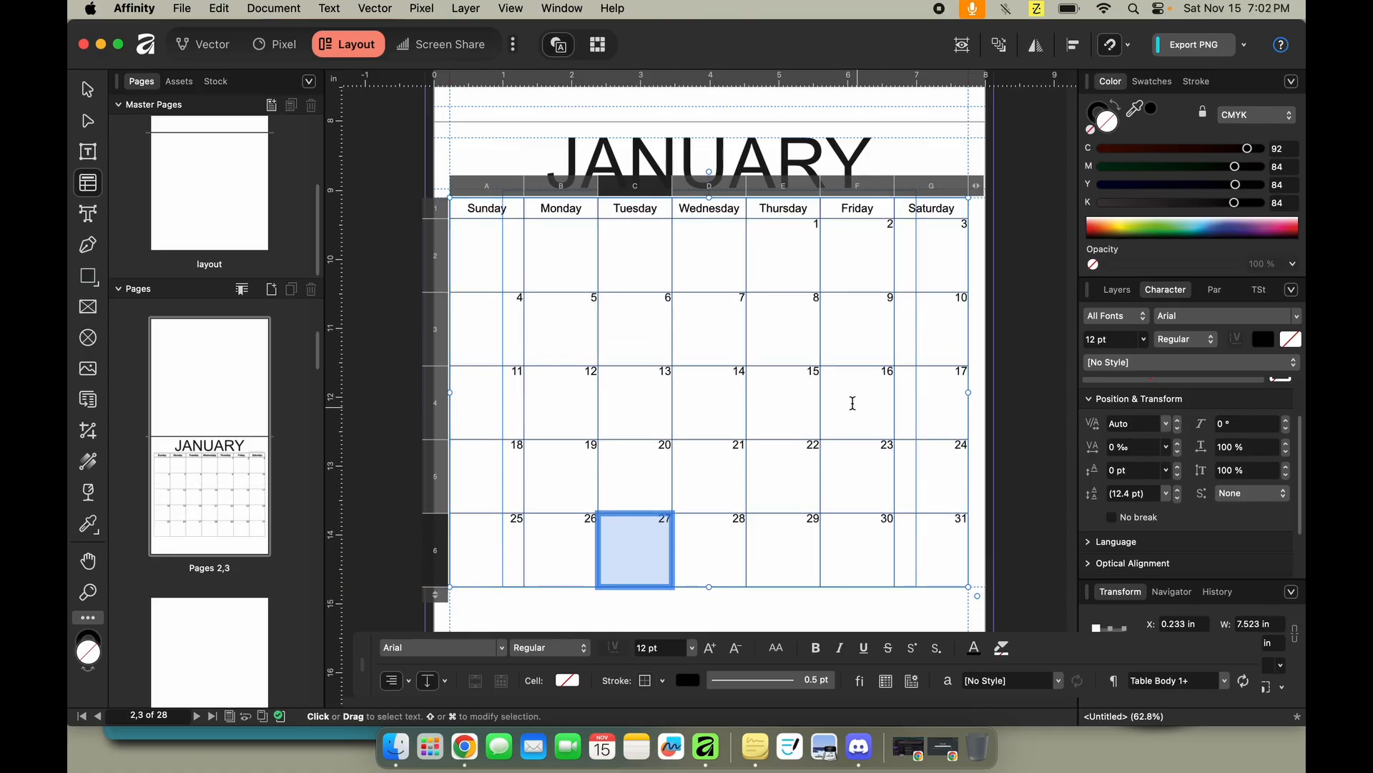
Examine the January spread with the guides hidden and shown, checking the table's fit and spacing.
key("super+0")
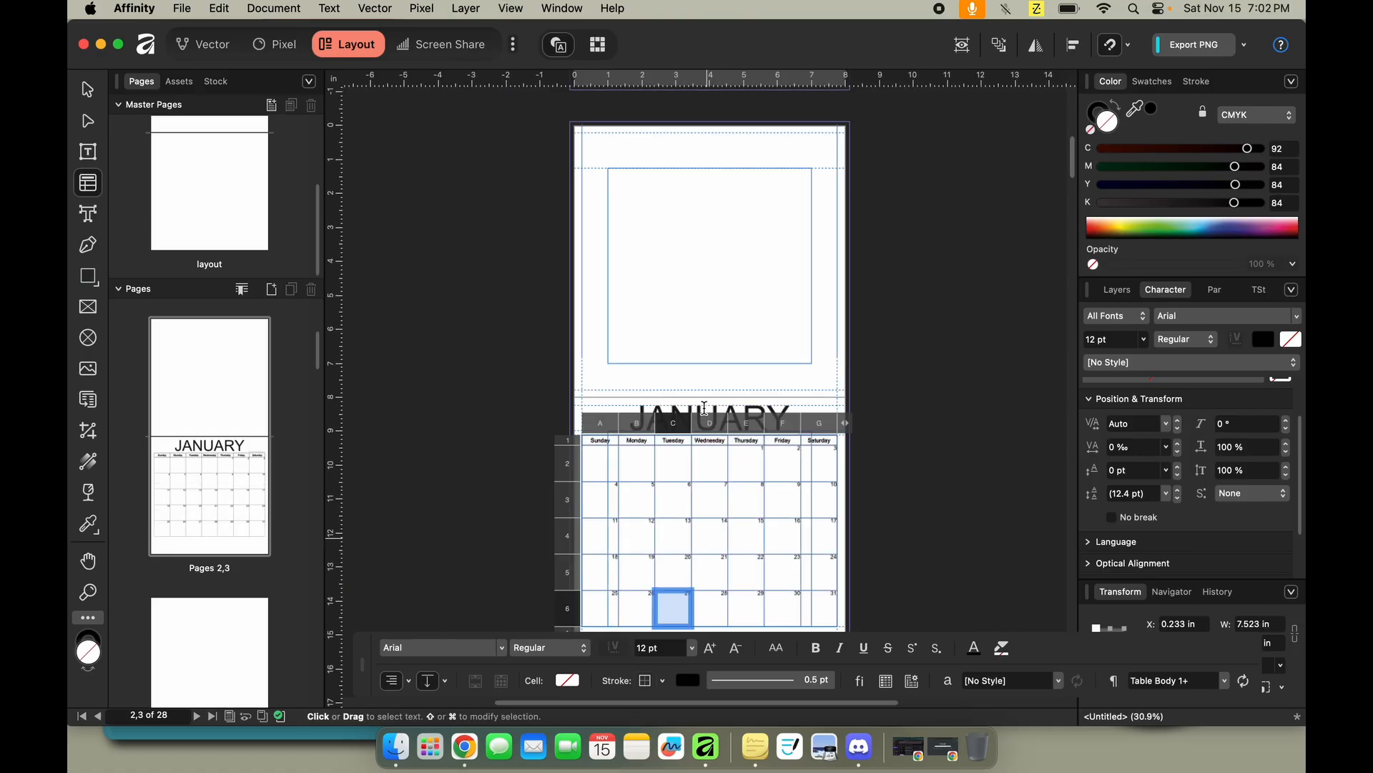
key("ctrl+w")
scroll(704, 408, "down", 4)
key("ctrl+w")
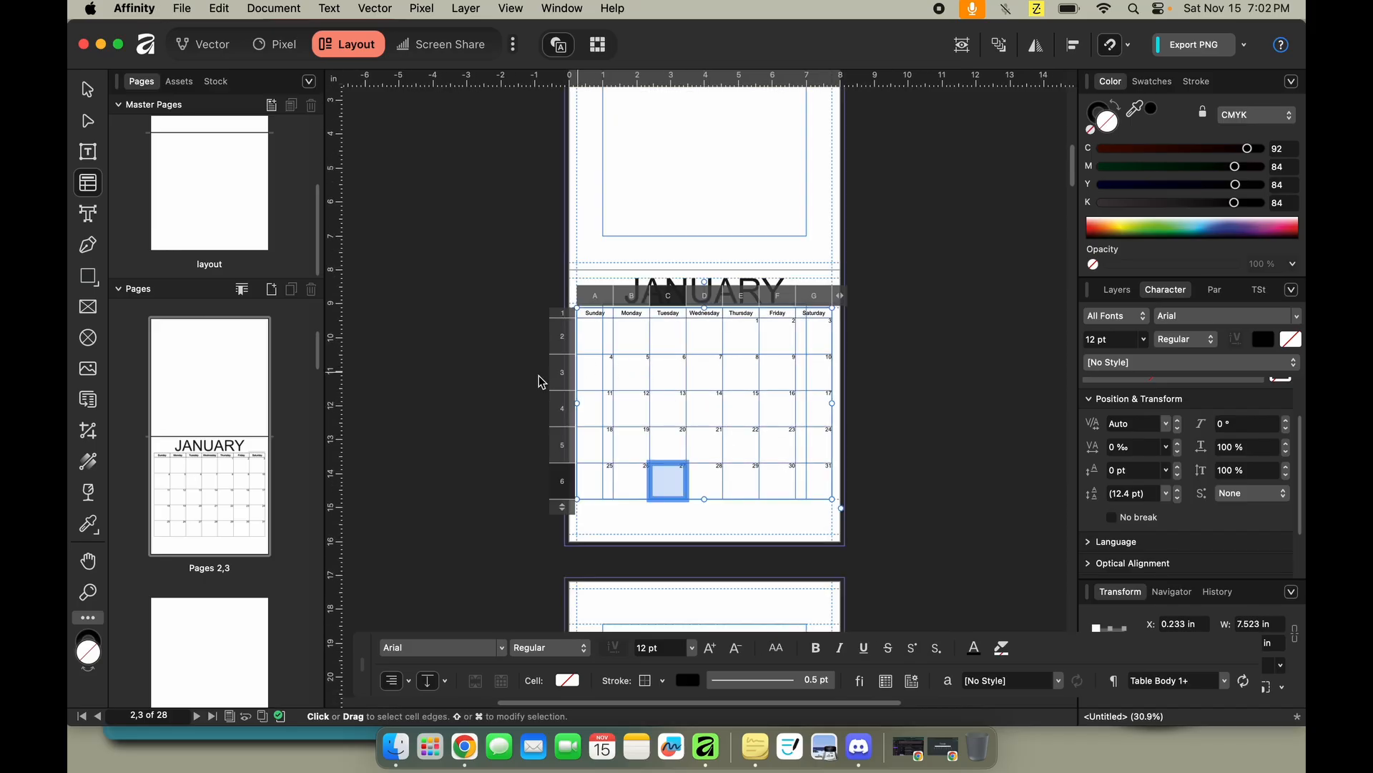
left_click(429, 366)
scroll(429, 362, "up", 5)
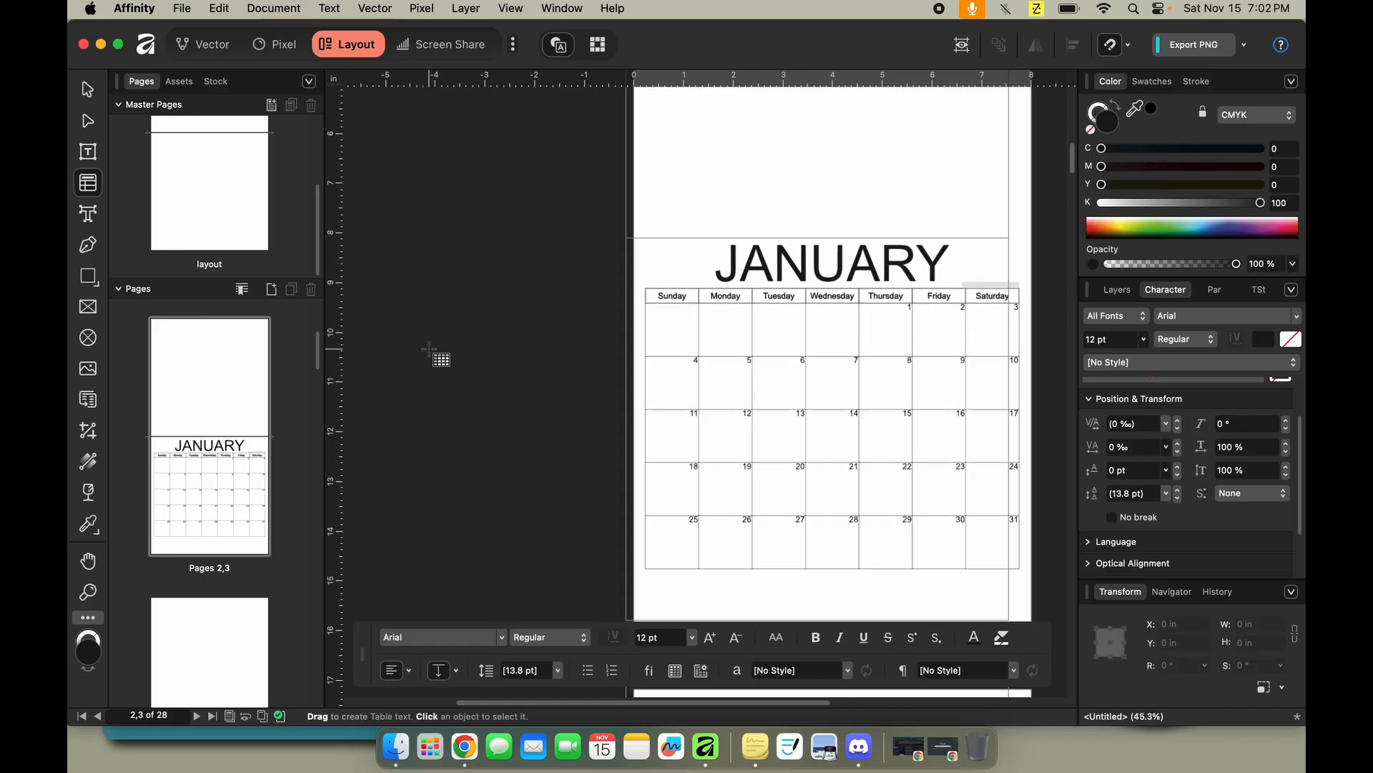
scroll(404, 411, "right", 5)
scroll(404, 414, "down", 3)
scroll(404, 415, "right", 3)
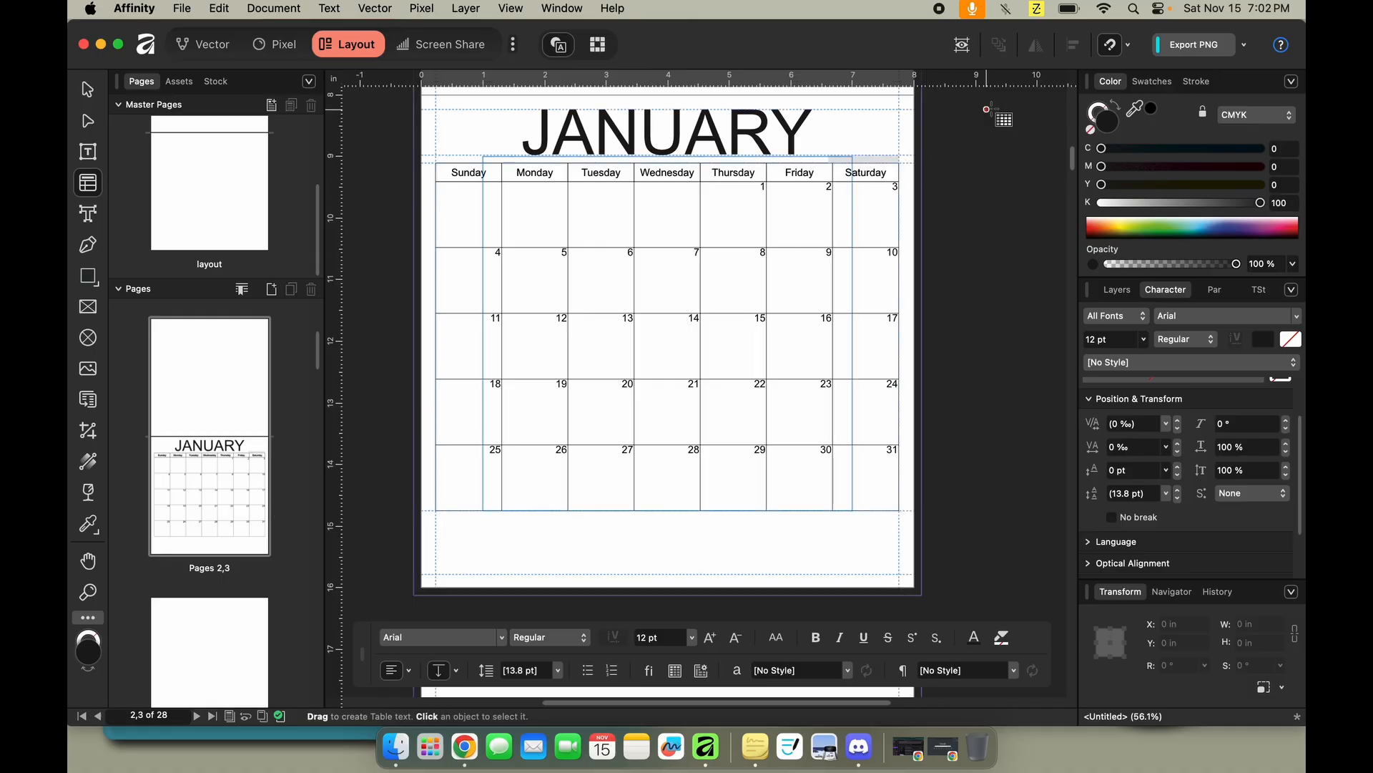
Delete the leftover spacer rectangle above the January table's Saturday column and preview the page without guides.
left_click(883, 167)
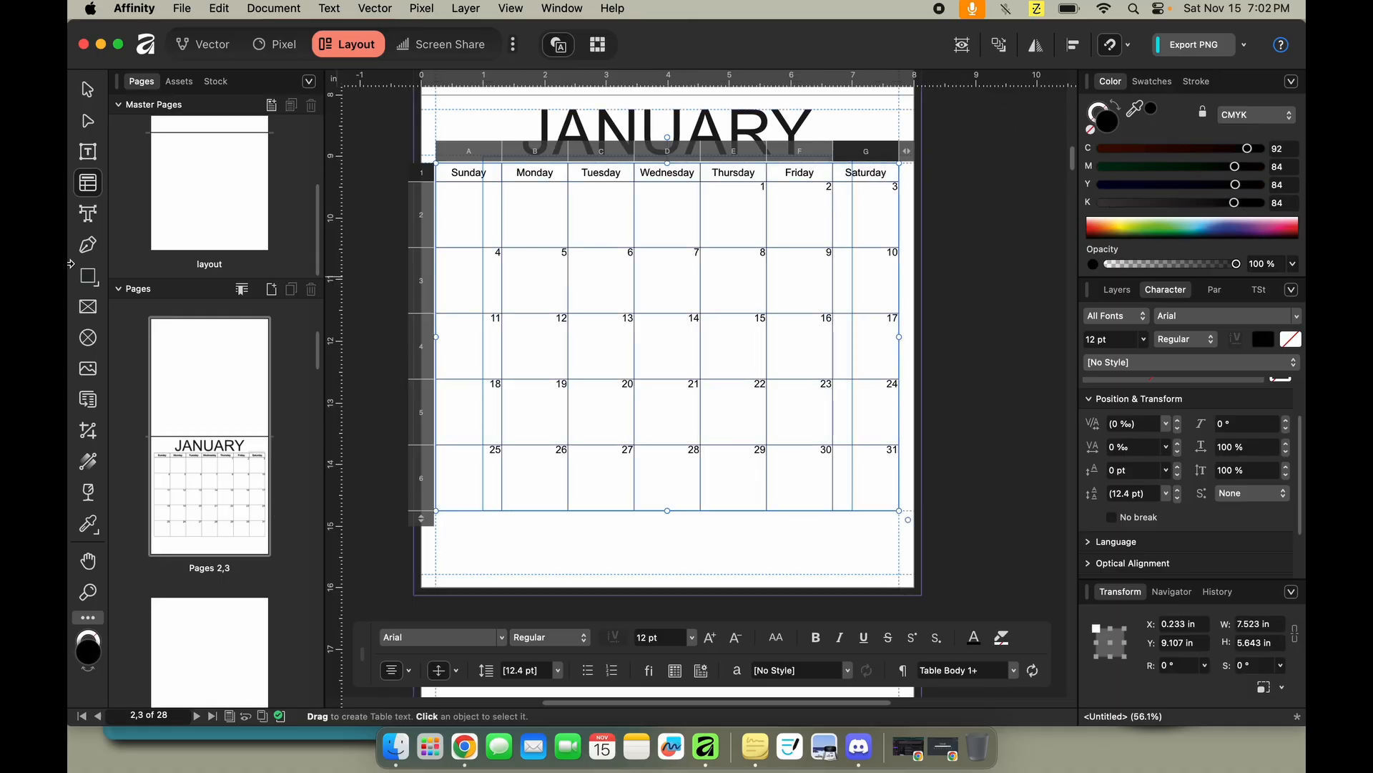
left_click(98, 128)
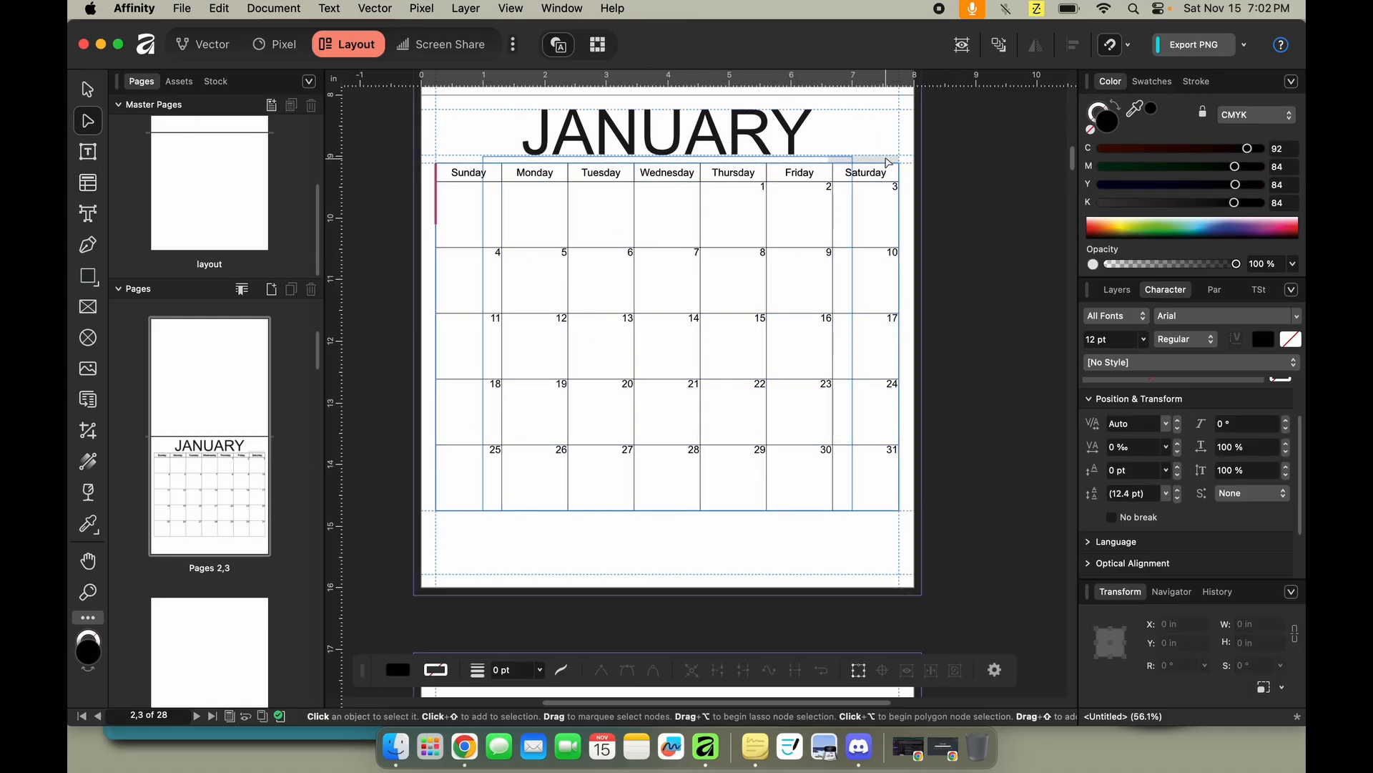
left_click(888, 163)
key("Escape")
left_click(971, 48)
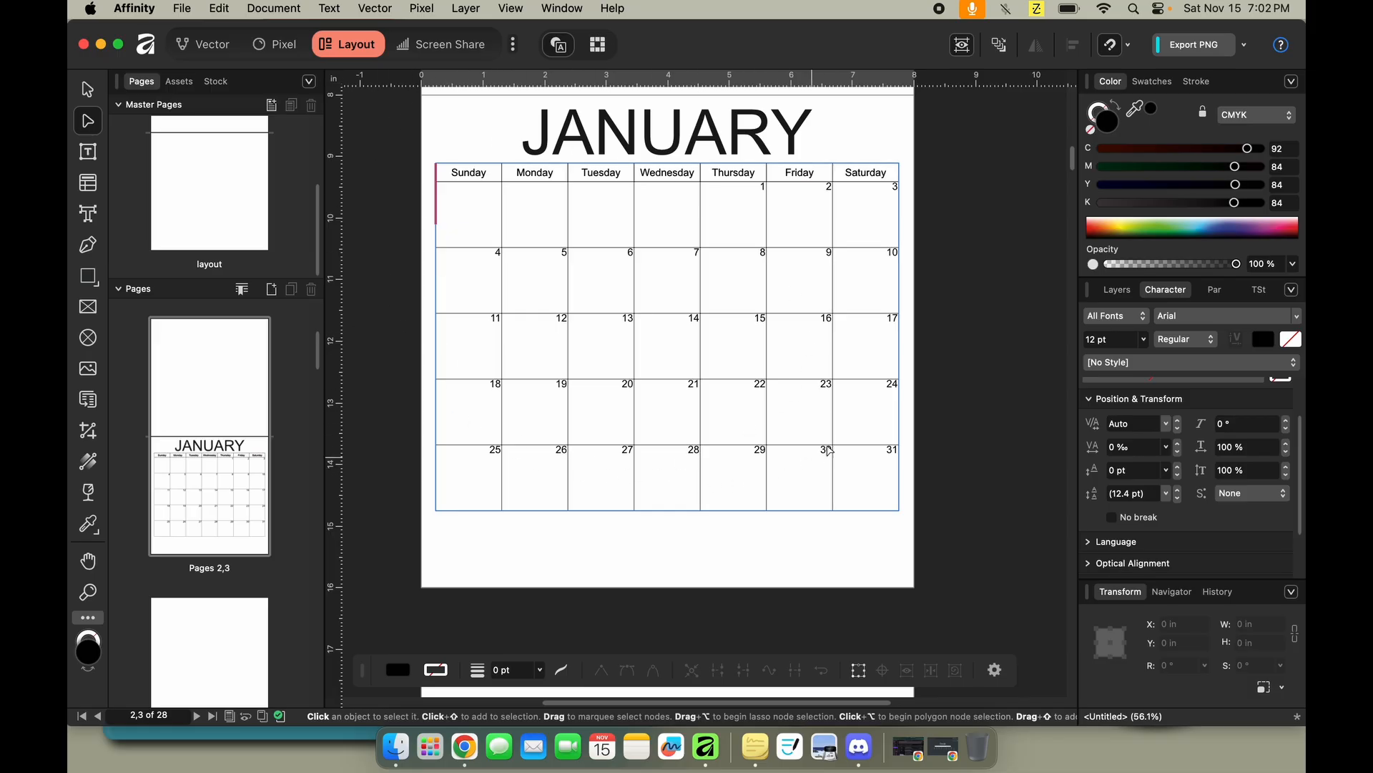
Go to the Pages 4,5 spread, ready the Table tool and turn off the preview to show the guides.
scroll(284, 476, "down", 5)
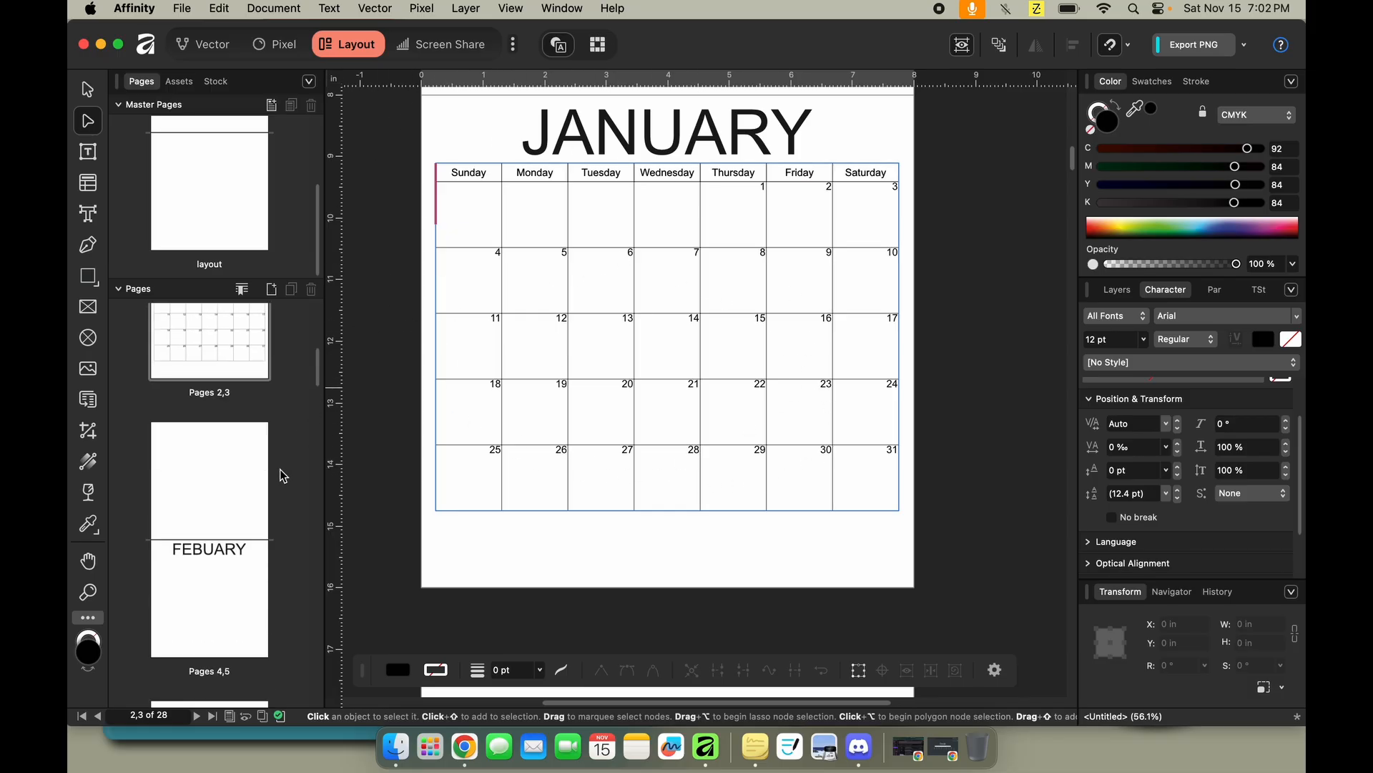
left_click(208, 512)
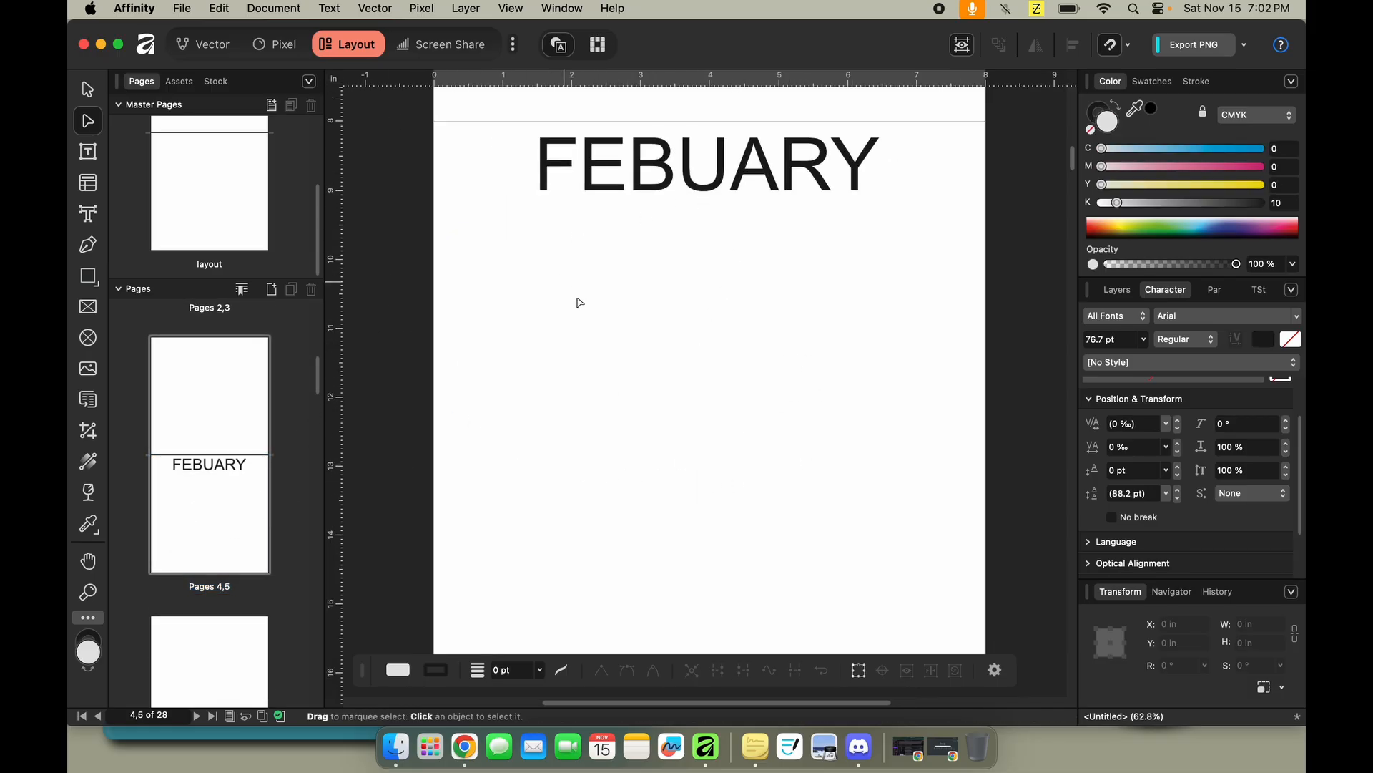
left_click(89, 184)
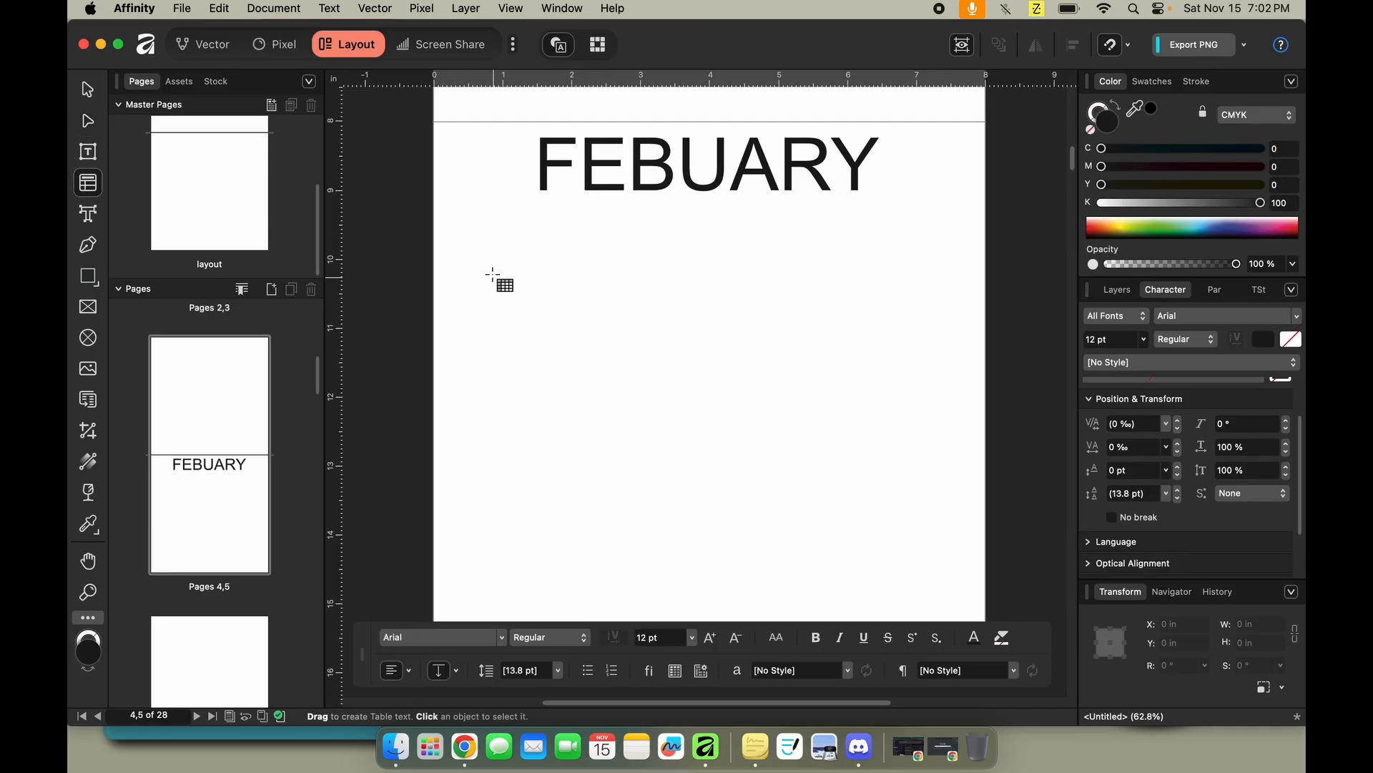
left_click(953, 53)
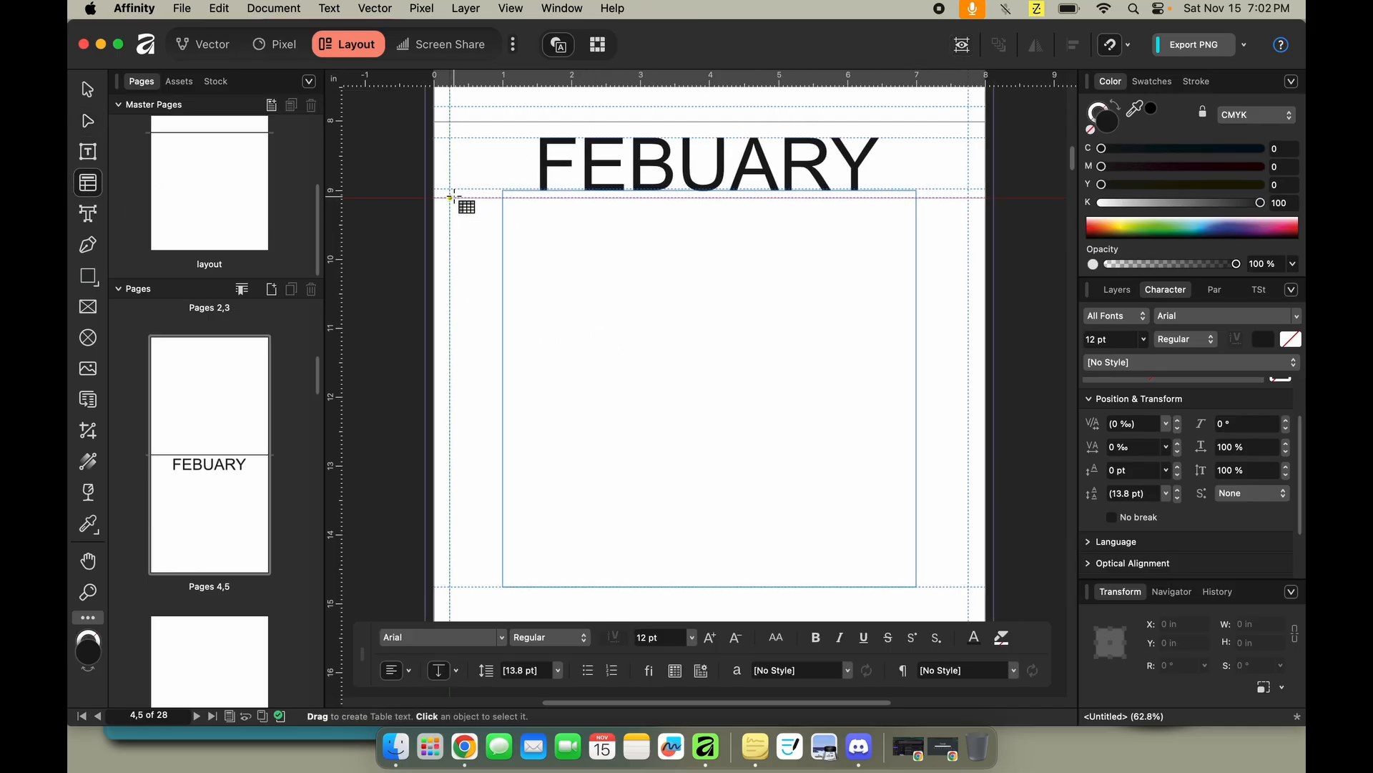
Draw a seven-column table about 7.52 in wide under the FEBUARY heading and stretch it down to the bottom guide, about 5.64 in high.
left_click_drag(452, 196, 969, 320)
scroll(744, 294, "down", 3)
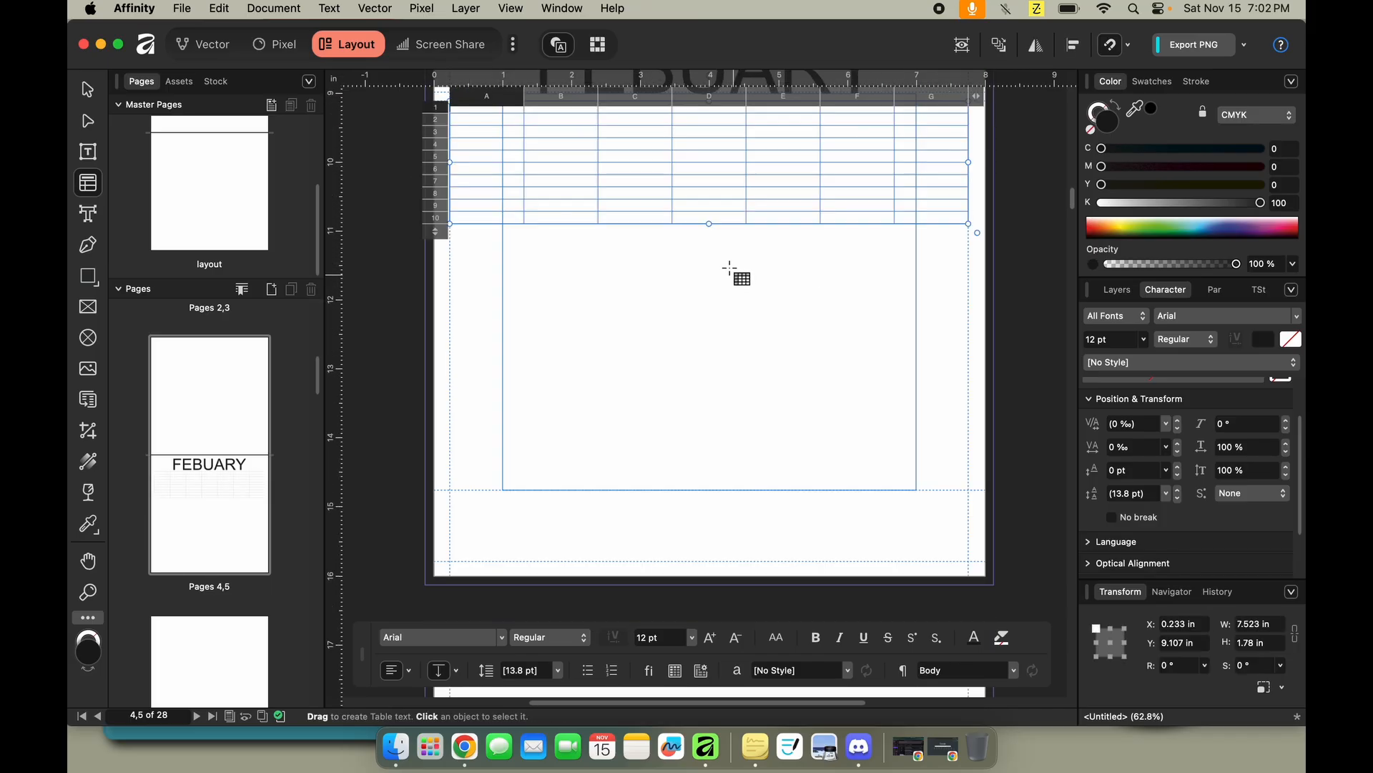
left_click_drag(708, 224, 837, 492)
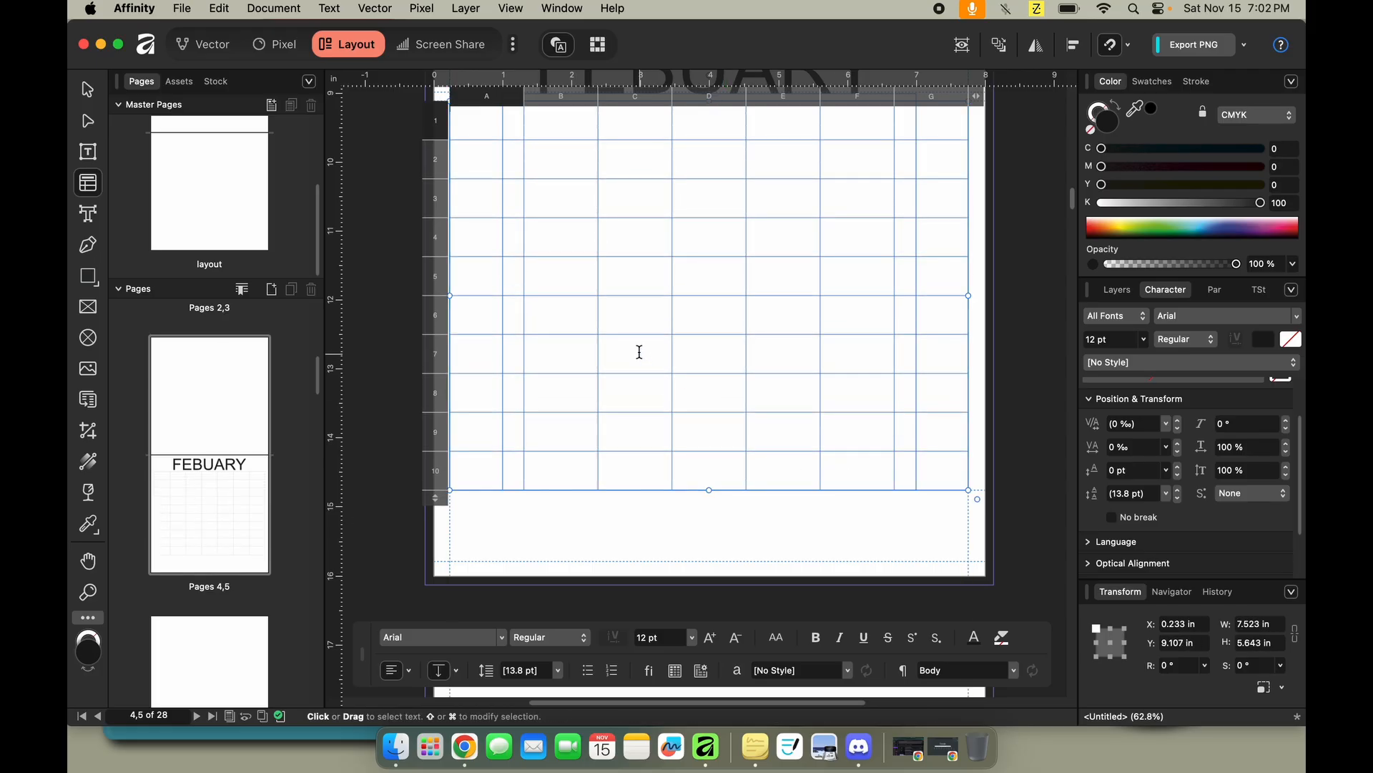
scroll(638, 351, "up", 3)
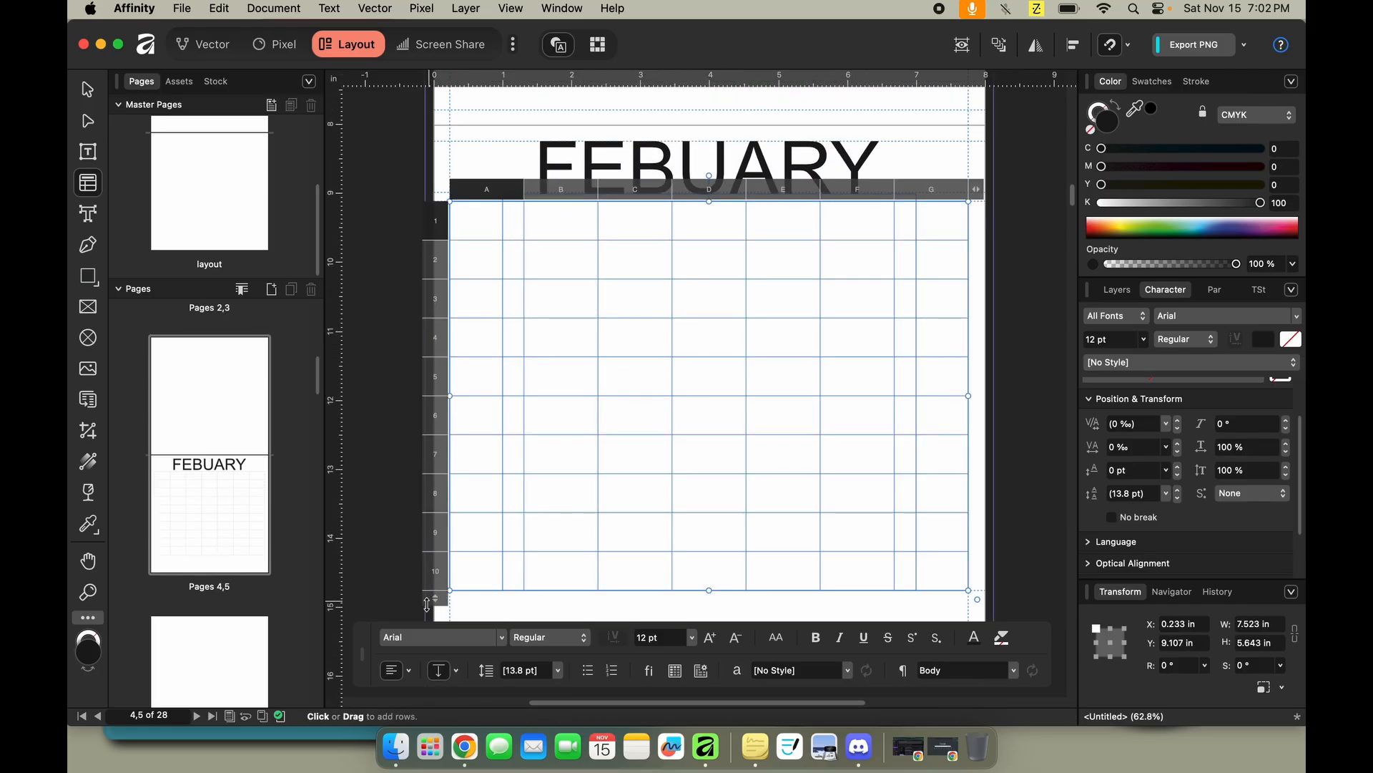
Fill the FEBUARY table with the dates 1 to 31, seven per row, and trim it to five rows.
left_click_drag(439, 603, 435, 474)
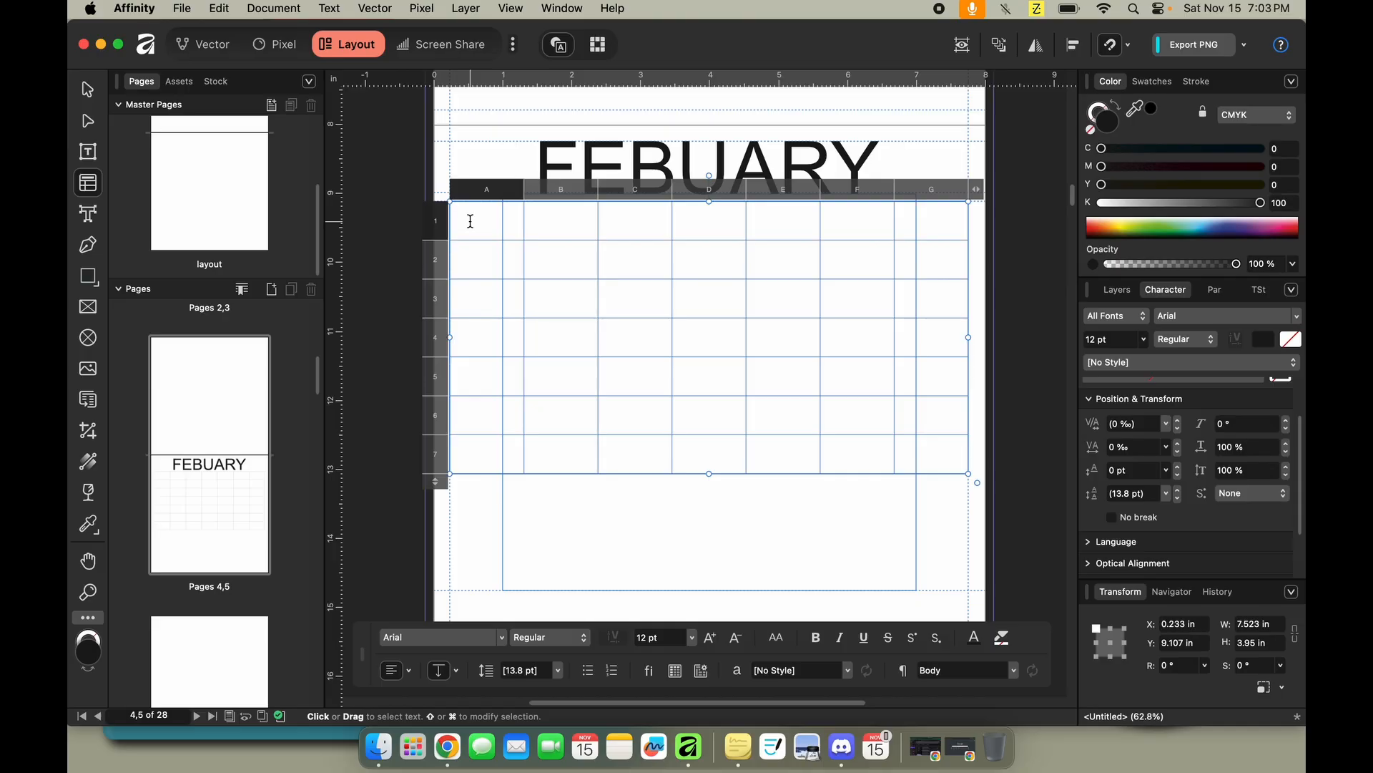
key("Tab")
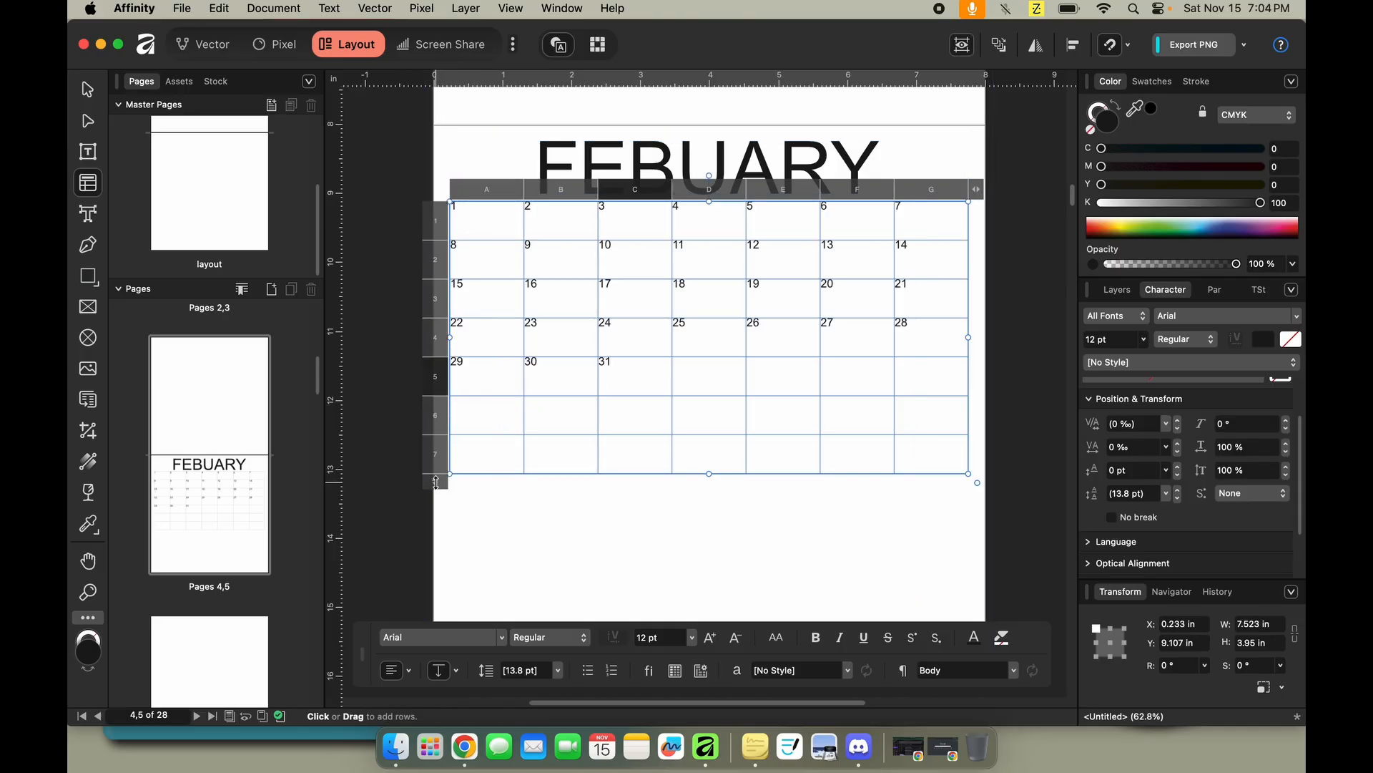
left_click_drag(436, 483, 448, 377)
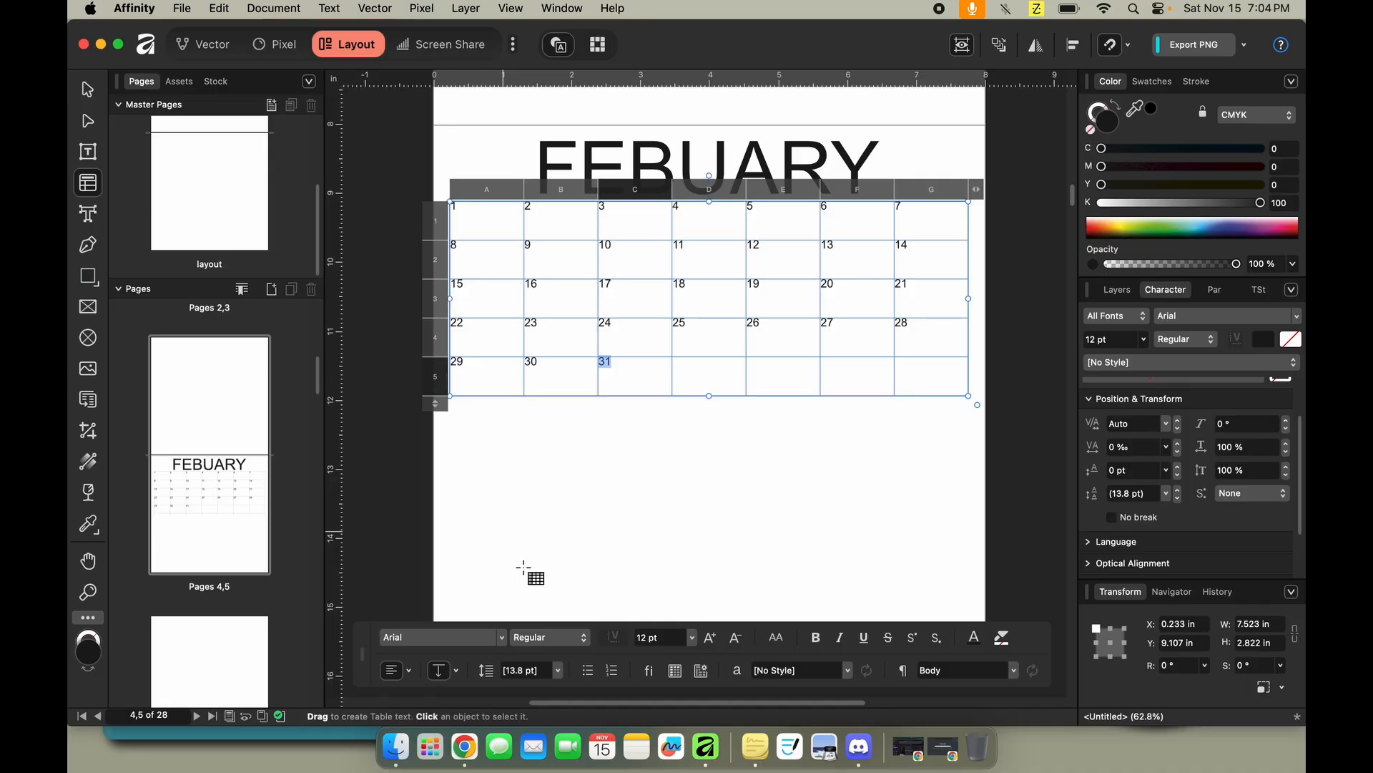
left_click(534, 529)
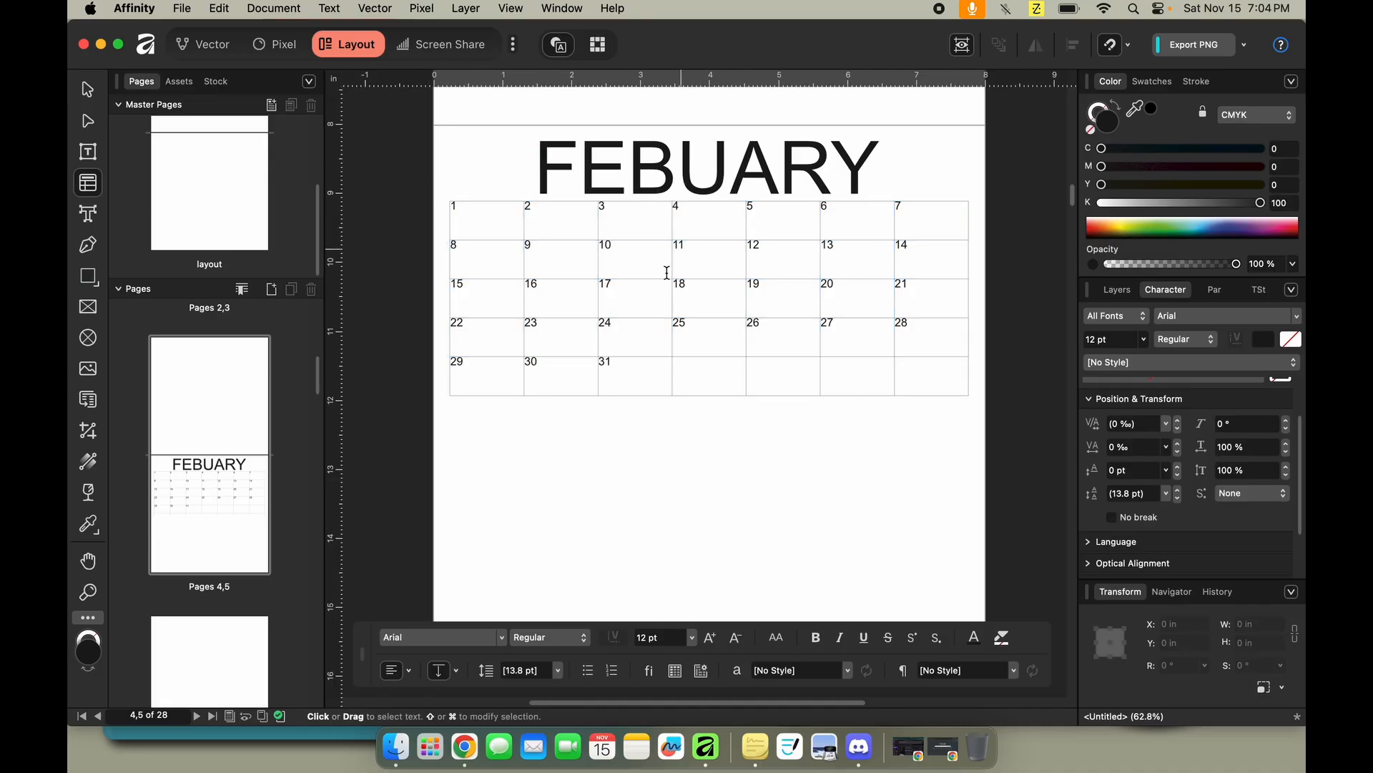
Select all the cells of the FEBUARY table, columns A to G.
left_click(847, 371)
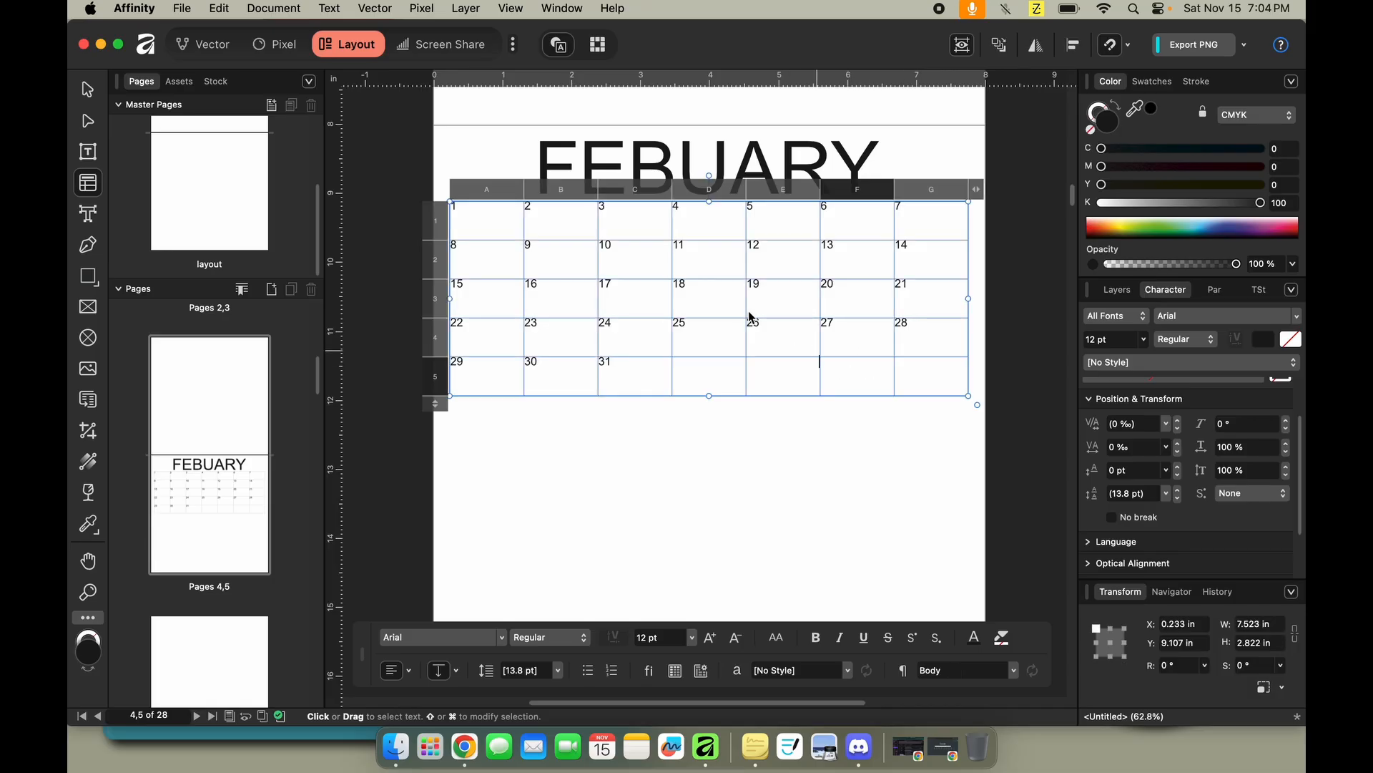
left_click(478, 190)
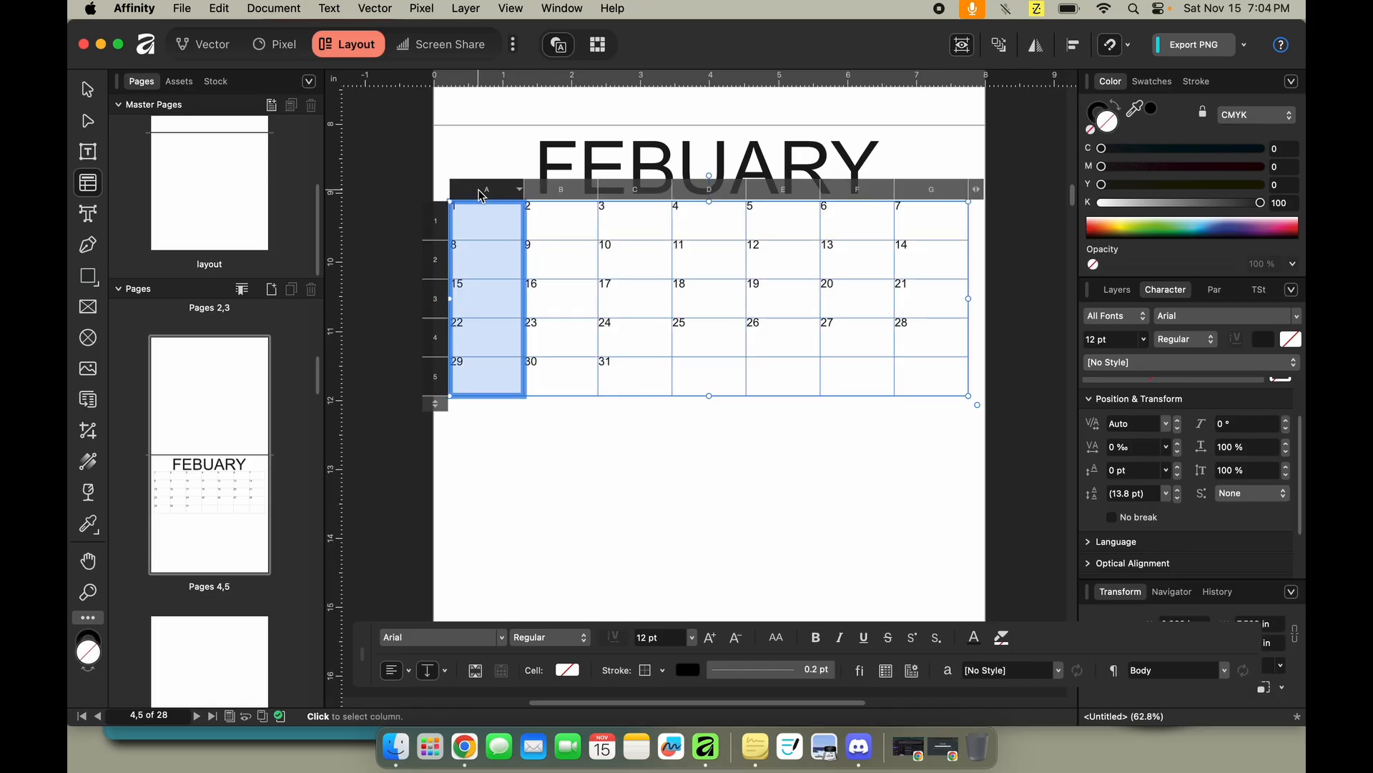
left_click(932, 191)
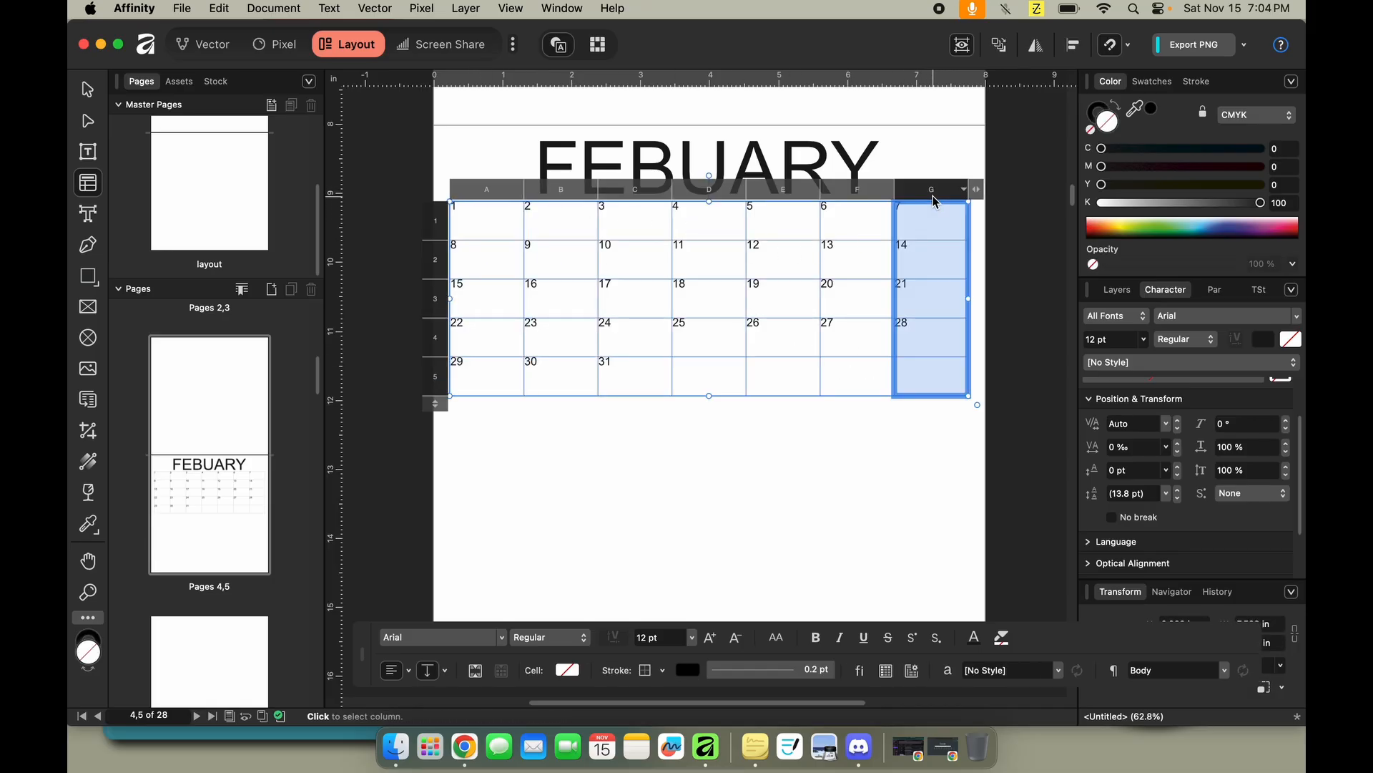
left_click(487, 192, "shift")
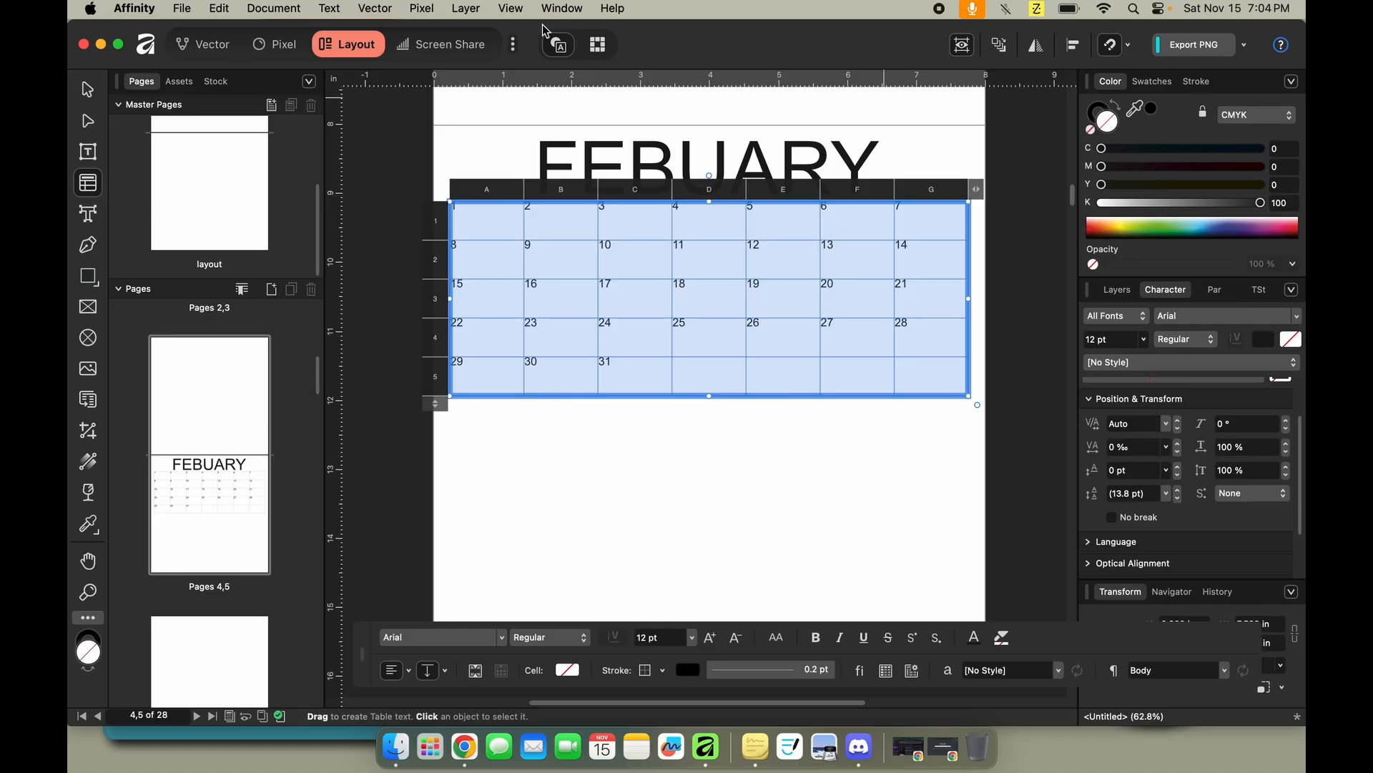
left_click(562, 8)
mouse_move(634, 216)
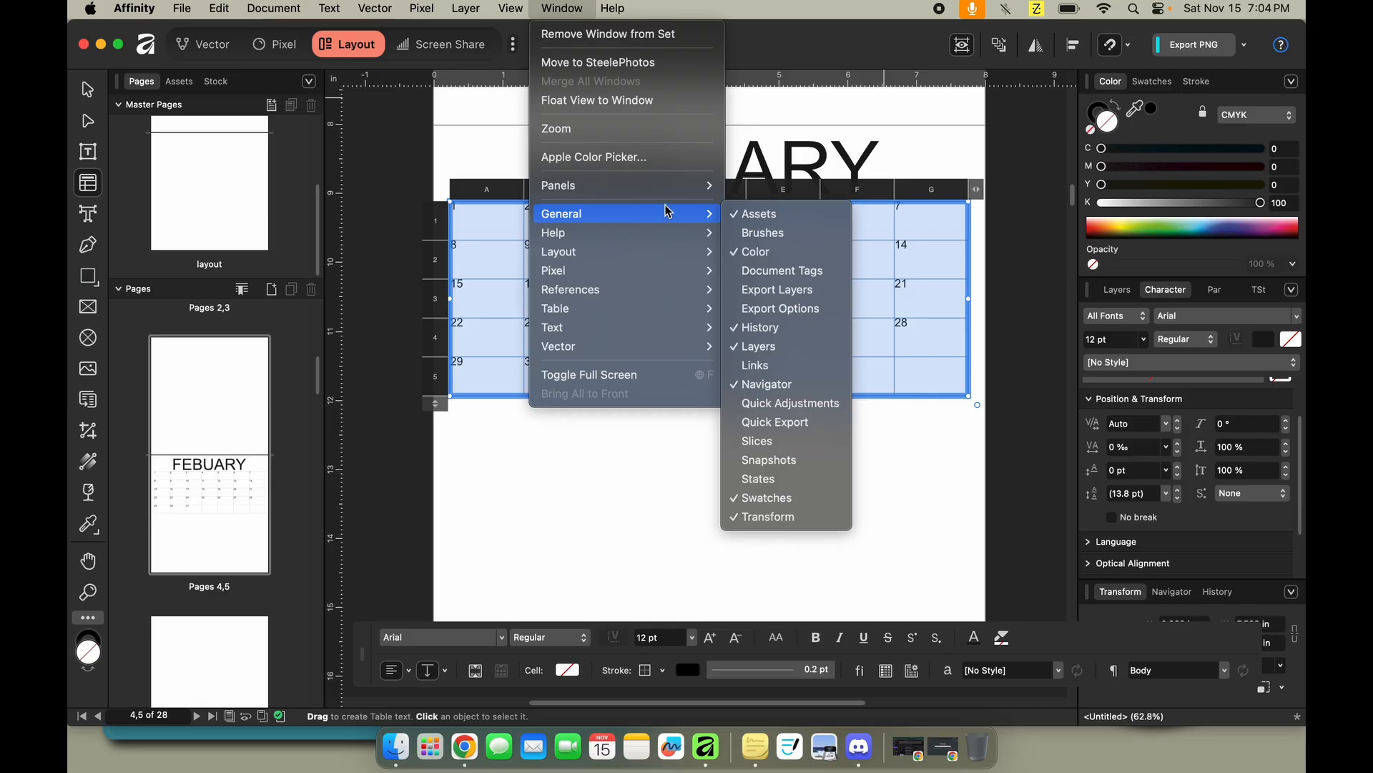
mouse_move(665, 235)
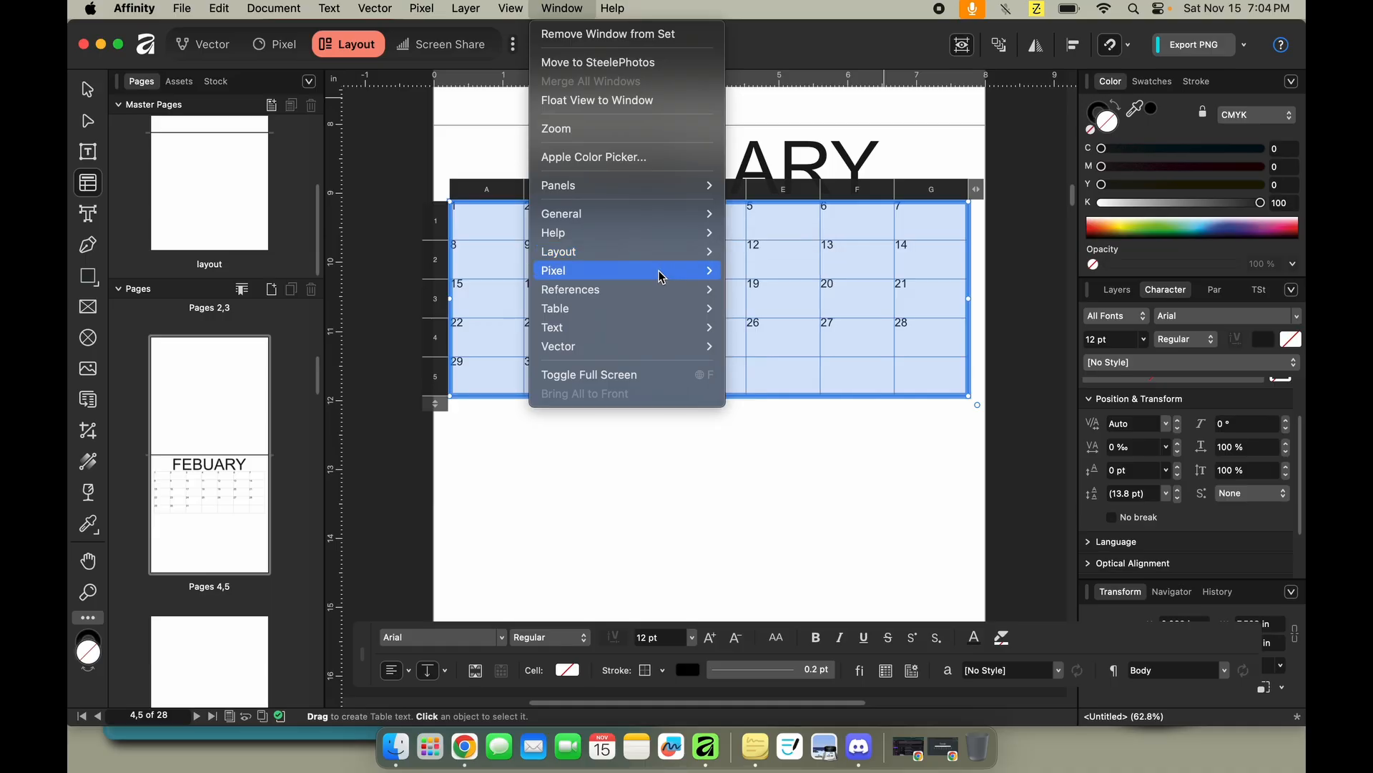
mouse_move(661, 279)
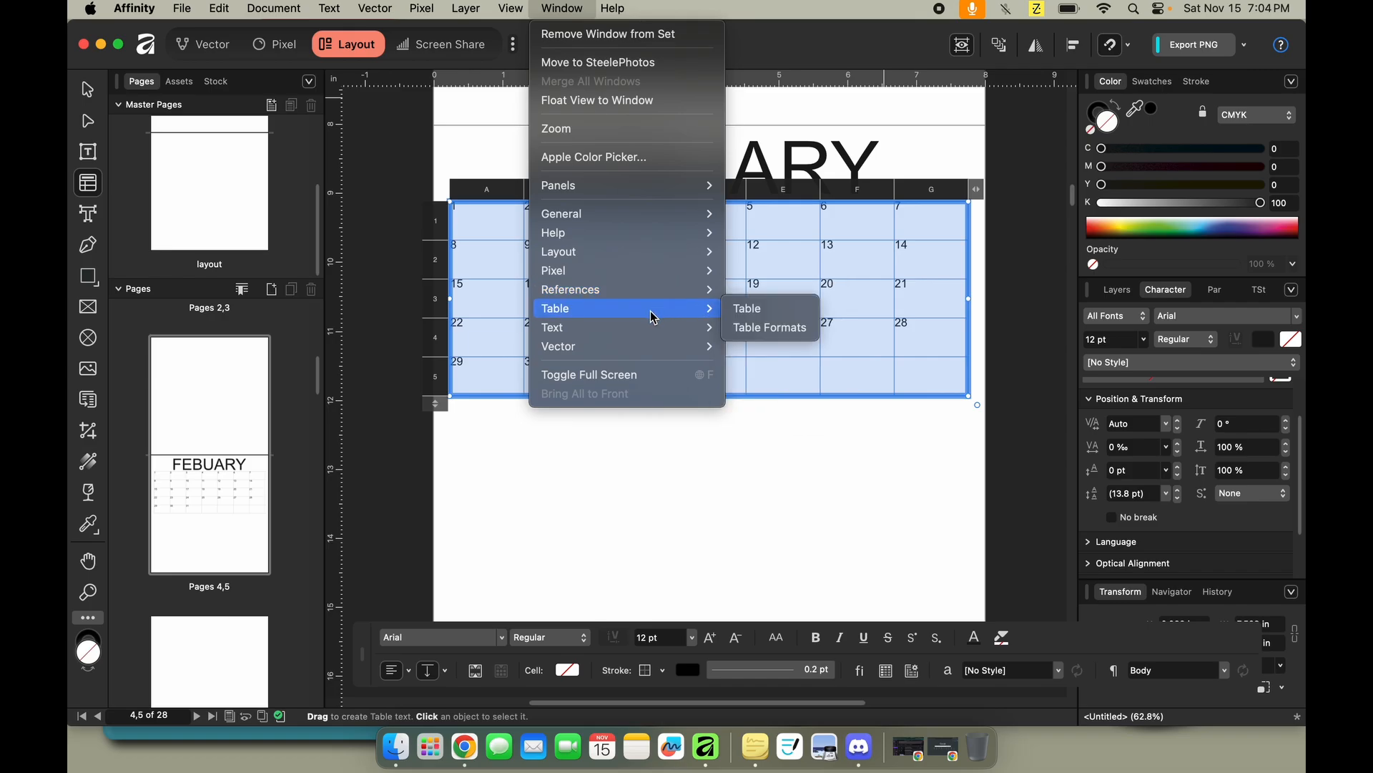
left_click(768, 328)
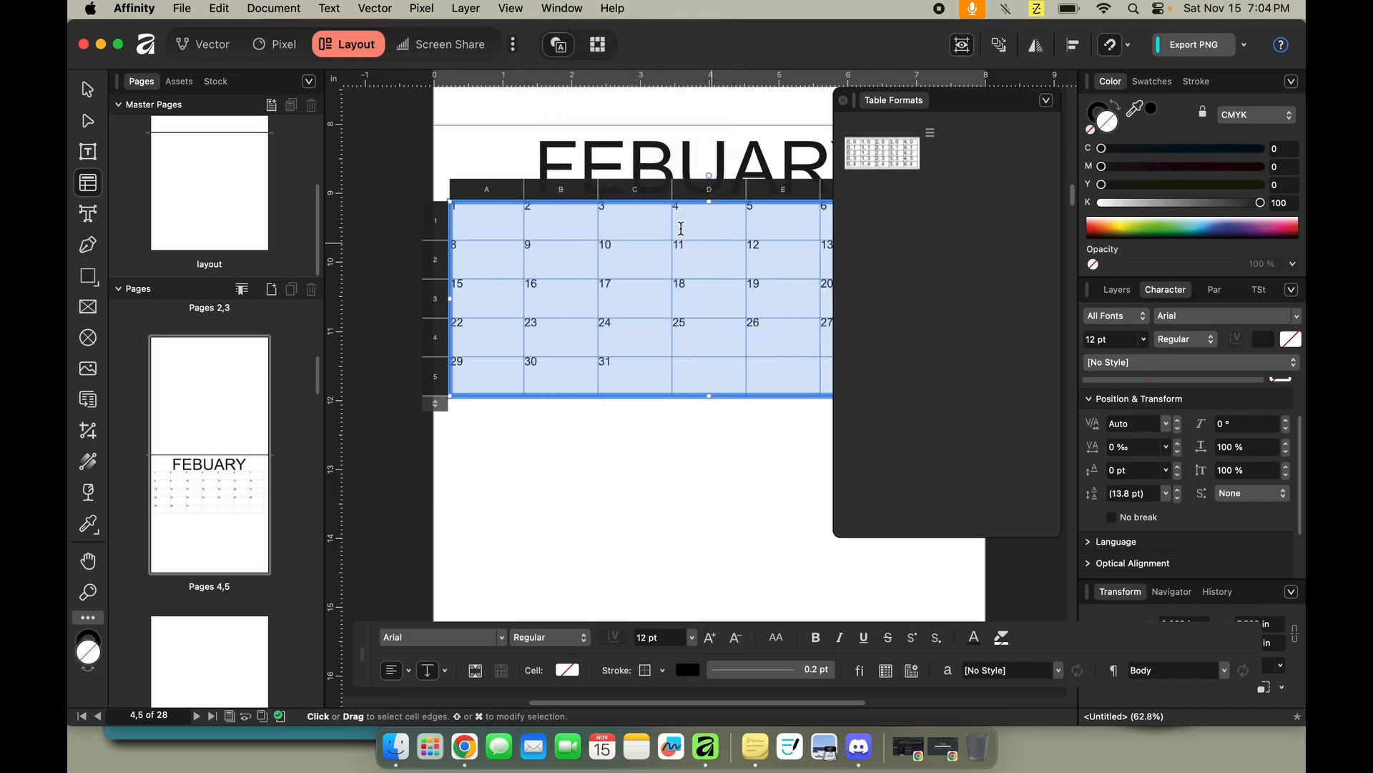
left_click(845, 102)
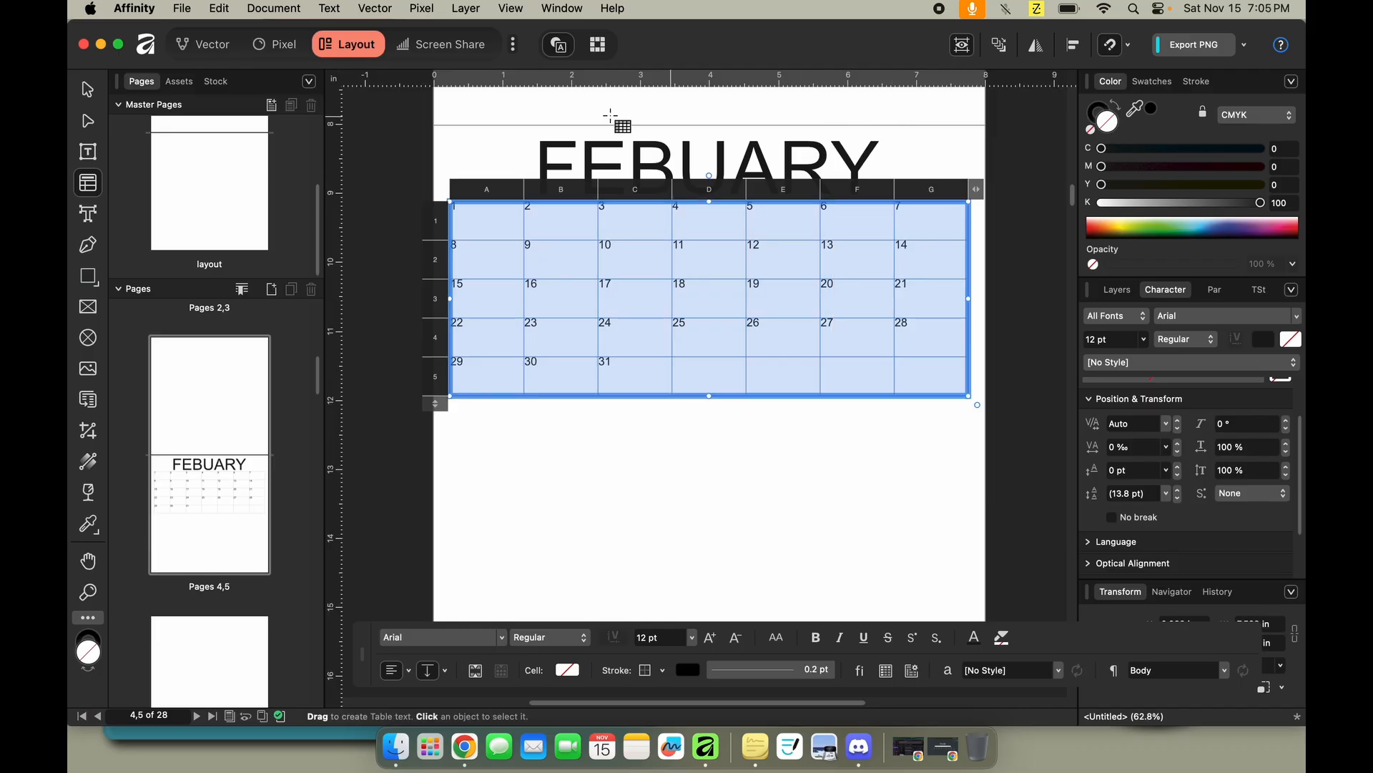
left_click(562, 7)
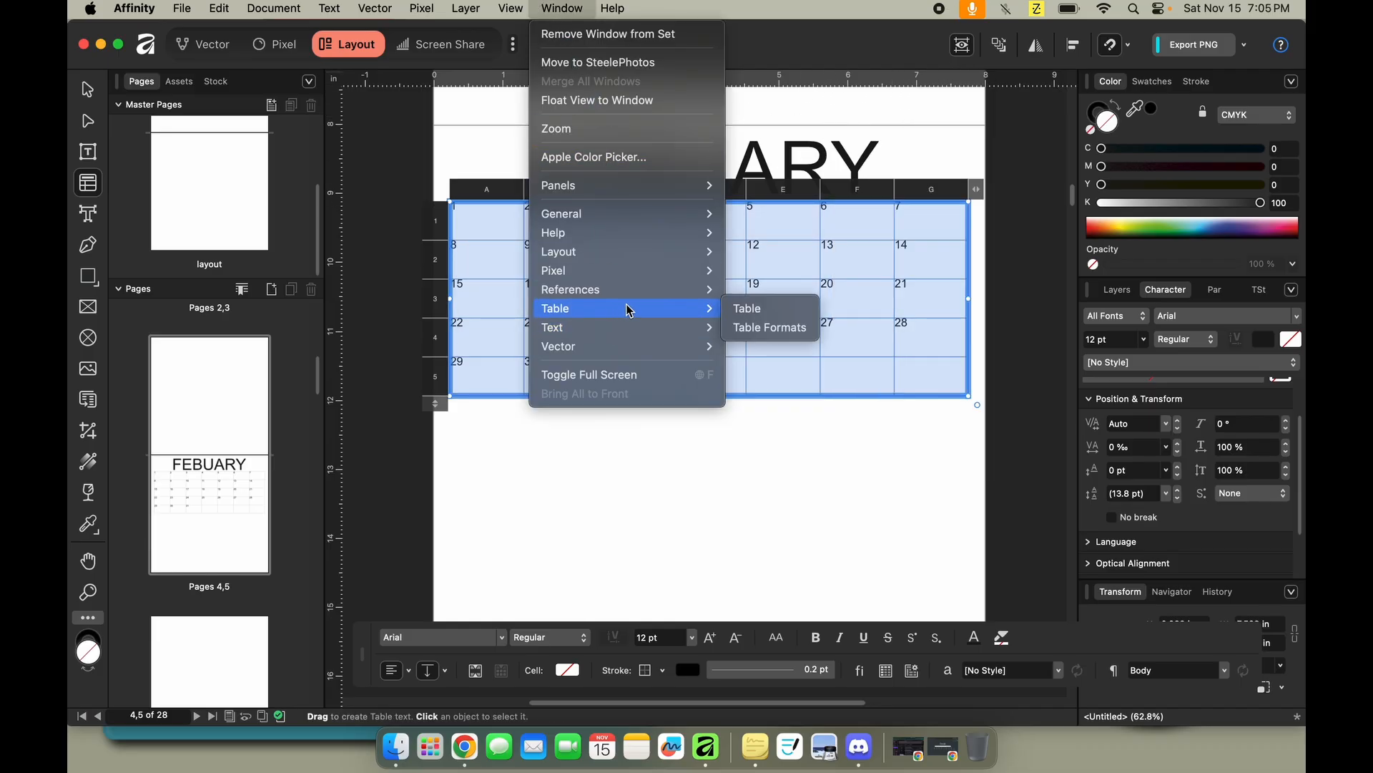
left_click(799, 328)
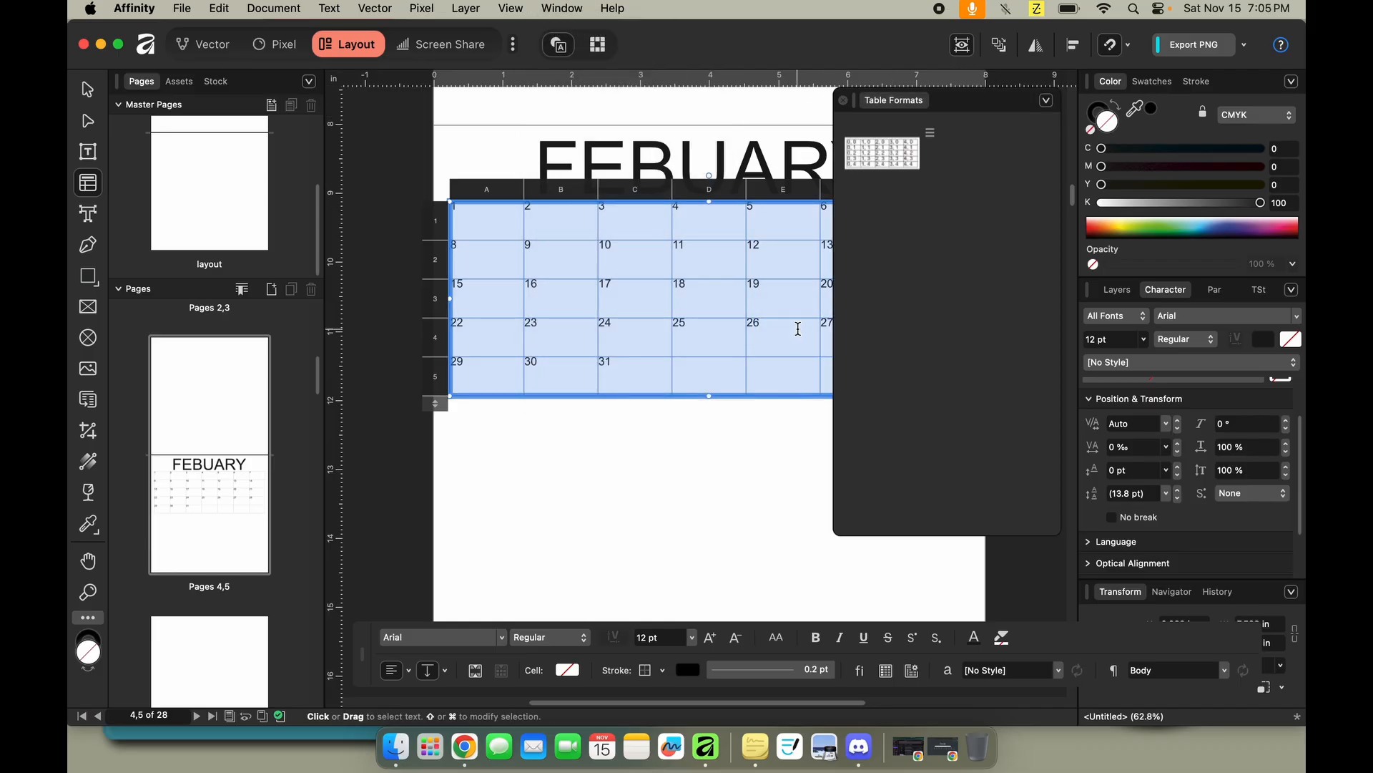
left_click(844, 101)
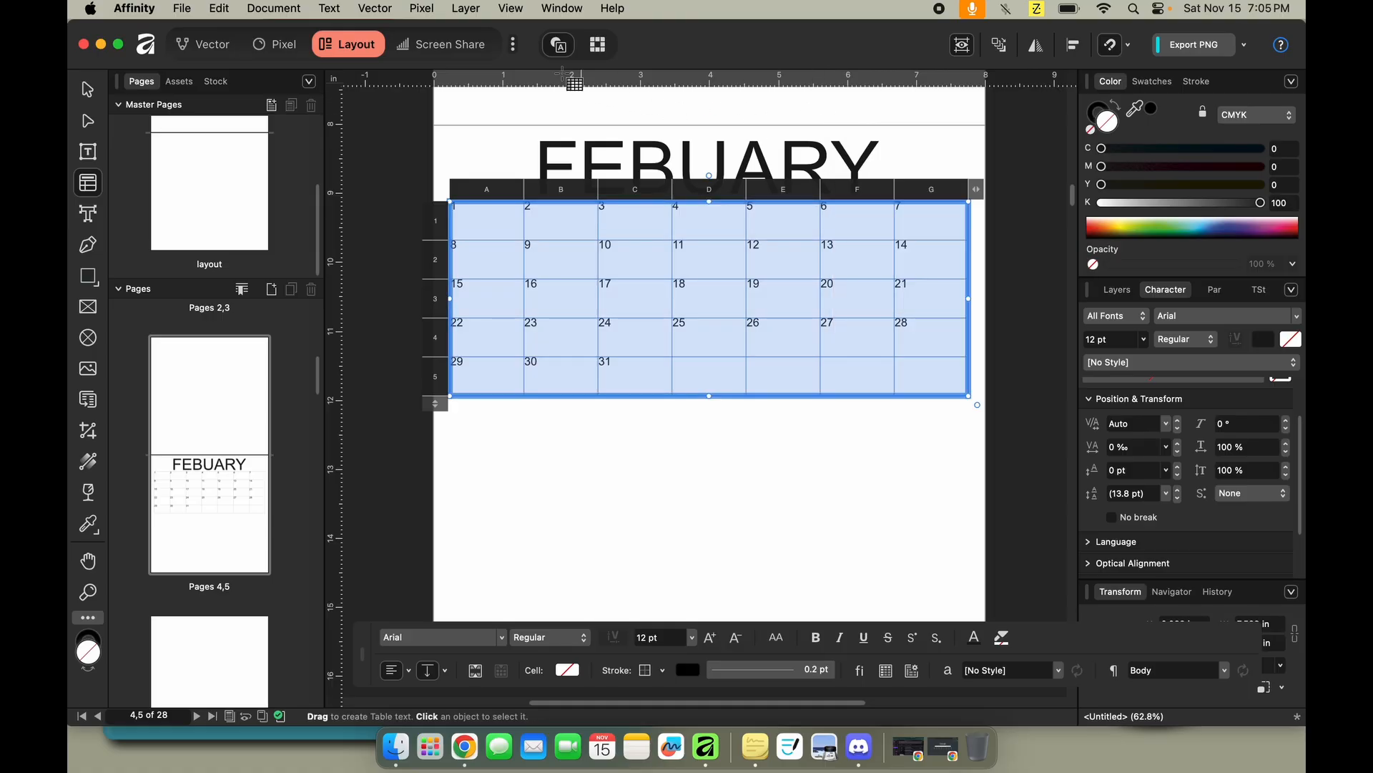
Open the table settings, place them below the FEBUARY table and bring up the rotation and vertical position options.
left_click(561, 8)
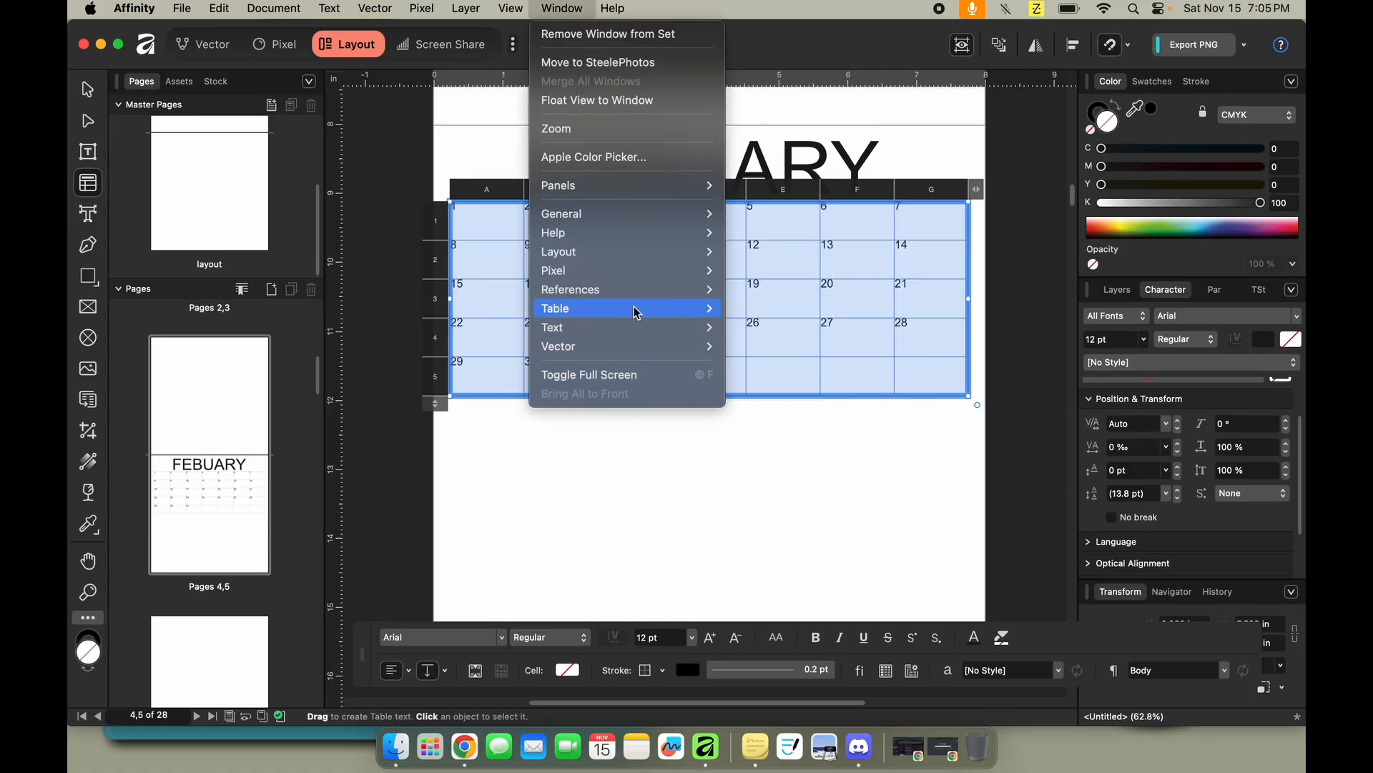
left_click(750, 309)
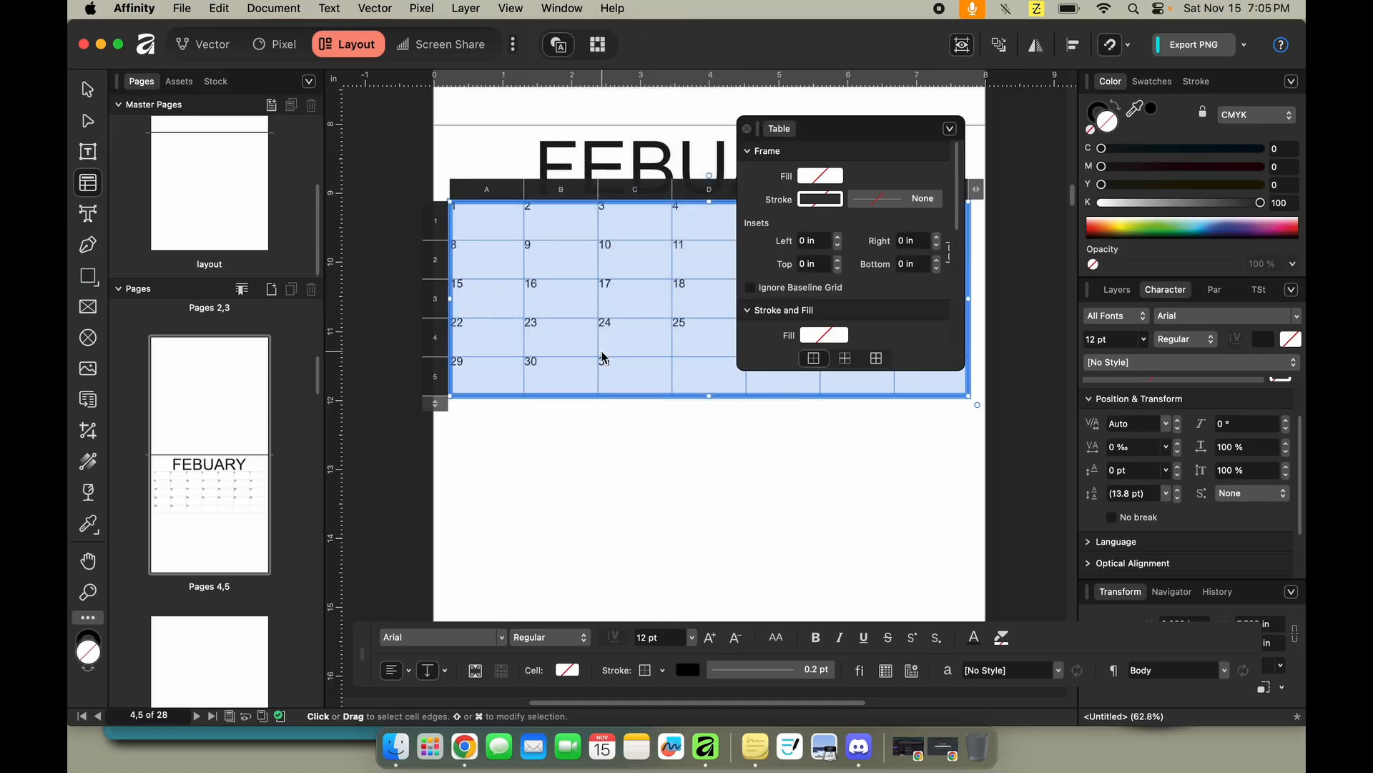
left_click(909, 121)
mouse_move(908, 122)
left_mouse_down()
mouse_move(1115, 82)
mouse_move(1023, 129)
mouse_move(932, 129)
left_mouse_up()
left_click_drag(935, 108, 642, 412)
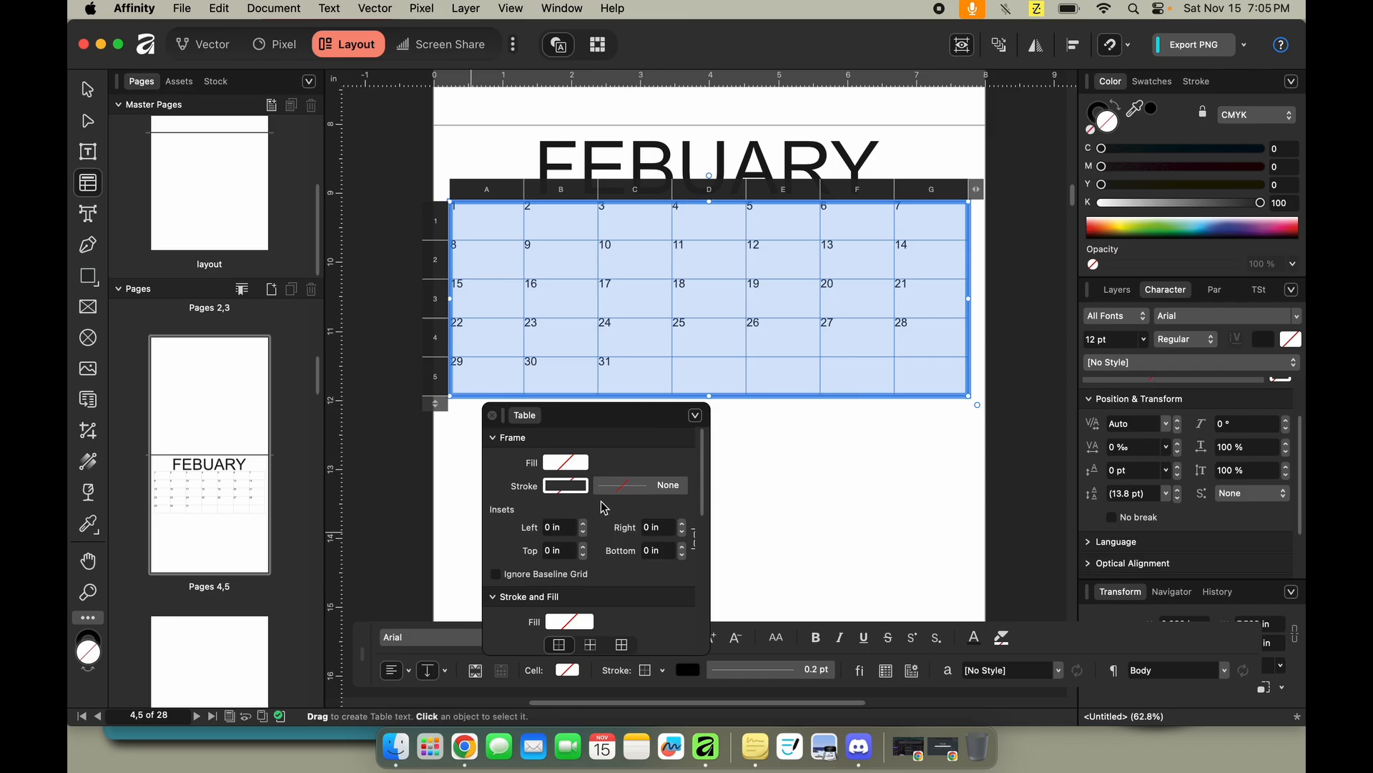
left_click_drag(704, 495, 705, 636)
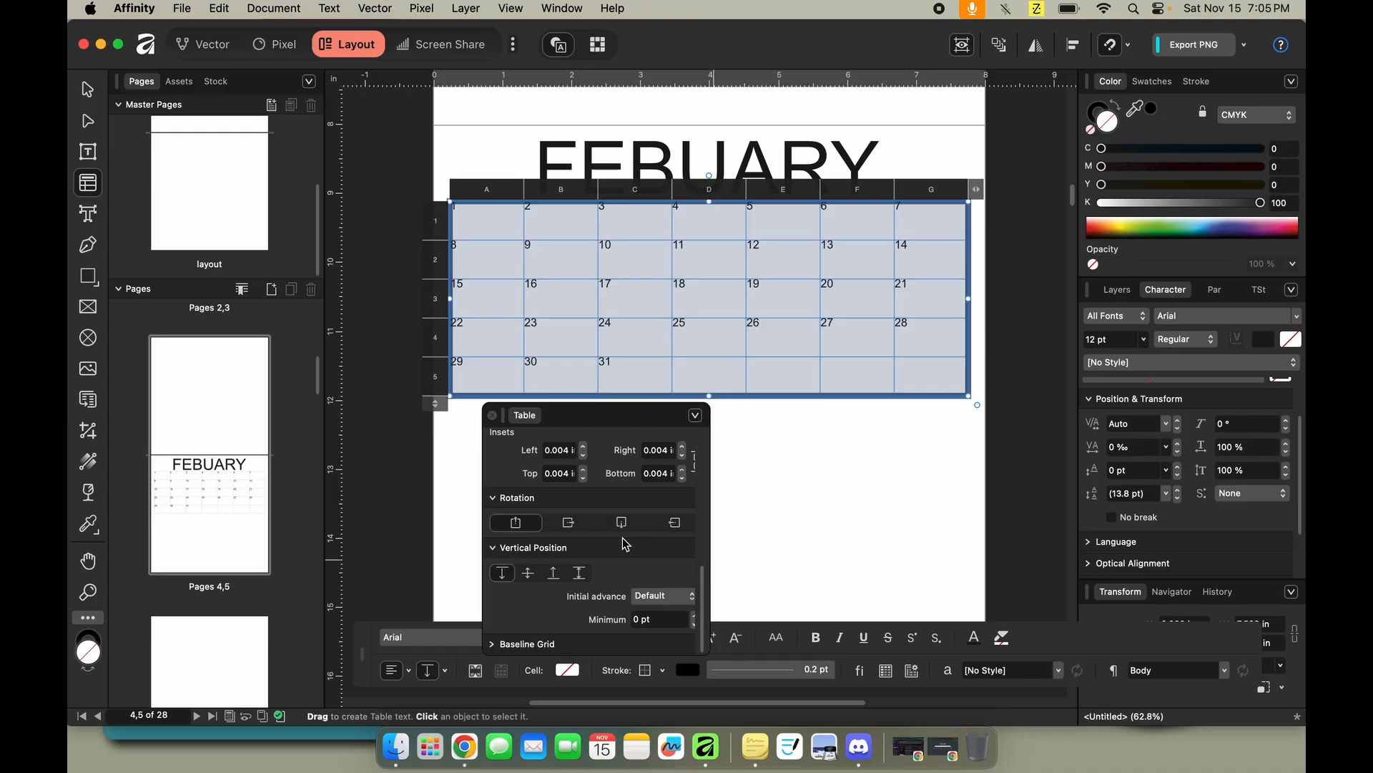
Try both sideways text rotations on the selected date cells and return the text to upright.
left_click(566, 524)
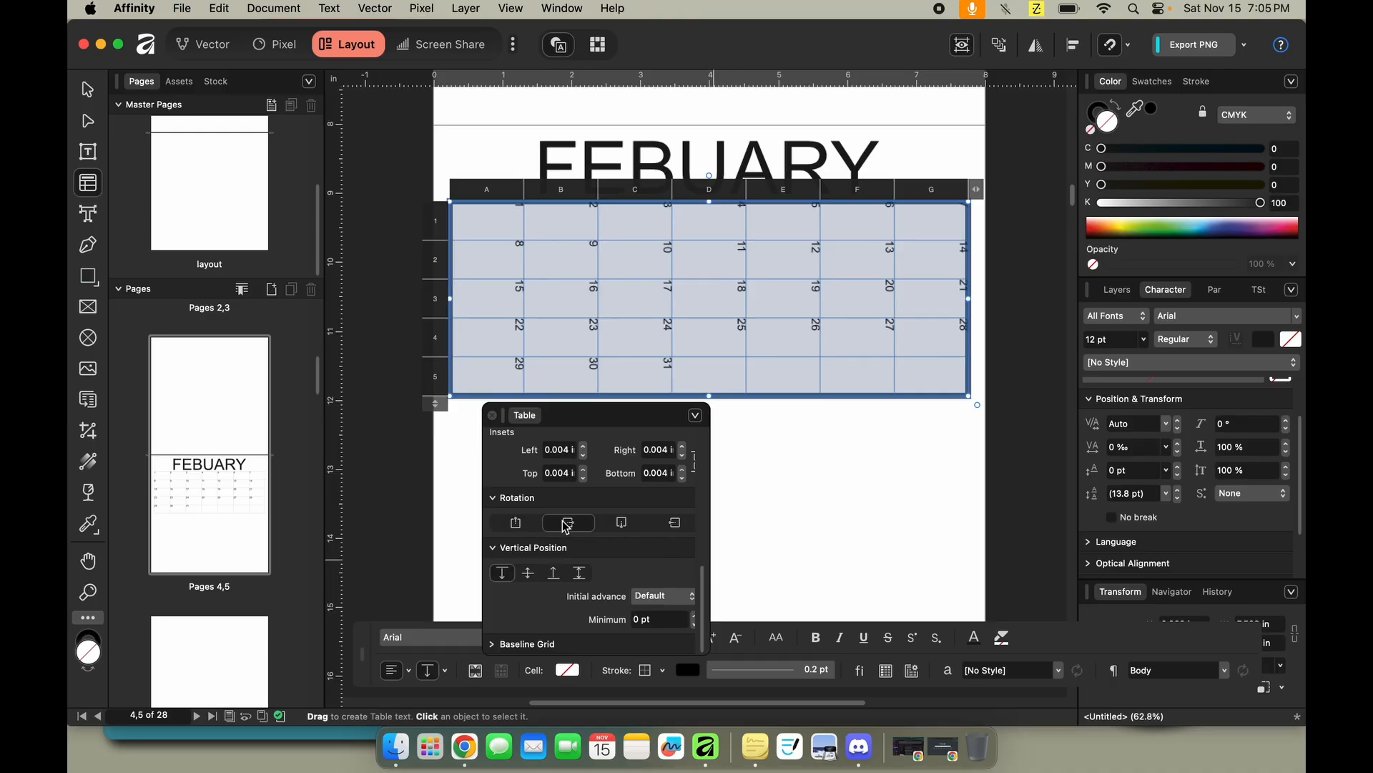
left_click(515, 523)
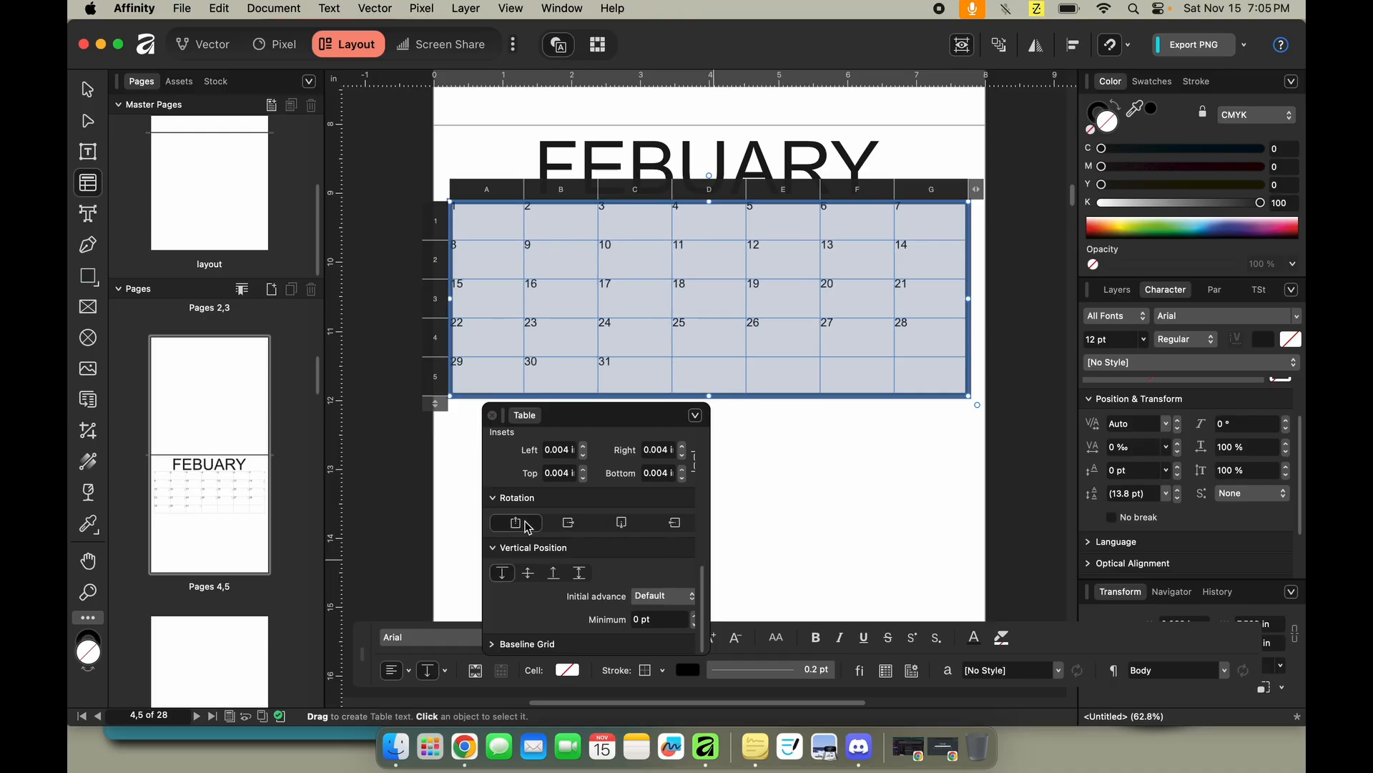
left_click(676, 525)
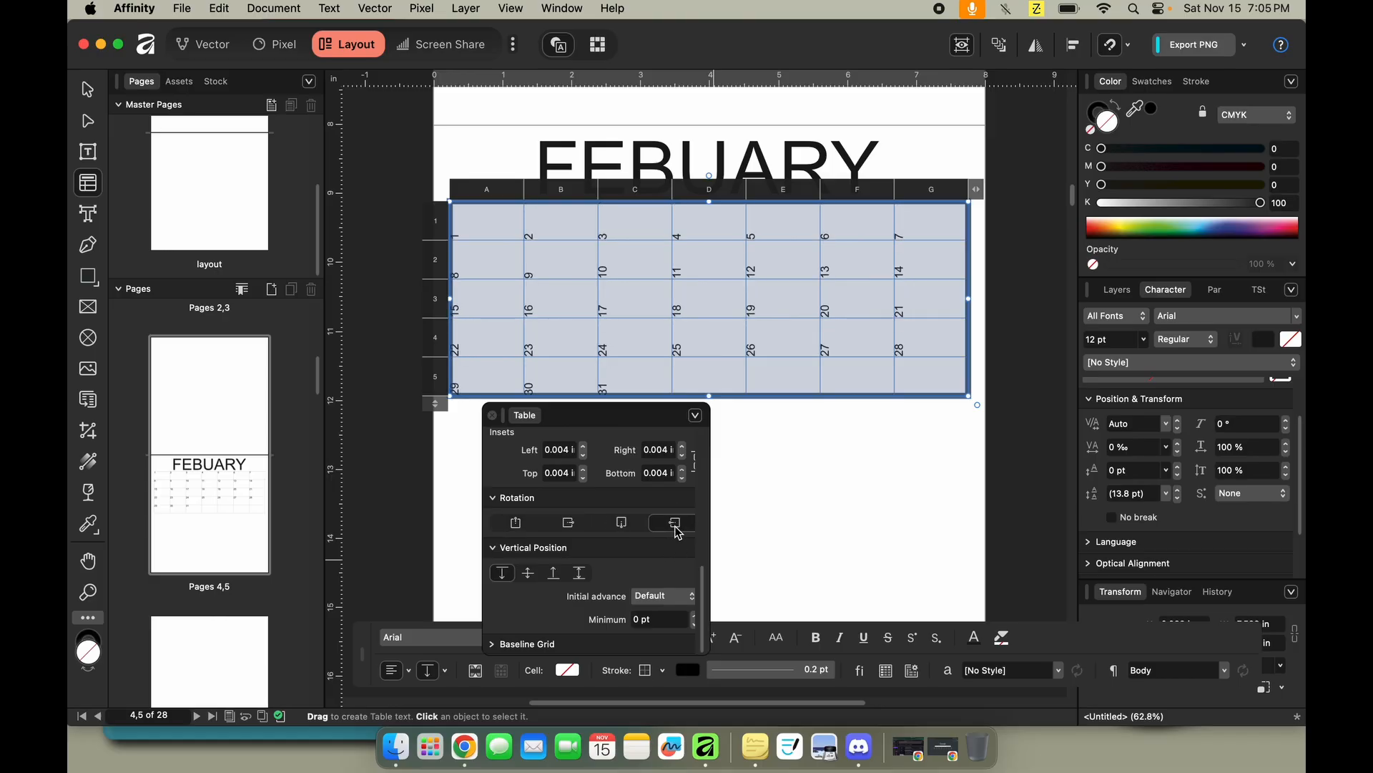
left_click(515, 523)
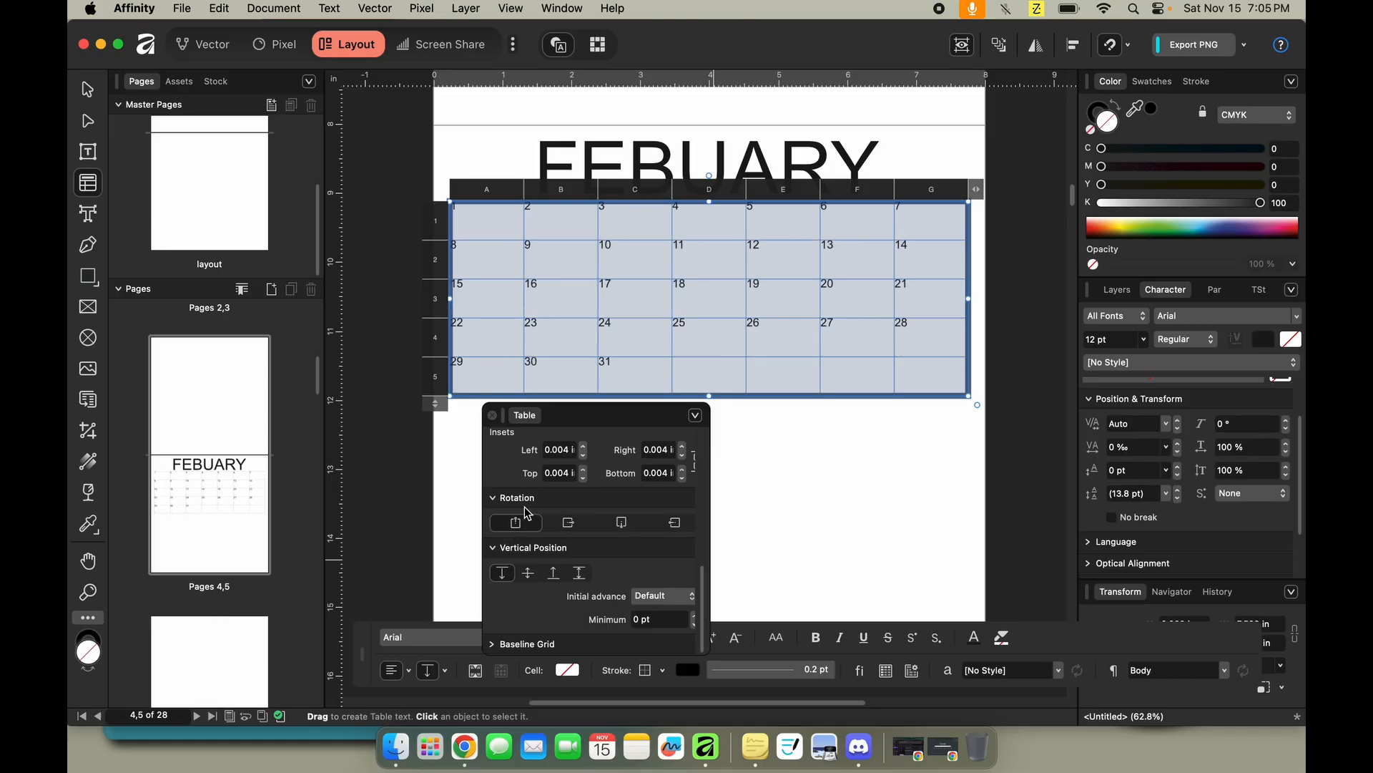
Try centred vertical positioning for the dates, return to top, and set the selected cells to vertically justified.
left_click(527, 574)
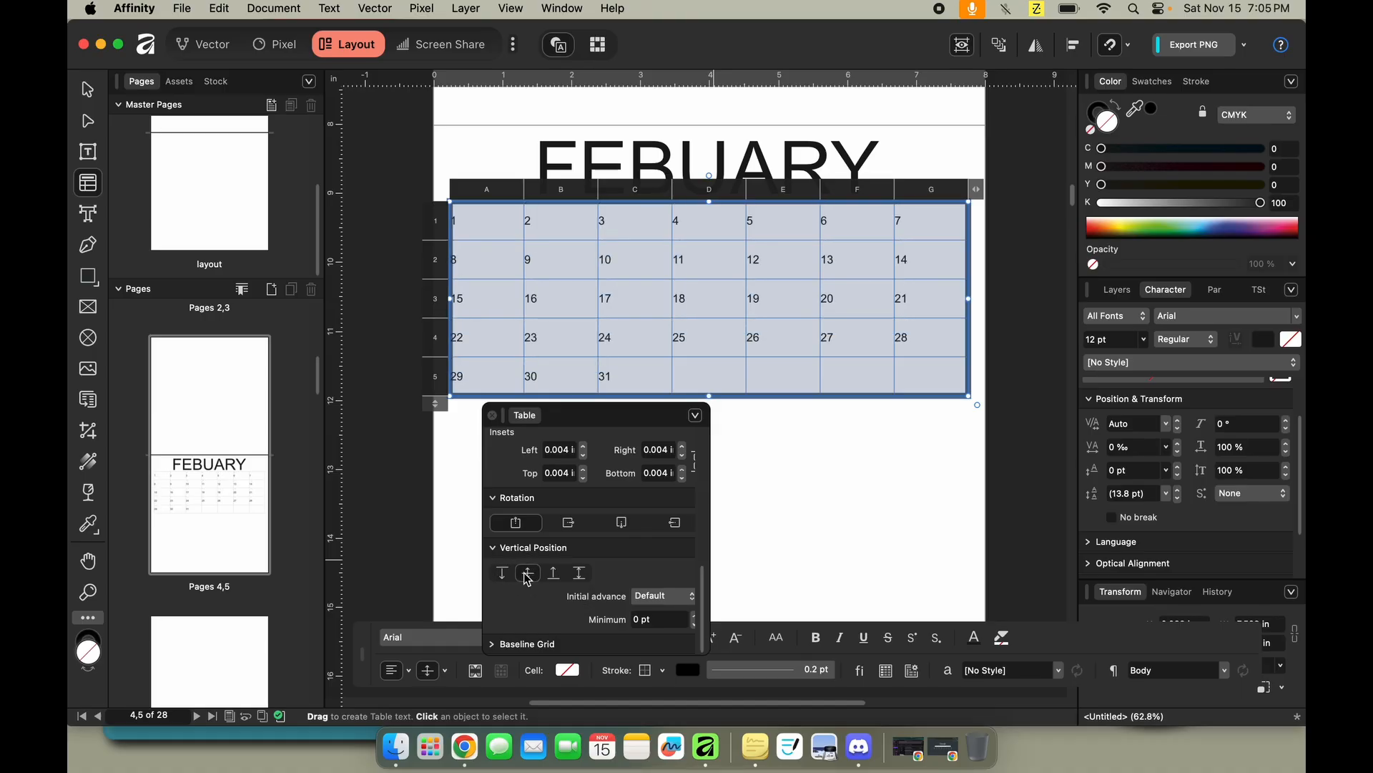
left_click(503, 573)
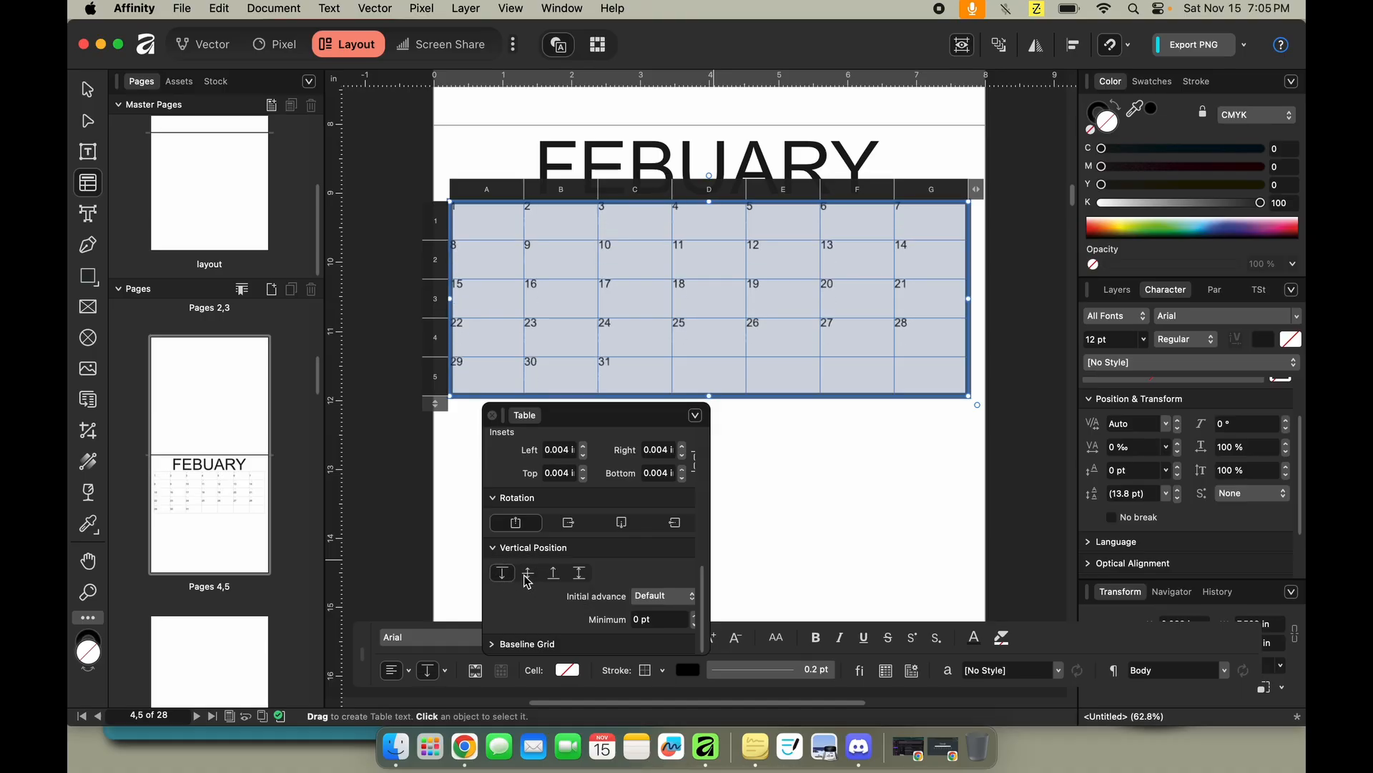
left_click(584, 575)
left_click(697, 417)
left_click(698, 418)
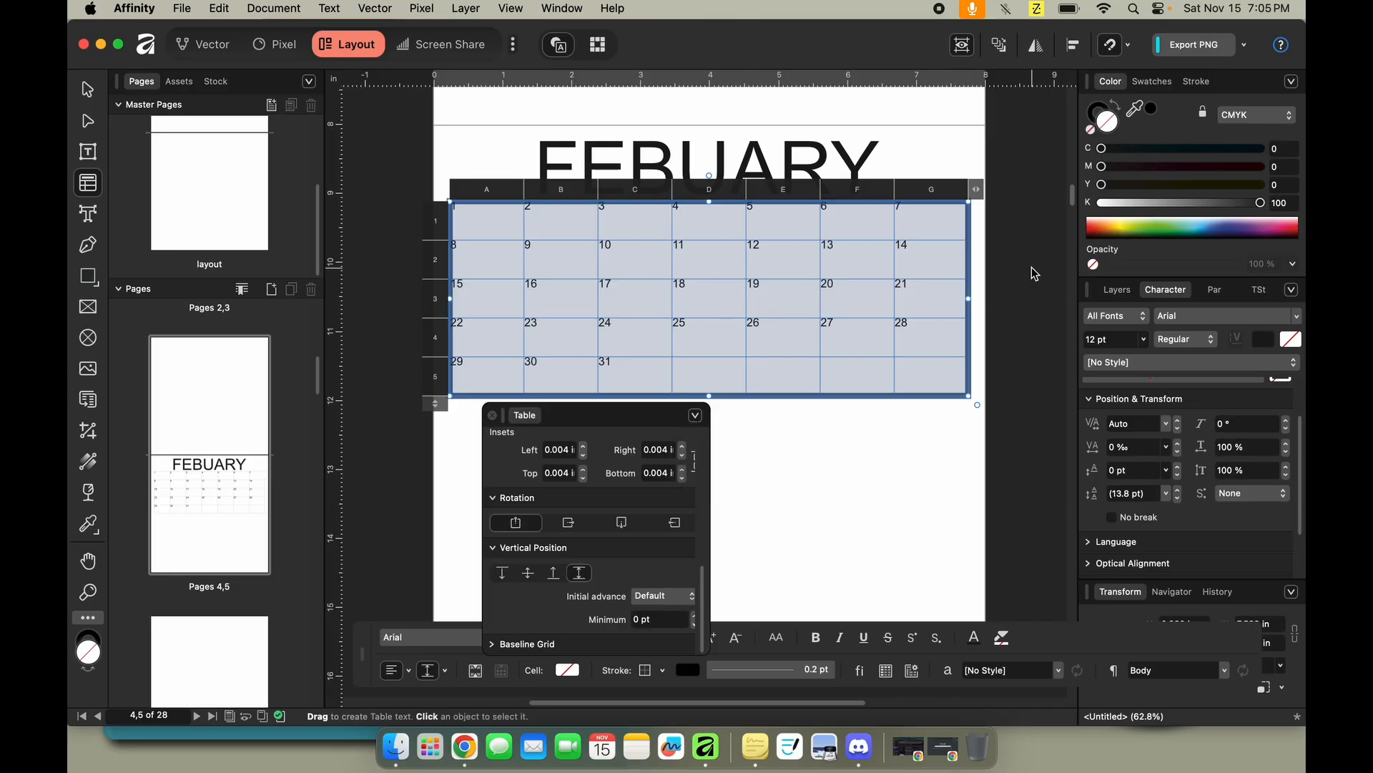
Right-align the dates in all cells of the FEBUARY table and close the table settings.
left_click(1225, 297)
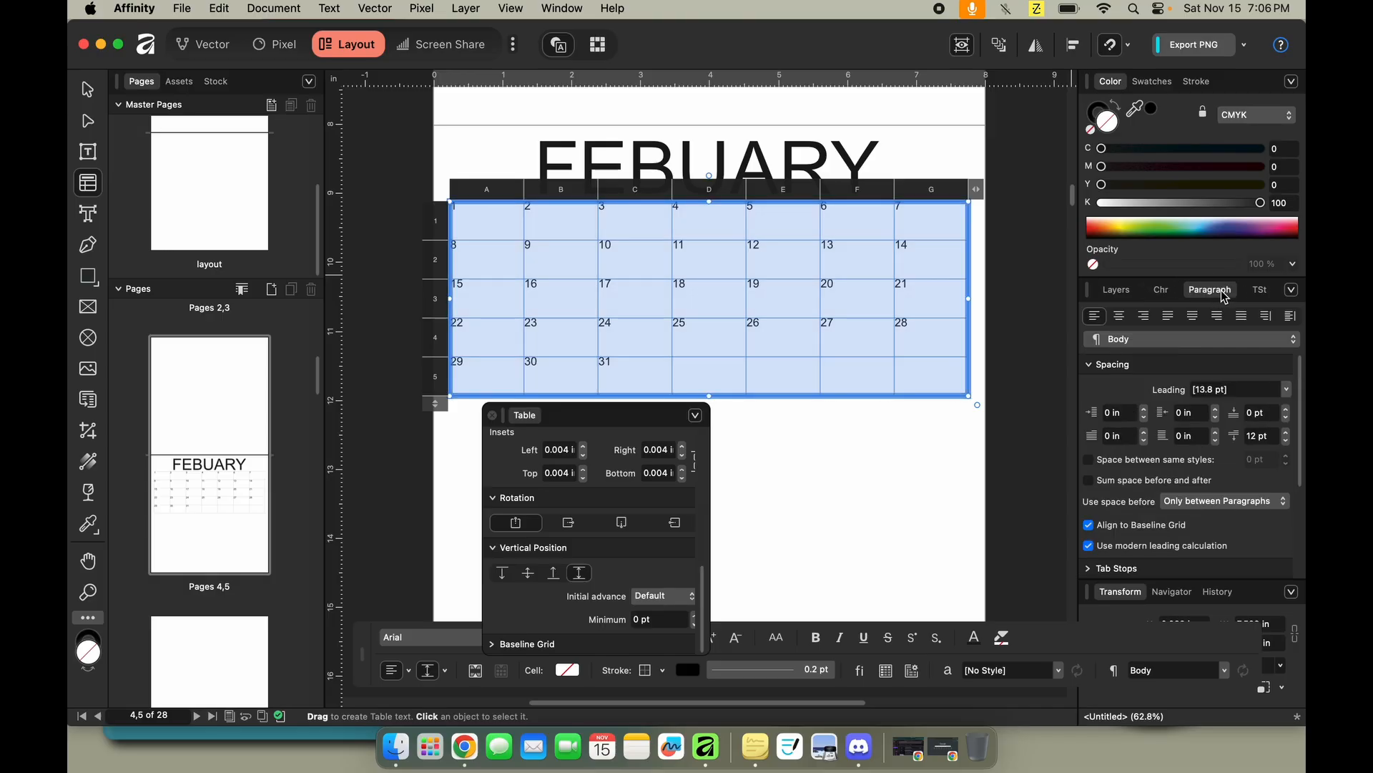
left_click(1144, 318)
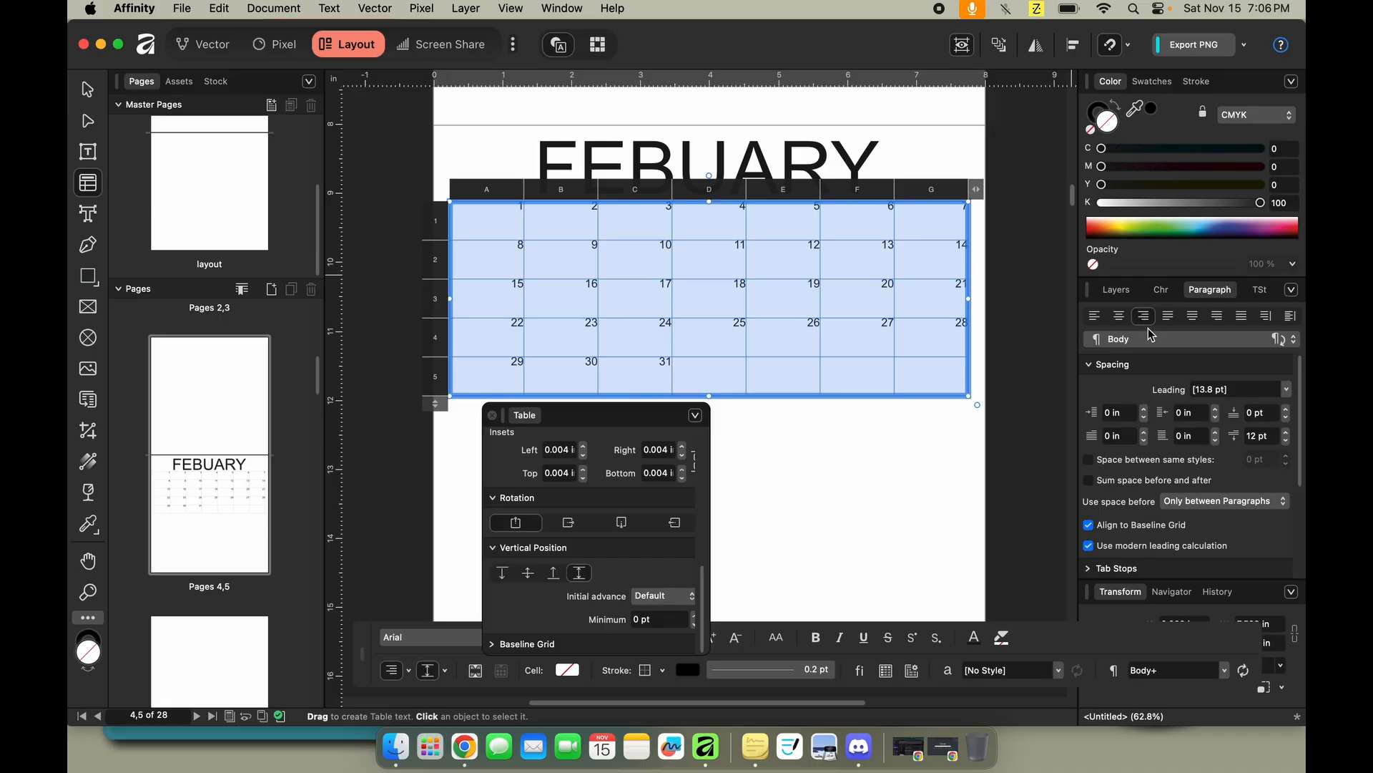
left_click(1287, 419)
left_click_drag(564, 421, 773, 427)
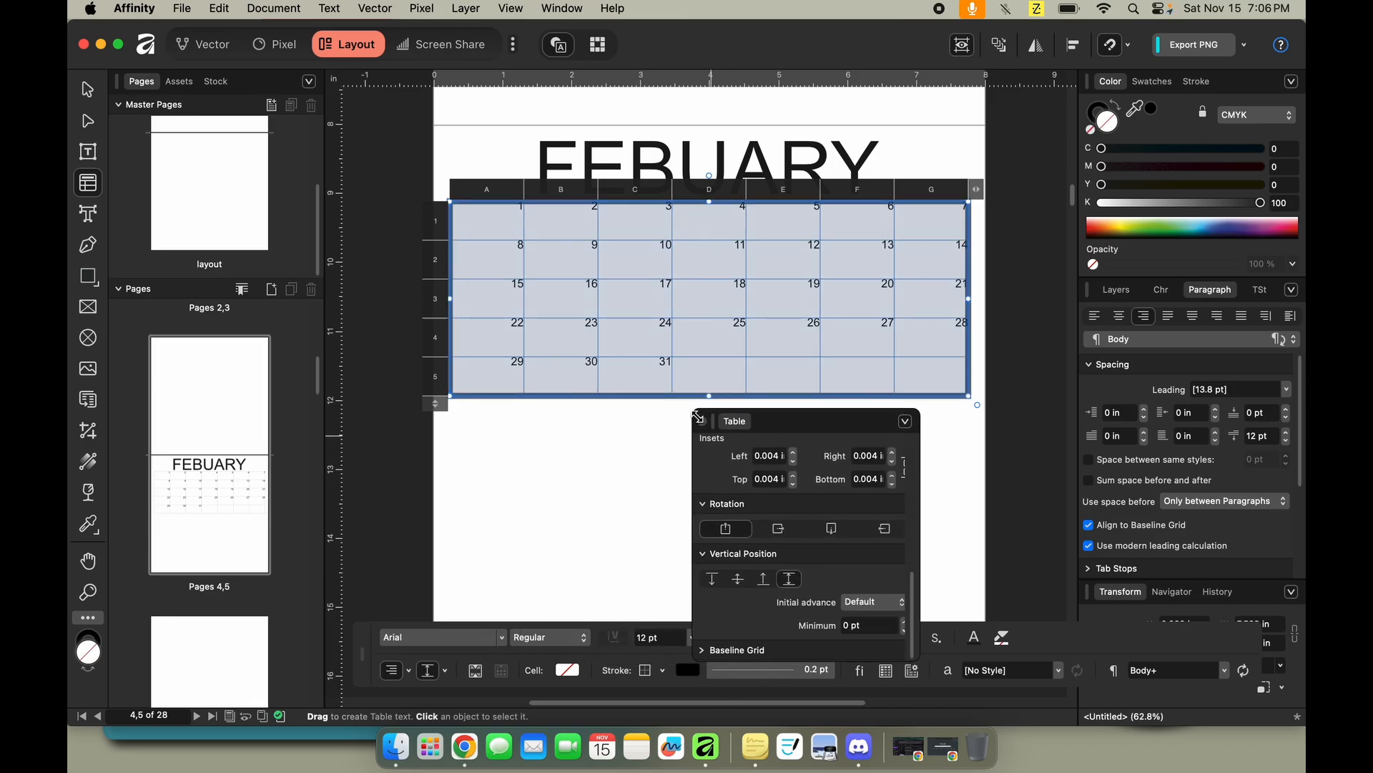
left_click(704, 423)
left_click(658, 437)
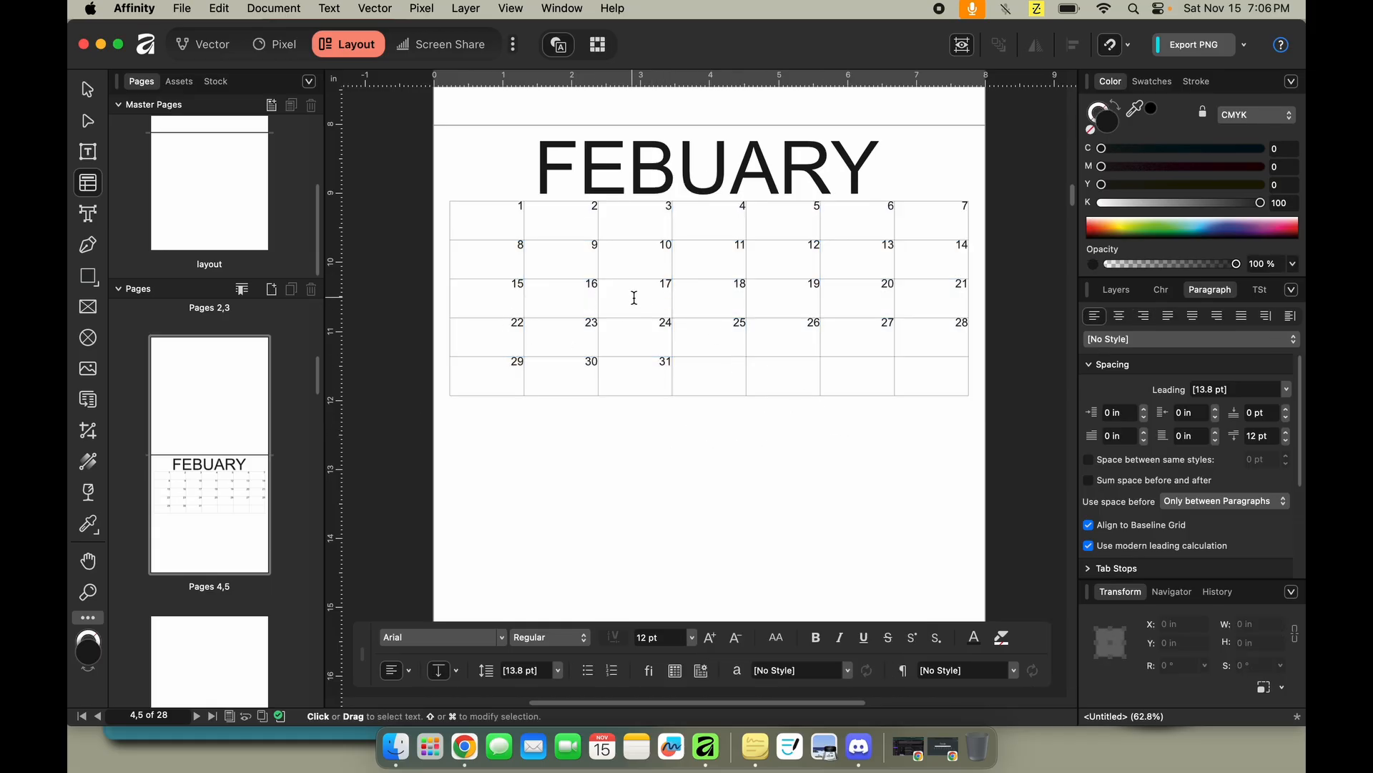
left_click(651, 313)
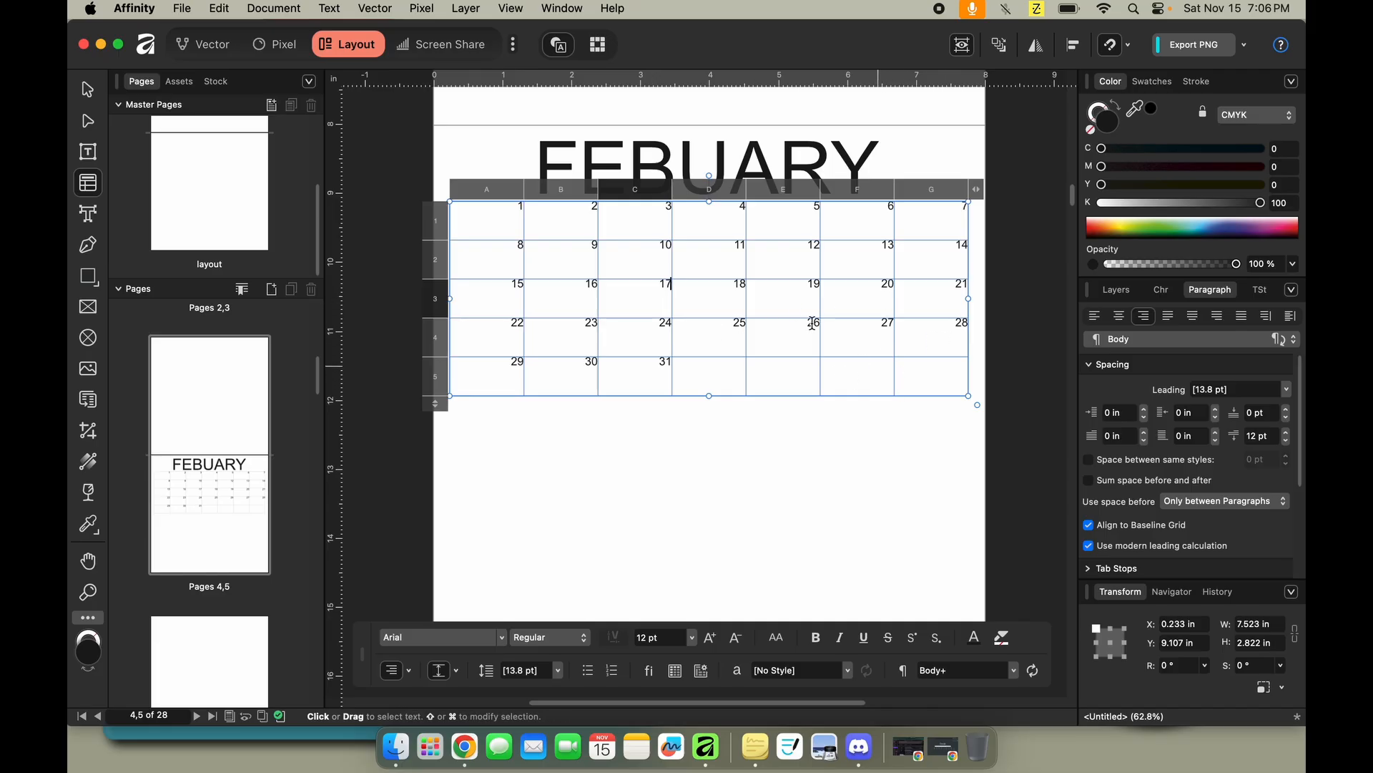
Add a sixth row to the FEBUARY table and shift all dates down one row, leaving the first row empty.
left_click(179, 81)
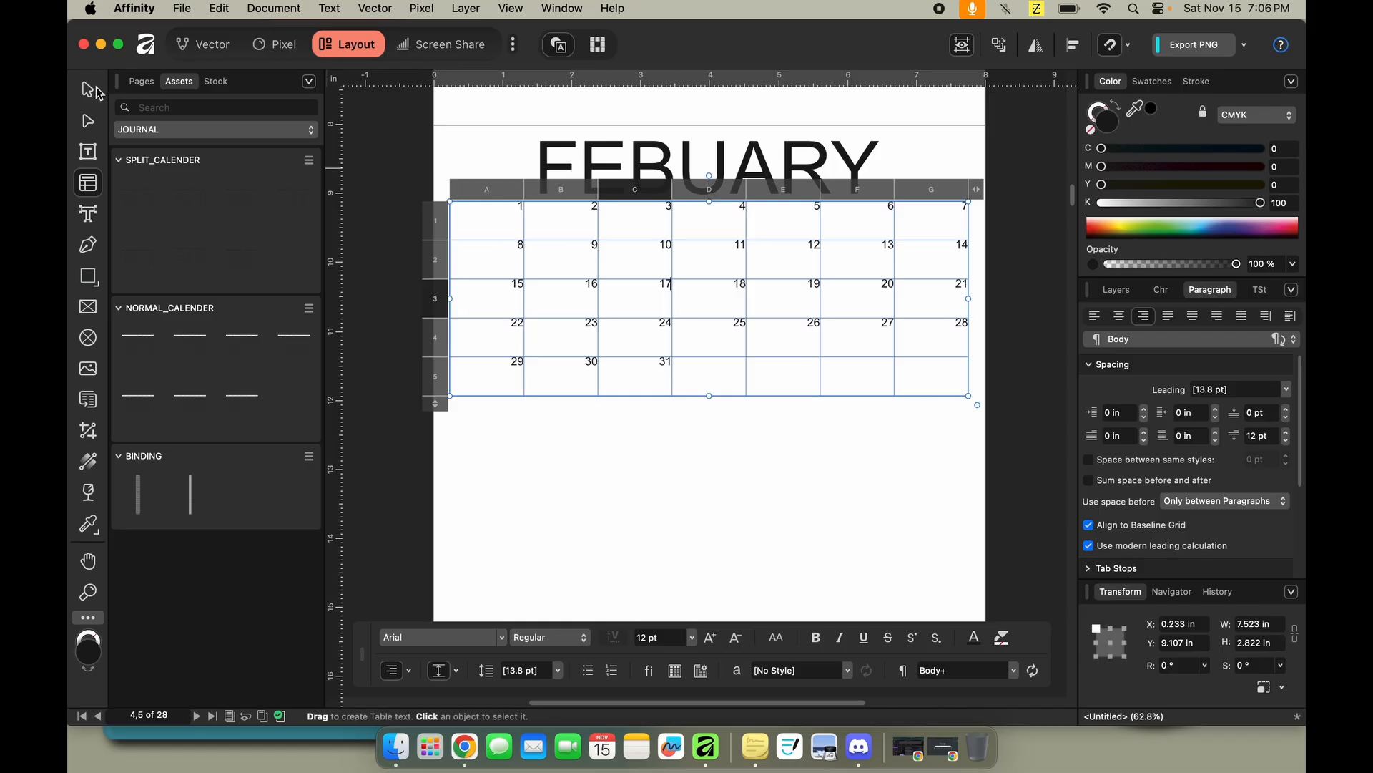
left_click(96, 90)
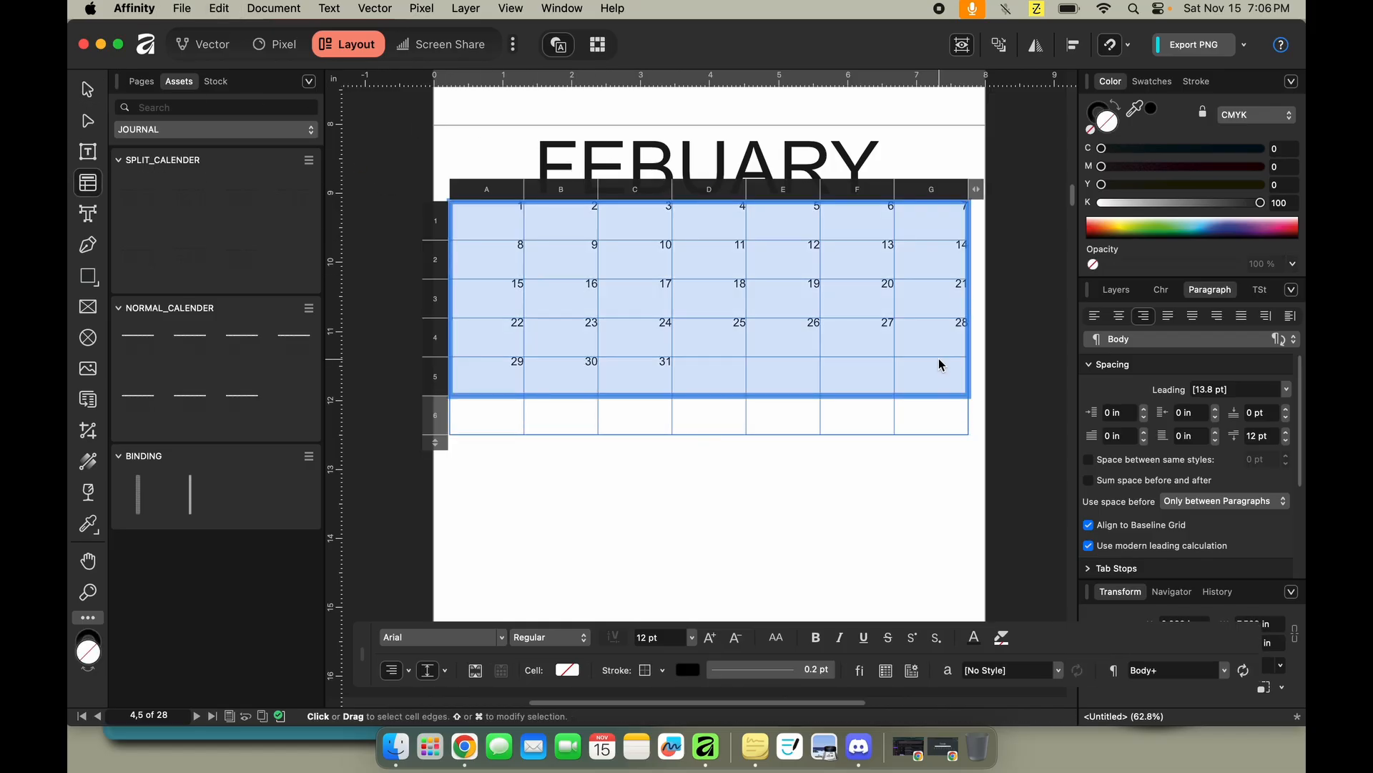
key("BackSpace")
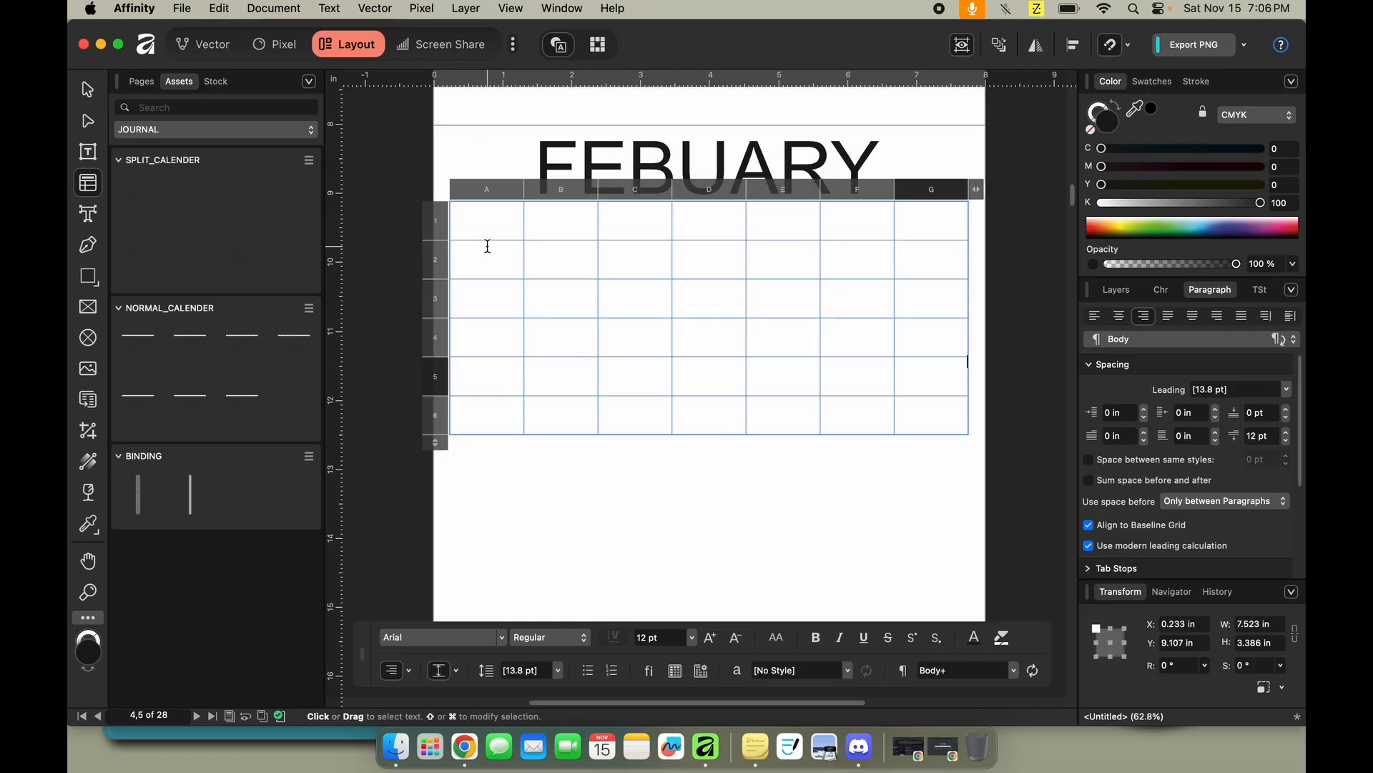
left_click(492, 256)
key("super+z")
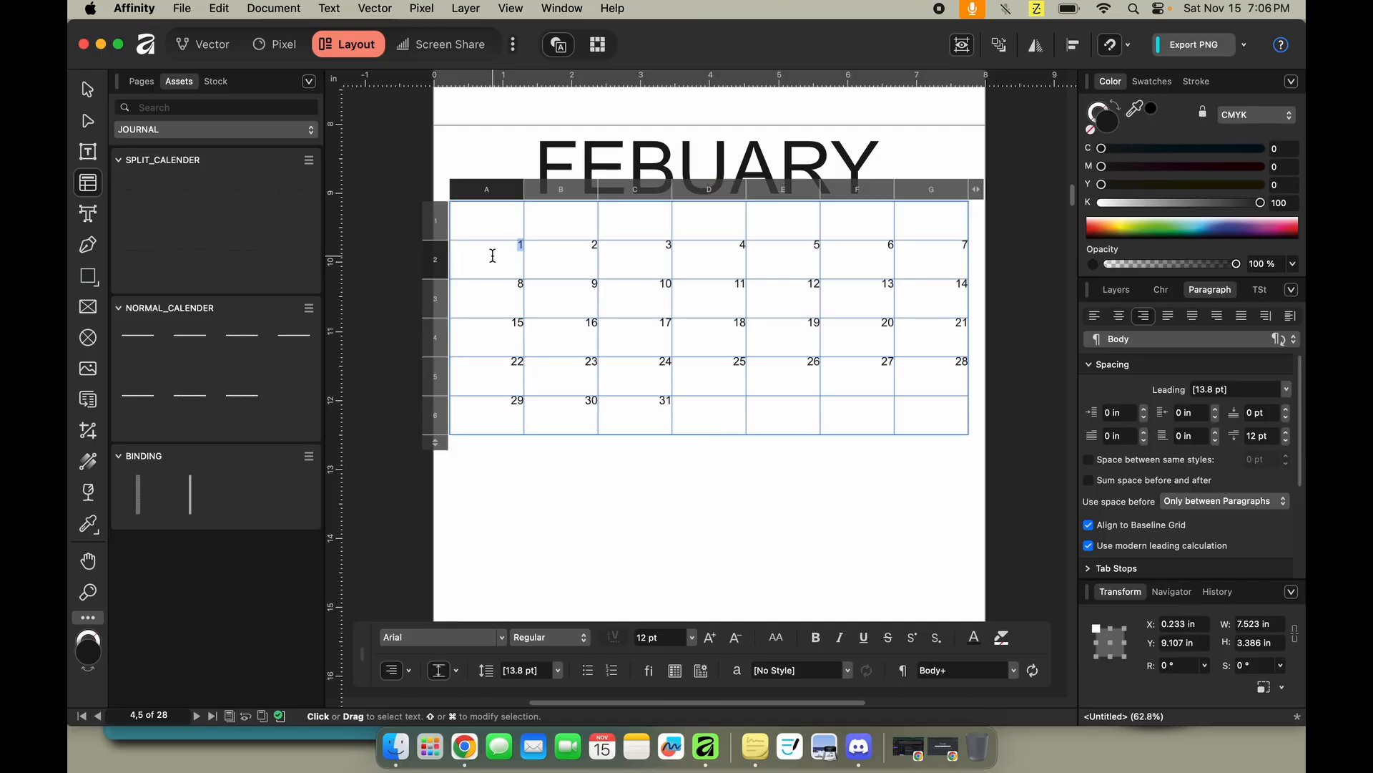
Enter the capitalised weekday headings SUNDAY, MONDAY and TUESDAY in the first three cells of the table's empty top row.
left_click(496, 231)
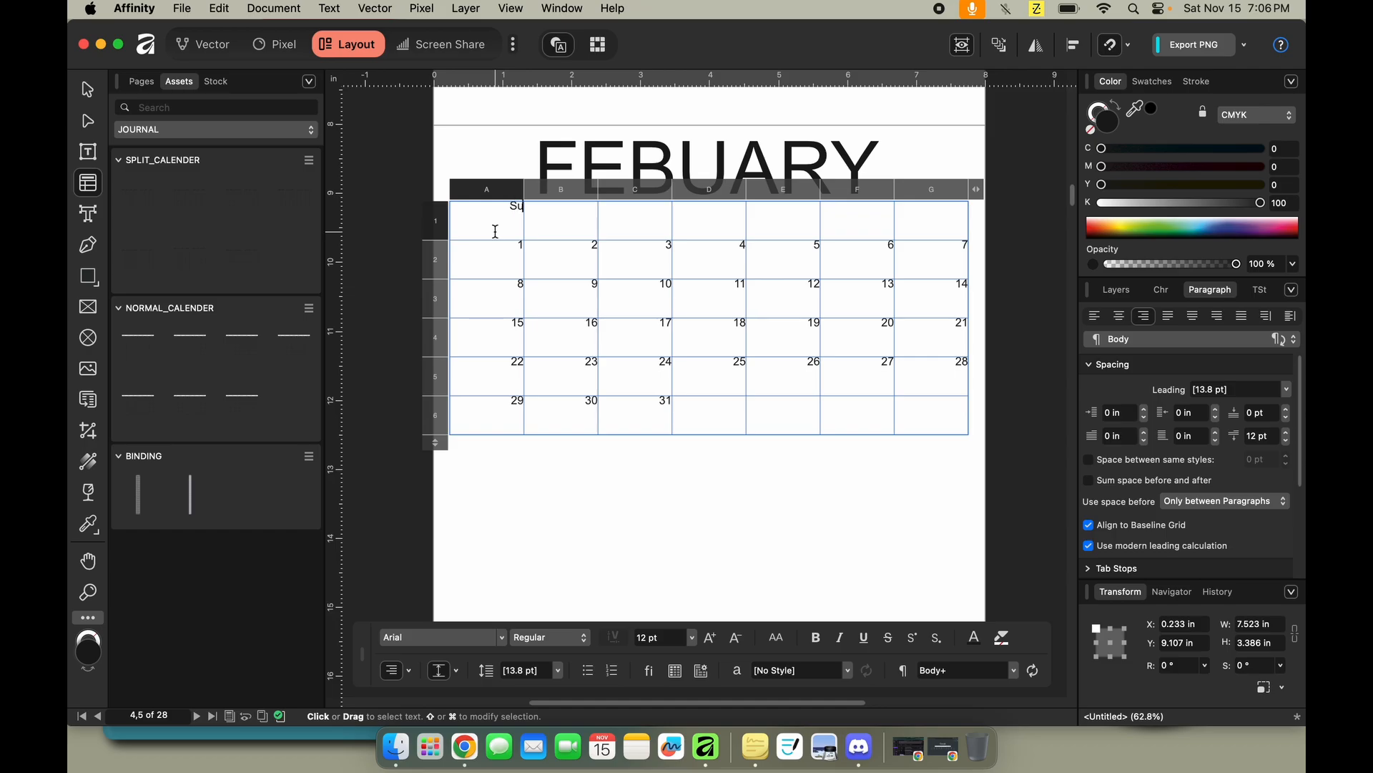
key("BackSpace")
key("Caps_Lock")
type("UNDAY")
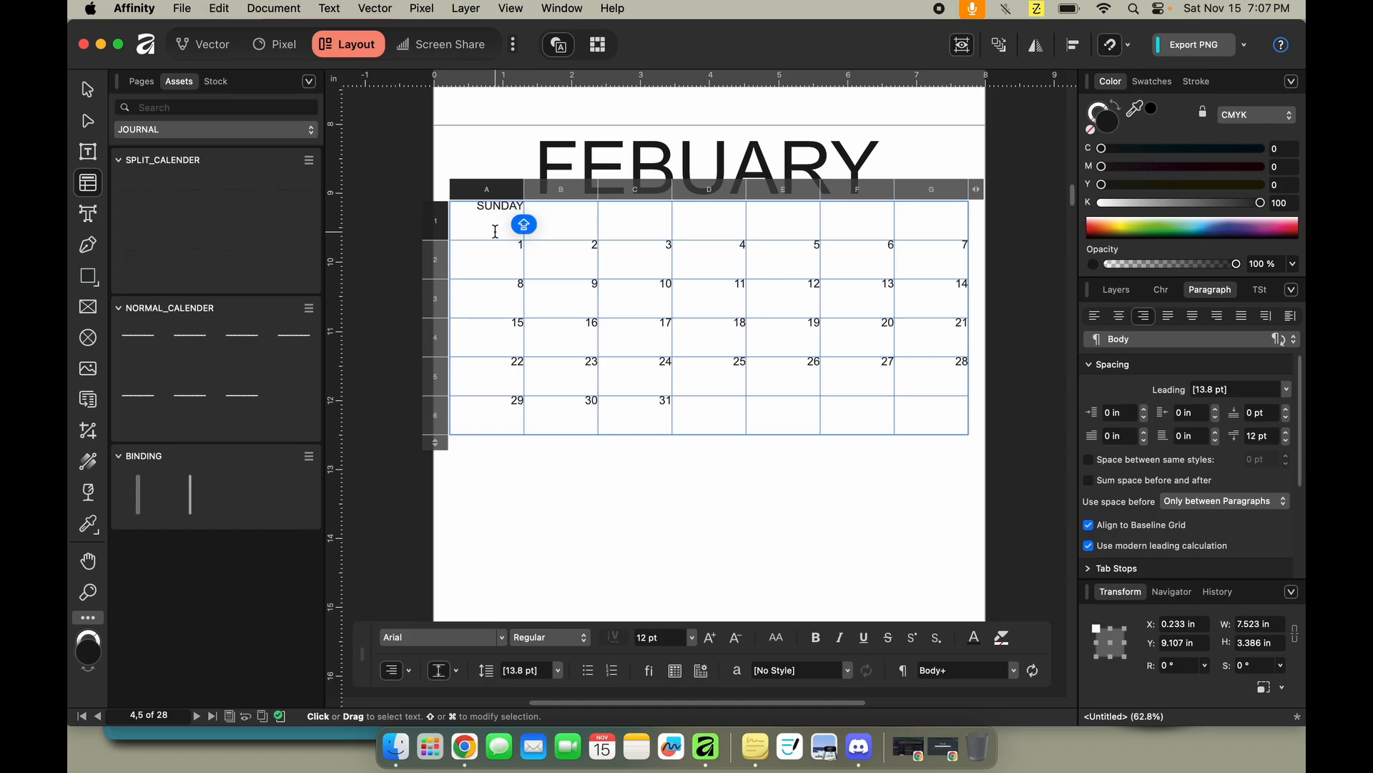
key("Tab")
type("MONDAY")
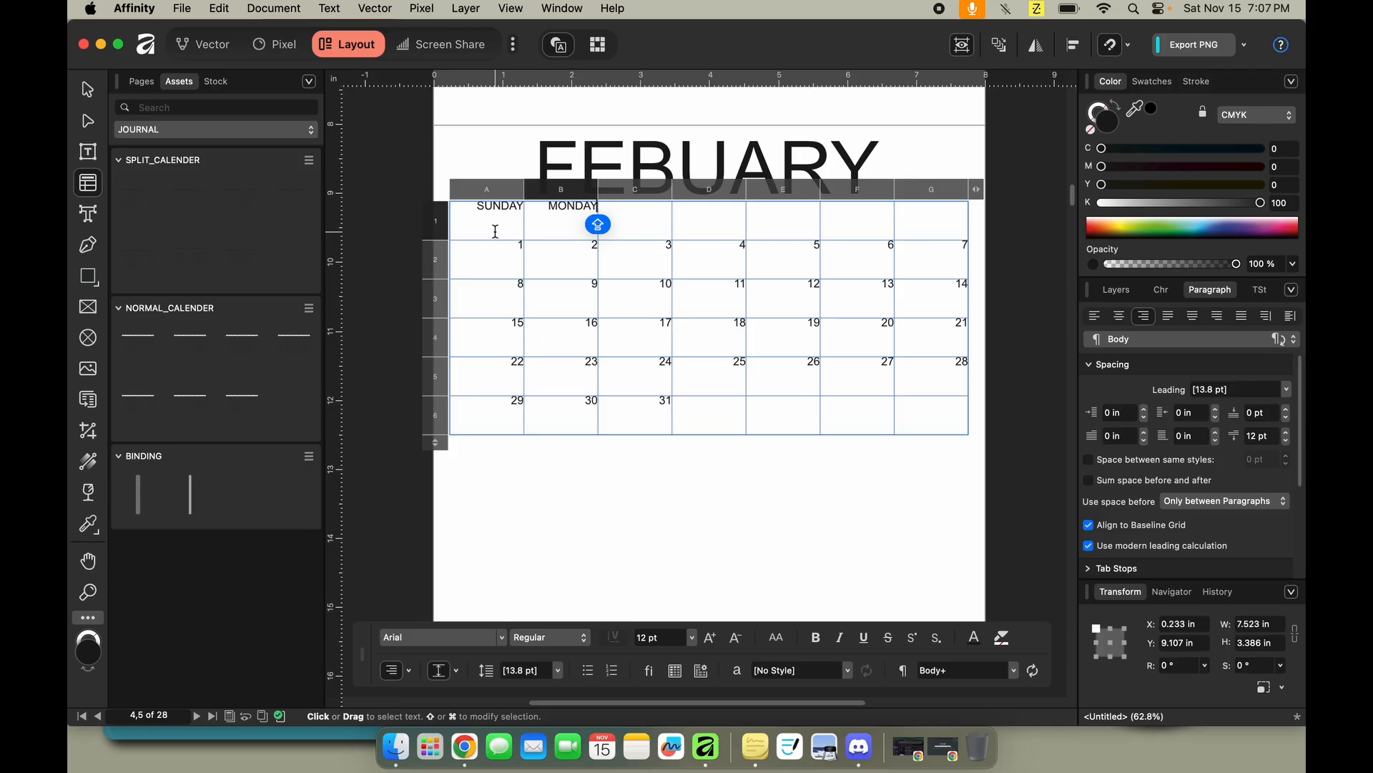
key("Tab")
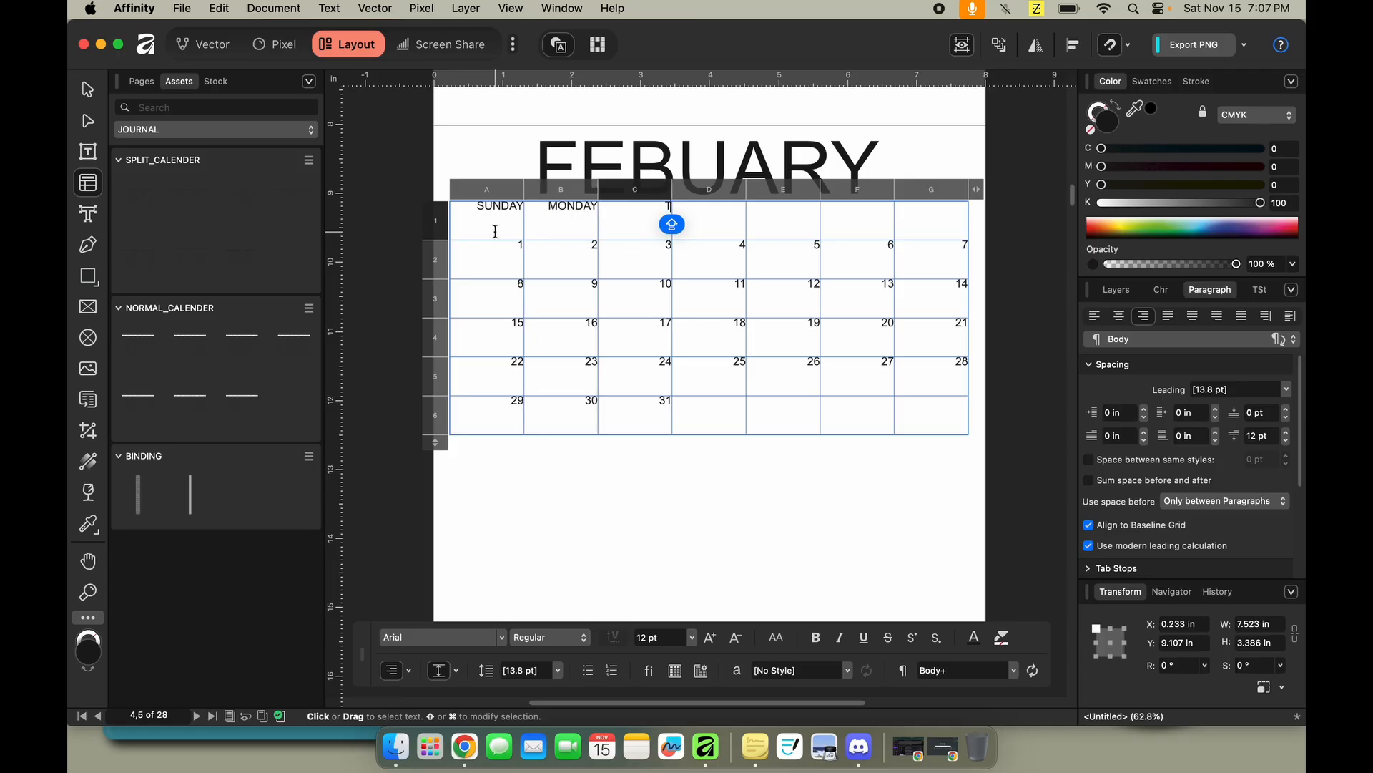
type("TUESDAY")
Enter WEDNESDAY and THURSDAY as headings in the fourth and fifth cells of the table's top row.
key("Tab")
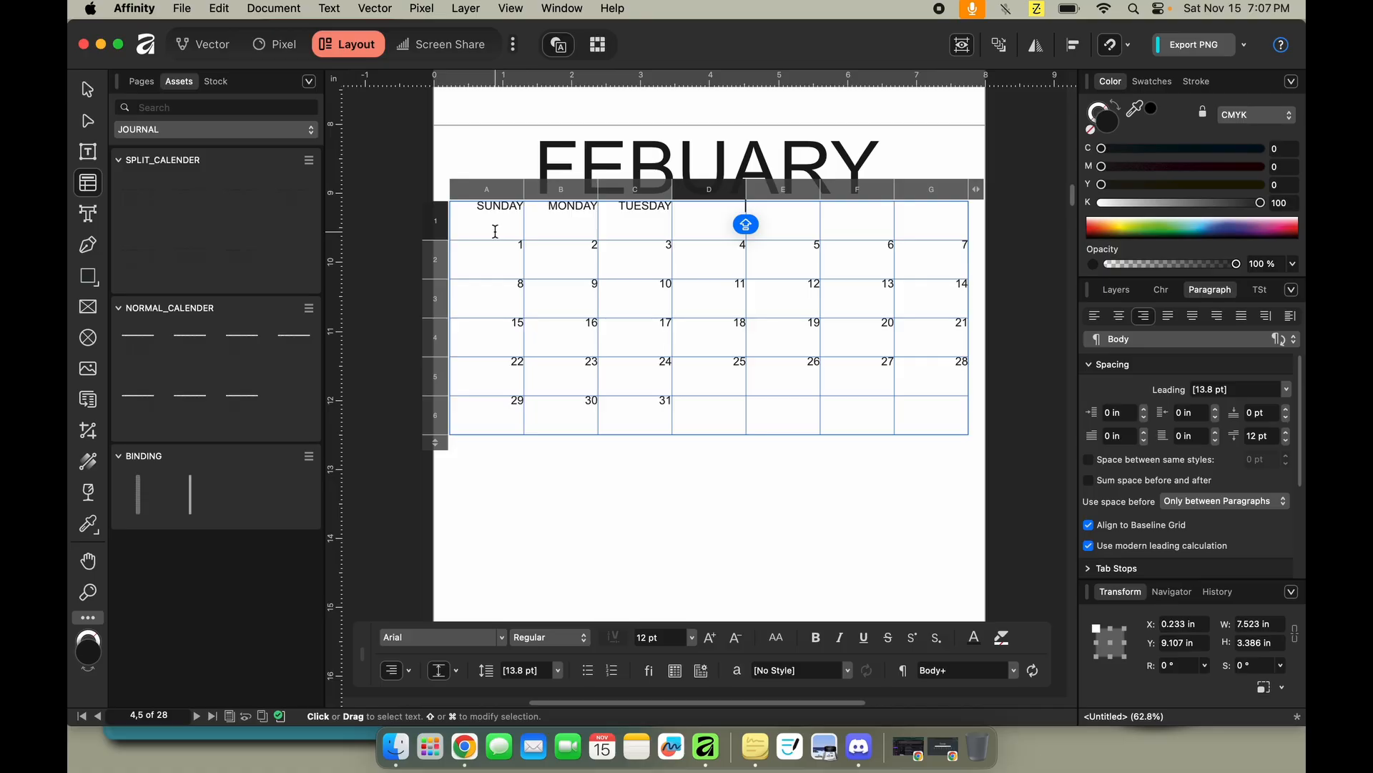
type("WEDNESDAY")
key("Return")
type("TH")
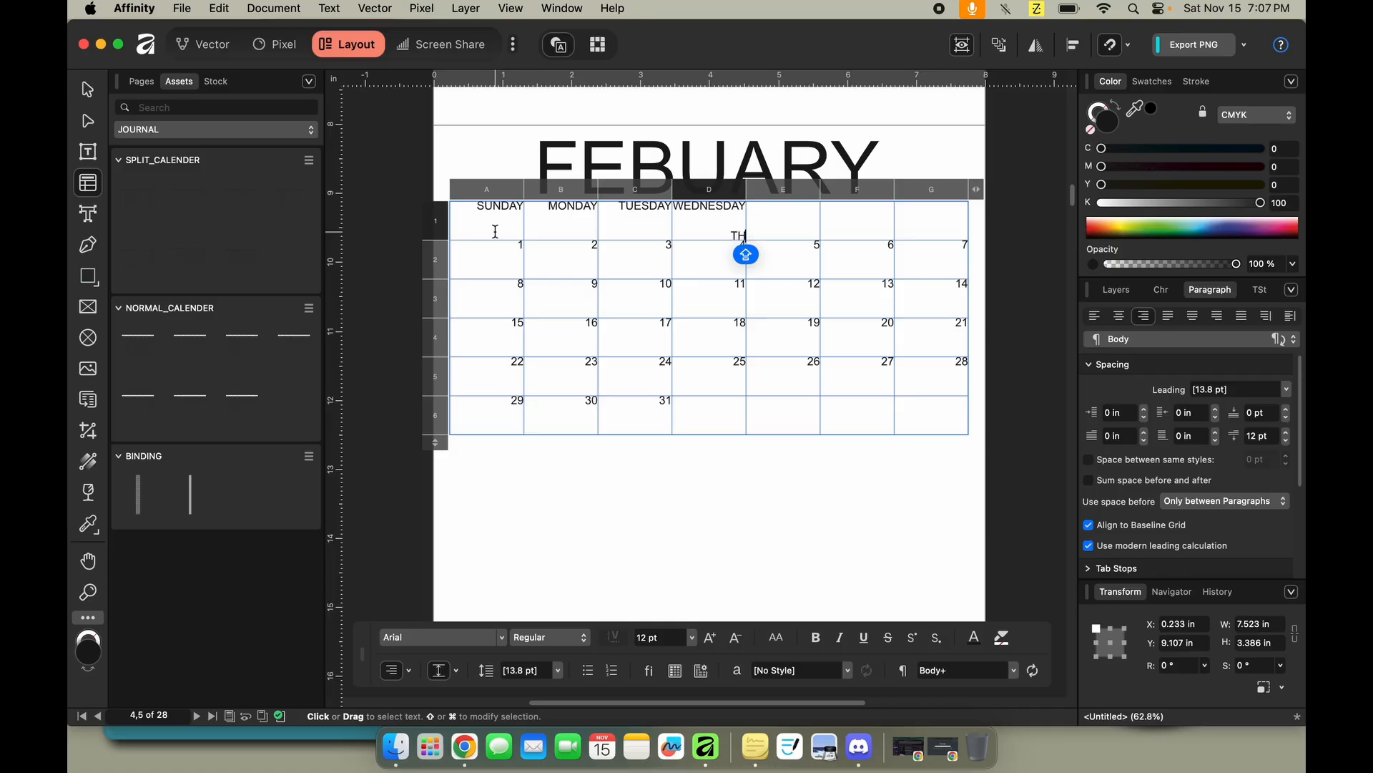
key("BackSpace")
key("BackSpace")
key("BackSpace")
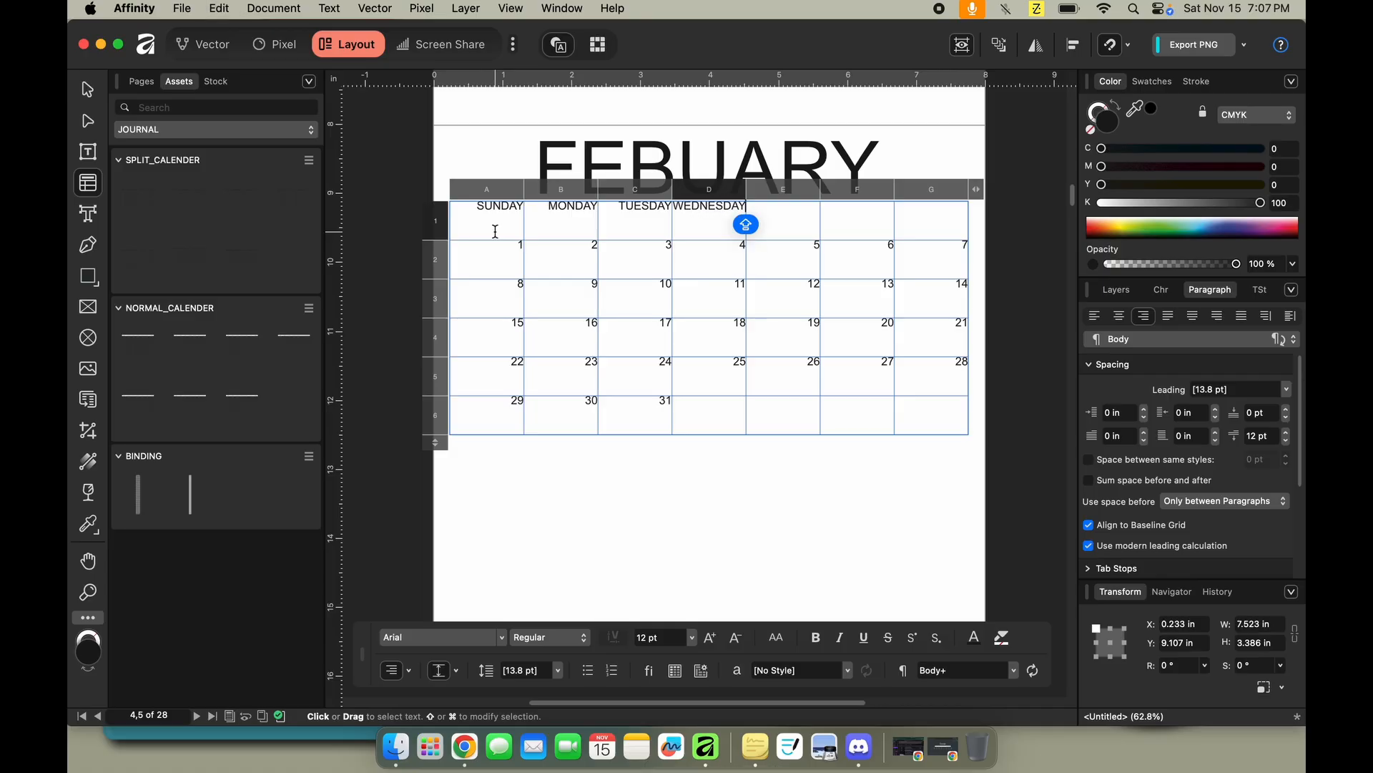
key("Tab")
type("THURSDAY")
Complete the weekday headings with FRIDAY and SATURDAY in the last two cells of the table's top row.
key("Tab")
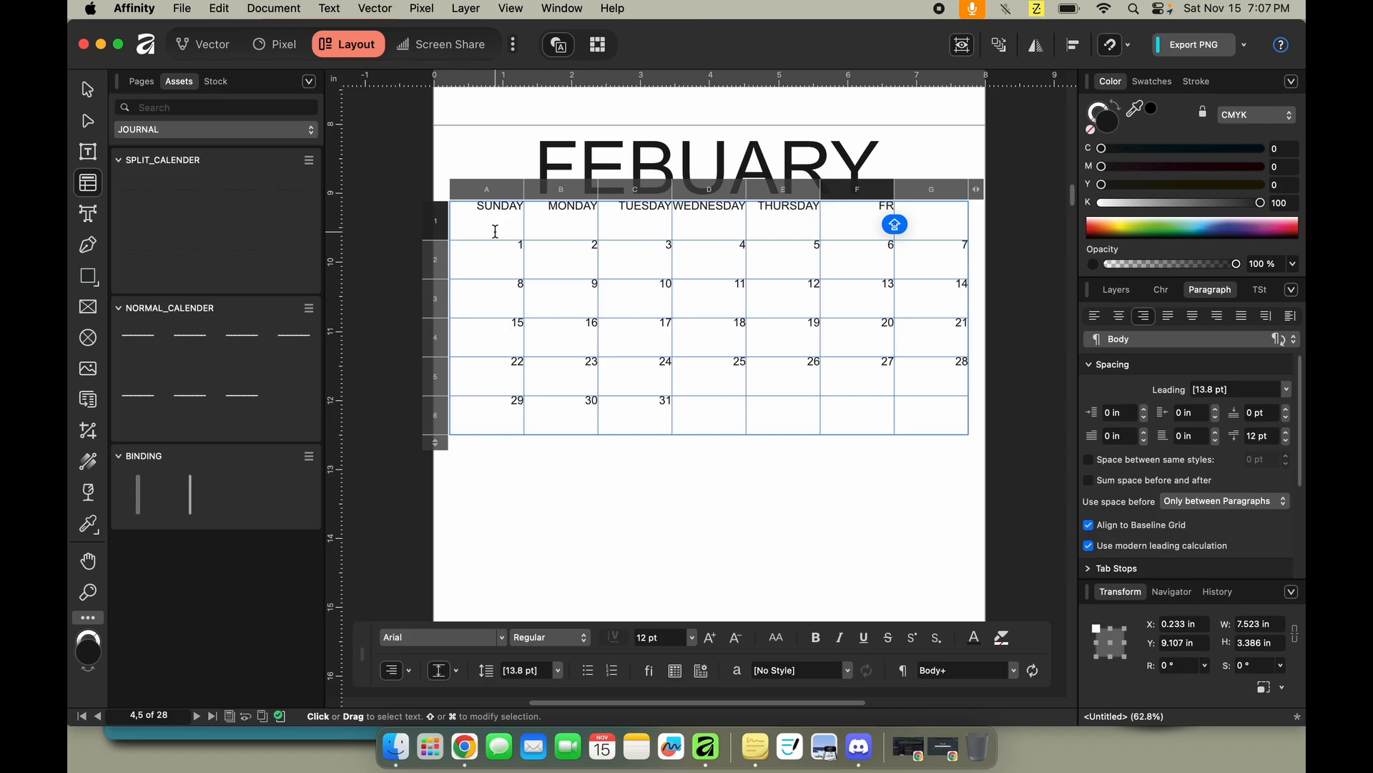
type("FRE")
key("BackSpace")
type("IDAY")
key("Tab")
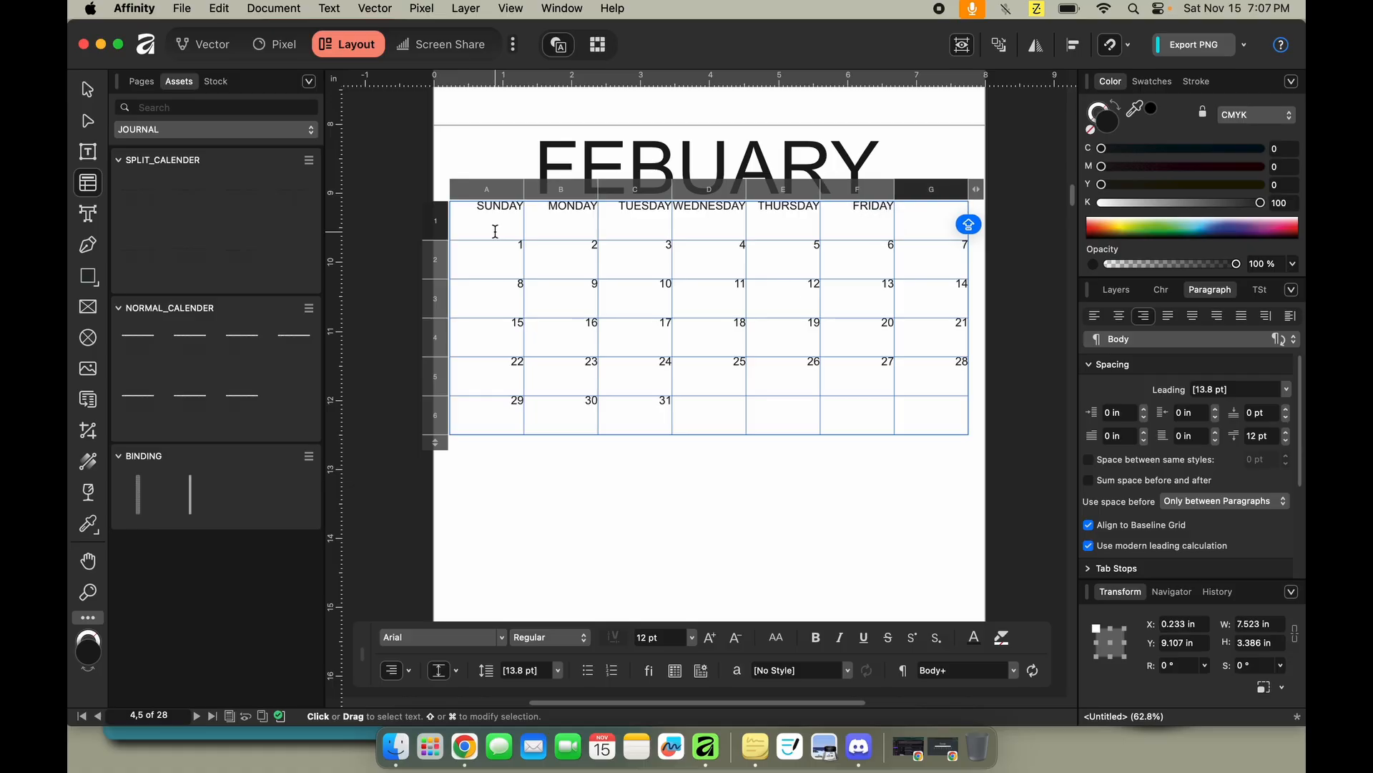
type("SATURDAY")
Center-align the text in the whole weekday heading row.
left_click(428, 229)
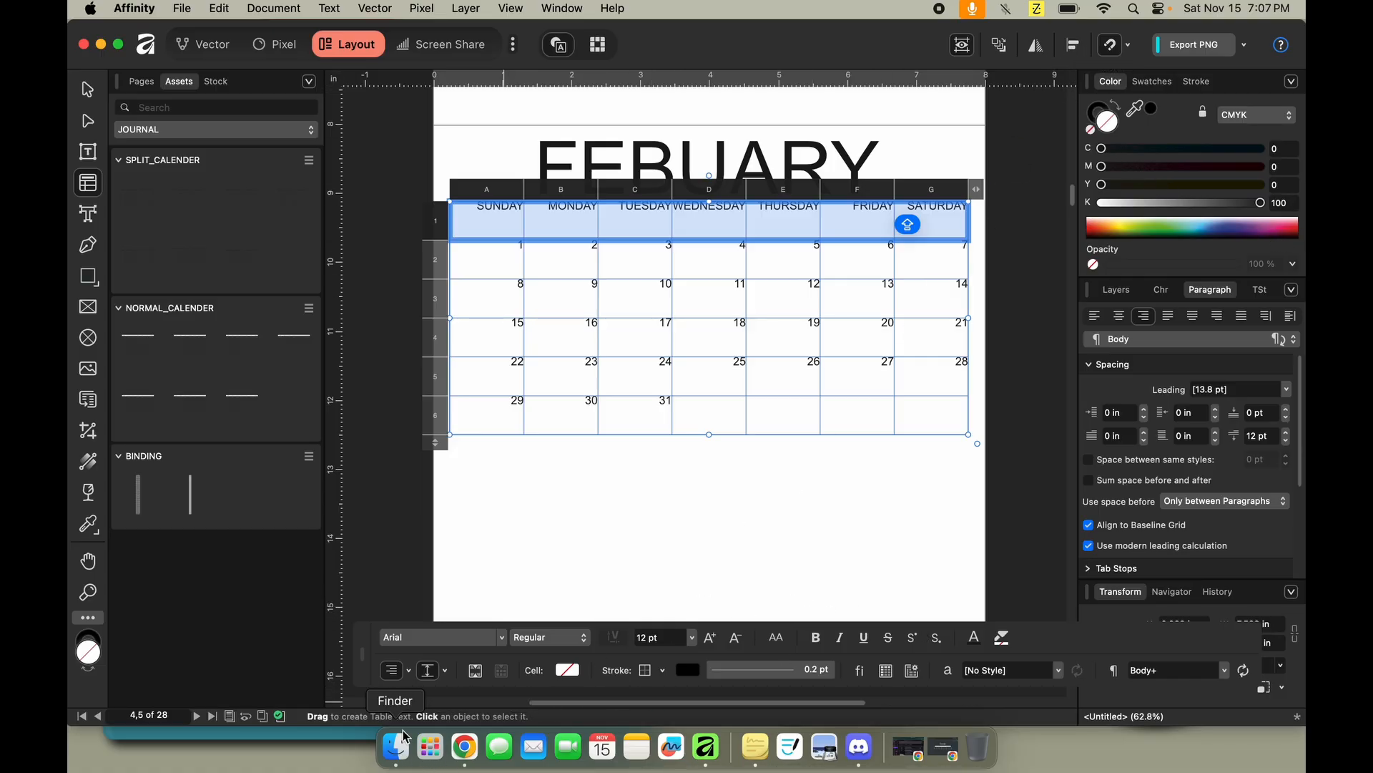
left_click(390, 678)
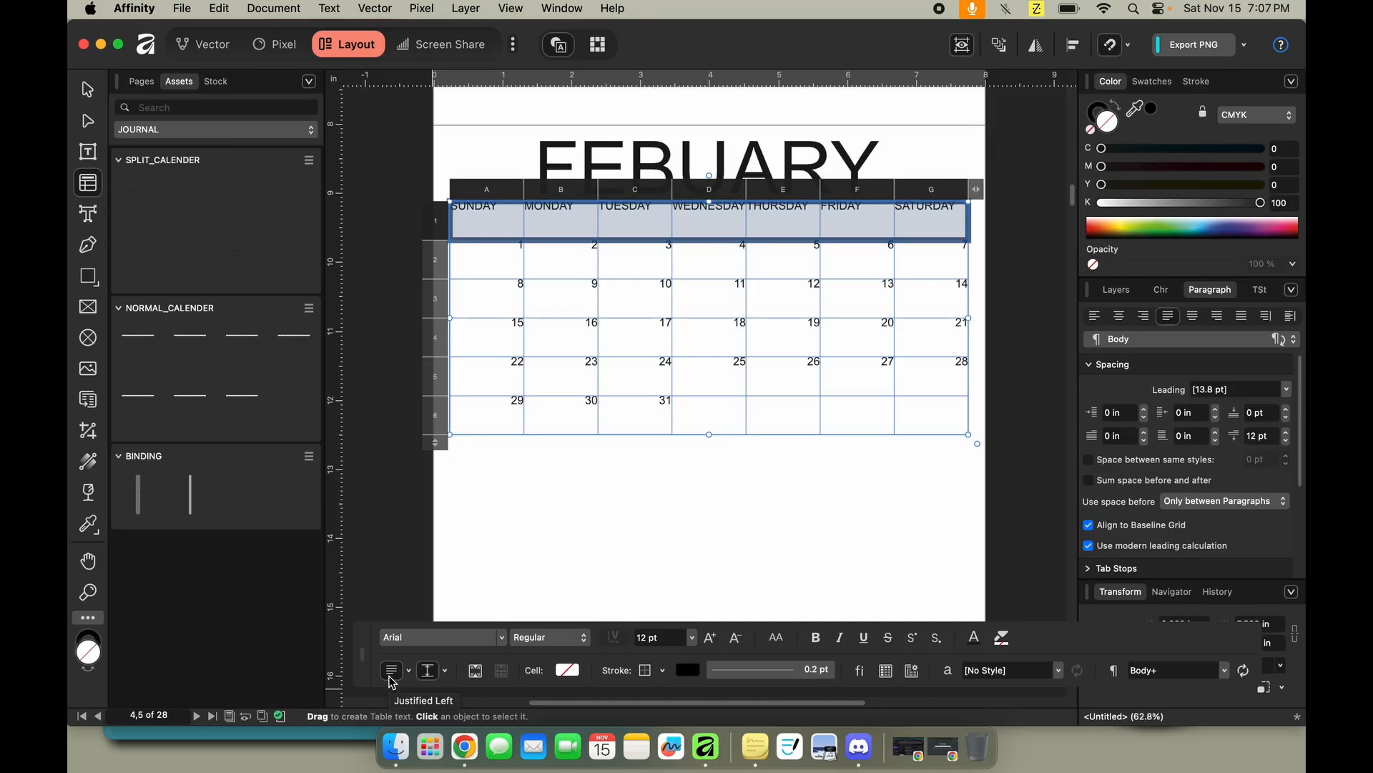
left_click(411, 675)
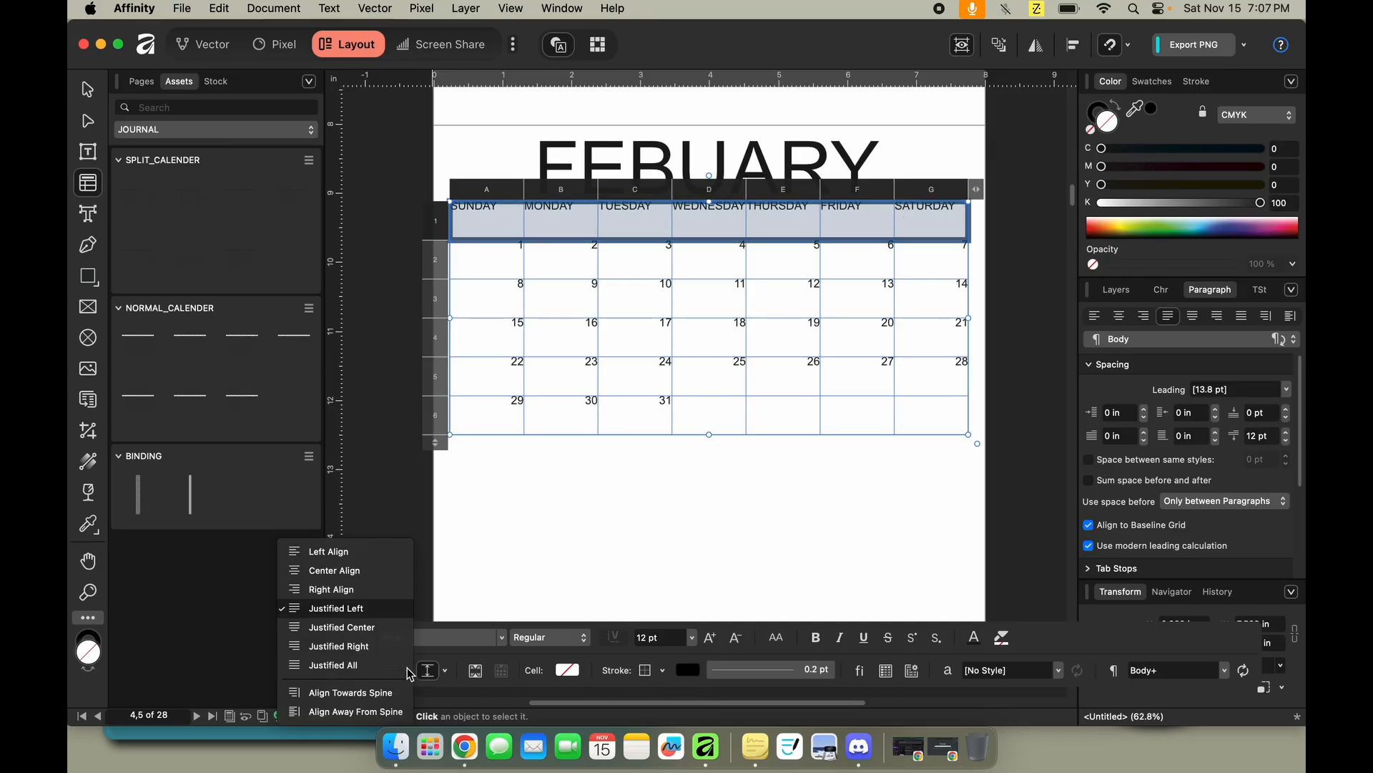
left_click(364, 576)
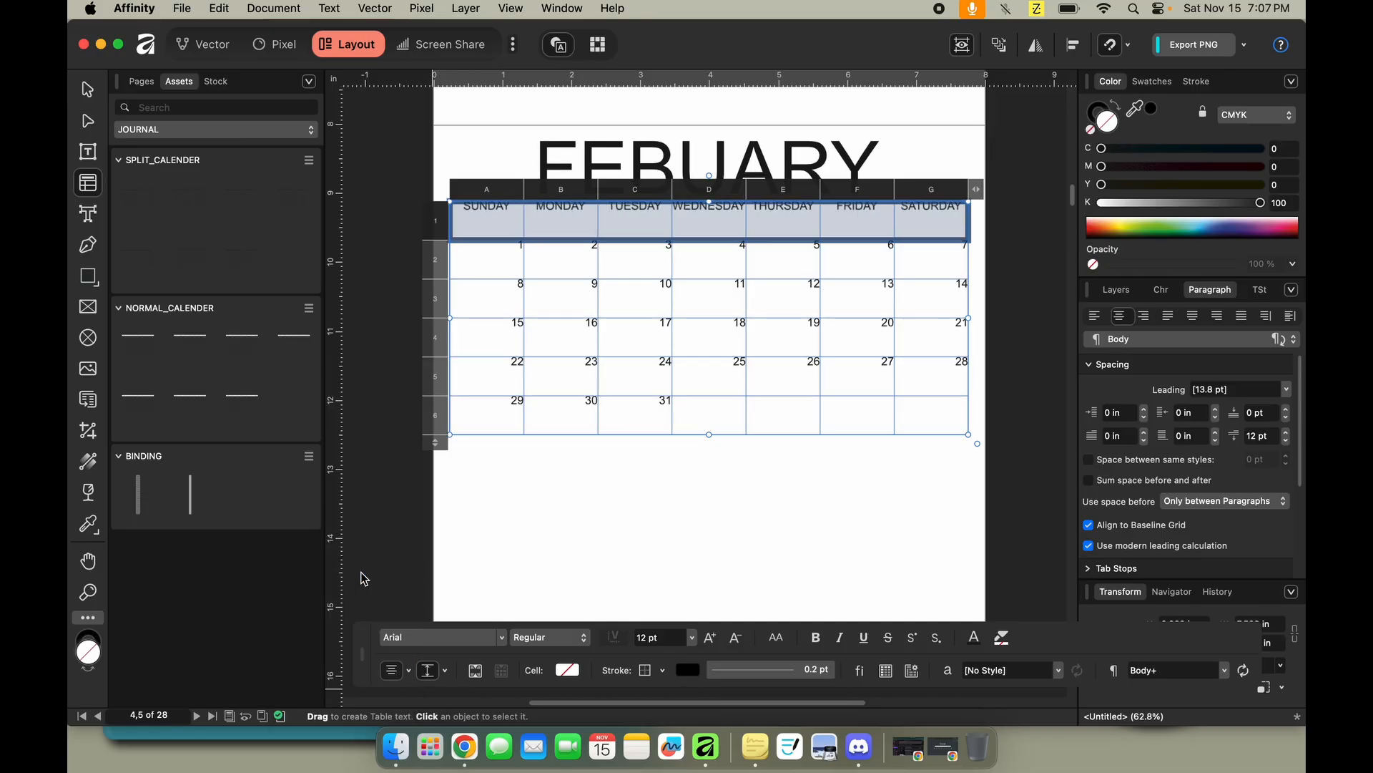
Reduce the weekday row's height to about 0.187 in and adjust the column widths to give WEDNESDAY and THURSDAY more room.
left_click(457, 233)
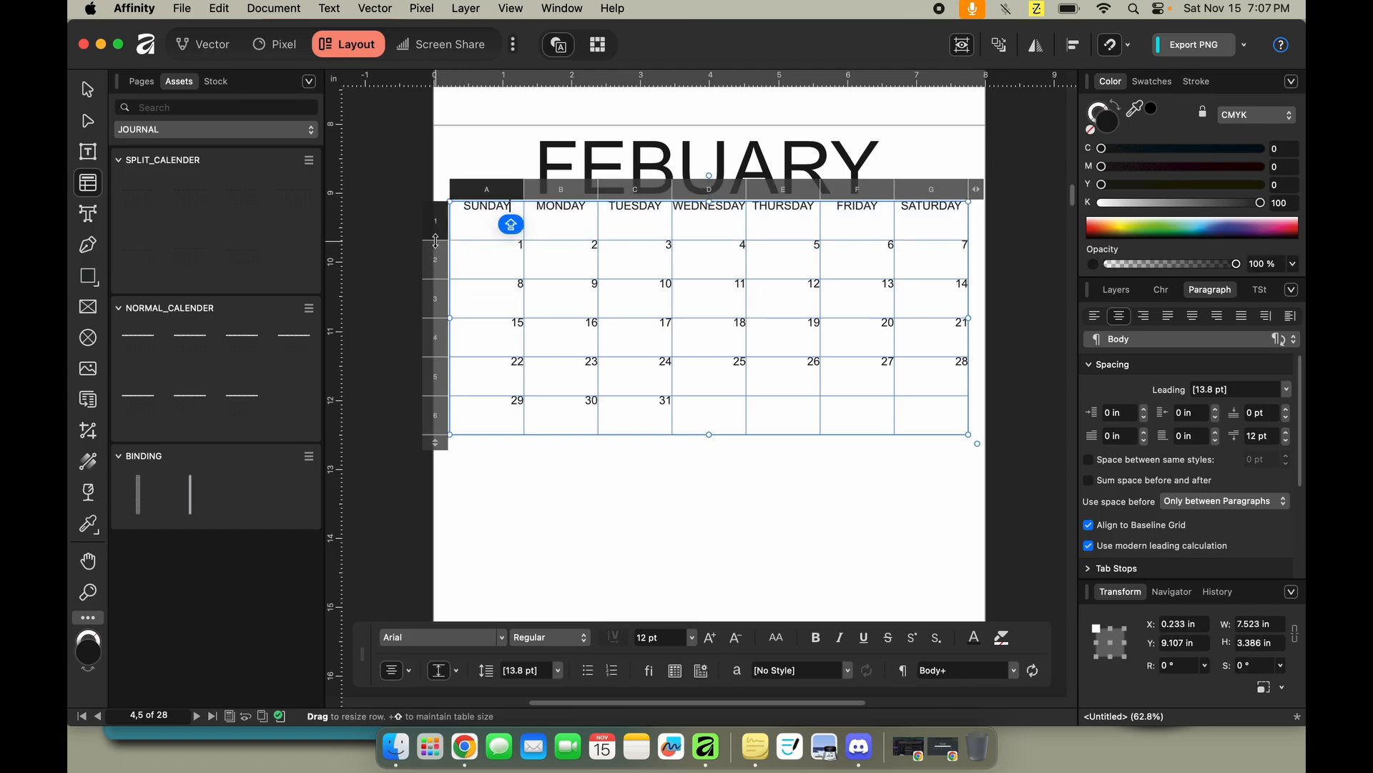
left_click_drag(430, 230, 425, 212)
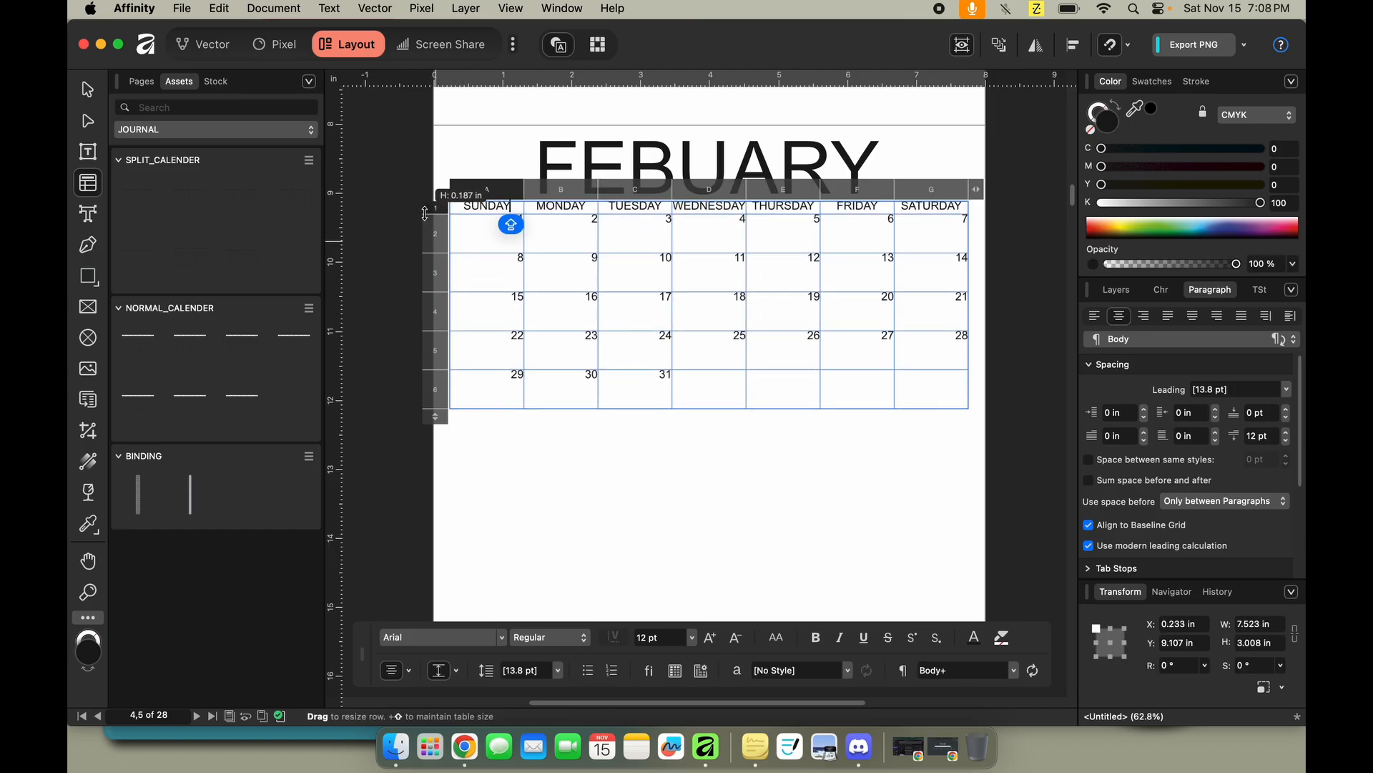
left_click_drag(425, 213, 425, 214)
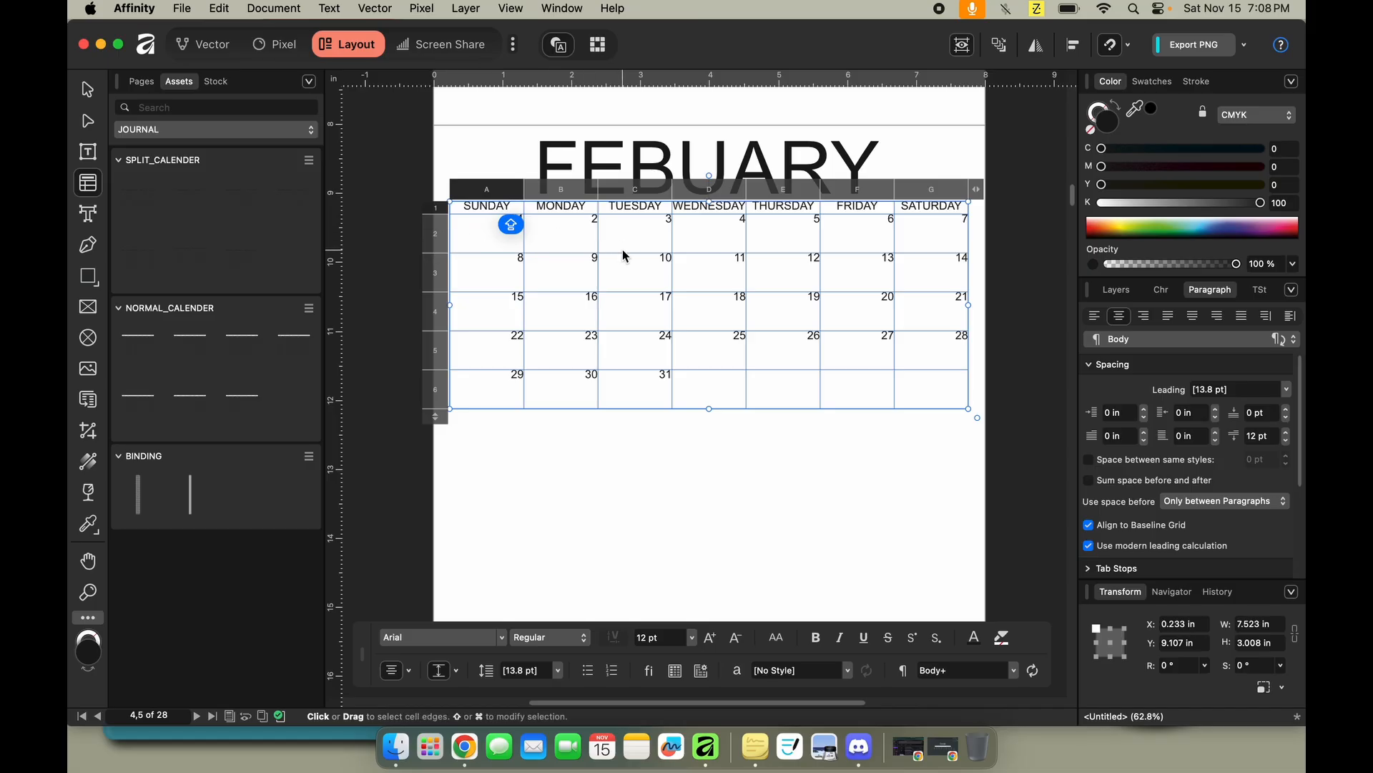
left_click_drag(674, 194, 661, 190)
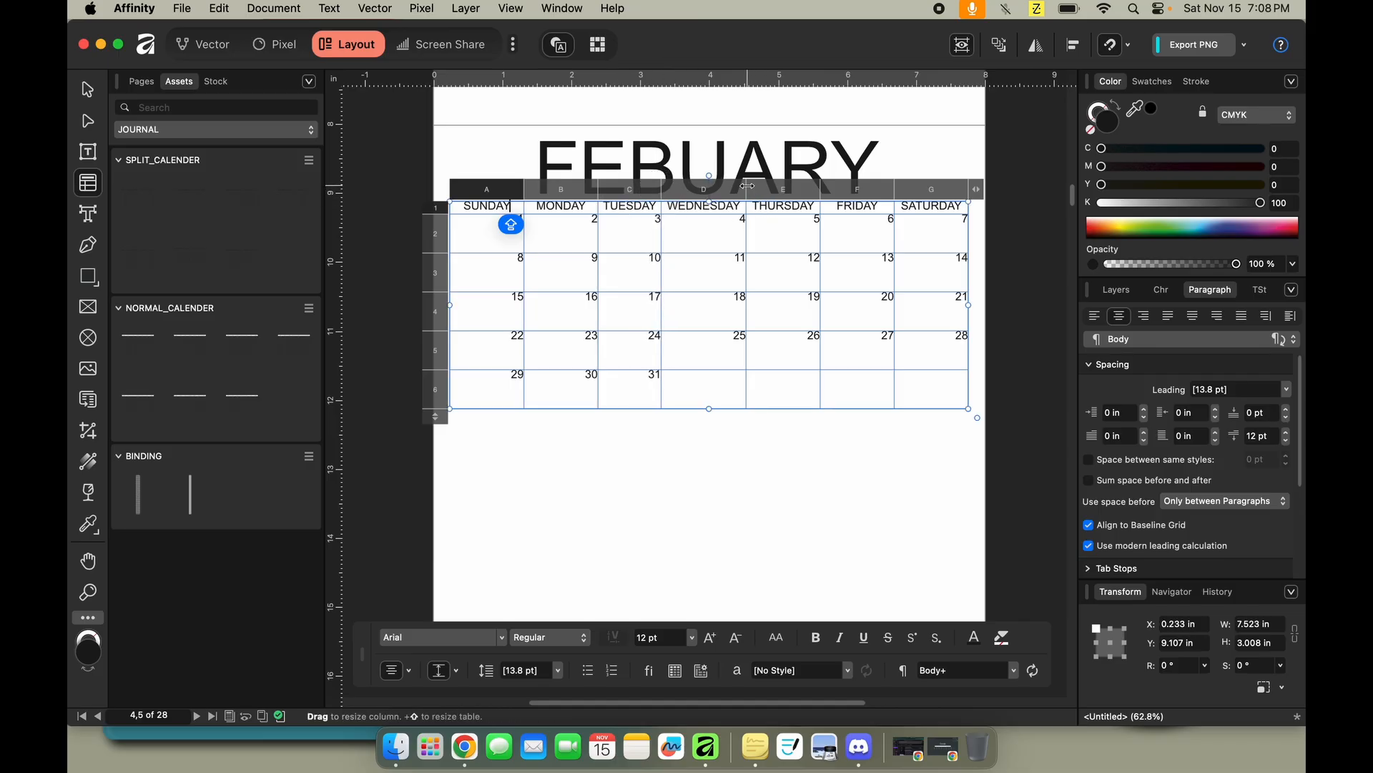
left_click_drag(748, 186, 901, 193)
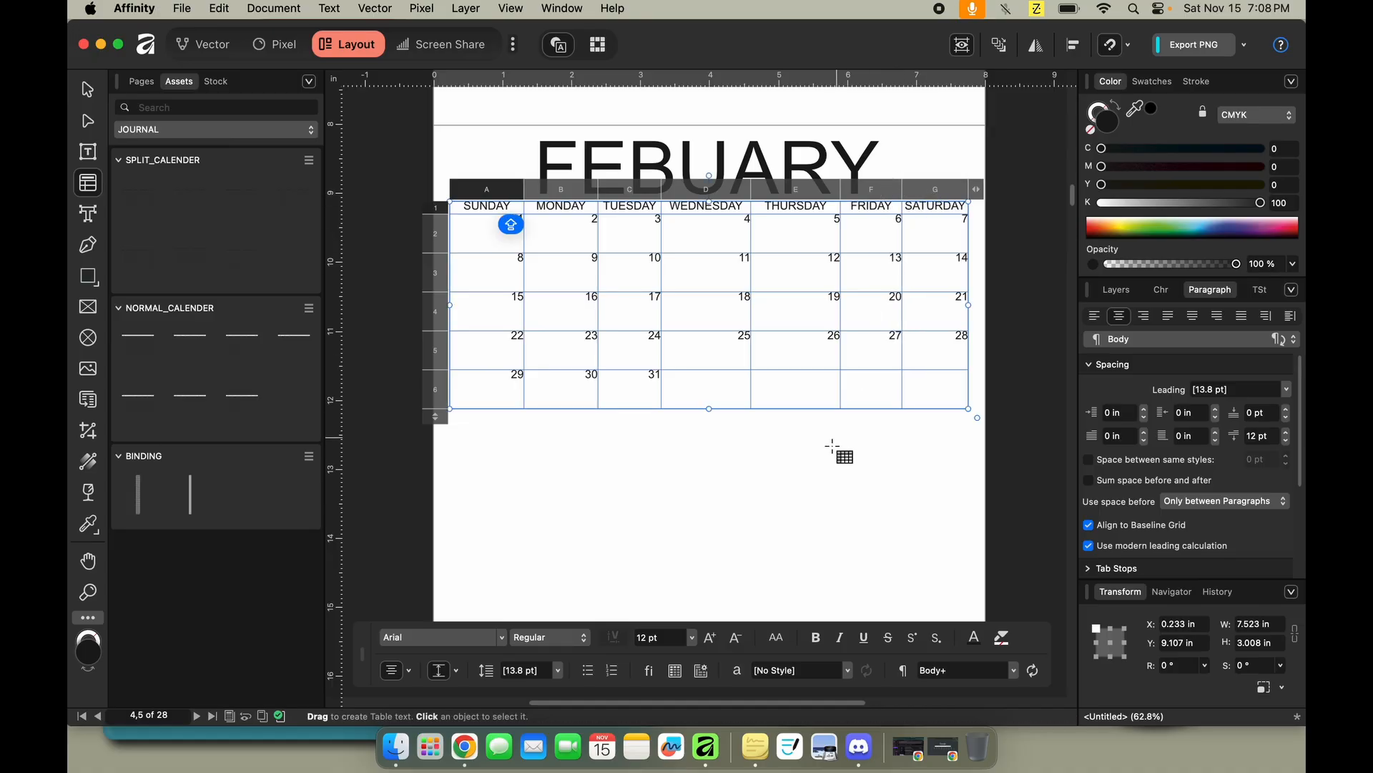
Fill the weekday heading row with a light grey of 10% black (K 10) and deselect the table.
left_click(435, 207)
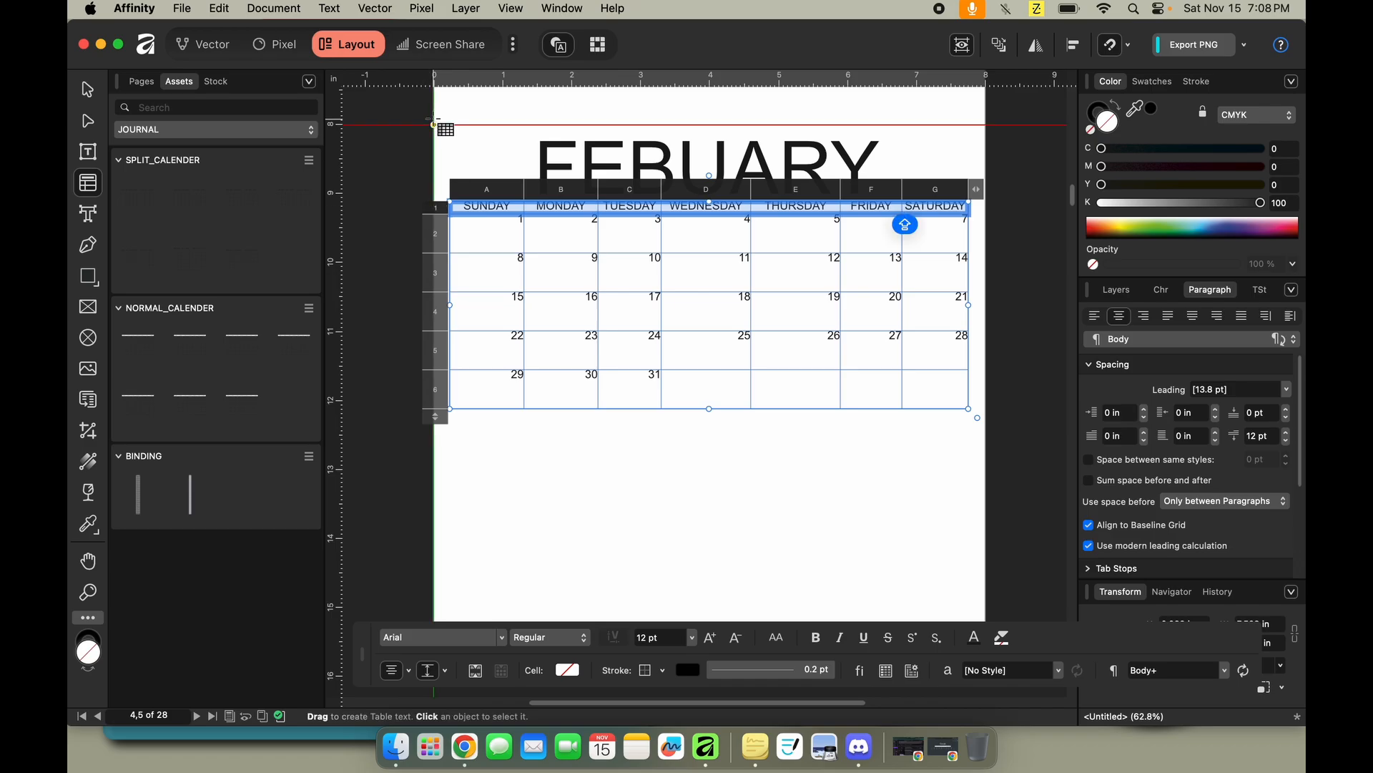
mouse_move(1117, 206)
left_mouse_down()
mouse_move(1012, 218)
mouse_move(1138, 215)
mouse_move(1106, 223)
left_mouse_up()
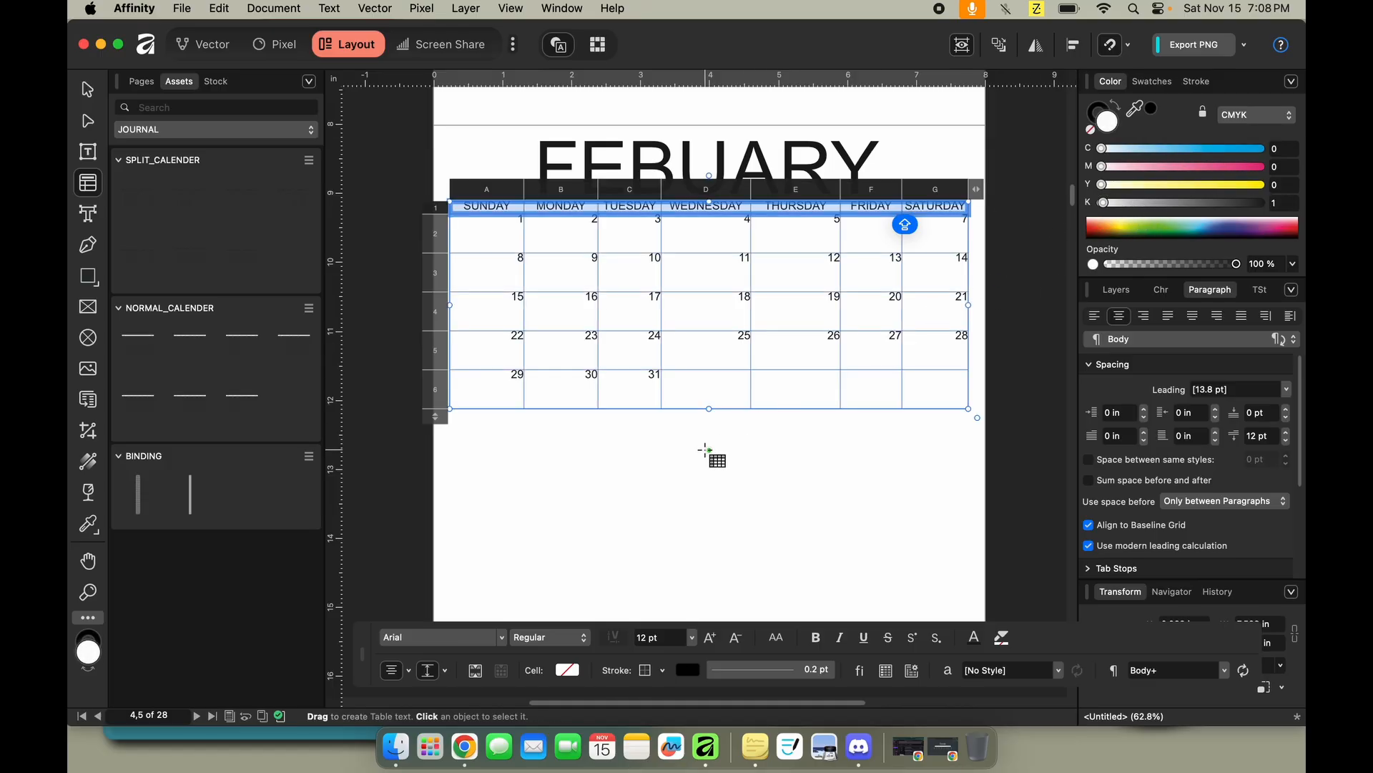
left_click(698, 468)
left_click(960, 47)
left_click(959, 47)
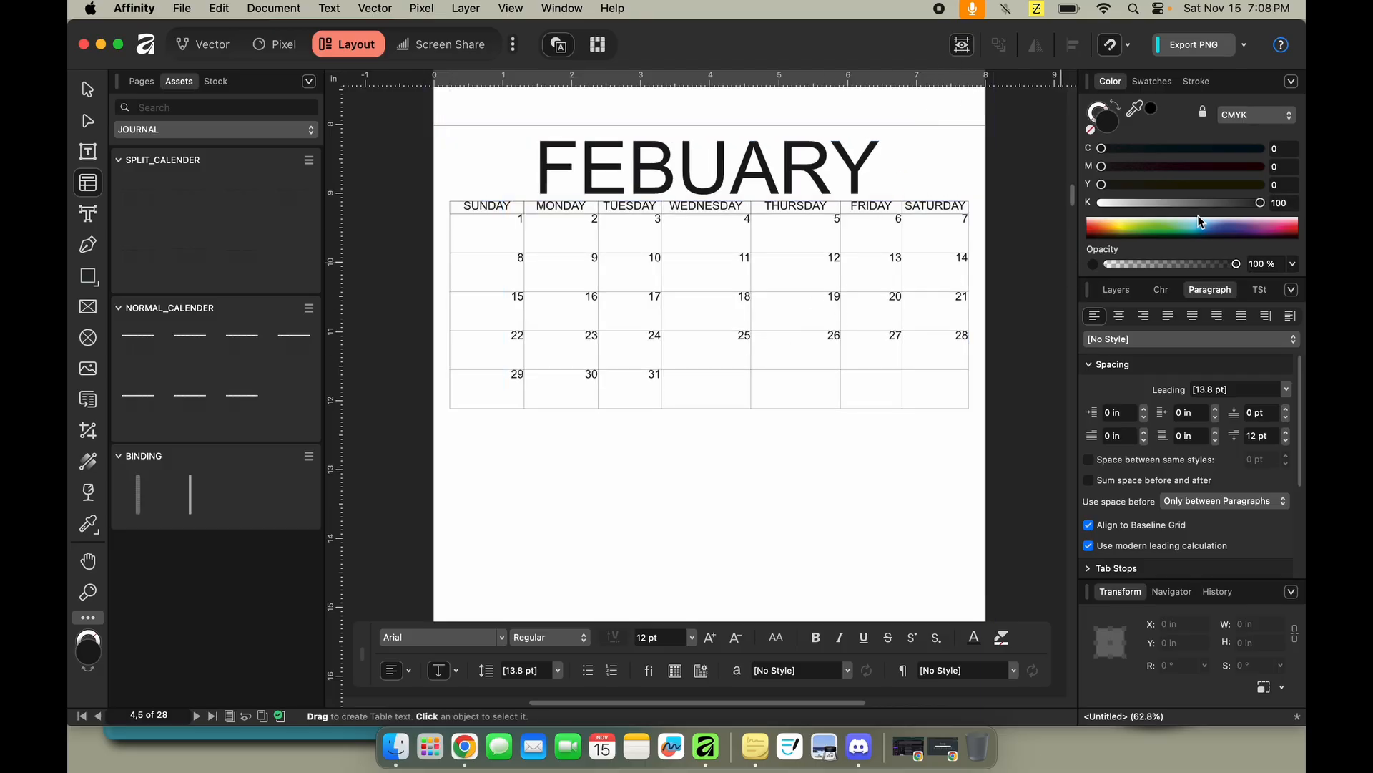
left_click(961, 213)
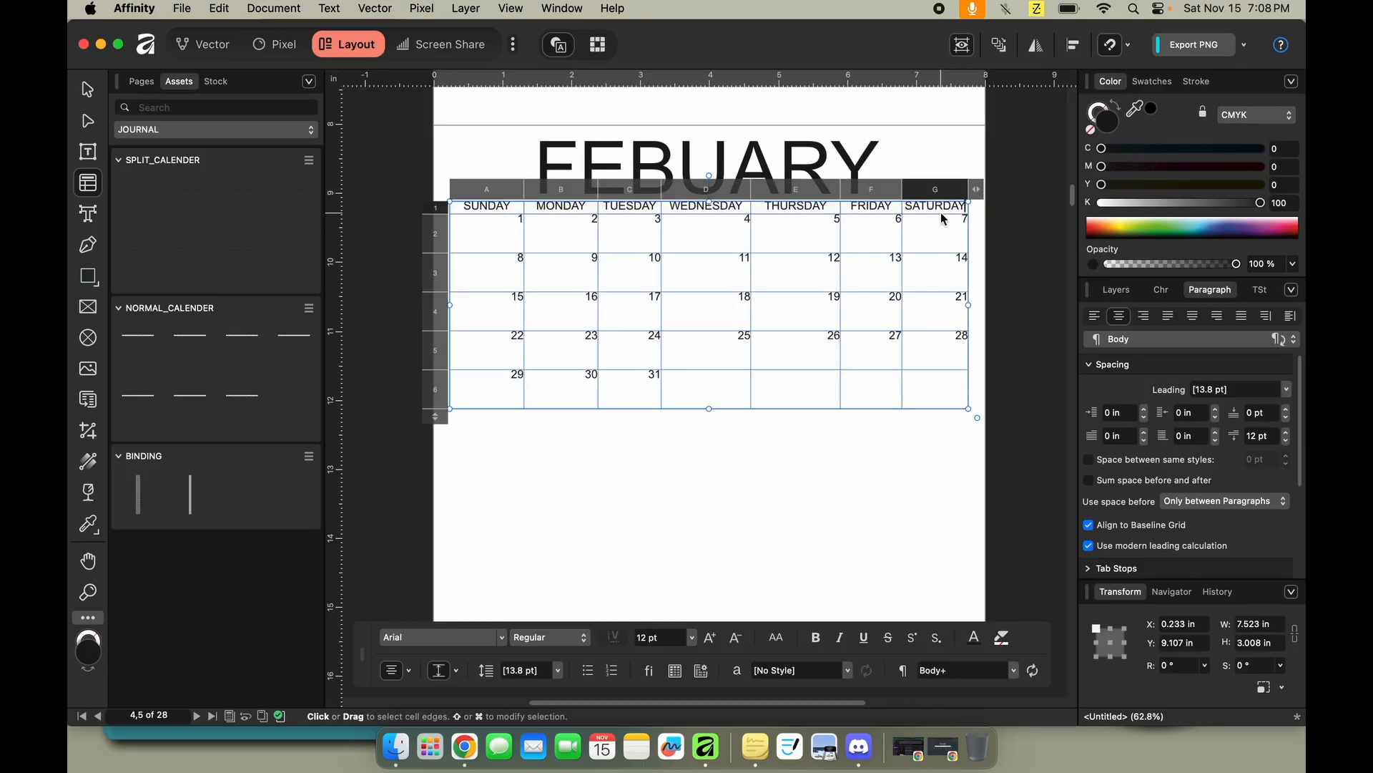
left_click(439, 211)
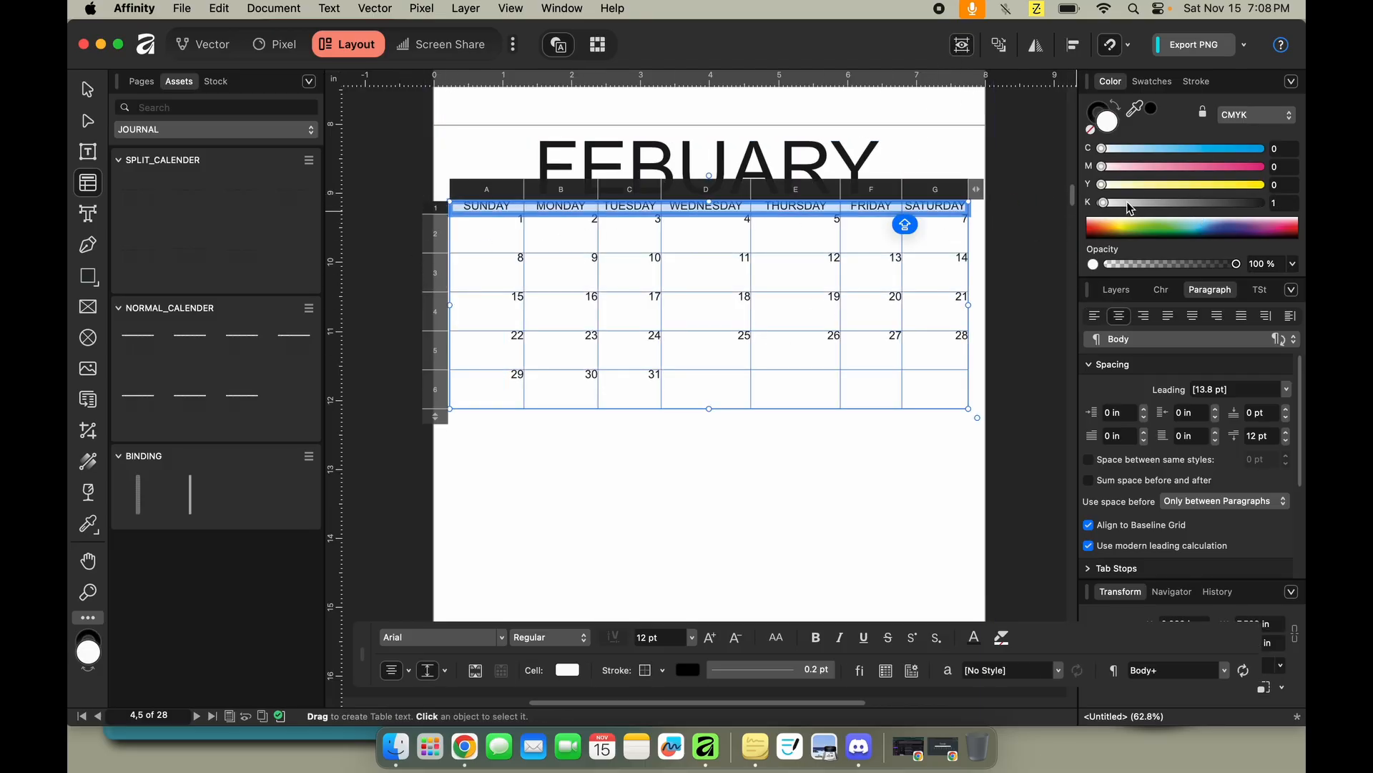
left_click_drag(1105, 208, 1111, 208)
left_click(776, 492)
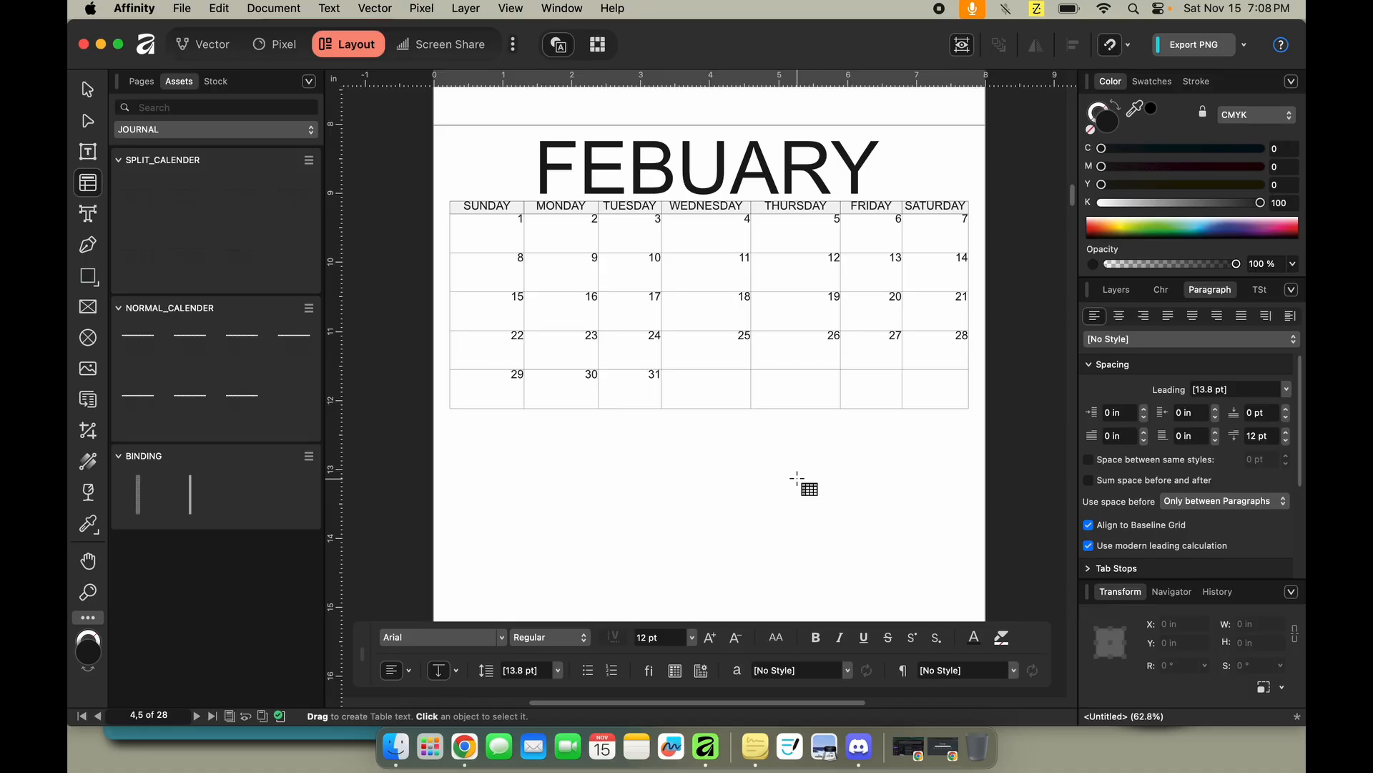
Move the calendar table down and partly off the page's left edge, to about X -2.42 in, Y 11.61 in.
left_click(89, 91)
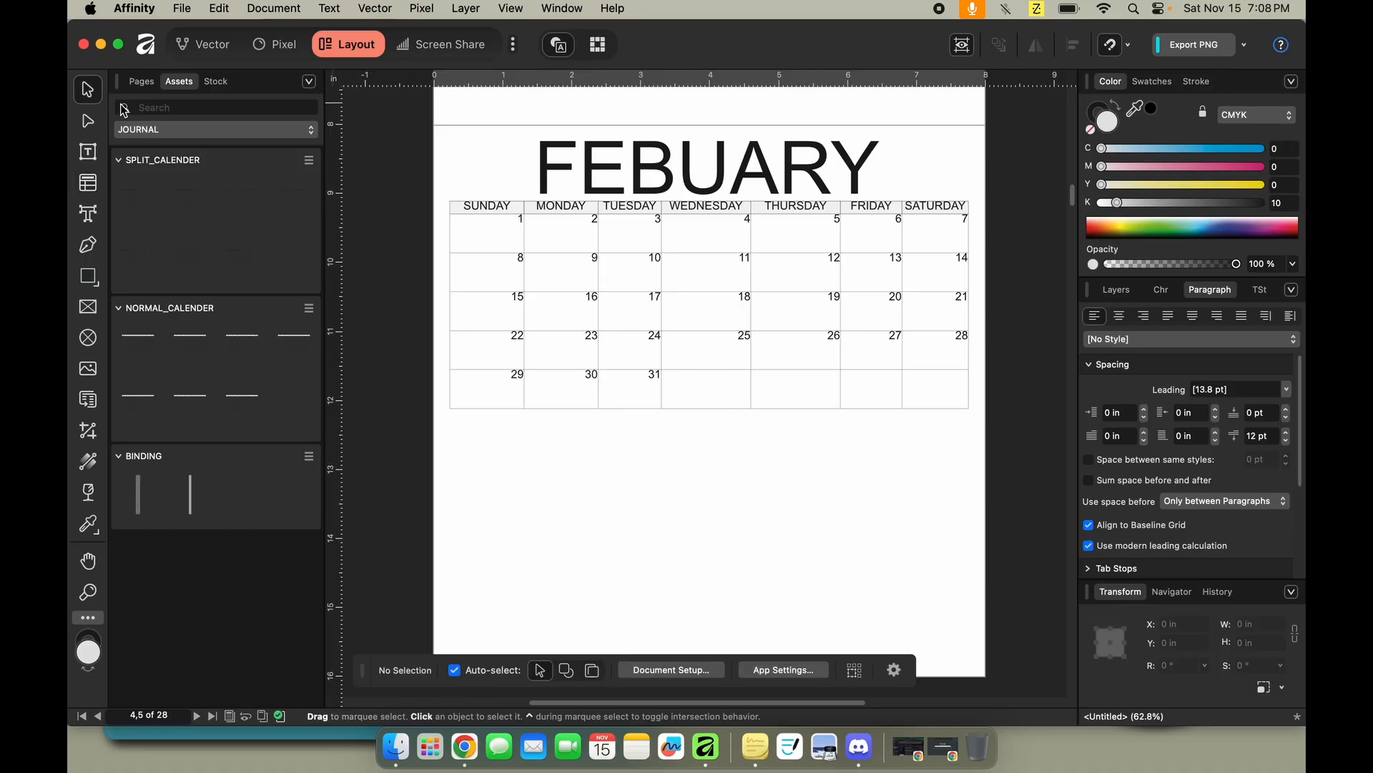
left_click(615, 233)
left_click_drag(615, 234, 847, 406)
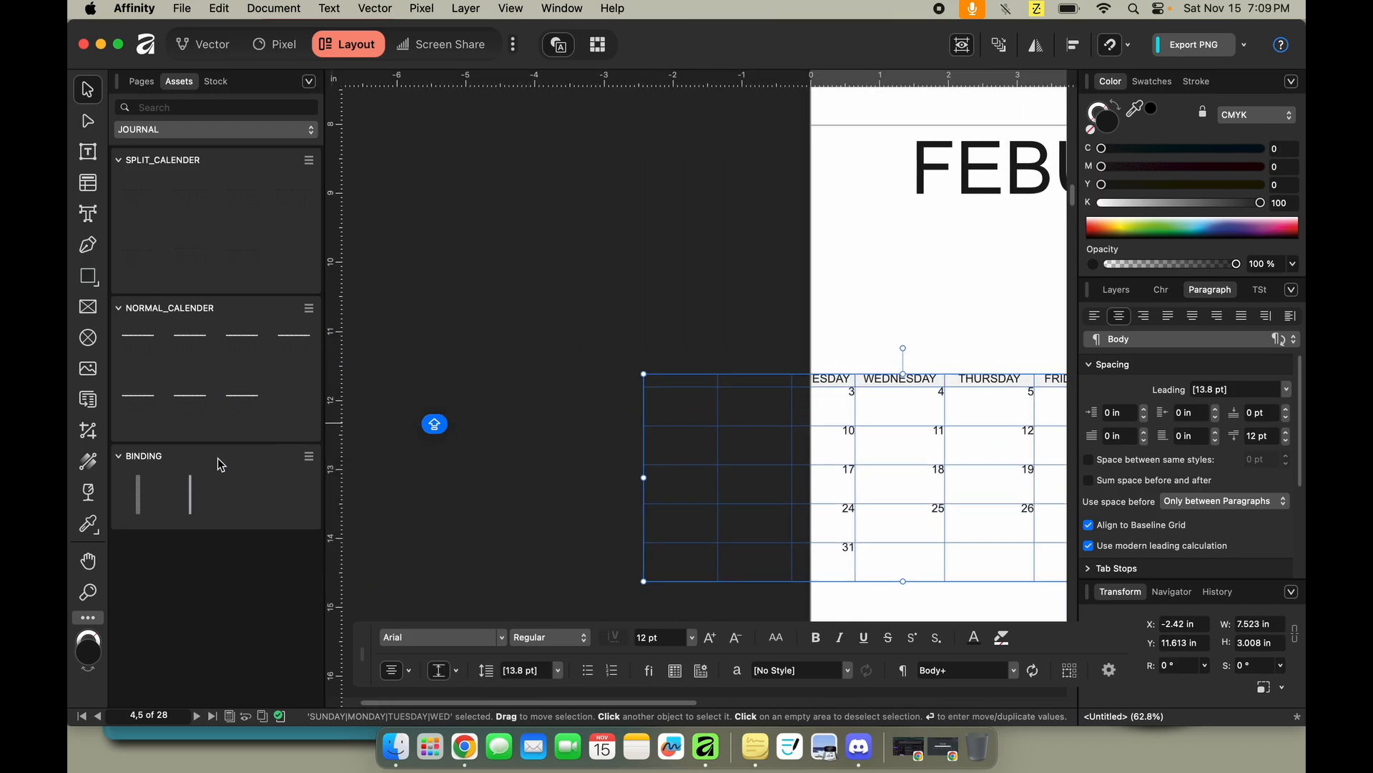
Collapse the NORMAL_CALENDER, SPLIT_CALENDER and BINDING subcategories of the JOURNAL assets.
left_click(122, 314)
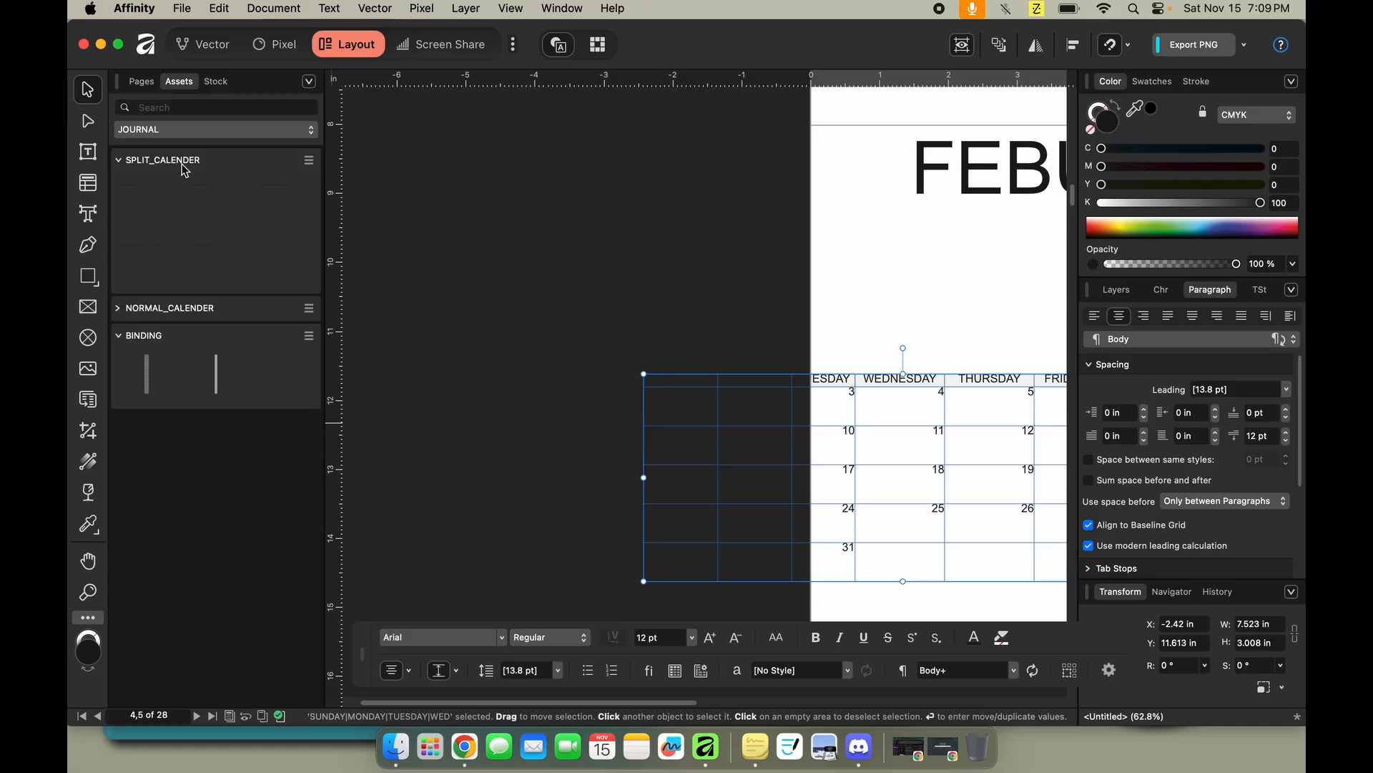
left_click(119, 164)
left_click(117, 216)
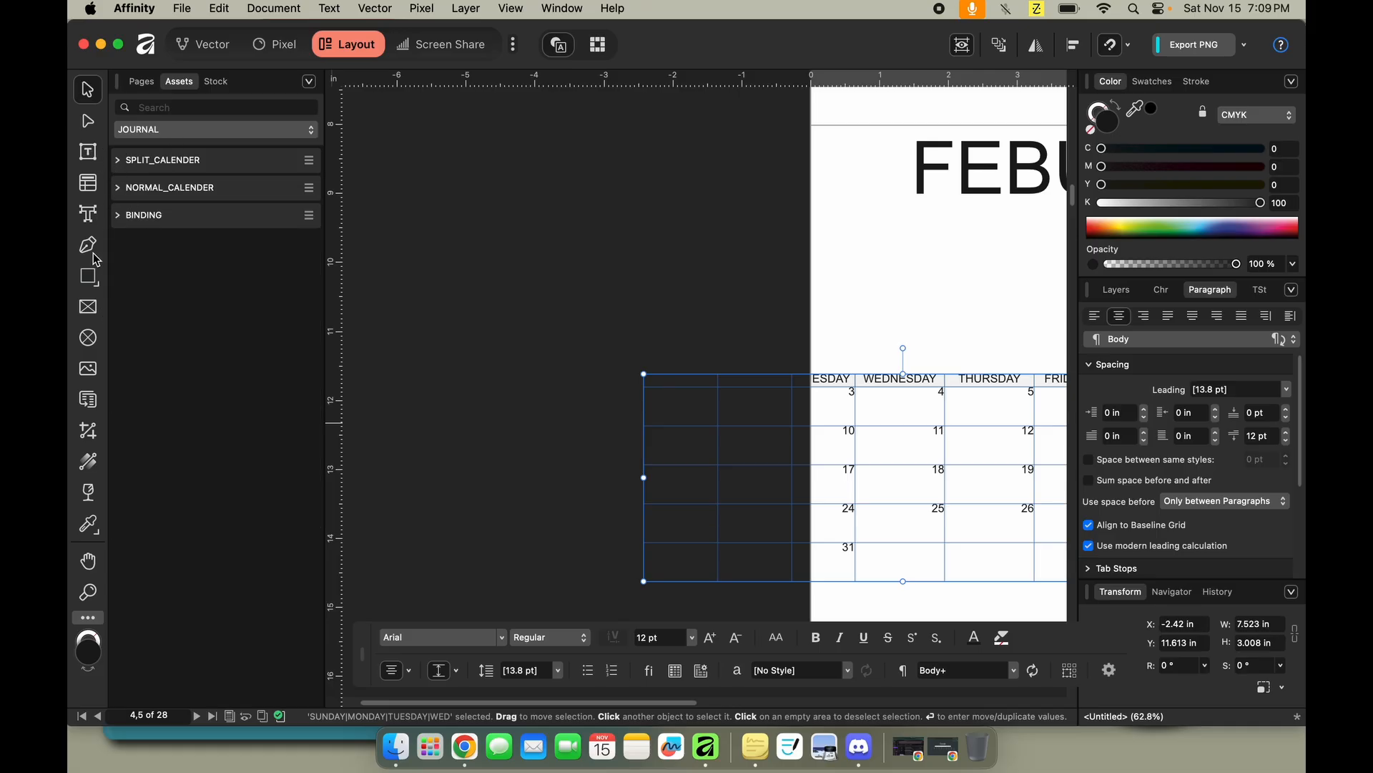
Create an asset category named VIDEO and store the selected calendar table in it as an asset.
left_click(309, 80)
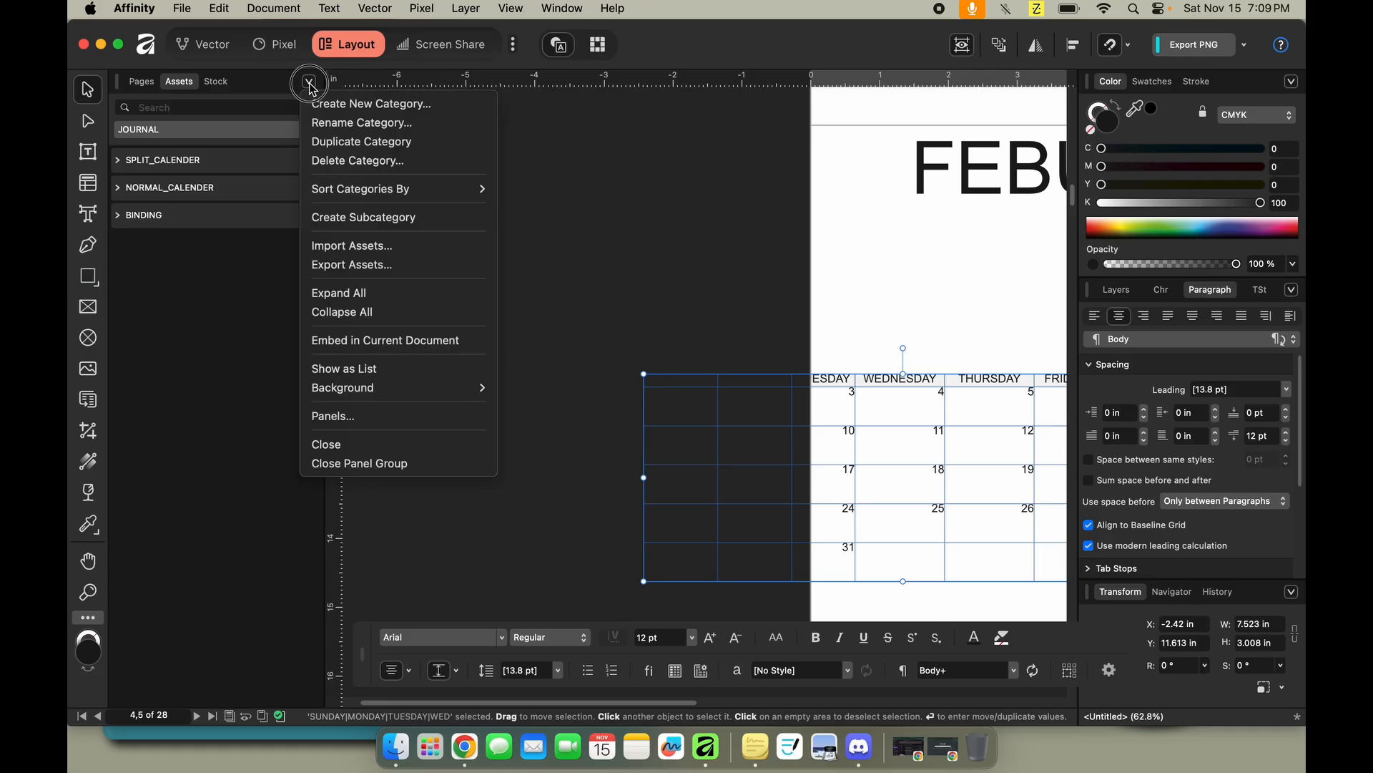
left_click(397, 107)
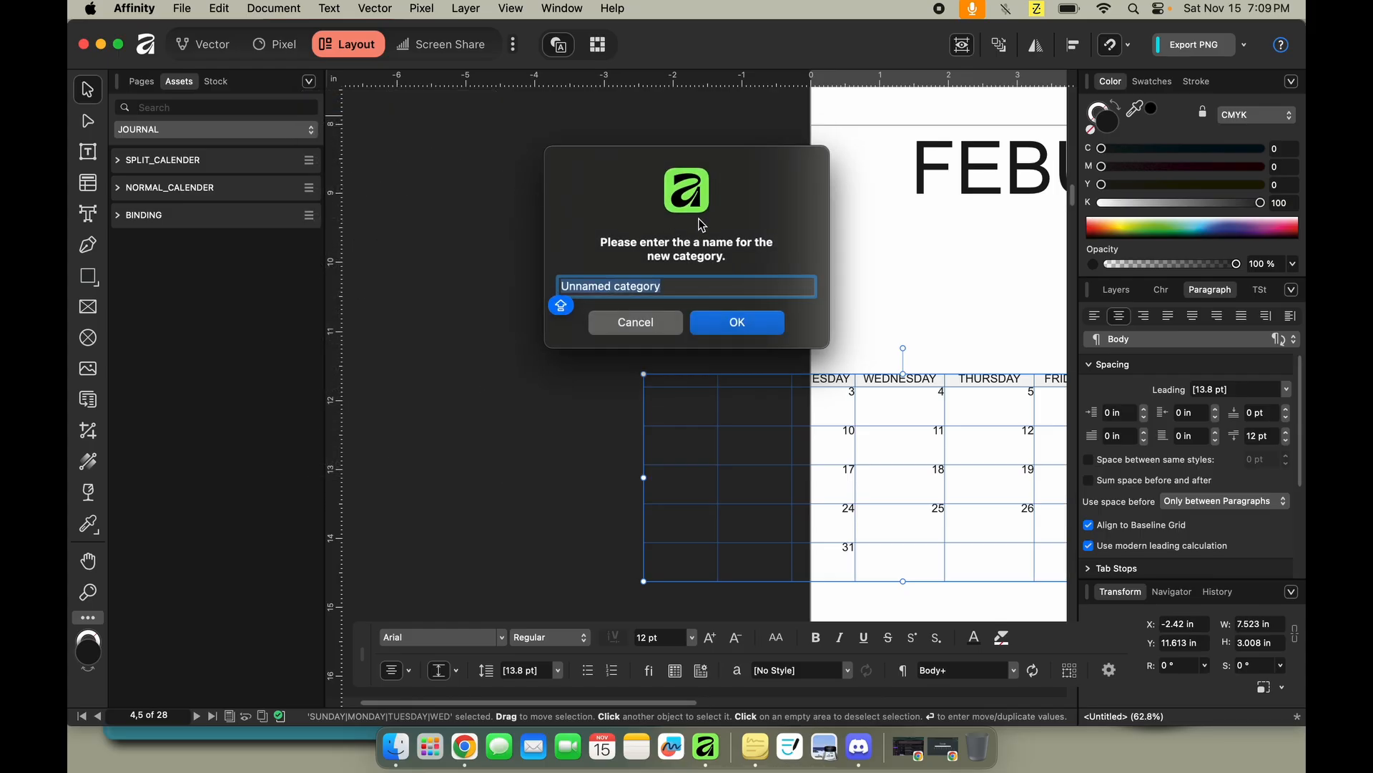
type("VIDEO")
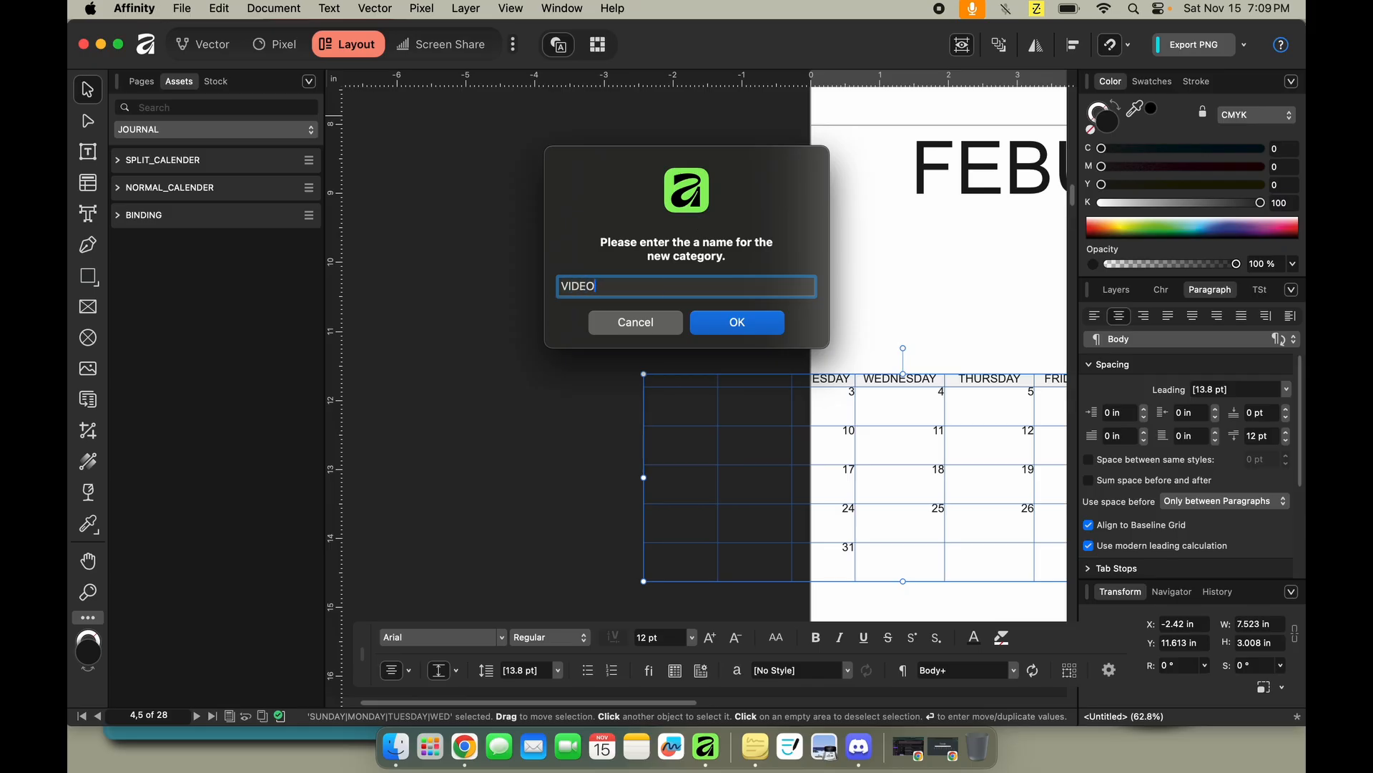
left_click(771, 325)
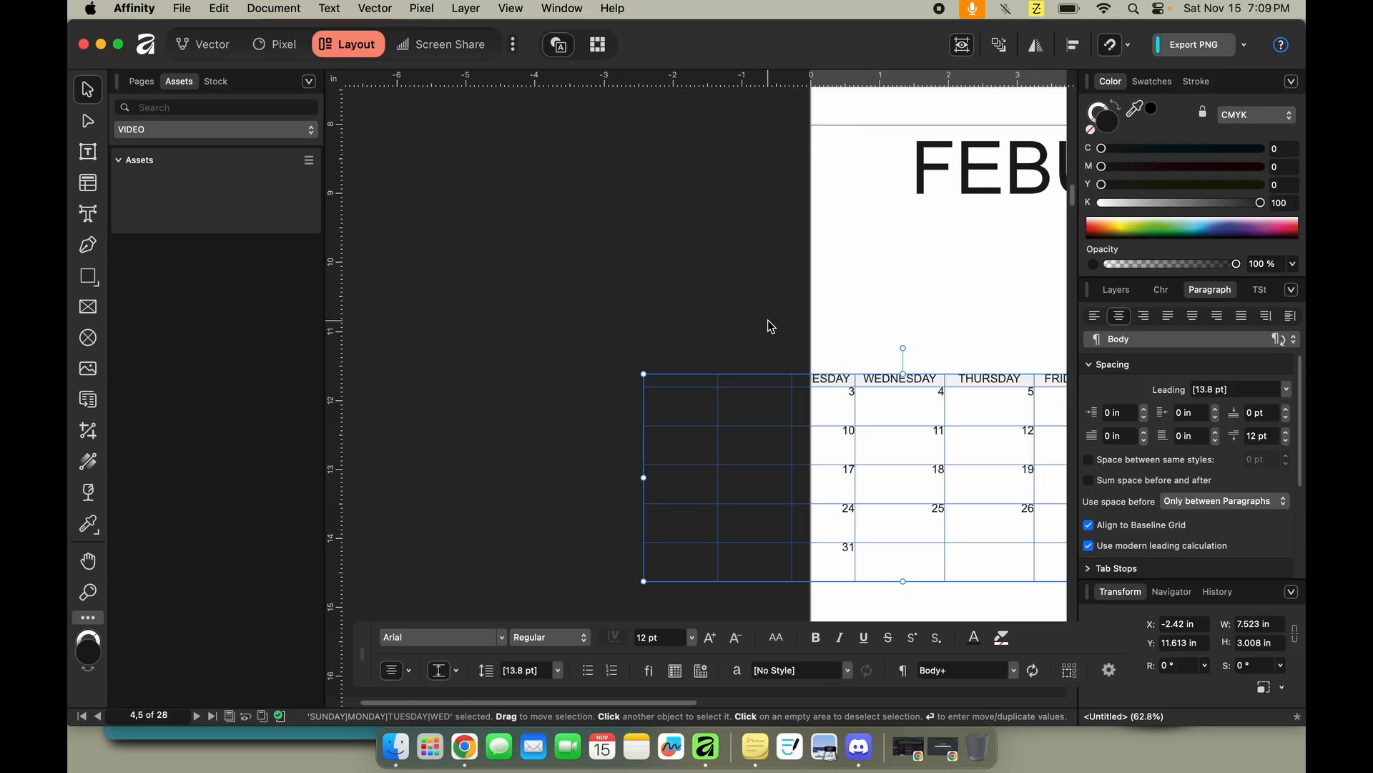
left_click_drag(841, 429, 187, 197)
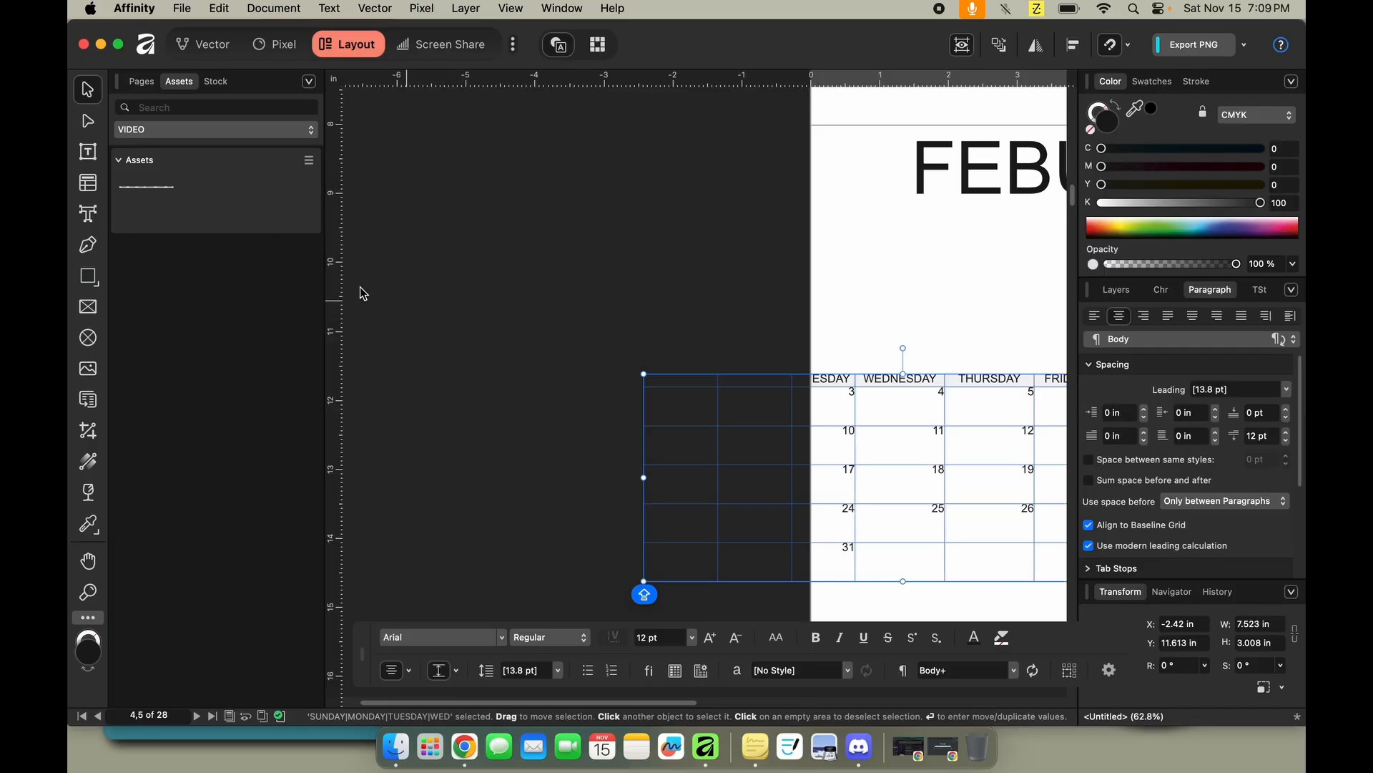
Place the stored calendar table on the page 6,7 spread and position it at about X 0.24 in, Y 2.41 in.
scroll(608, 320, "down", 10)
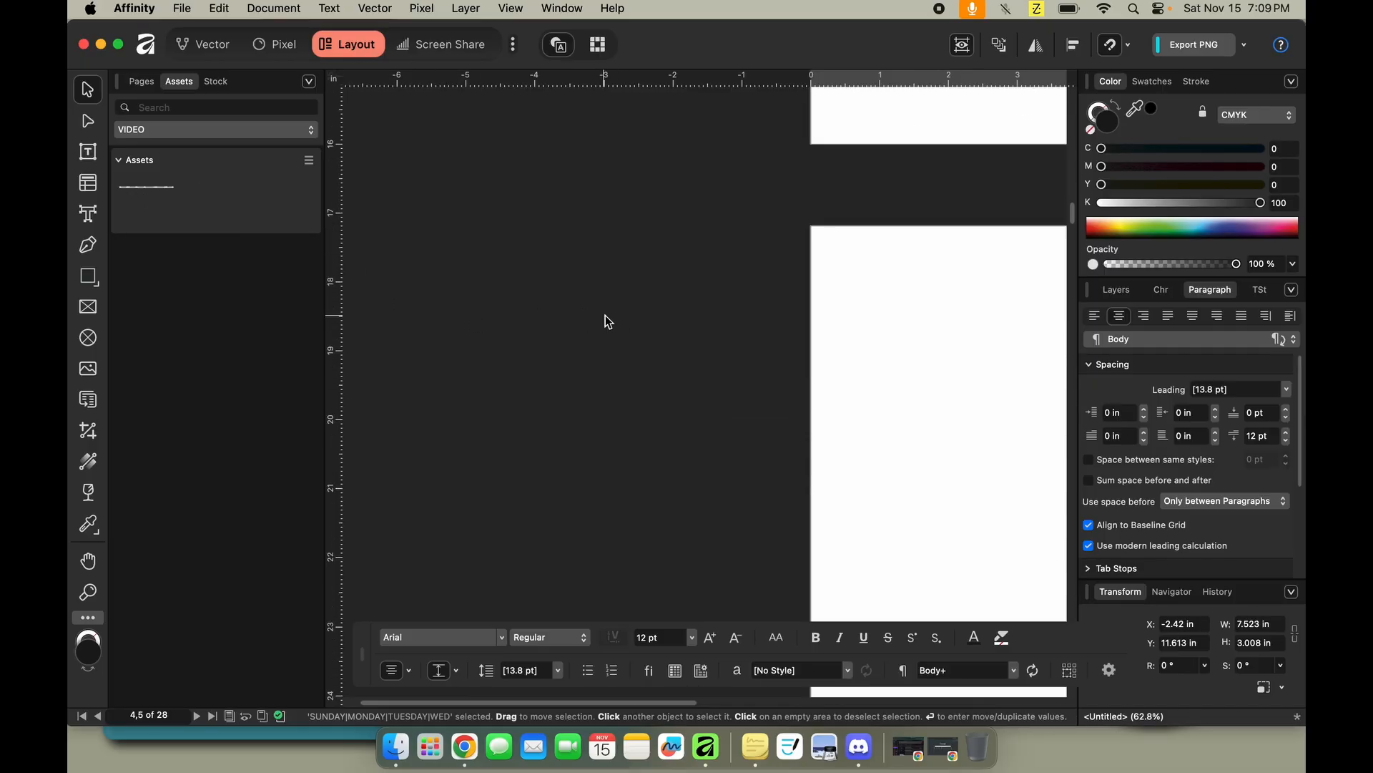
left_click_drag(138, 212, 976, 515)
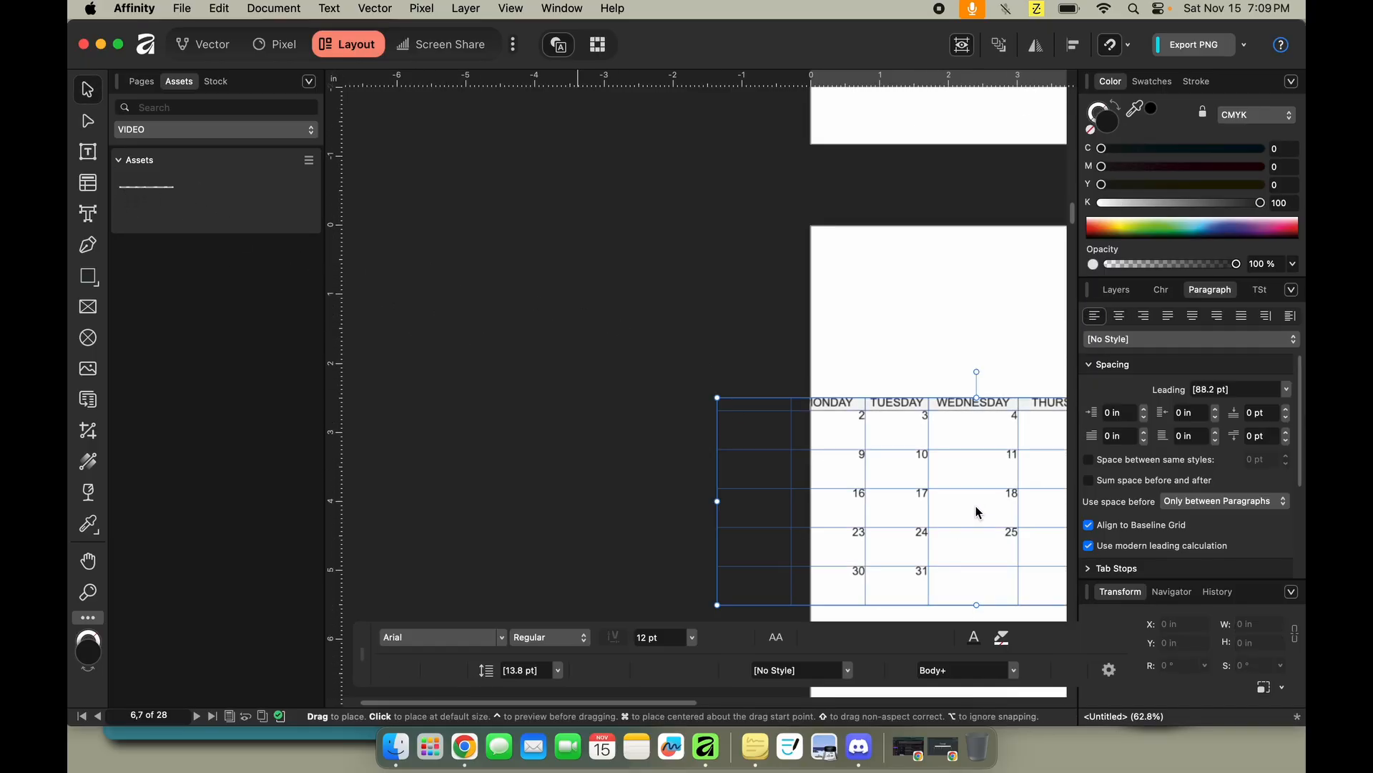
scroll(974, 512, "down", 3)
scroll(973, 510, "right", 5)
left_click_drag(626, 329, 722, 342)
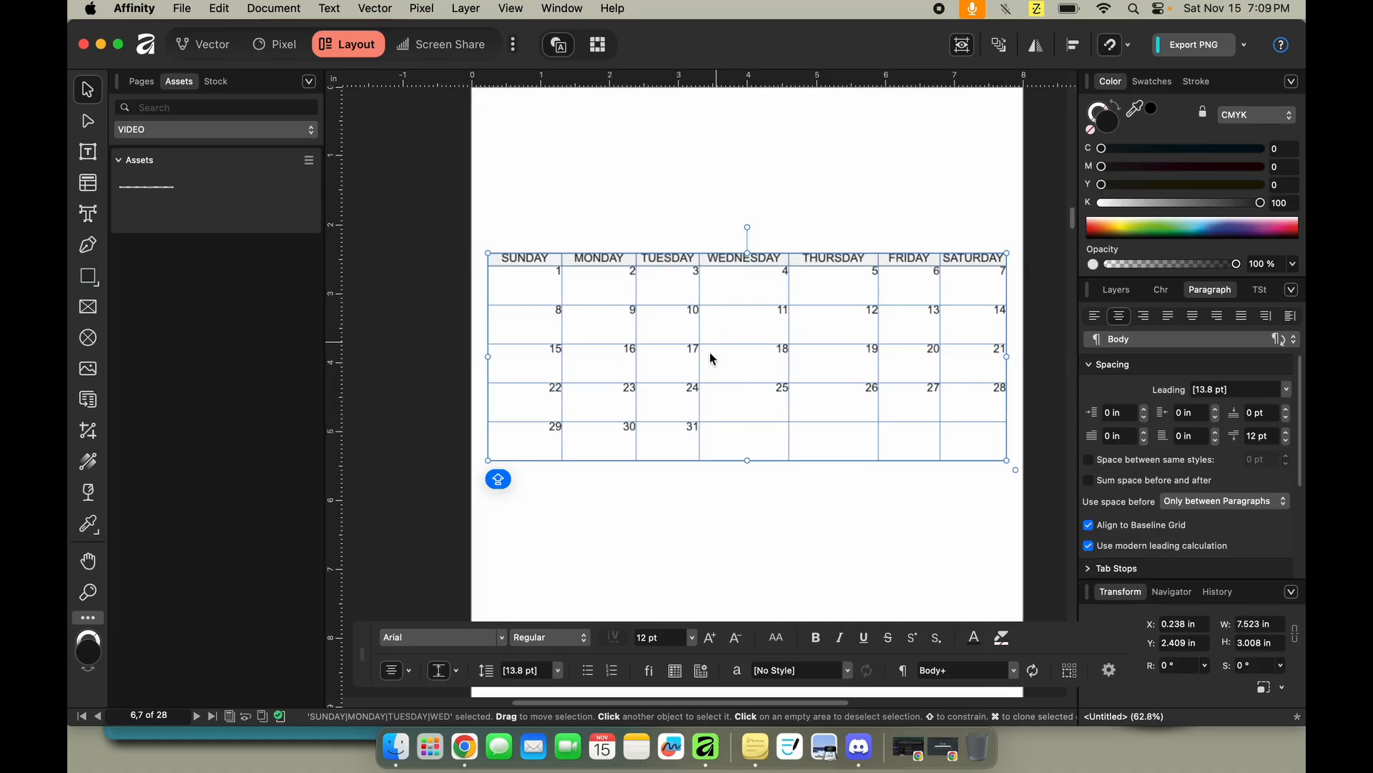
Clear dates 29 to 31 from the placed table, remove its emptied last row and deselect the table.
double_click(621, 447)
left_click_drag(699, 449, 438, 422)
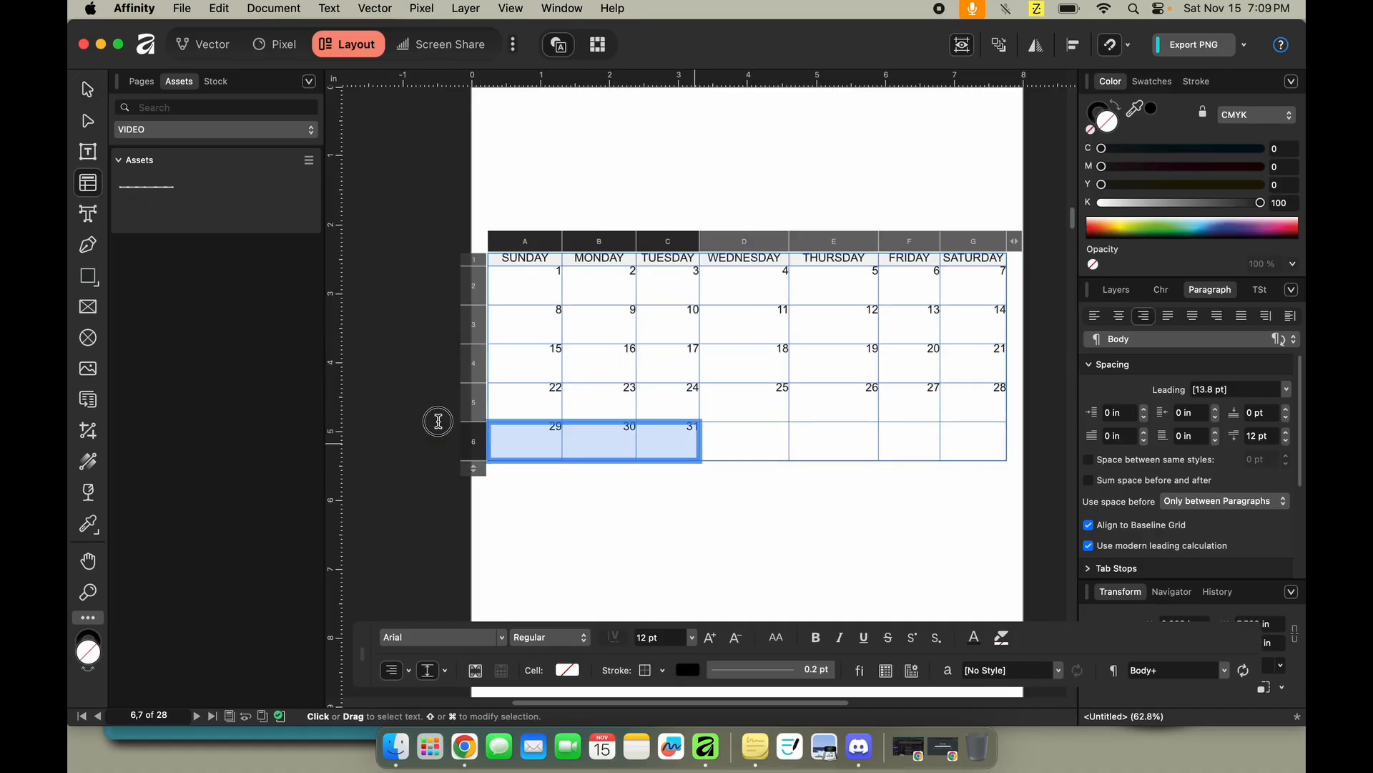
key("BackSpace")
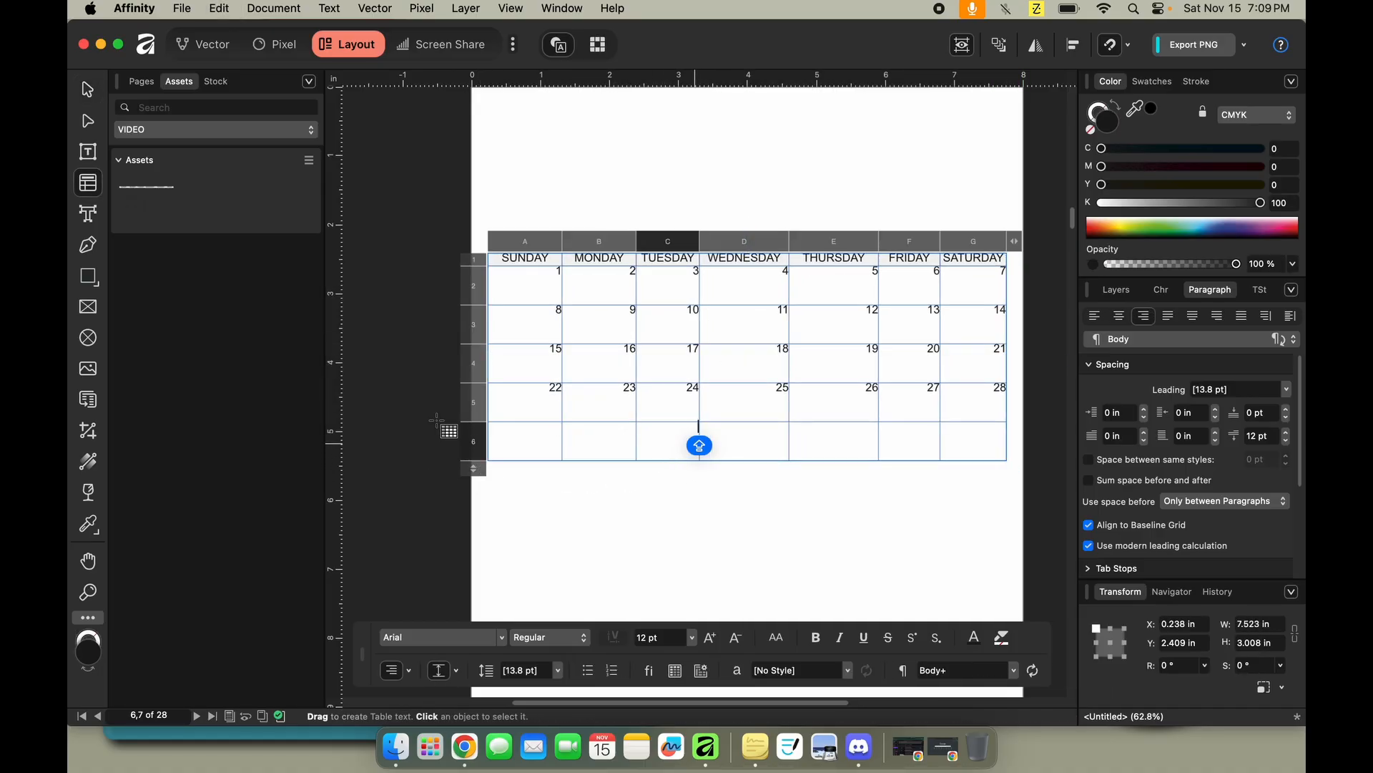
left_click_drag(472, 467, 468, 428)
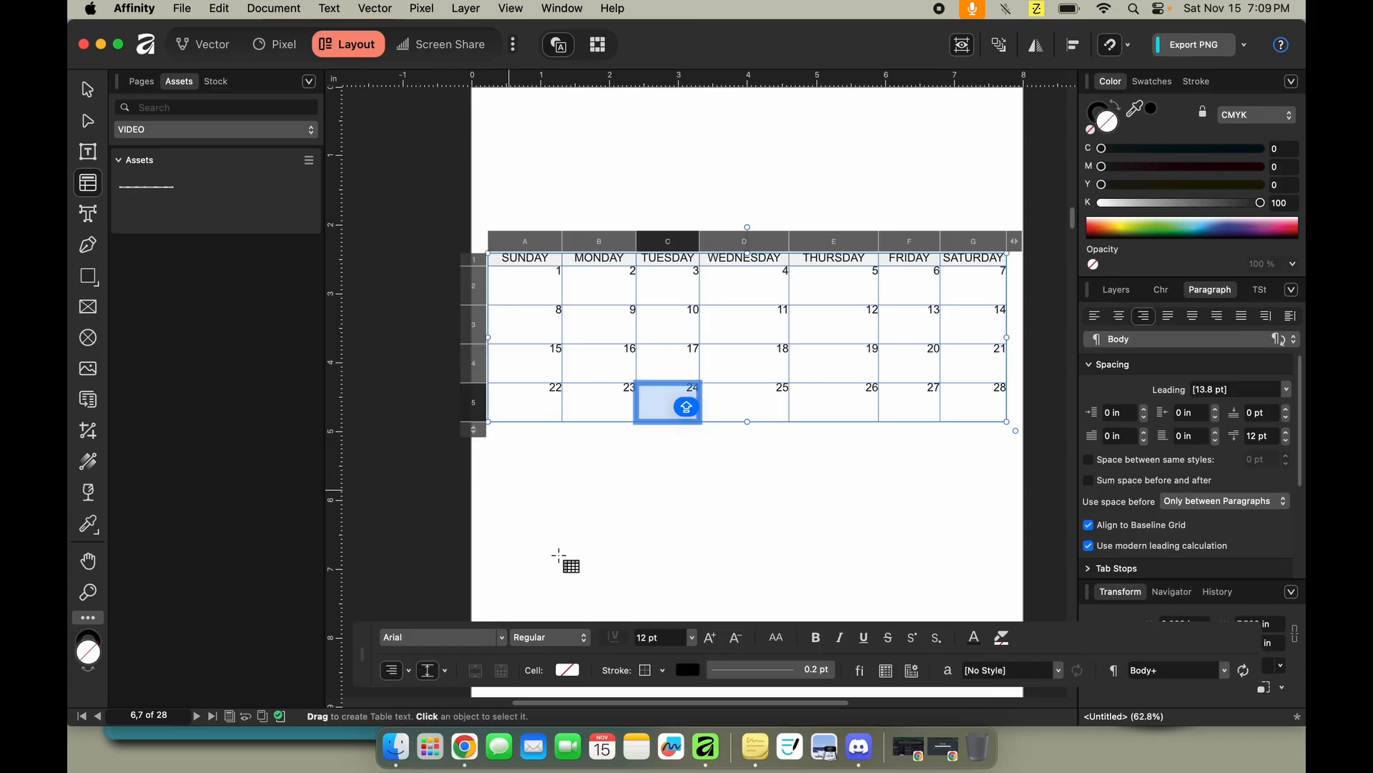
left_click(596, 573)
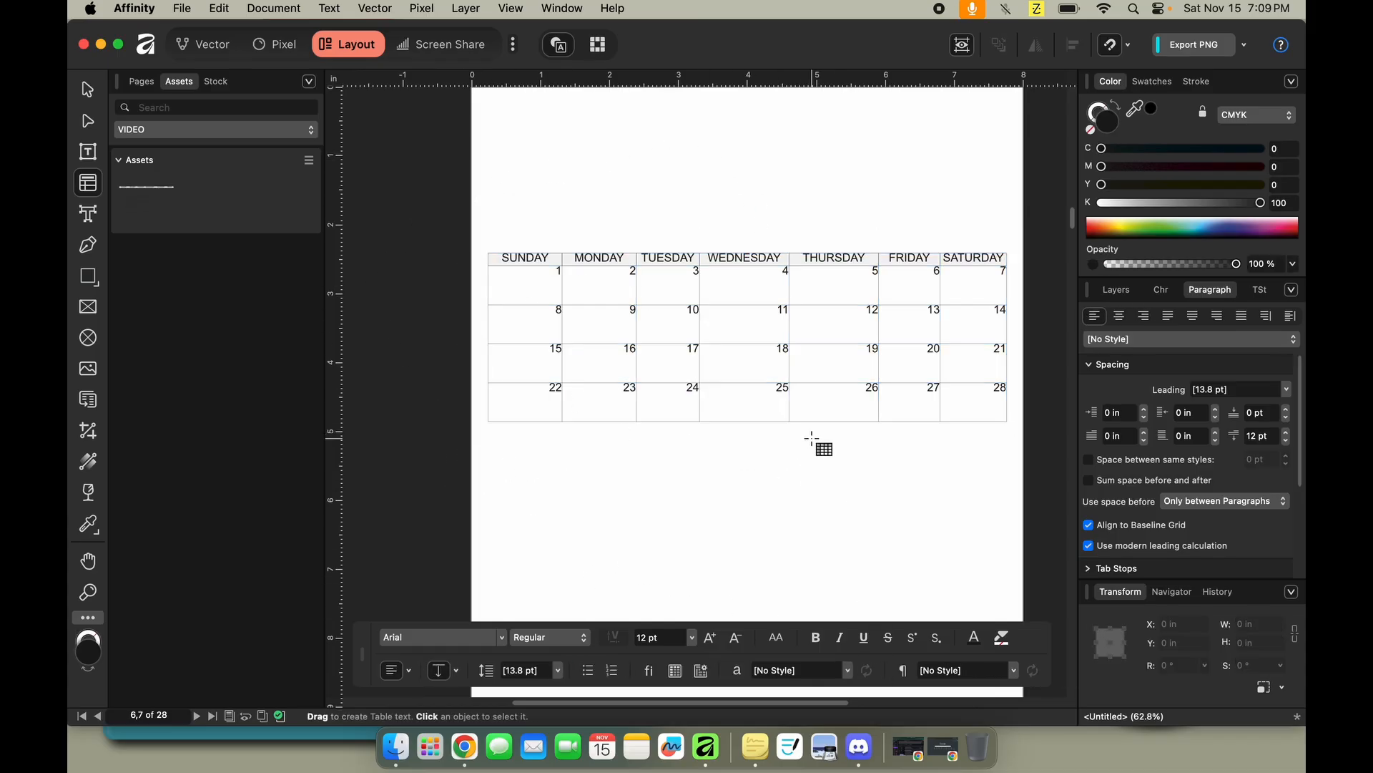
Place another copy of the stored table on the same page and delete both table copies.
left_click_drag(197, 211, 648, 218)
left_click(760, 371)
key("Delete")
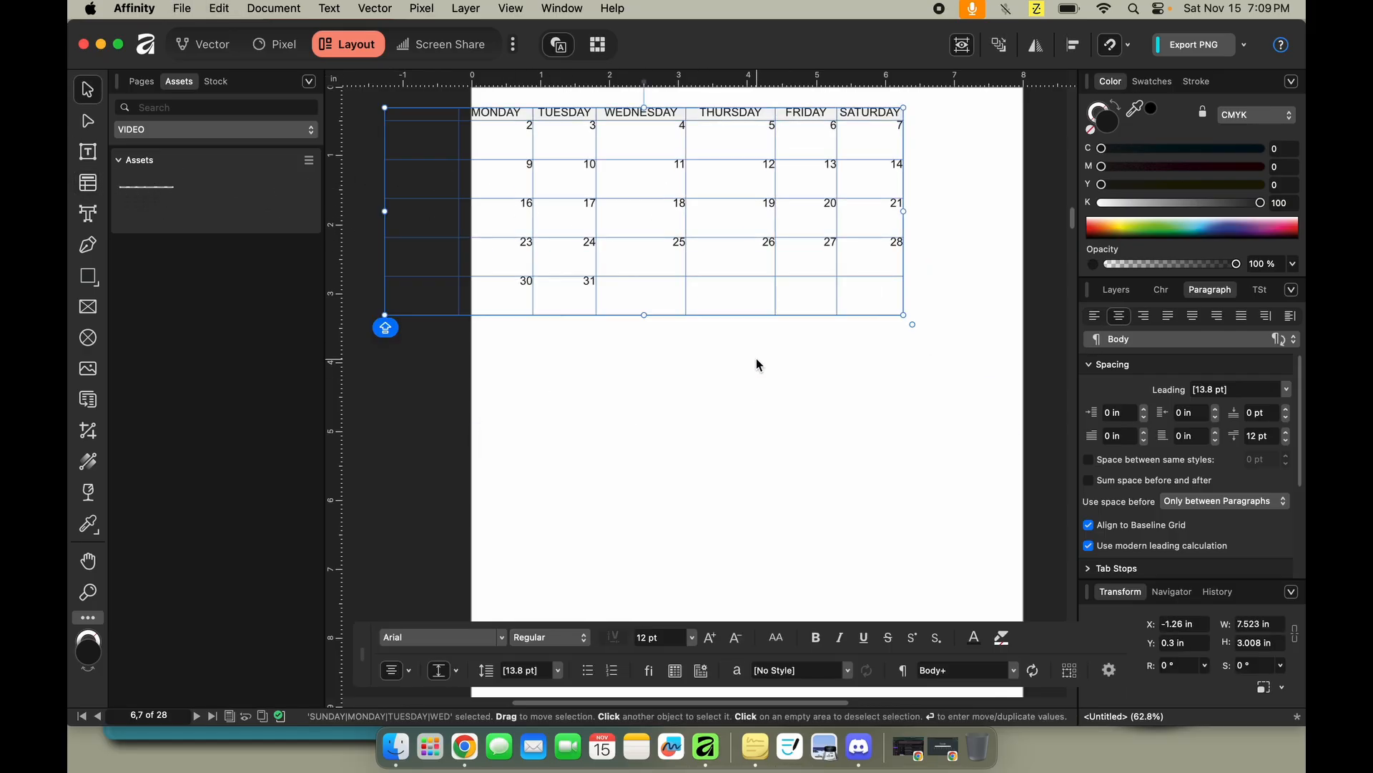
left_click_drag(543, 156, 662, 197)
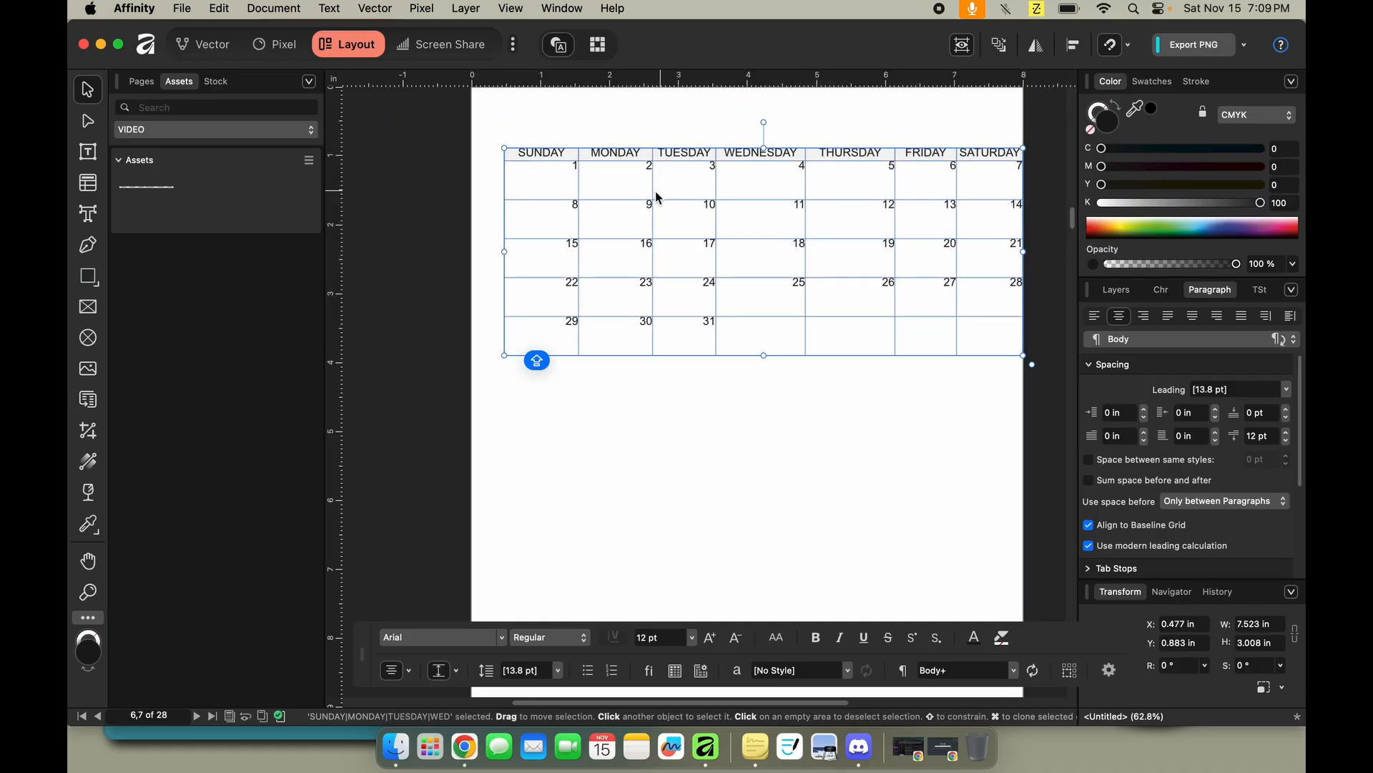
key("Delete")
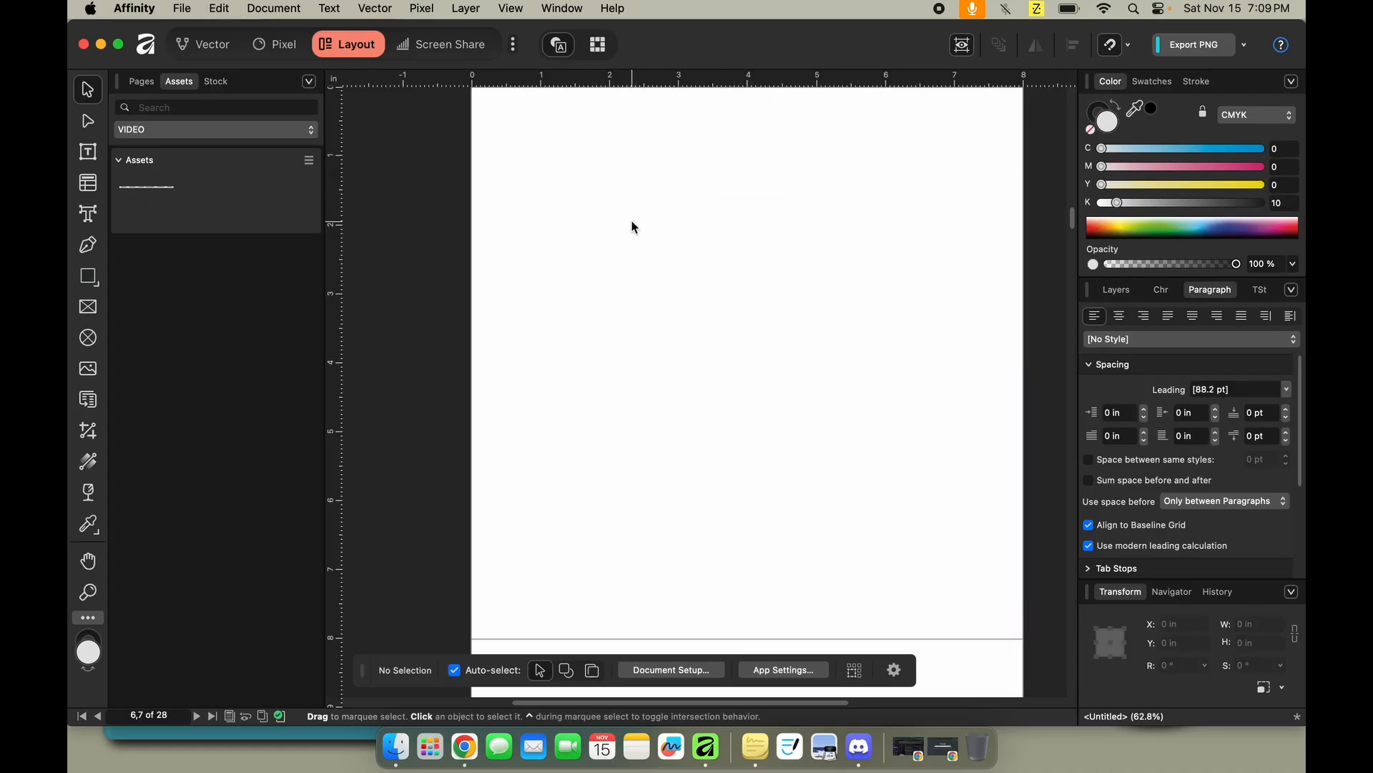
Delete the original calendar table below the FEBUARY heading on the page 4,5 spread.
scroll(538, 312, "up", 10)
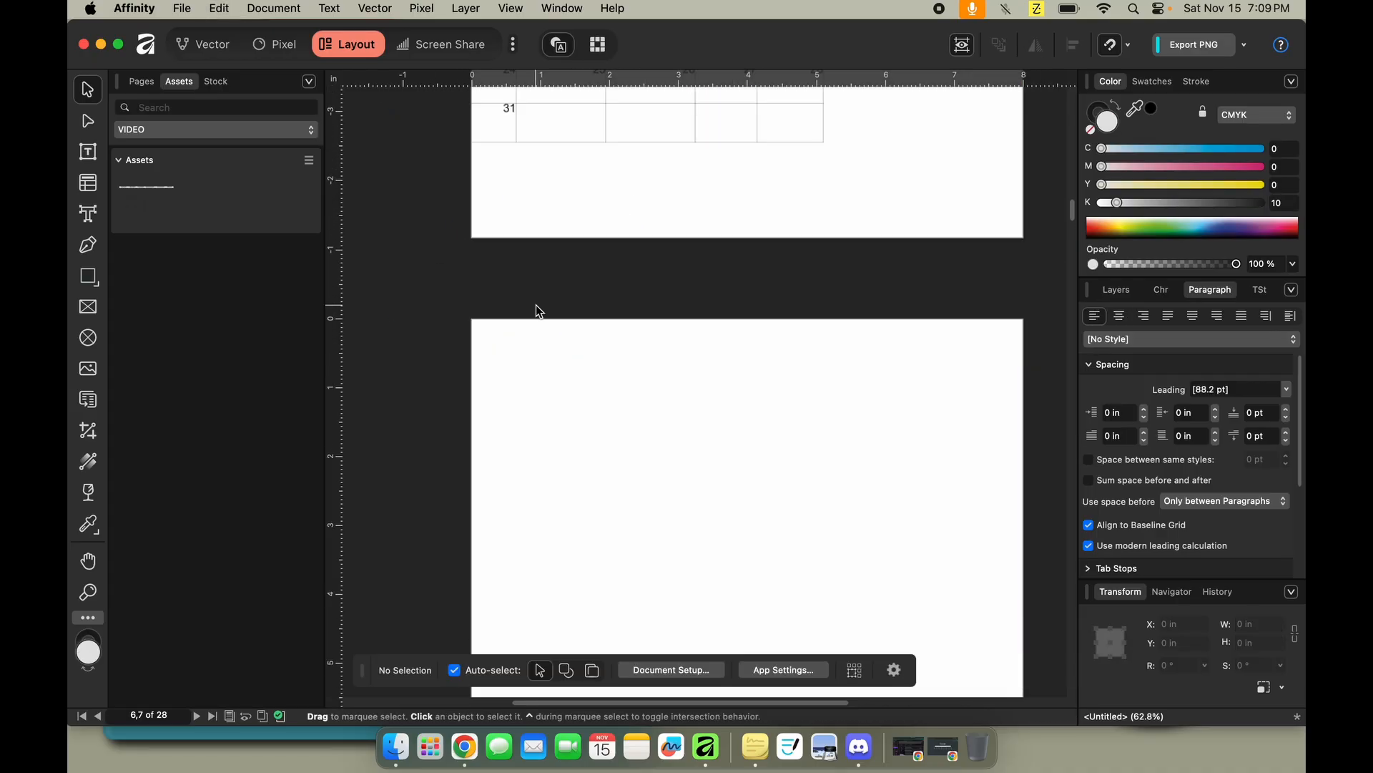
left_click_drag(585, 431, 766, 273)
key("Delete")
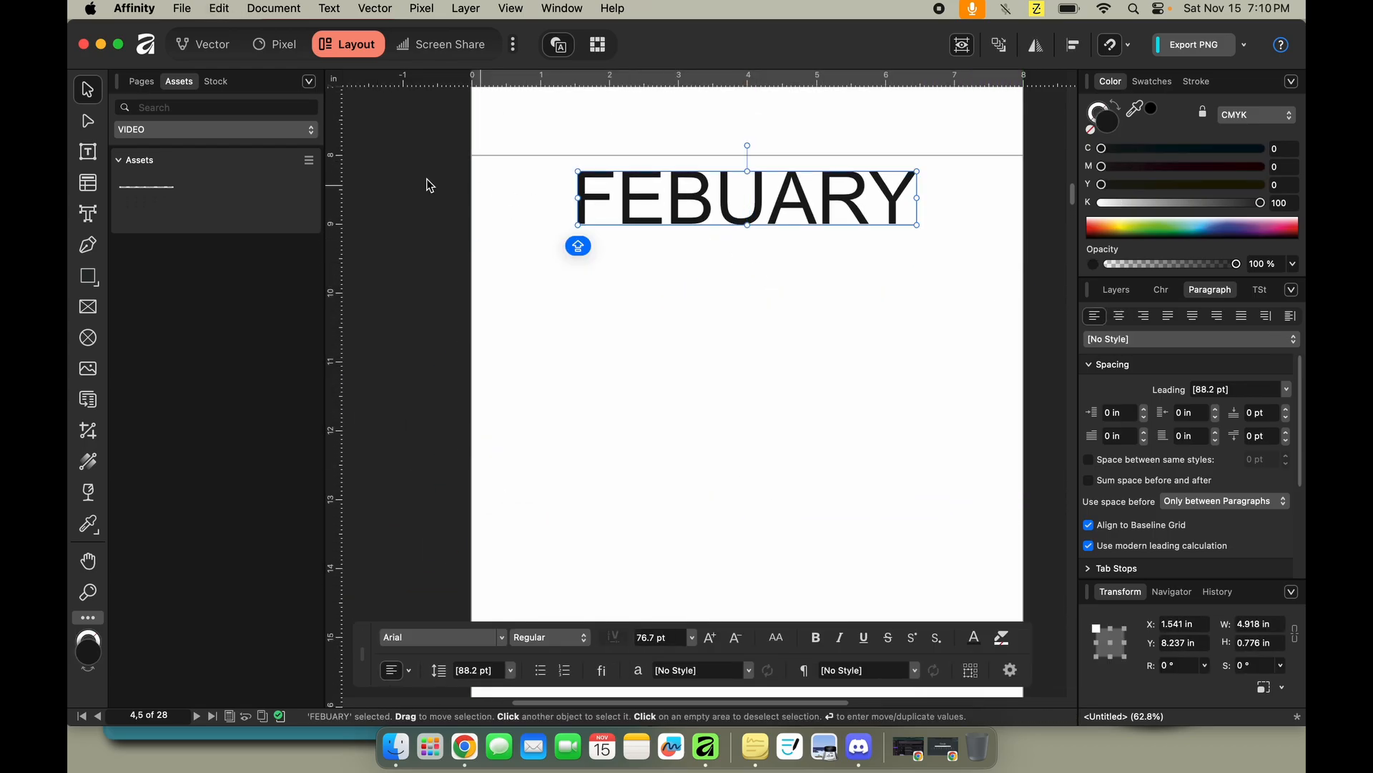
Delete the Assets subcategory and the VIDEO asset category that contained it.
left_click(309, 159)
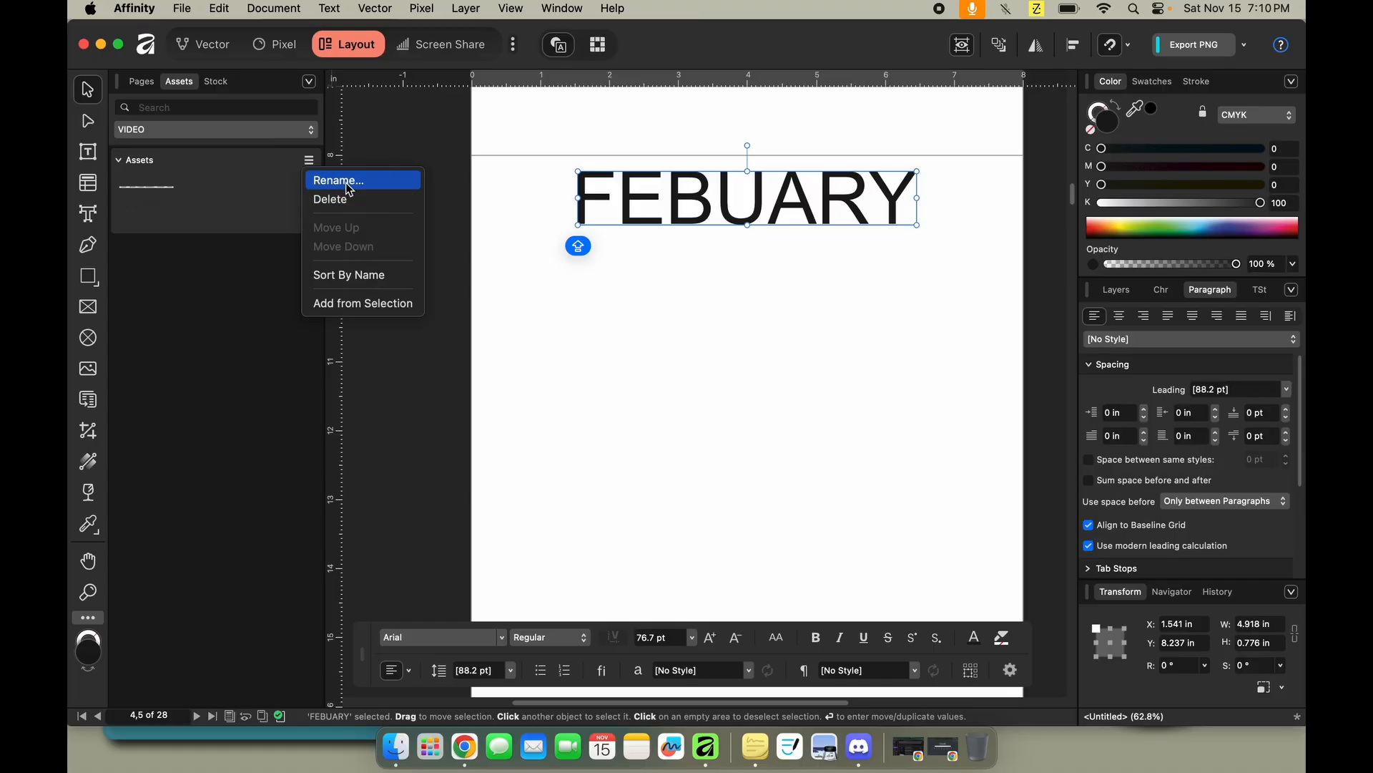
left_click(356, 204)
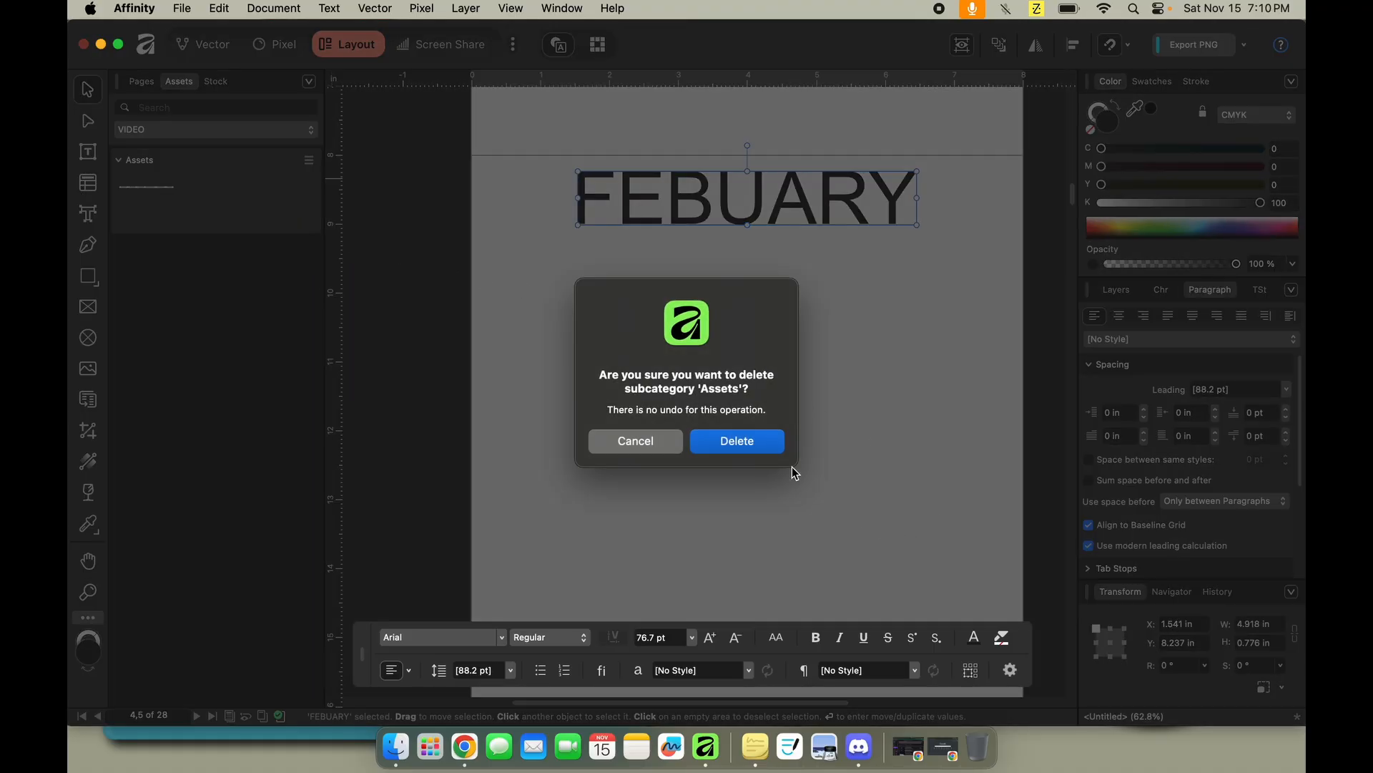
left_click(758, 440)
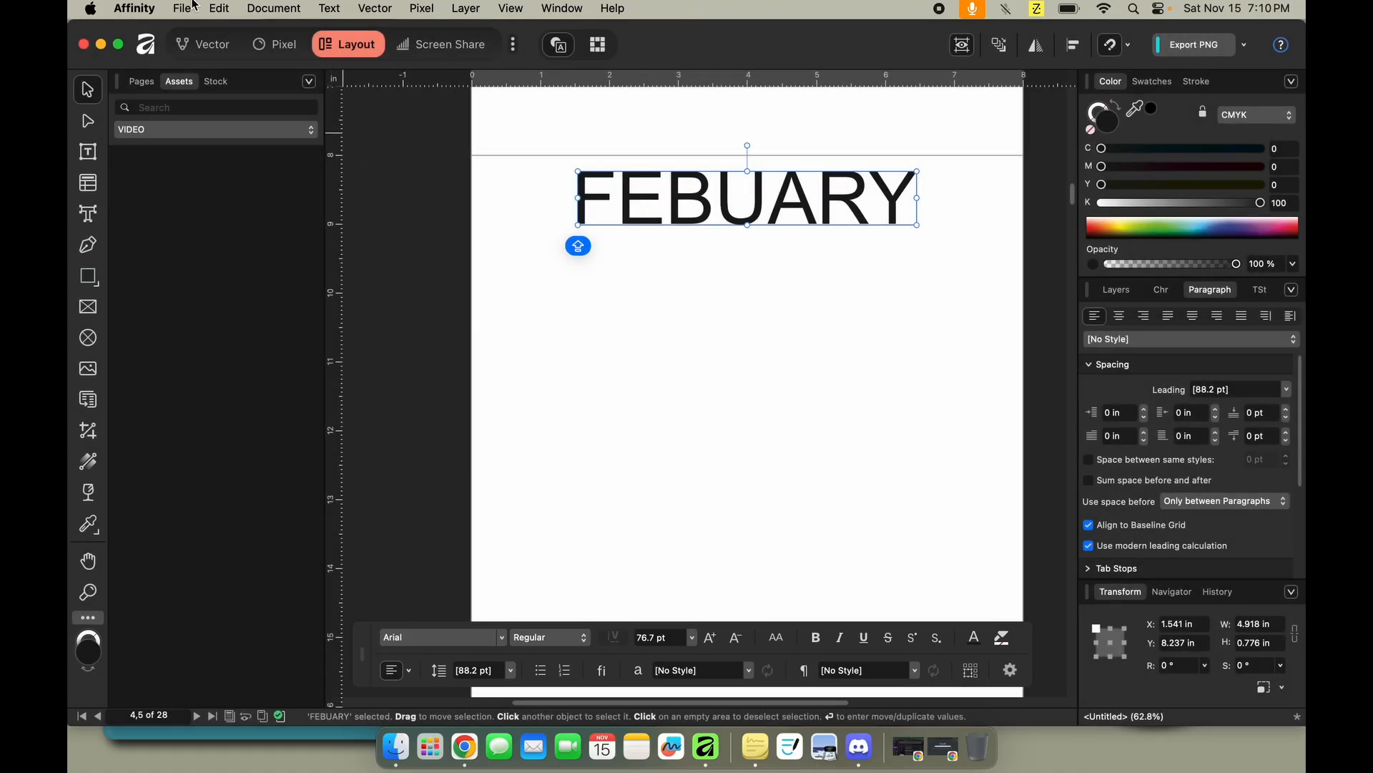
left_click(309, 80)
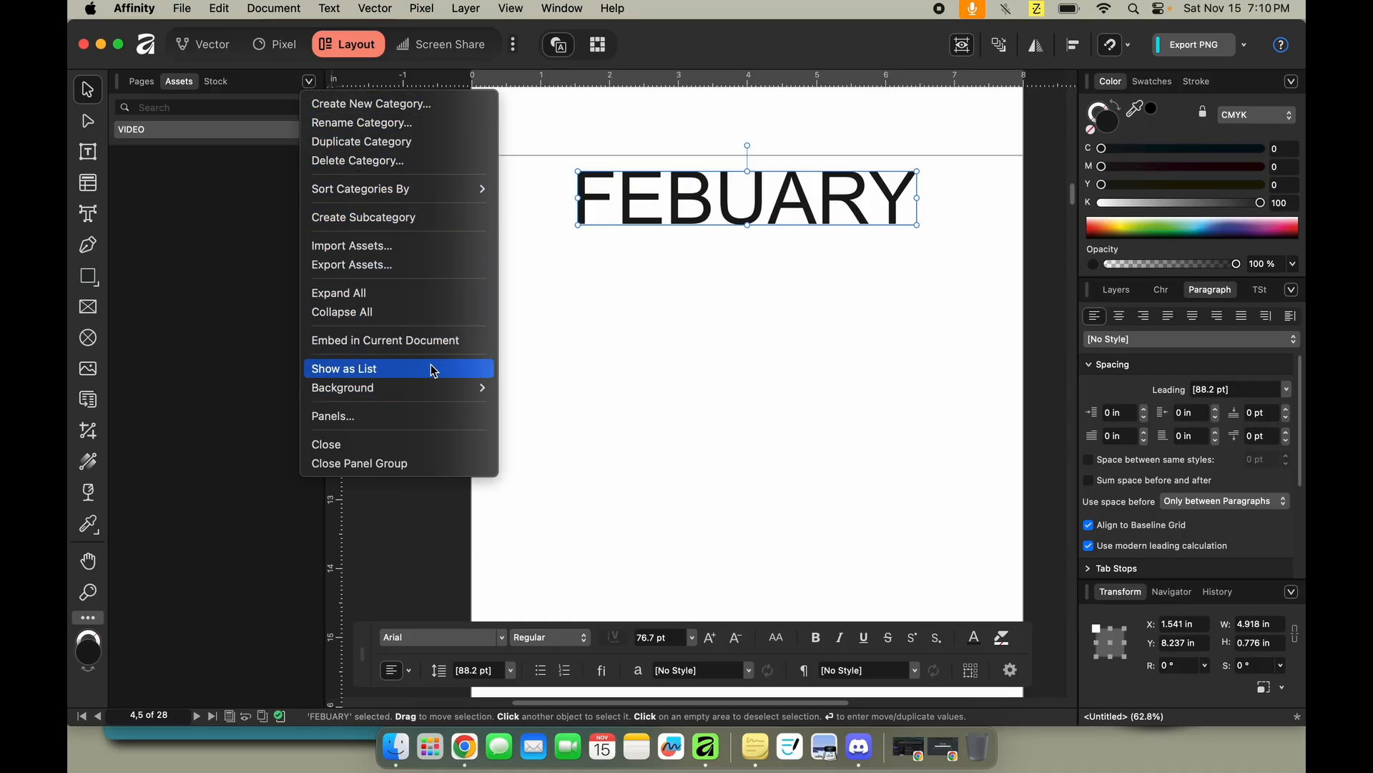
left_click(374, 161)
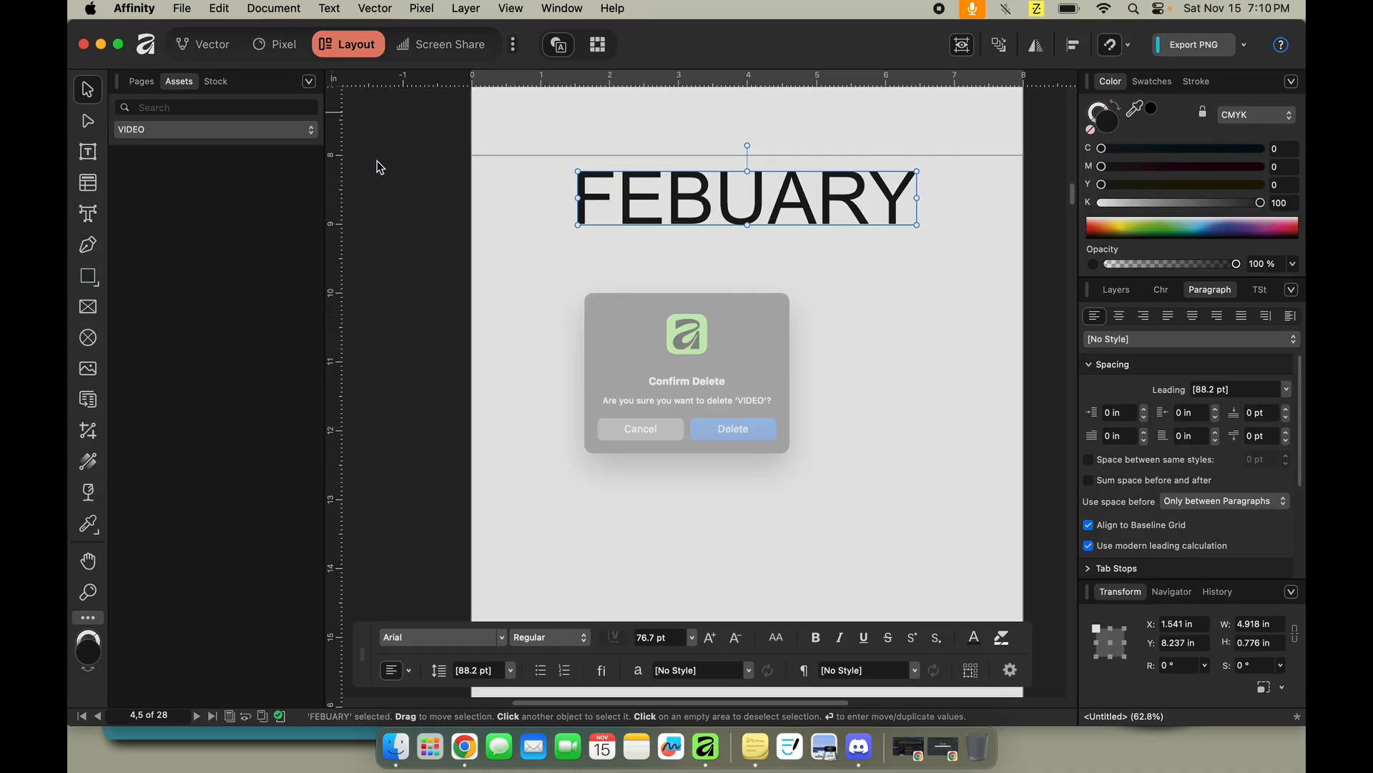
left_click(770, 433)
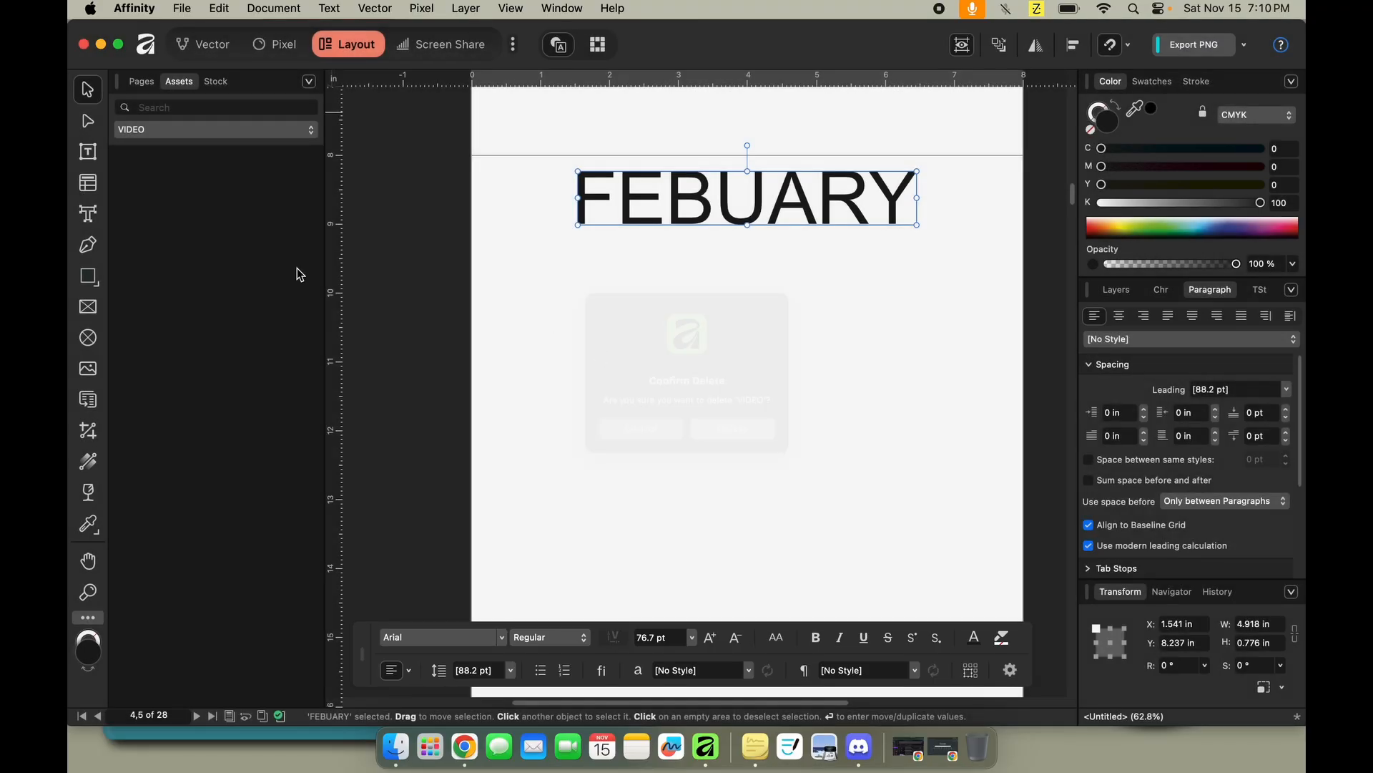
Switch the assets to the JOURNAL category and expand its NORMAL_CALENDER subcategory.
left_click(308, 80)
left_click(183, 257)
left_click(200, 129)
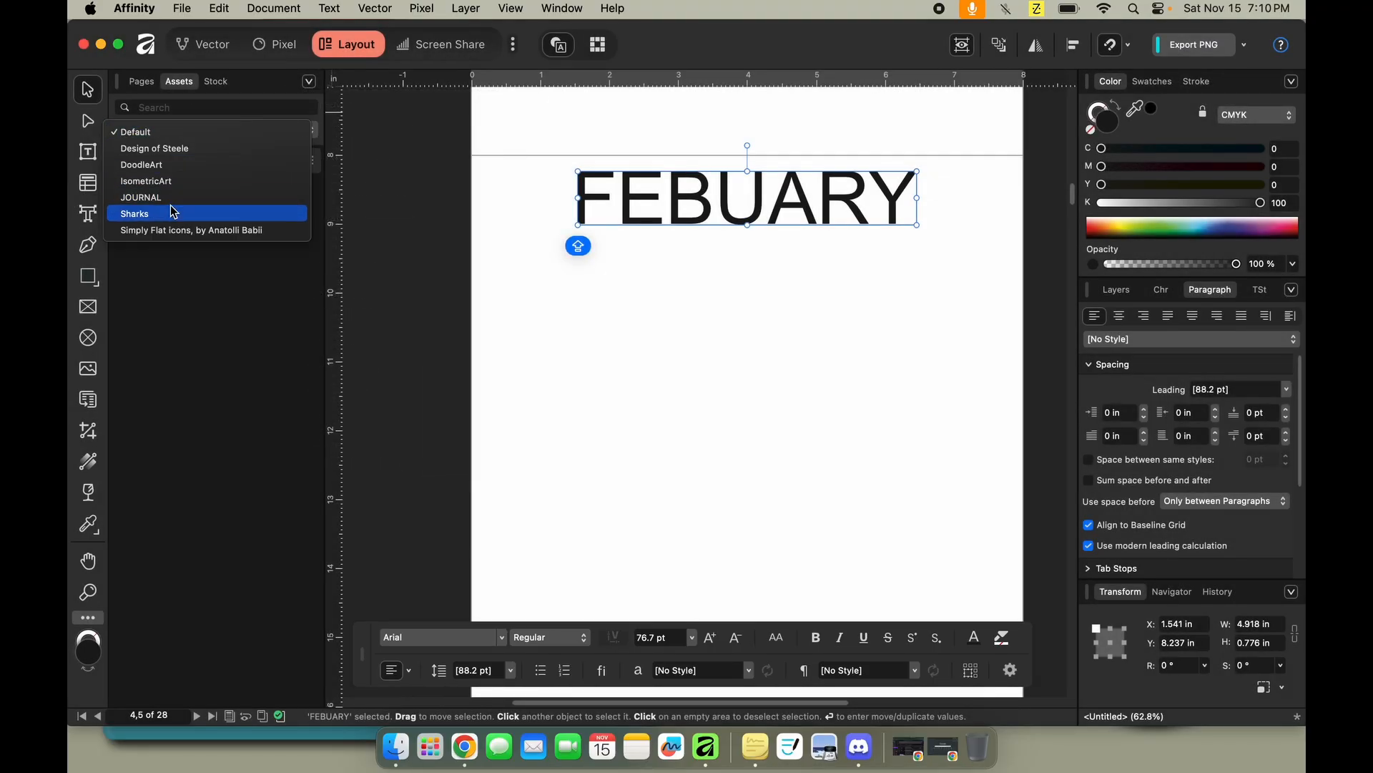
left_click(179, 200)
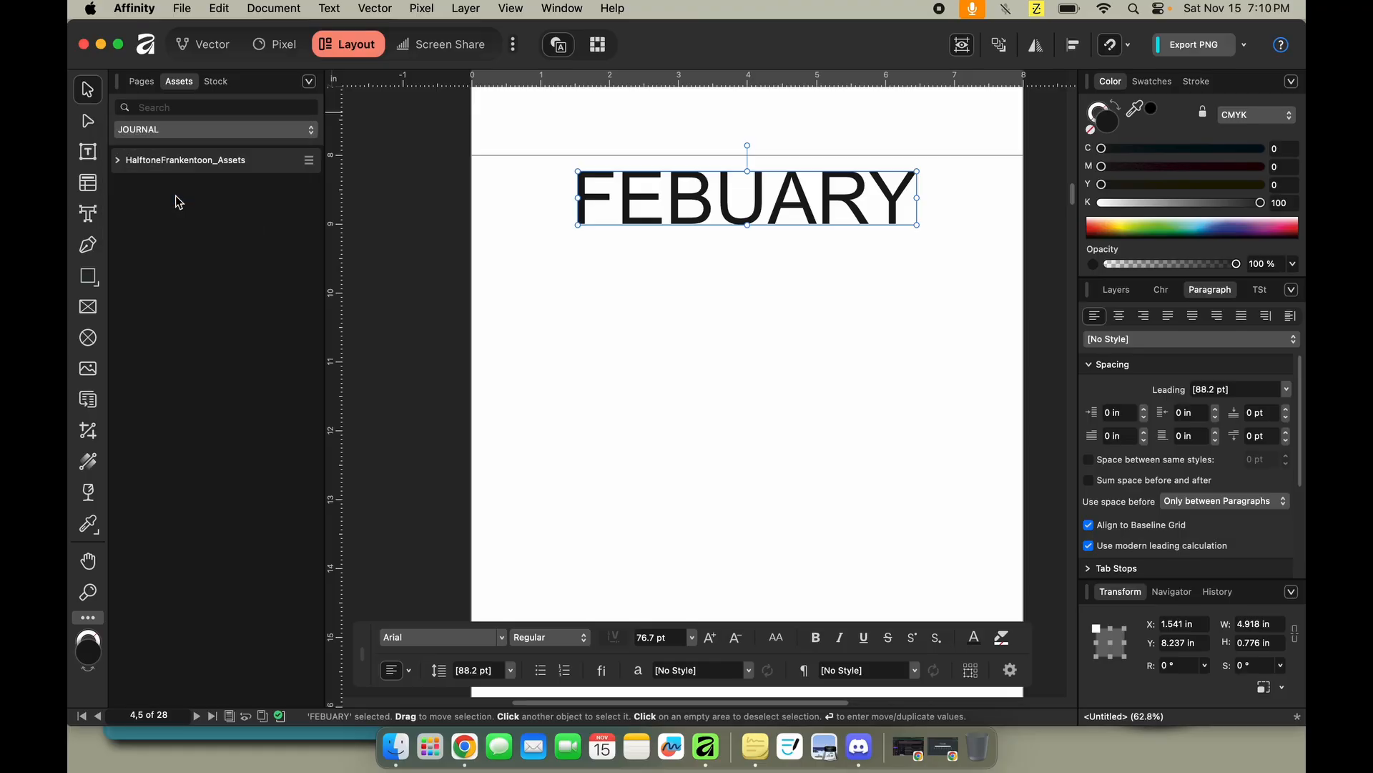
left_click(117, 188)
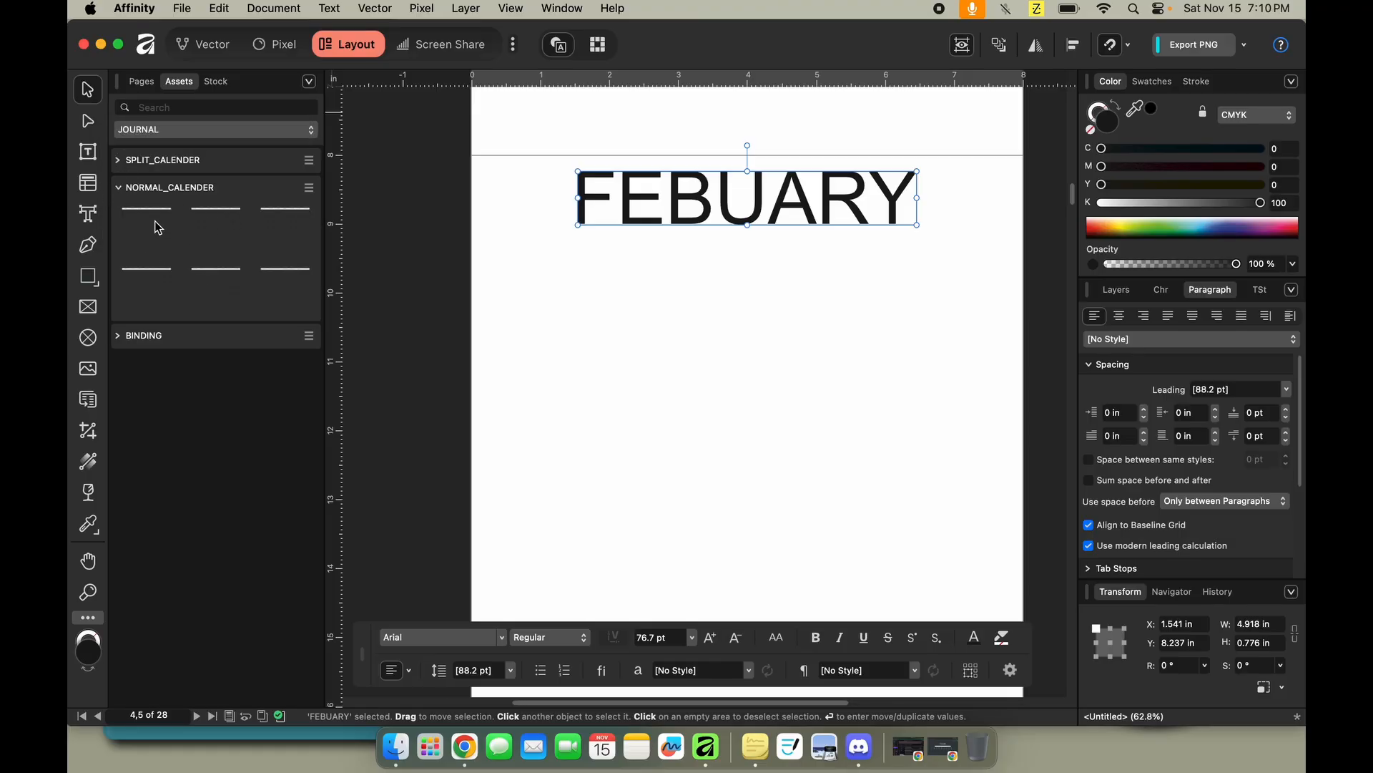
Place the Saturday start calendar asset on the FEBUARY page of the page 4,5 spread.
left_click(291, 285)
scroll(692, 260, "up", 10)
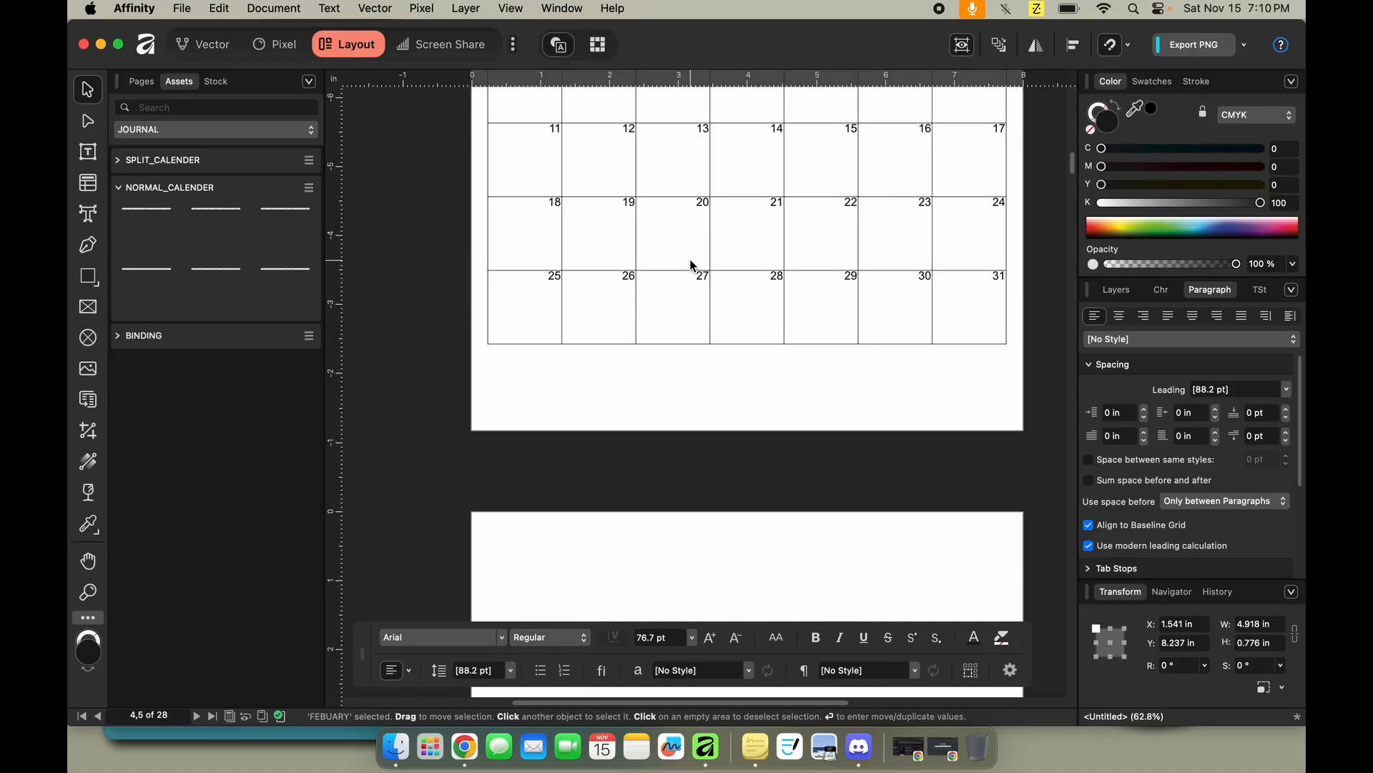
scroll(693, 265, "up", 5)
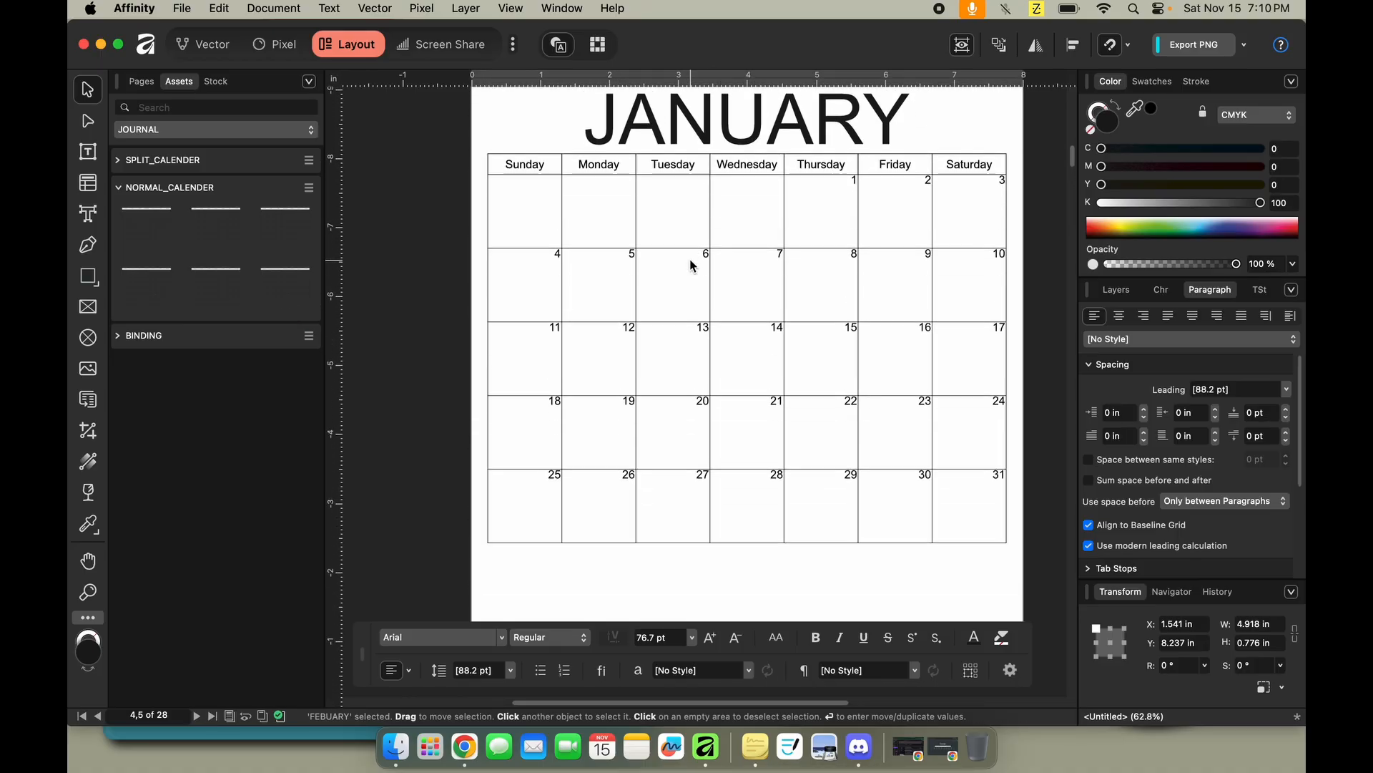
scroll(692, 265, "down", 8)
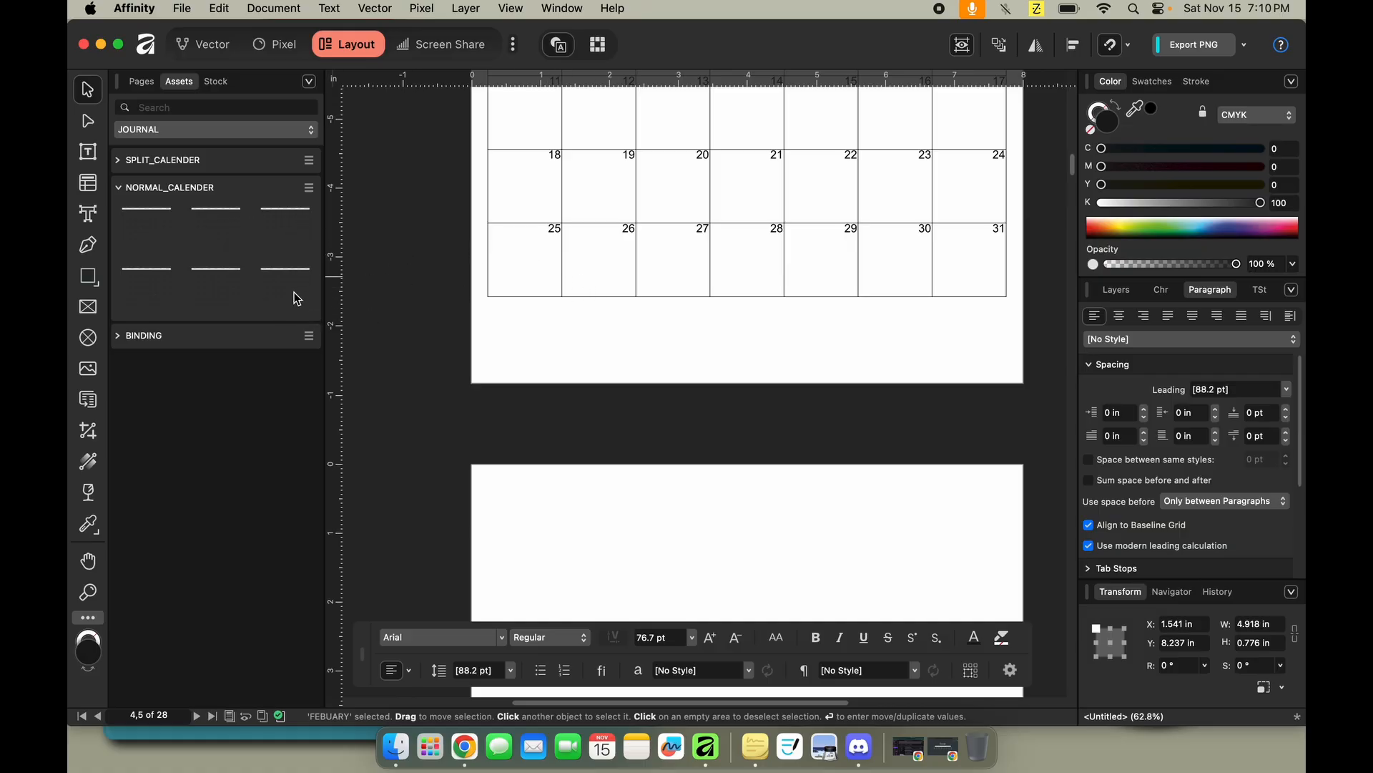
scroll(713, 431, "down", 10)
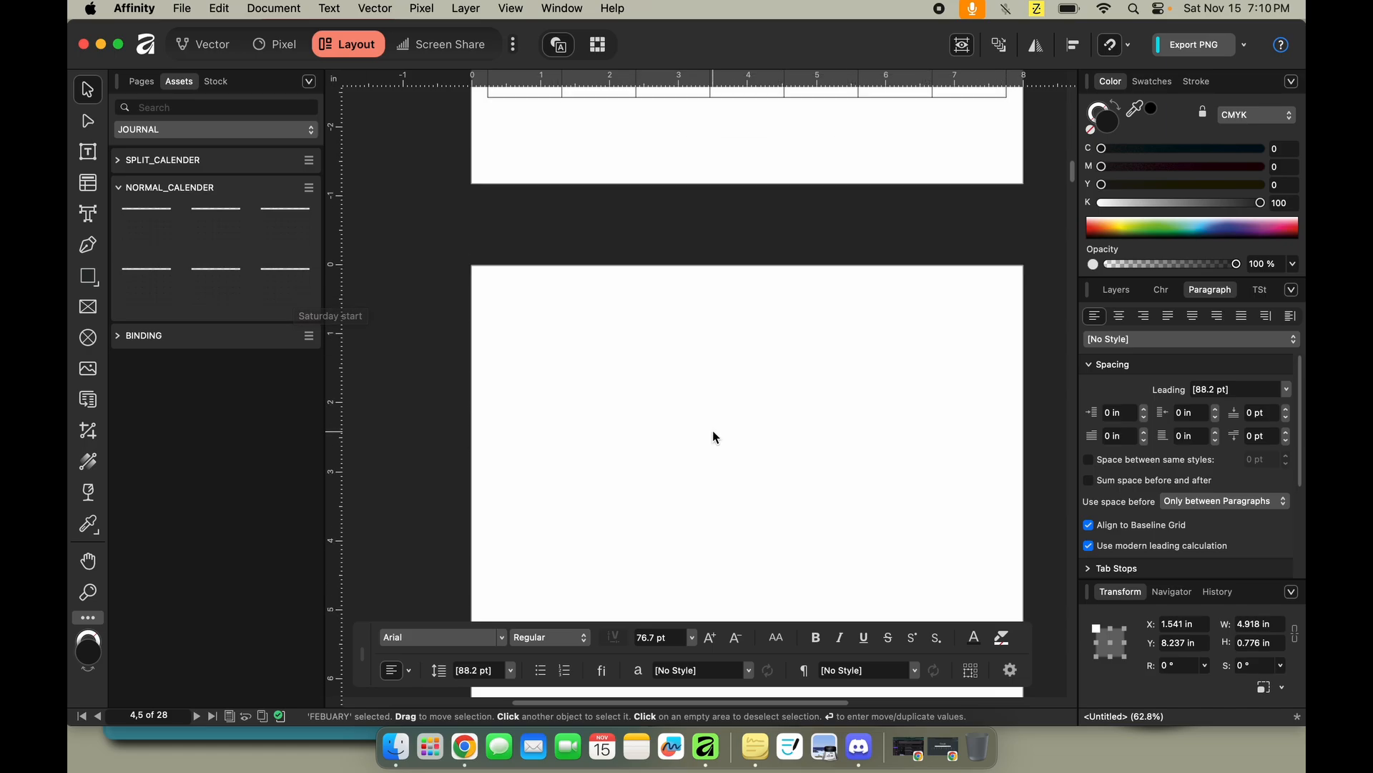
scroll(715, 436, "down", 5)
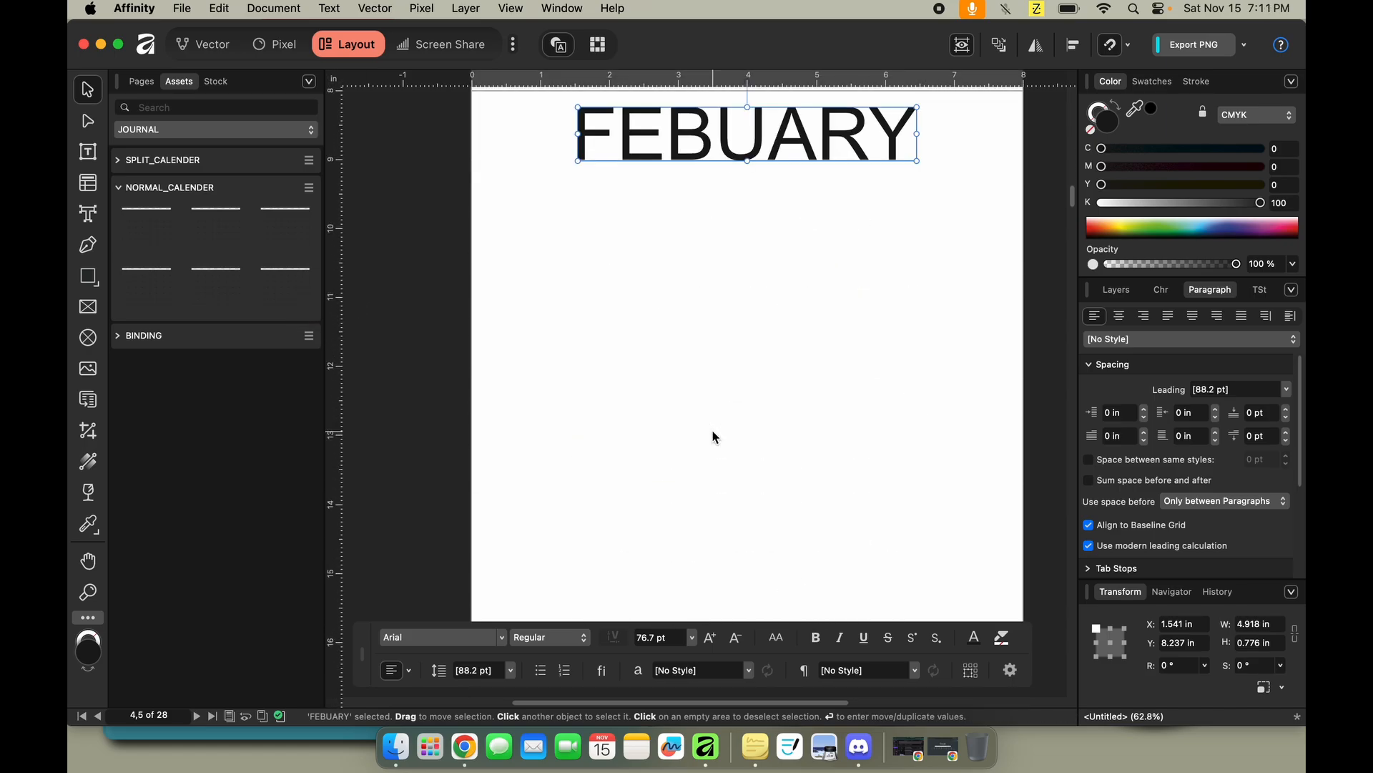
left_click_drag(285, 297, 740, 357)
left_click(740, 357)
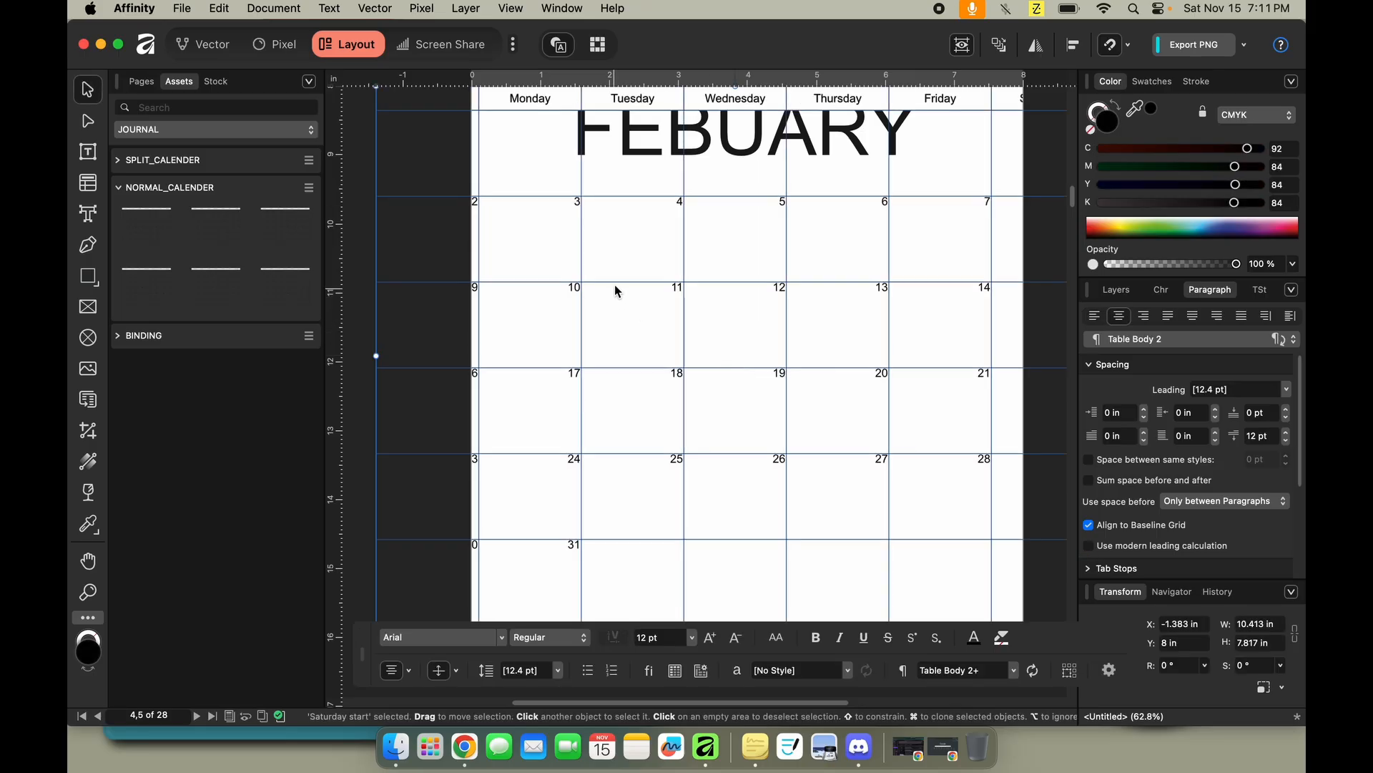
Resize the Saturday start table to about 7.52 × 6.71 in below the FEBUARY heading, at about X 0.23 in, Y 9.11 in.
scroll(616, 284, "up", 1)
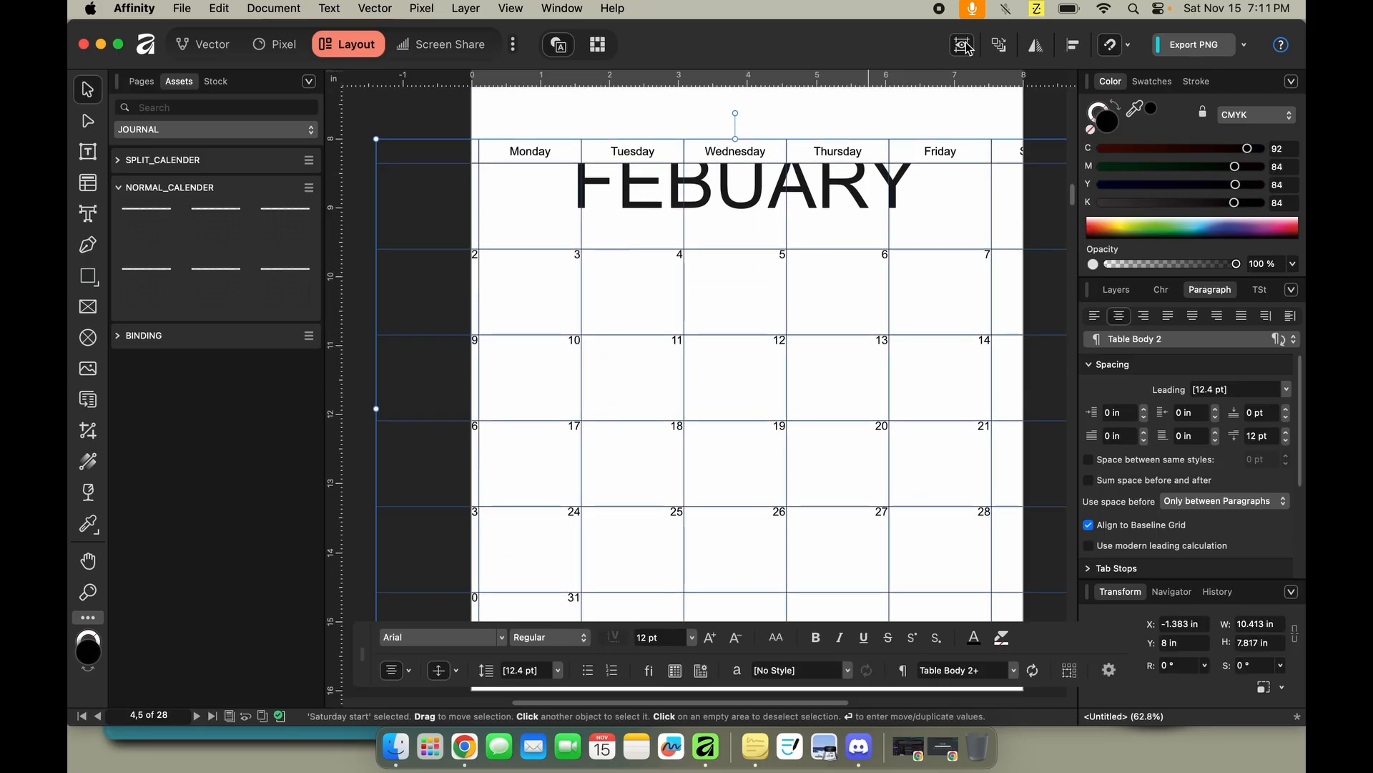
left_click_drag(750, 139, 750, 215)
left_click_drag(381, 447, 492, 437)
scroll(491, 436, "down", 3)
scroll(491, 436, "right", 3)
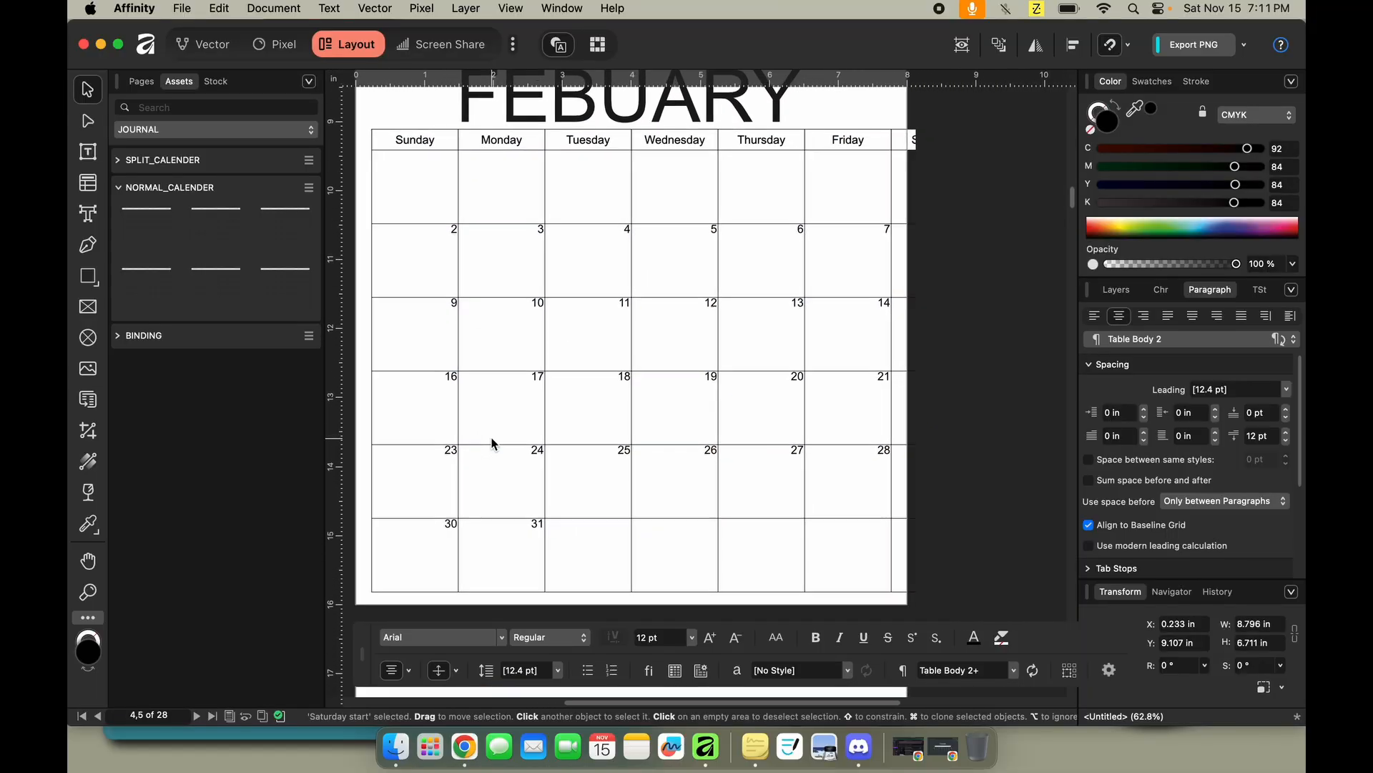
left_click_drag(979, 359, 886, 371)
scroll(640, 479, "down", 1)
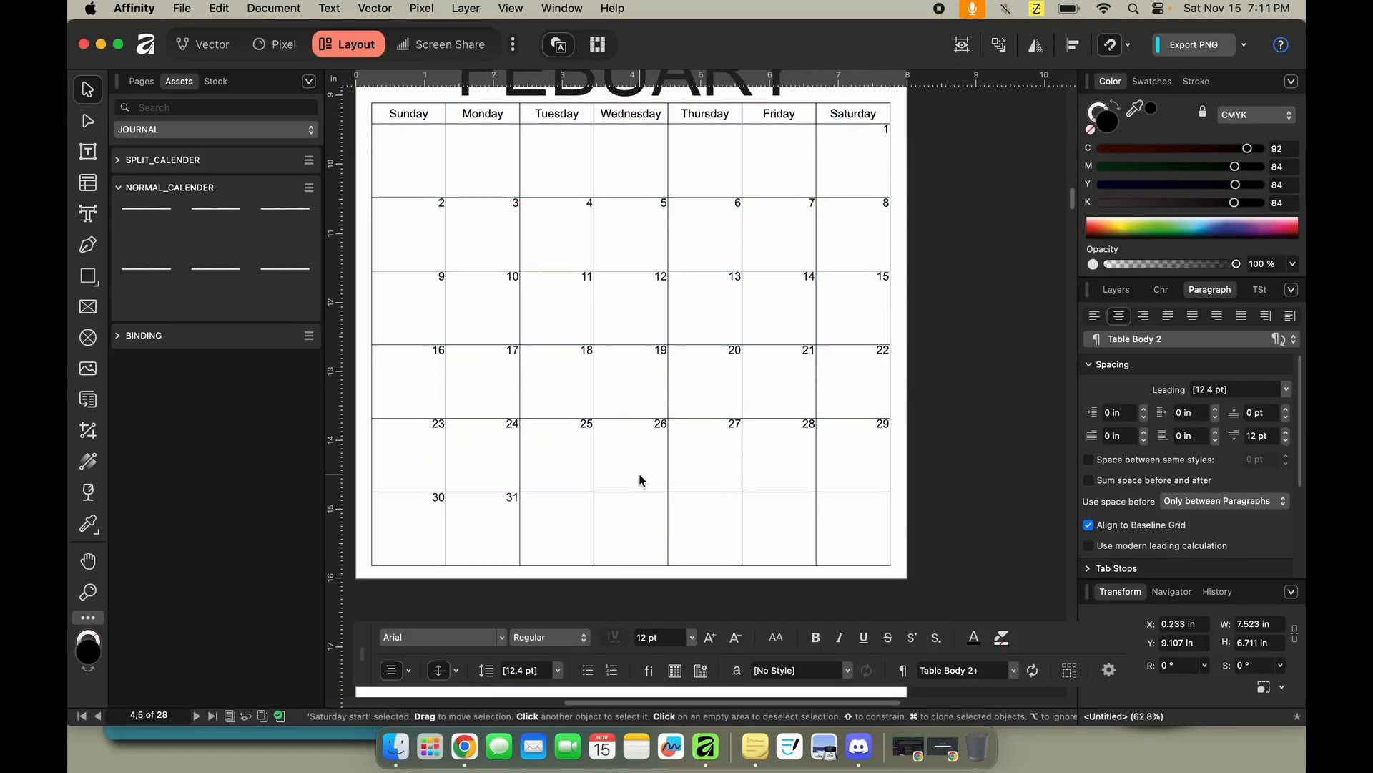
Reduce the FEBUARY date table's height to about 6.68 in and open its cells for editing.
left_click_drag(631, 564, 631, 563)
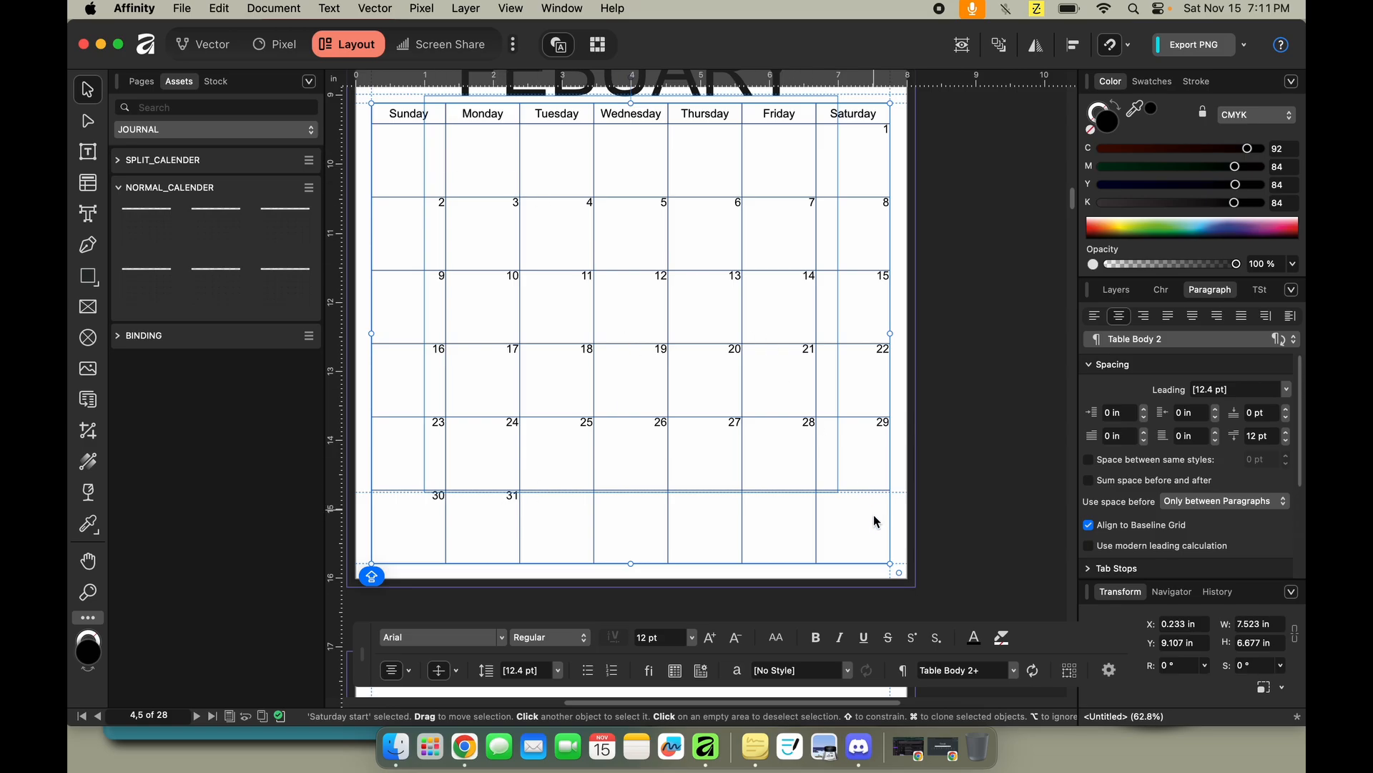
double_click(865, 540)
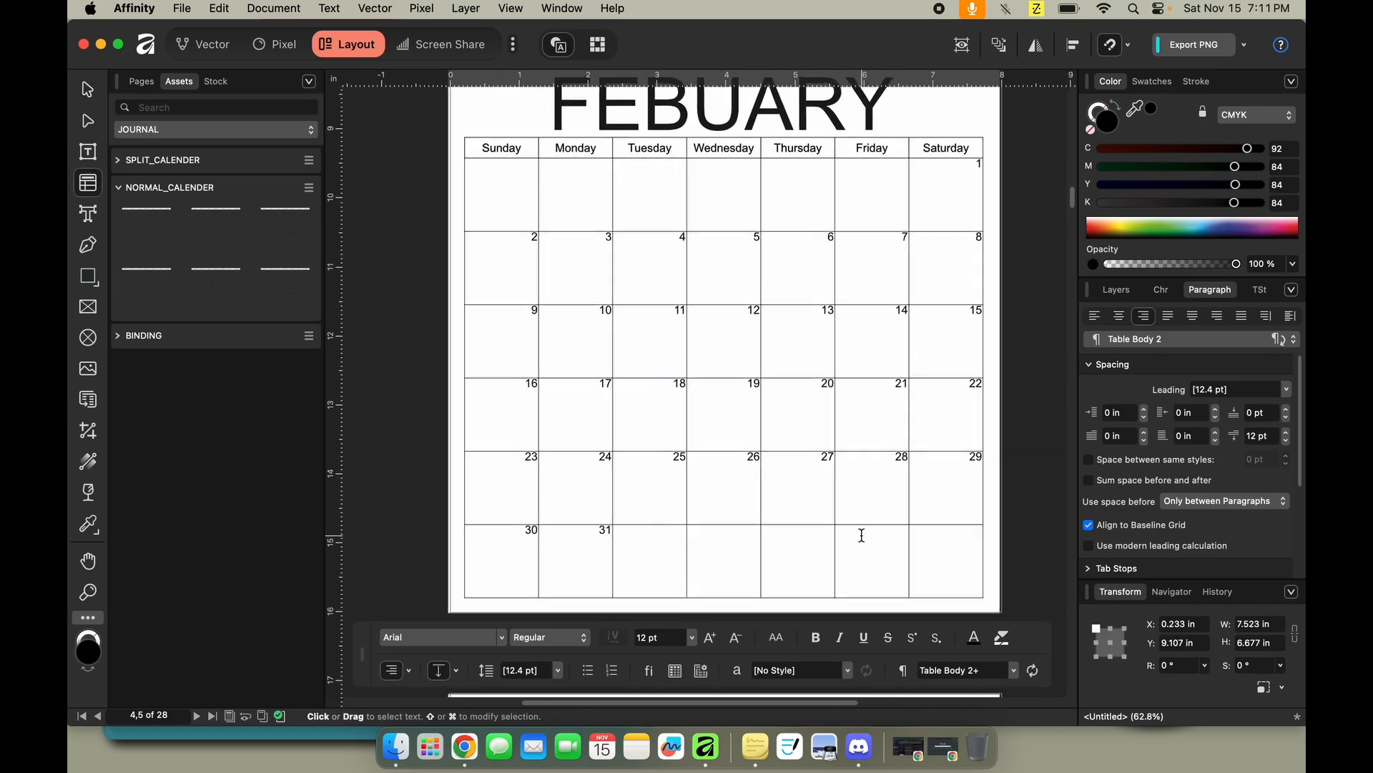
scroll(862, 535, "right", 1)
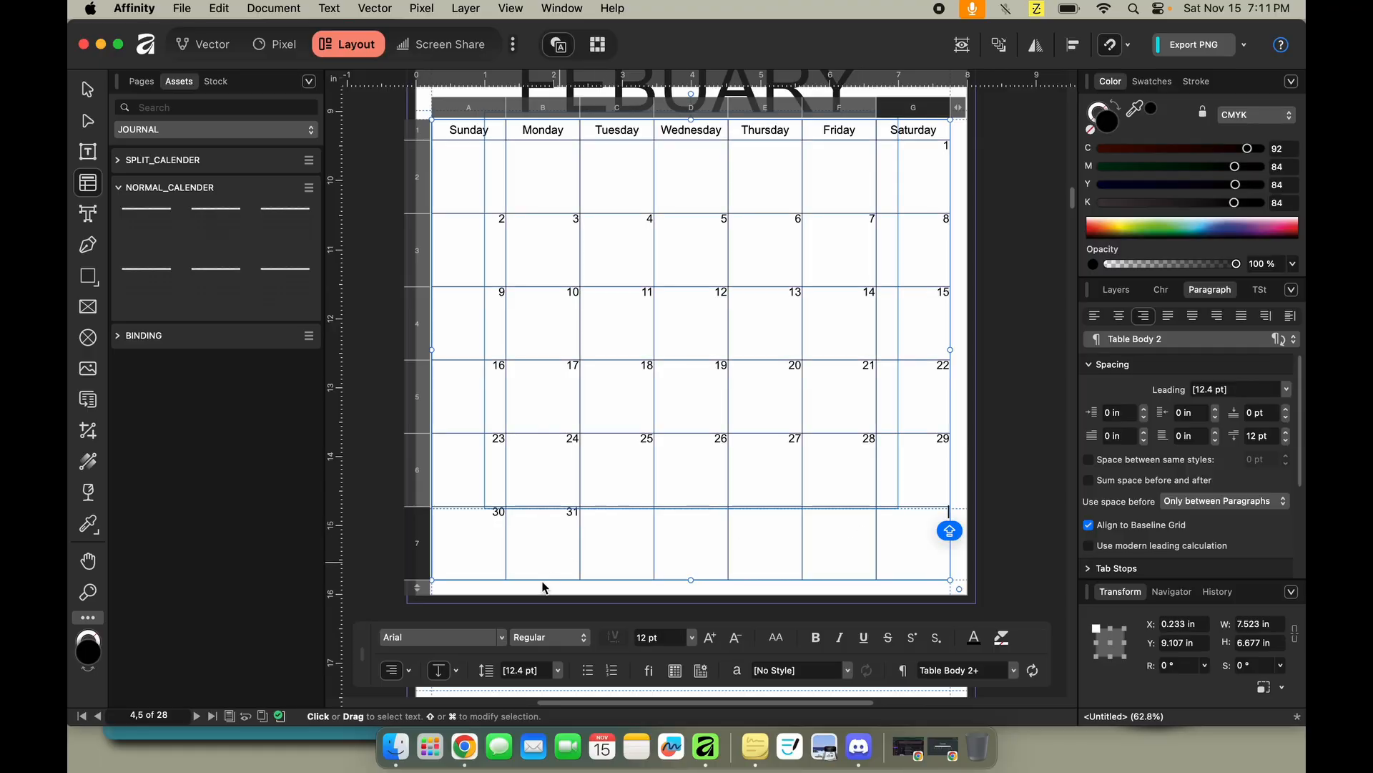
left_click_drag(904, 530, 495, 182)
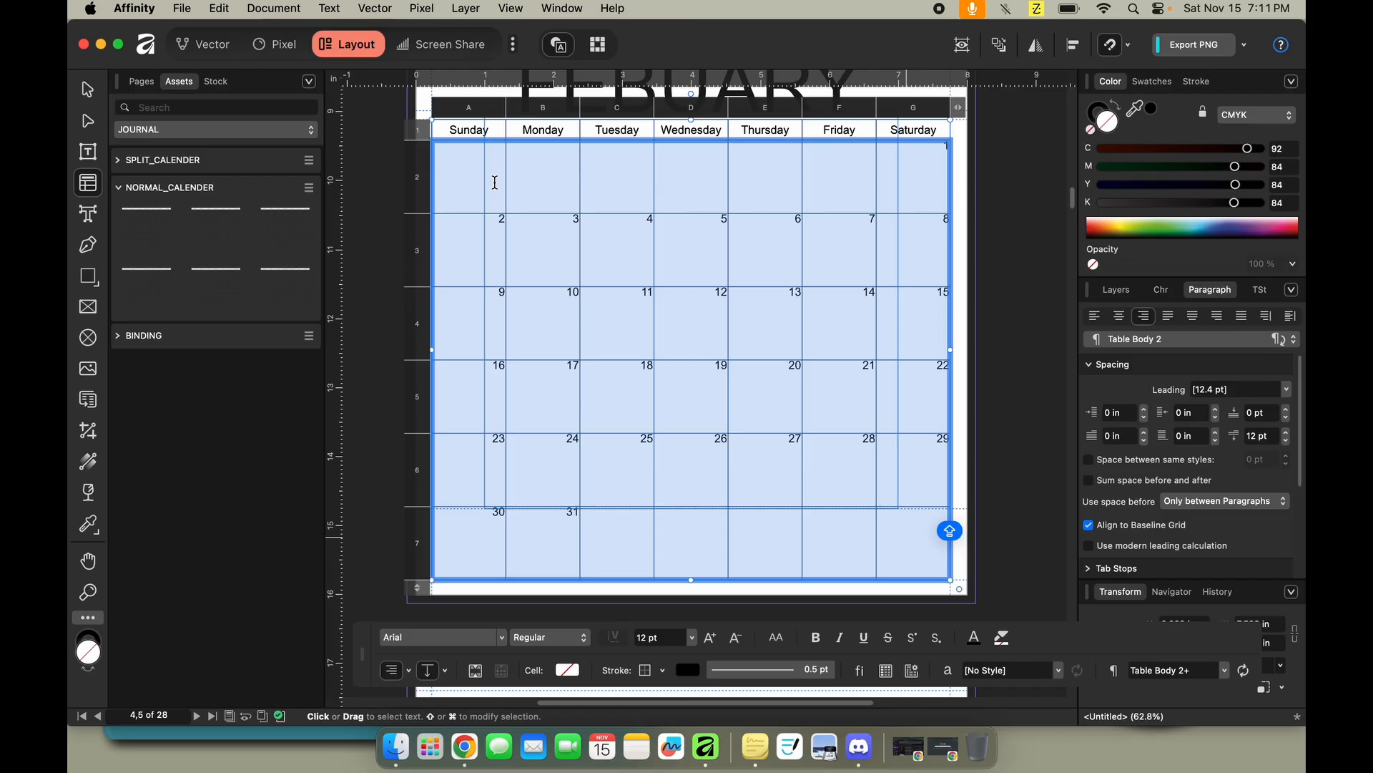
key("1")
key("Tab")
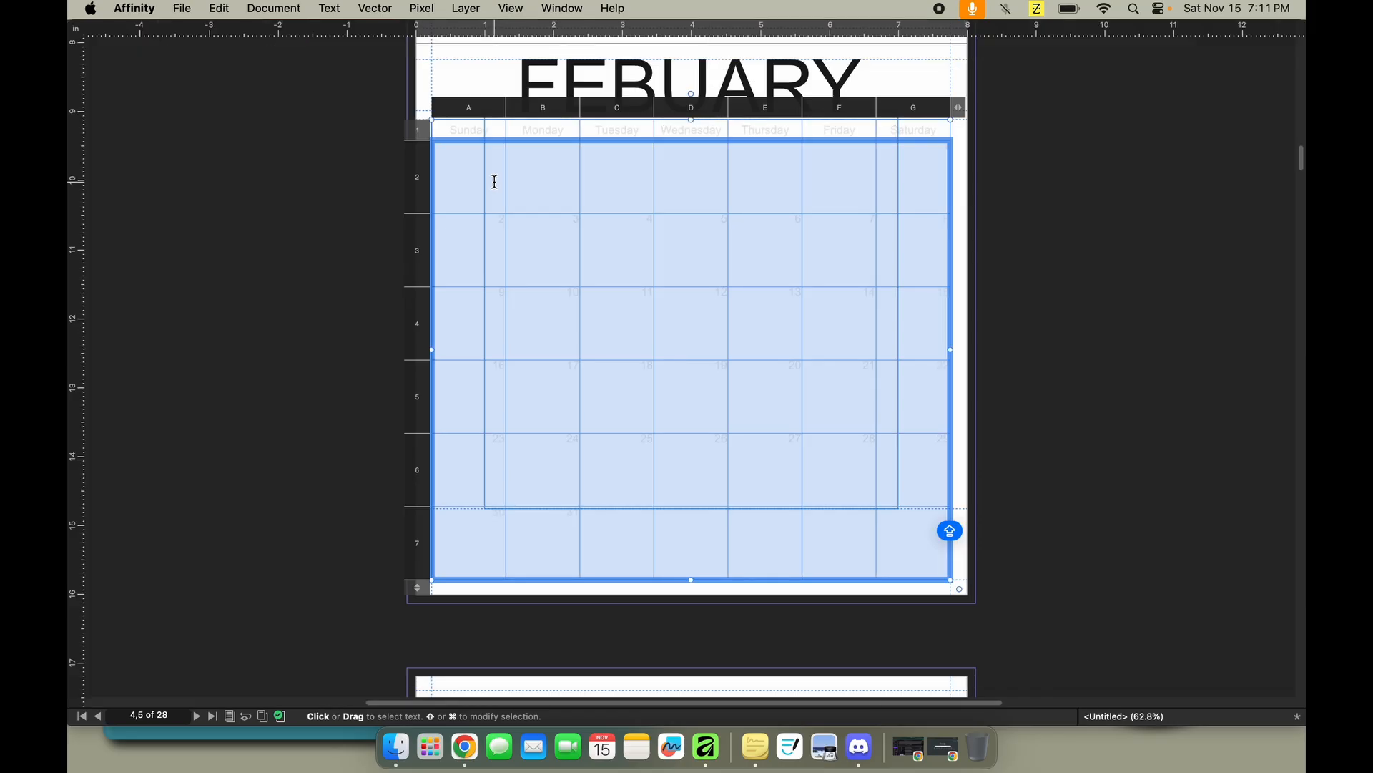
key("super+z")
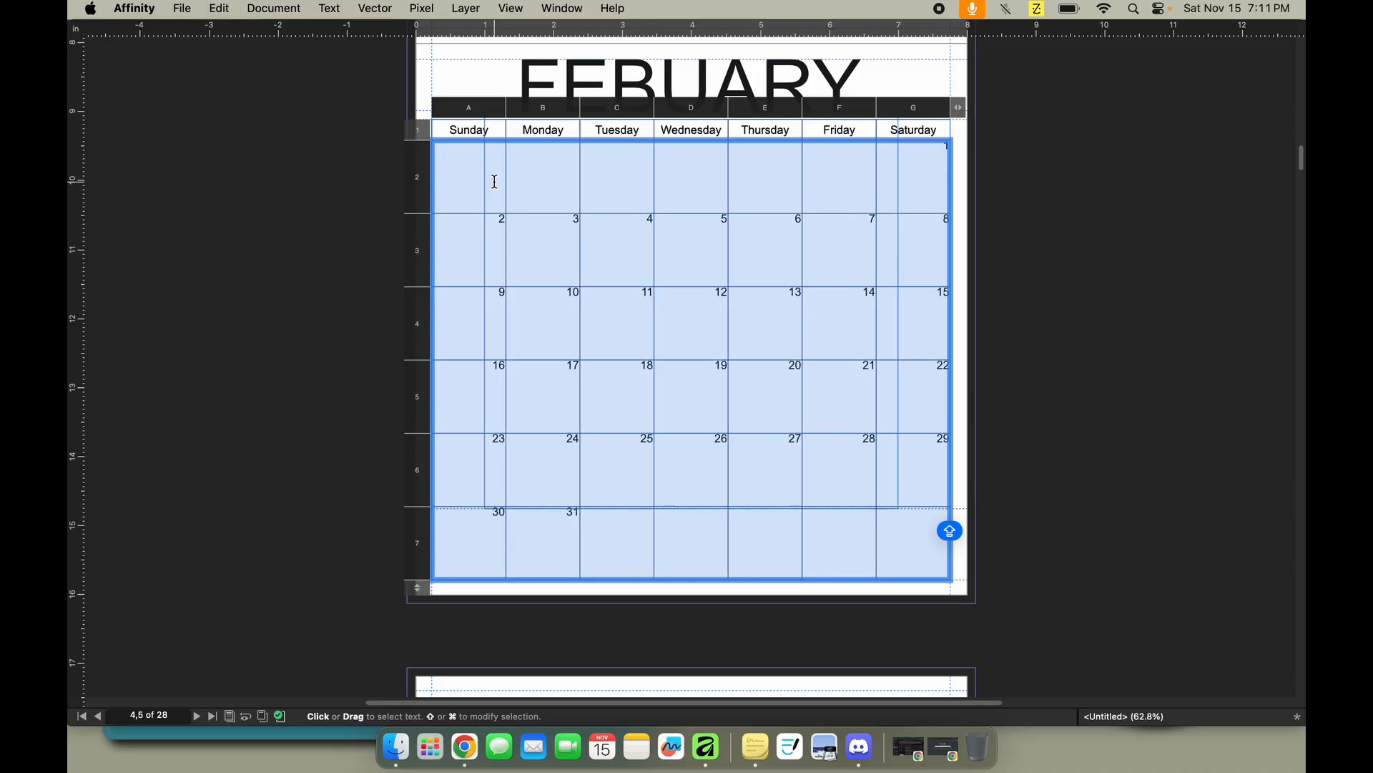
Clear every date from the FEBUARY table's cells below the weekday header row.
left_click(382, 223)
left_click_drag(909, 550, 483, 173)
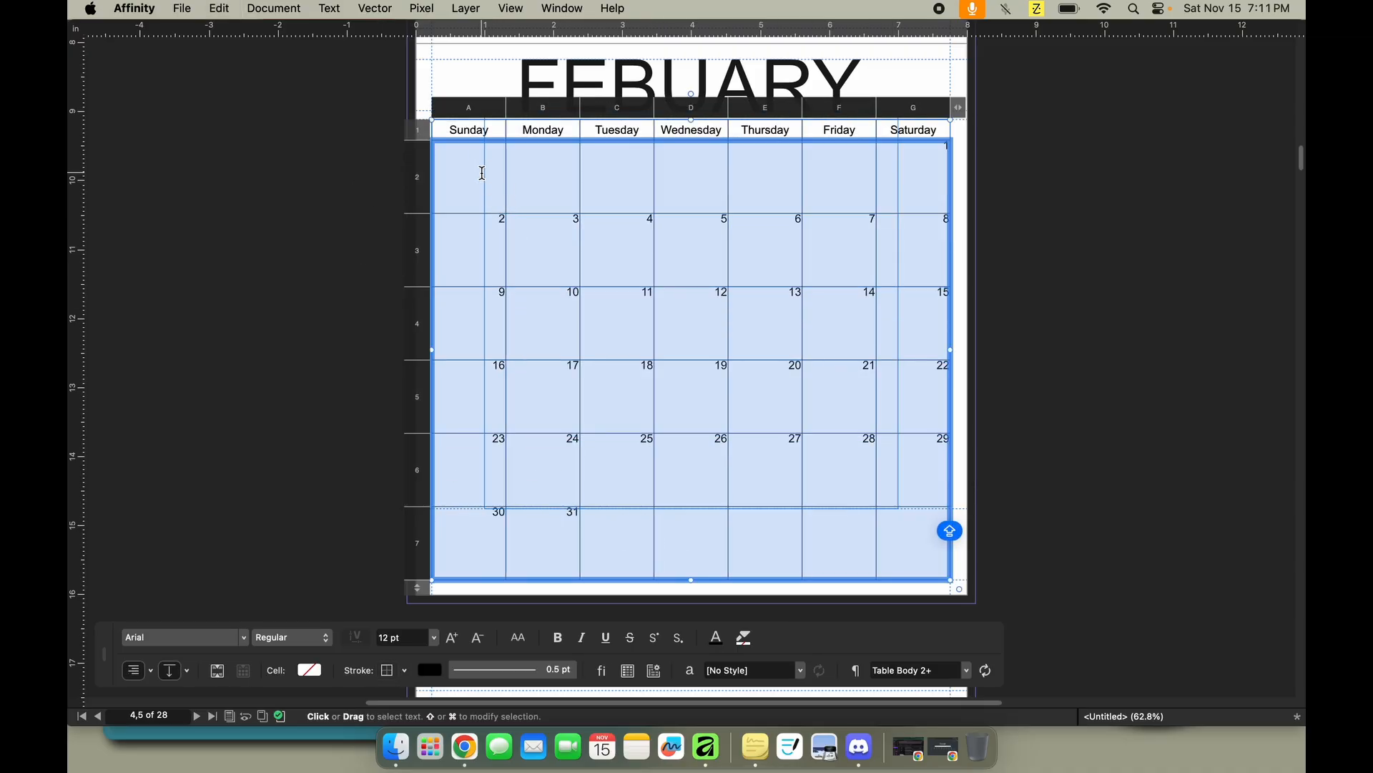
key("BackSpace")
Fill the first week row of the FEBUARY table with 1 to 7, starting under Sunday.
left_click(482, 173)
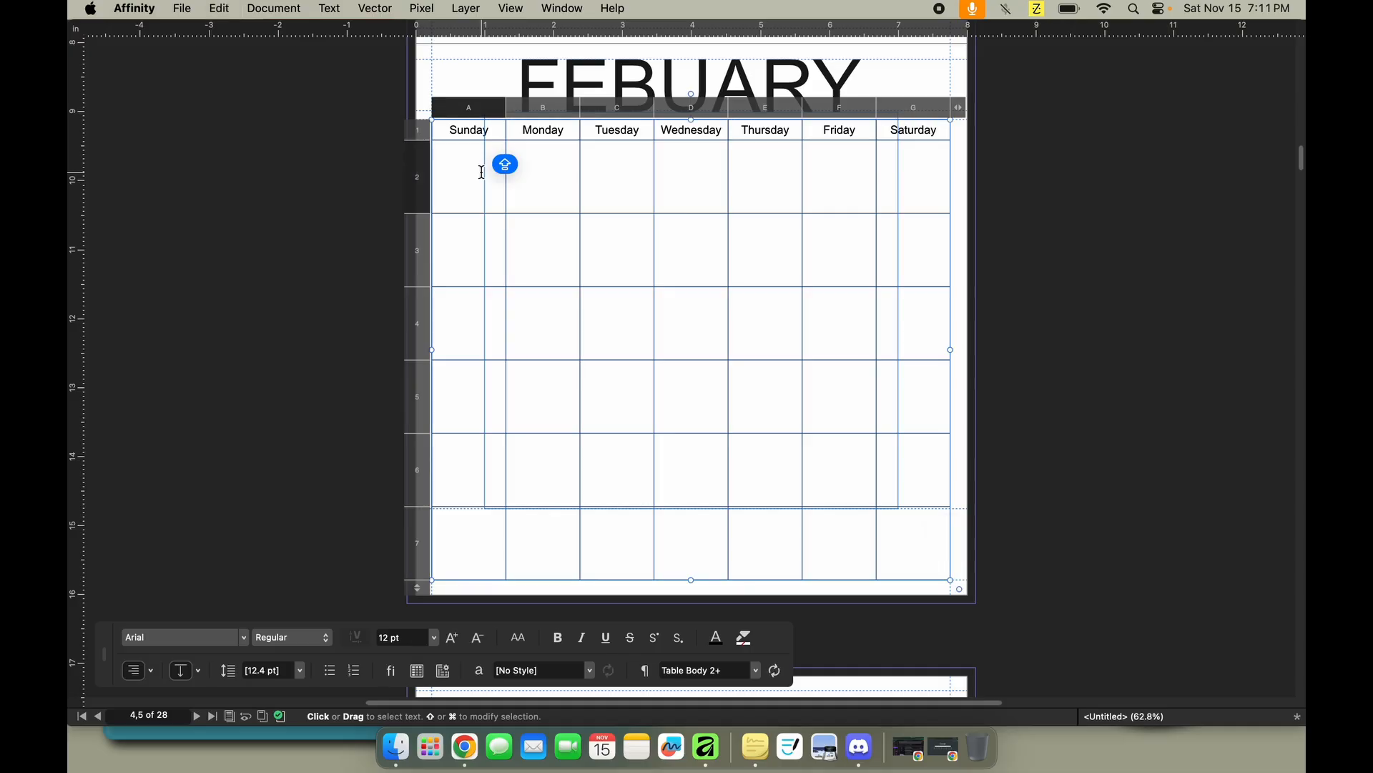
type("1")
key("Tab")
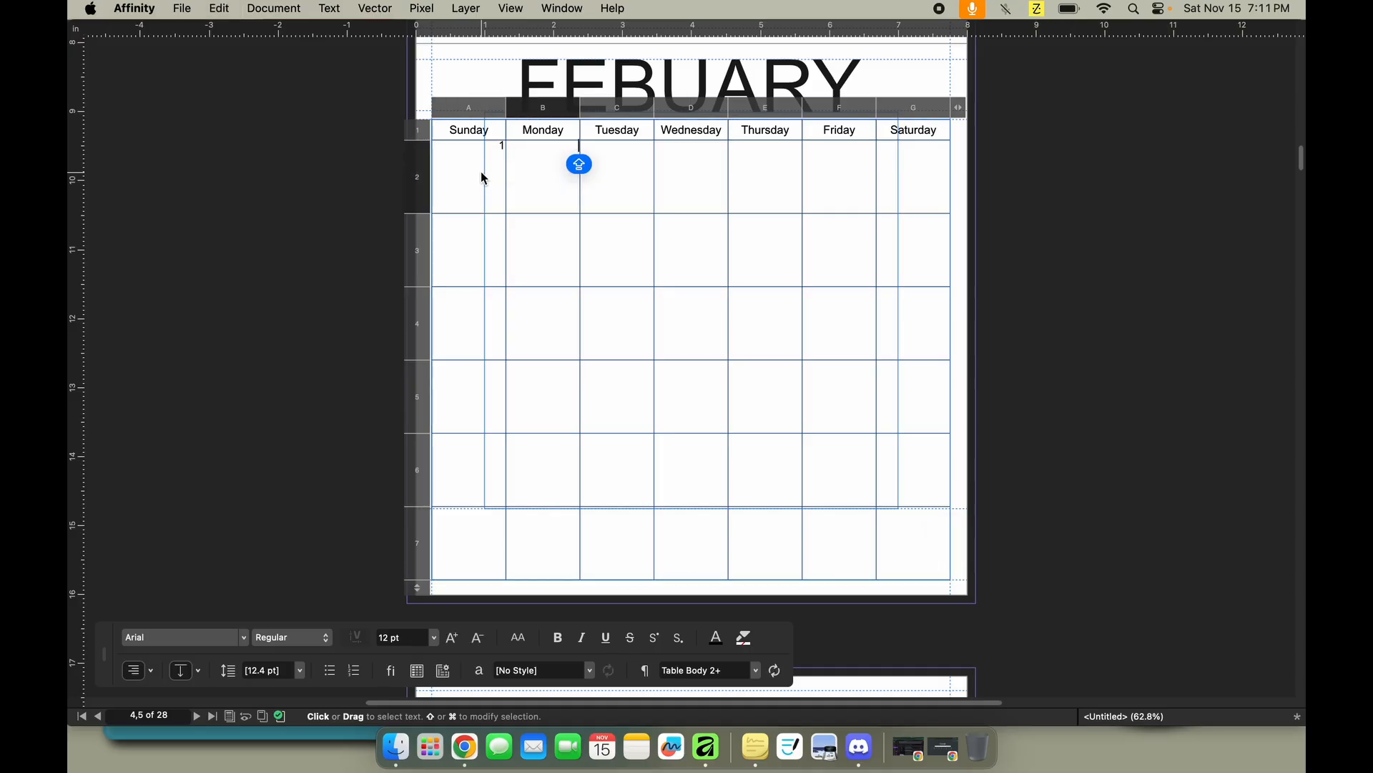
key("Tab")
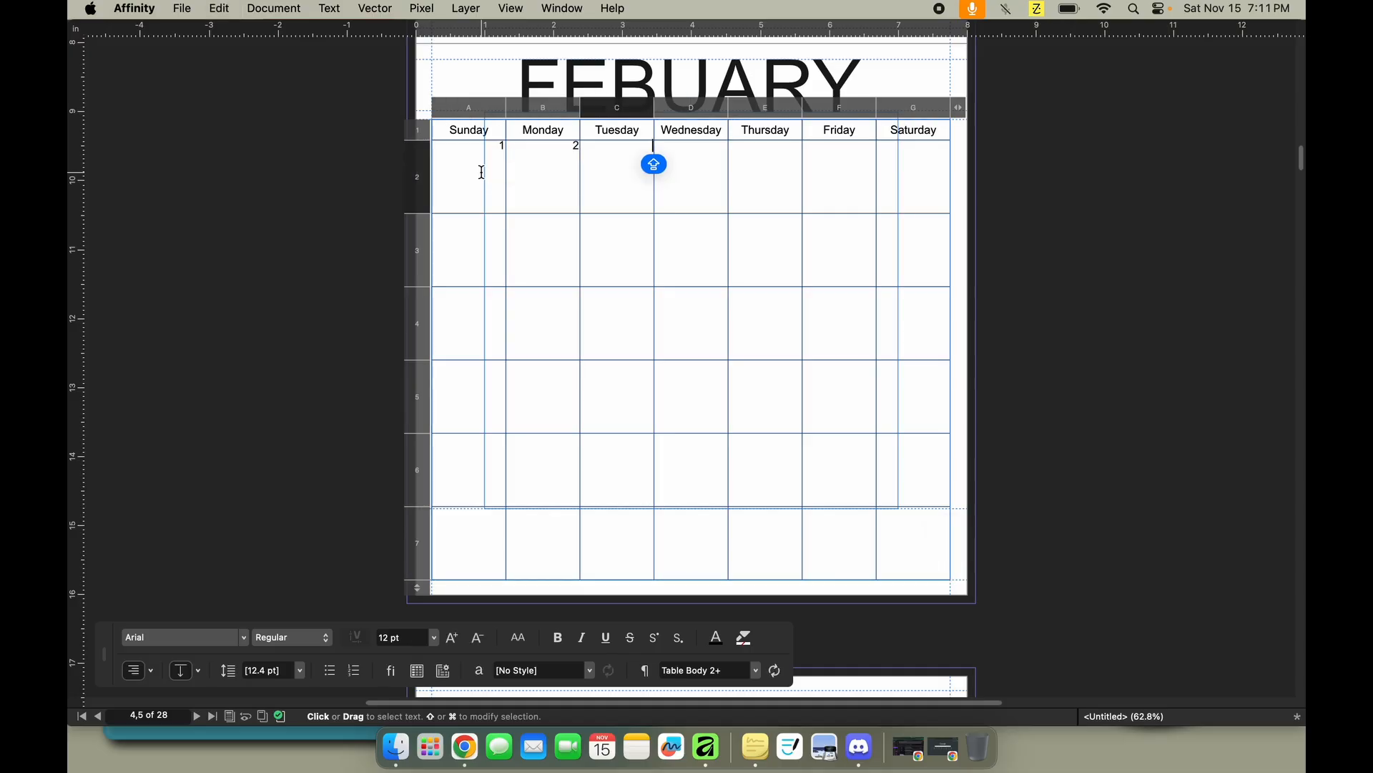
key("Tab")
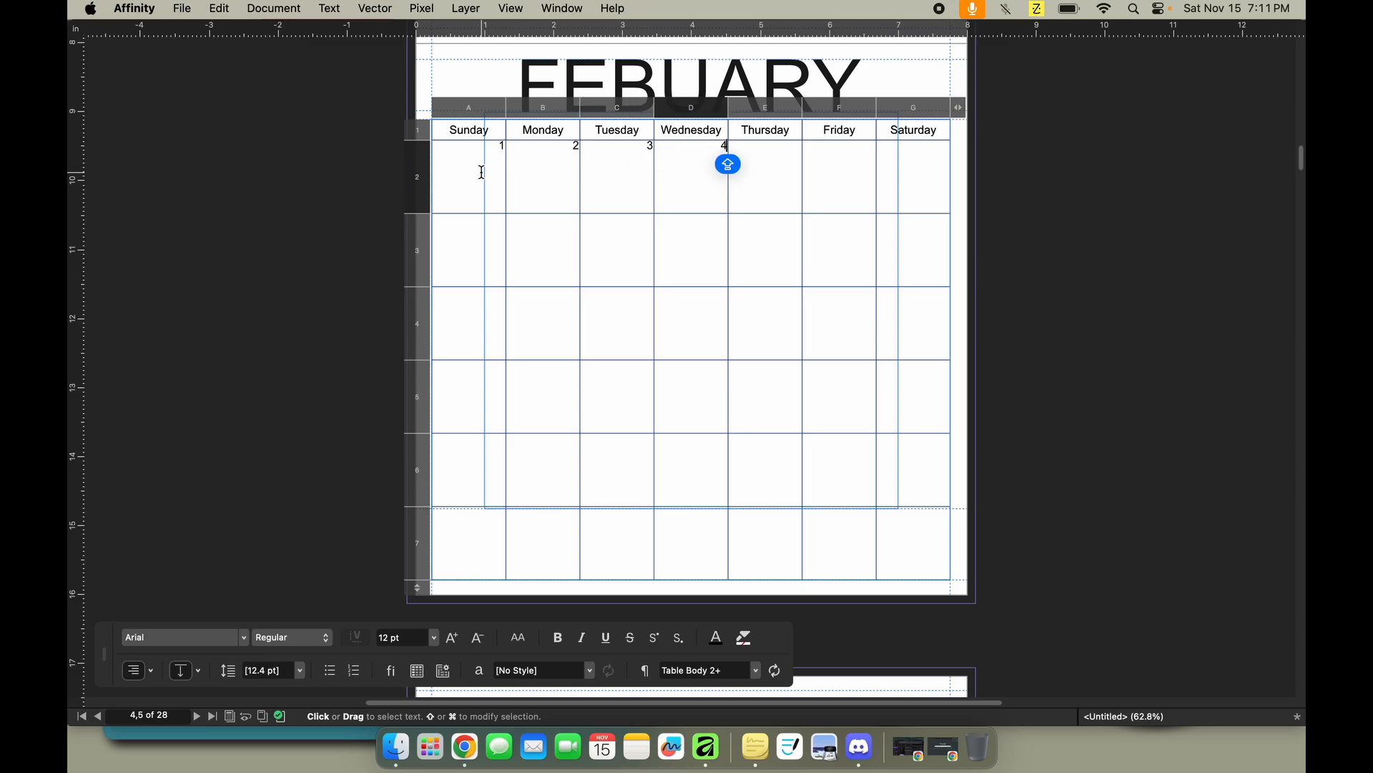
key("Tab")
type("5")
key("Tab")
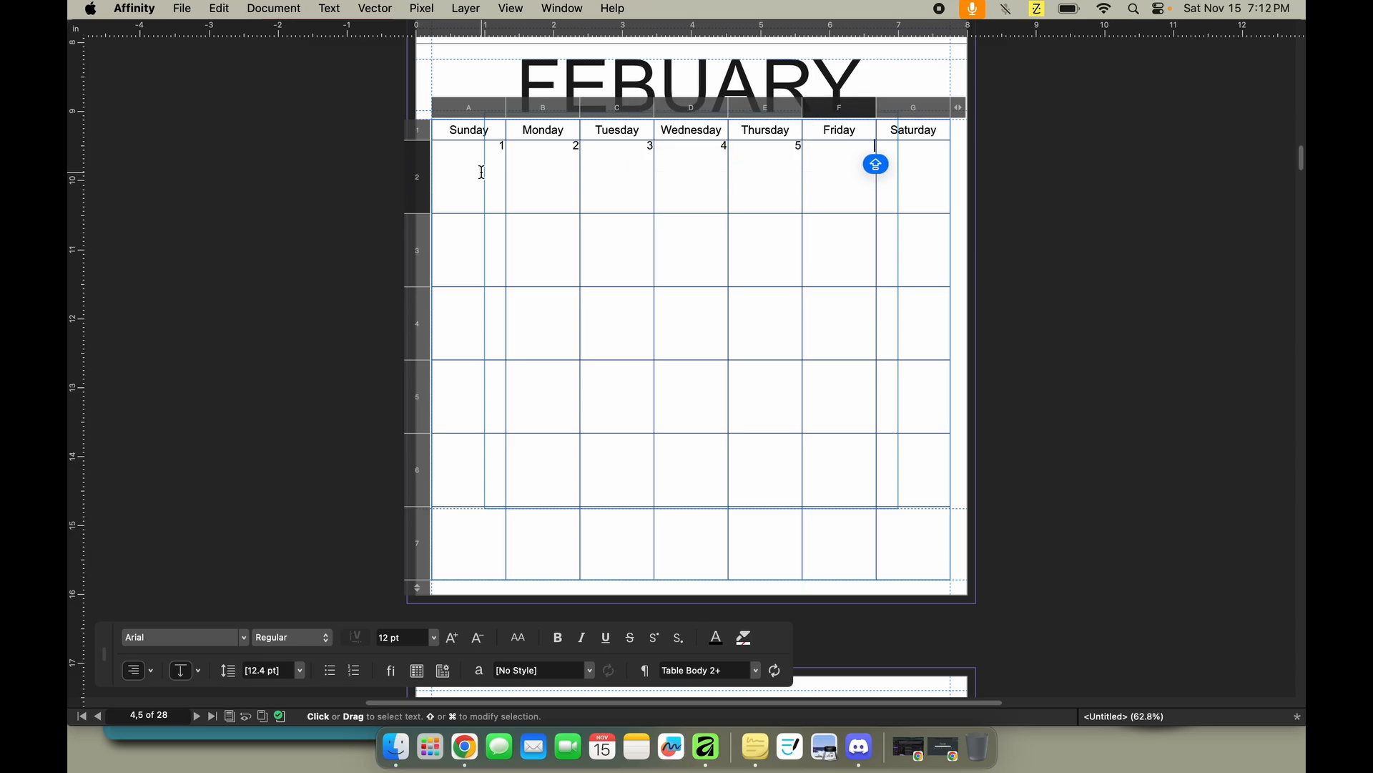
key("Tab")
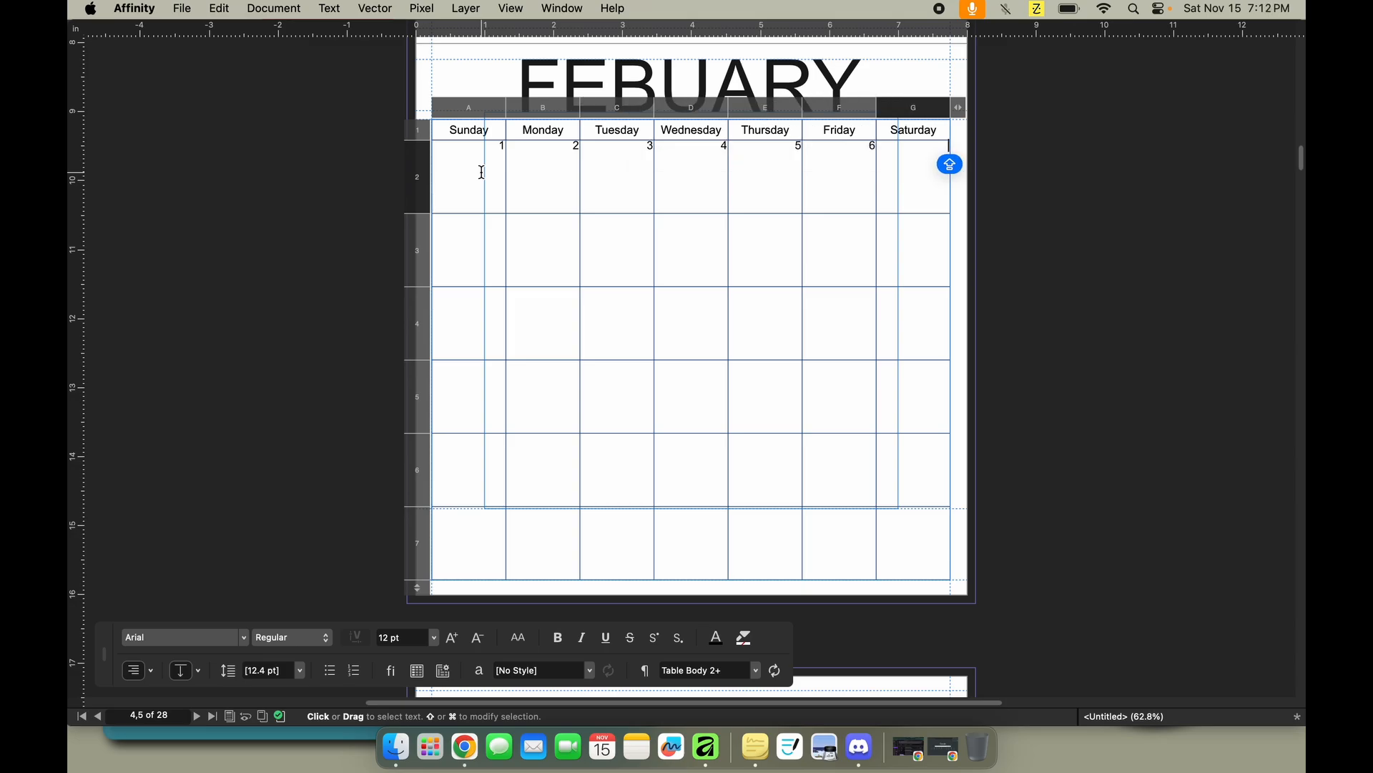
Fill the second week row with the dates 8 to 14, from Sunday through Saturday.
type("8")
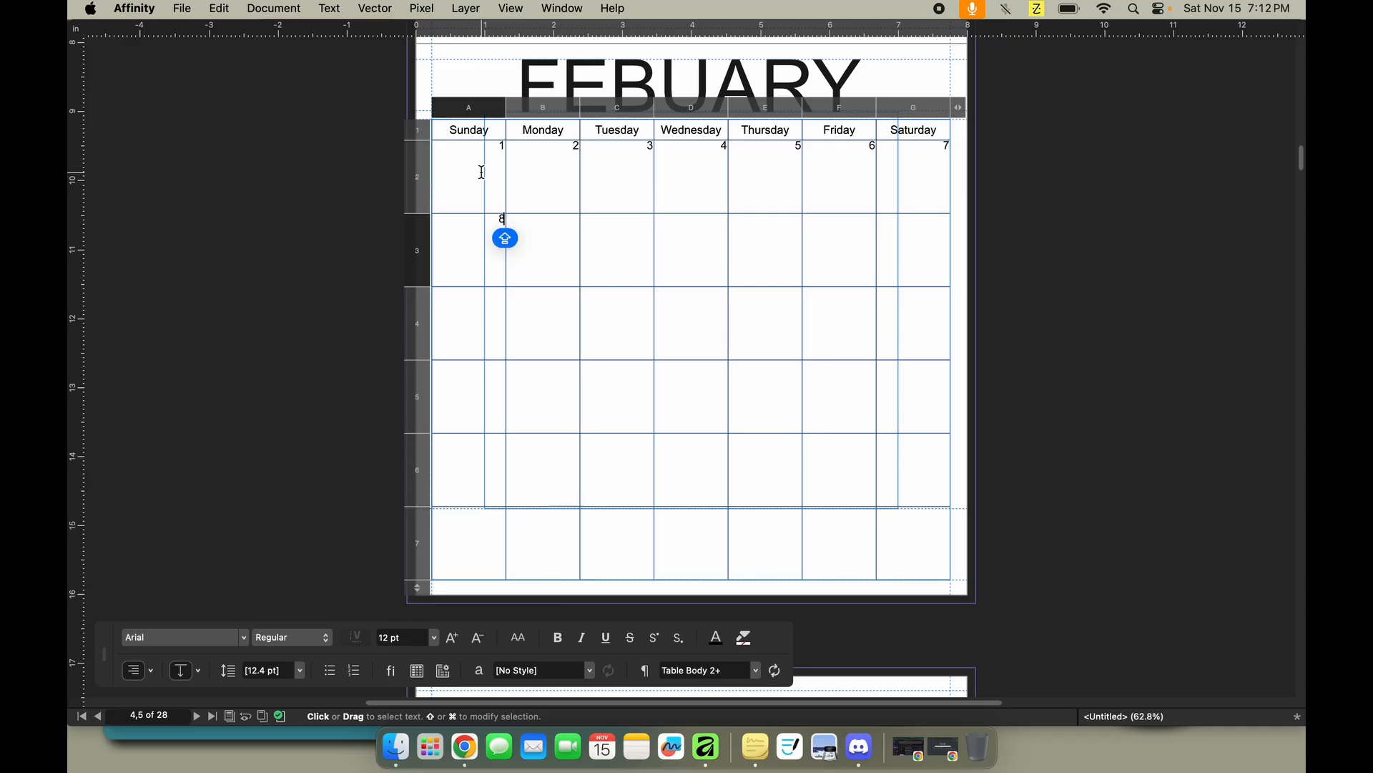
key("Tab")
type("9")
key("Tab")
type("10")
key("Tab")
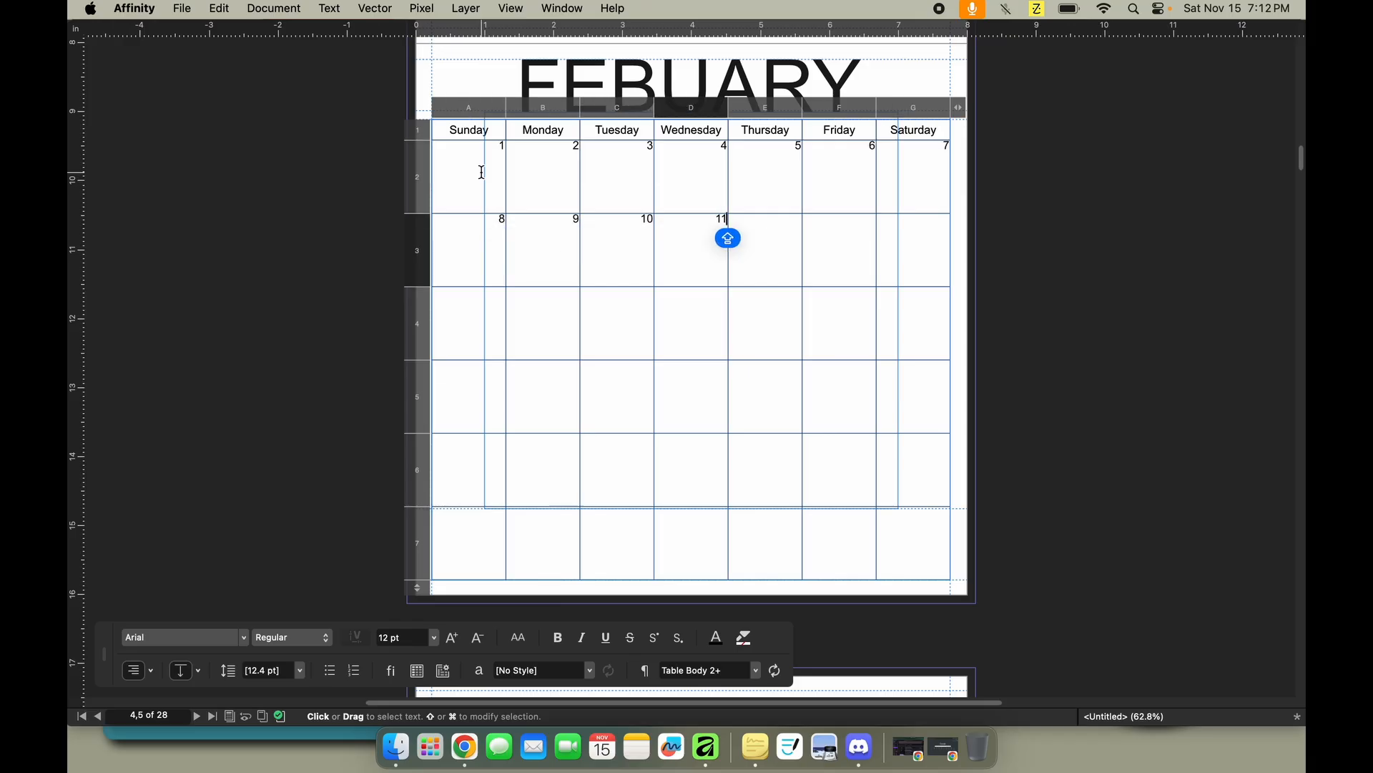
key("Tab")
type("12")
key("Tab")
type("13")
key("Tab")
type("14")
key("Tab")
Enter the dates 15, 16 and 17 in the third week row, from Sunday through Tuesday.
type("15")
key("Tab")
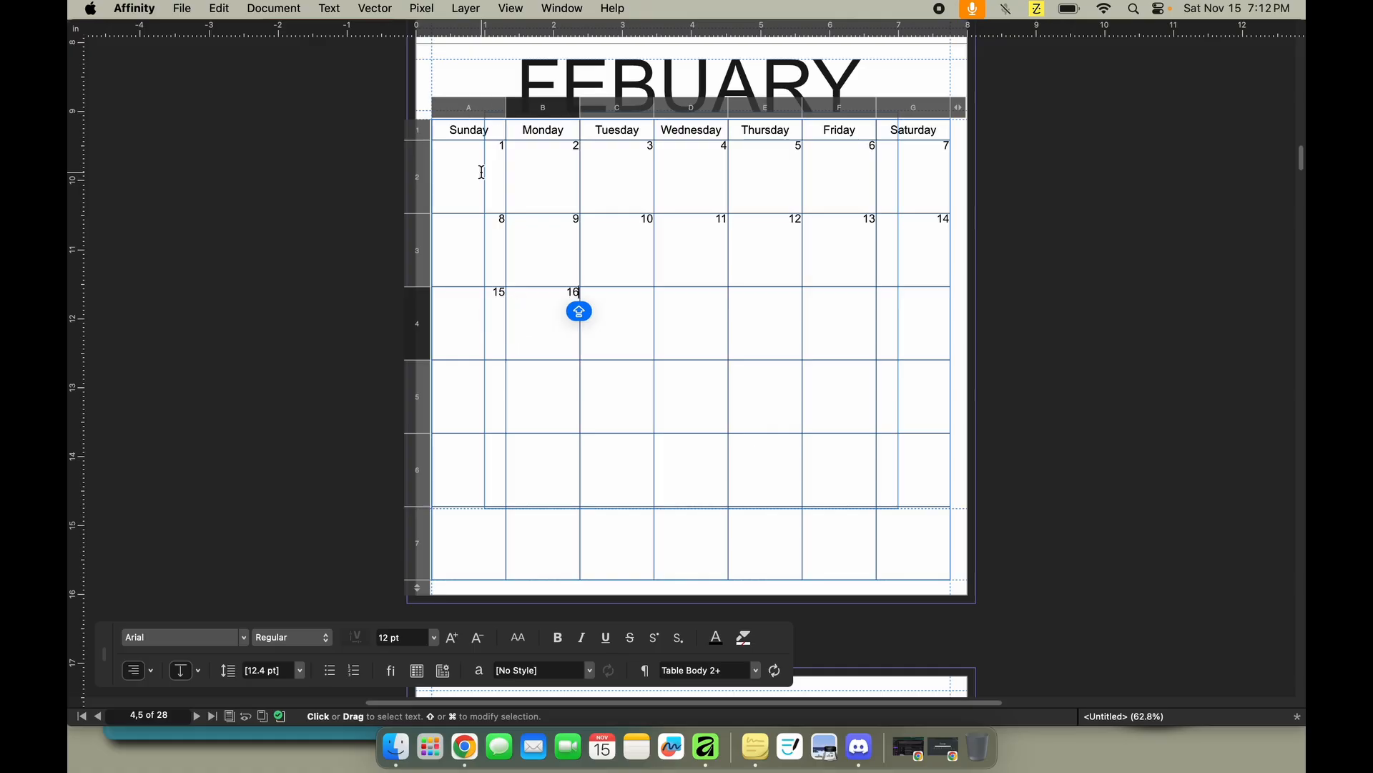
type("16")
key("Tab")
type("17")
key("Tab")
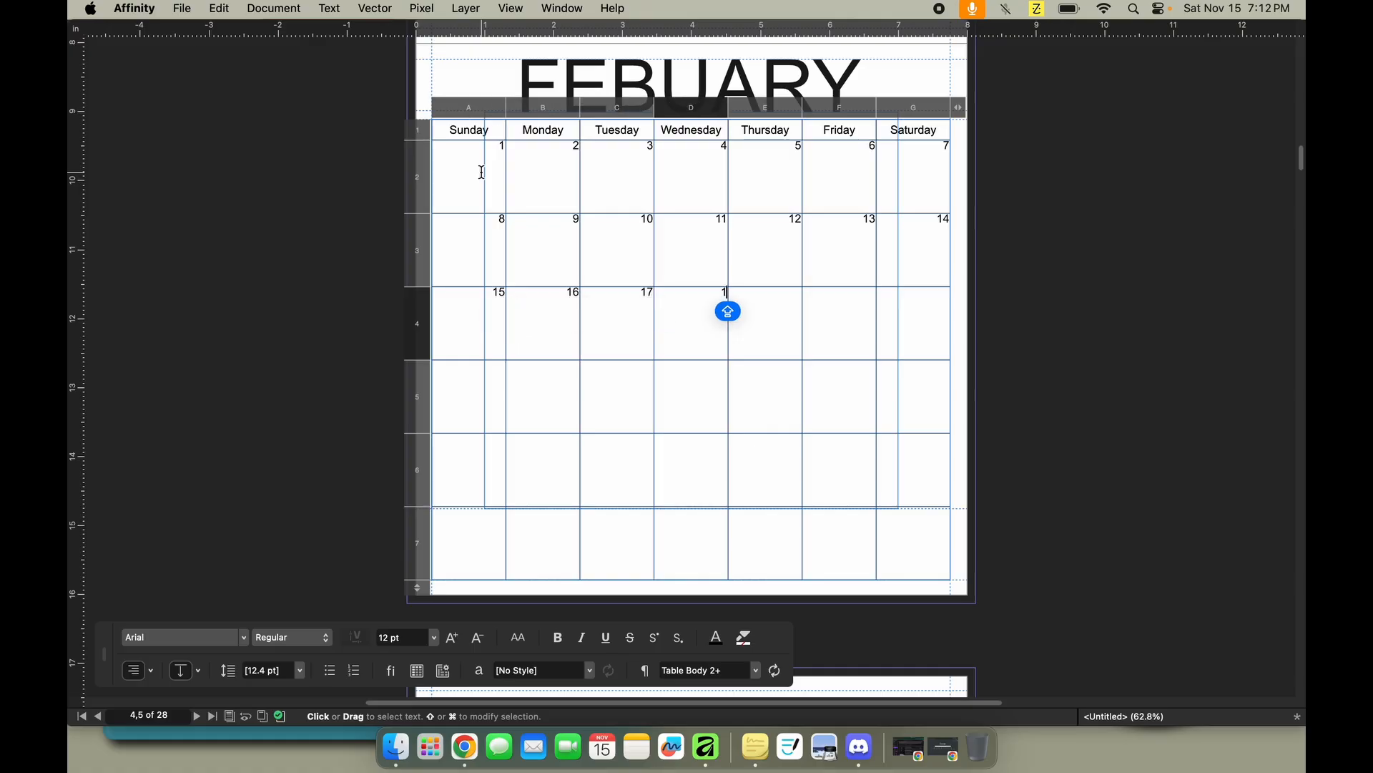
Fill the remaining February date cells from 18 through 31 and compare the page with the January calendar.
key("Tab")
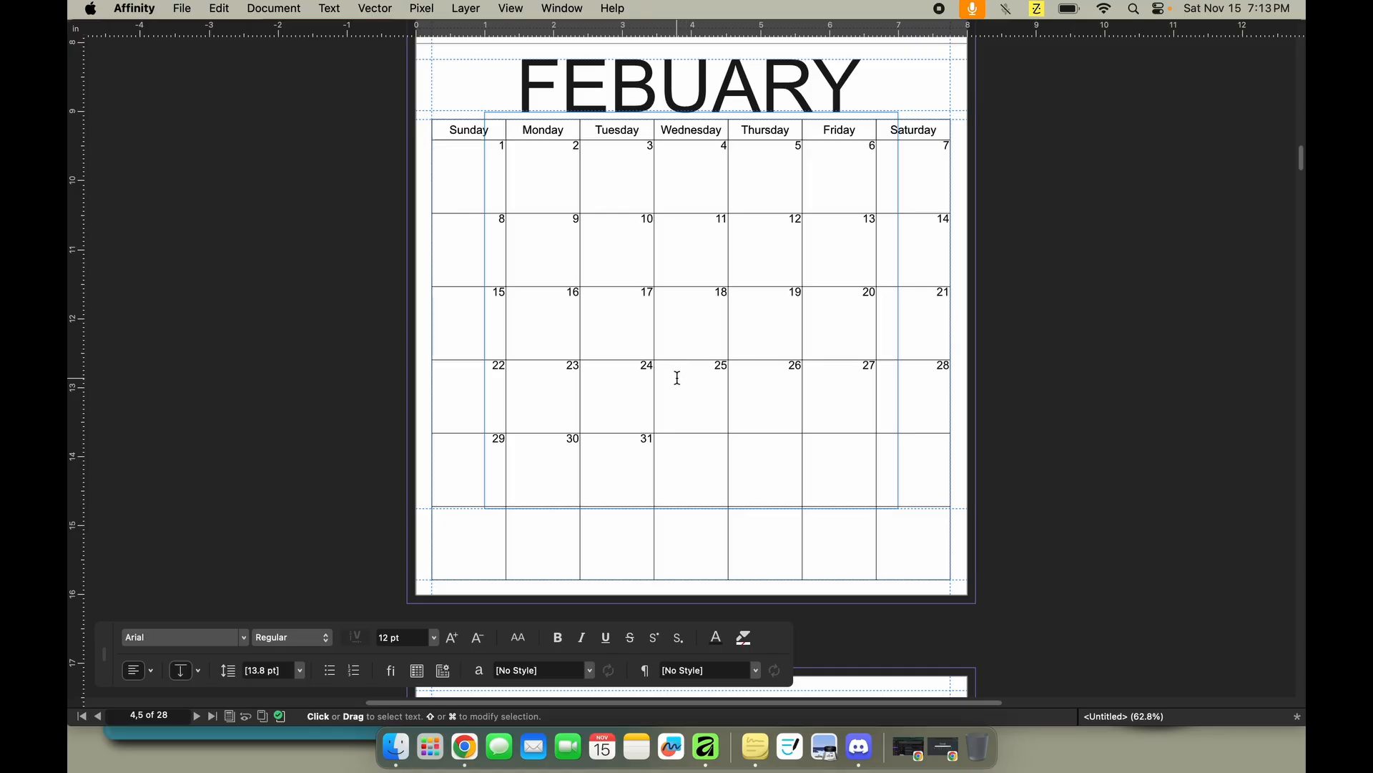
scroll(677, 378, "up", 6)
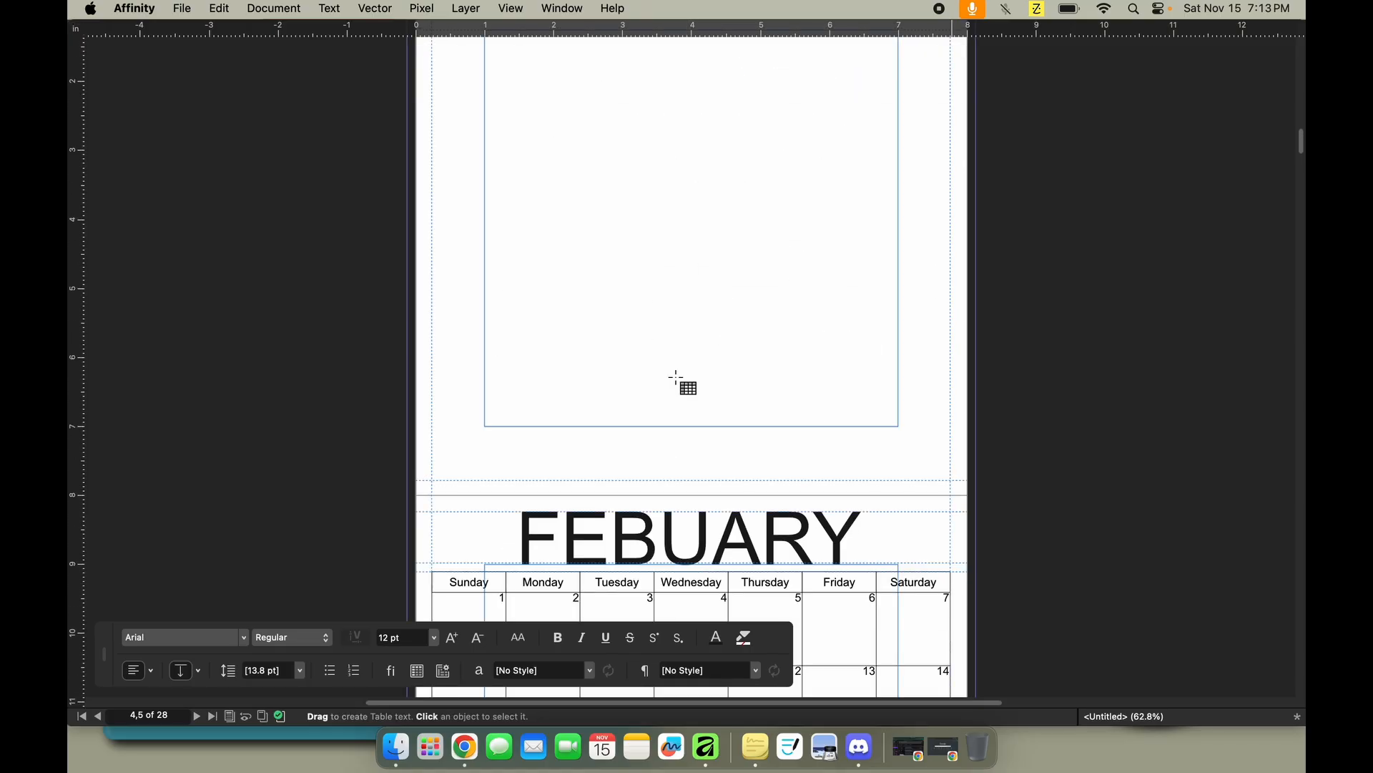
scroll(676, 378, "down", 4)
scroll(677, 378, "up", 13)
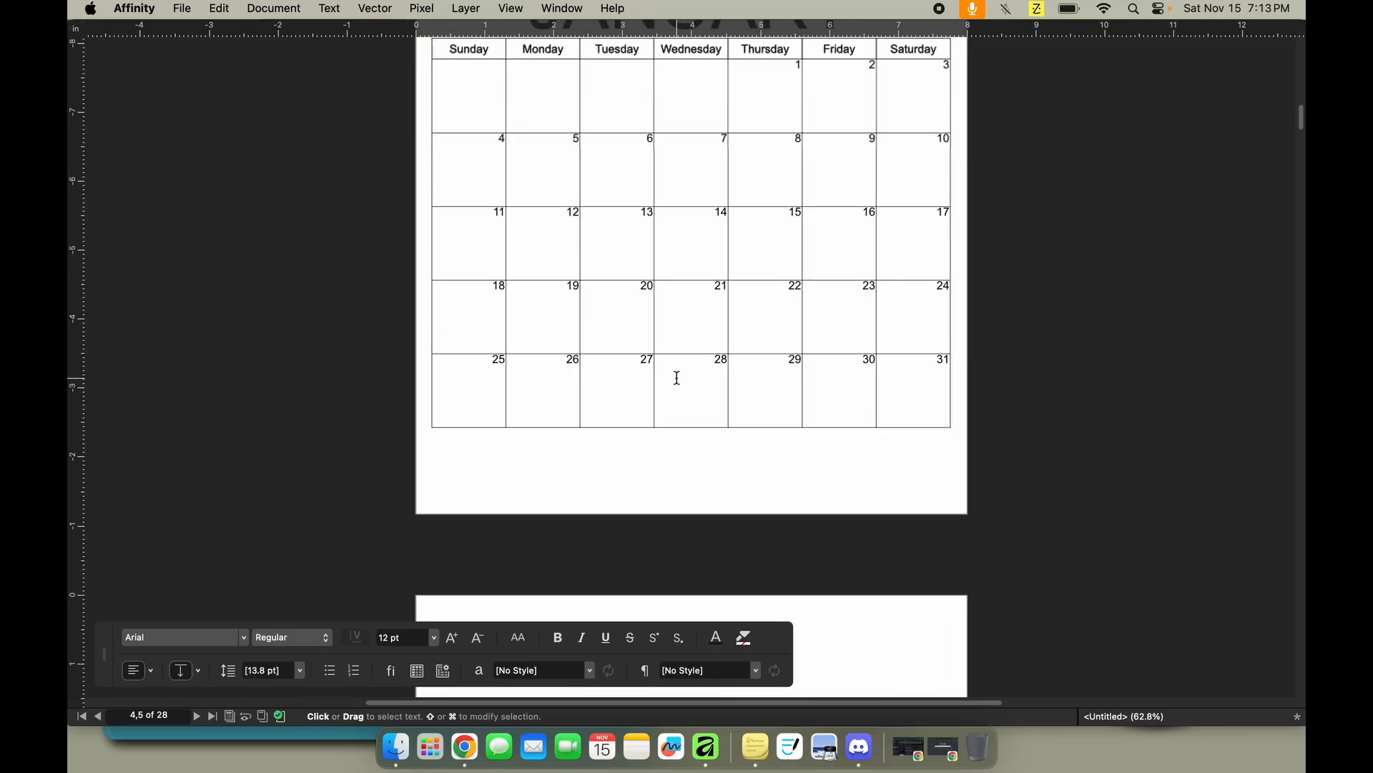
scroll(676, 378, "down", 1)
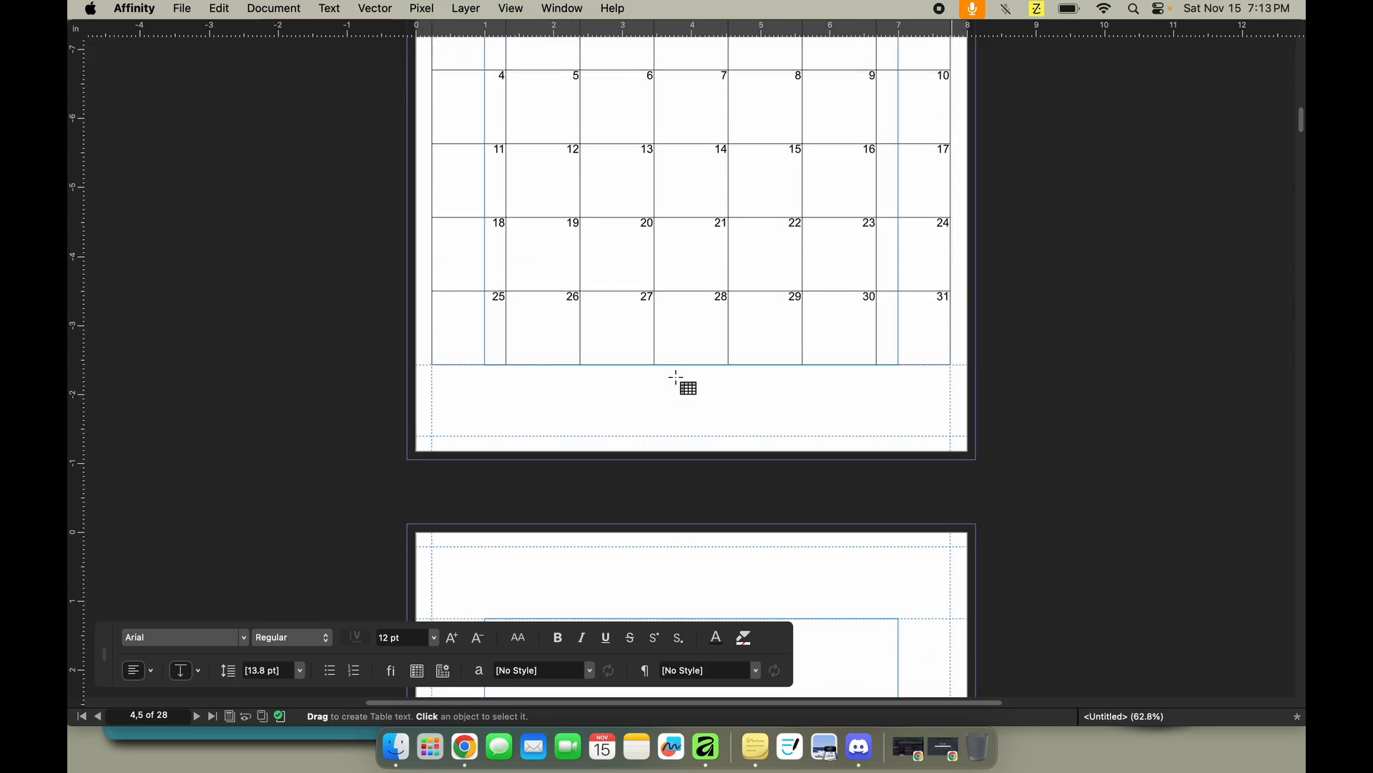
scroll(677, 377, "down", 11)
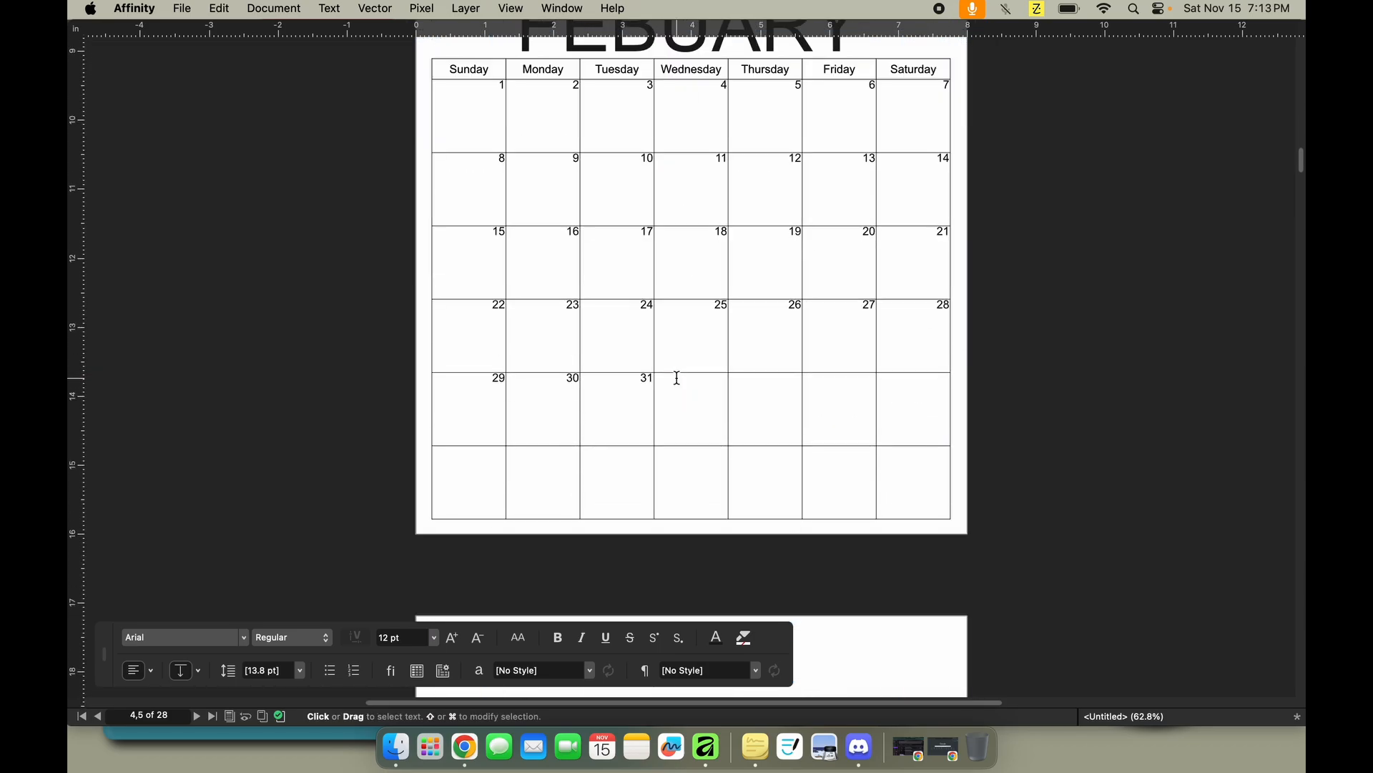
scroll(676, 377, "up", 2)
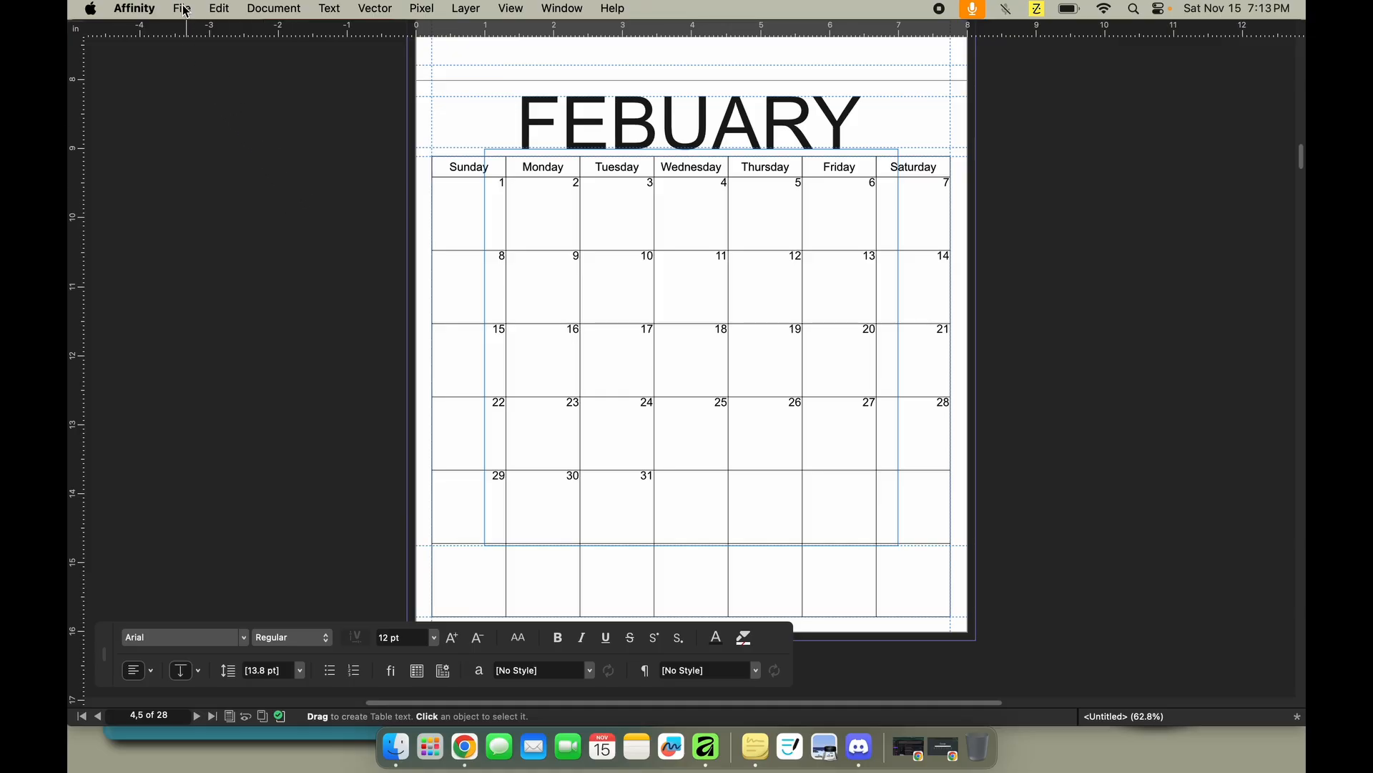
Turn on Preview Mode to hide the margins and guides, and make the document window full screen.
left_click(511, 10)
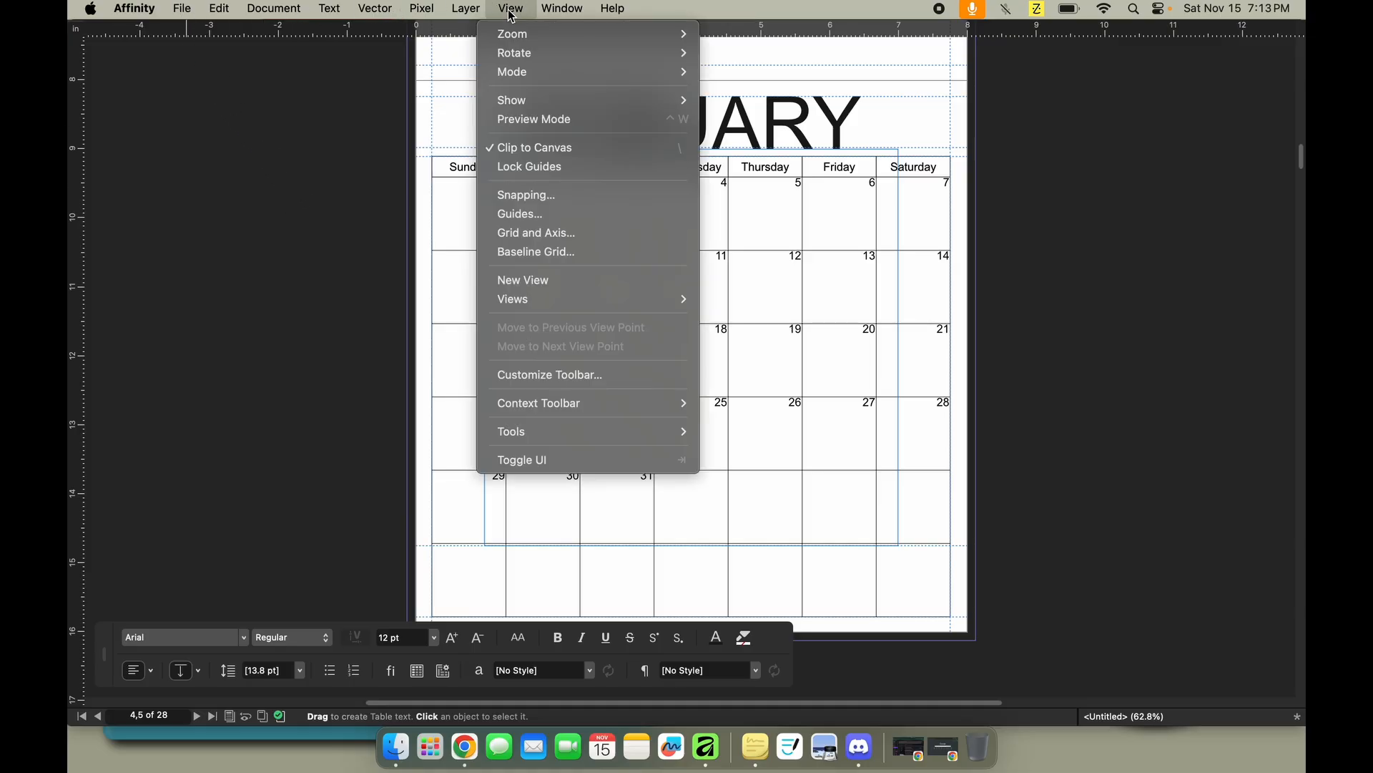
mouse_move(545, 104)
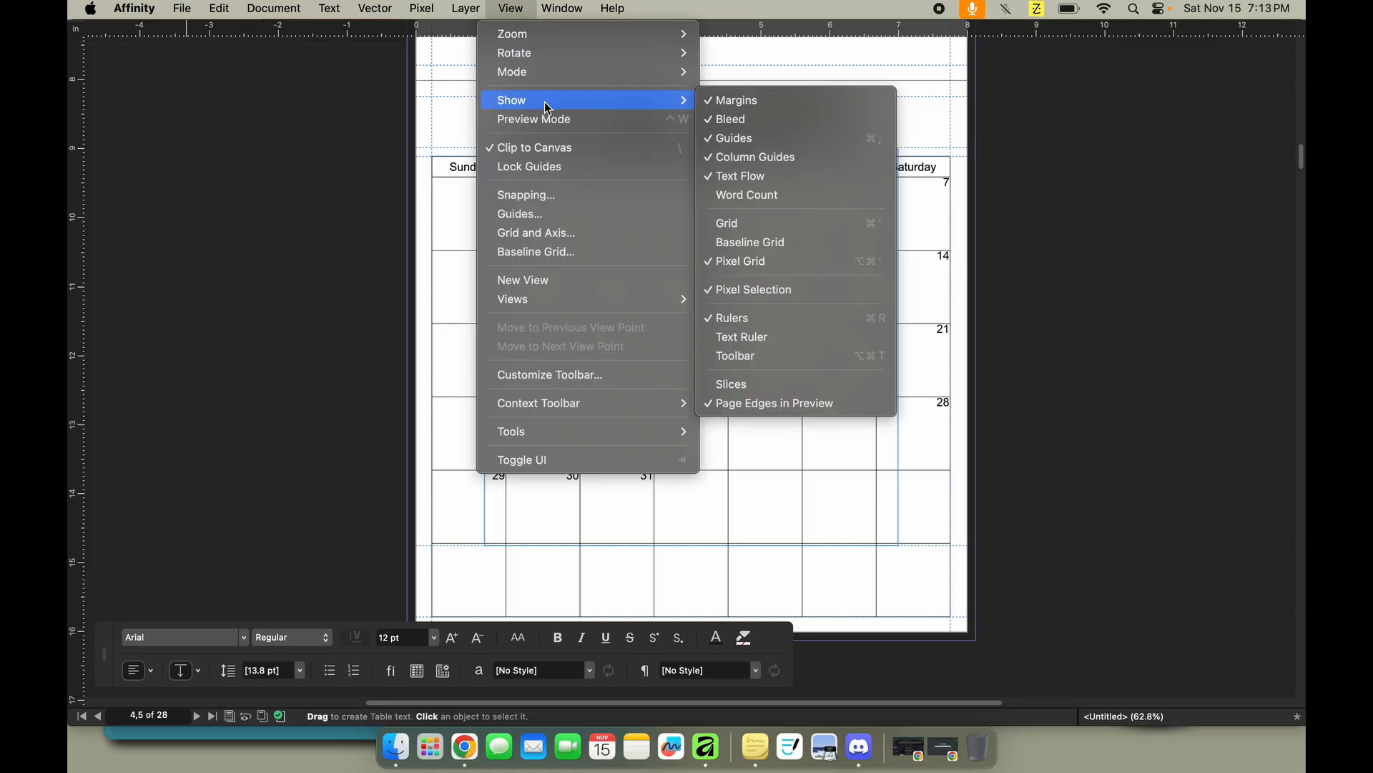
mouse_move(553, 80)
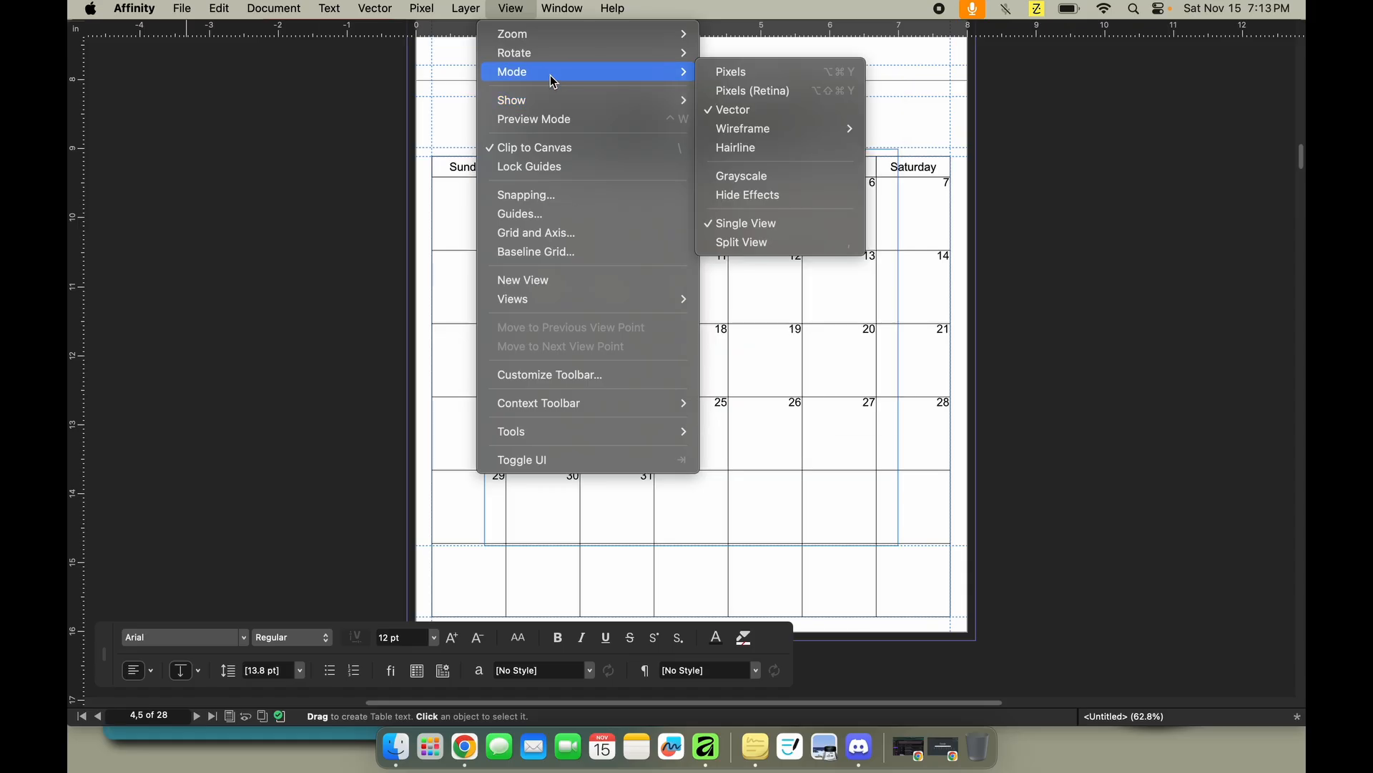
mouse_move(567, 37)
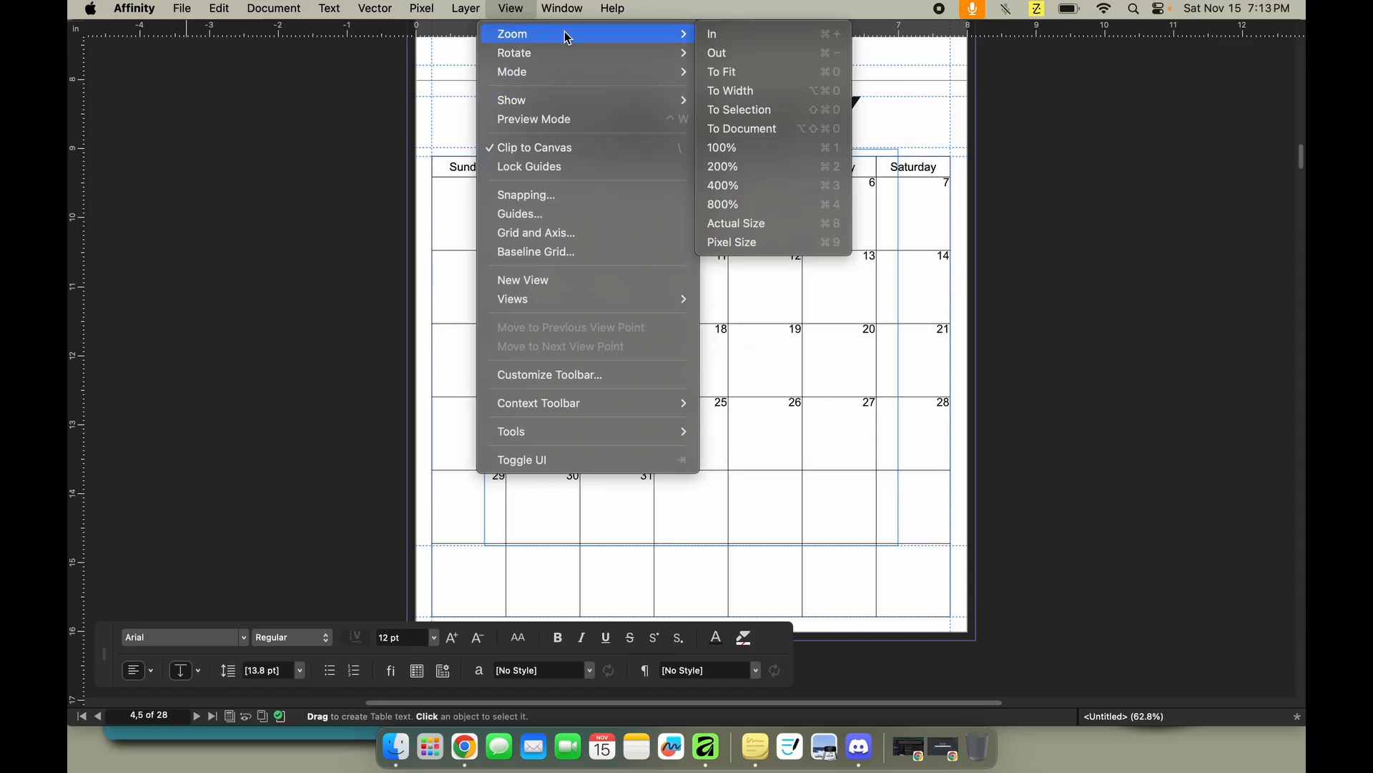
left_click(582, 119)
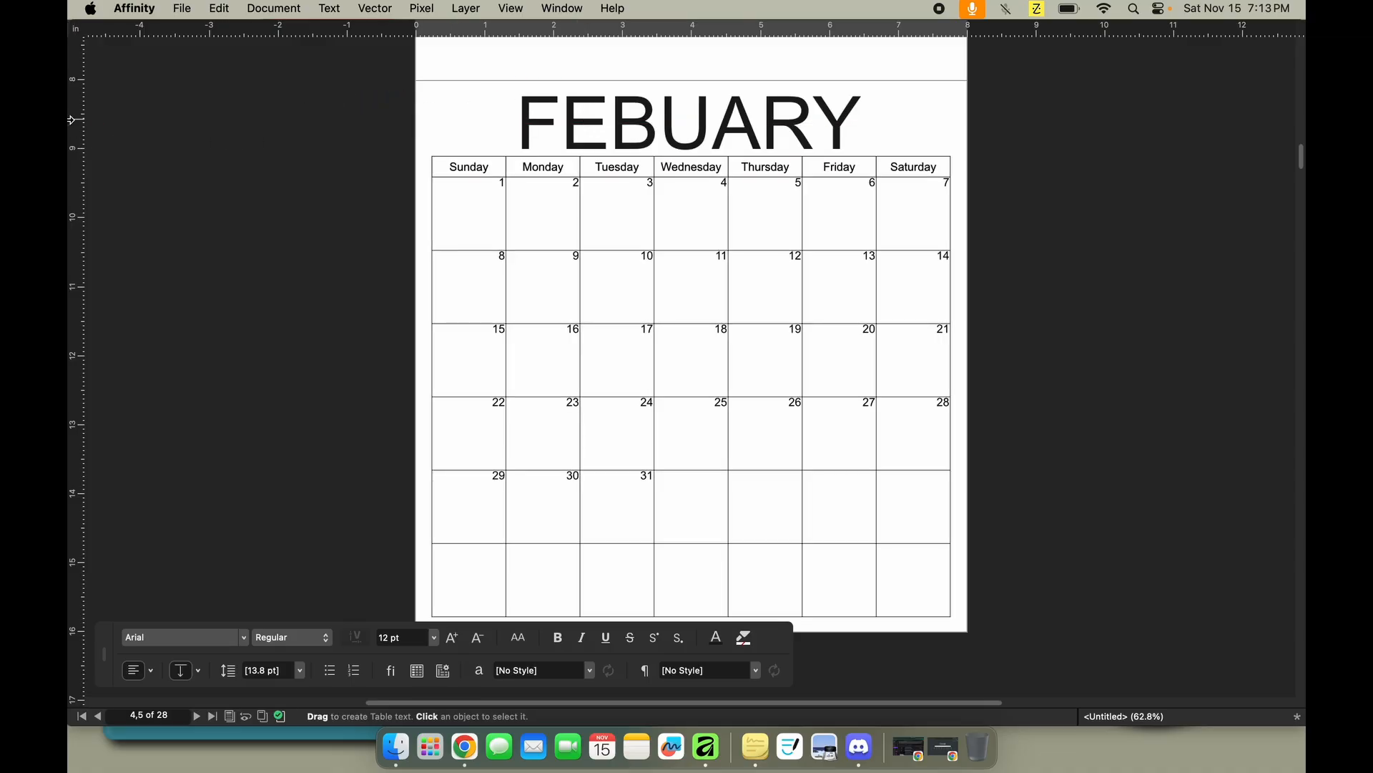
left_click(572, 9)
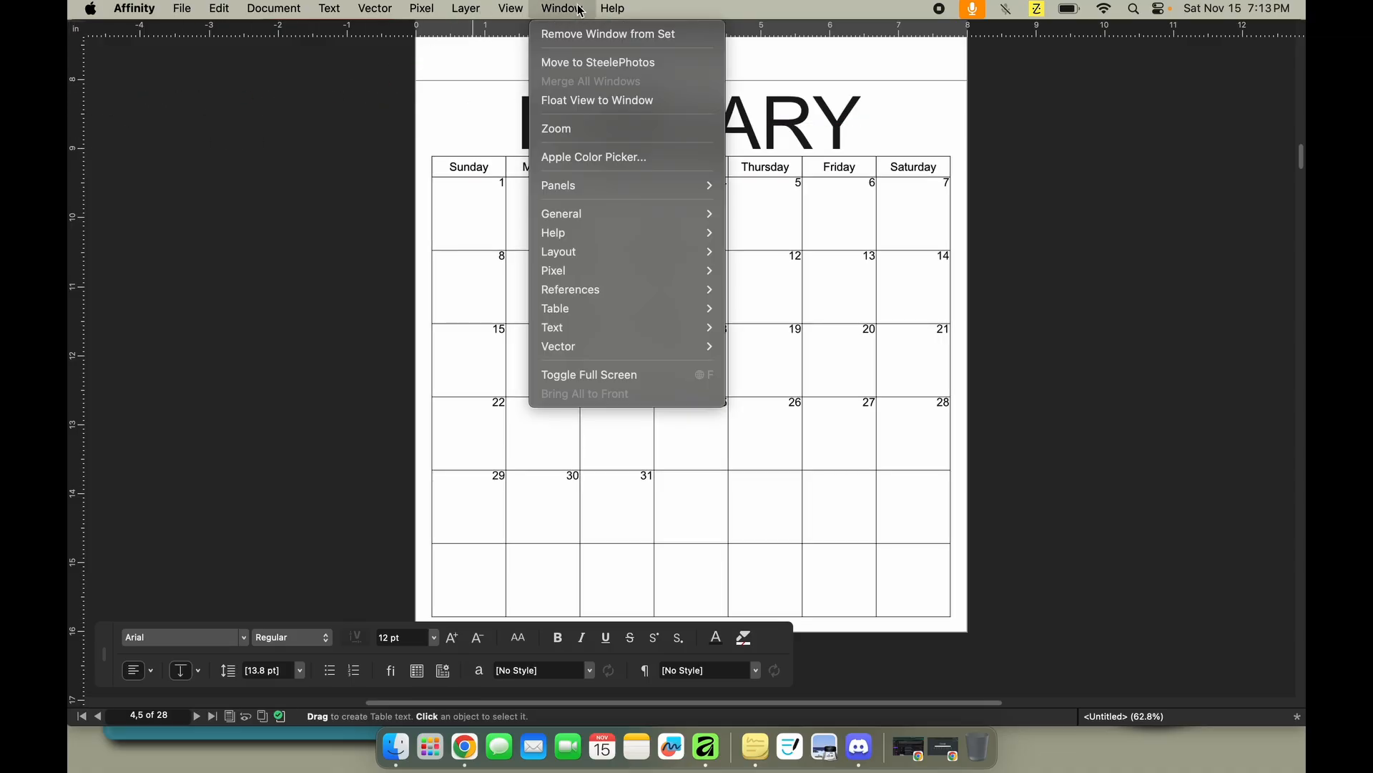
left_click(641, 375)
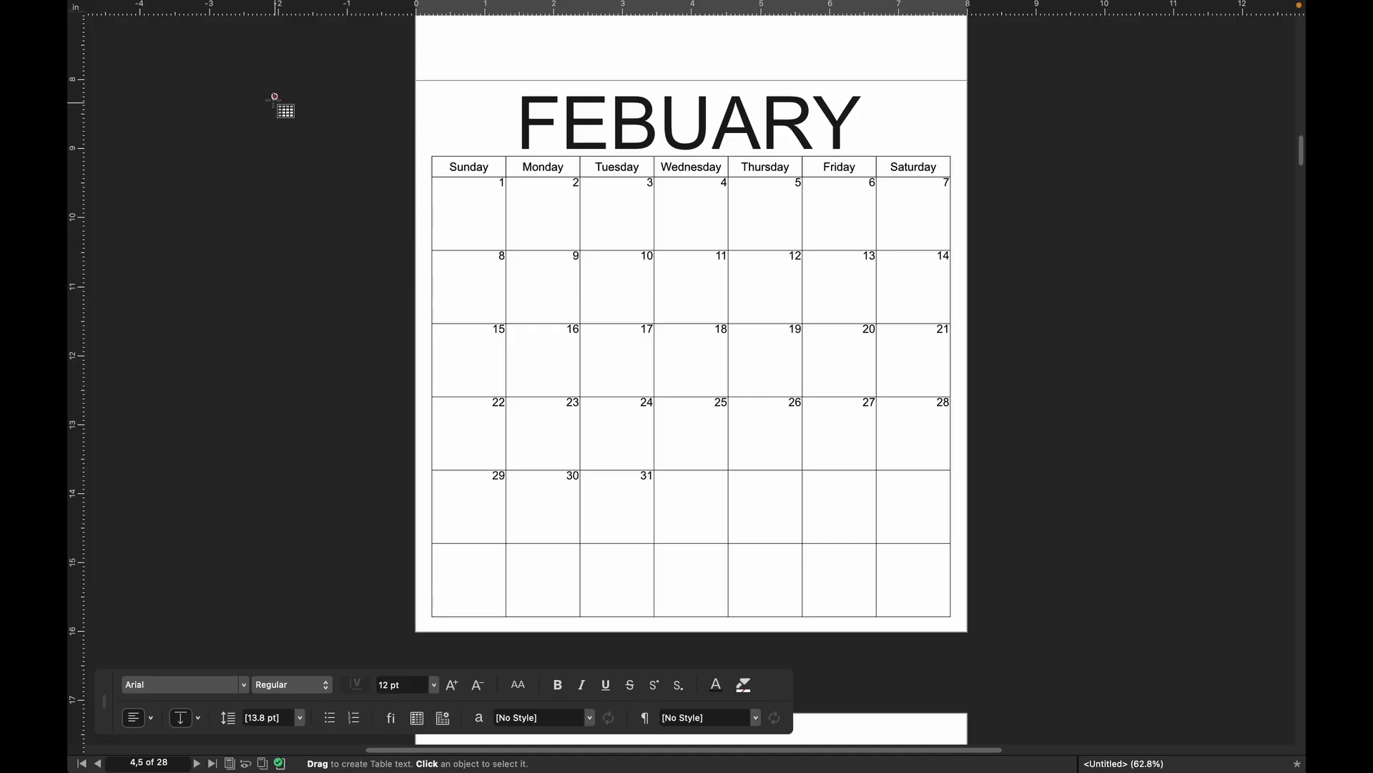
Open a new view of the calendar document.
left_click(573, 10)
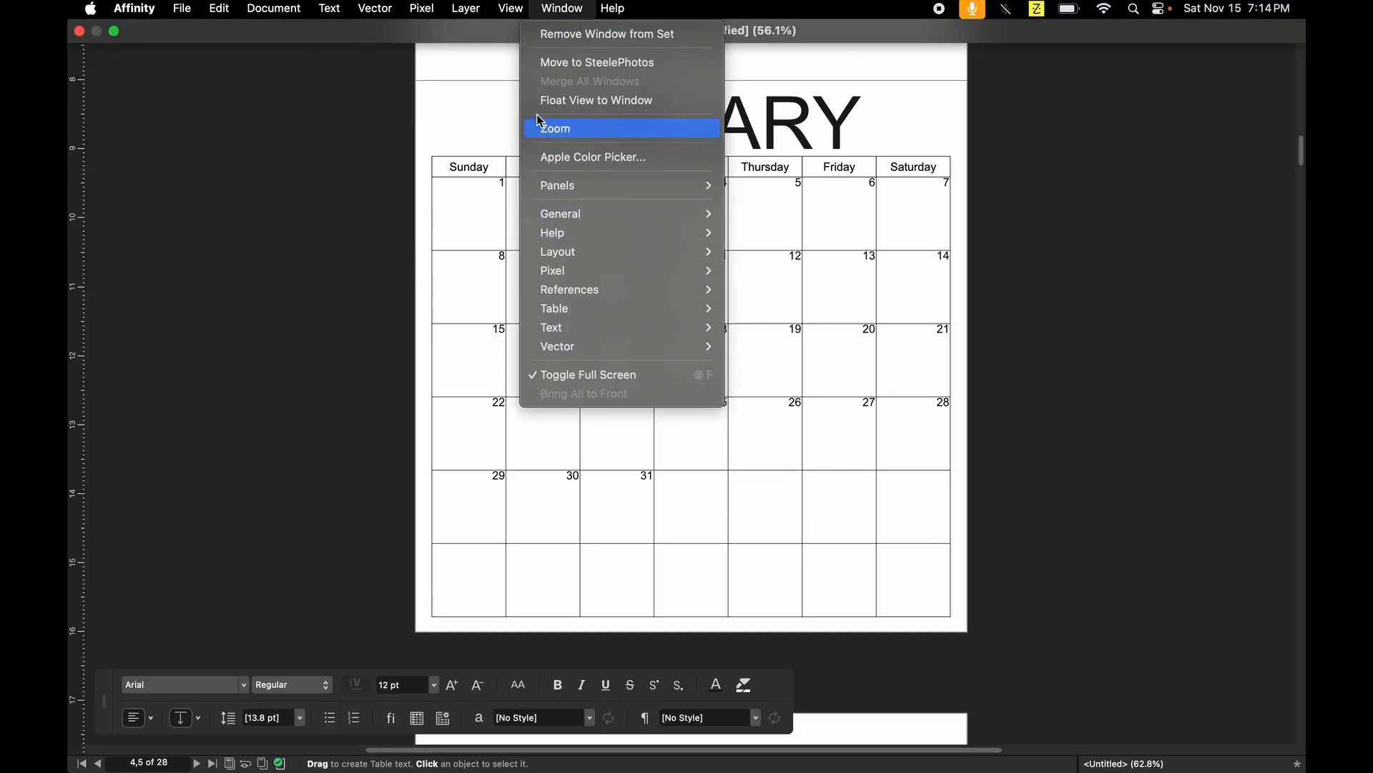
mouse_move(511, 8)
mouse_move(518, 34)
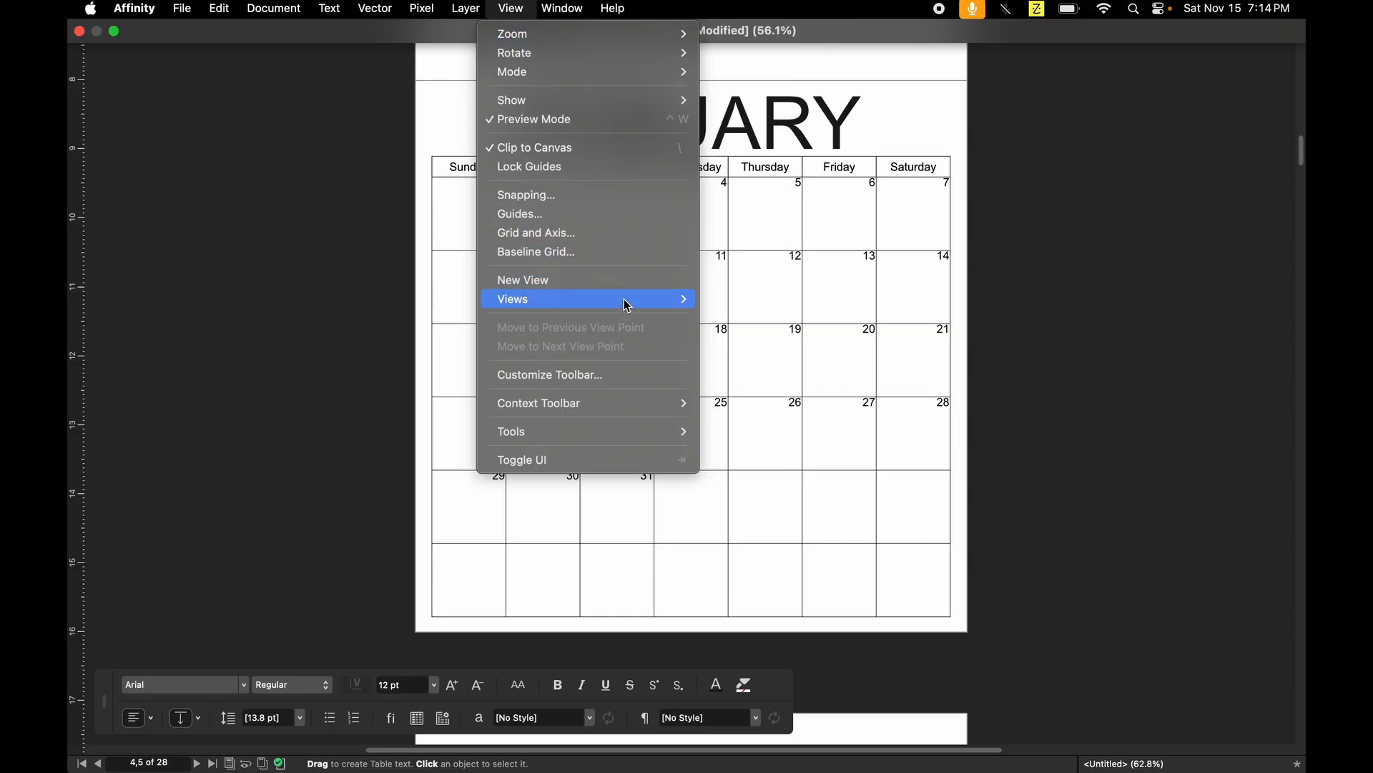
mouse_move(627, 303)
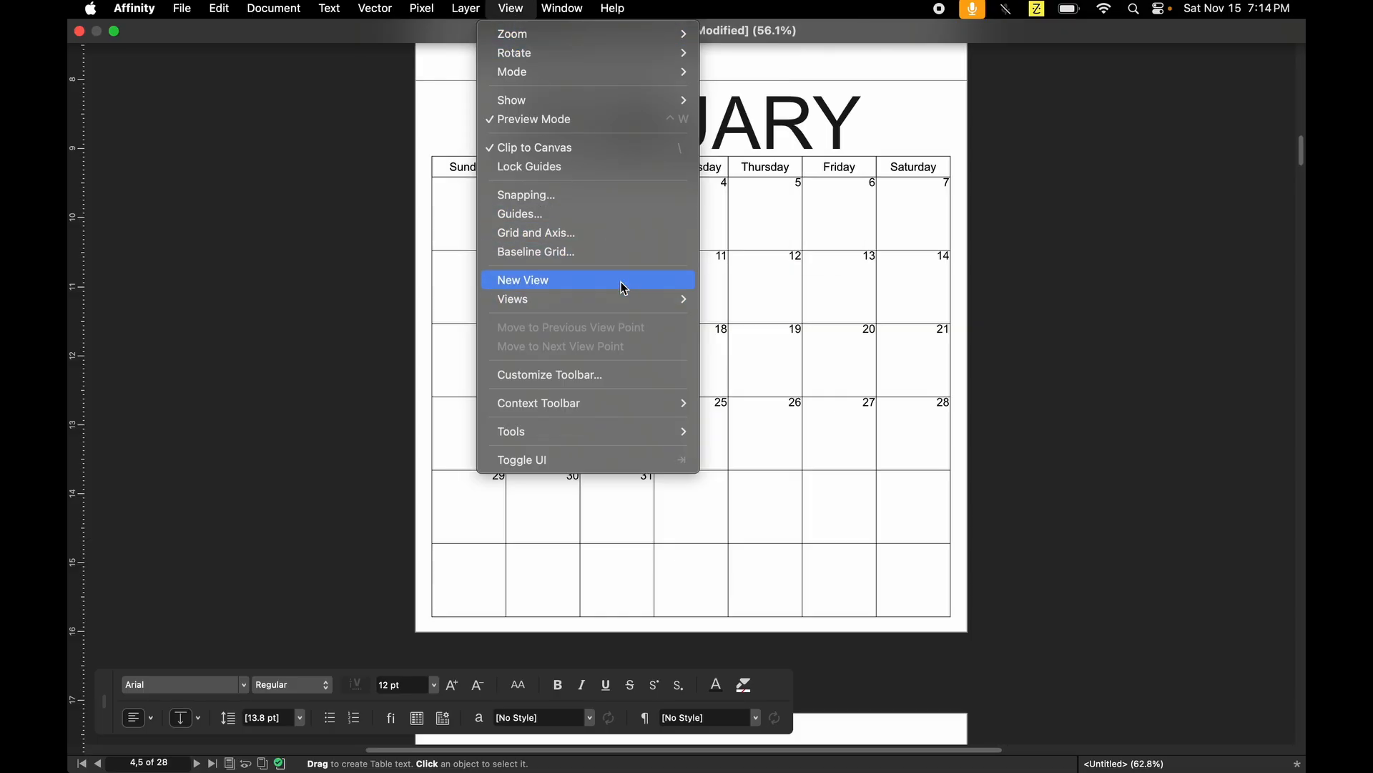
left_click(625, 281)
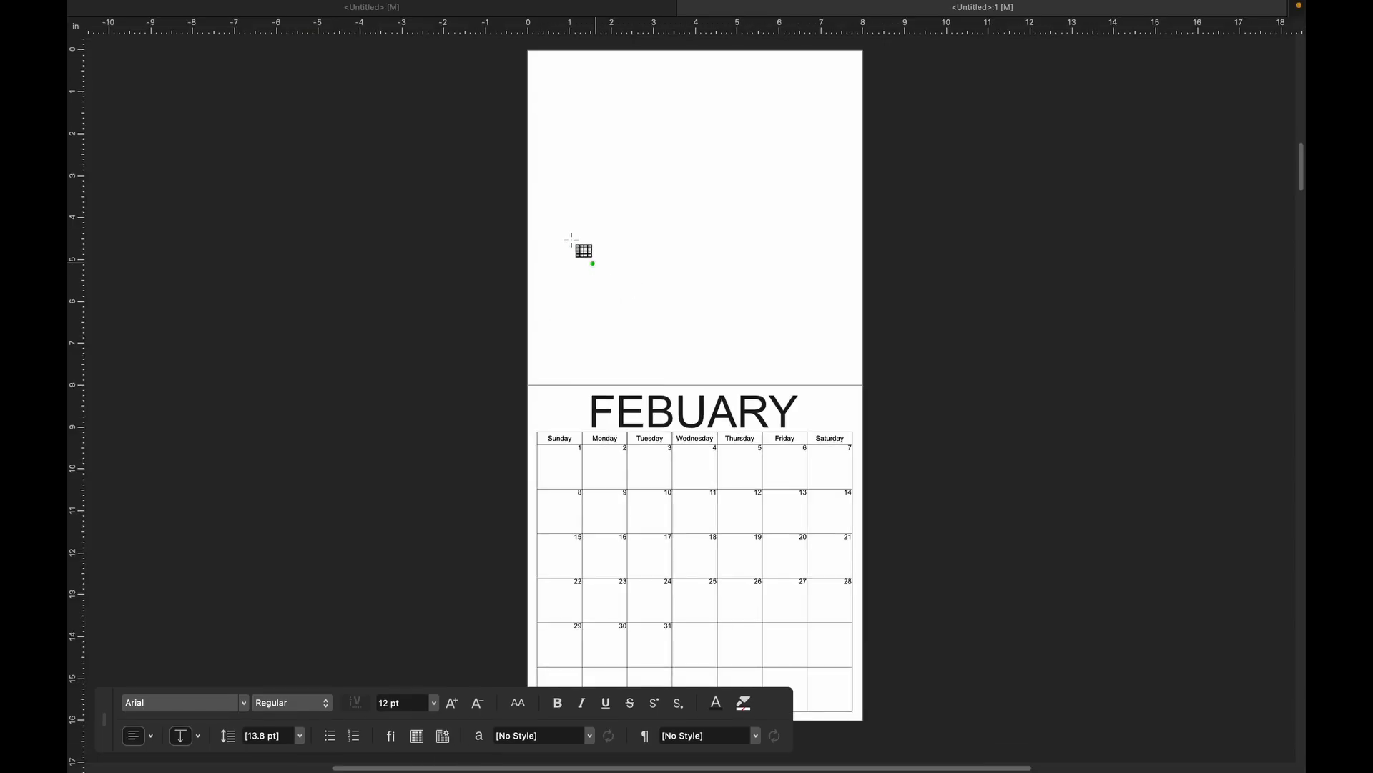
Show the main toolbar above the document in the new view.
mouse_move(455, 6)
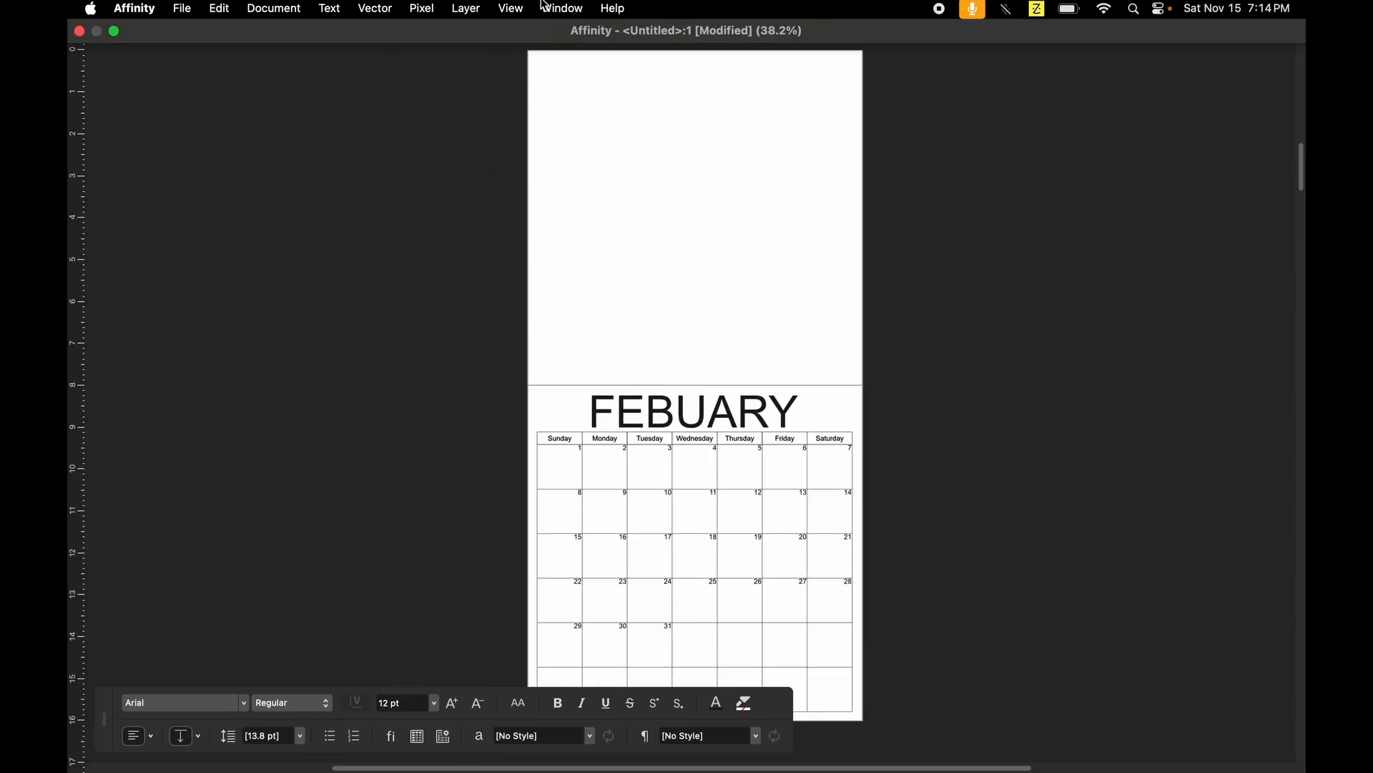
left_click(562, 7)
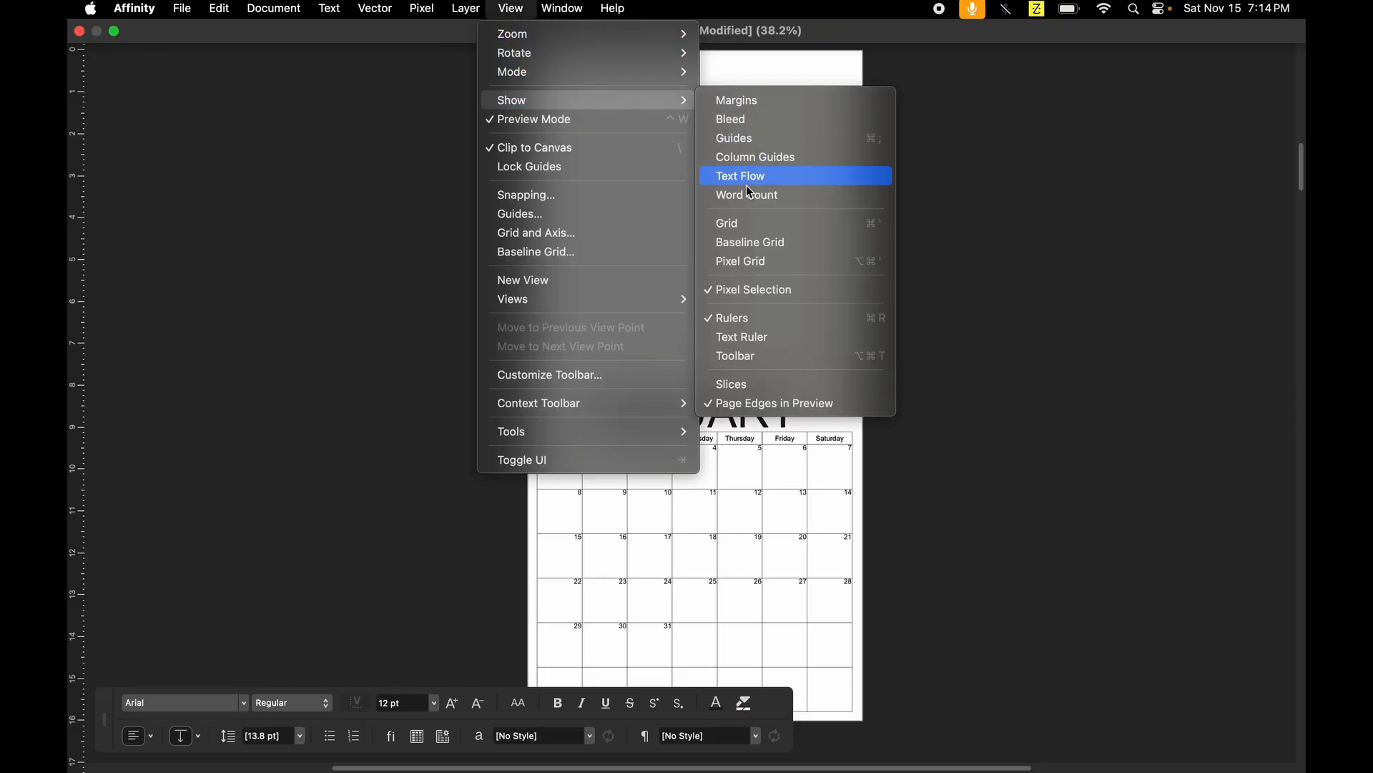
left_click(744, 357)
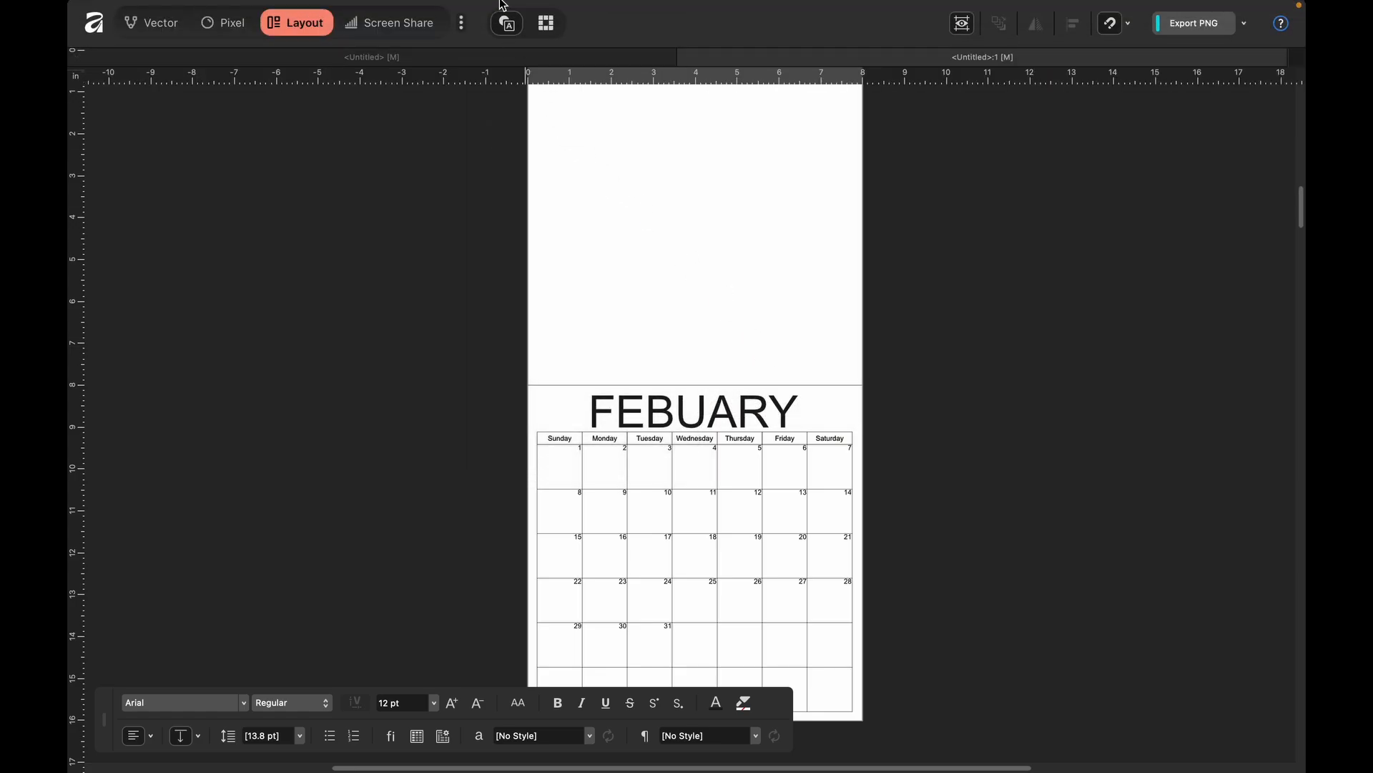
Try to bring back the interface by turning on Show for the Context Toolbar.
left_click(564, 10)
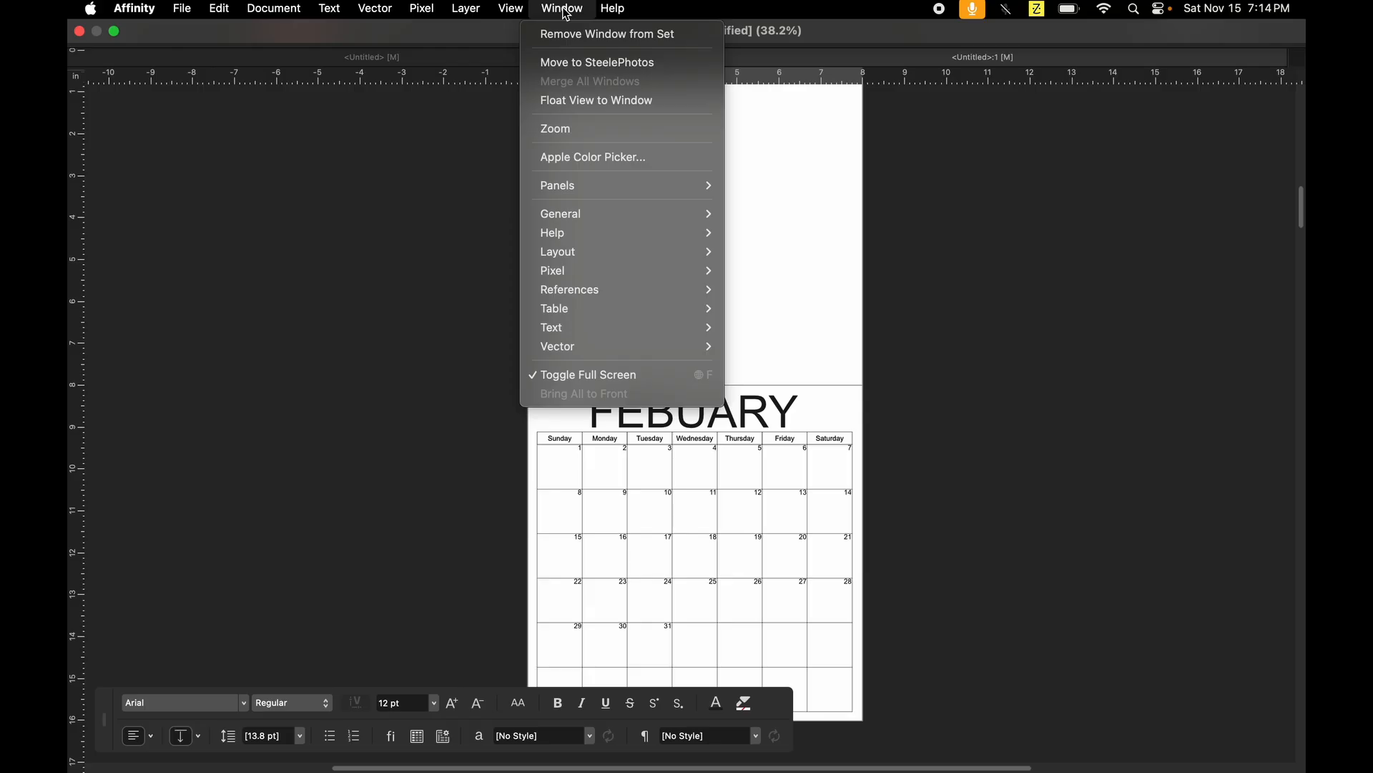
mouse_move(511, 8)
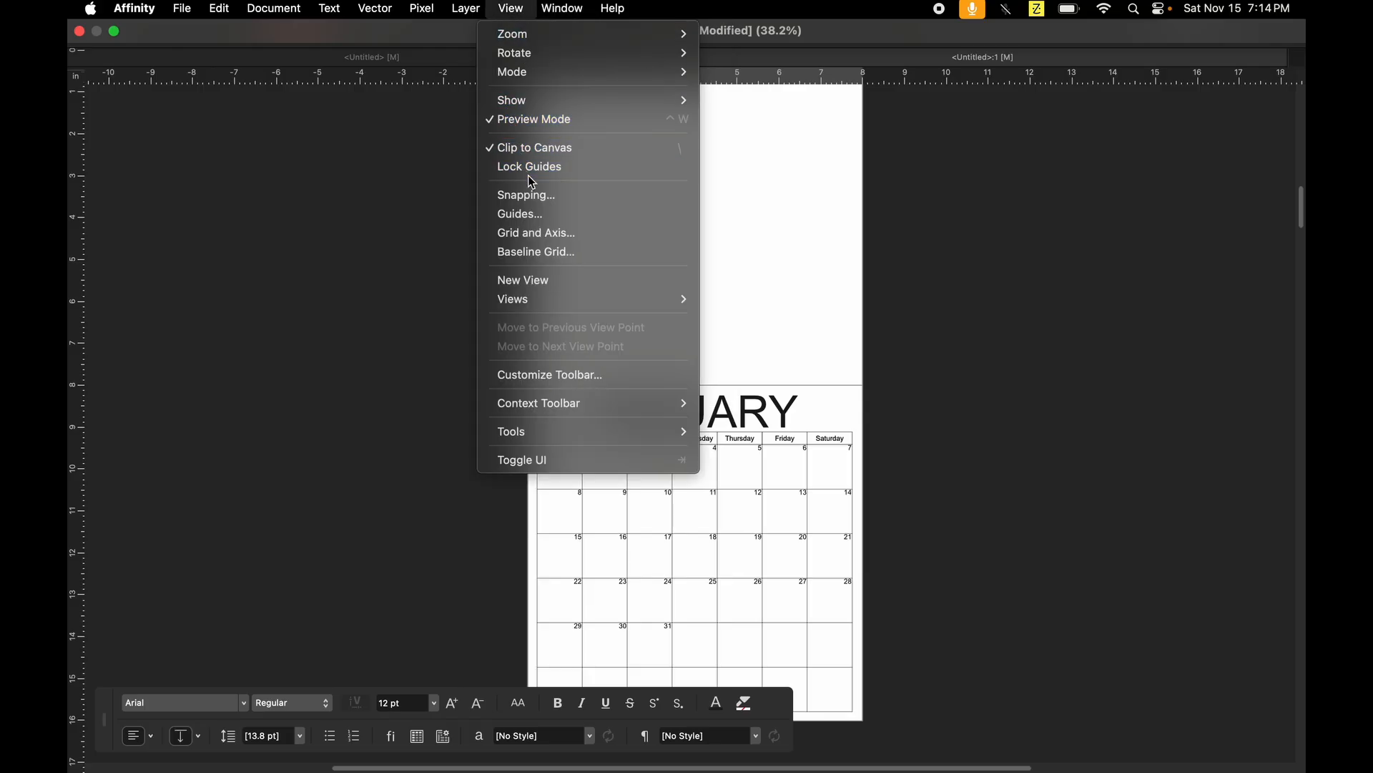
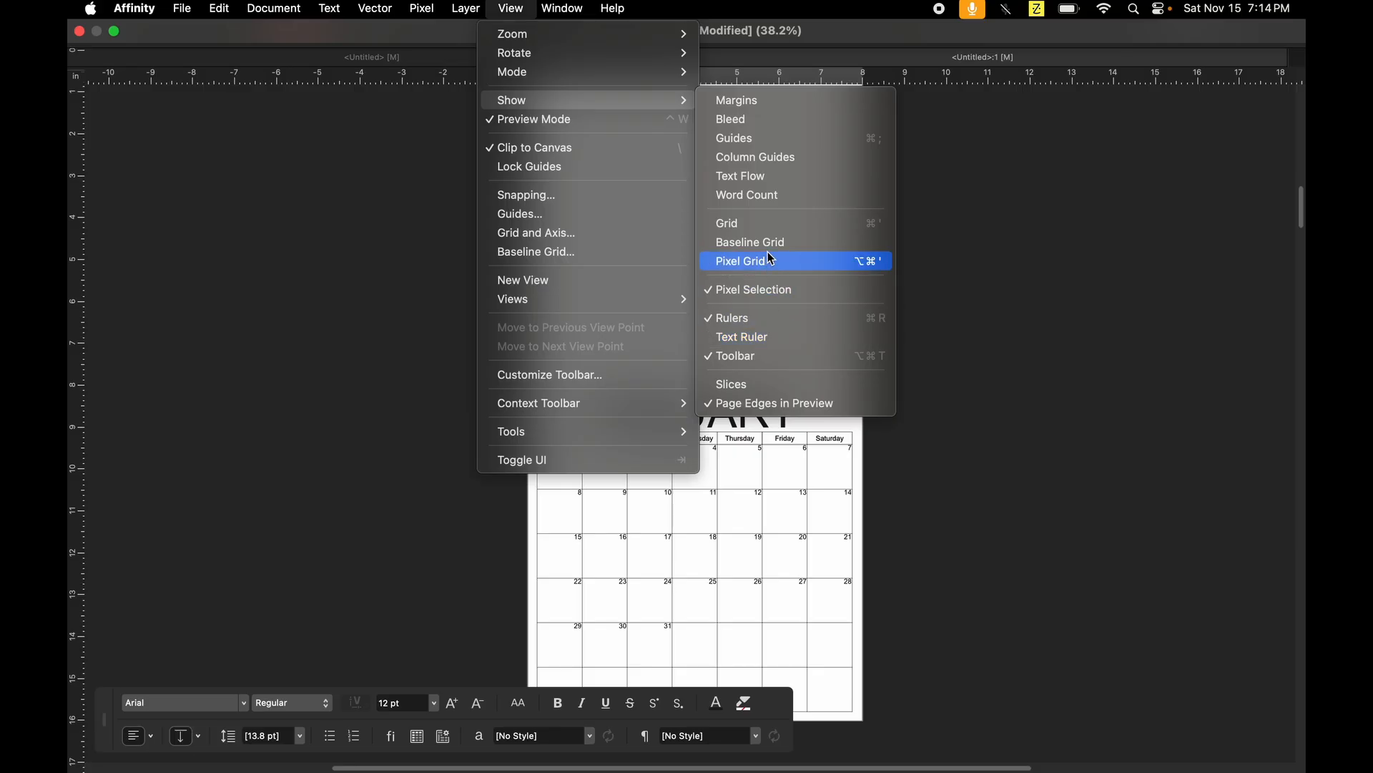
mouse_move(660, 72)
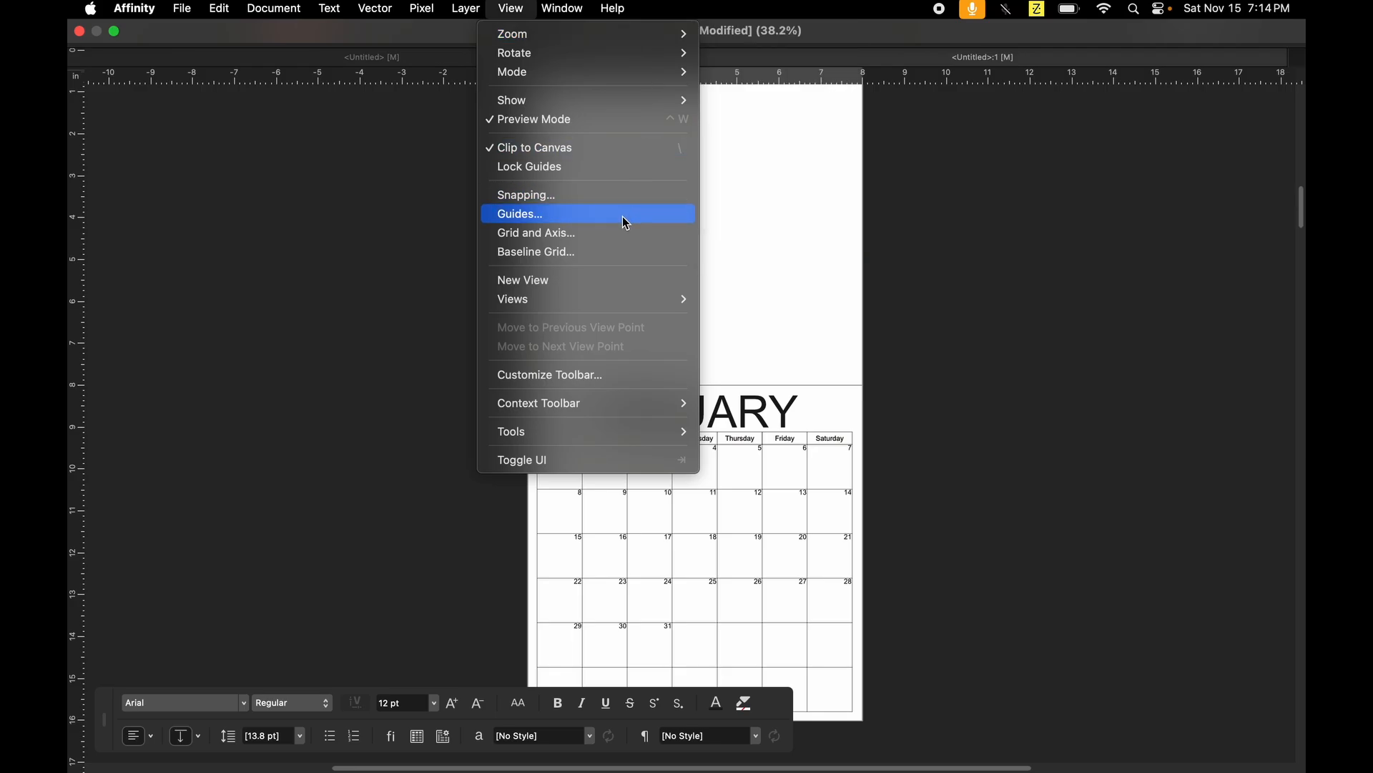
mouse_move(659, 404)
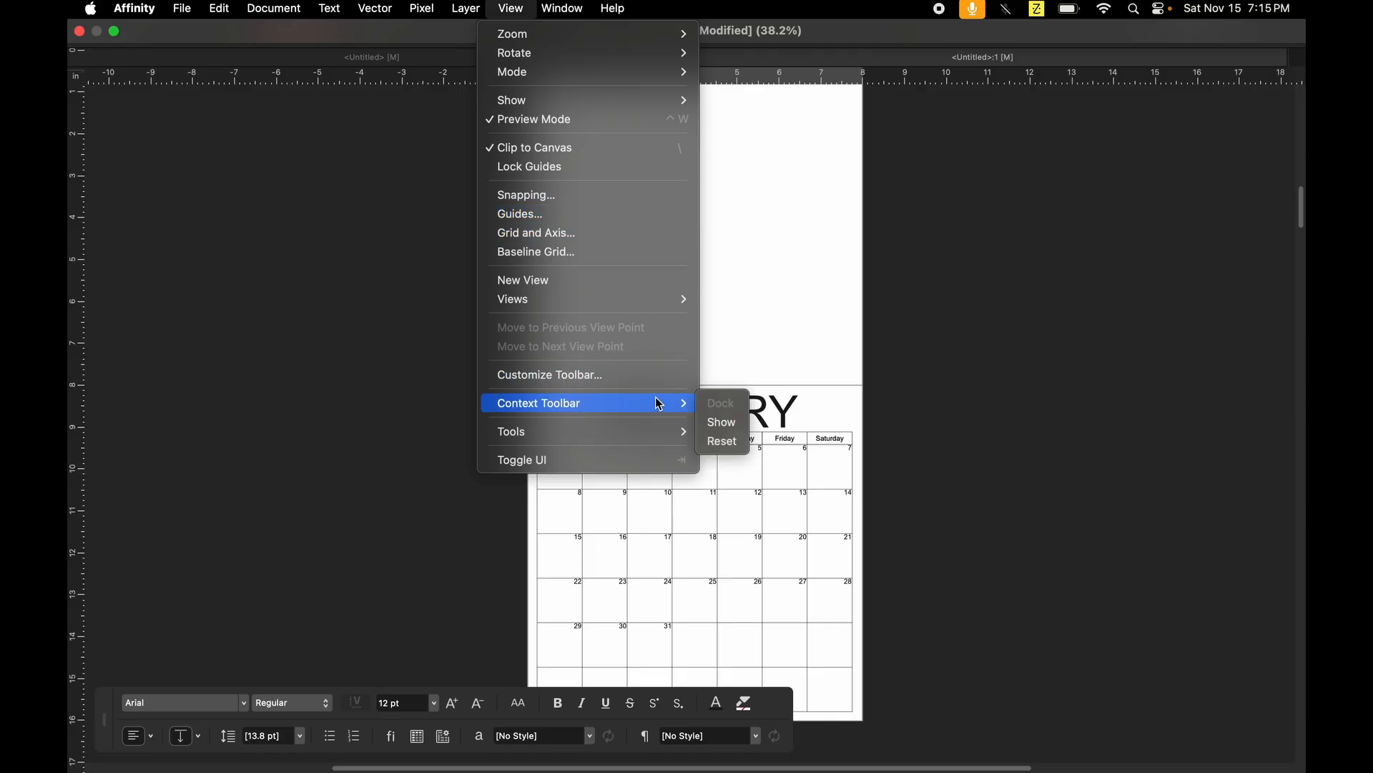
left_click(723, 422)
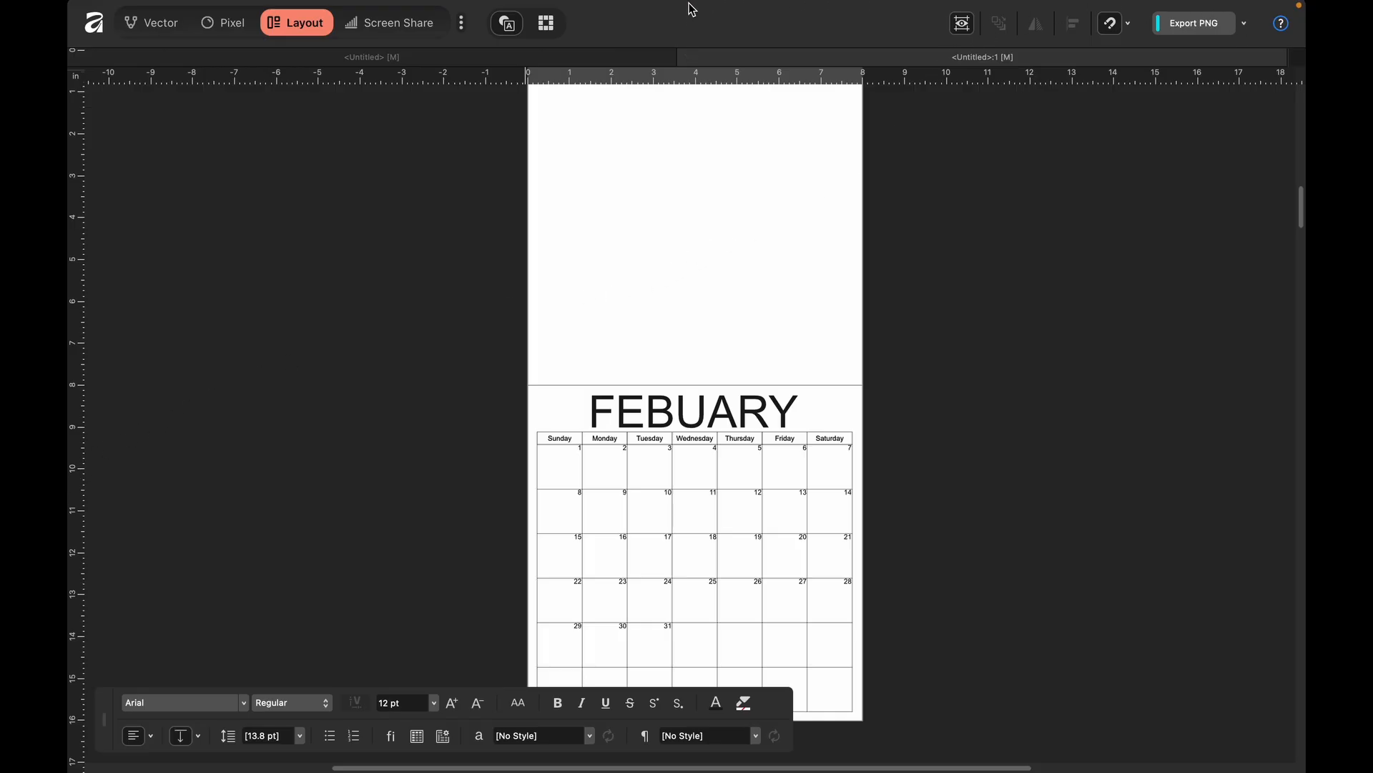
Restore the side panels by applying the saved panel preset "practice".
mouse_move(667, 4)
left_click(563, 8)
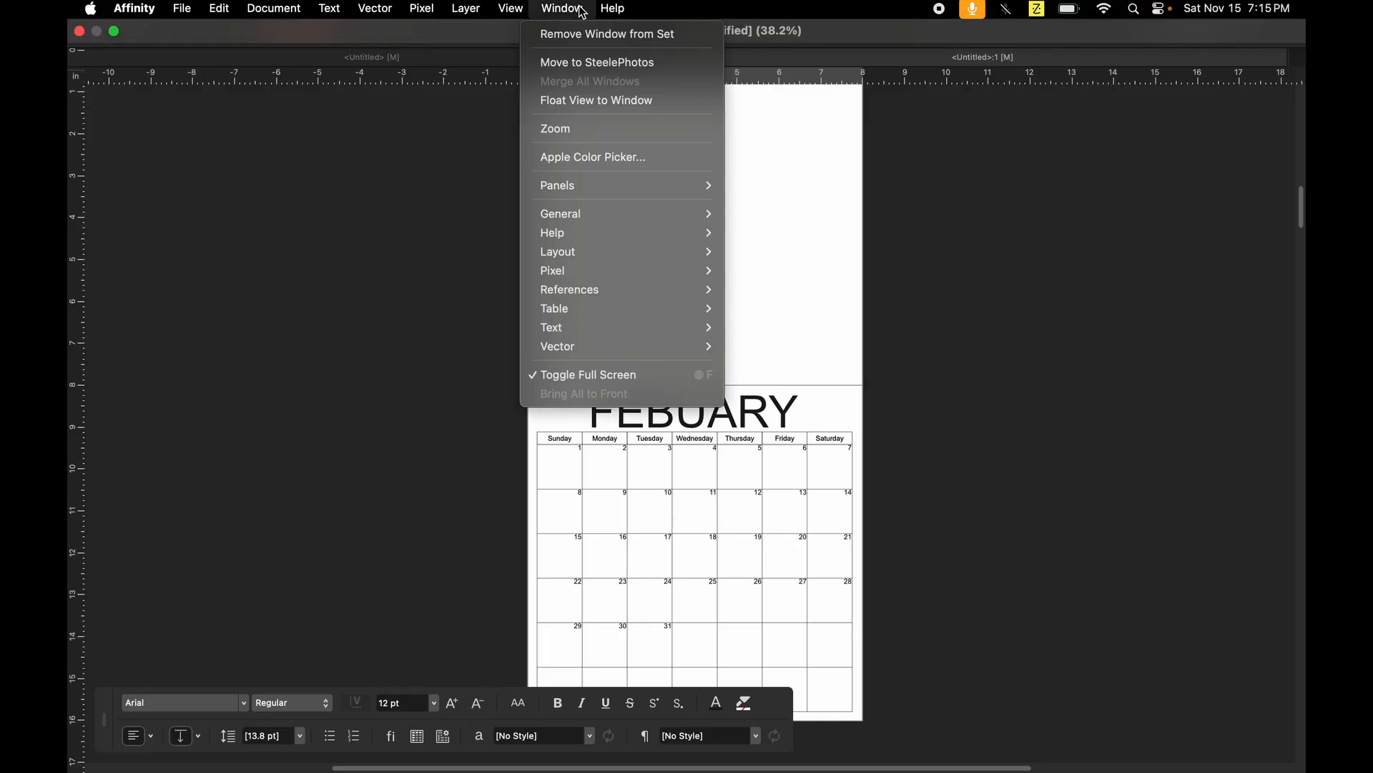
mouse_move(677, 350)
mouse_move(664, 316)
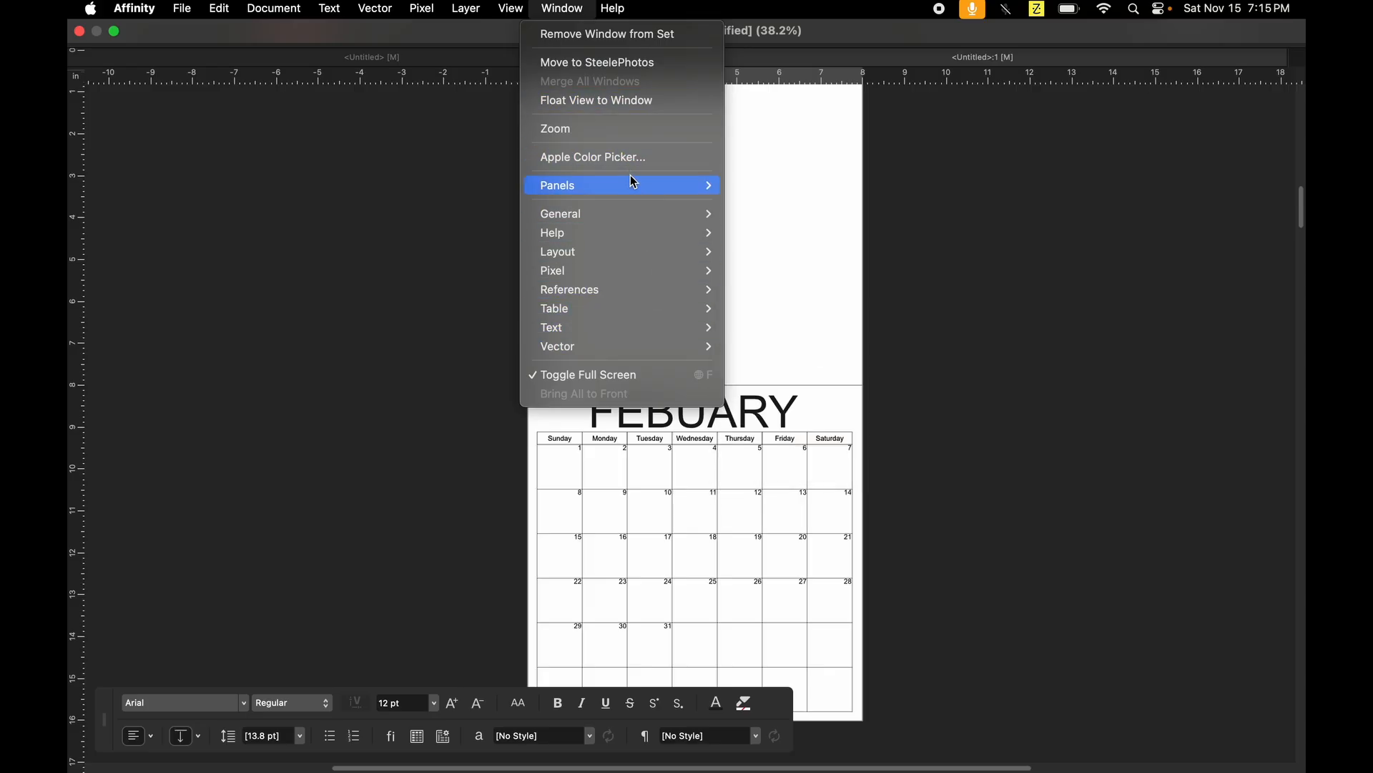
mouse_move(637, 185)
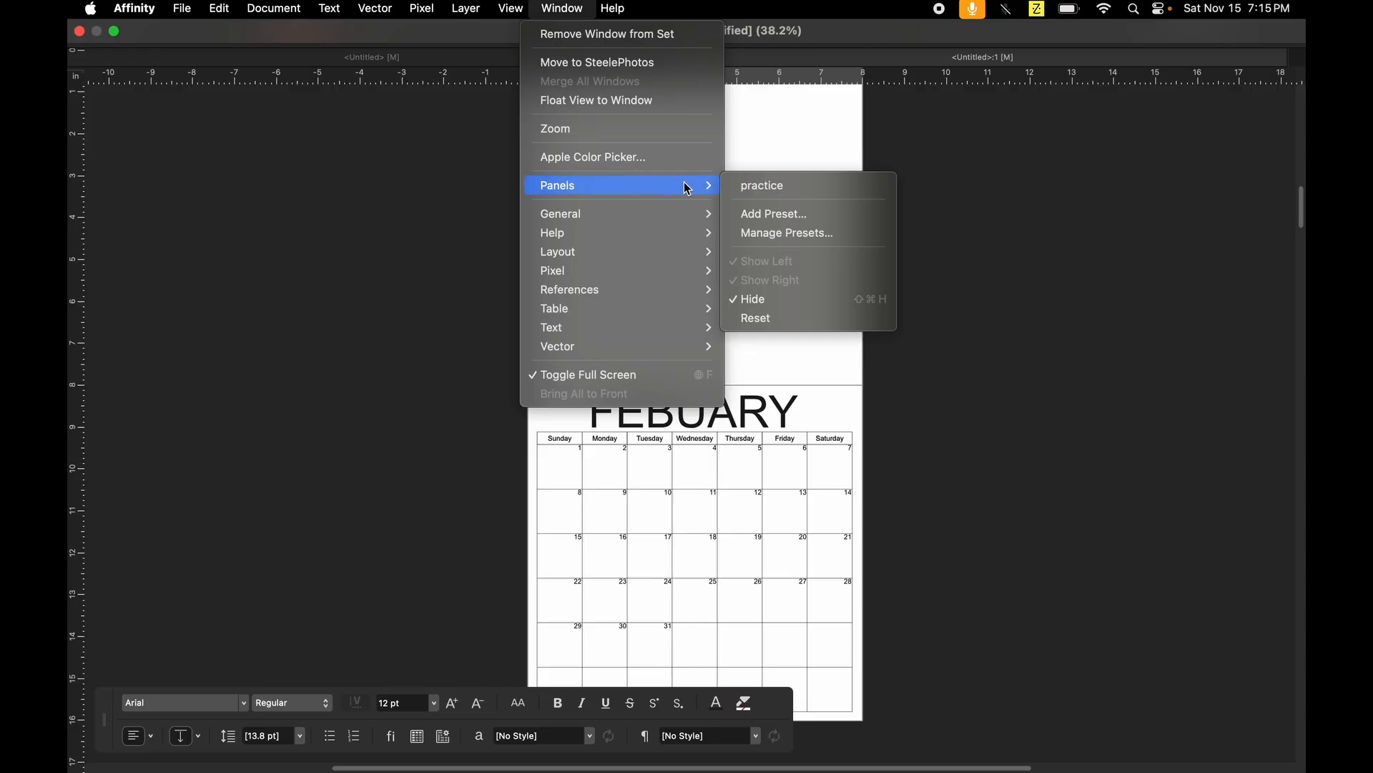
left_click(790, 192)
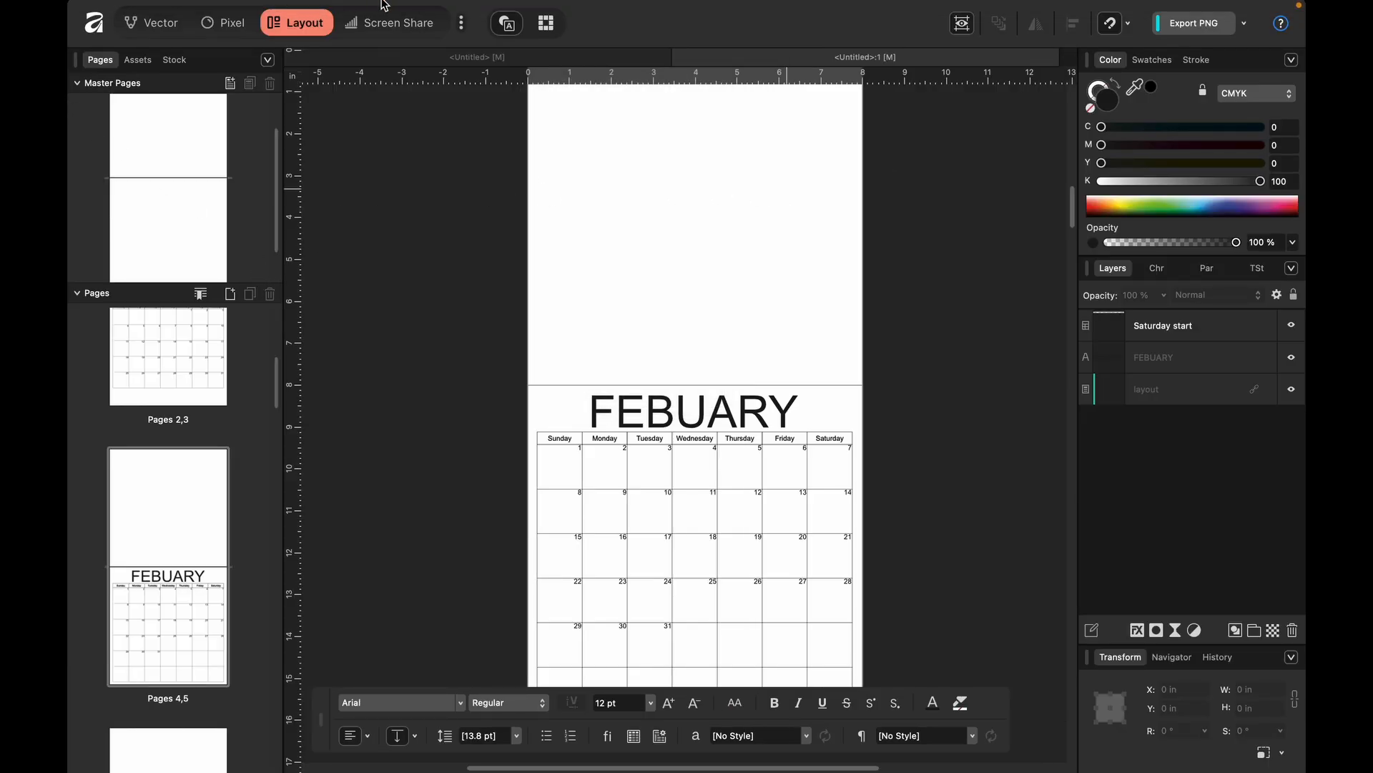
left_click(571, 9)
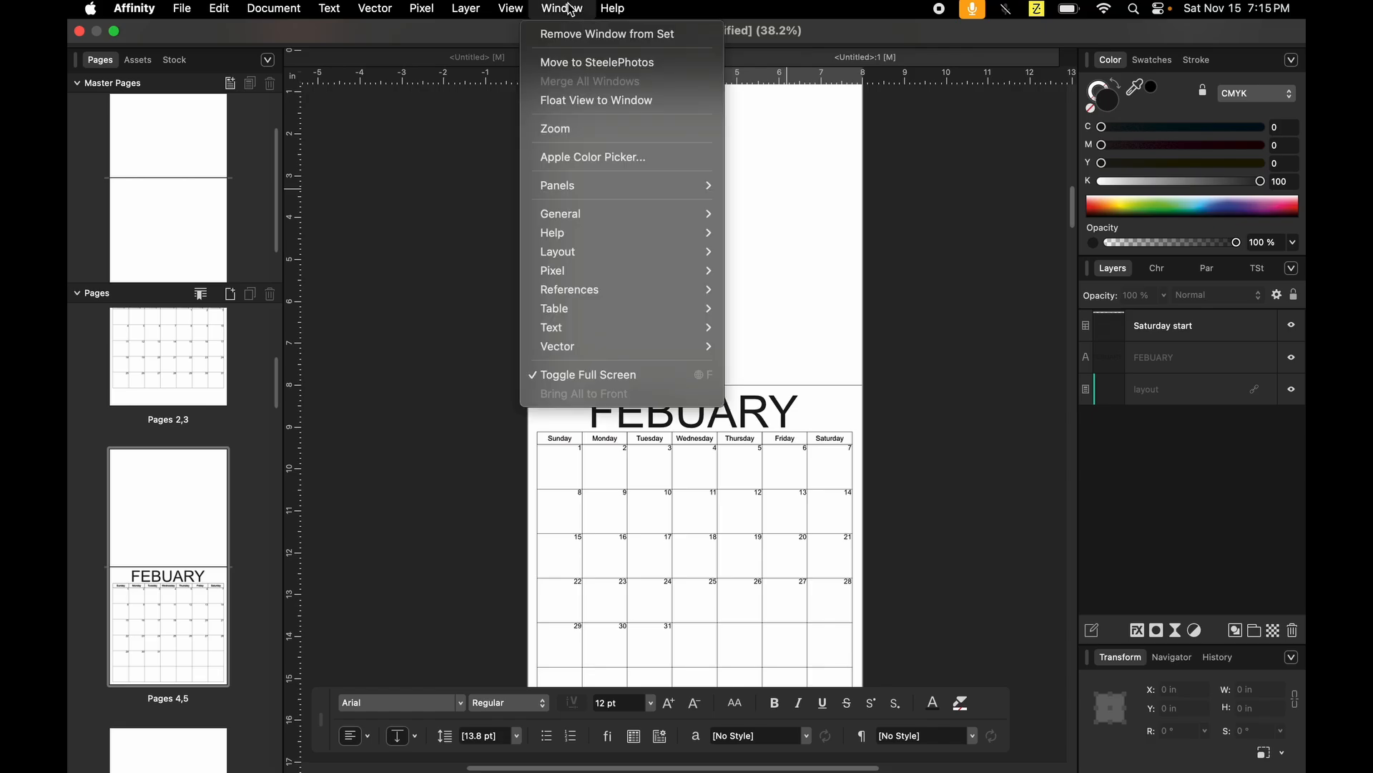
mouse_move(517, 9)
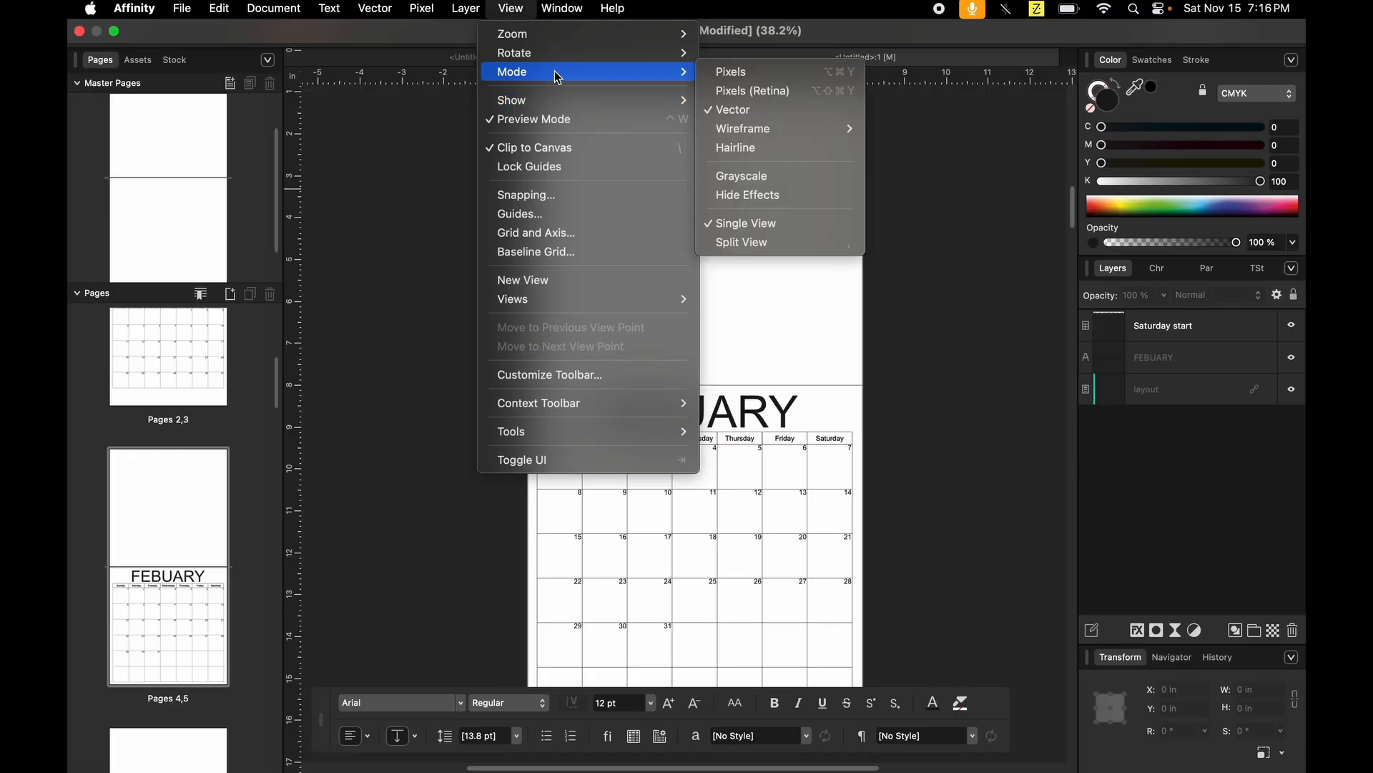
mouse_move(588, 37)
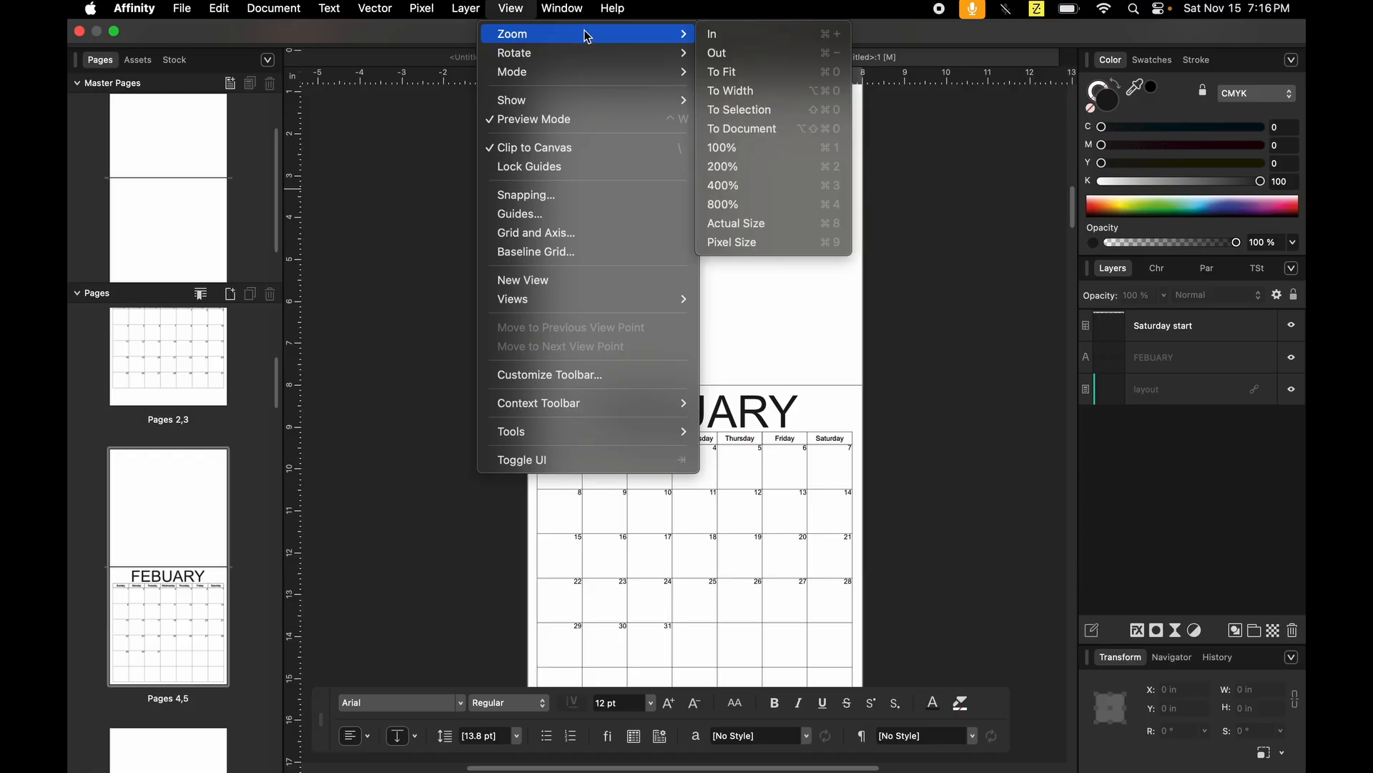
left_click(439, 162)
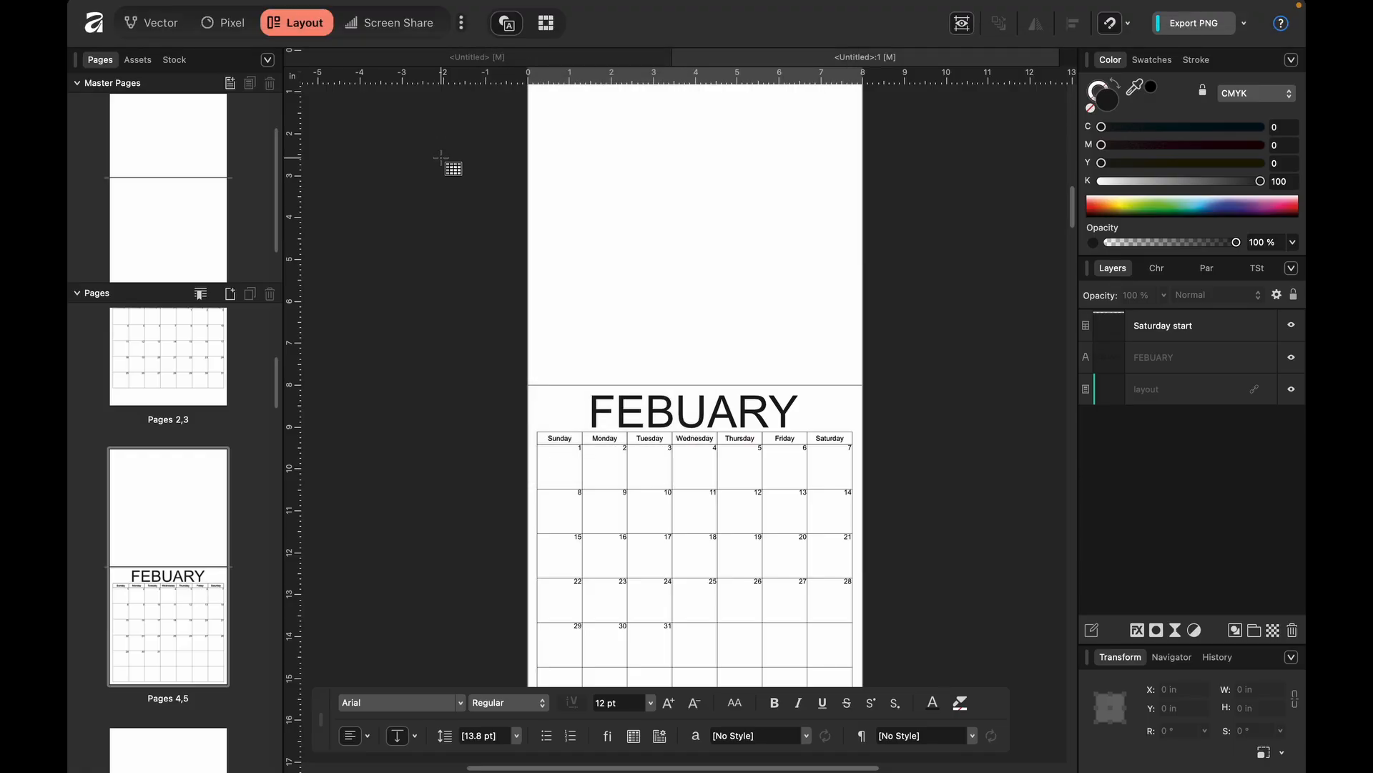
Save the document to the Desktop under the name CALANDER.
key("super+s")
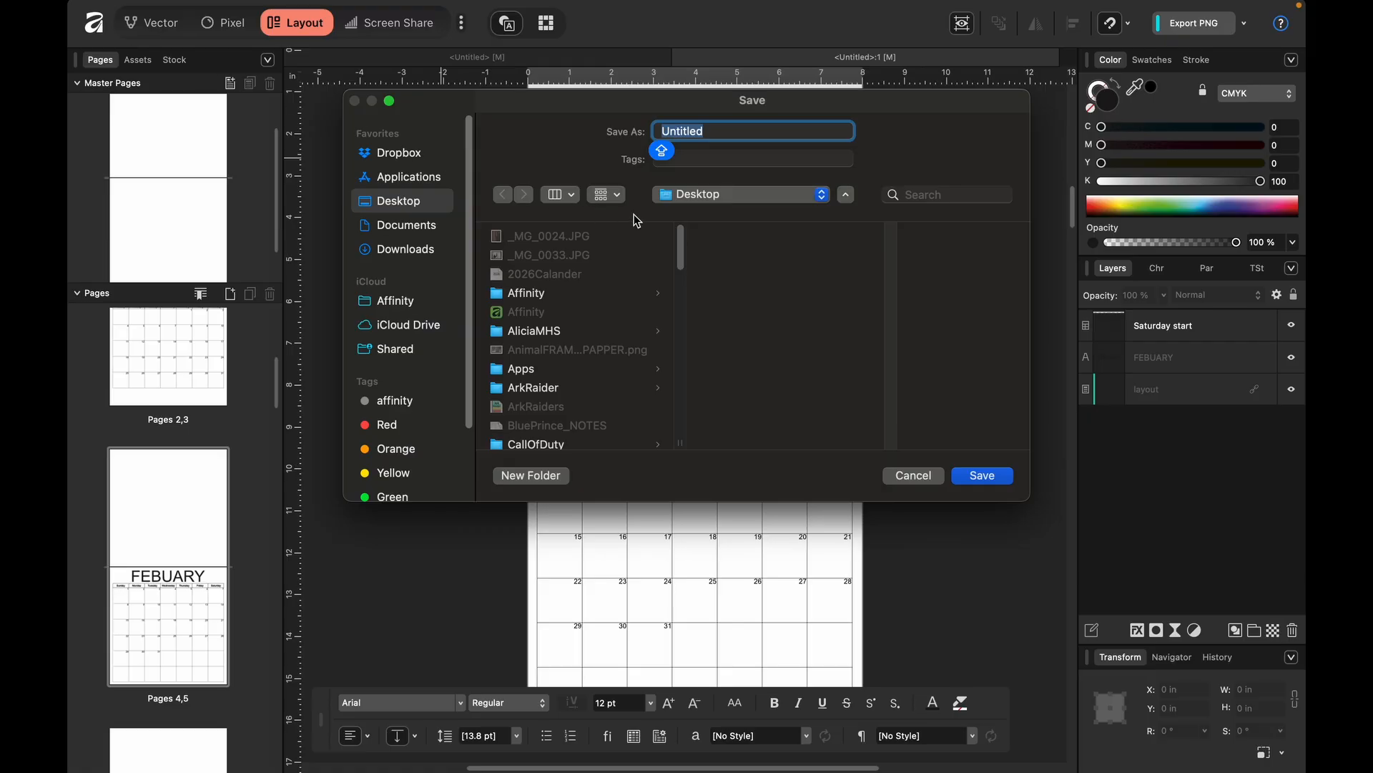
type("CA")
type("NDER")
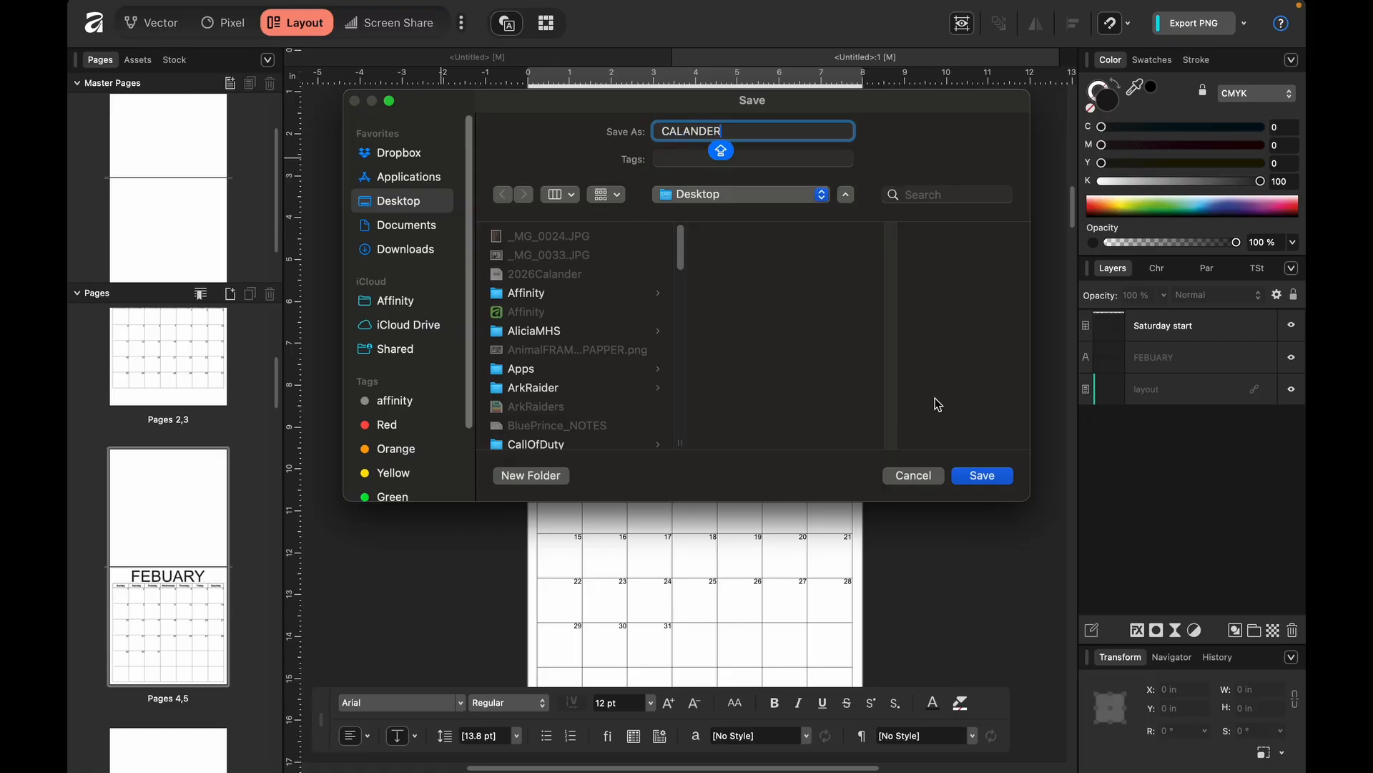
left_click(977, 474)
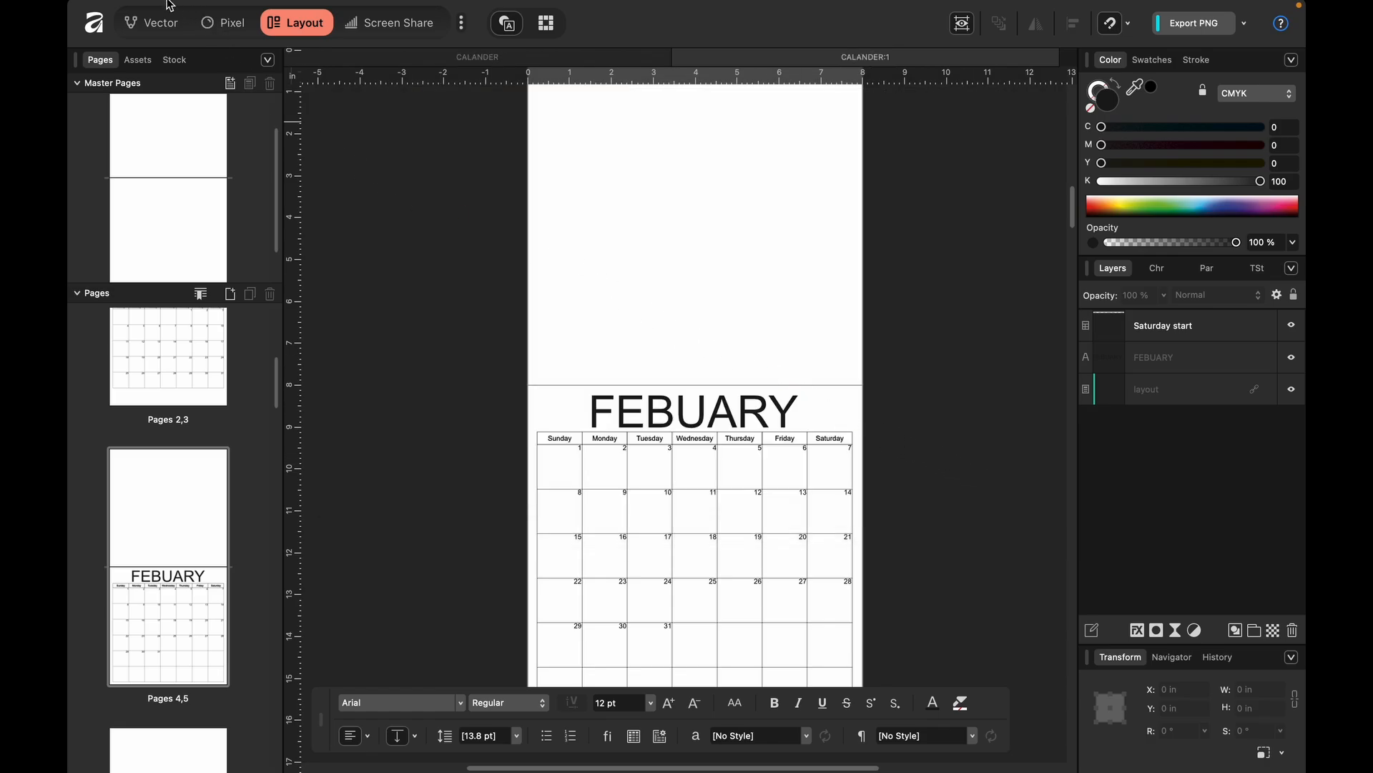
mouse_move(171, 6)
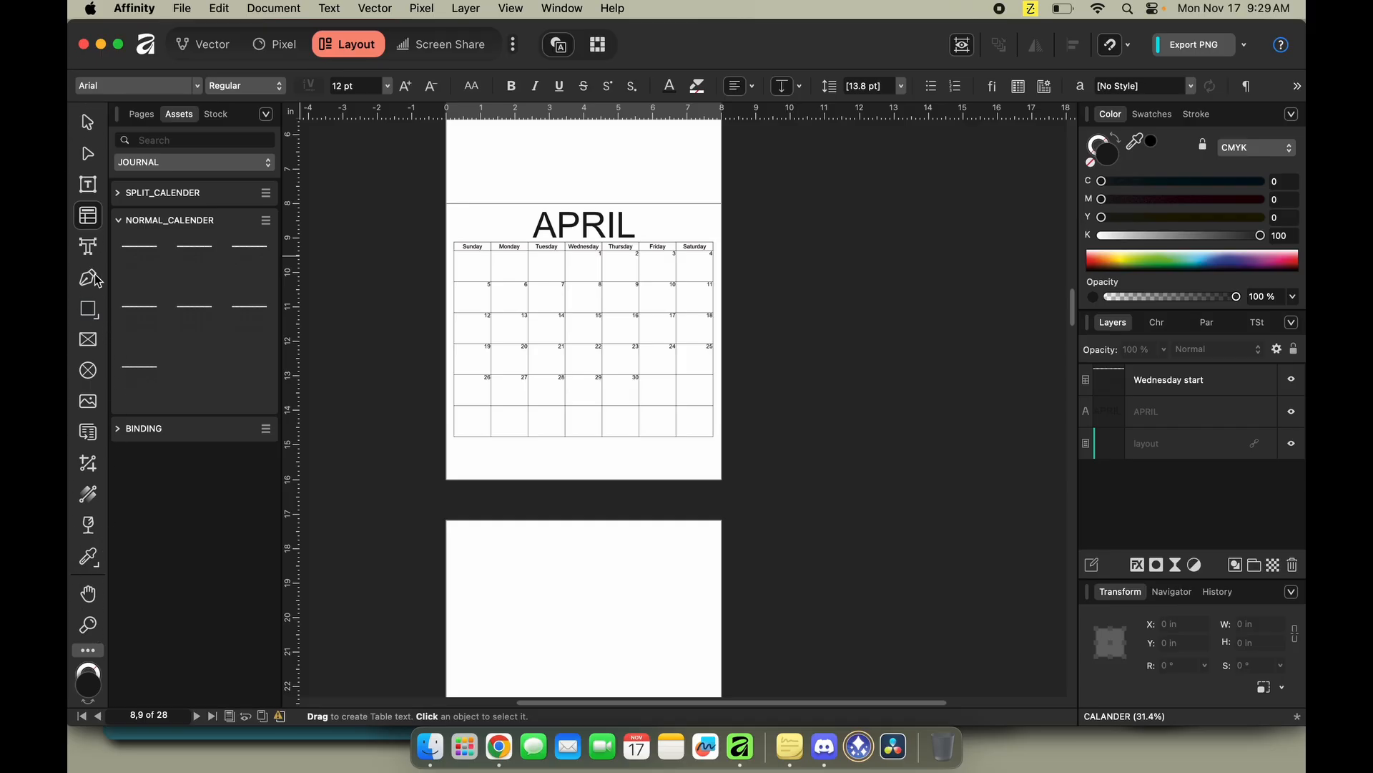
left_click(511, 9)
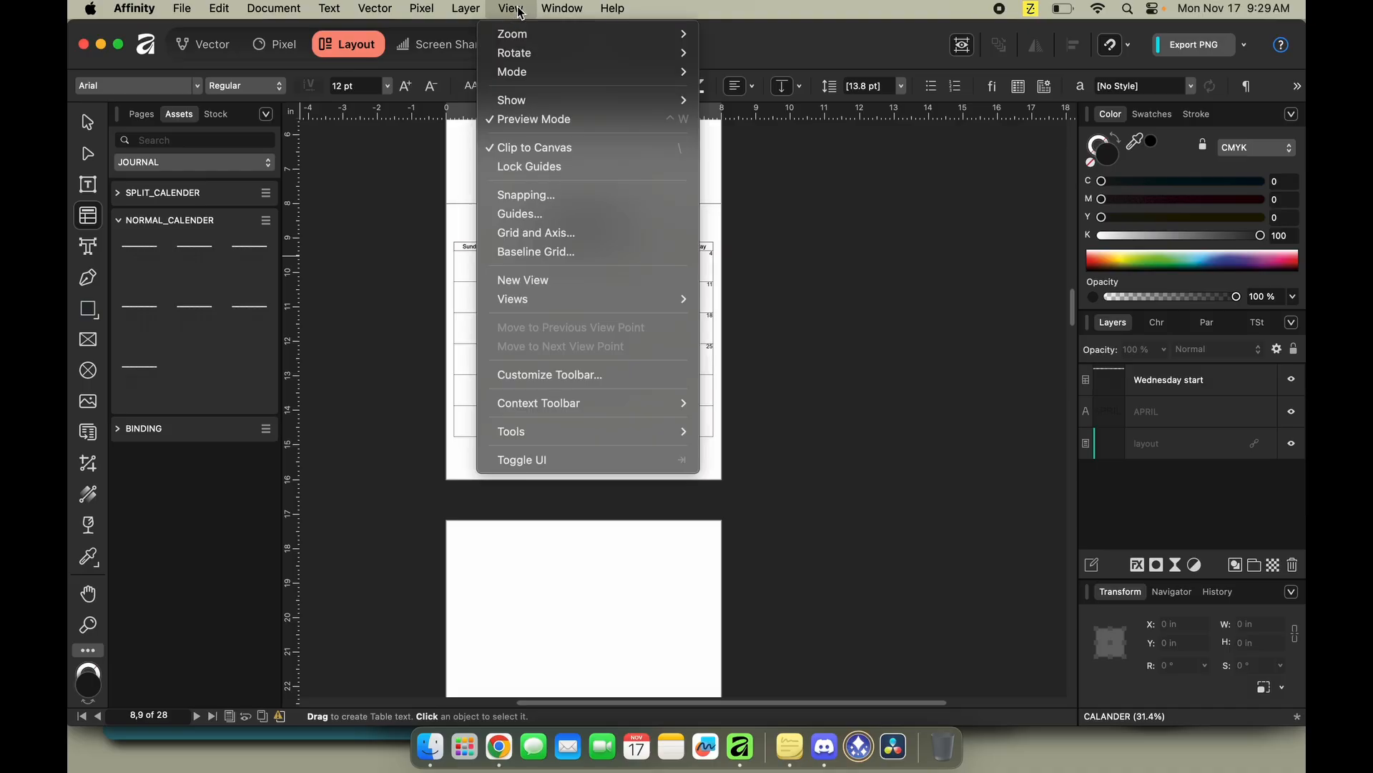
mouse_move(565, 431)
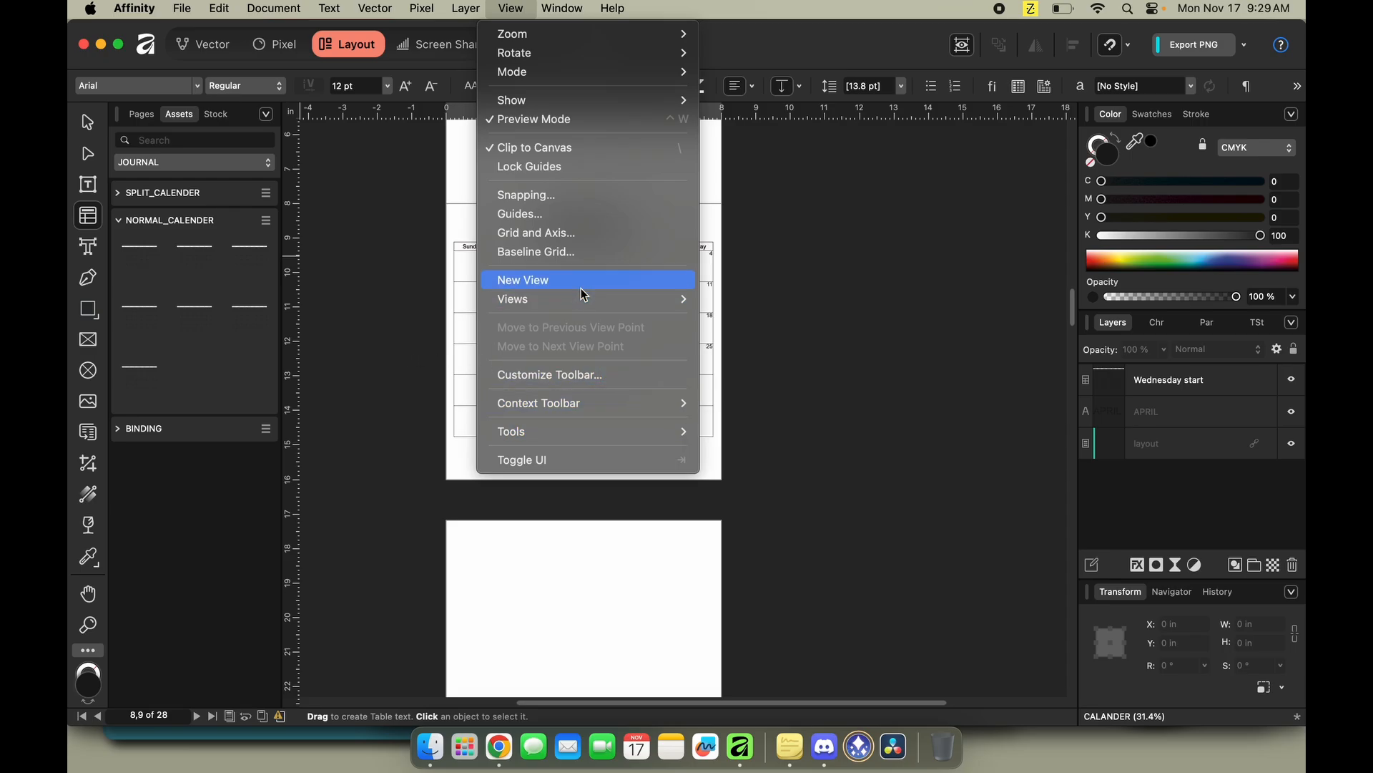
mouse_move(586, 301)
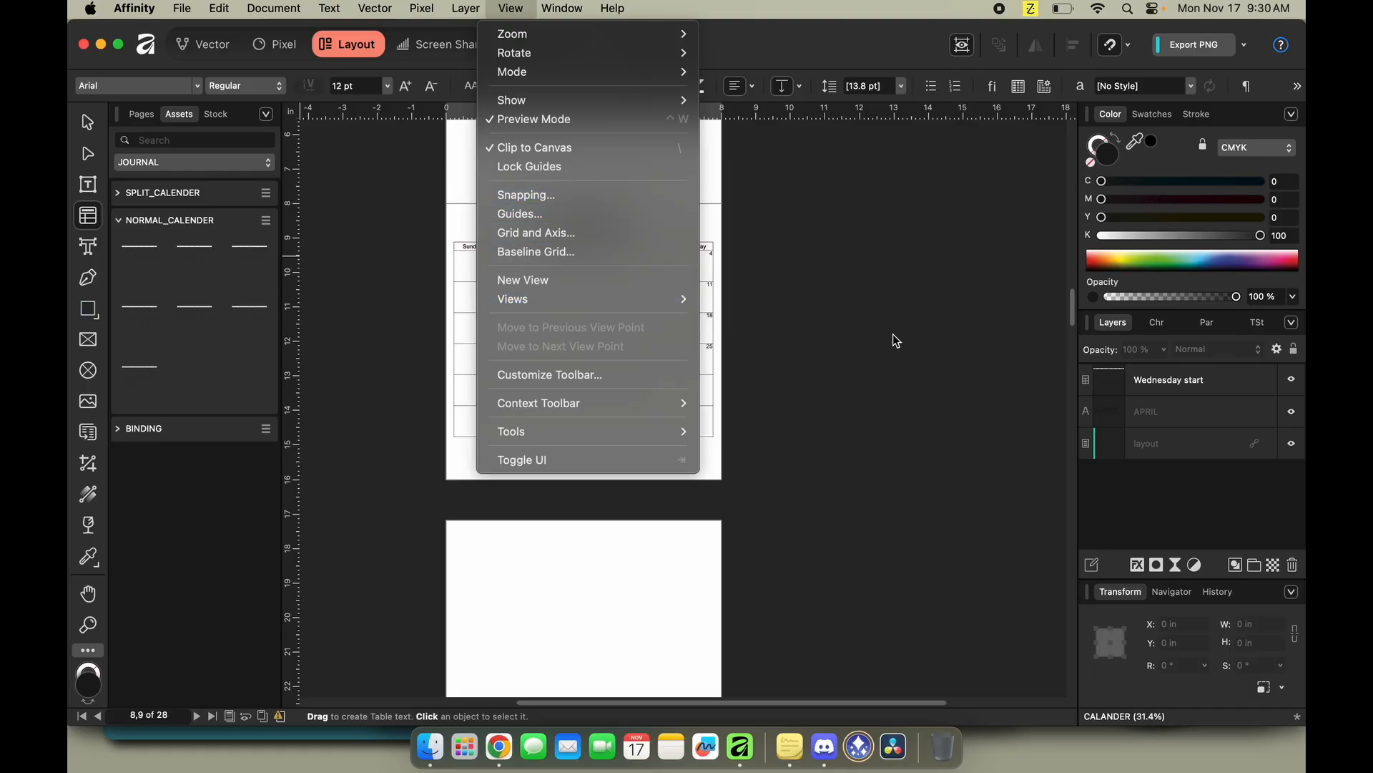
left_click(510, 8)
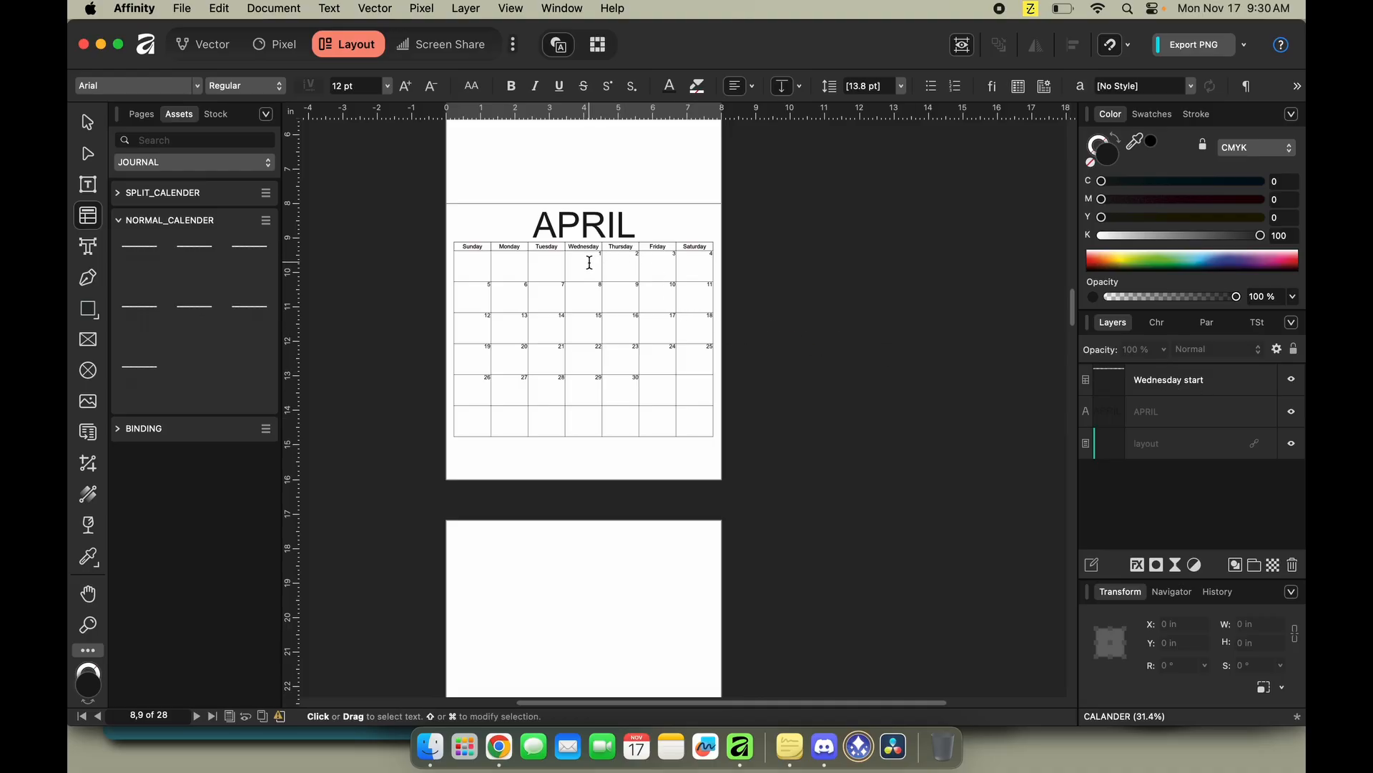
Select the empty last row of the April table and examine the available cell stroke border options.
left_click_drag(586, 256, 622, 258)
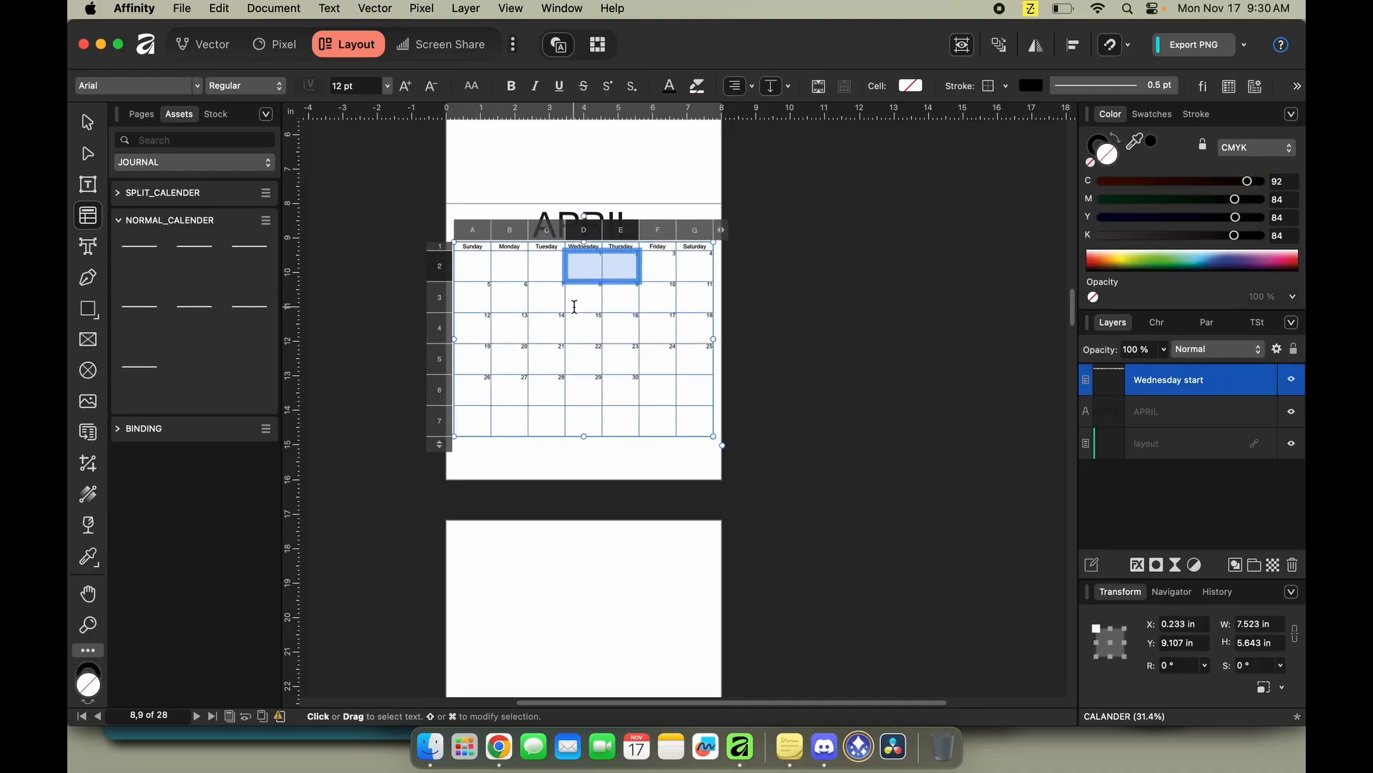
left_click(609, 429)
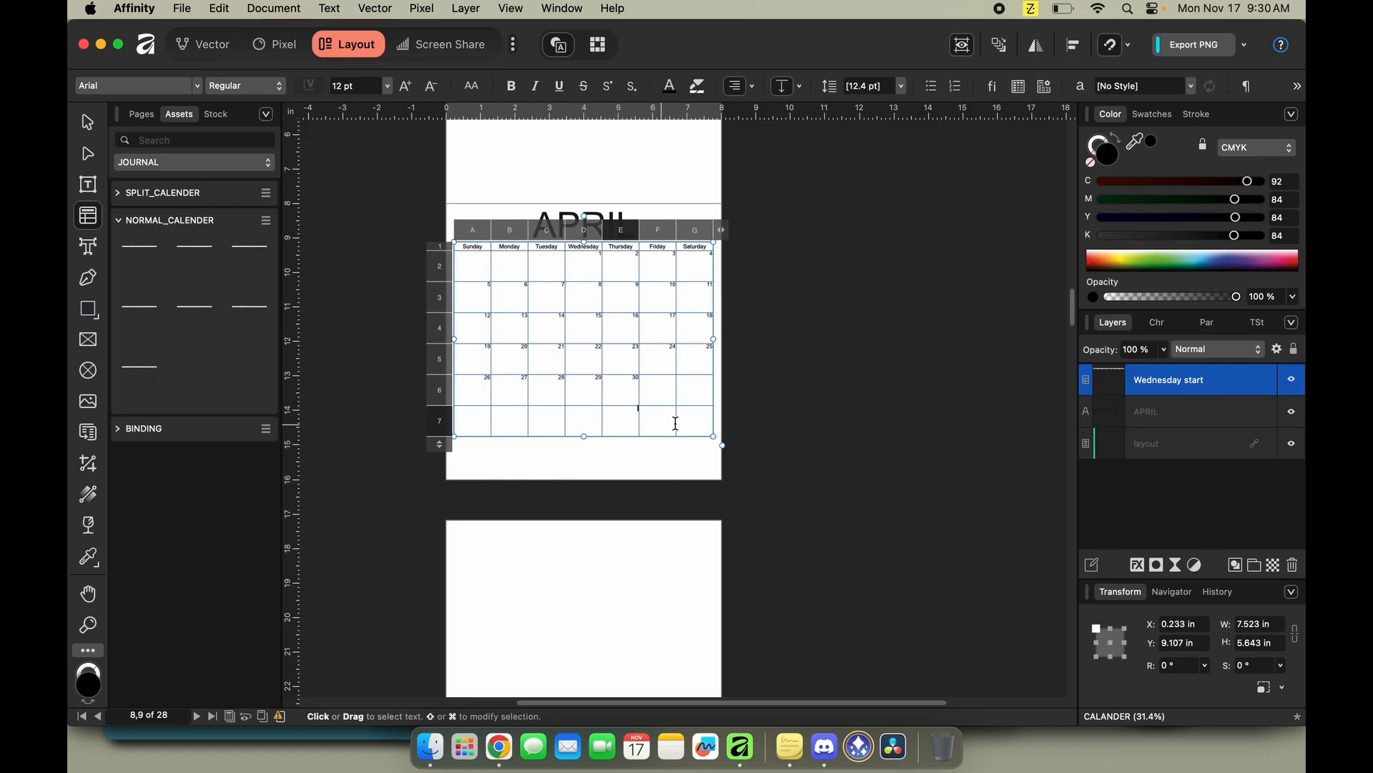
left_click(440, 424)
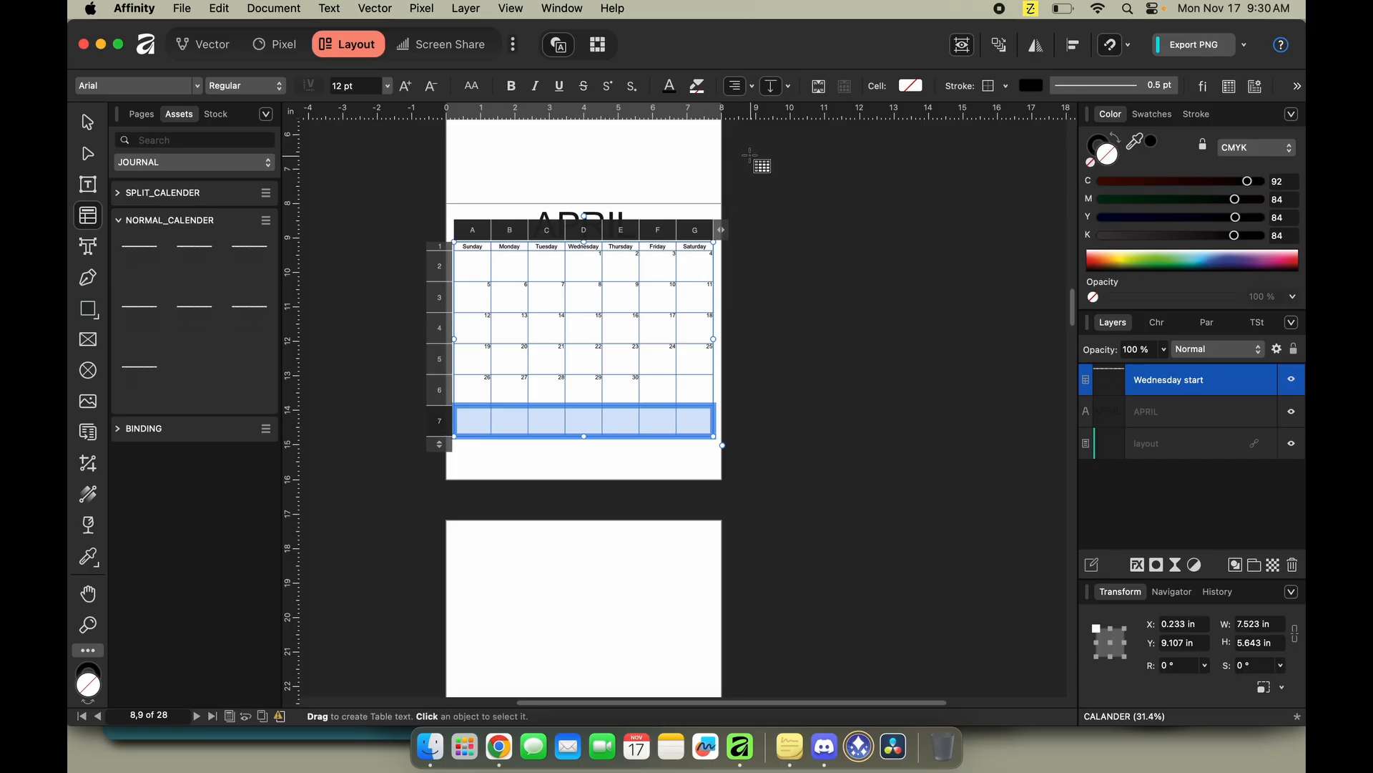
left_click(1005, 86)
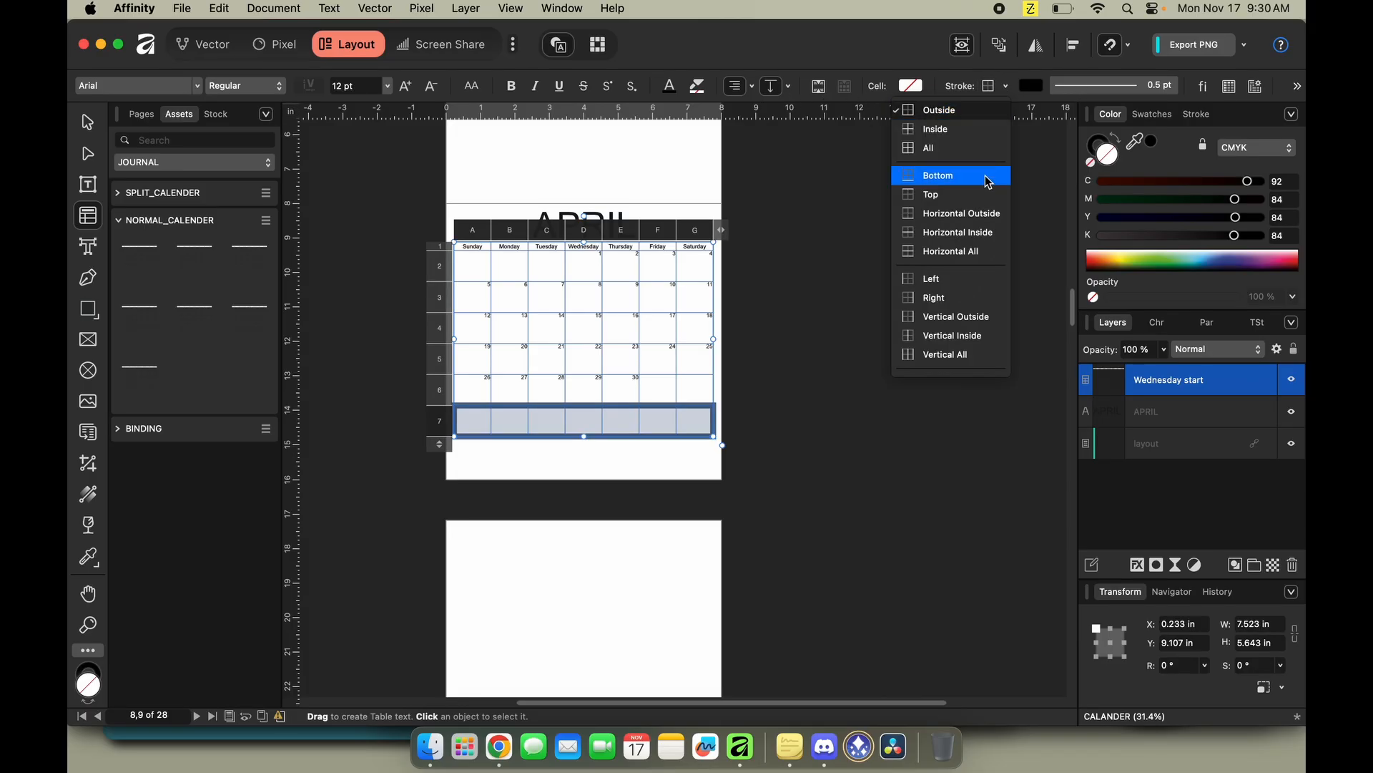
left_click(867, 379)
Try merging the empty last row of the April table into a single cell.
left_click(573, 420)
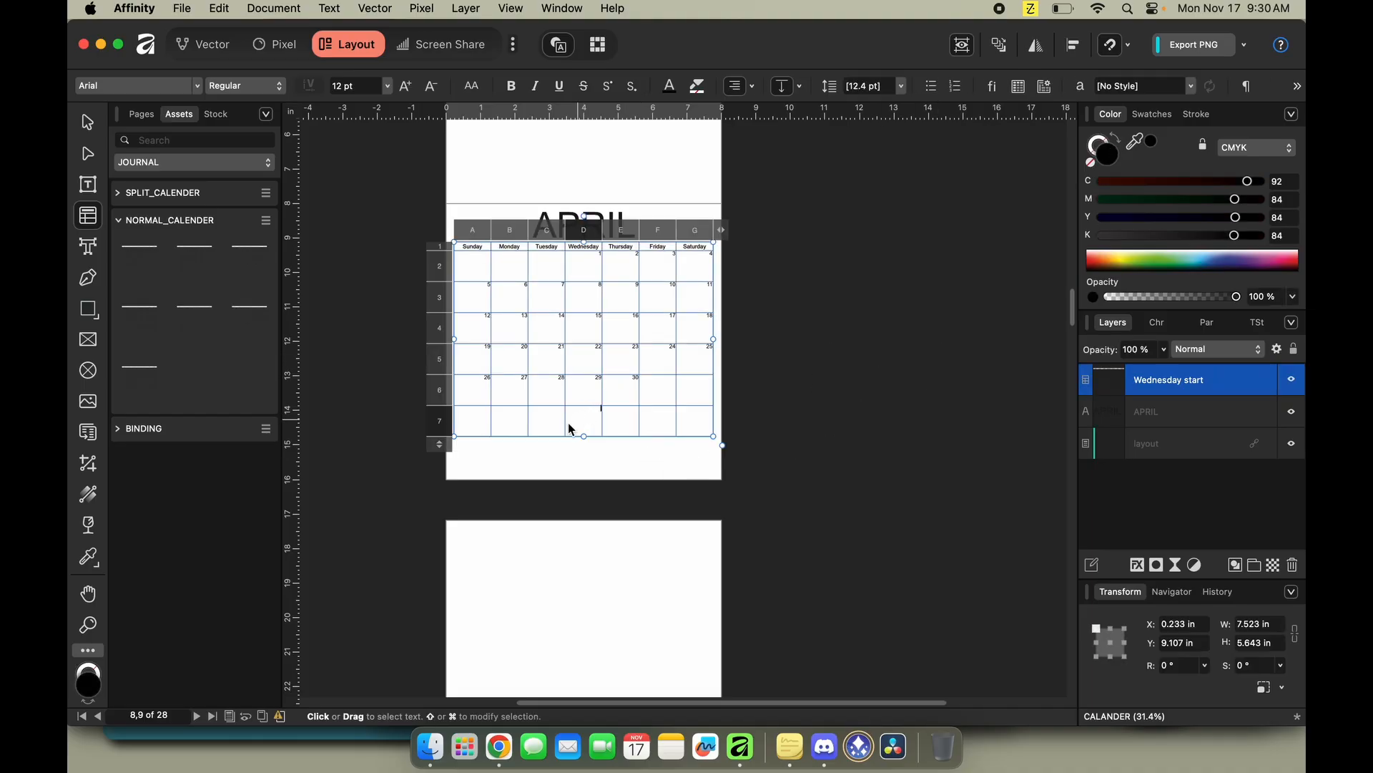
left_click(446, 424)
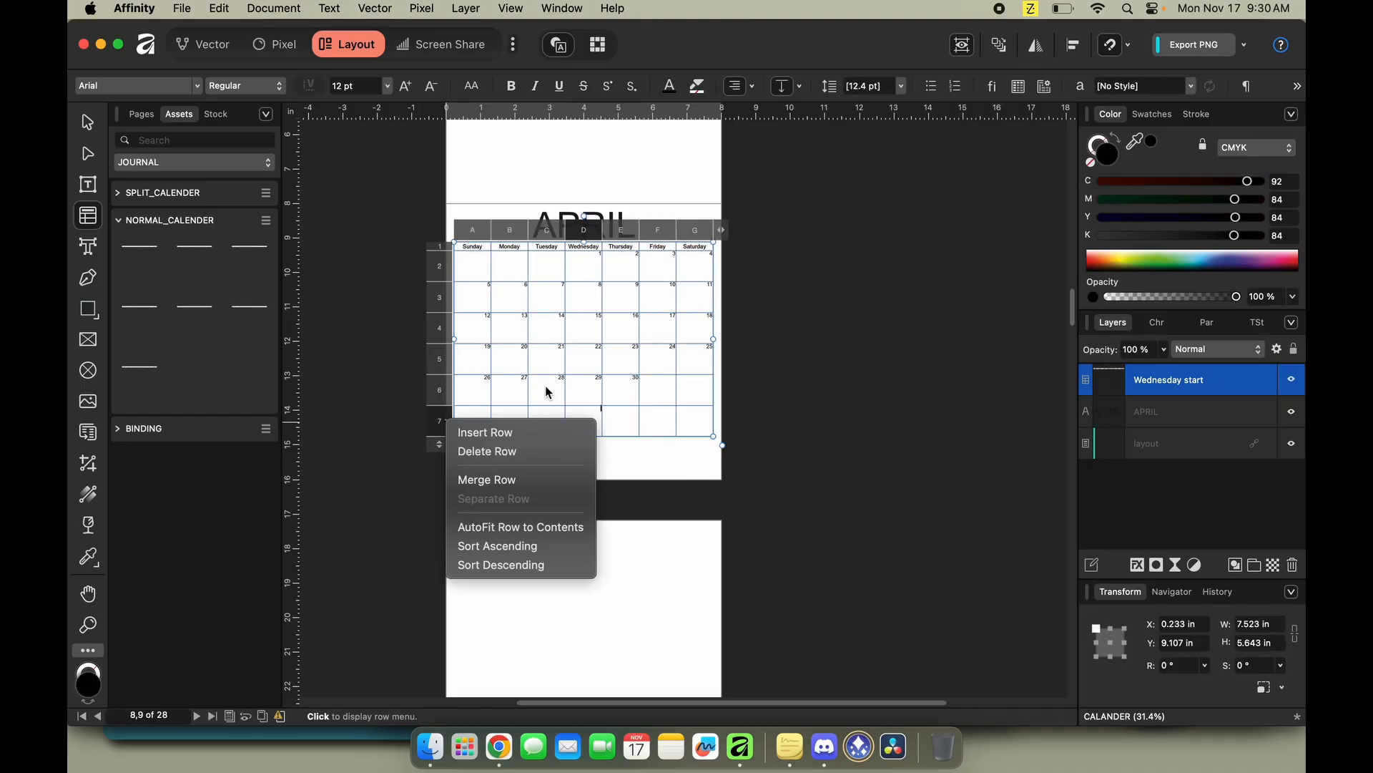
left_click(530, 480)
left_click(810, 448)
left_click(468, 427)
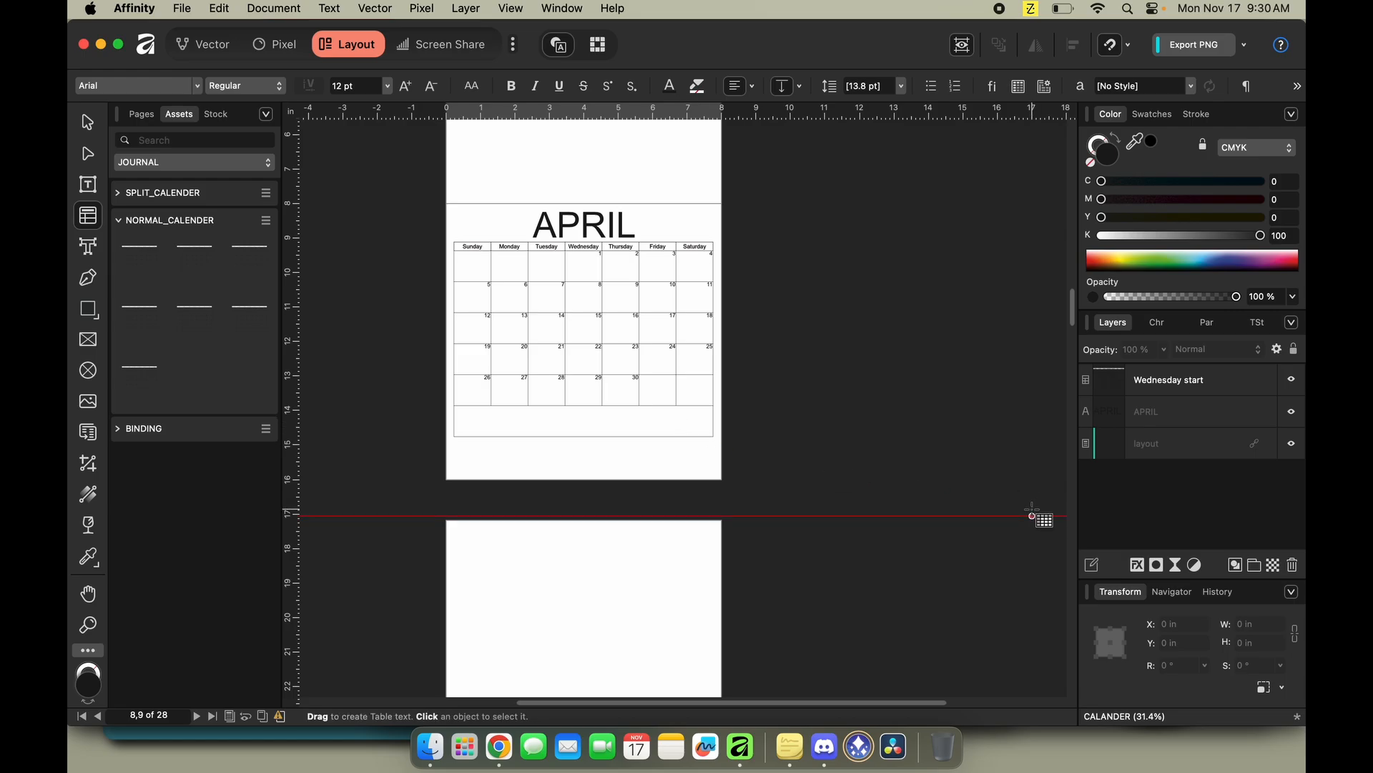
key("super+z")
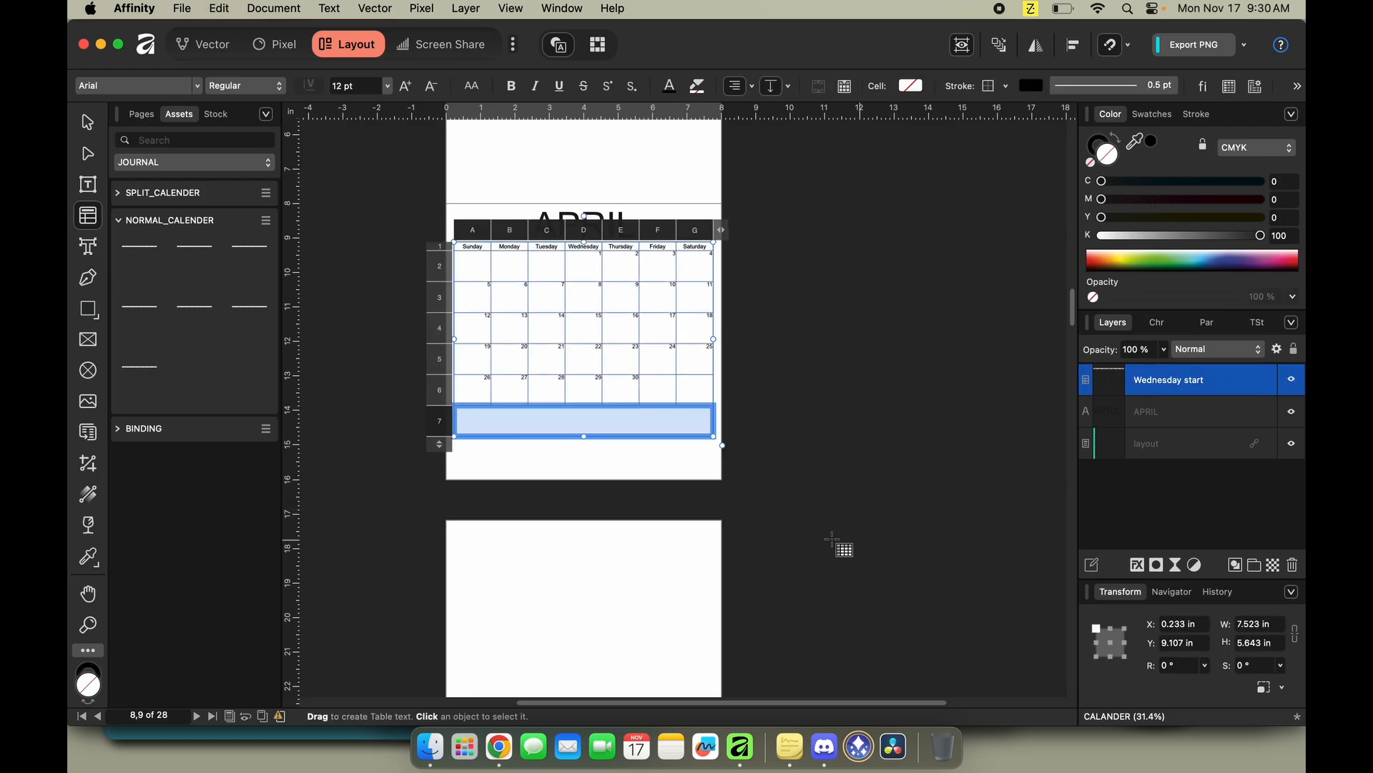
Remove the empty last row of the April table, stretch the table down to the lower guide, and show the page in Preview Mode.
left_click_drag(439, 430, 437, 405)
left_click_drag(585, 406, 584, 436)
left_click(924, 433)
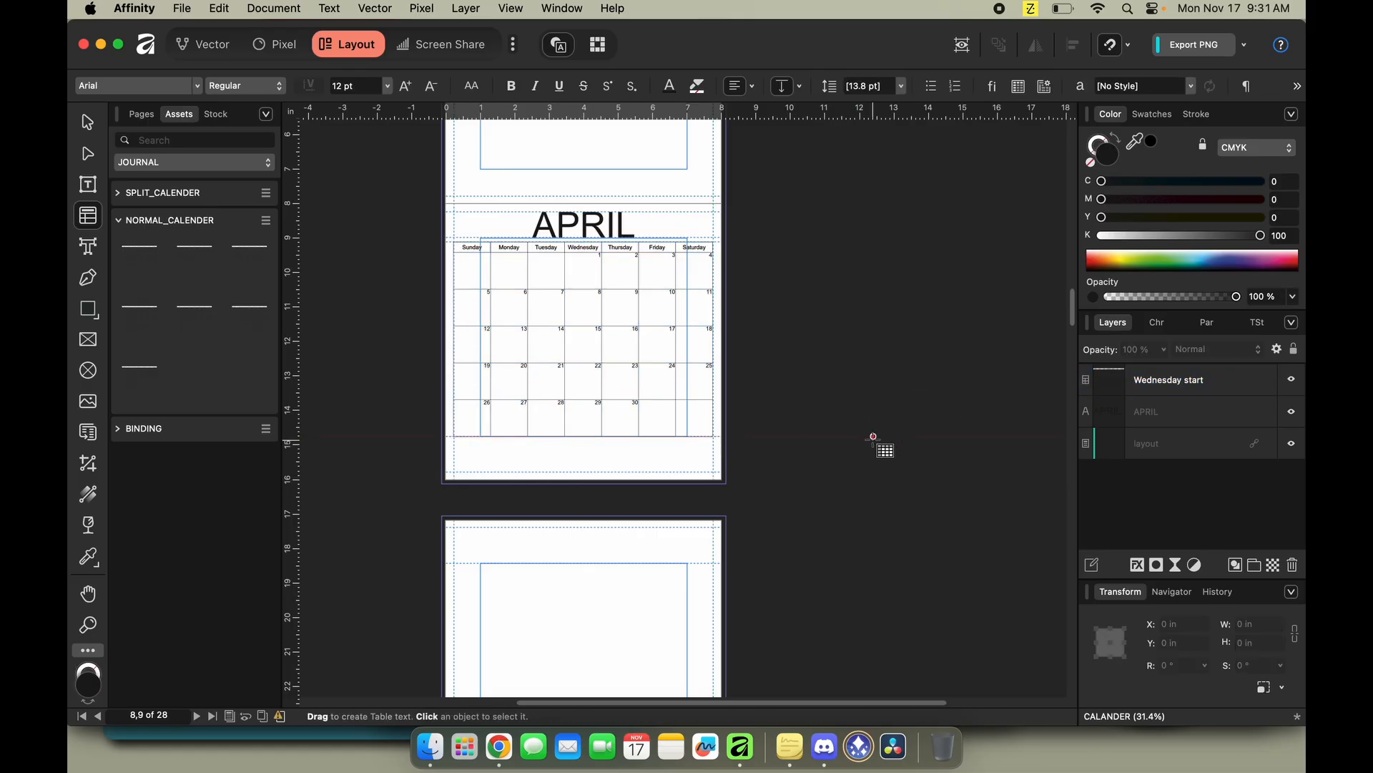
left_click(962, 45)
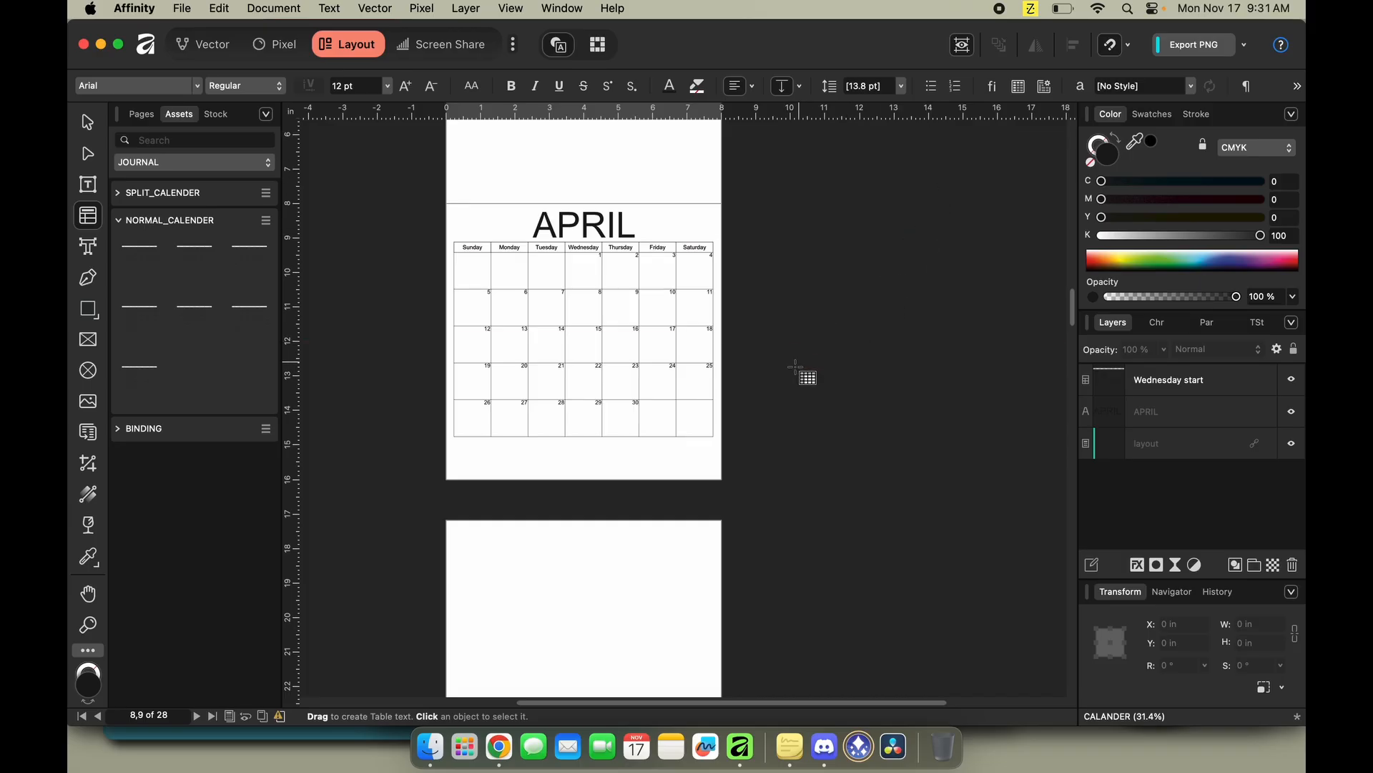
Look through the calendar pages and examine the January page's table and its blank area above the month title.
scroll(863, 345, "down", 10)
scroll(863, 345, "down", 20)
scroll(863, 345, "down", 20)
scroll(861, 342, "up", 20)
scroll(879, 336, "up", 15)
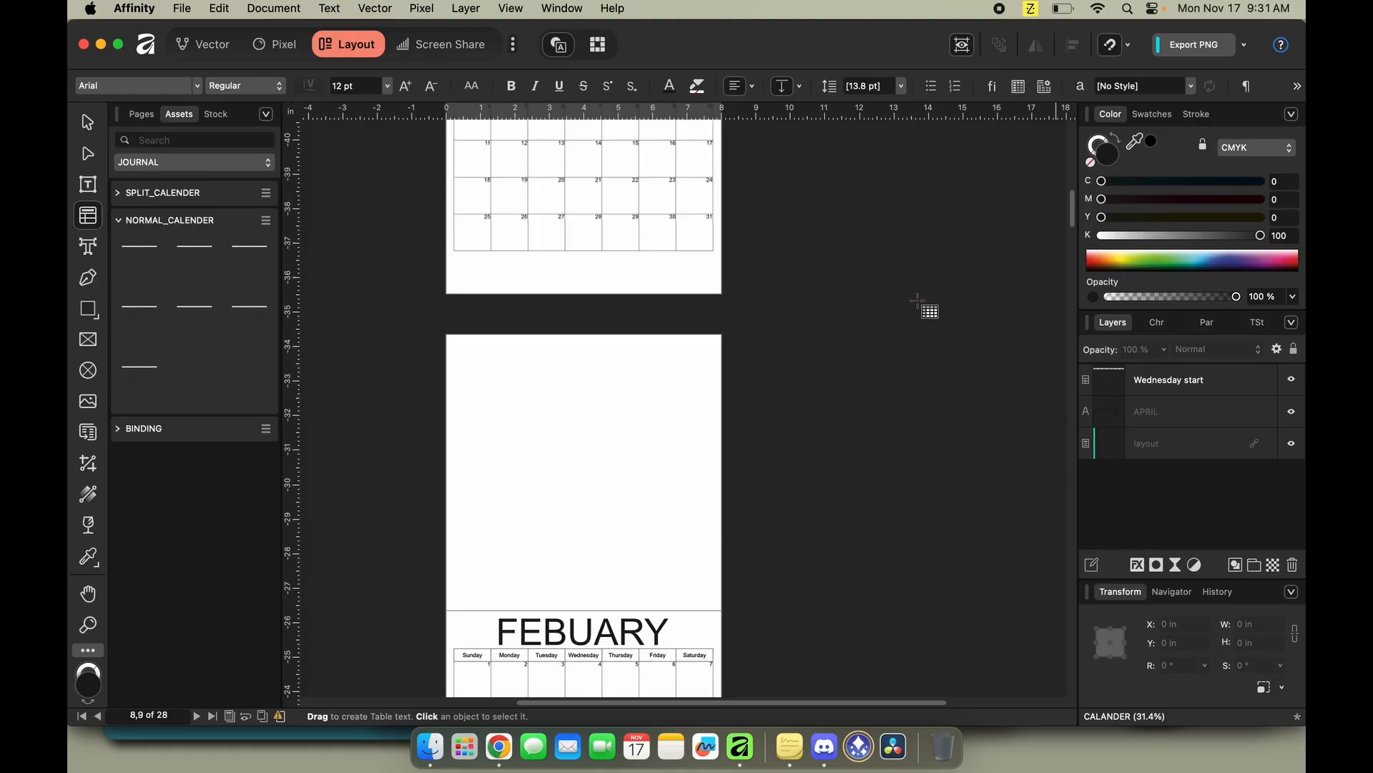
scroll(929, 309, "up", 5)
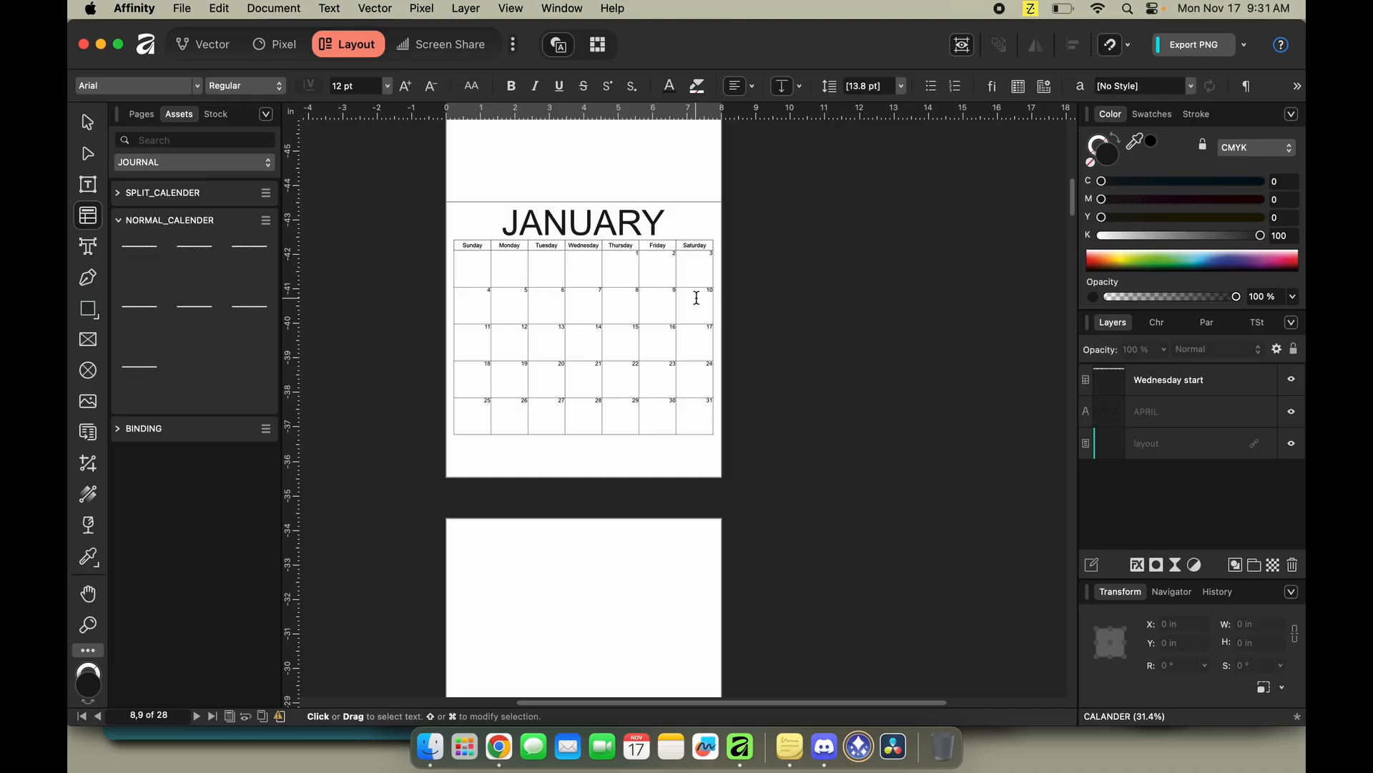
scroll(627, 268, "up", 1)
scroll(627, 267, "up", 5)
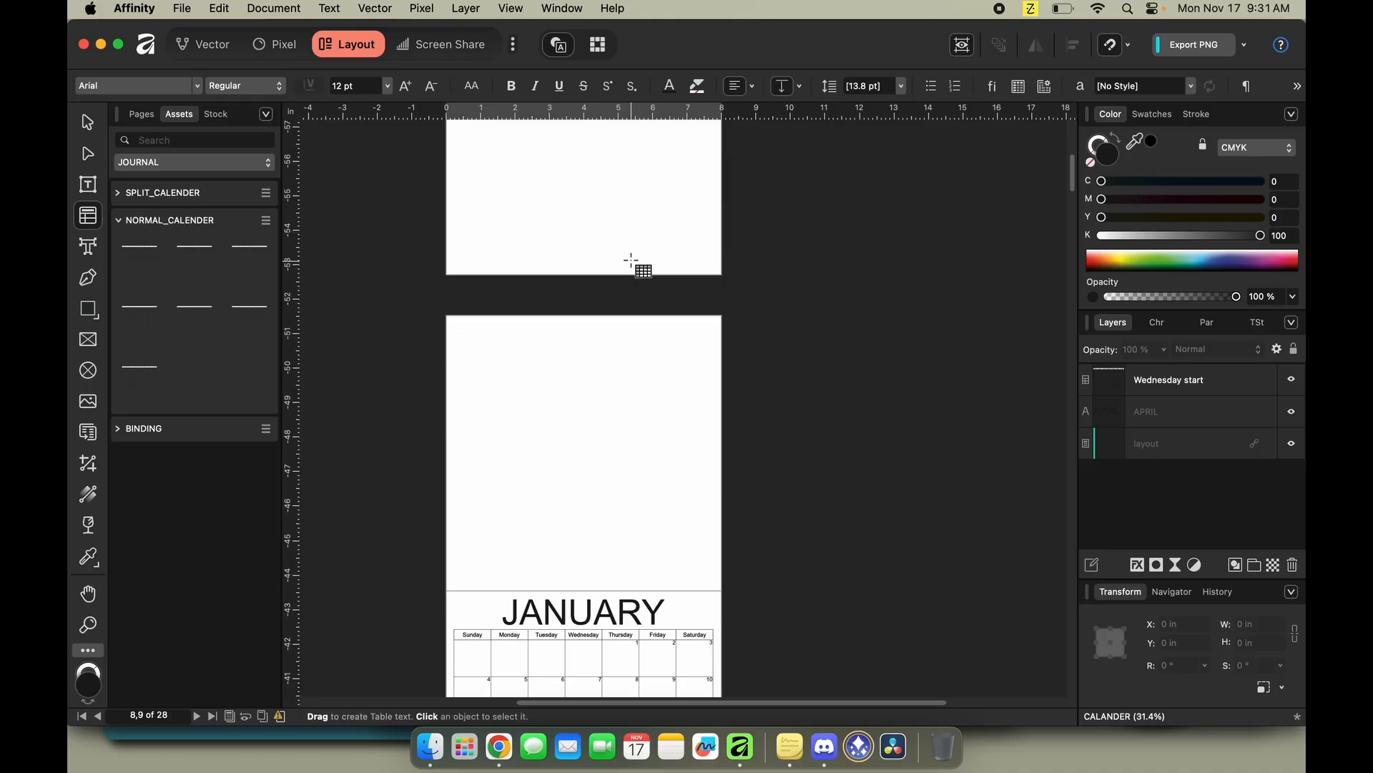
scroll(630, 259, "down", 1)
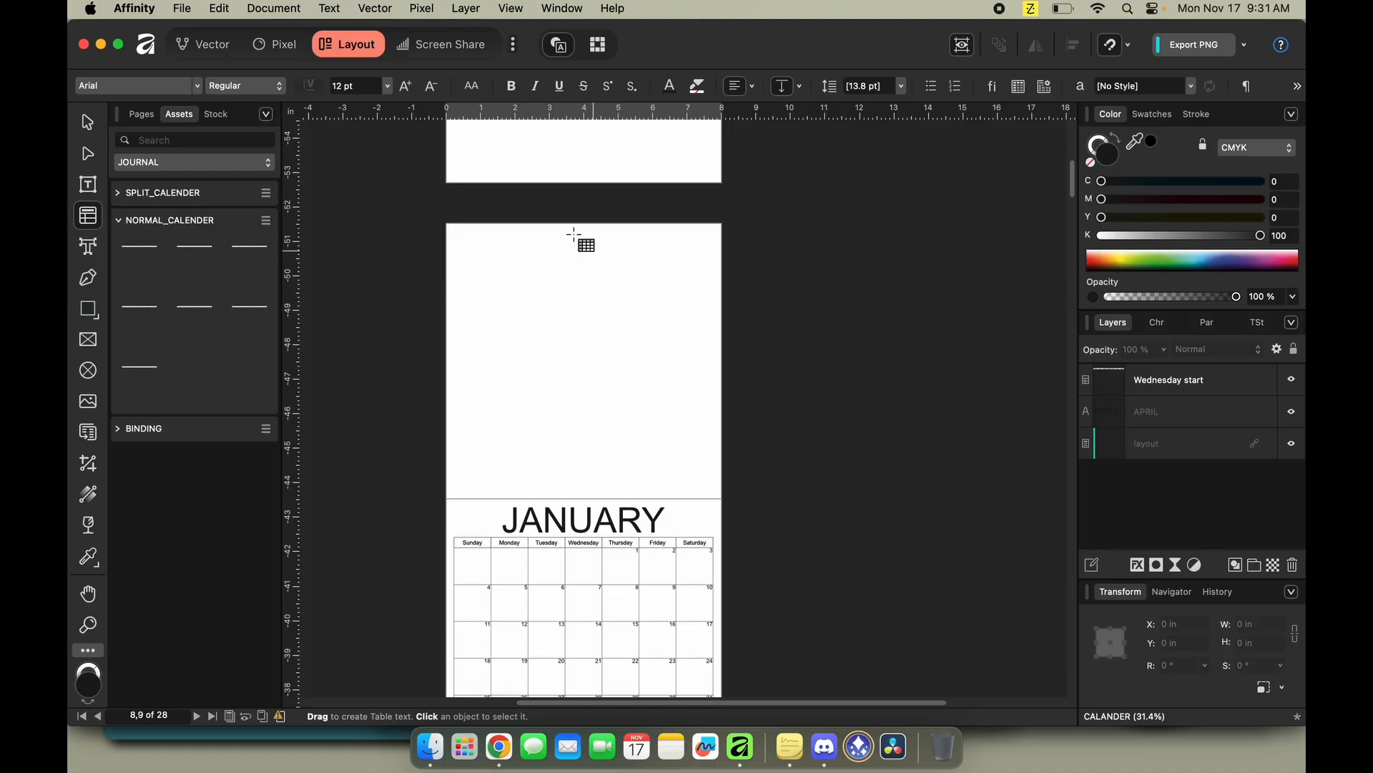
left_click(449, 43)
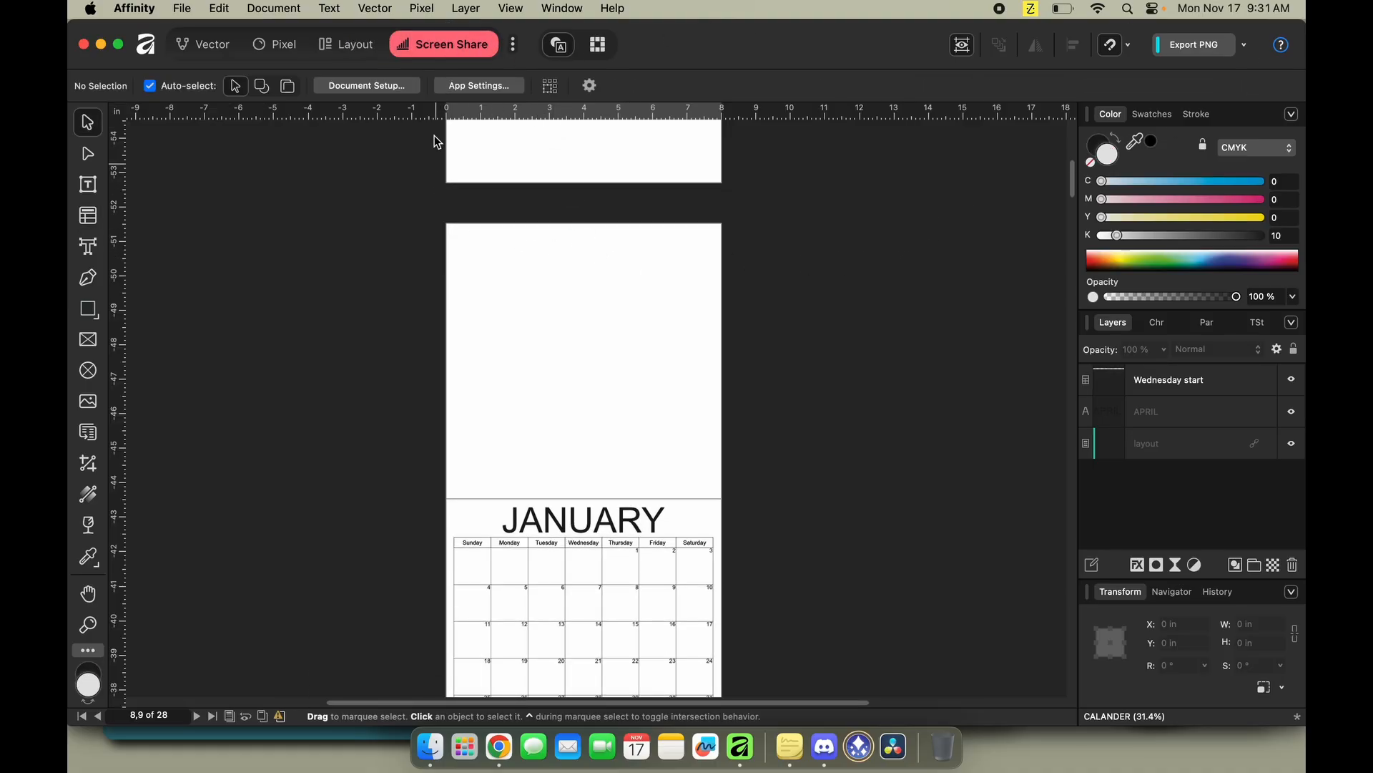
left_click(363, 48)
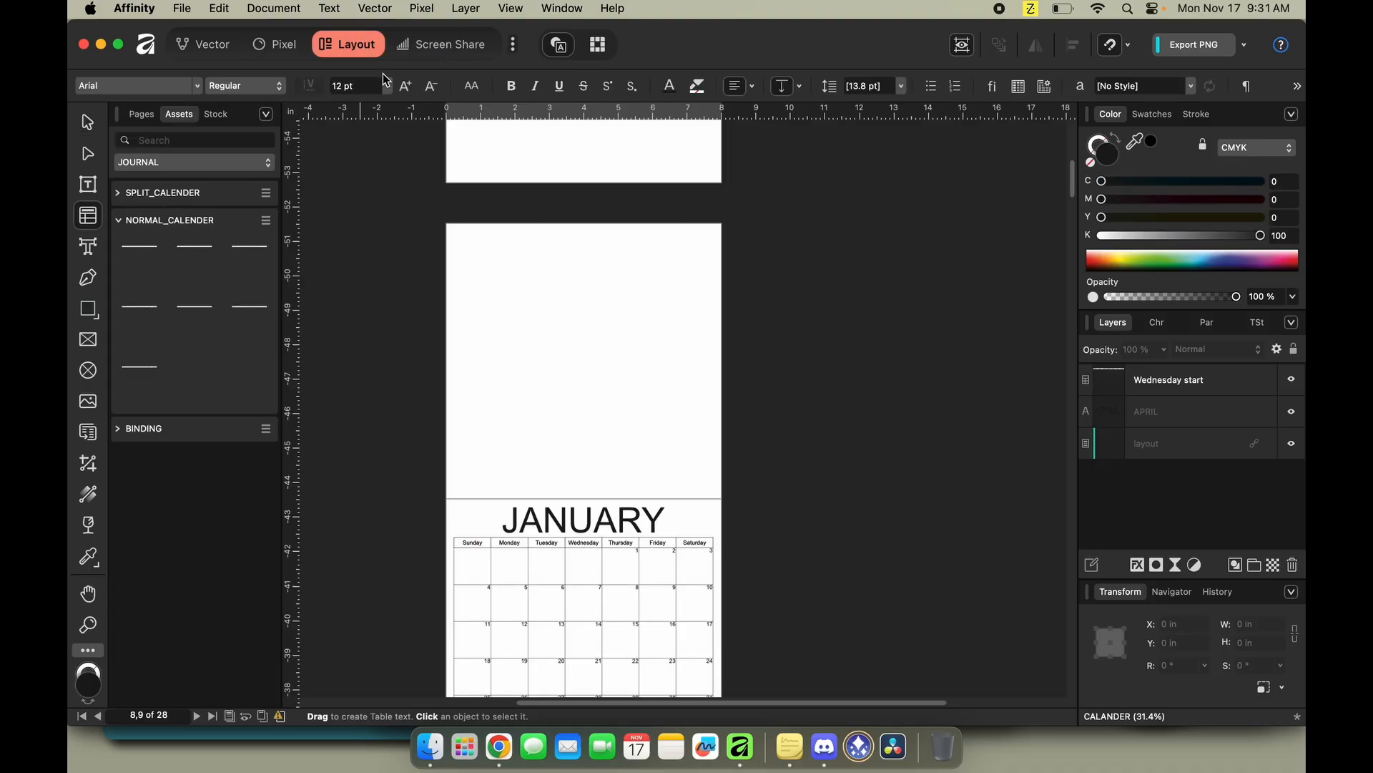
left_click(409, 56)
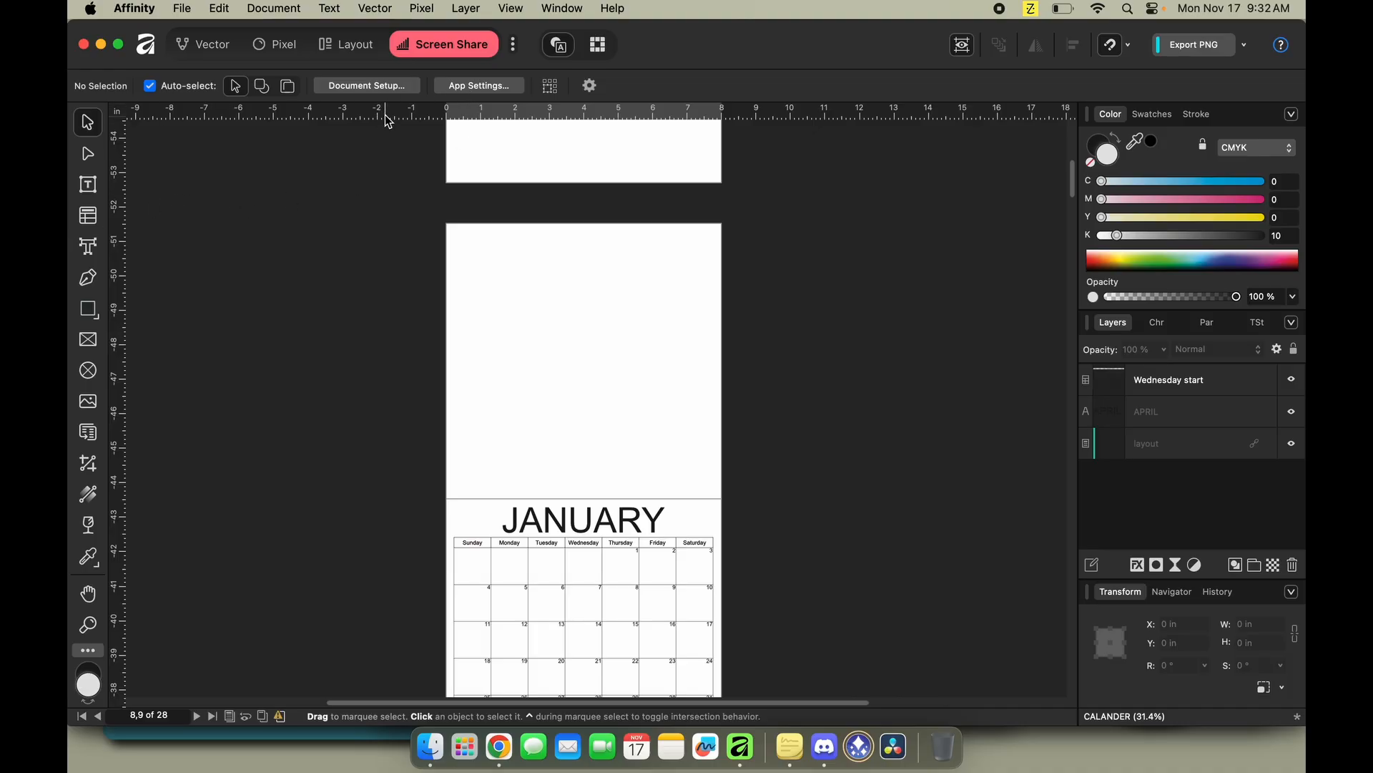
left_click(348, 49)
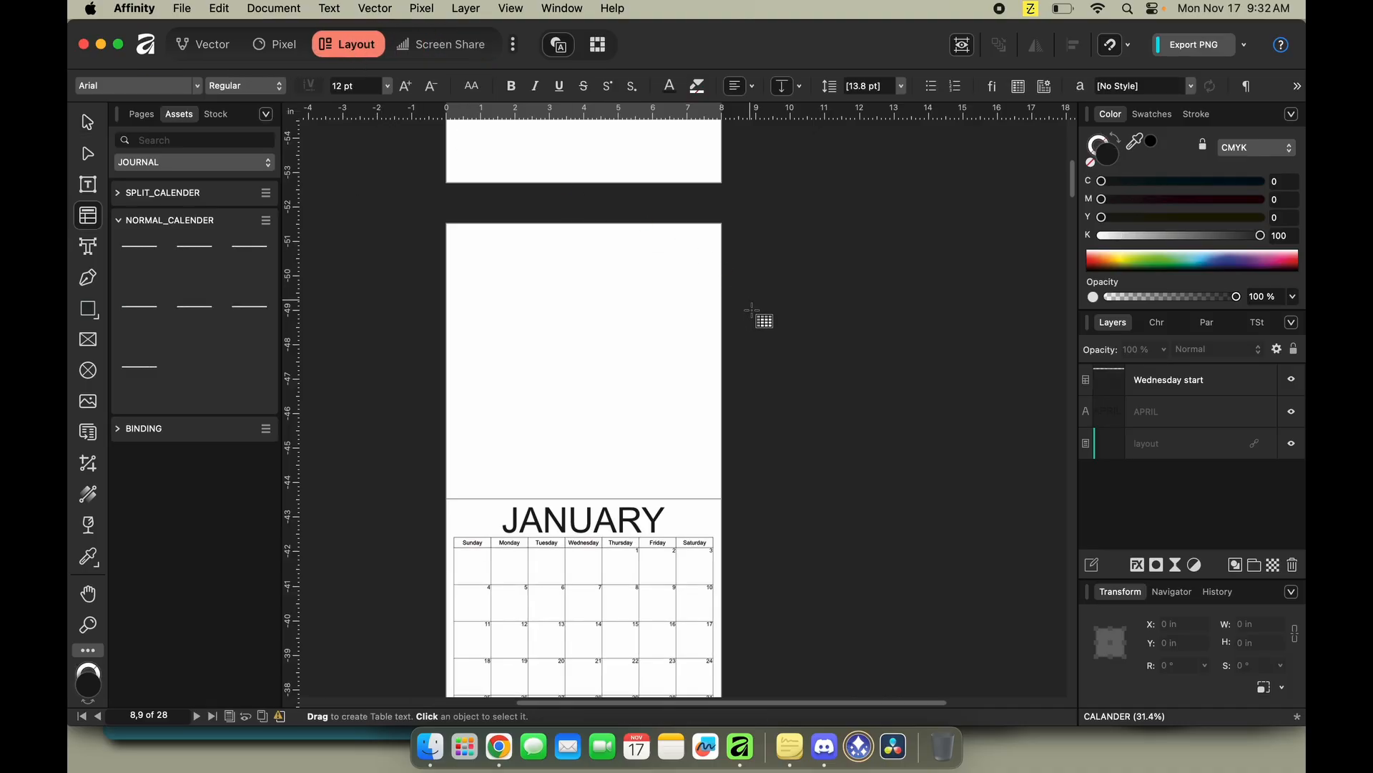
Draw a picture frame over the blank area above the FEBUARY title, about 8.25 by 8.125 in, reaching the bleed edges and the divider line.
scroll(660, 508, "down", 10)
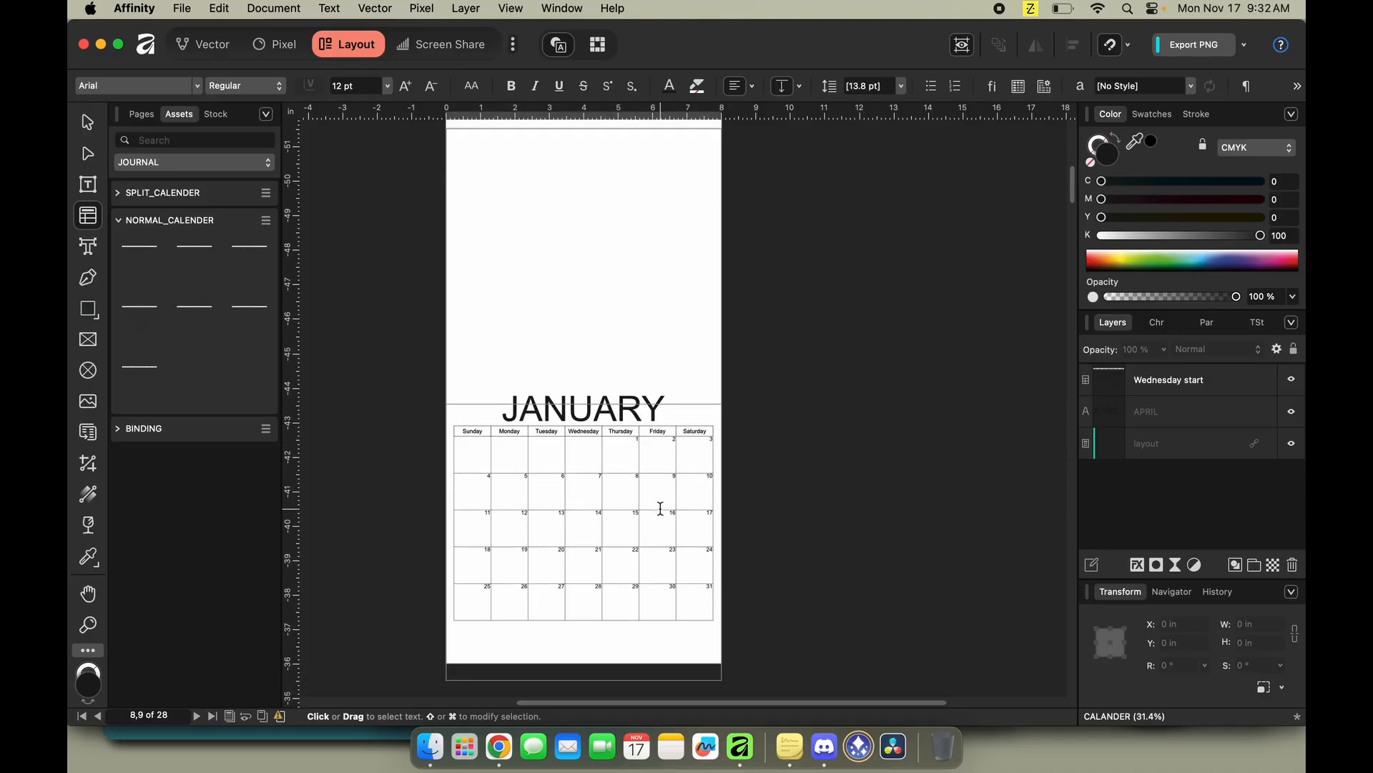
scroll(656, 529, "down", 4)
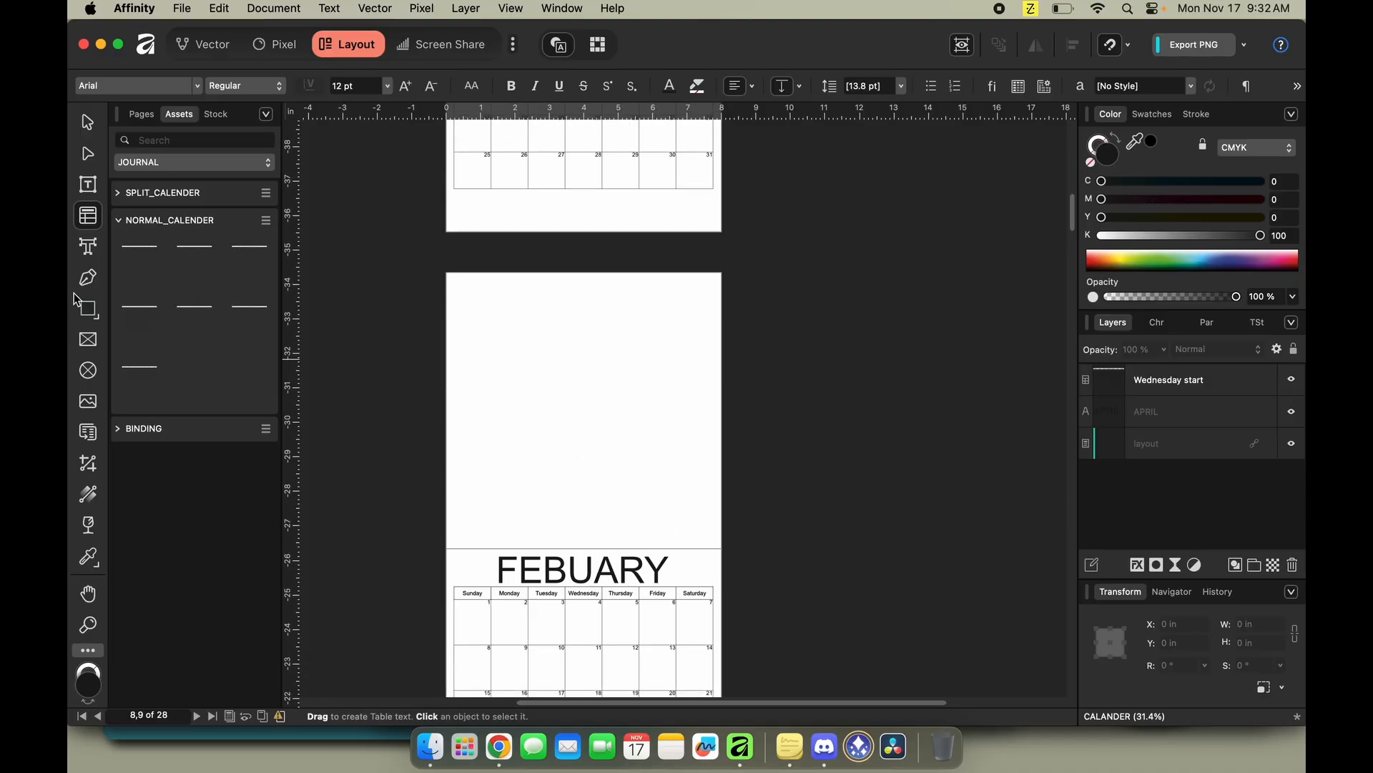
left_click(87, 340)
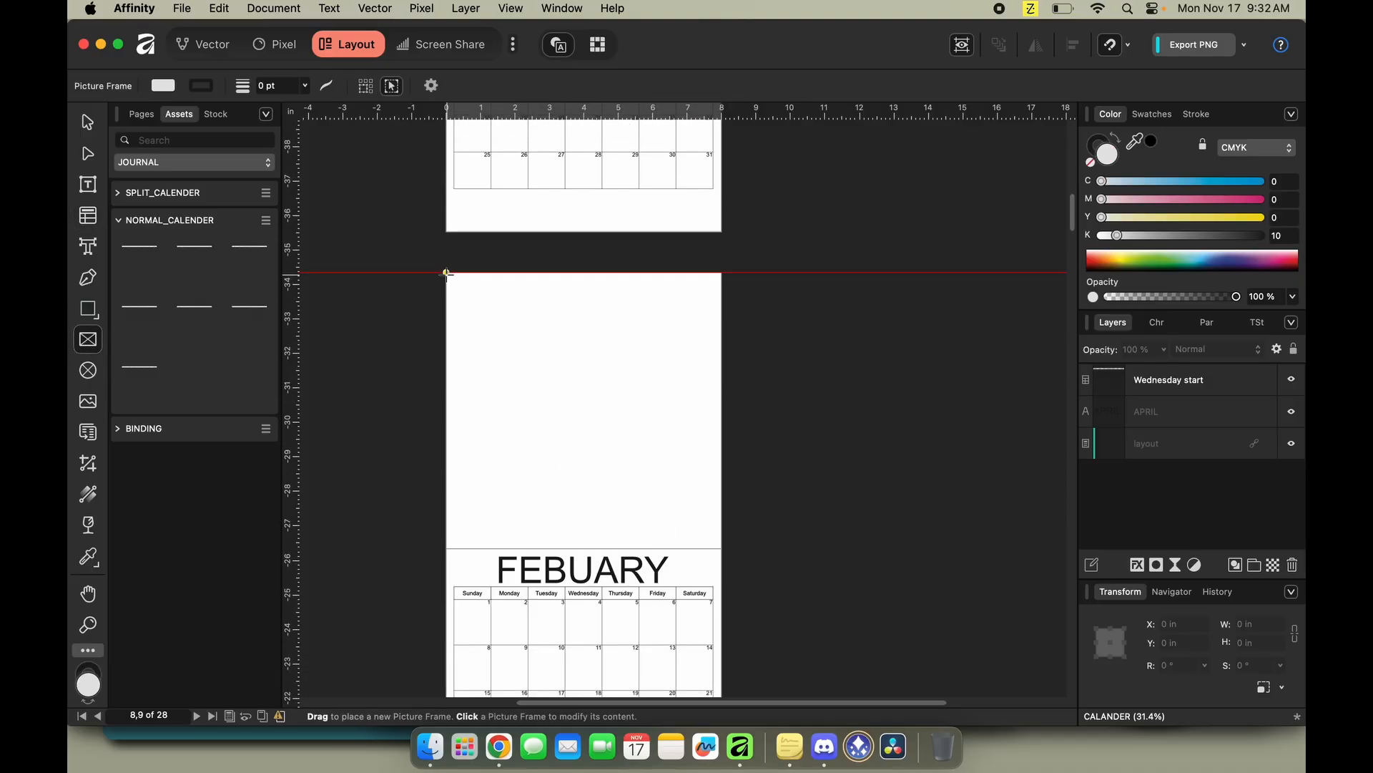
left_click_drag(460, 281, 727, 466)
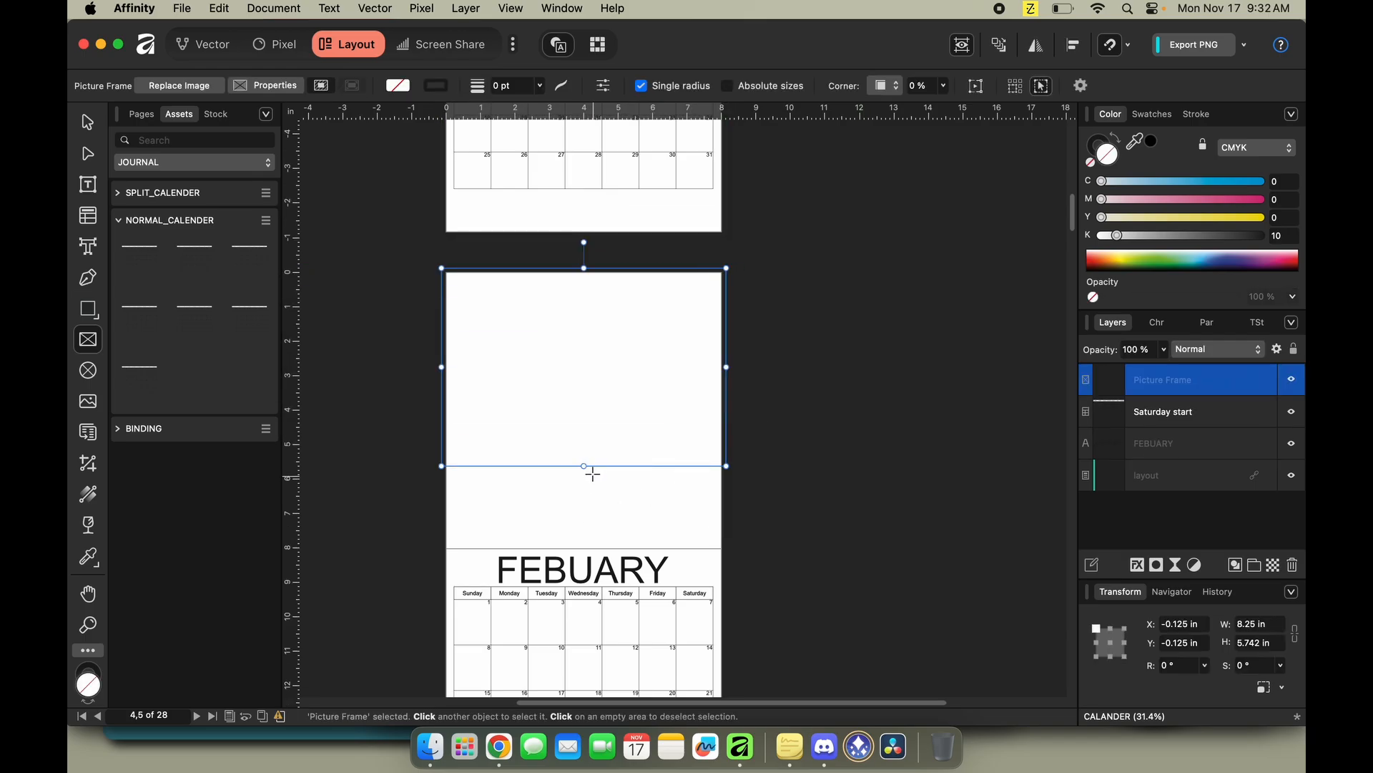
left_click_drag(584, 466, 671, 541)
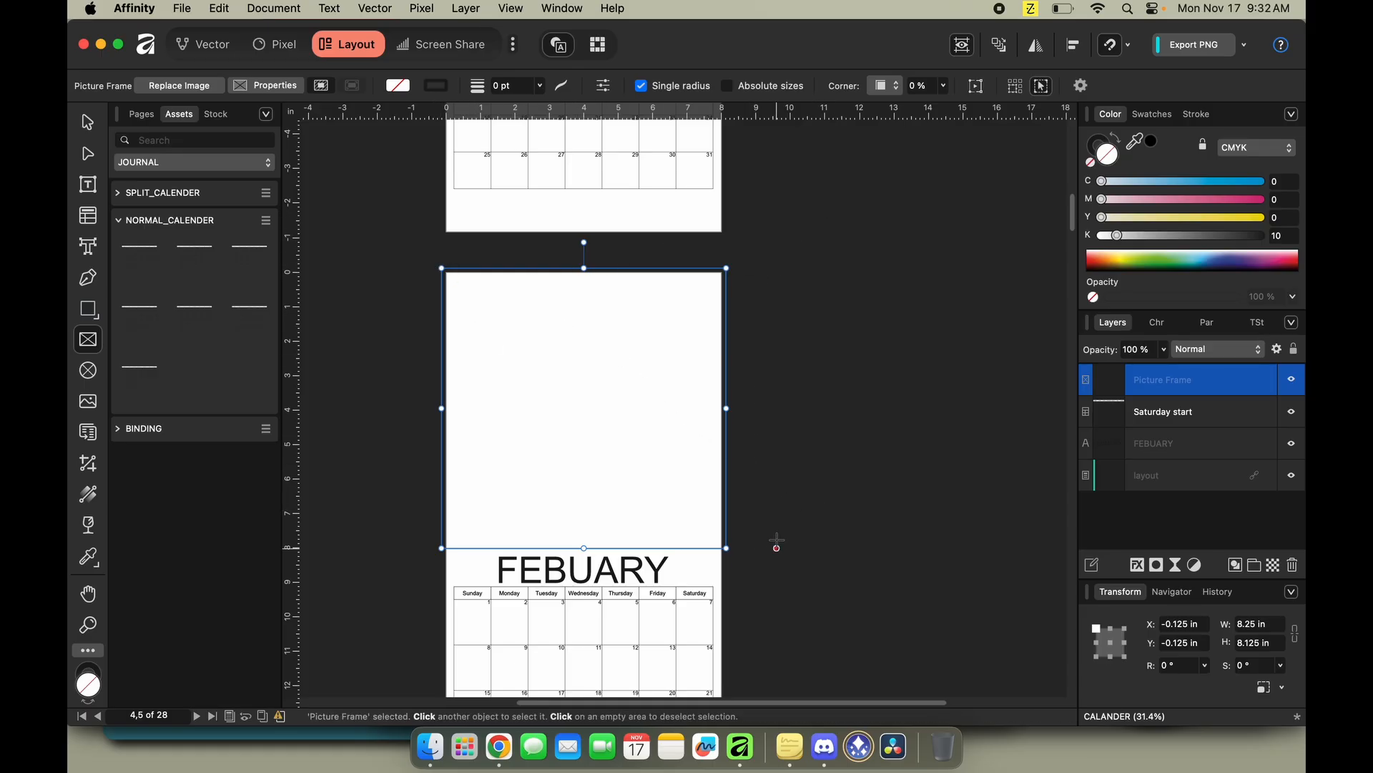
left_click_drag(726, 408, 719, 414)
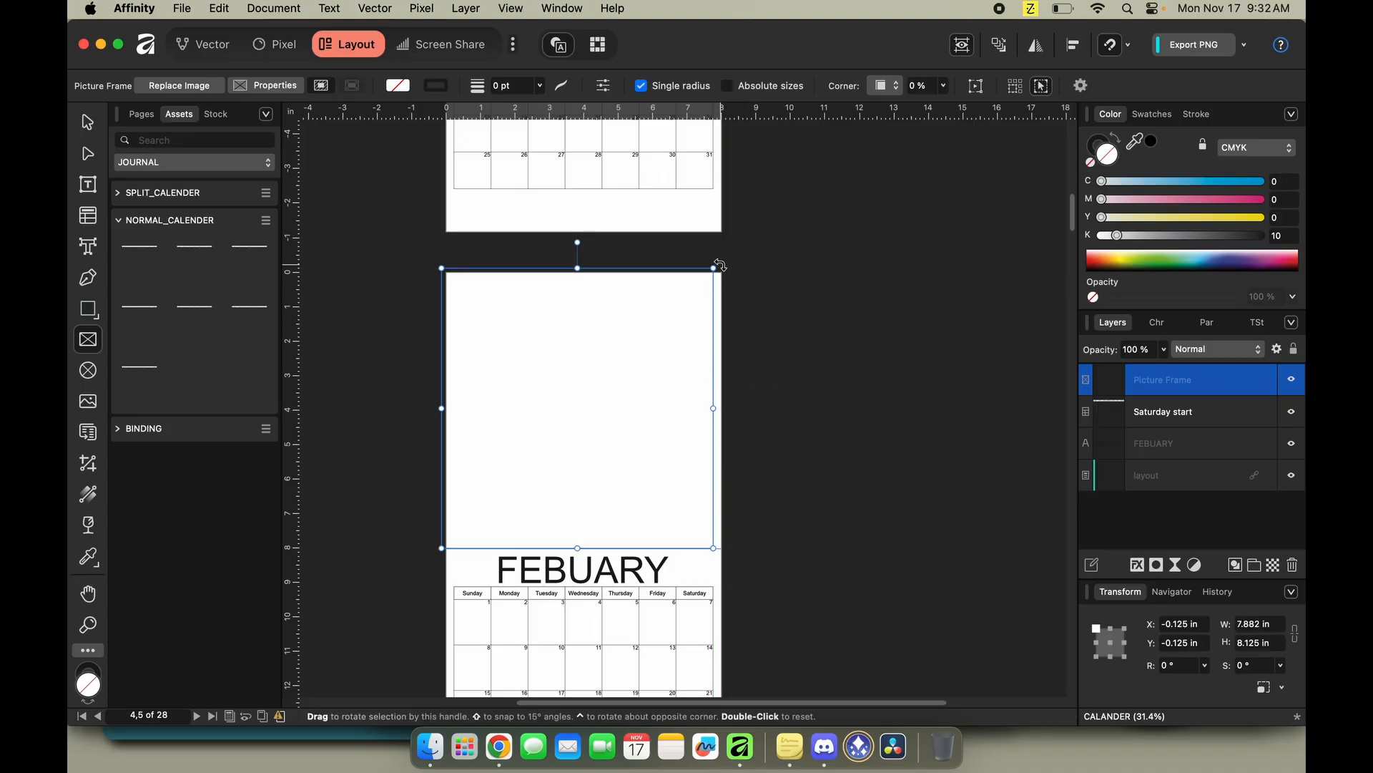
left_click_drag(716, 411, 726, 405)
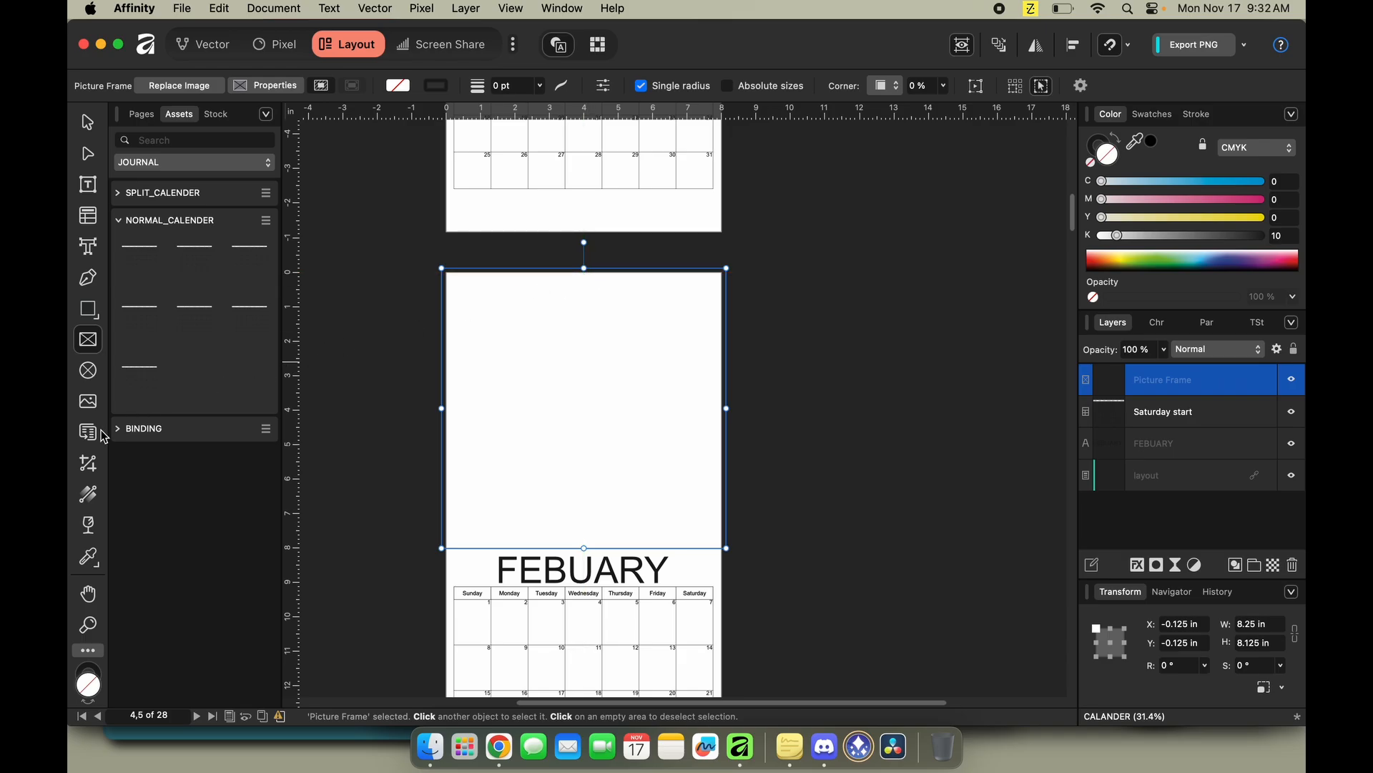
Fill the picture frame above the FEBUARY title with the image _MG_0033.JPG from the Desktop.
left_click(84, 408)
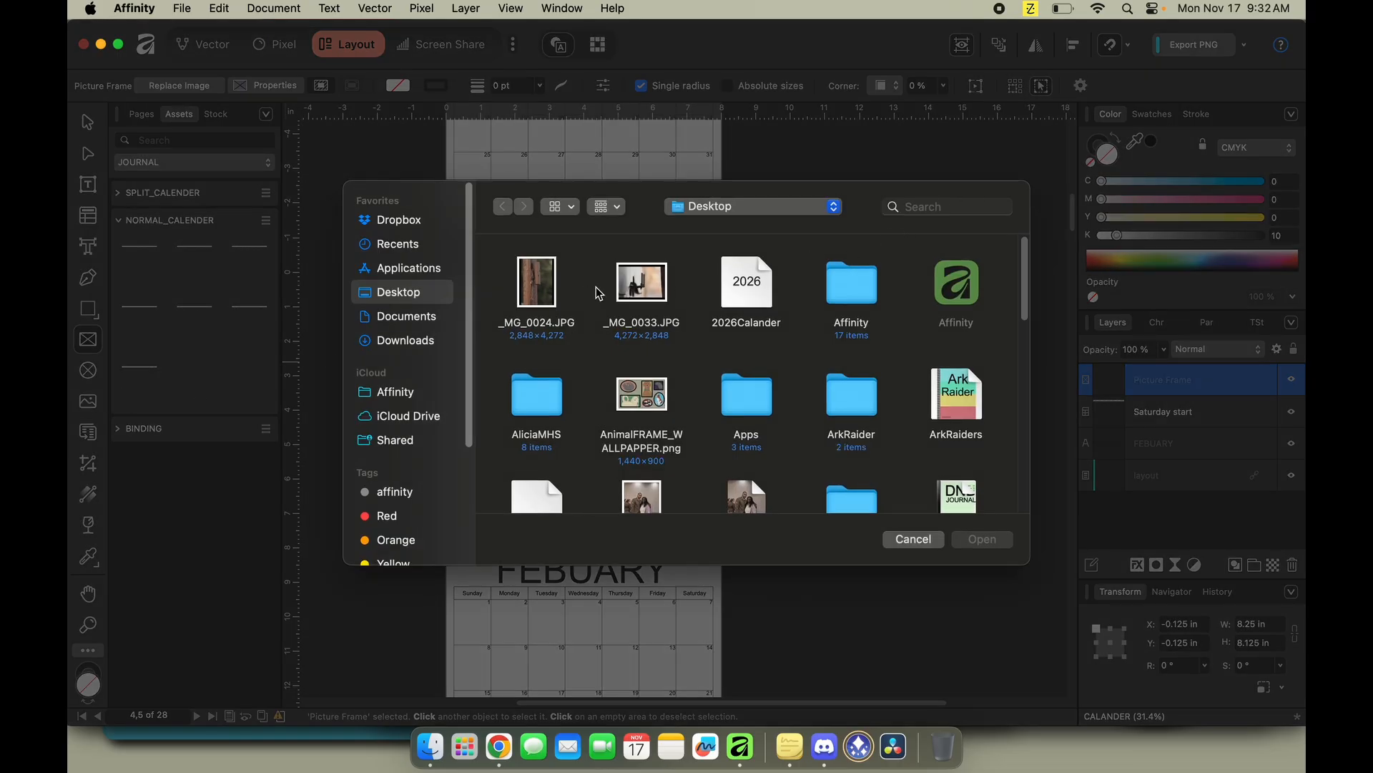
left_click(643, 289)
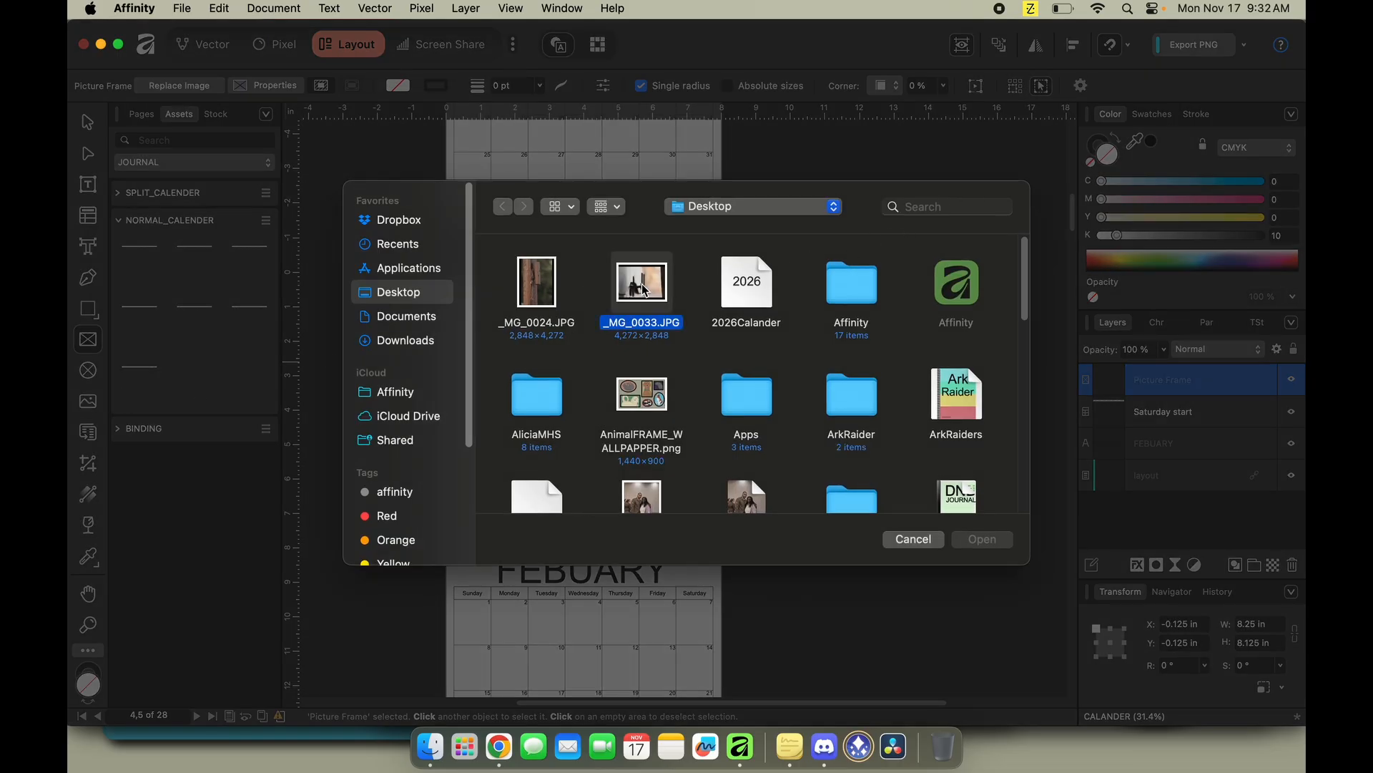
left_click(983, 542)
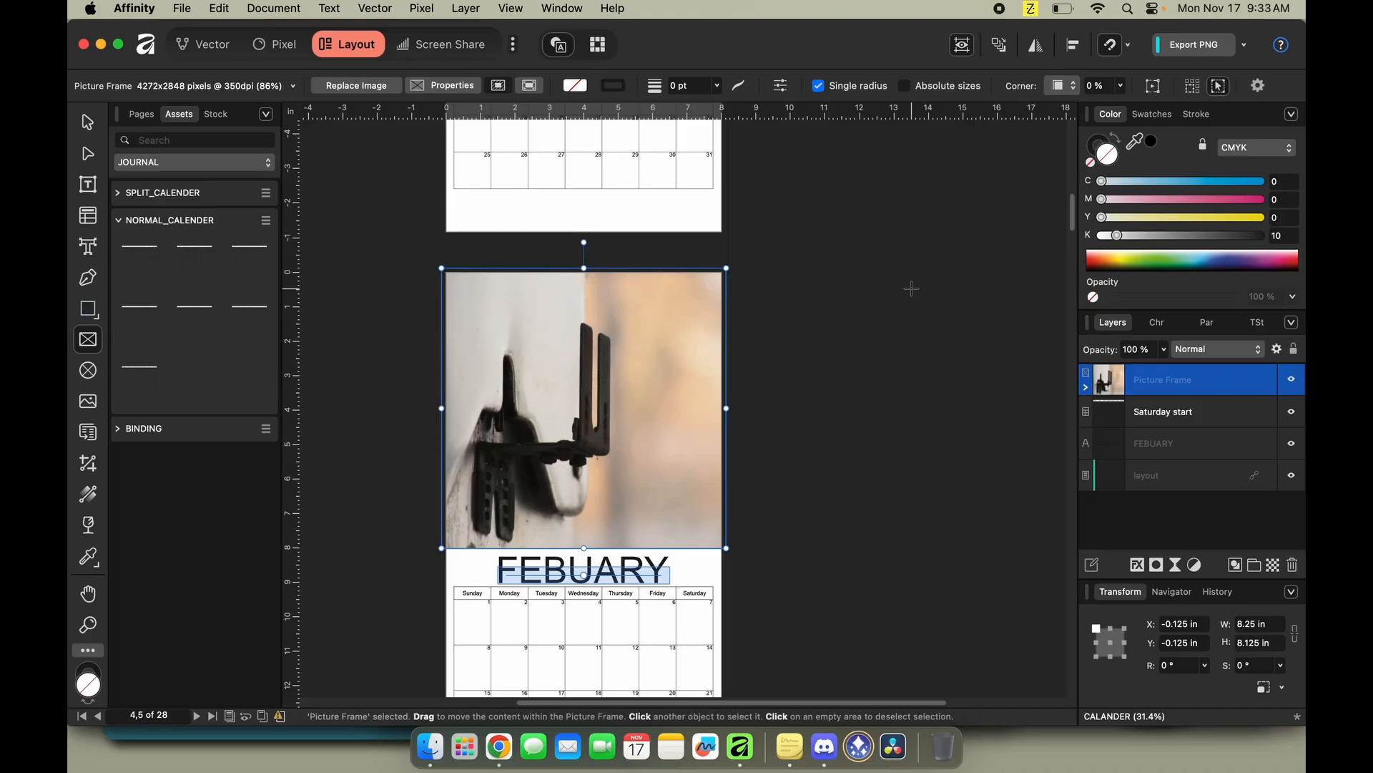
Compare the February picture in Preview Mode and with the guides shown, checking how it reaches the bleed edges and divider line.
left_click(962, 47)
left_click(814, 351)
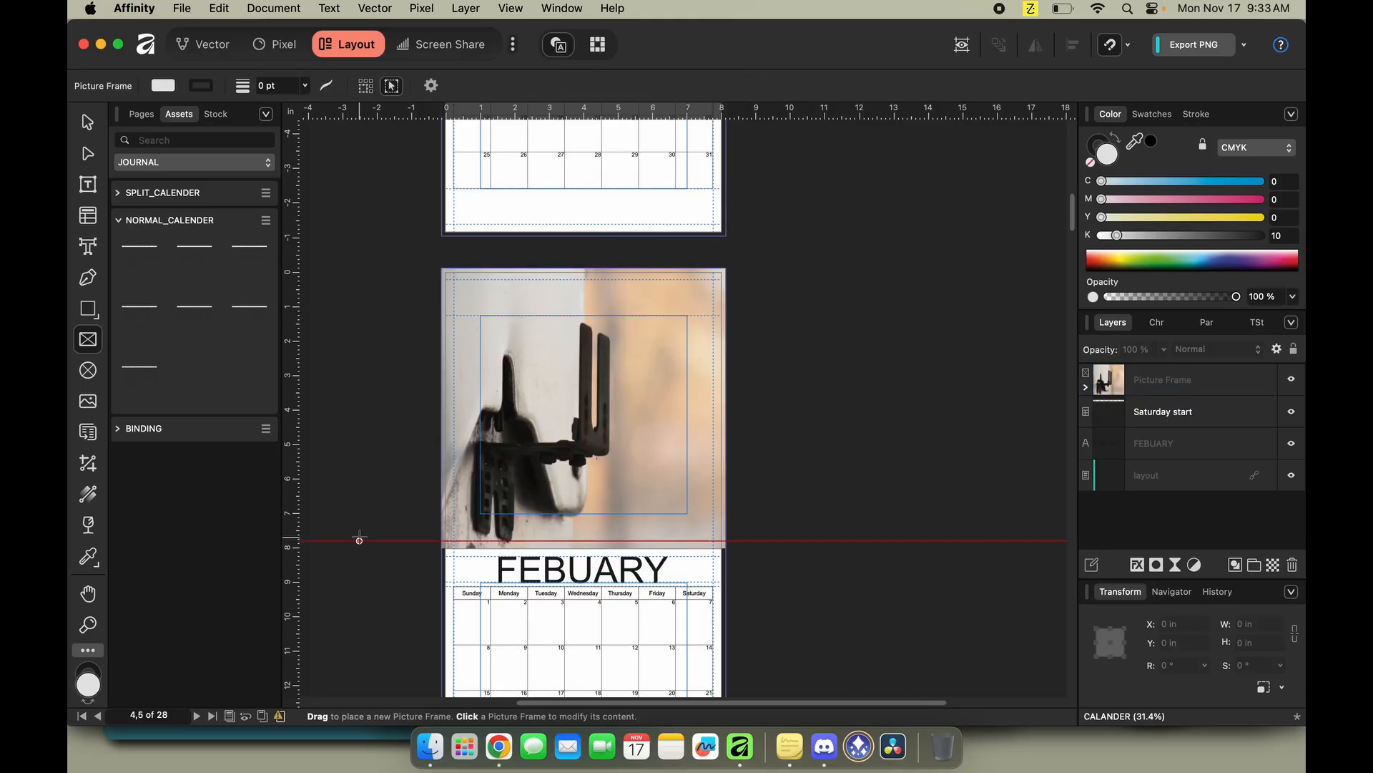
left_click(964, 46)
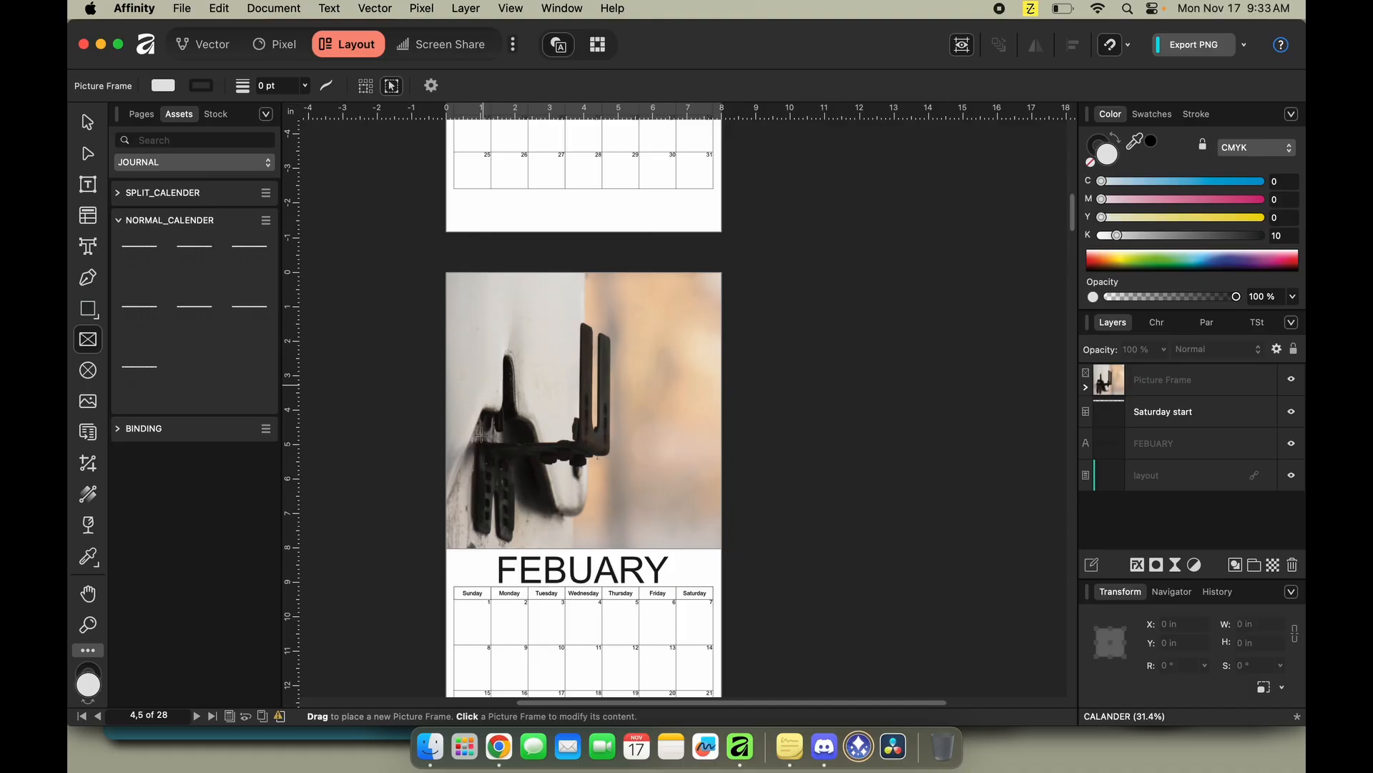
left_click(966, 45)
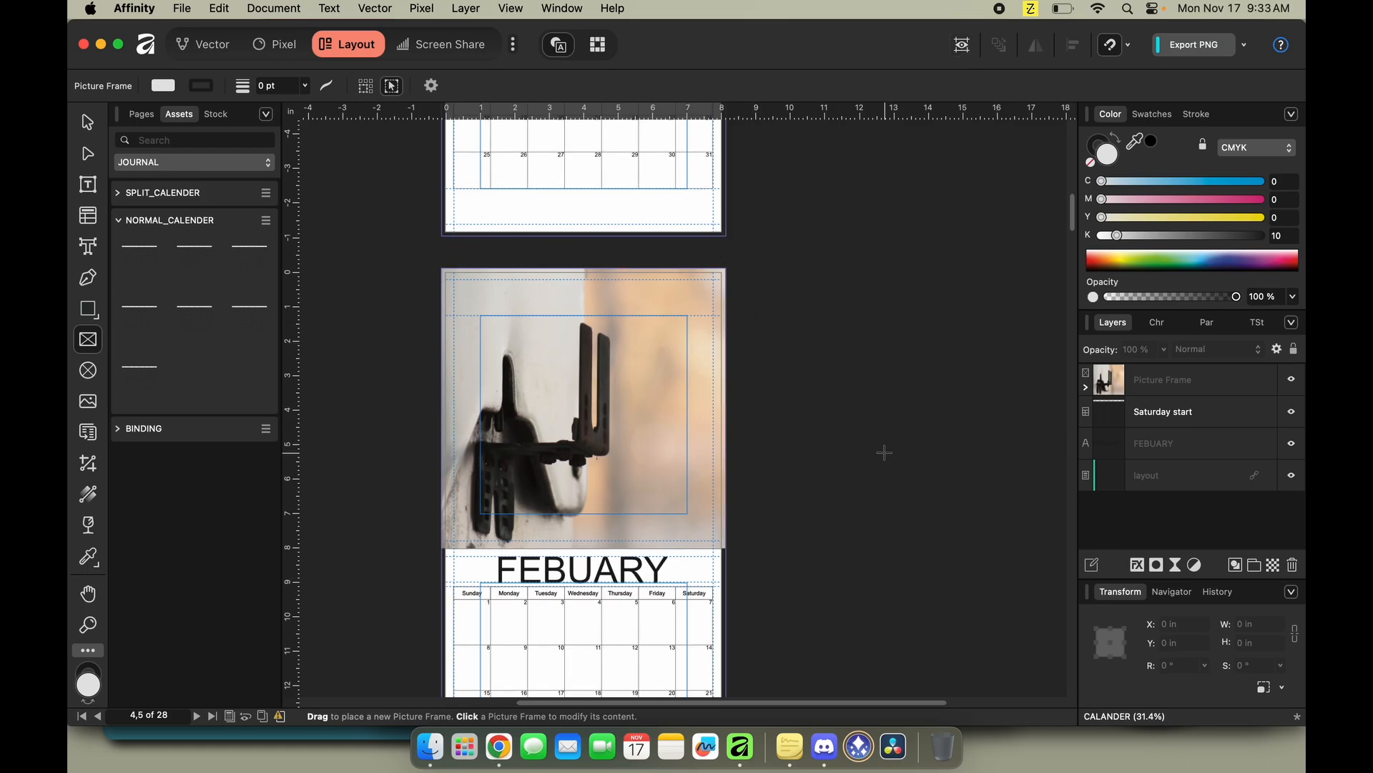
left_click(959, 49)
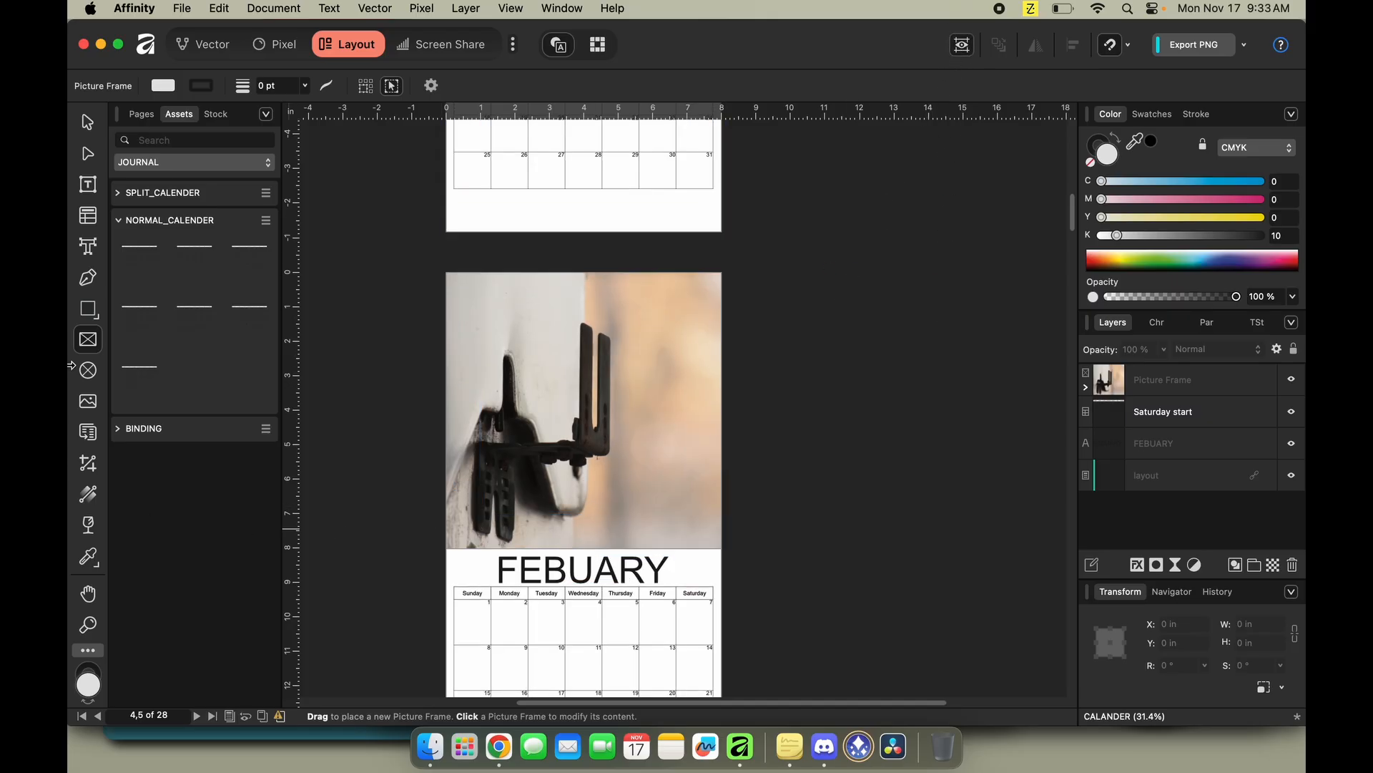
Delete the picture frame with its photo from the area above the FEBUARY title.
key("v")
left_click(543, 427)
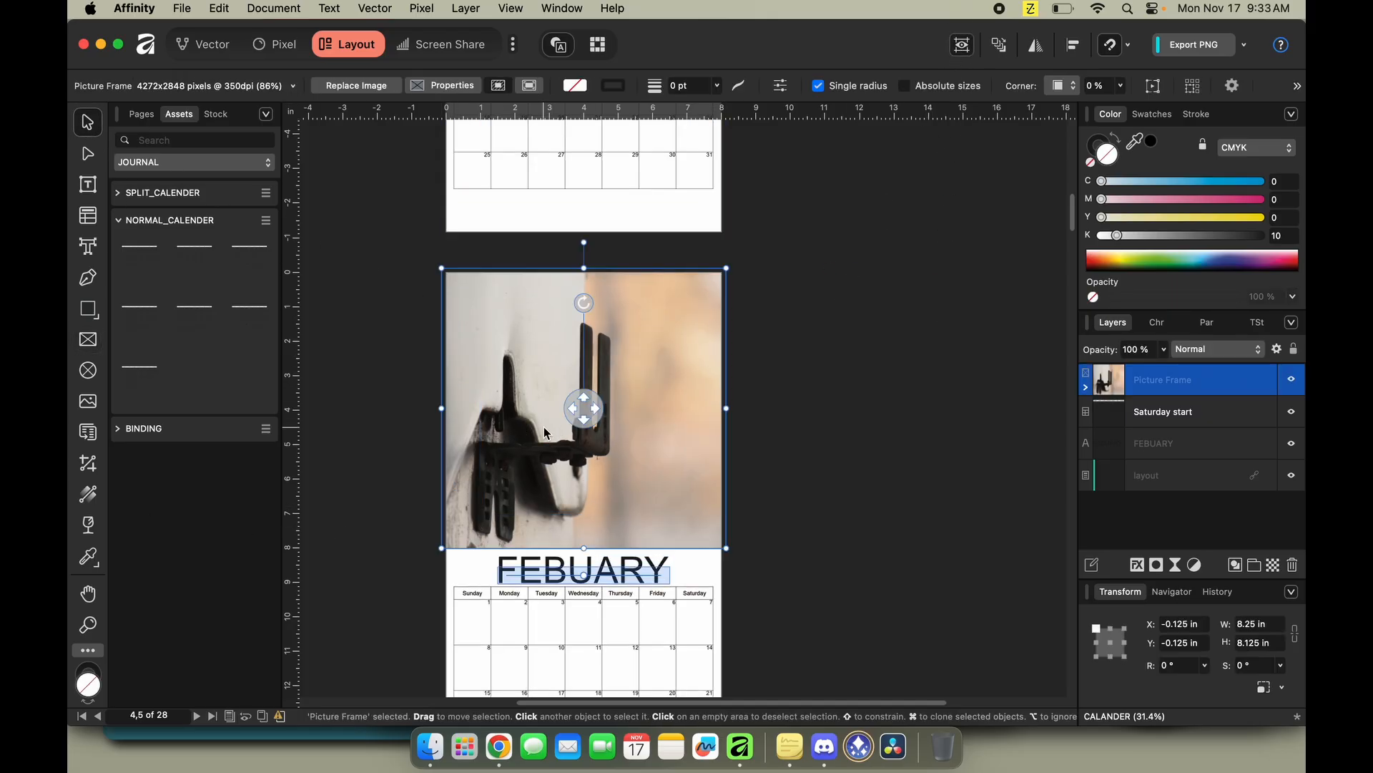
key("Delete")
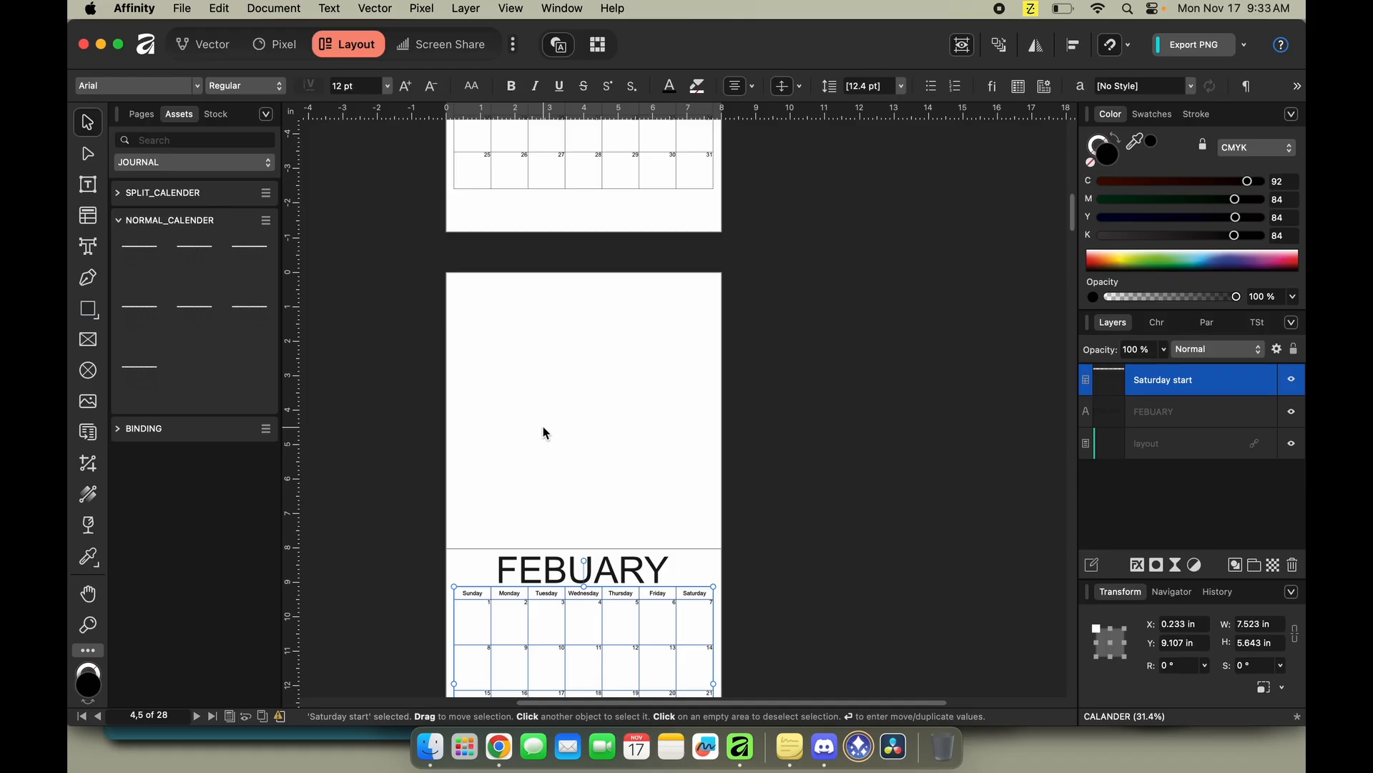
Draw a thin rectangle in the blank area above the FEBUARY title, about 4.45 by 0.41 in, filled pink with CMYK 0, 65, 0, 10.
left_click(87, 310)
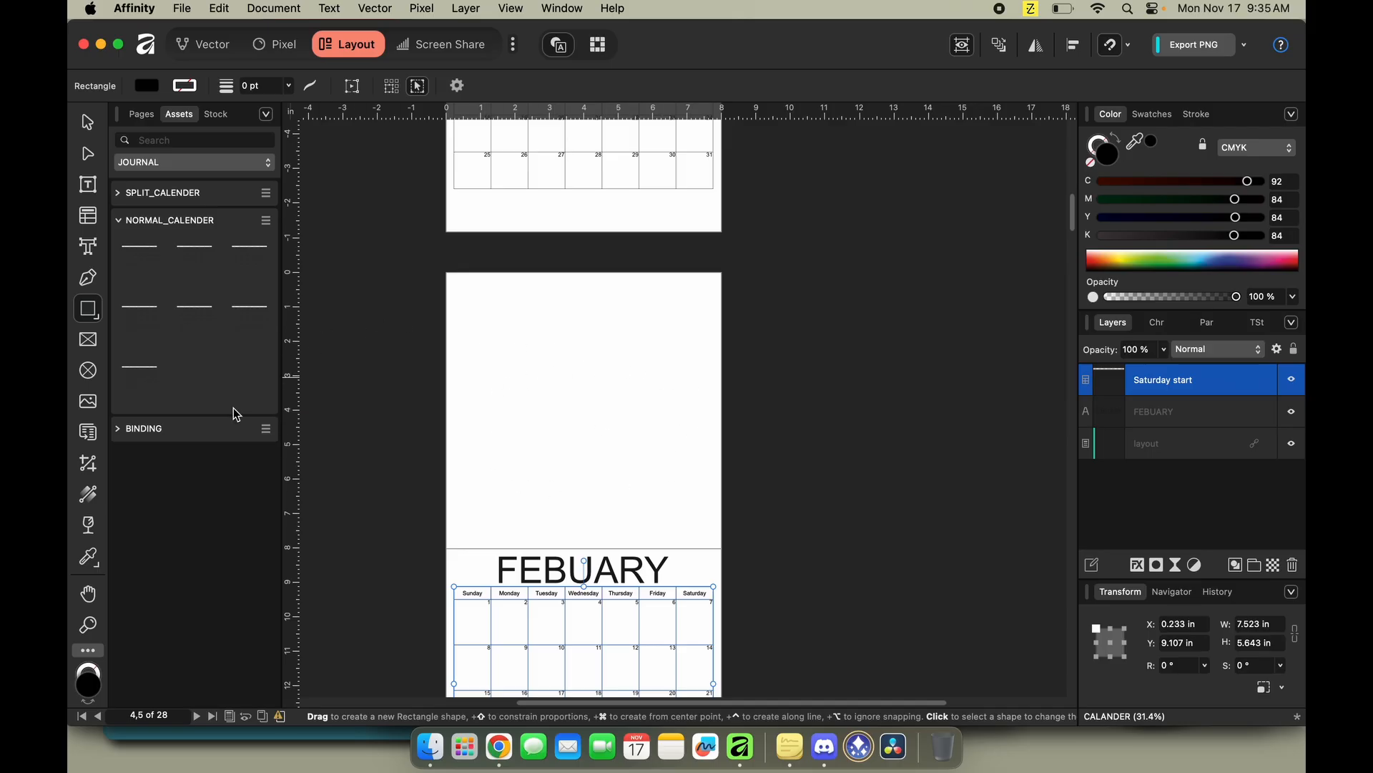
left_click_drag(523, 411, 660, 424)
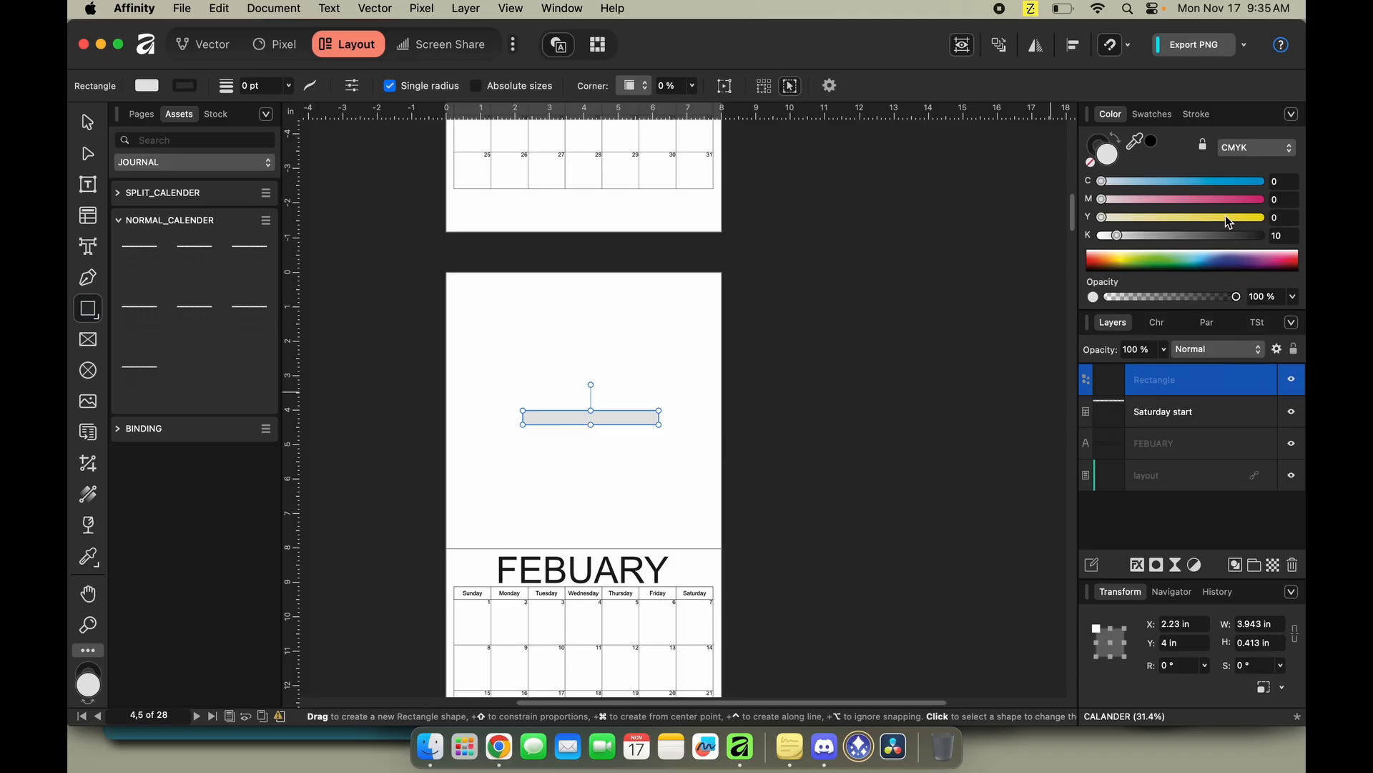
left_click(1205, 201)
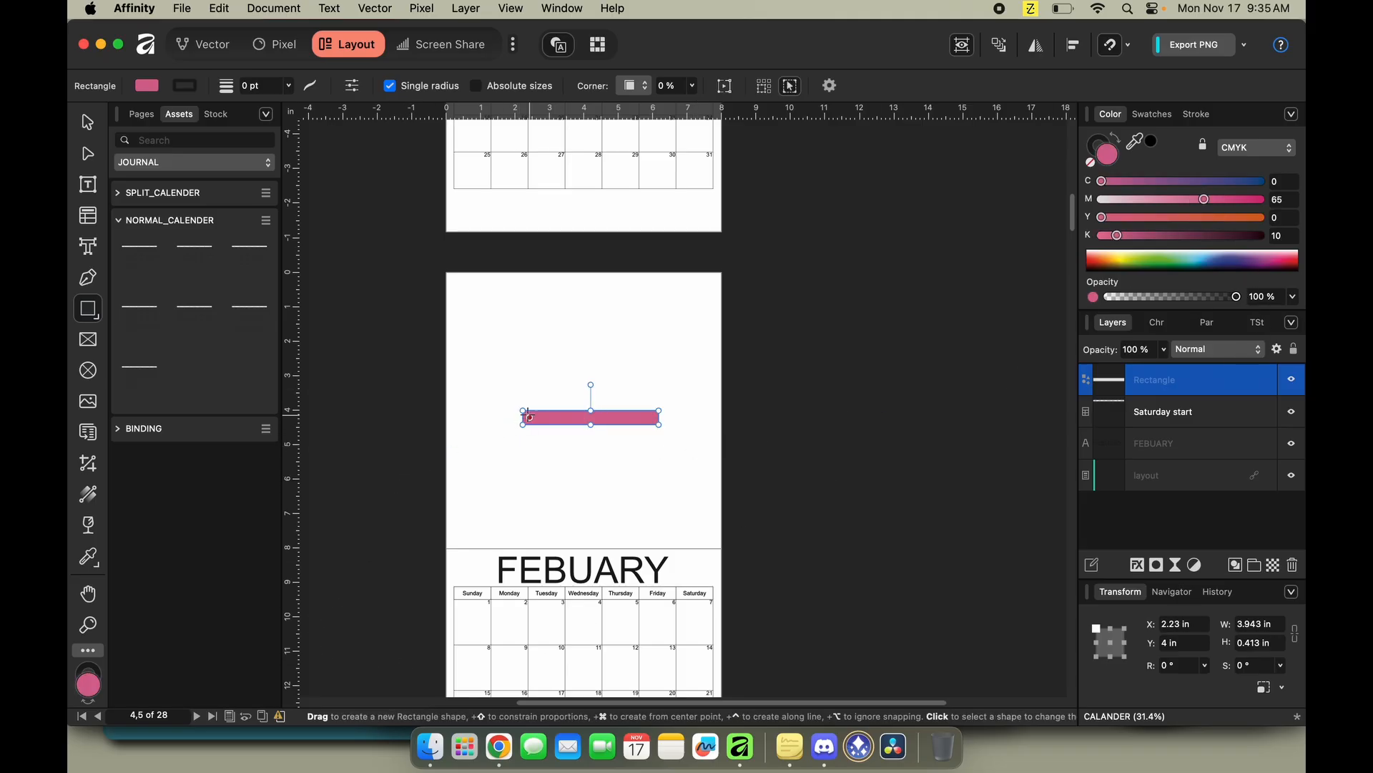
left_click_drag(523, 424, 505, 424)
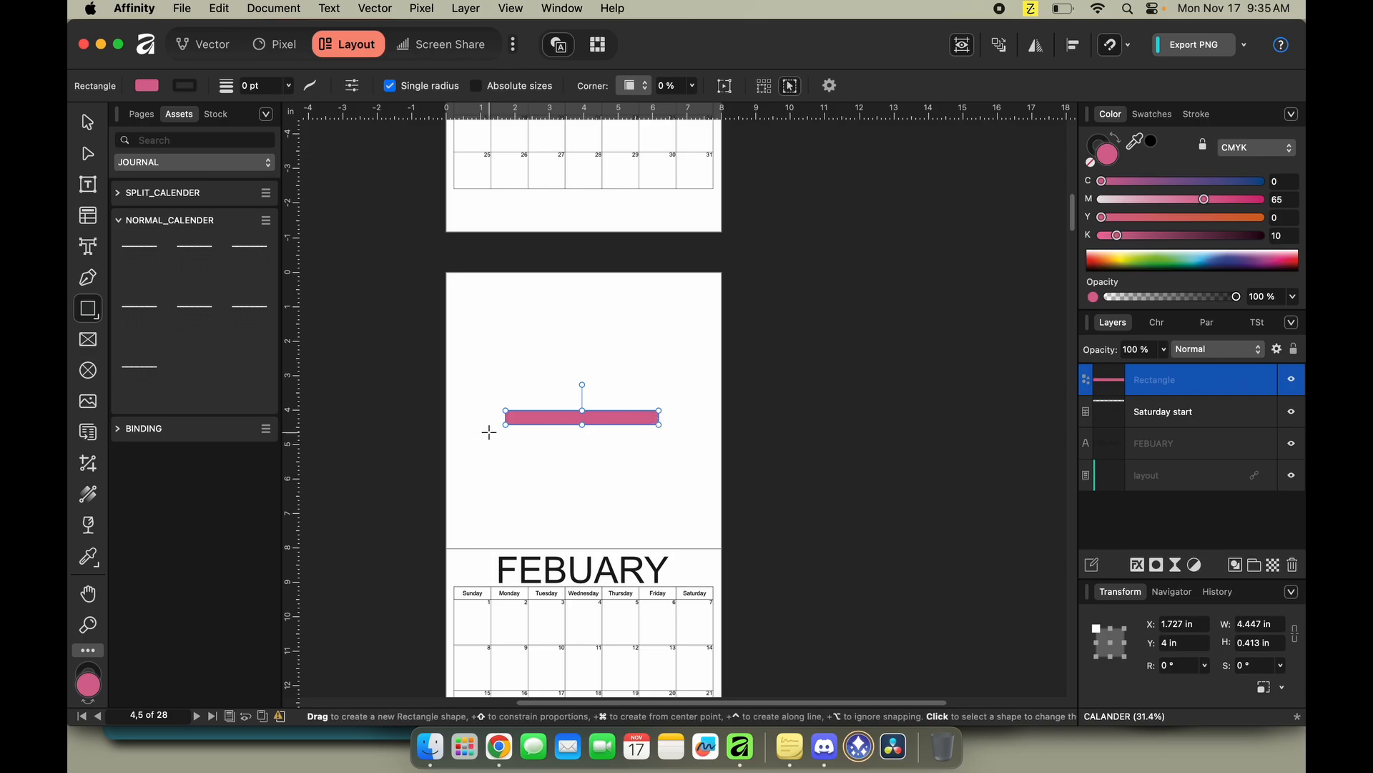
Paste a copy of the pink rectangle above the JANUARY title and recolour it dark red with CMYK 0, 100, 68, 27.
scroll(501, 358, "up", 10)
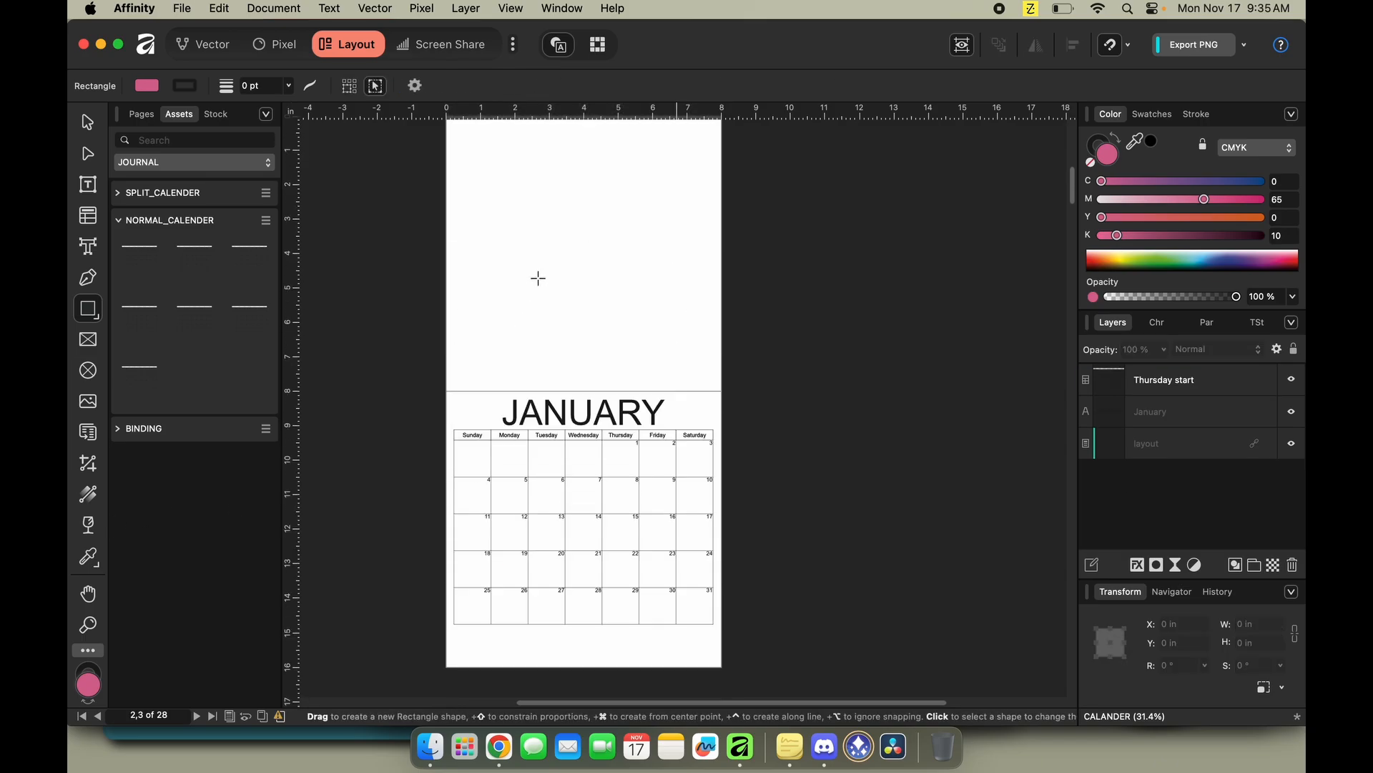
key("super+v")
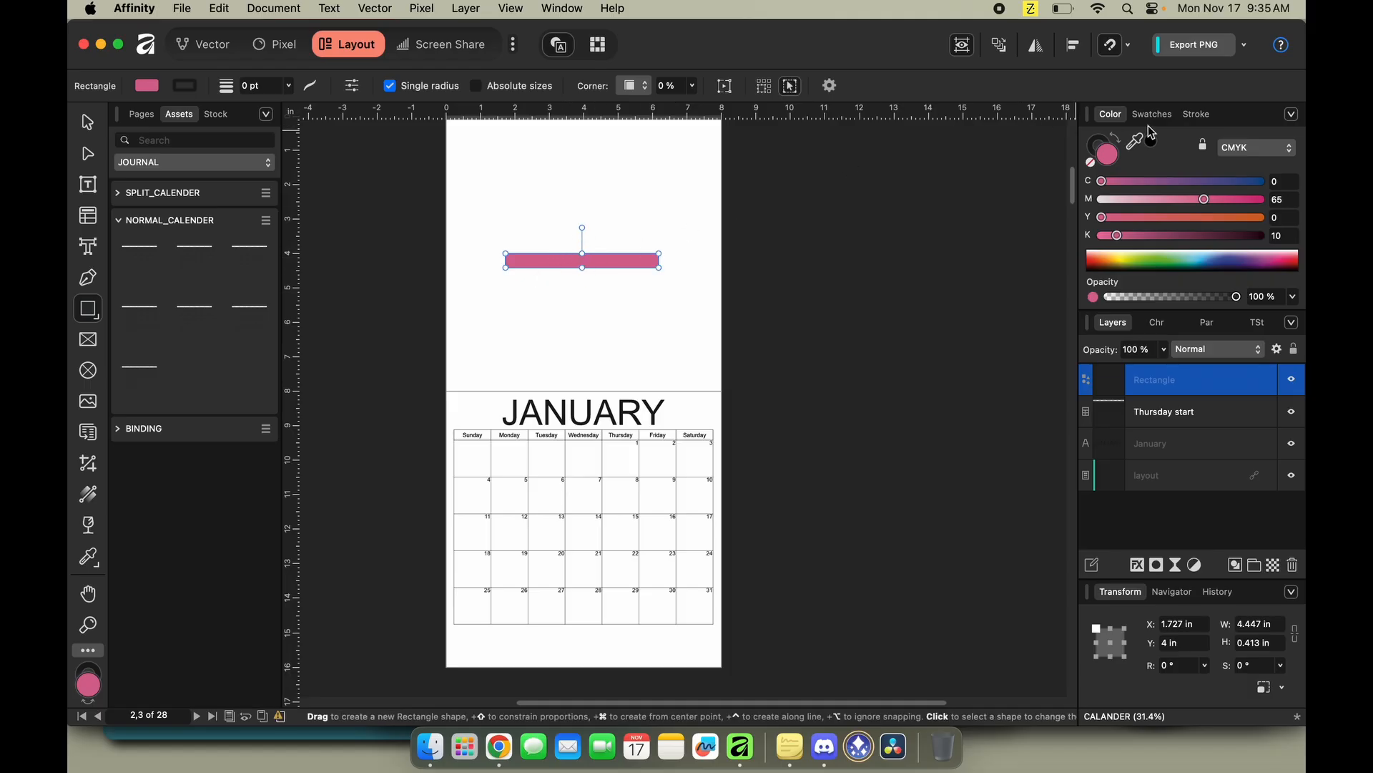
left_click(1133, 197)
left_click(1151, 183)
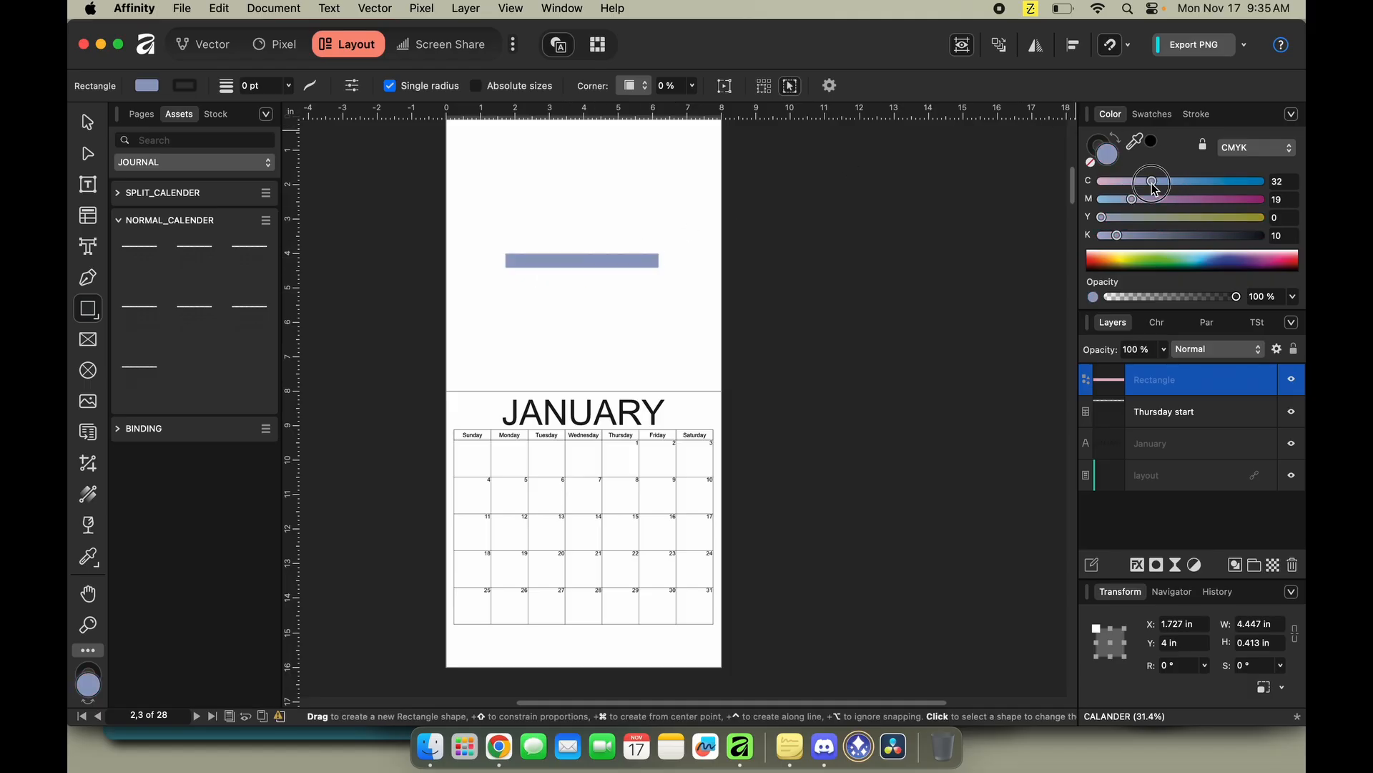
left_click_drag(1152, 183, 1101, 199)
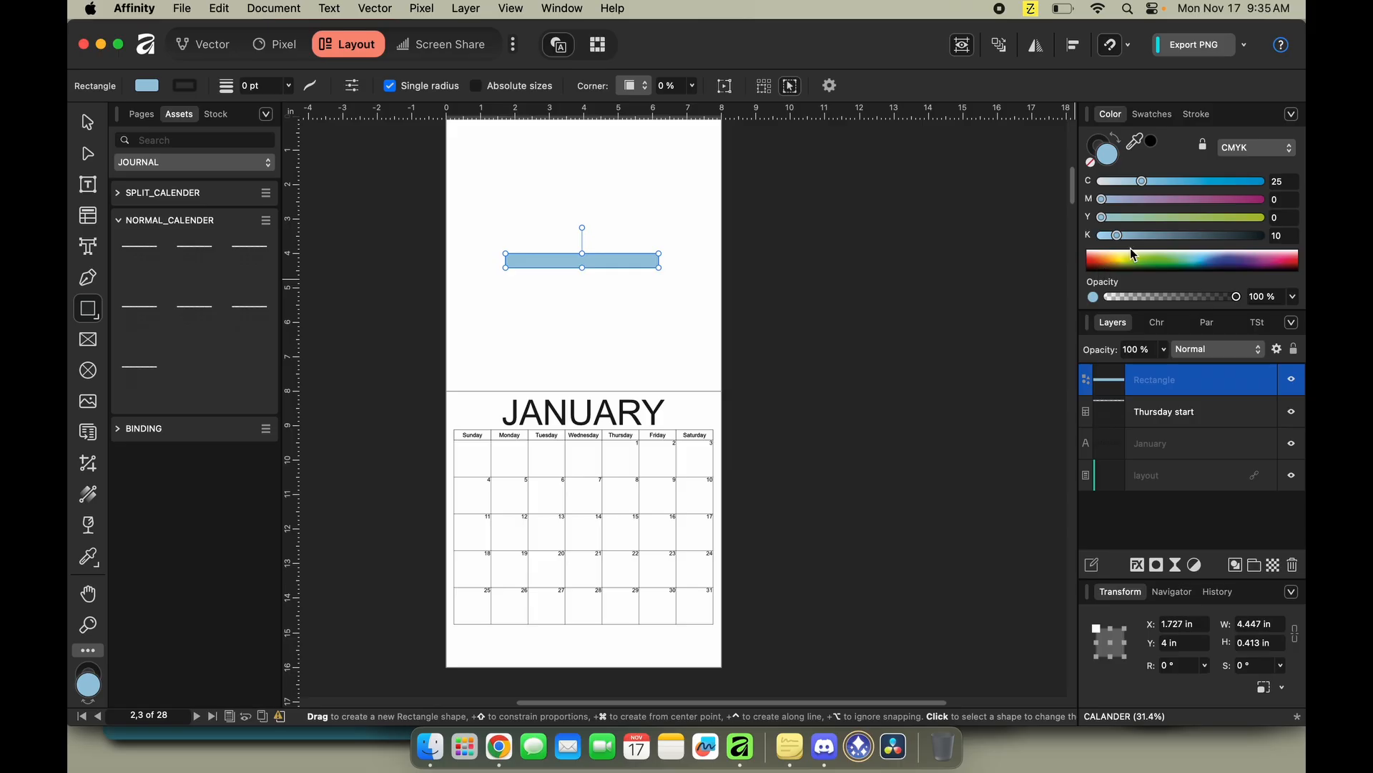
left_click(1252, 201)
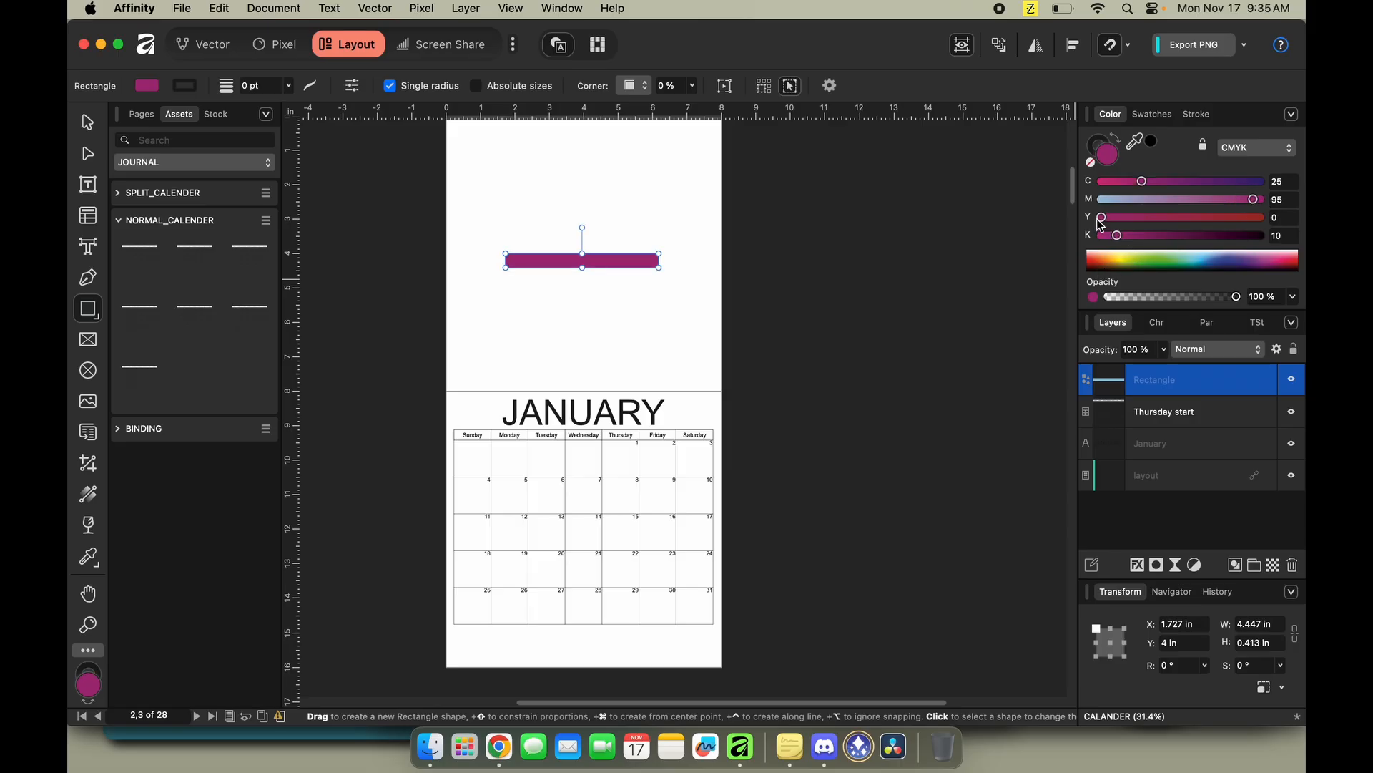
left_click(1176, 219)
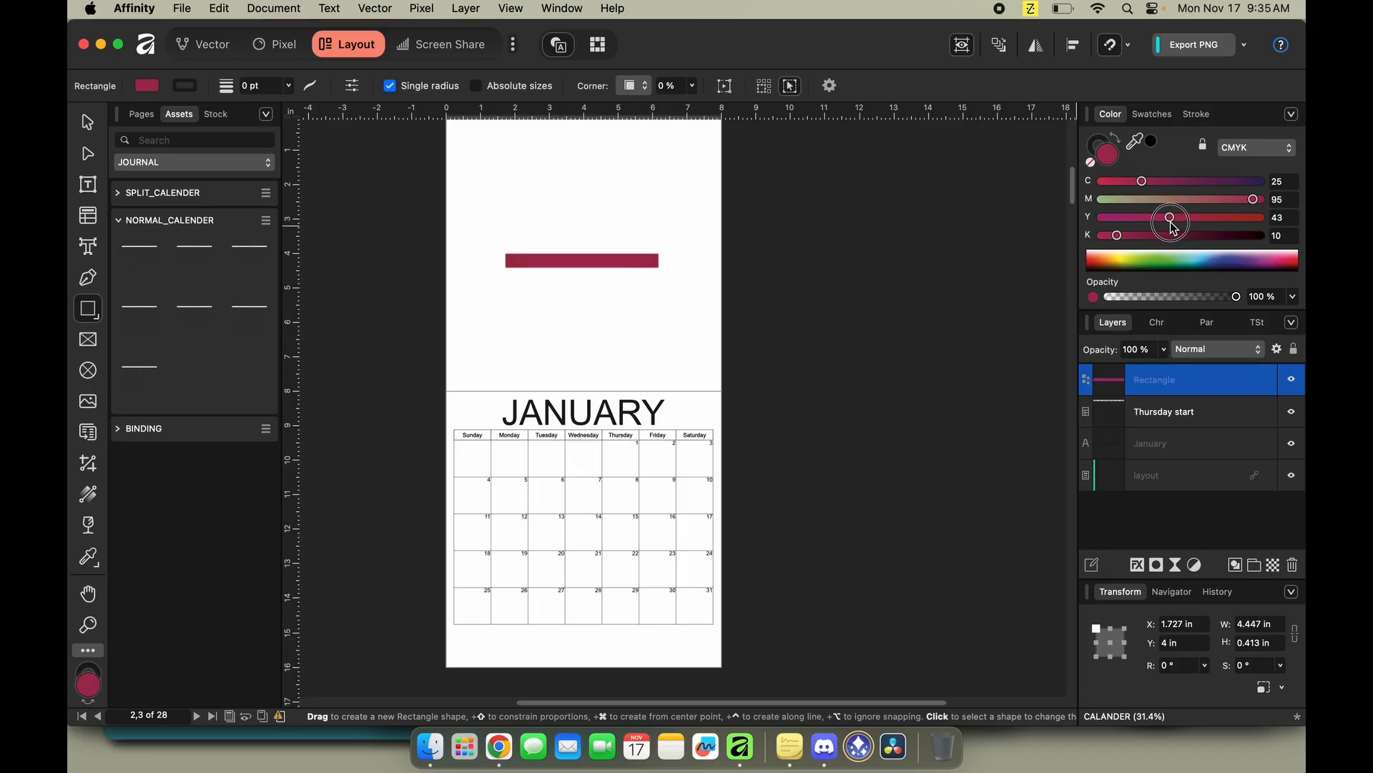
left_click_drag(1150, 183, 1113, 183)
left_click_drag(1149, 235, 1267, 199)
left_click_drag(1113, 181, 1065, 191)
mouse_move(1154, 236)
left_mouse_down()
mouse_move(1147, 227)
mouse_move(1148, 243)
left_mouse_up()
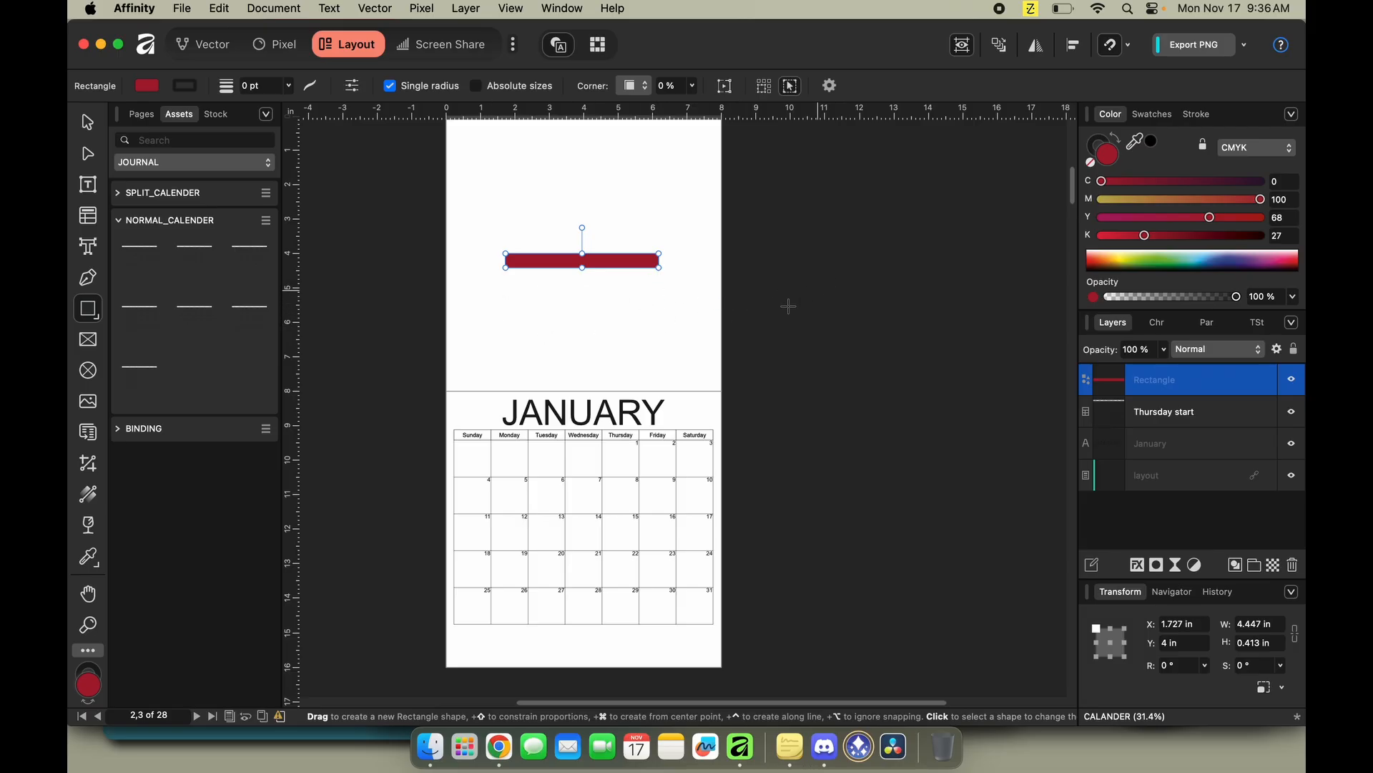
Paste a copy of the pink rectangle above the MARCH title and recolour it green with CMYK 89, 0, 80, 10.
scroll(540, 491, "down", 15)
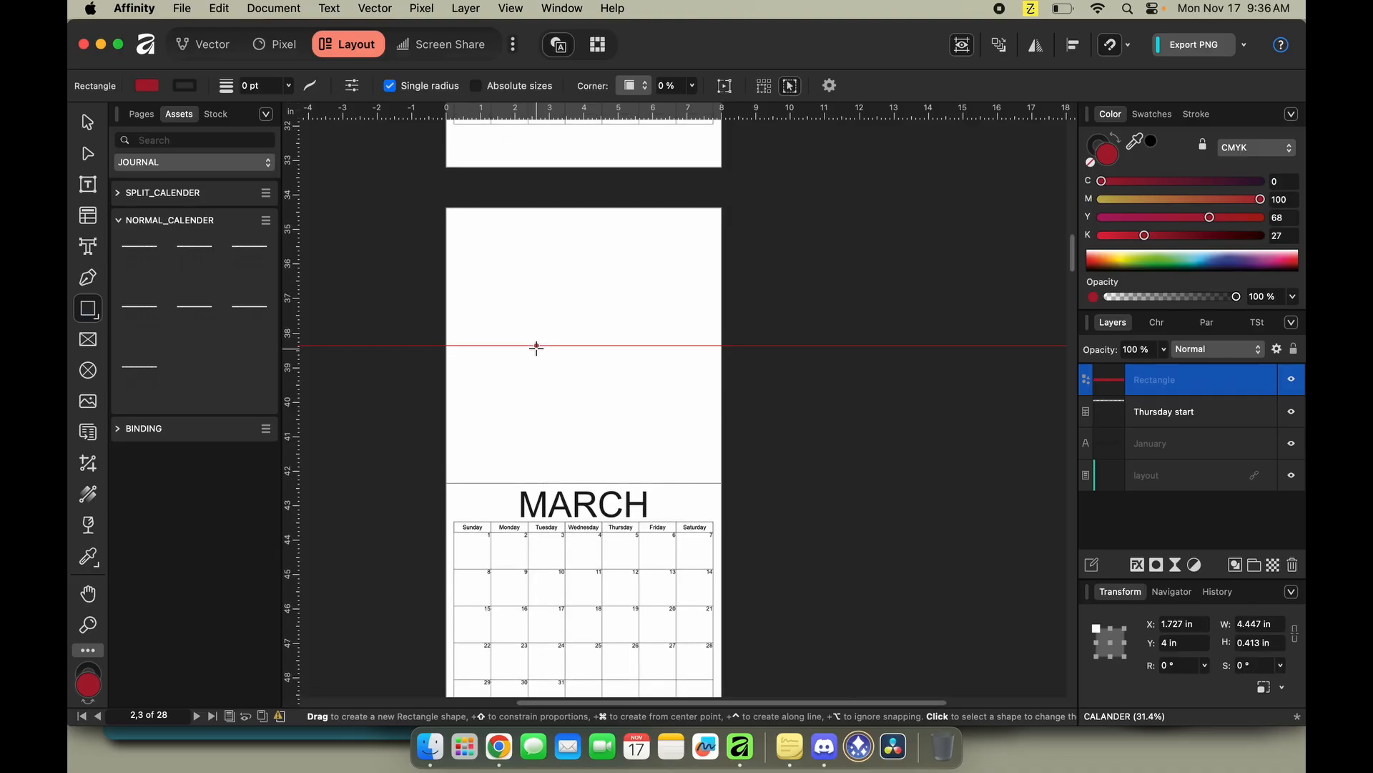
left_click(534, 348)
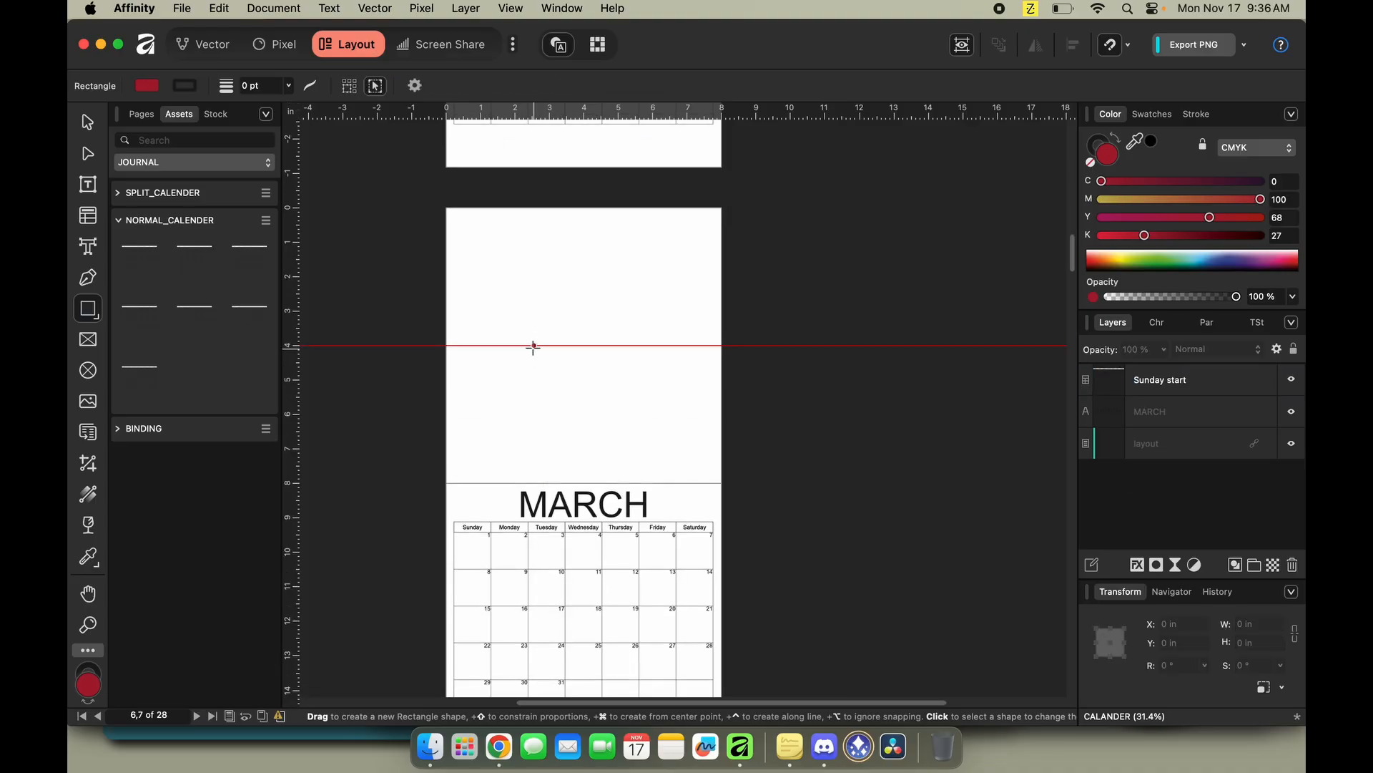
key("super+v")
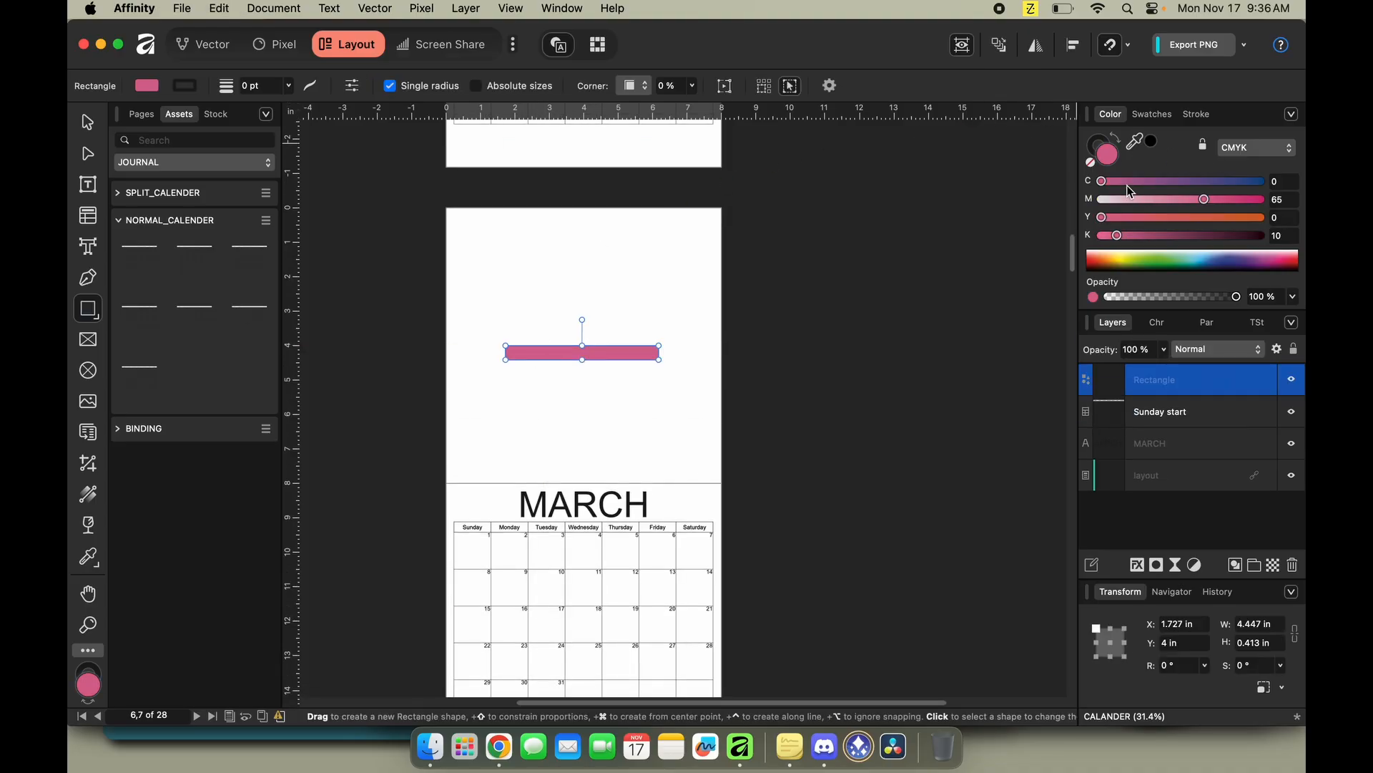
left_click(1124, 198)
left_click(1231, 217)
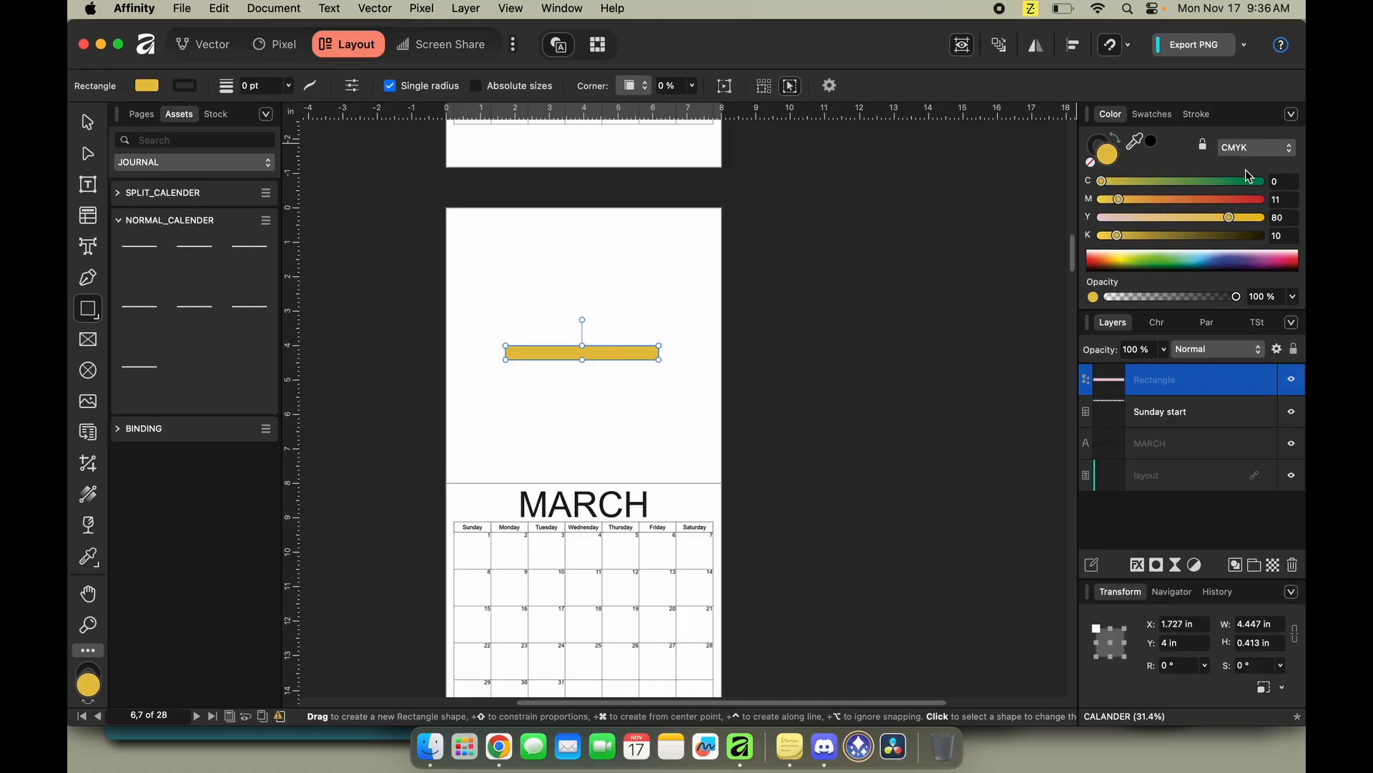
left_click(1245, 181)
left_click_drag(1121, 205, 1073, 208)
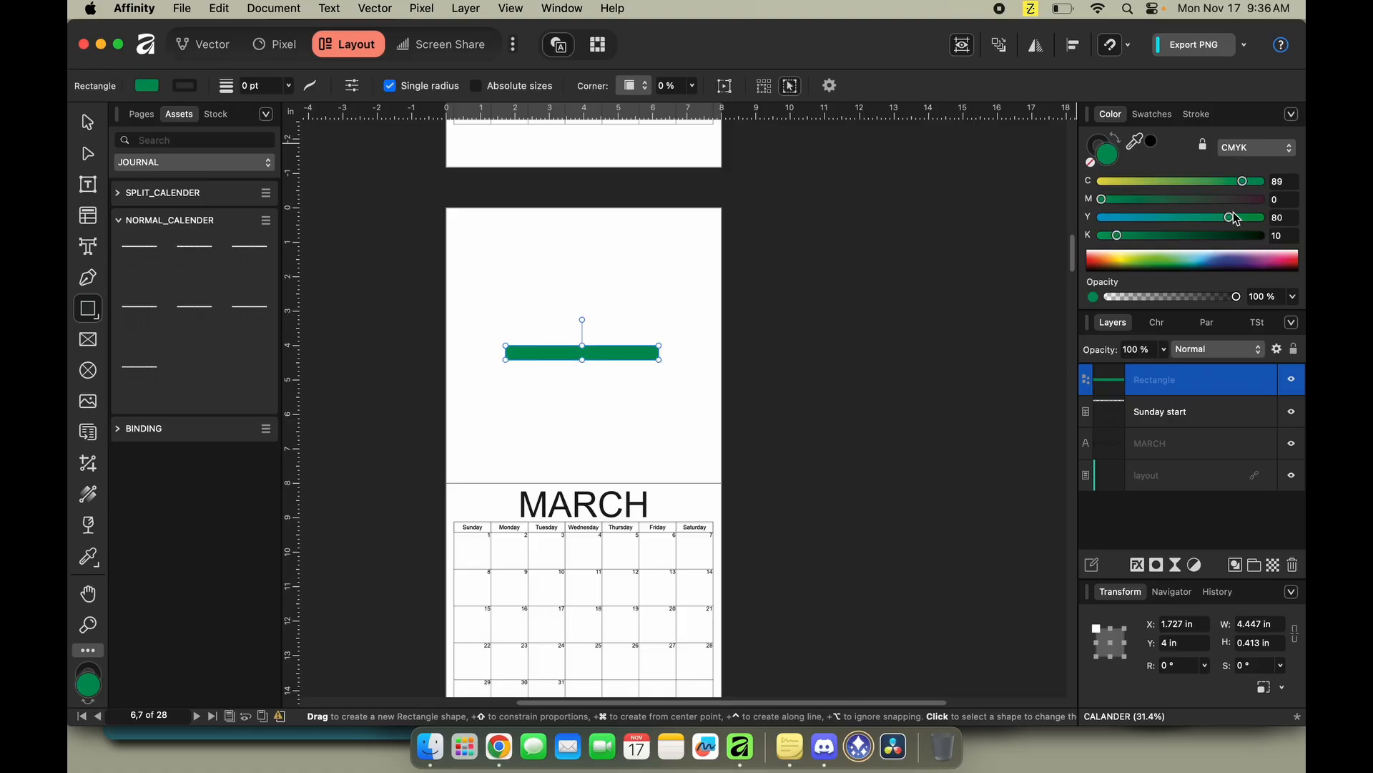
Paste a copy of the pink rectangle above the APRIL title and recolour it yellow with CMYK 0, 8, 74, 10.
scroll(855, 408, "down", 10)
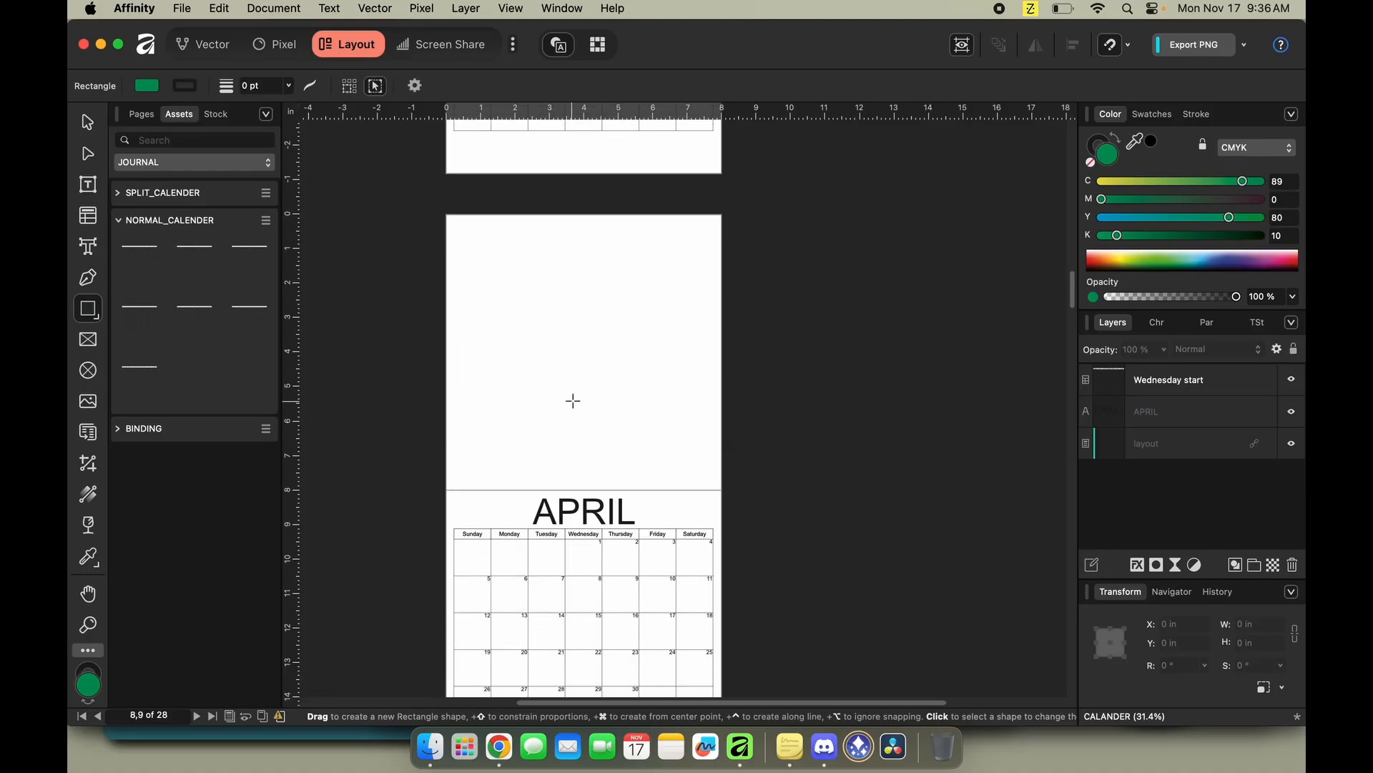
left_click(1151, 185)
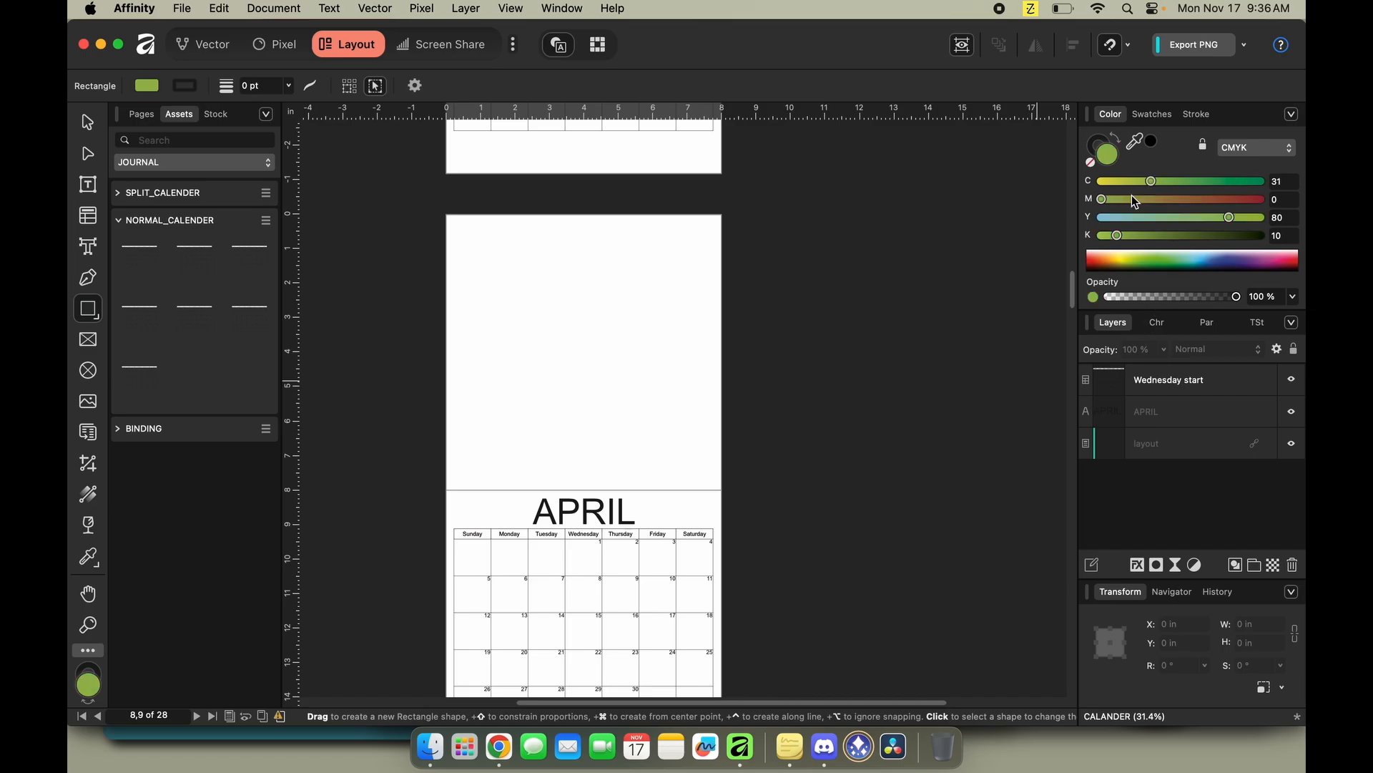
scroll(616, 390, "up", 10)
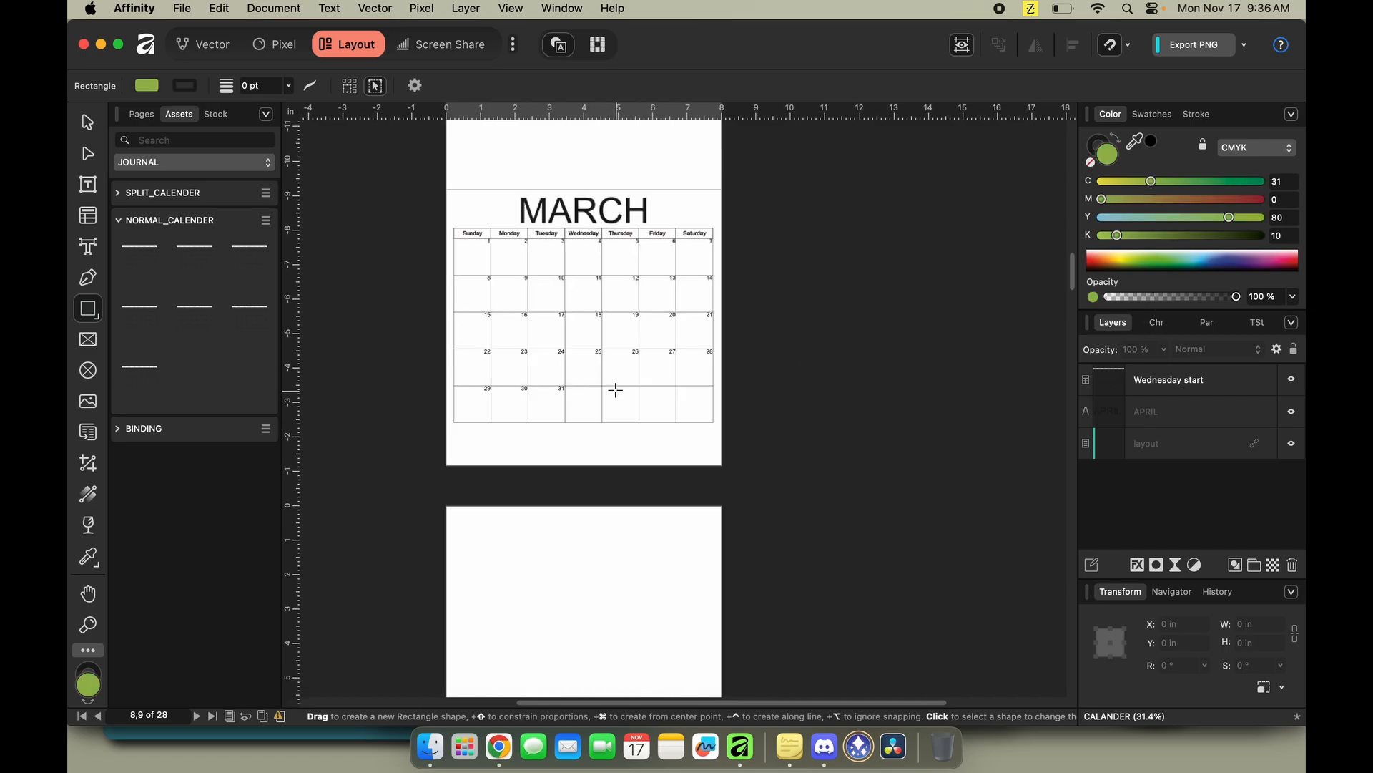
scroll(616, 390, "down", 9)
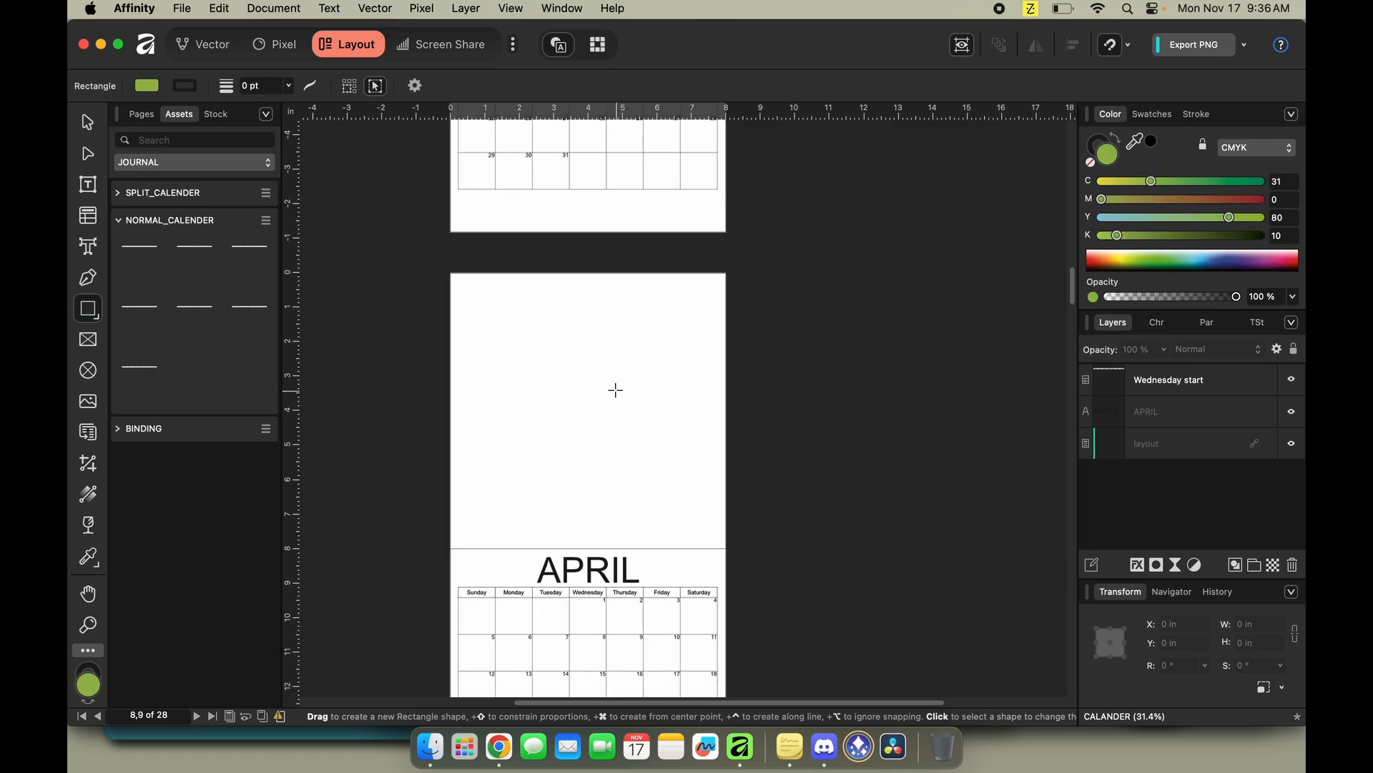
key("super+v")
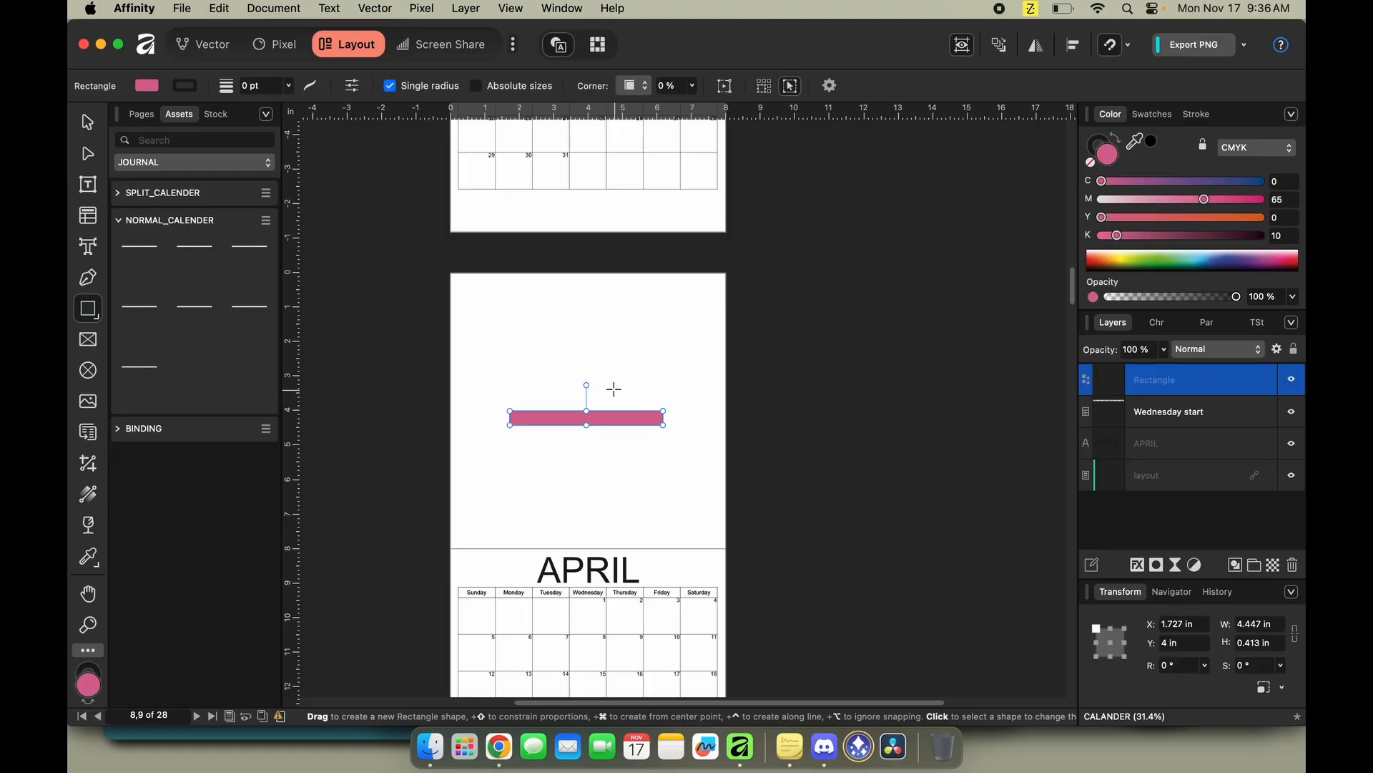
left_click(1122, 199)
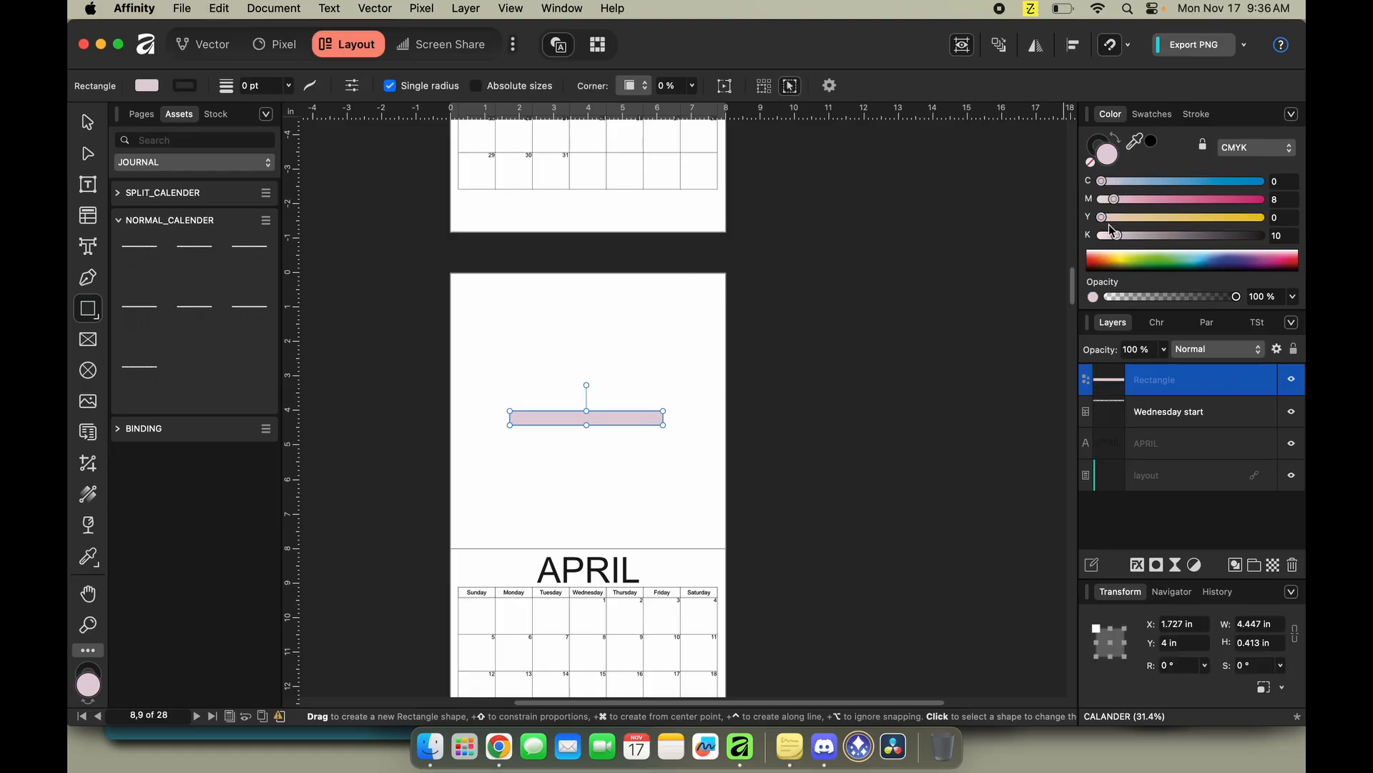
left_click(1225, 218)
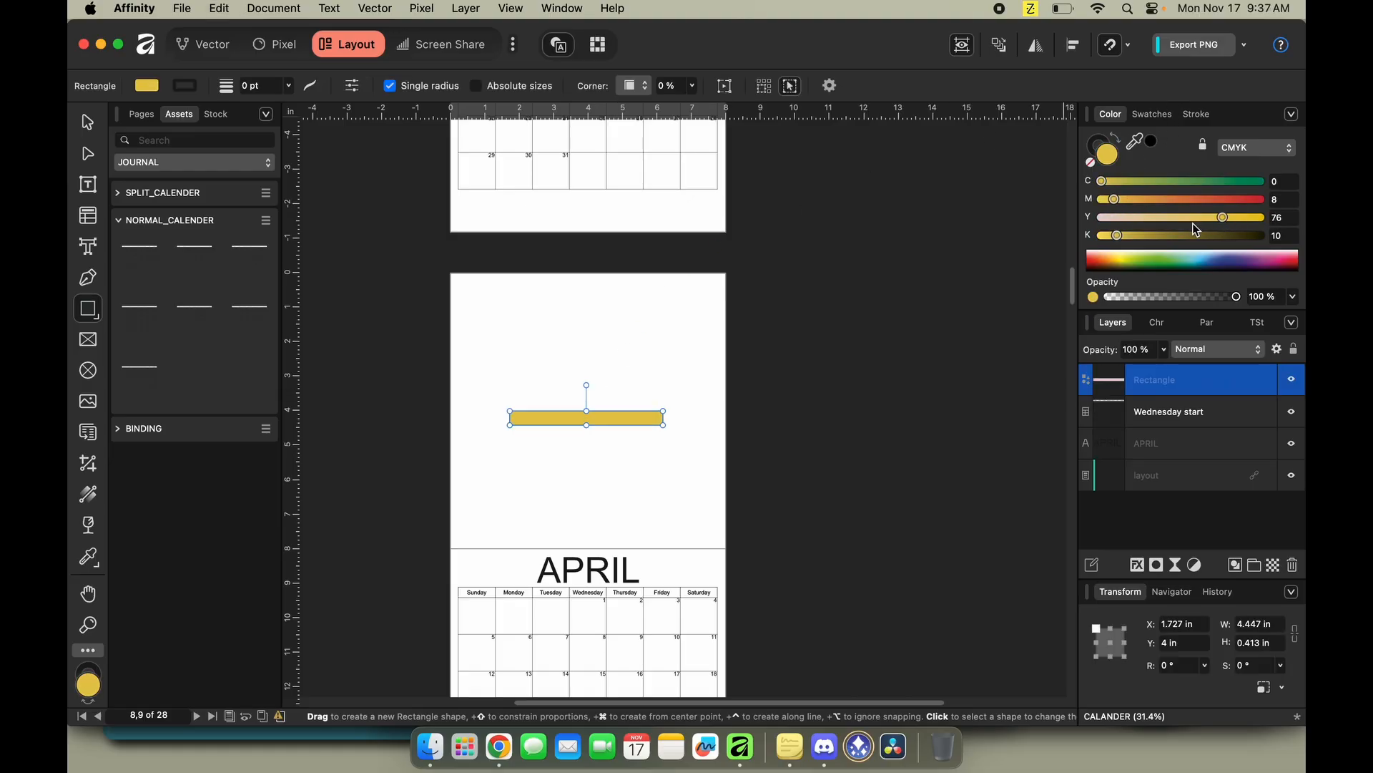
Paste a copy of the pink rectangle in the upper half of spread 10–11 and recolour it sage green with CMYK 27, 10, 37, 10.
scroll(801, 436, "down", 1)
scroll(800, 437, "down", 20)
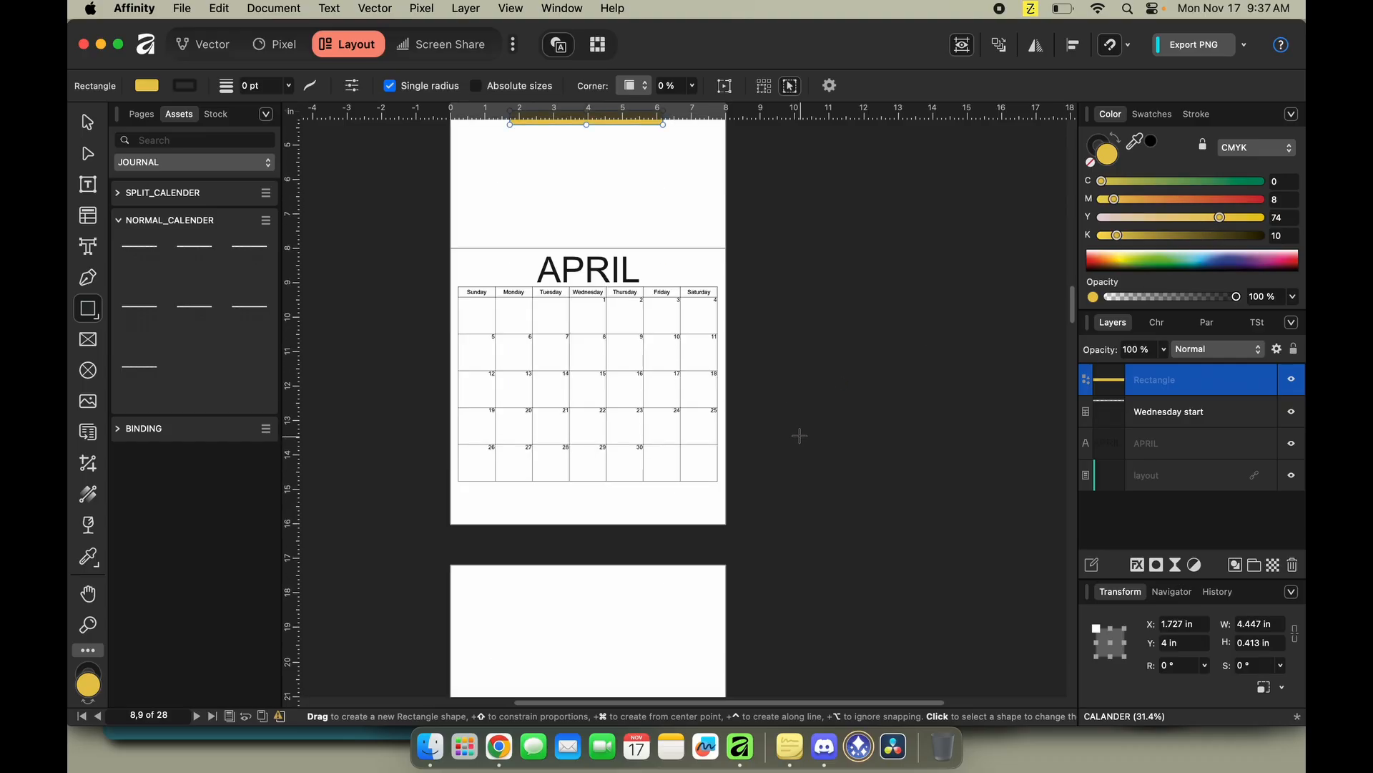
left_click(566, 187)
left_click(1161, 200)
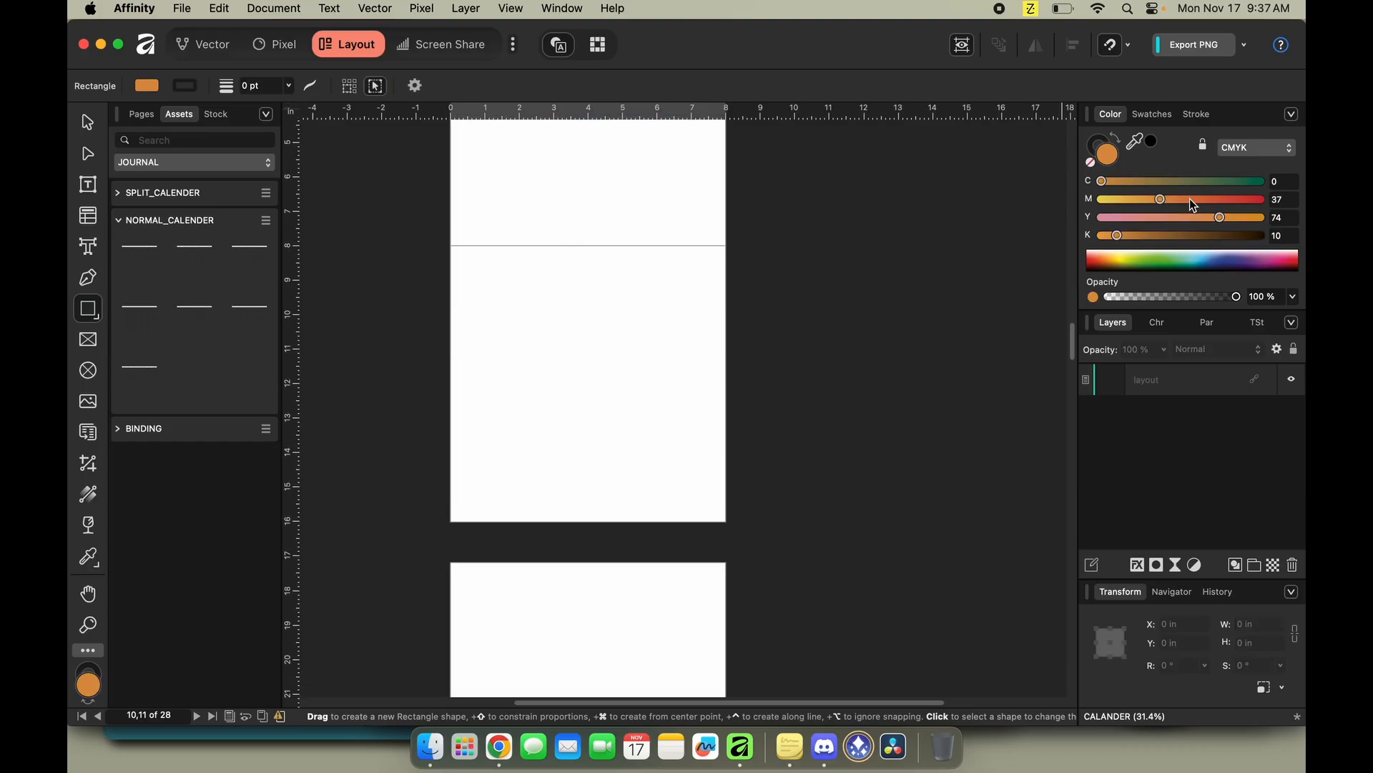
key("super+v")
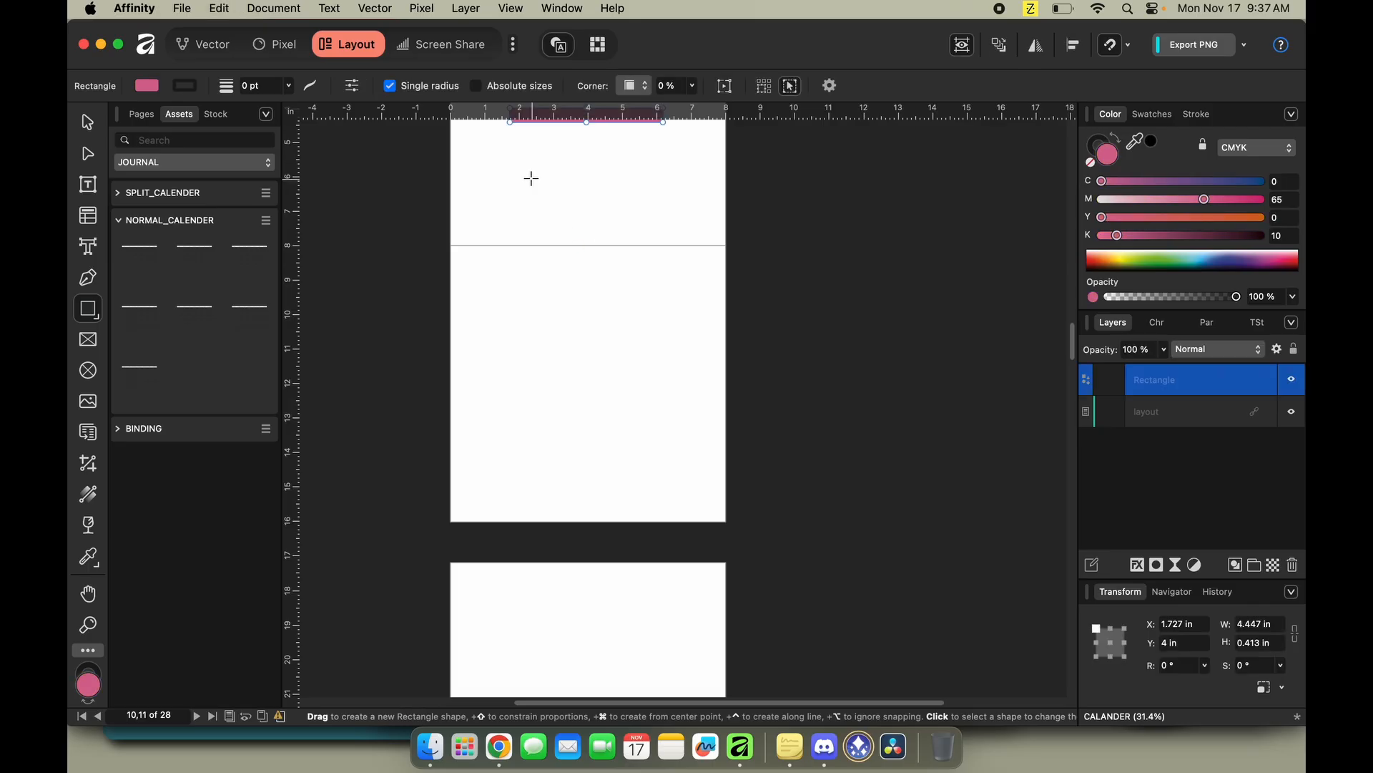
left_click(1182, 218)
left_click(1120, 200)
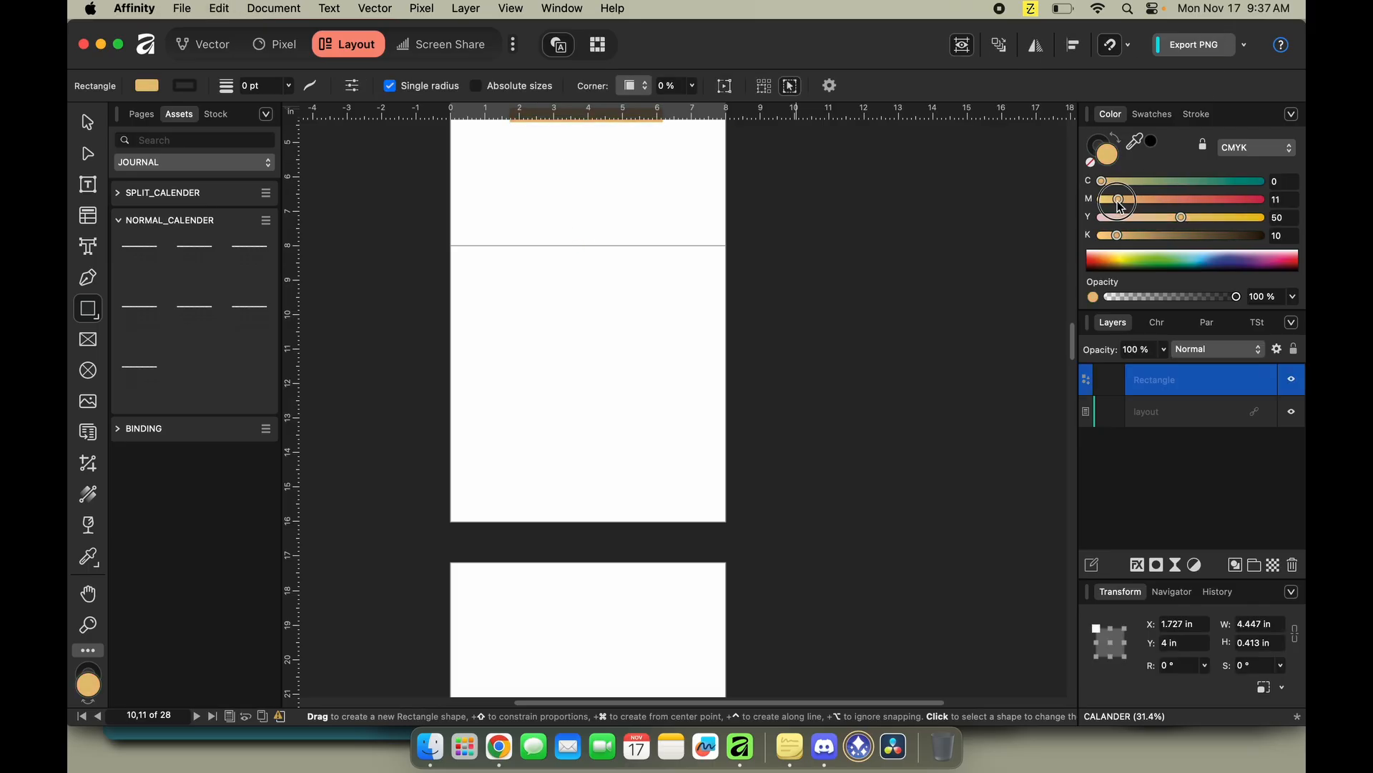
left_click_drag(1120, 205, 1117, 205)
scroll(701, 215, "up", 5)
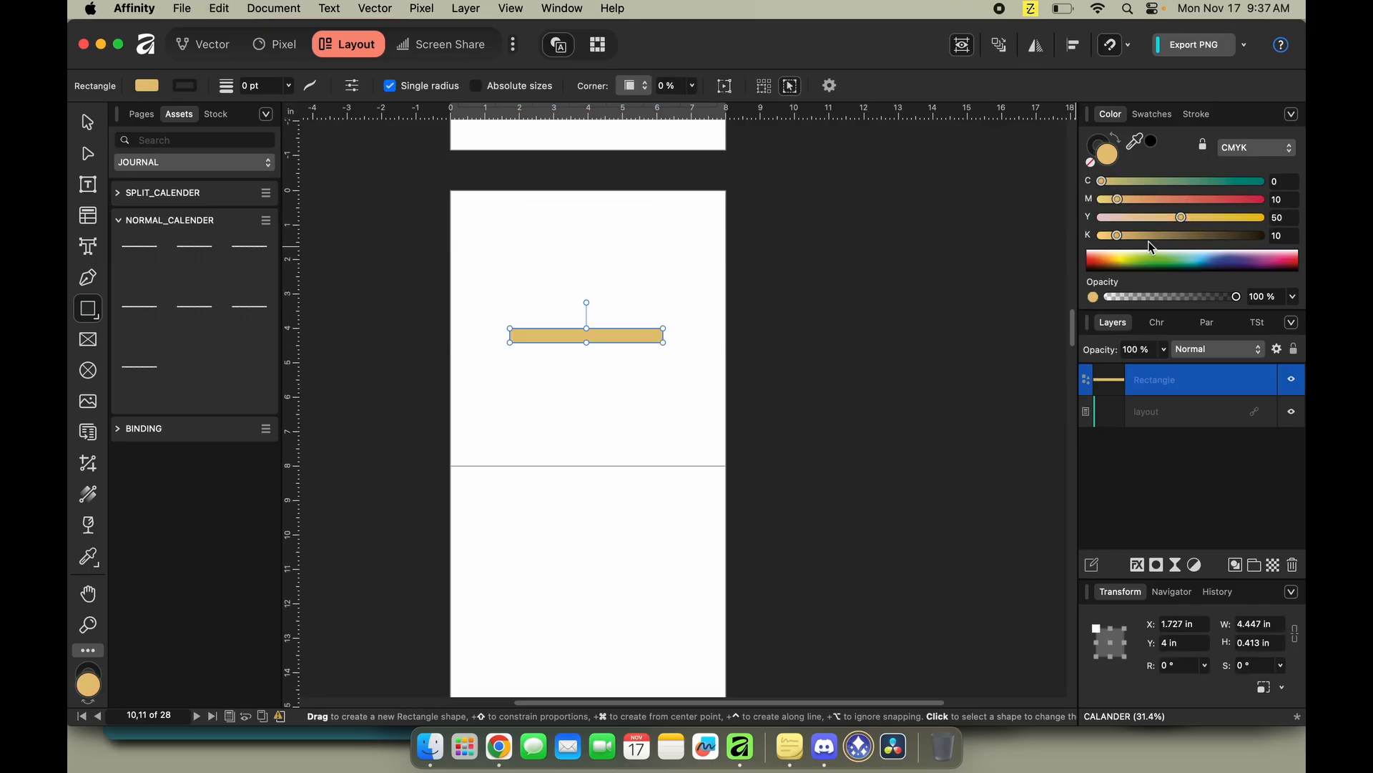
left_click(1143, 181)
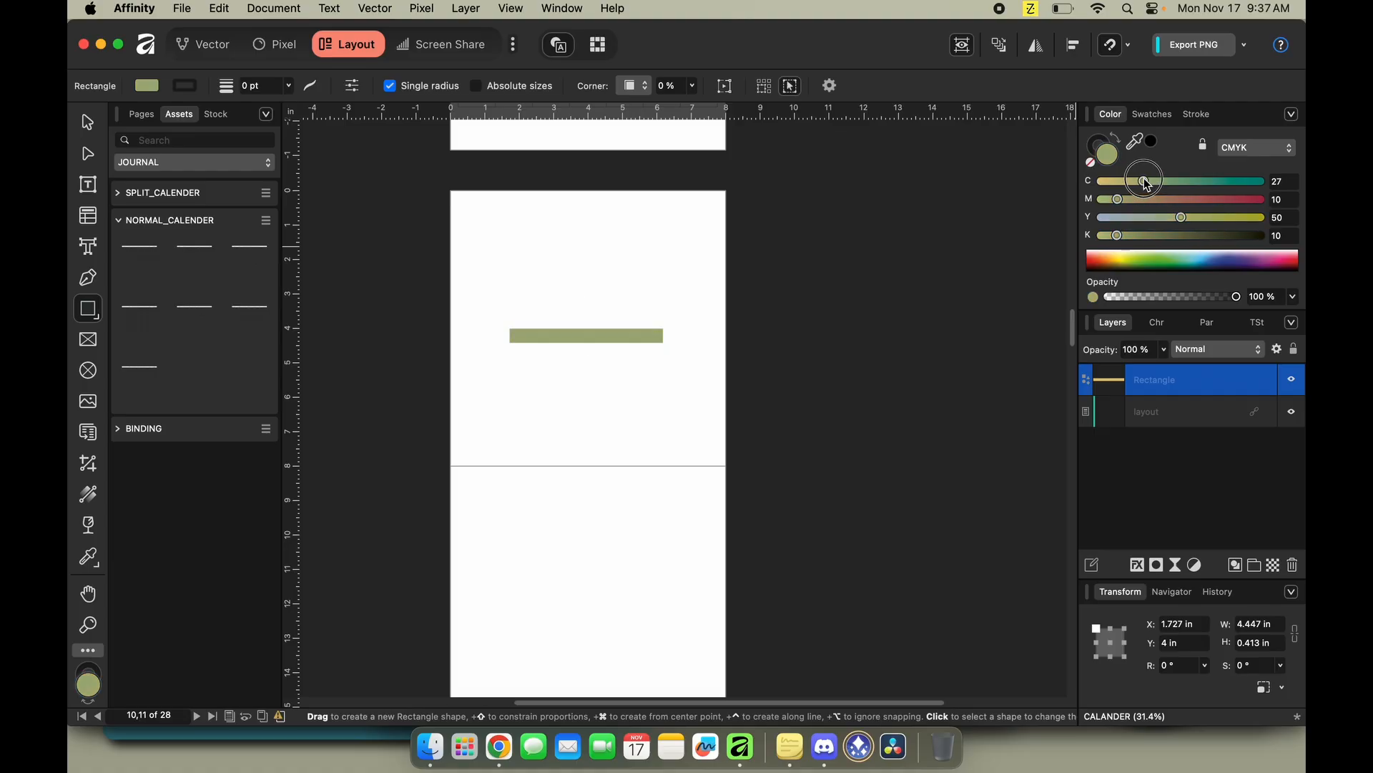
mouse_move(1180, 220)
left_mouse_down()
mouse_move(1146, 218)
mouse_move(1160, 218)
left_mouse_up()
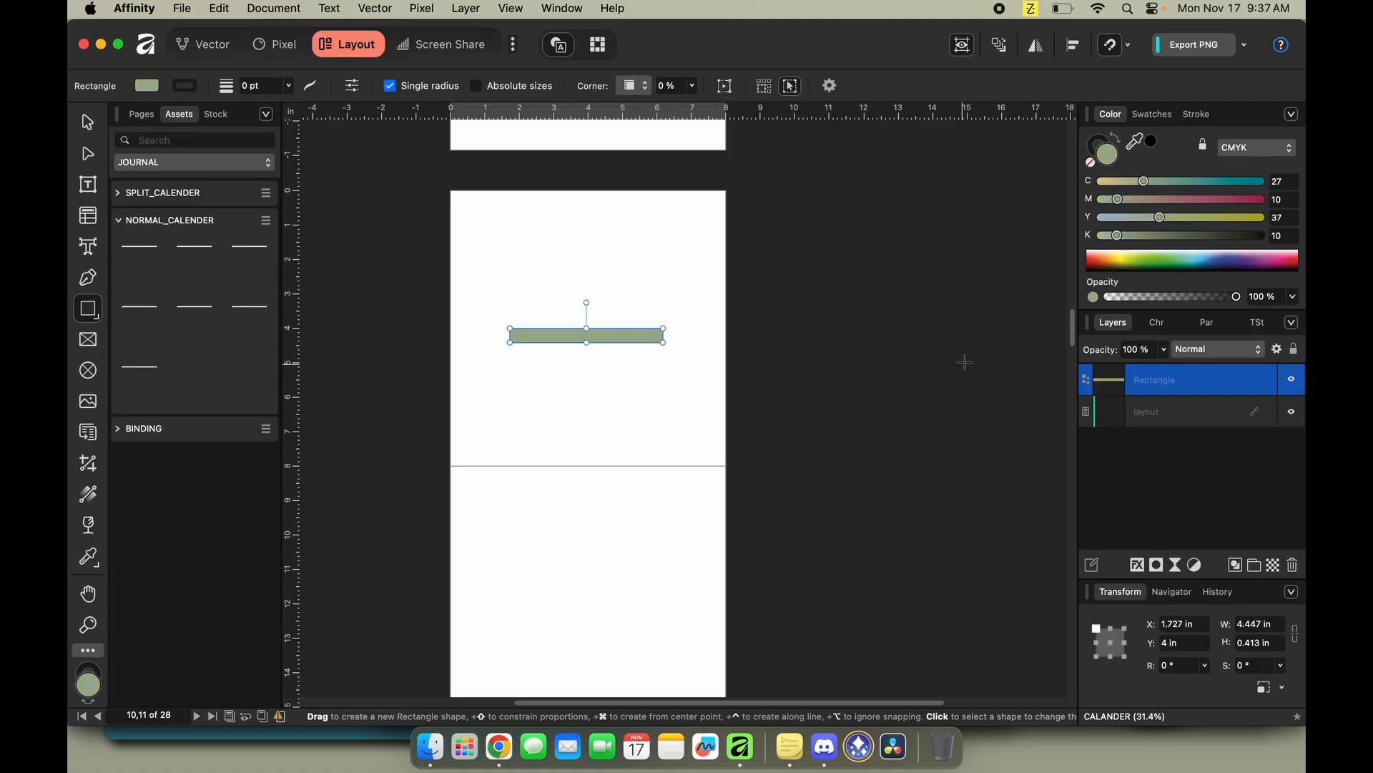
Paste a copy of the pink rectangle in the upper half of spread 12–13 and recolour it light pink with CMYK 0, 25, 0, 10.
scroll(894, 276, "down", 10)
scroll(894, 311, "up", 5)
scroll(901, 302, "up", 8)
scroll(894, 301, "down", 10)
scroll(727, 301, "up", 2)
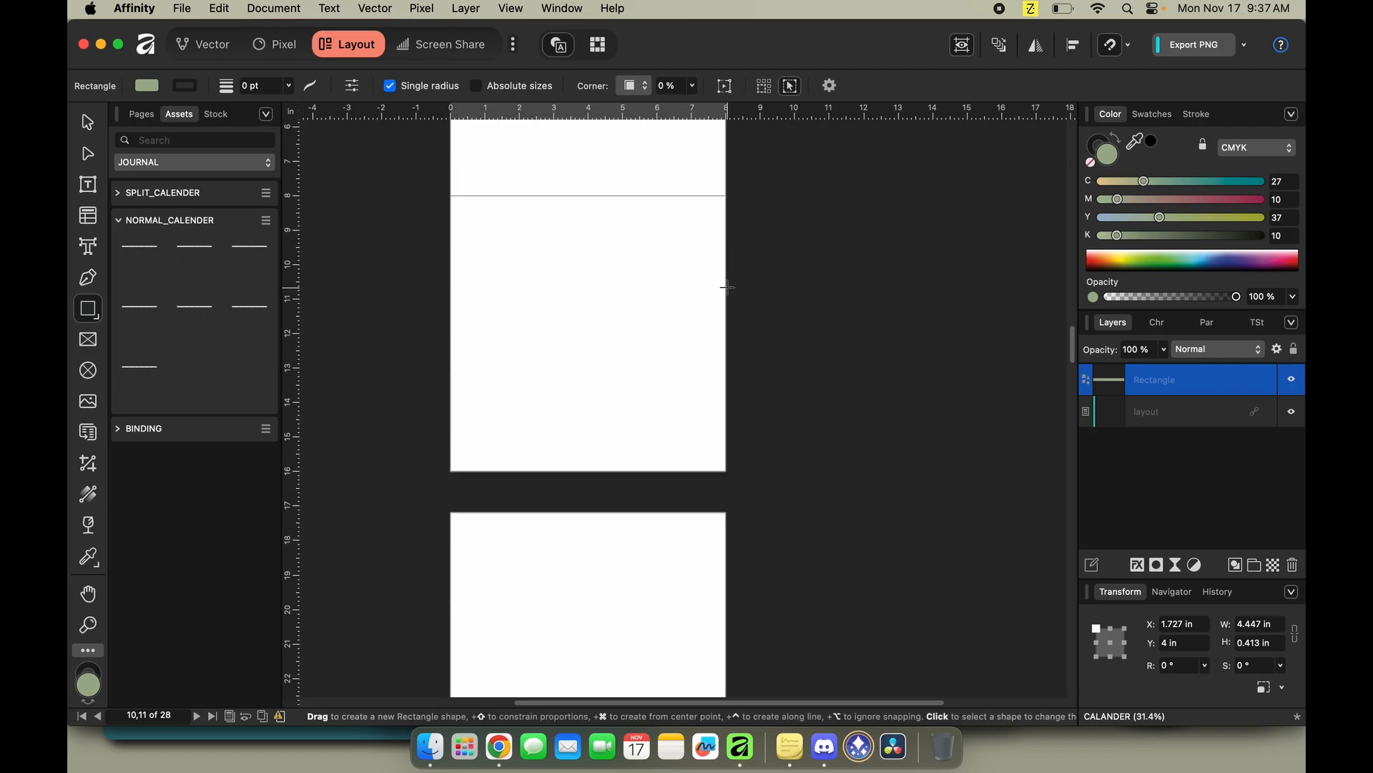
scroll(728, 286, "down", 3)
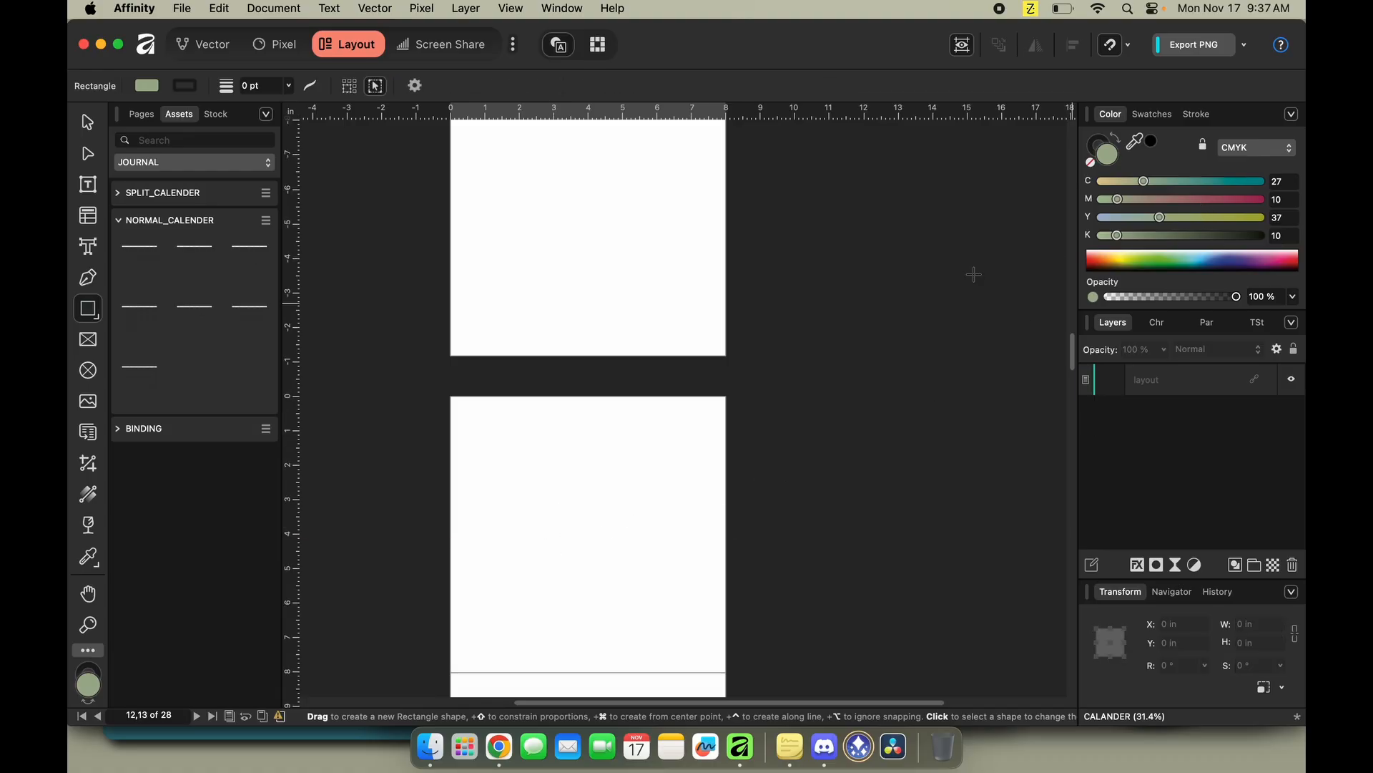
scroll(586, 325, "down", 1)
scroll(586, 325, "up", 2)
scroll(586, 327, "down", 1)
scroll(601, 422, "down", 12)
scroll(602, 345, "up", 3)
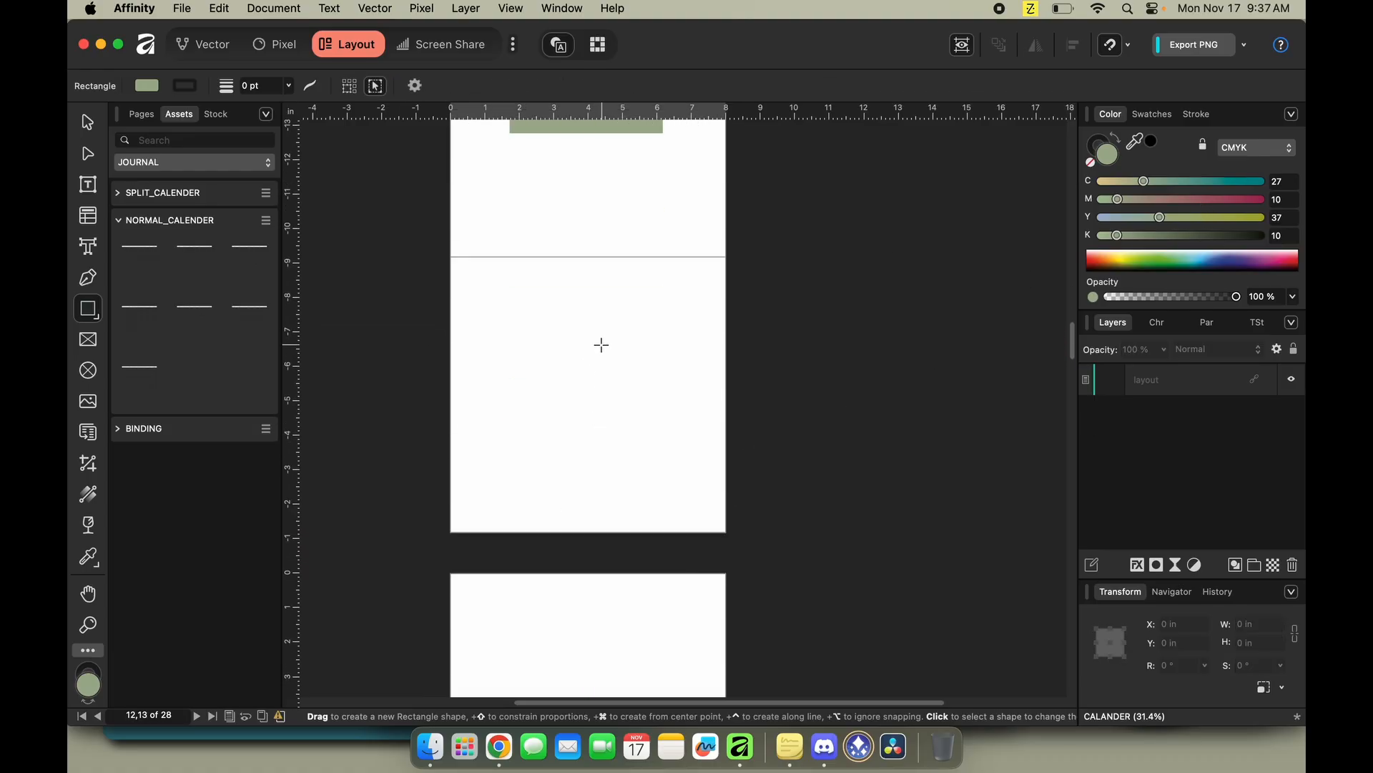
scroll(602, 345, "down", 4)
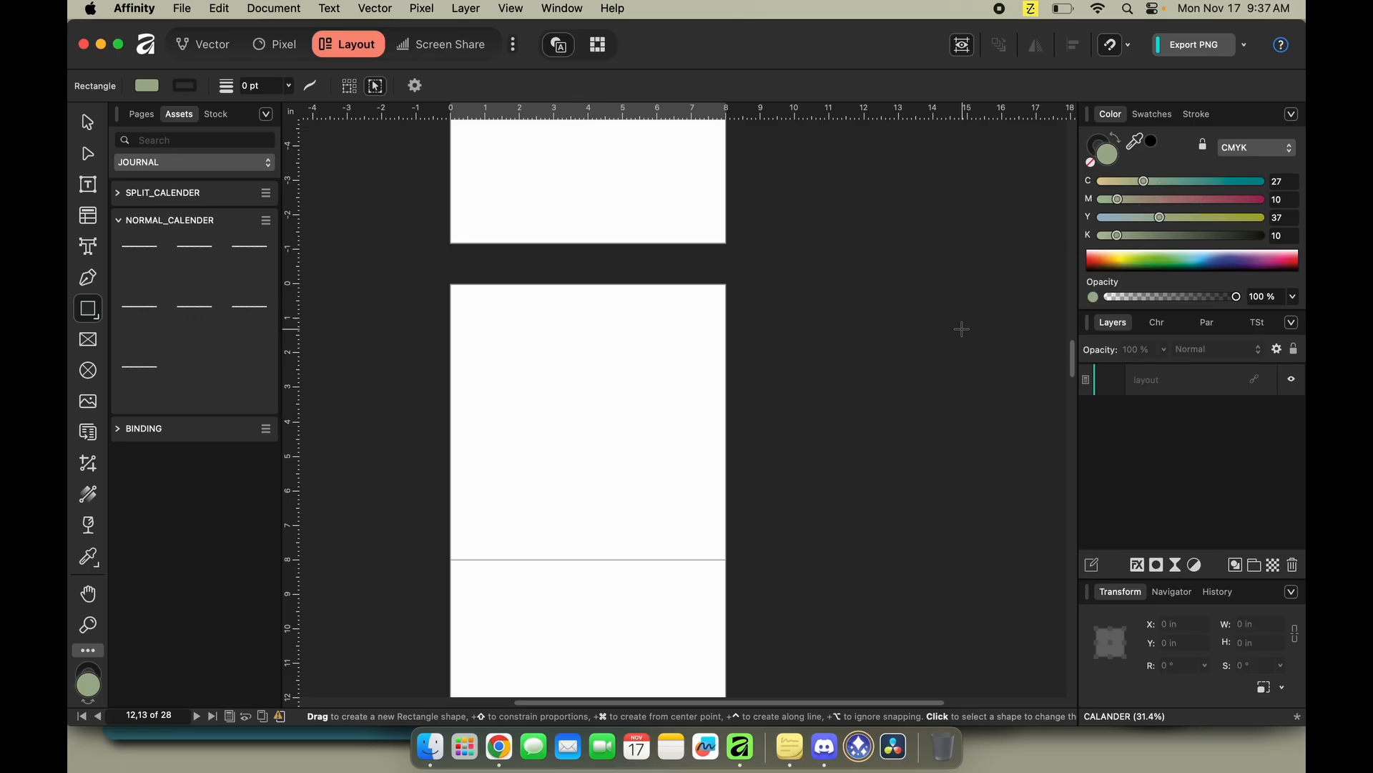
key("super+v")
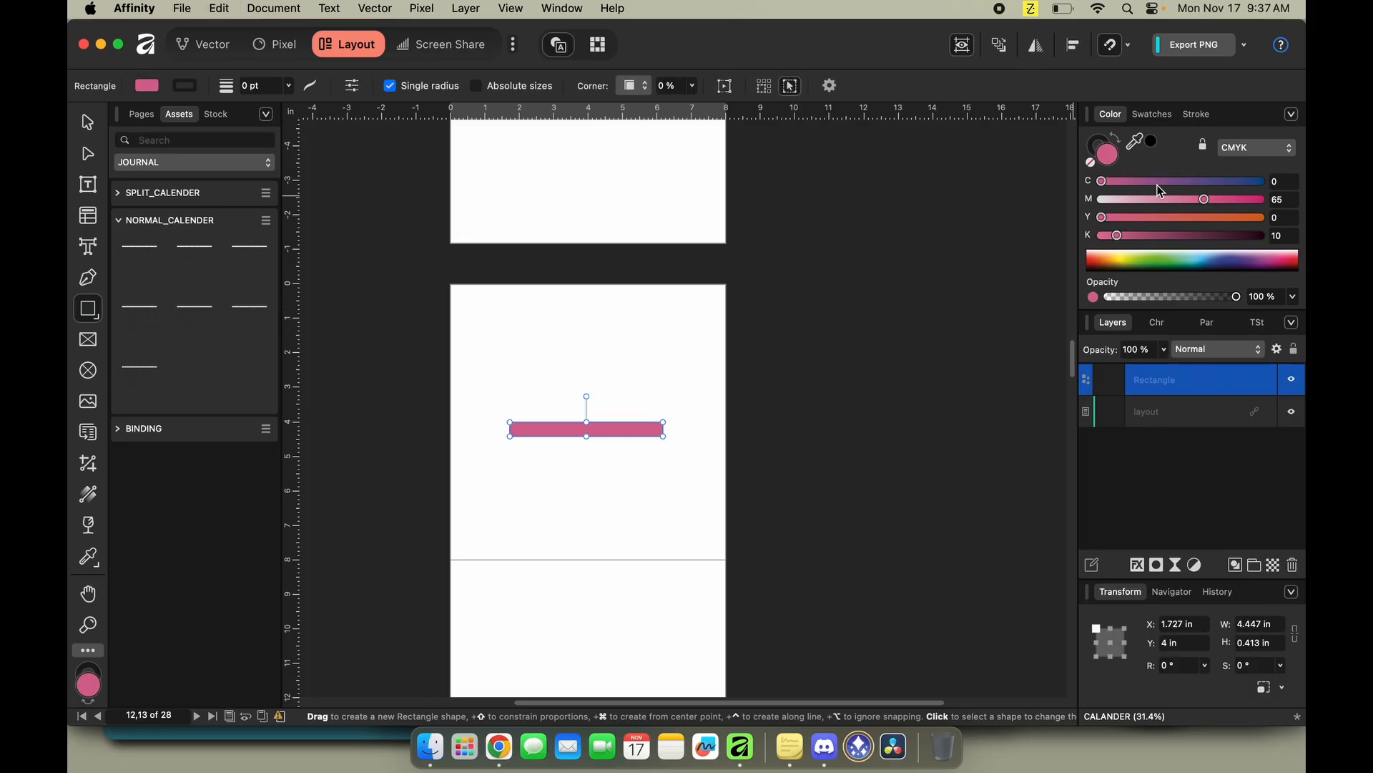
left_click(1142, 198)
scroll(808, 441, "down", 1)
scroll(808, 441, "up", 4)
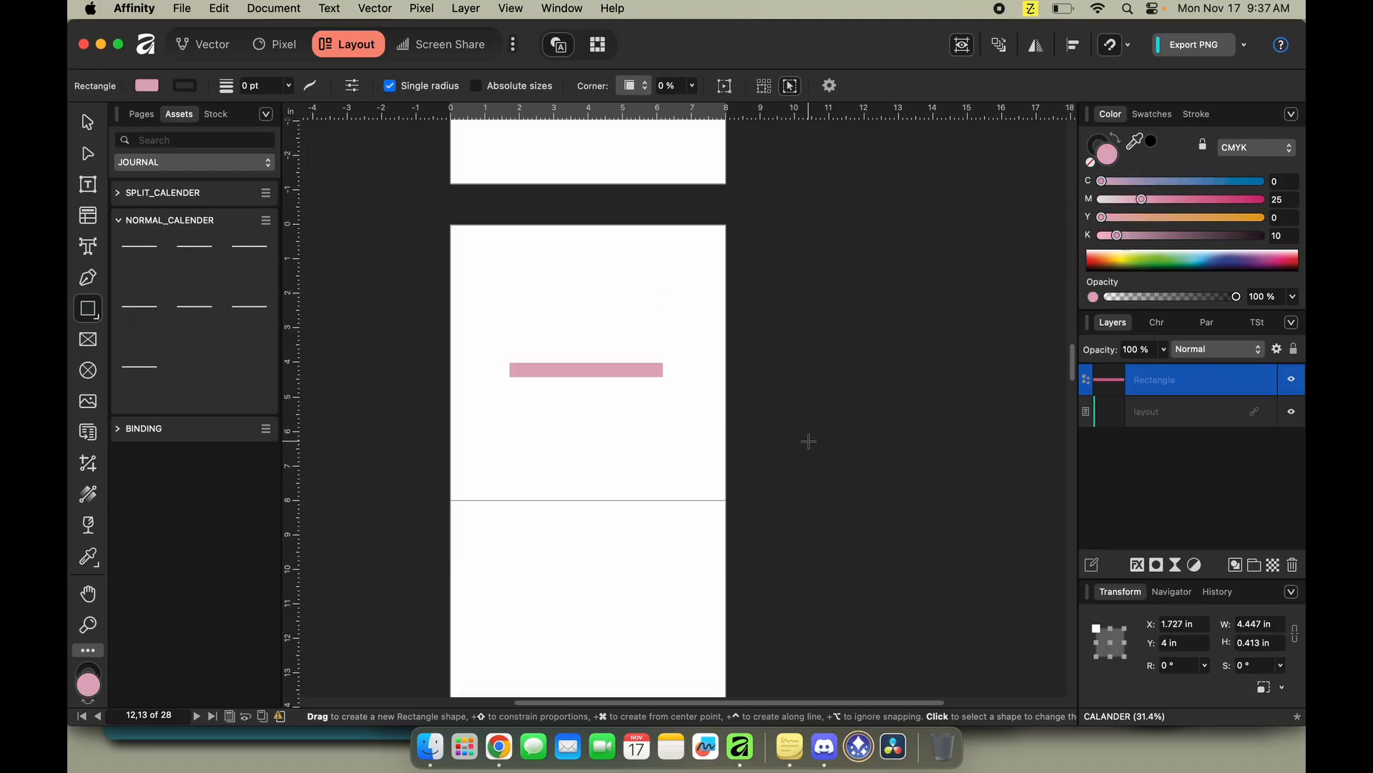
Paste a copy of the pink rectangle in the upper half of spread 14–15 and recolour it grey with CMYK 23, 16, 17, 10.
scroll(807, 436, "down", 2)
key("BackSpace")
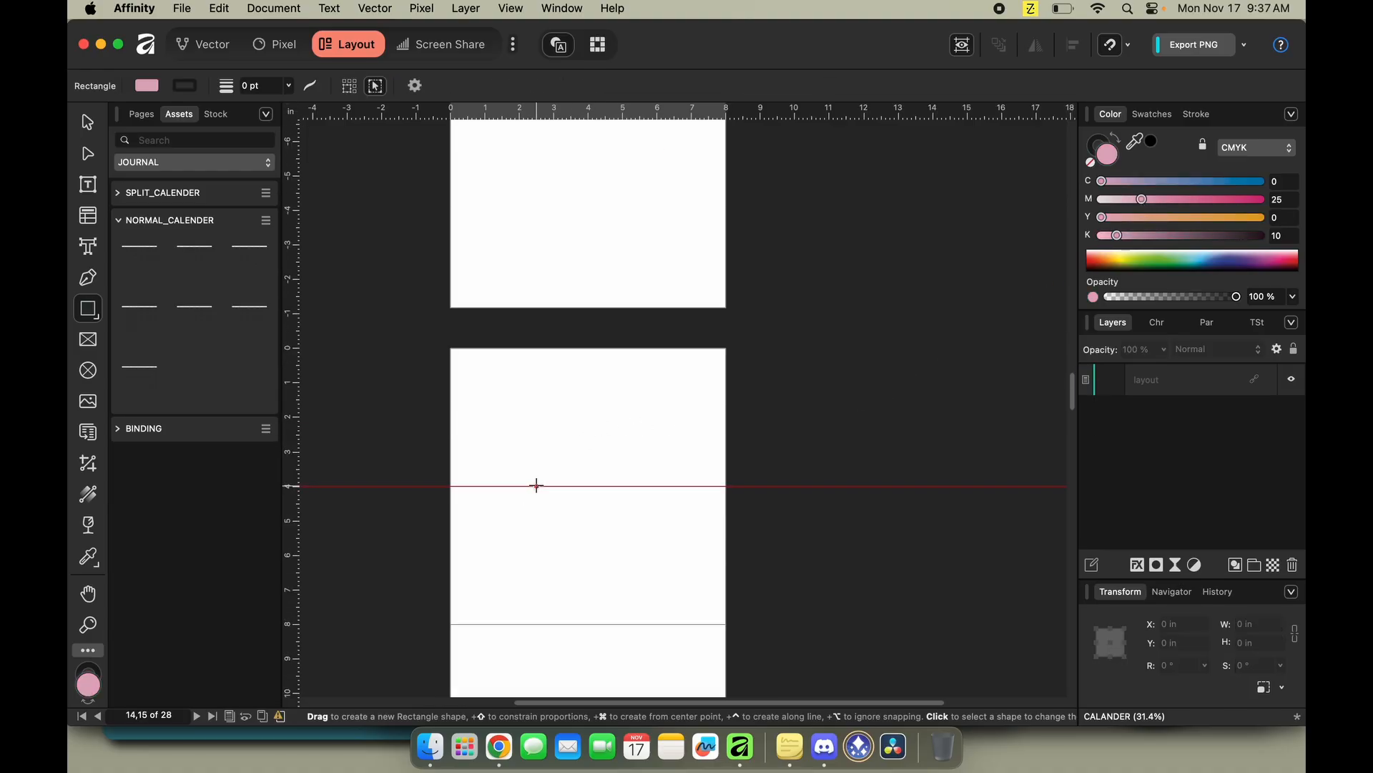
key("super+v")
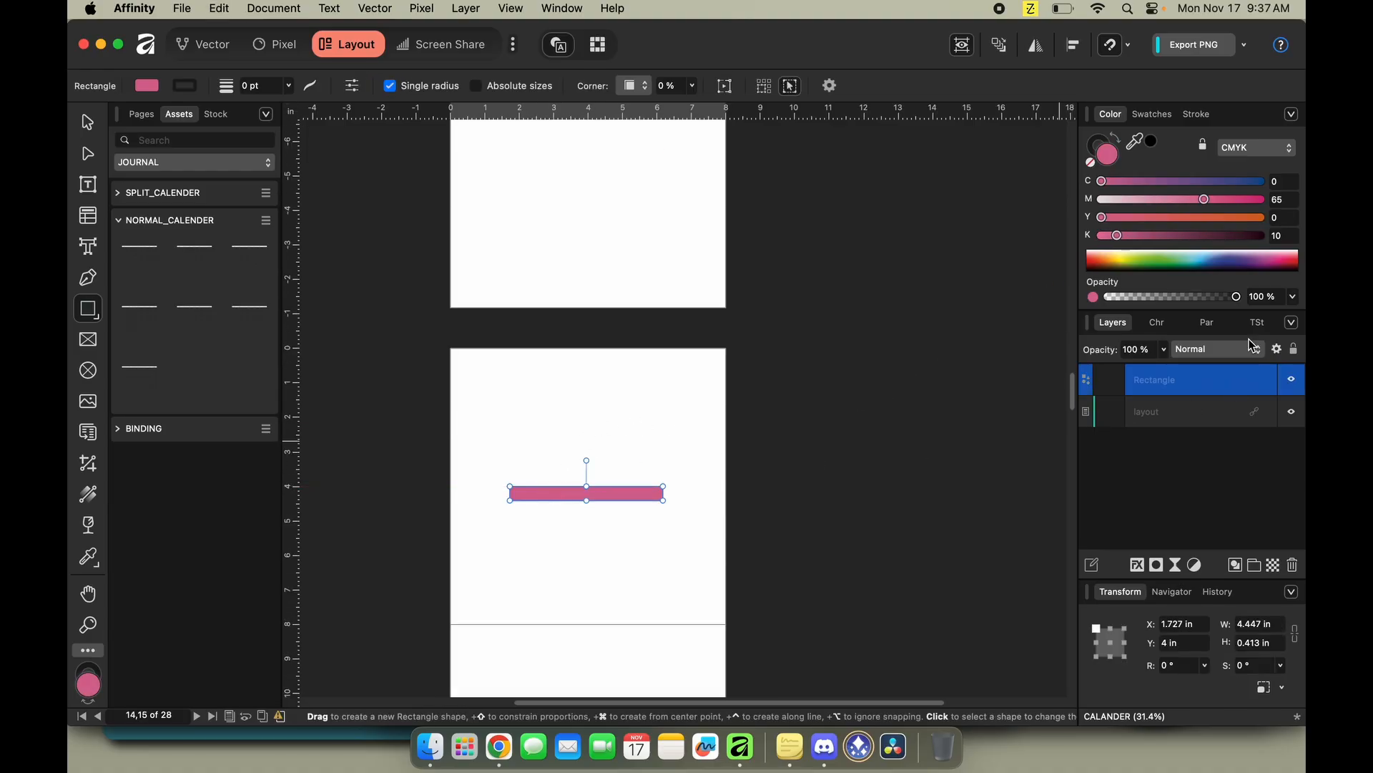
left_click(1126, 200)
left_click(1138, 180)
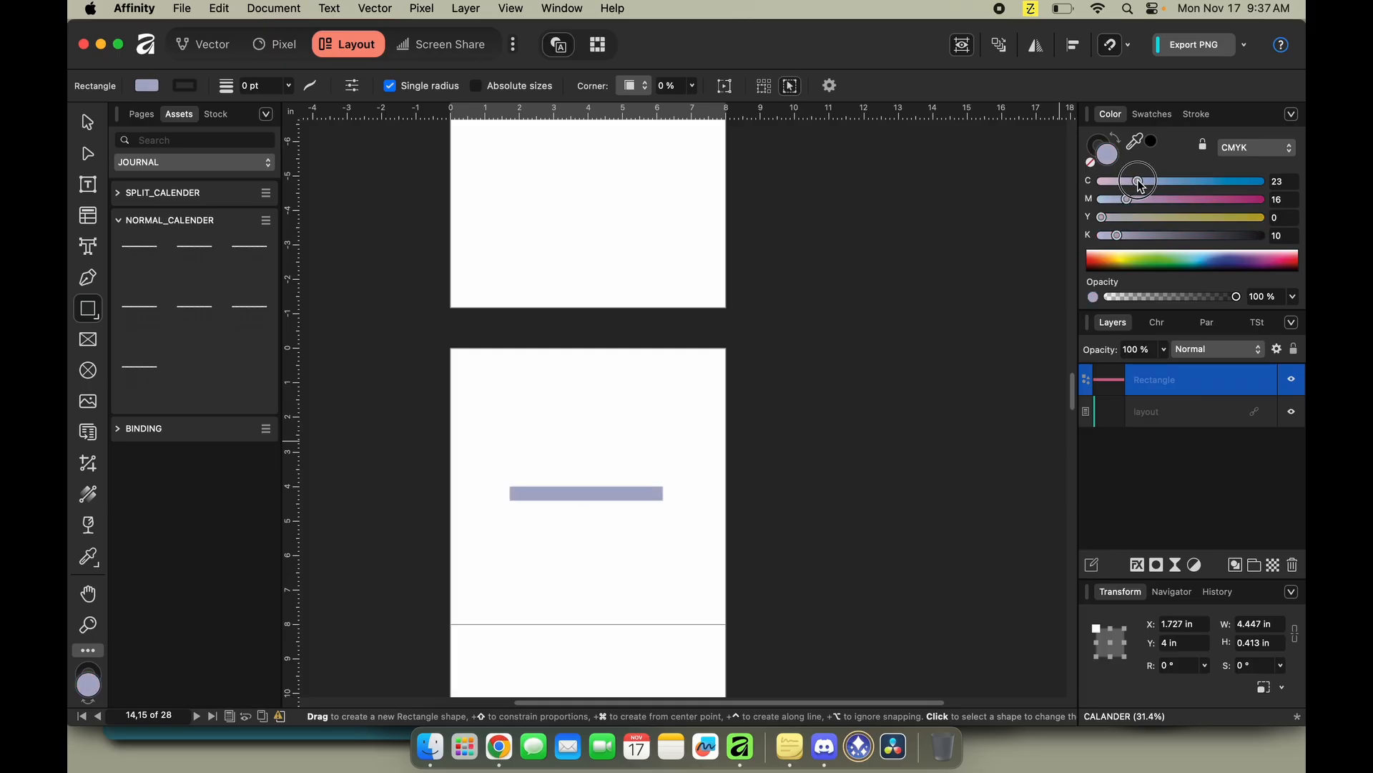
left_click(1144, 217)
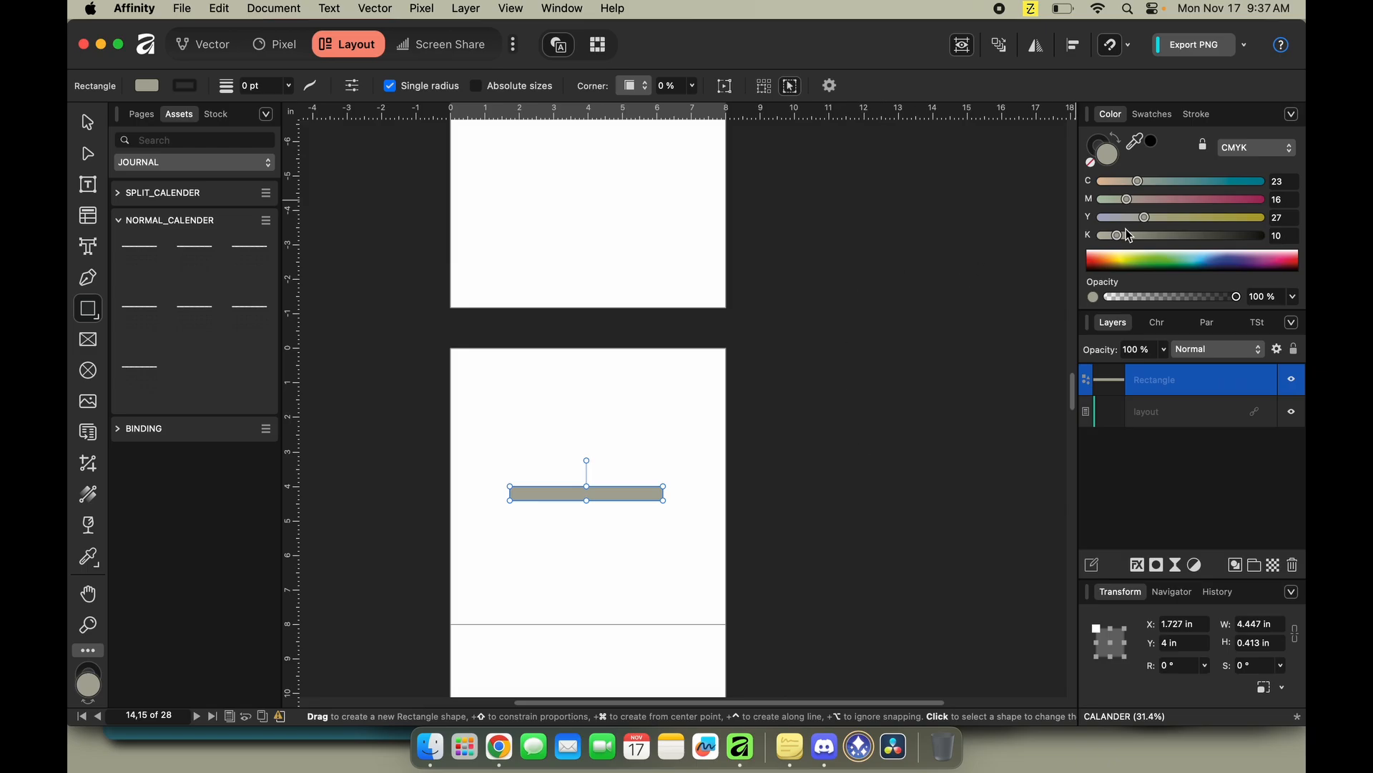
left_click_drag(1136, 219, 1129, 218)
Paste a copy of the pink rectangle in the upper half of spread 16–17 and recolour it rose with CMYK 0, 65, 25, 10.
scroll(819, 430, "down", 5)
scroll(821, 427, "down", 5)
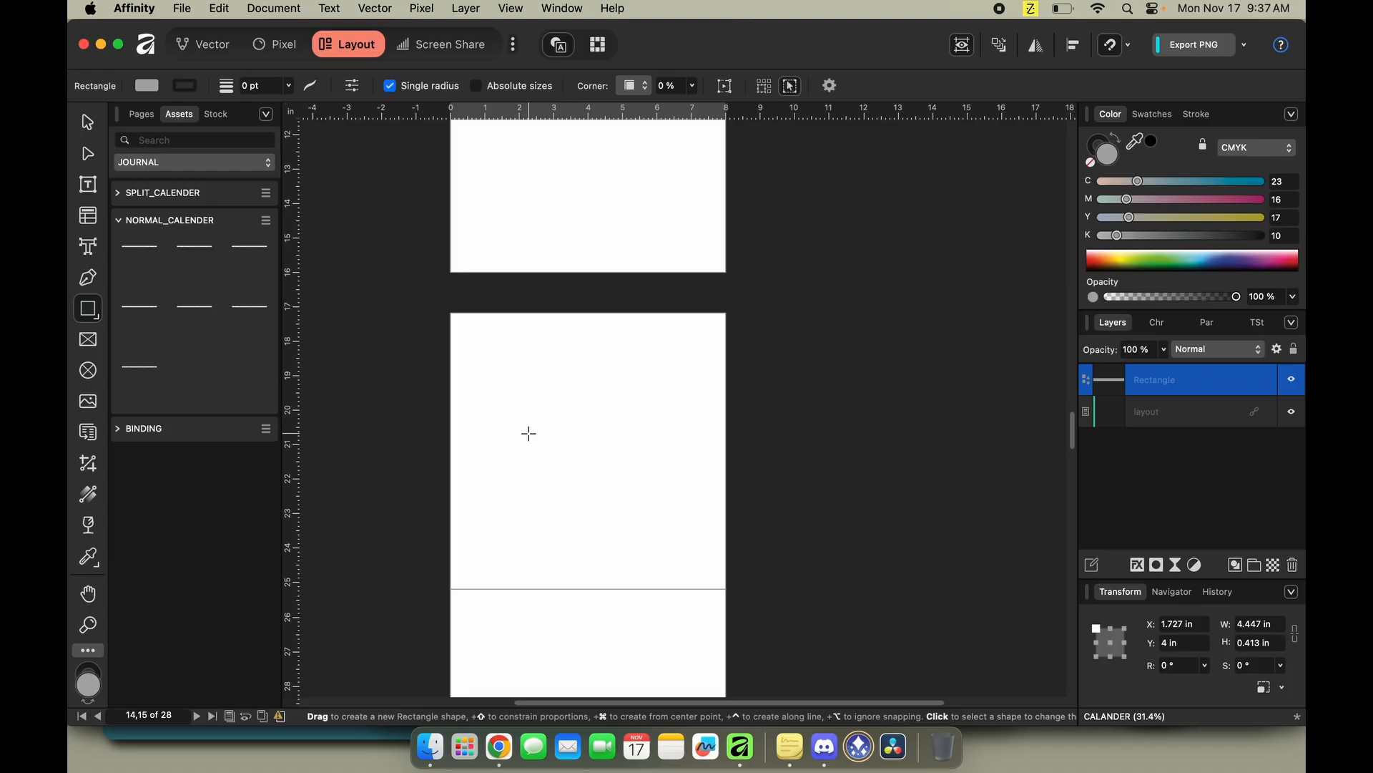
scroll(547, 458, "down", 5)
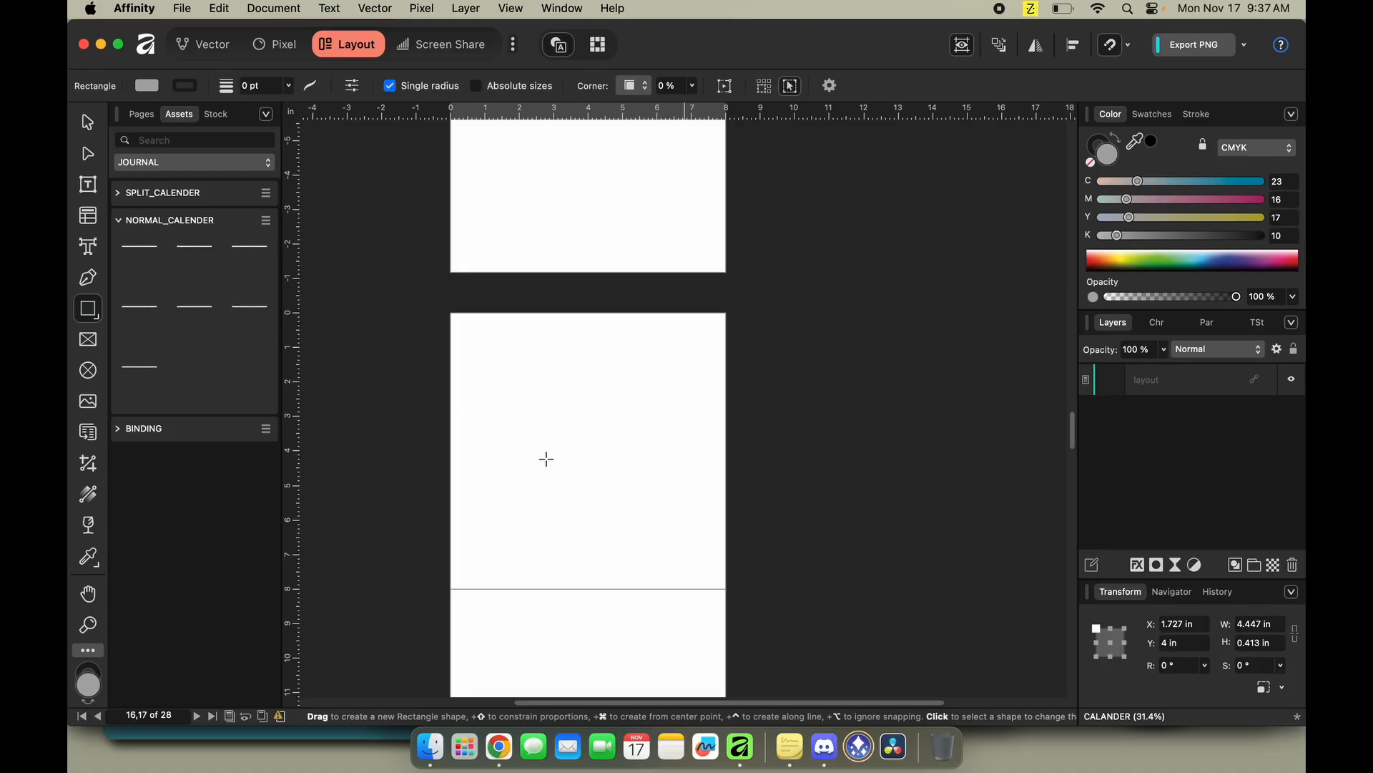
key("super+v")
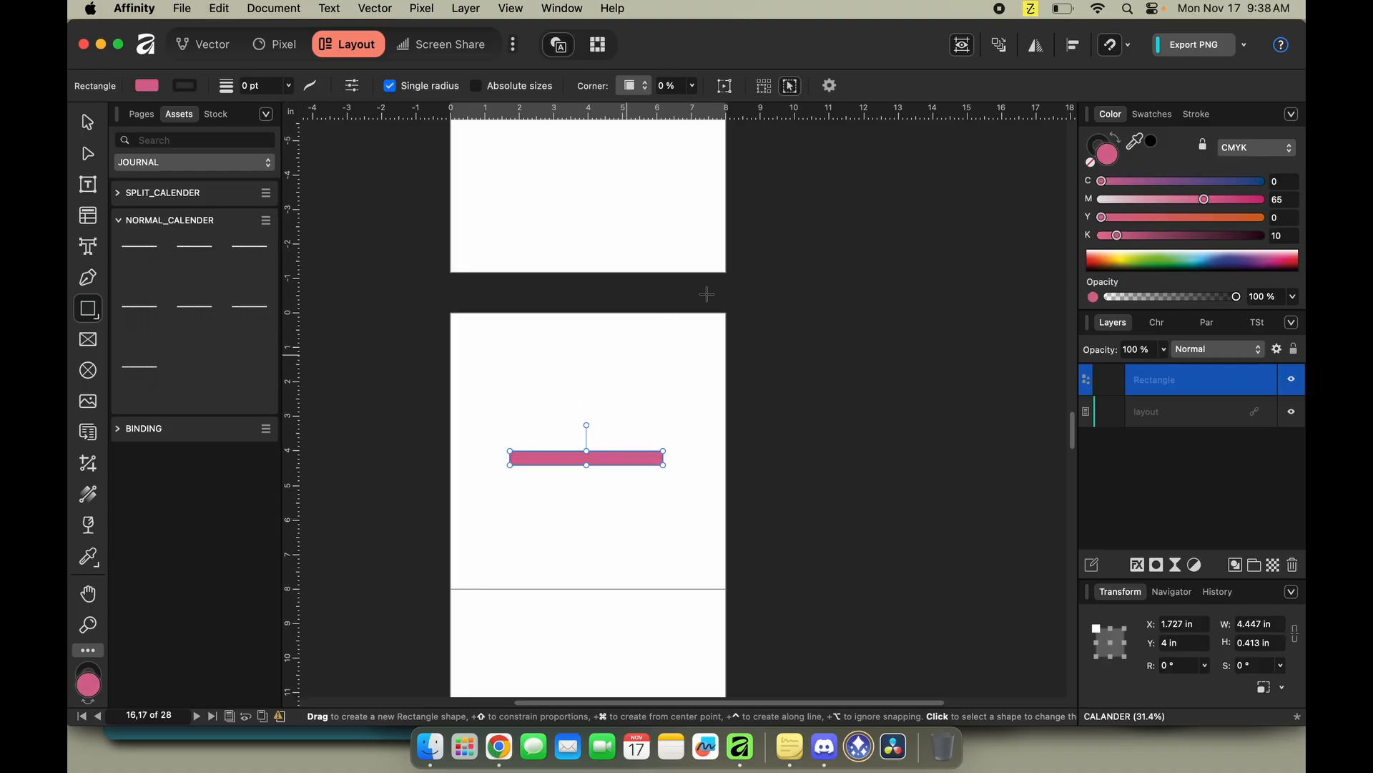
scroll(723, 254, "up", 5)
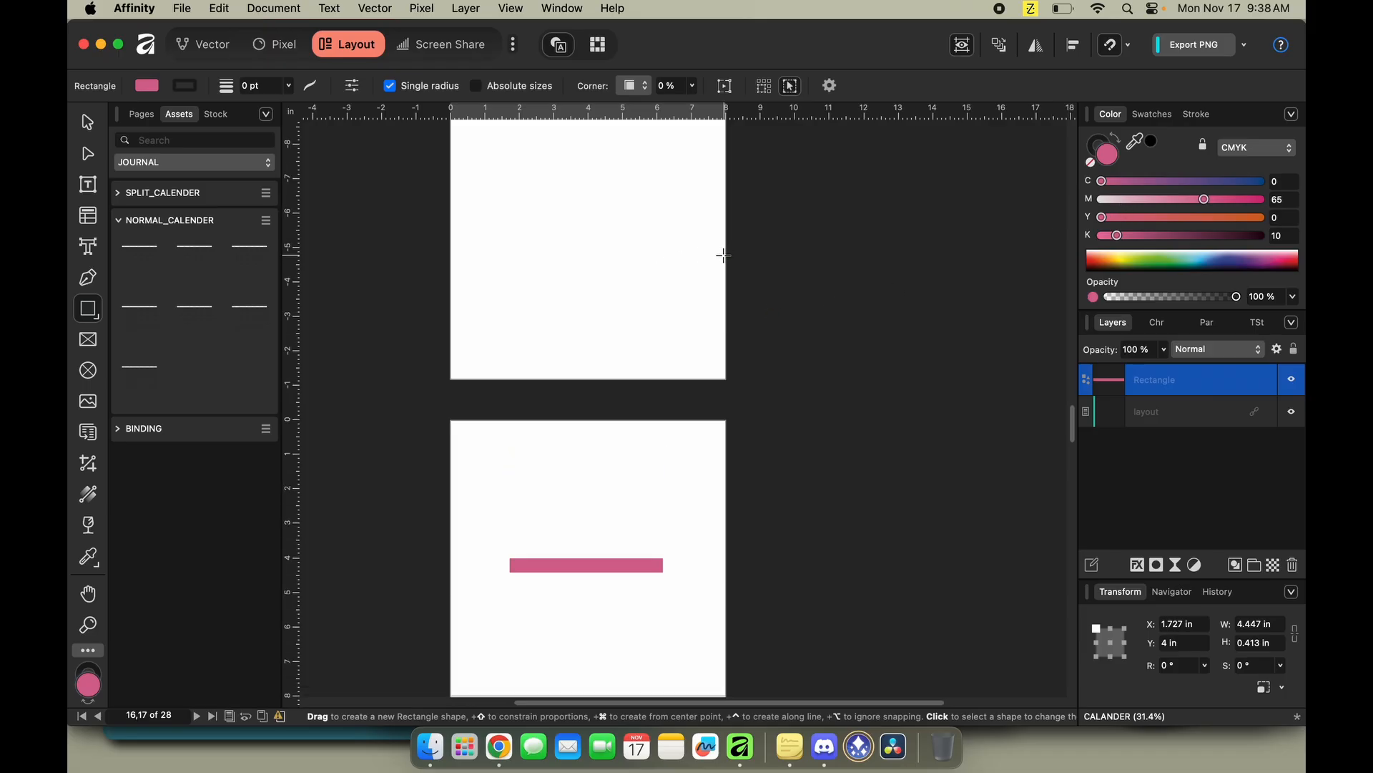
scroll(724, 255, "up", 10)
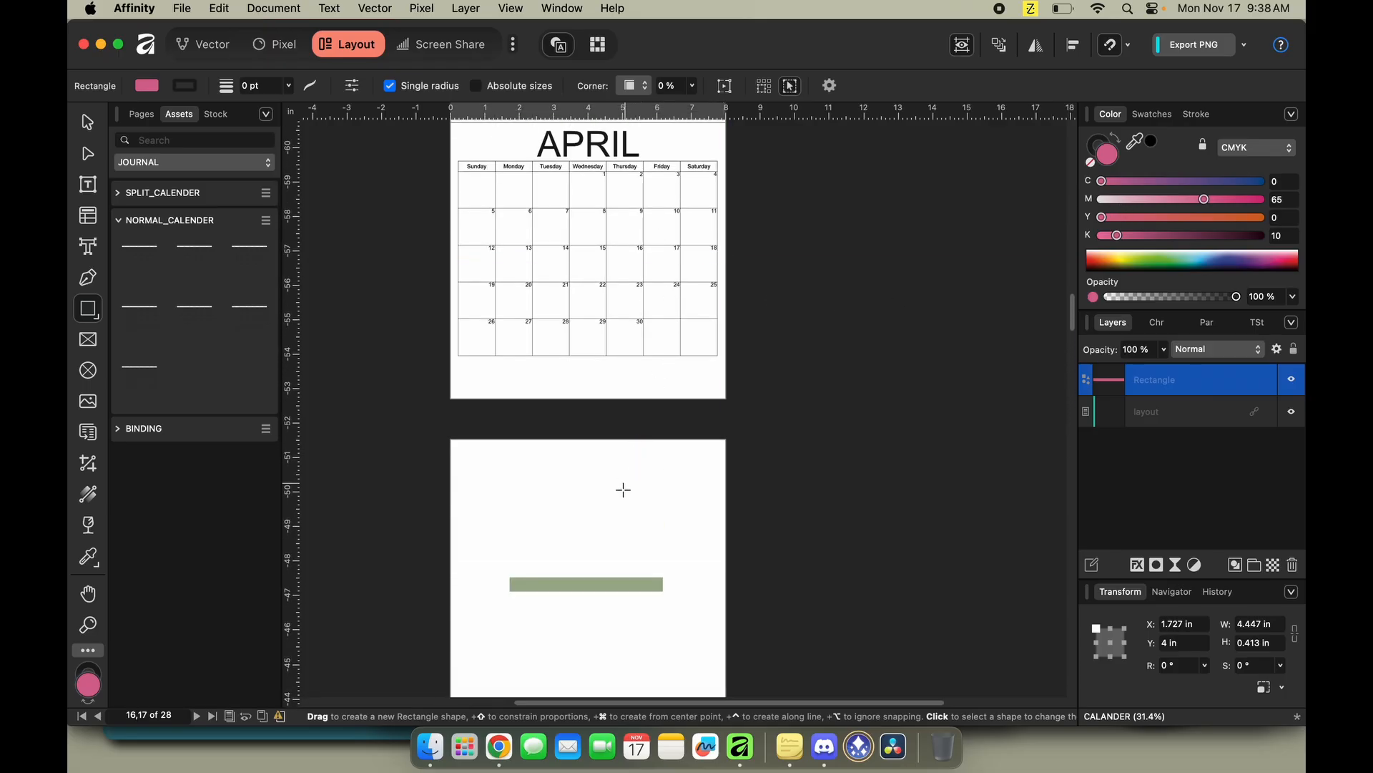
scroll(620, 500, "down", 6)
scroll(619, 500, "down", 10)
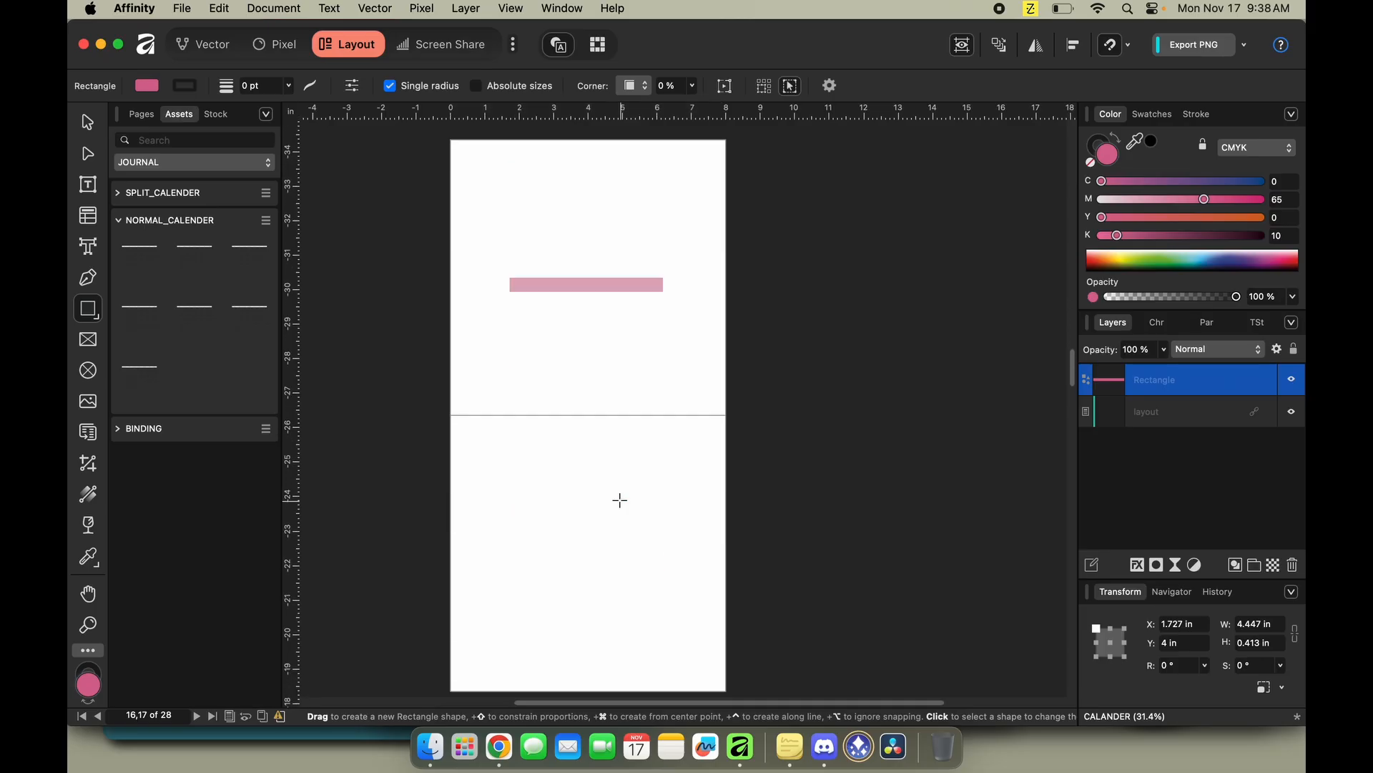
scroll(619, 500, "down", 10)
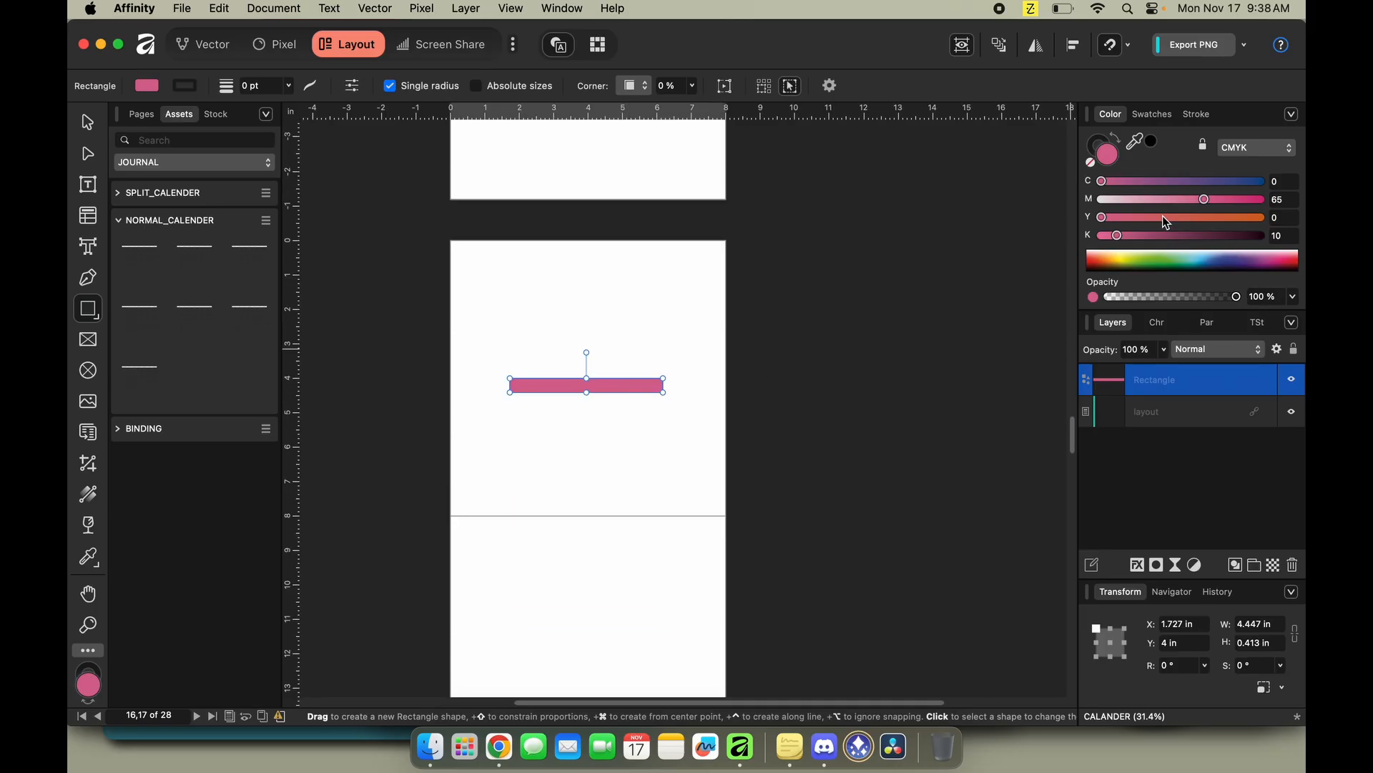
left_click(1142, 217)
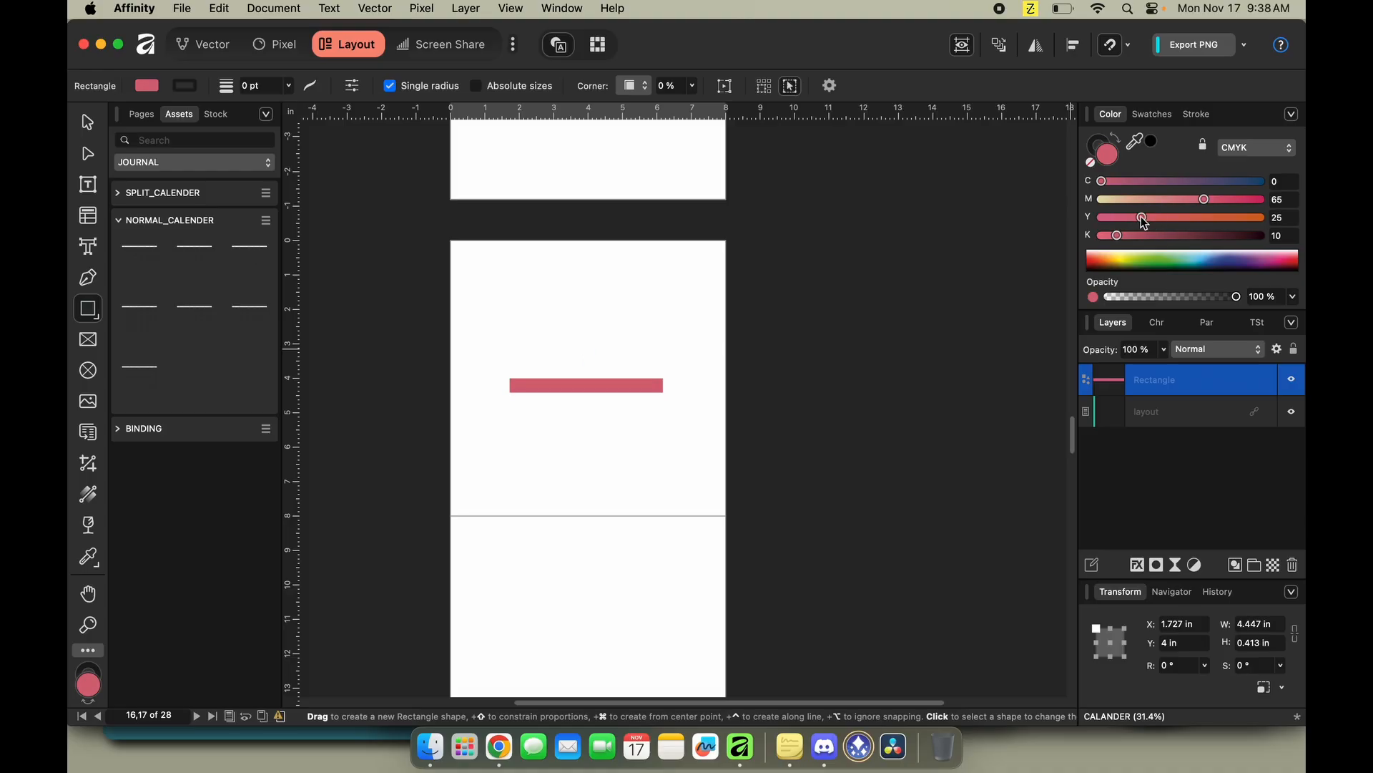
Paste a copy of the pink rectangle in the upper half of spread 18–19 and recolour it purple with CMYK 54, 65, 0, 10.
scroll(883, 384, "down", 12)
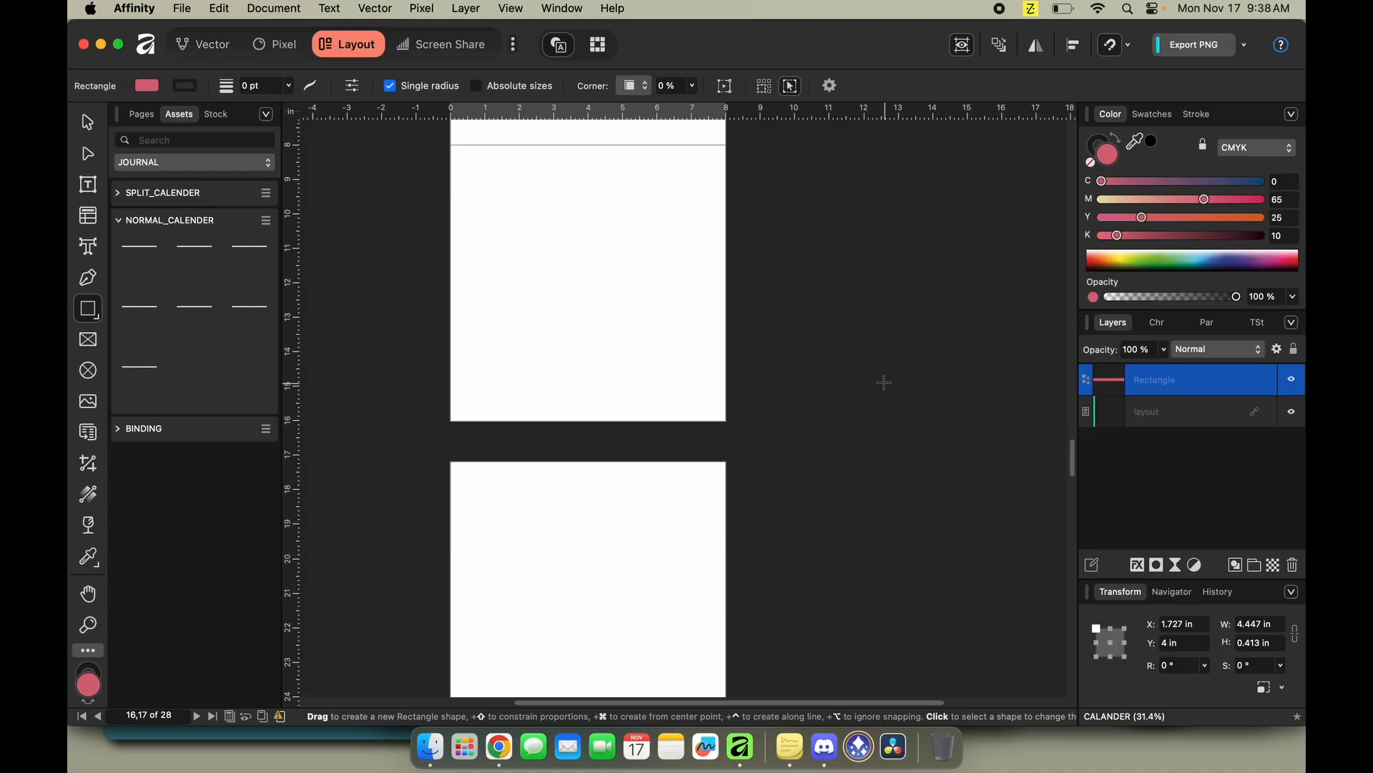
left_click(612, 347)
left_click(1163, 199)
left_click(1175, 181)
key("super+v")
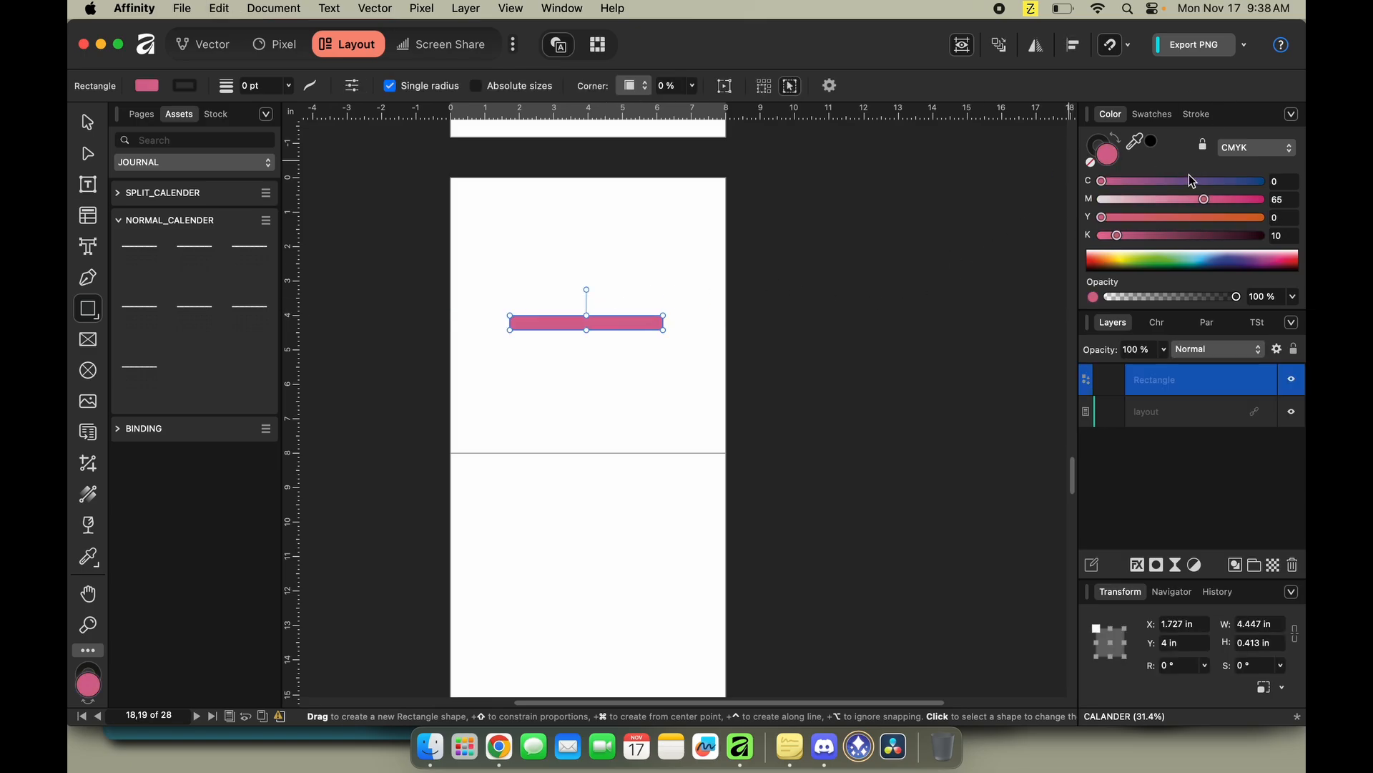
left_click(1190, 181)
Paste a copy of the pink rectangle in the upper half of spread 20–21 and recolour it coral with CMYK 0, 56, 39, 10.
scroll(676, 517, "down", 8)
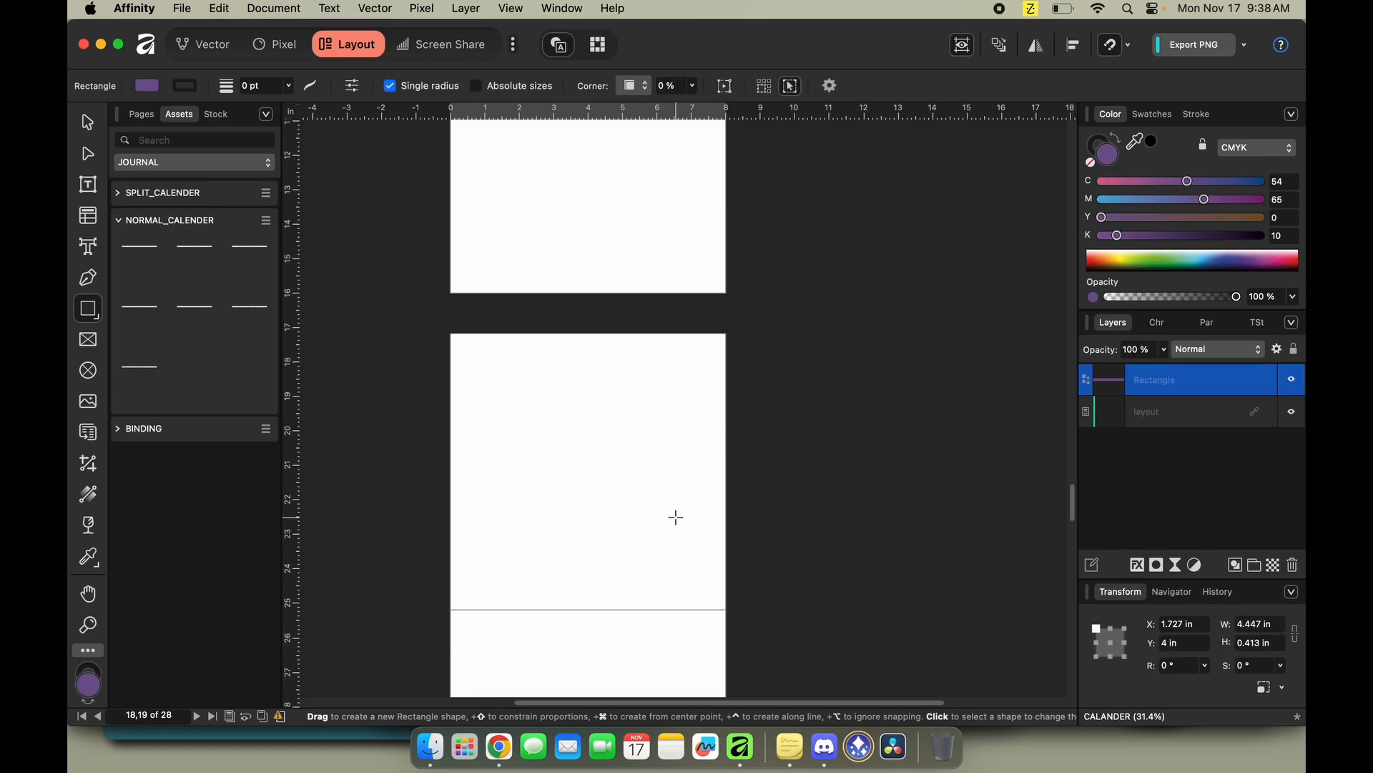
scroll(676, 517, "down", 3)
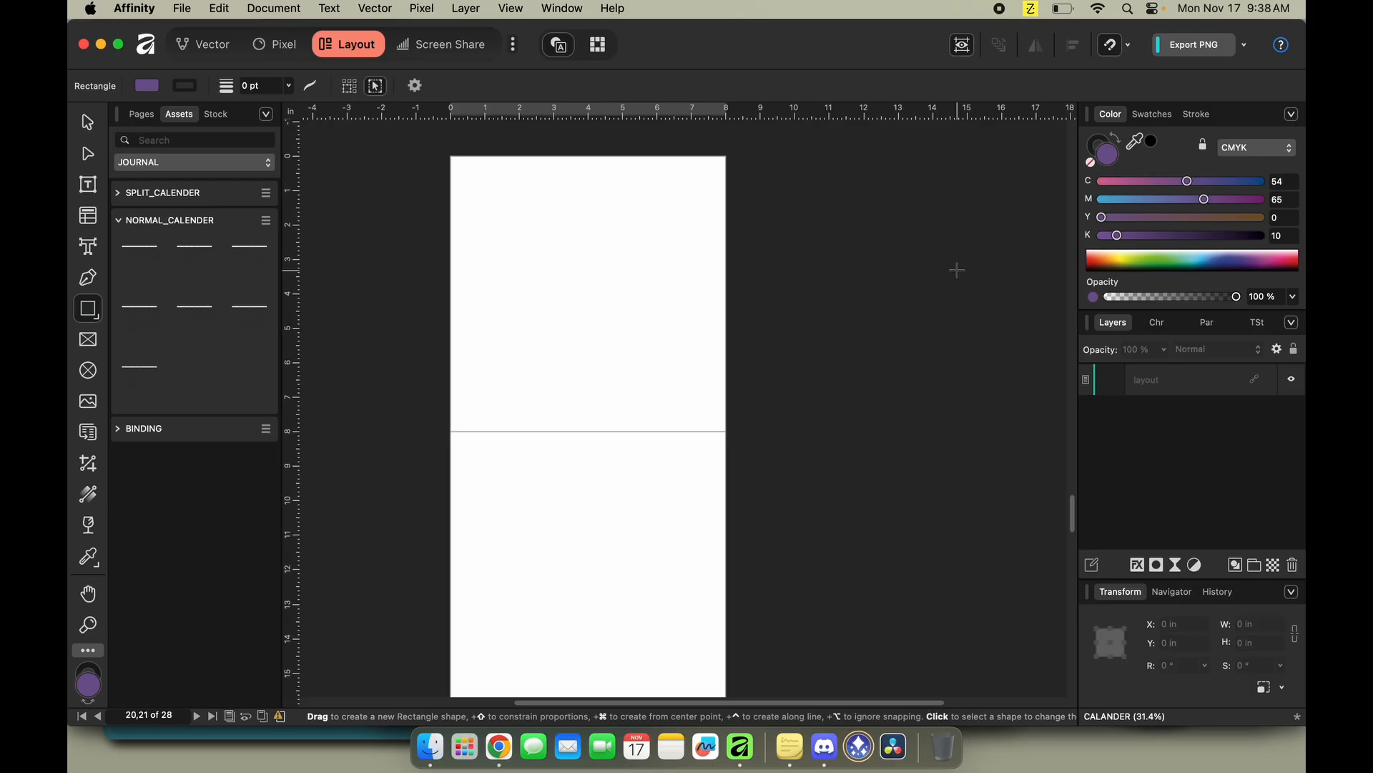
key("super+v")
left_click(1164, 218)
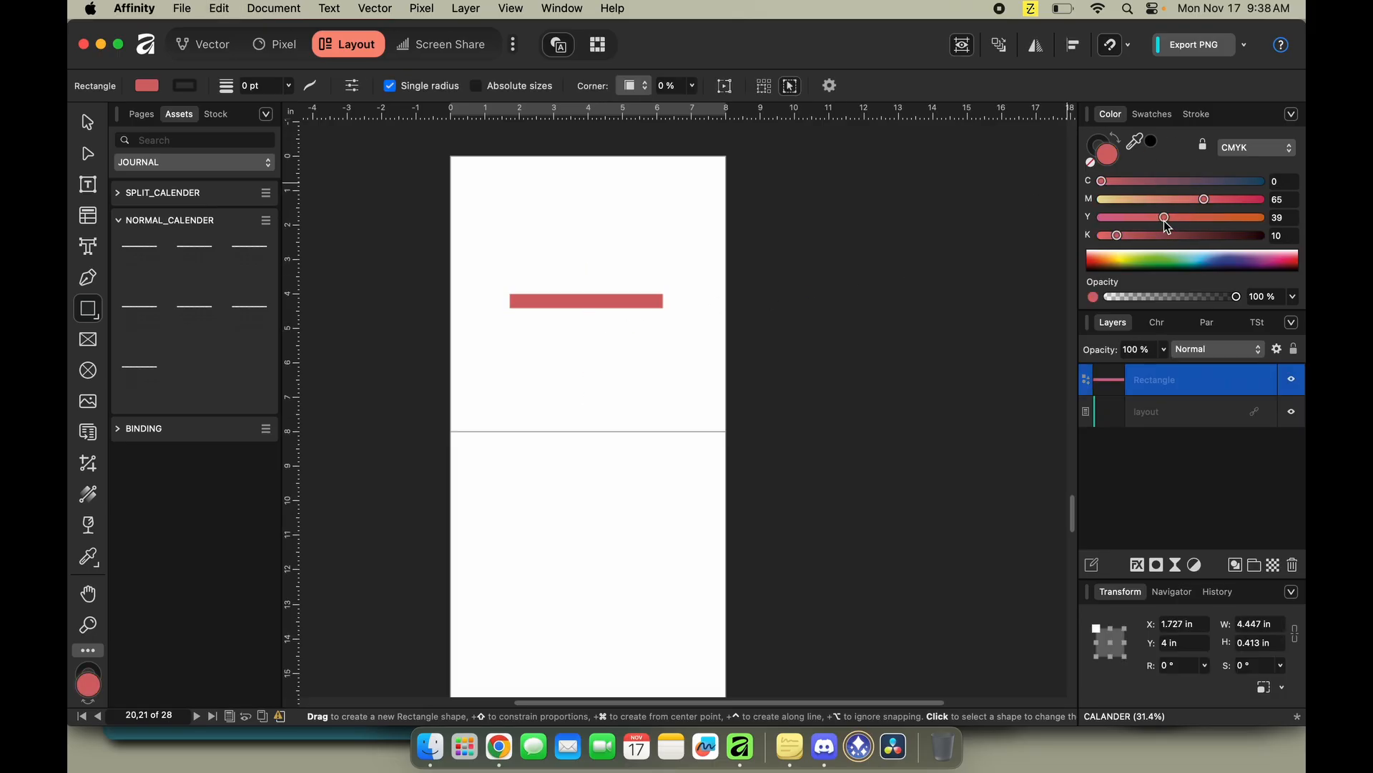
left_click_drag(1206, 202, 1191, 199)
Paste a copy of the pink rectangle in the upper half of spread 22–23 and recolour it orange with CMYK 0, 36, 60, 10.
scroll(584, 587, "down", 8)
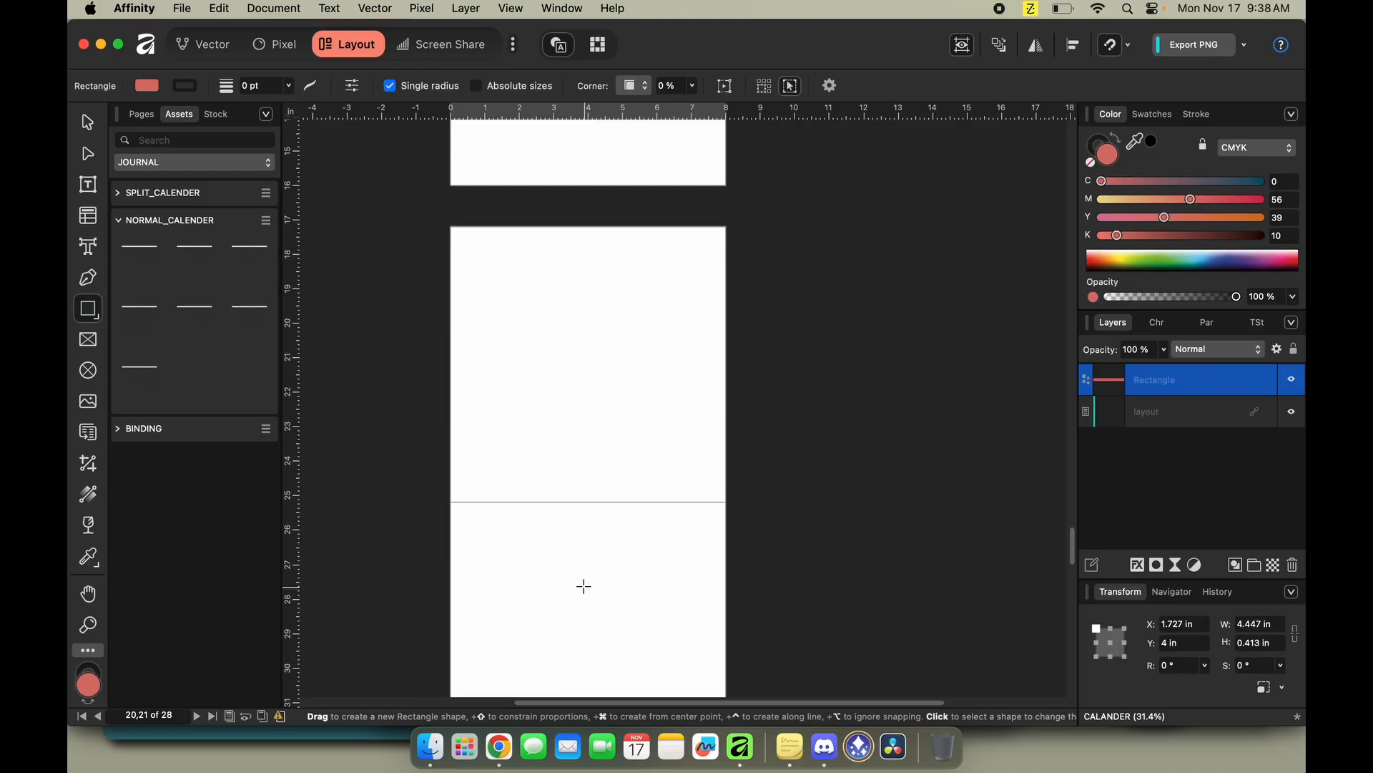
left_click(592, 467)
key("super+v")
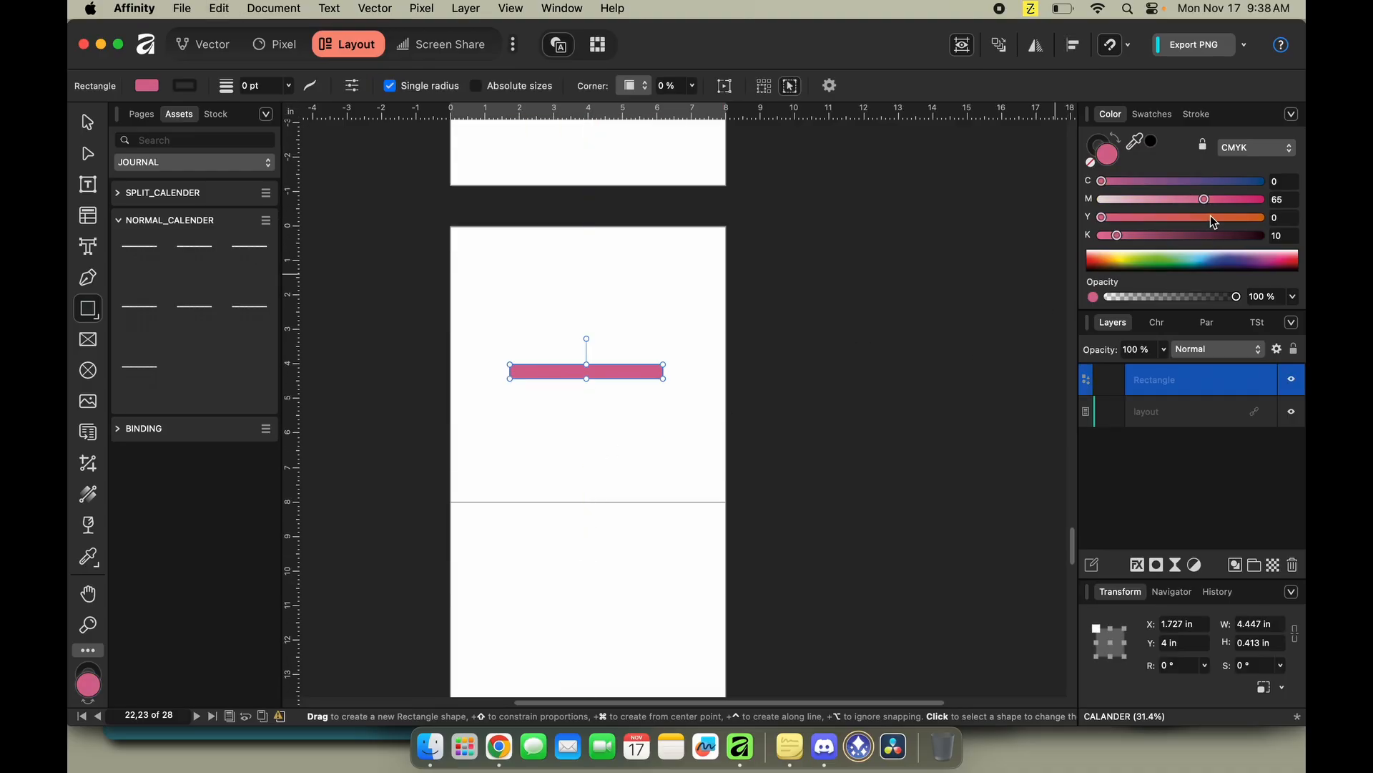
left_click(1198, 218)
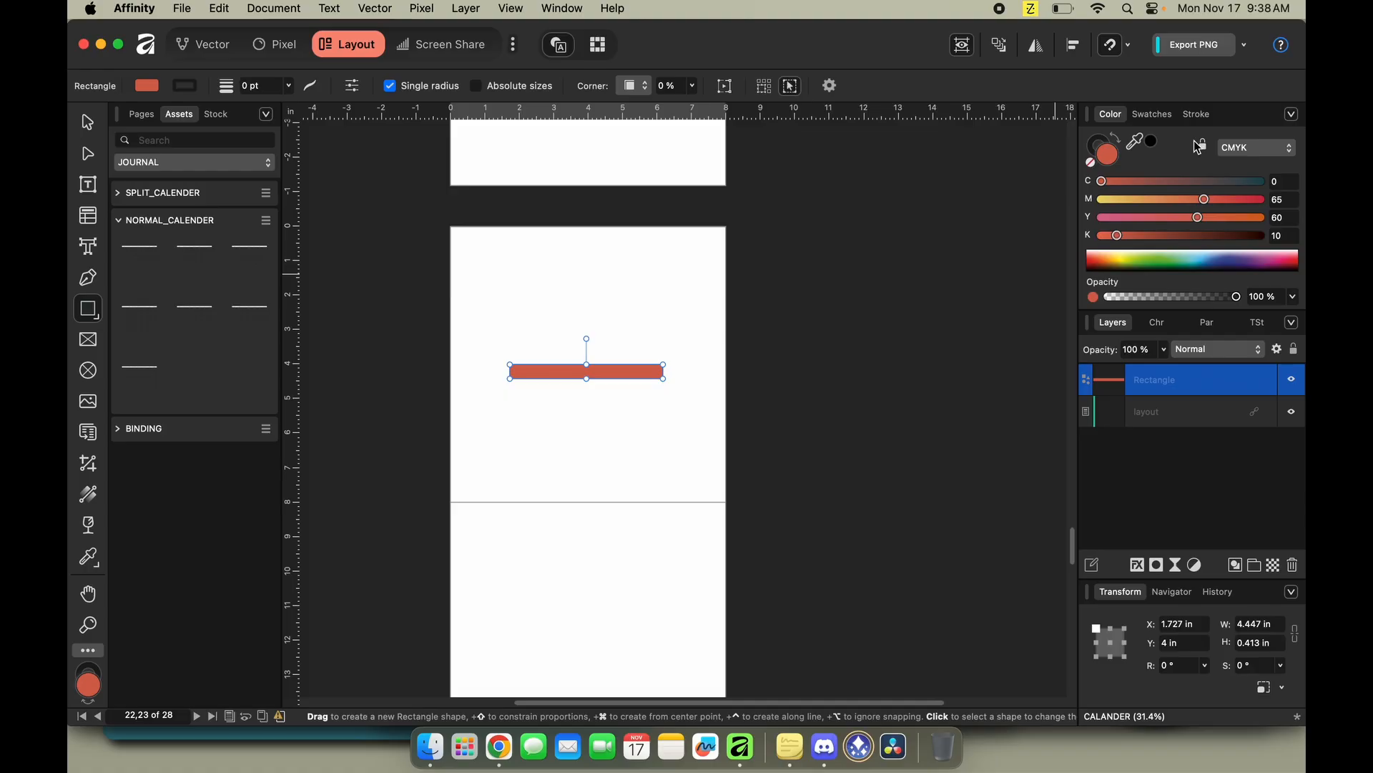
left_click_drag(1190, 200, 1198, 203)
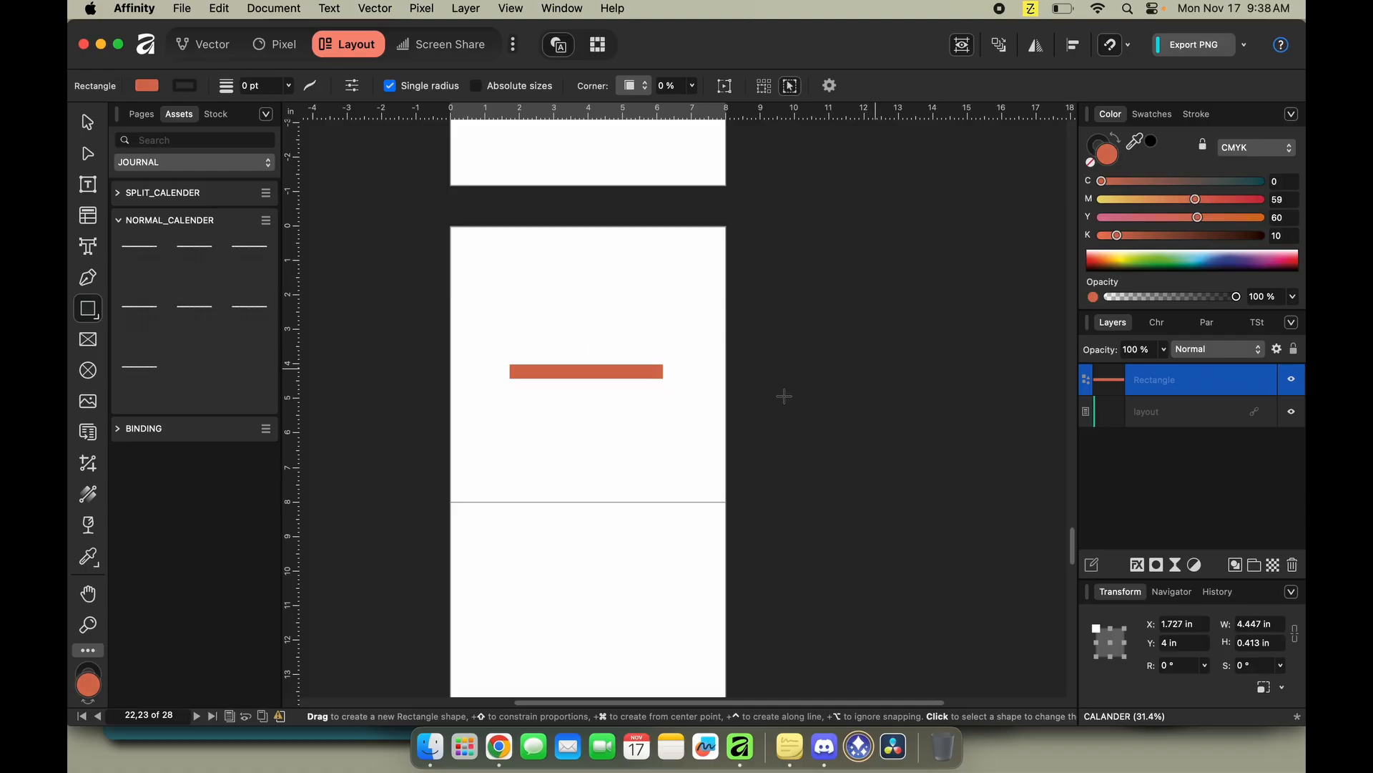
scroll(546, 408, "up", 1)
scroll(549, 414, "down", 5)
left_click(584, 275)
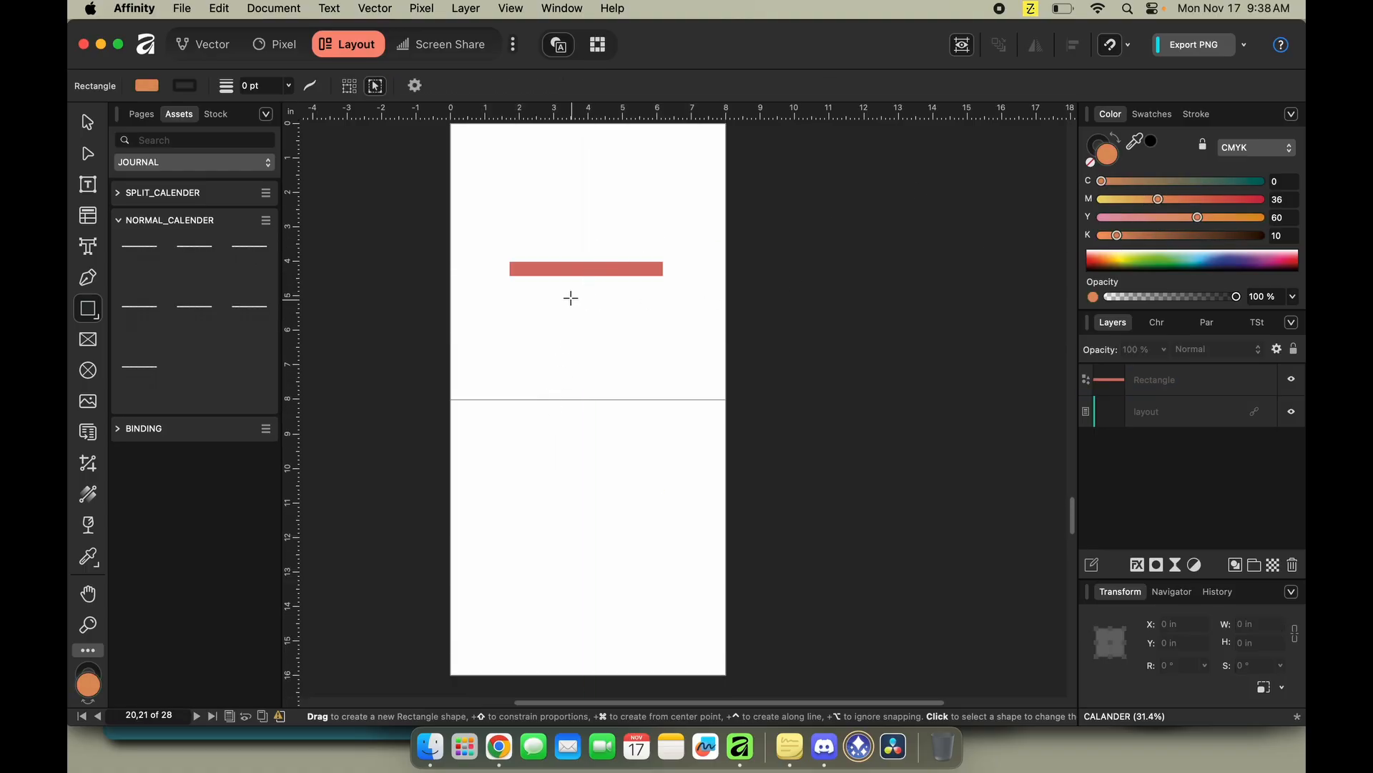
Recolour the rectangle on spread 20–21 with CMYK 0, 66, 79, 10 and the one on spread 22–23 with CMYK 0, 75, 60, 31.
left_click(572, 269)
left_click_drag(1166, 198, 1207, 200)
scroll(625, 483, "down", 2)
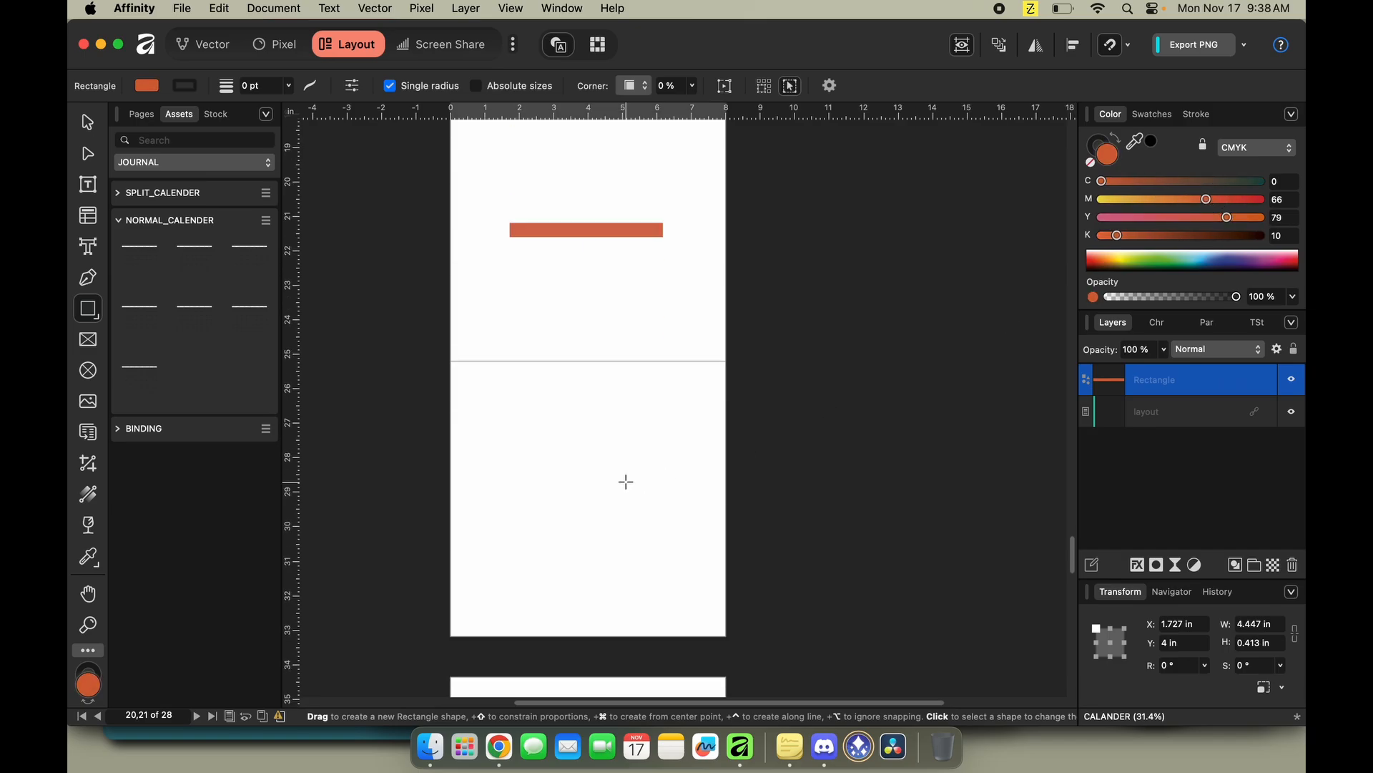
left_click(609, 237)
left_click(611, 236)
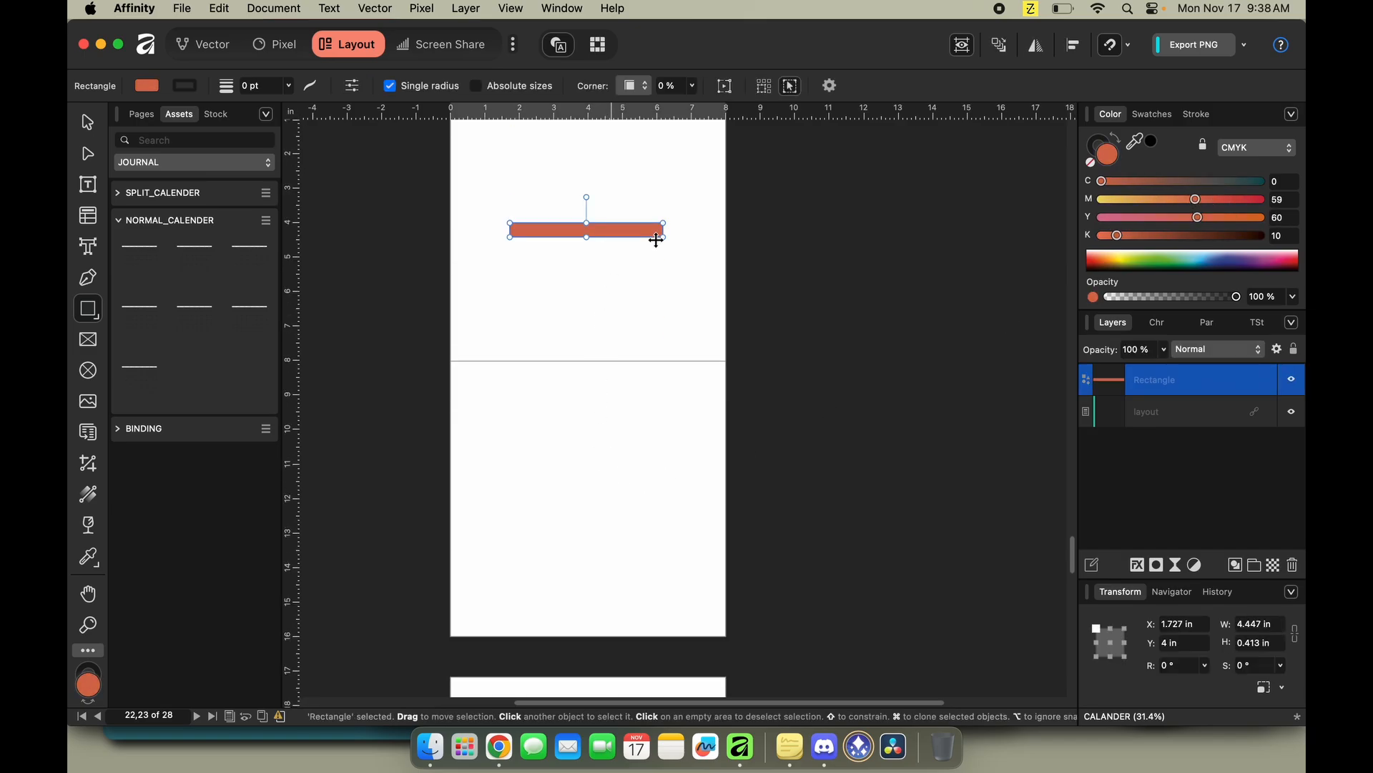
left_click_drag(1207, 200, 1226, 203)
left_click_drag(1134, 236, 1153, 239)
scroll(644, 459, "down", 5)
scroll(644, 459, "down", 10)
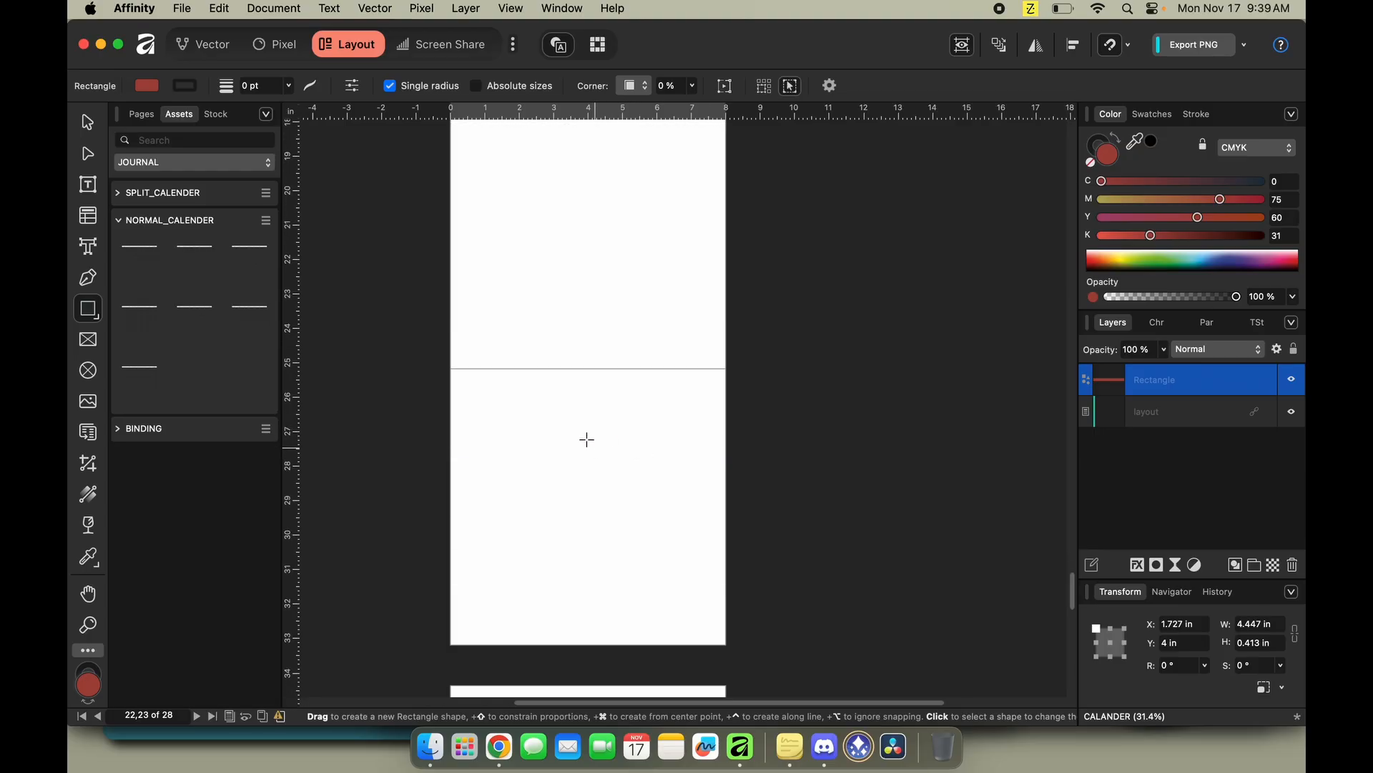
left_click(578, 277)
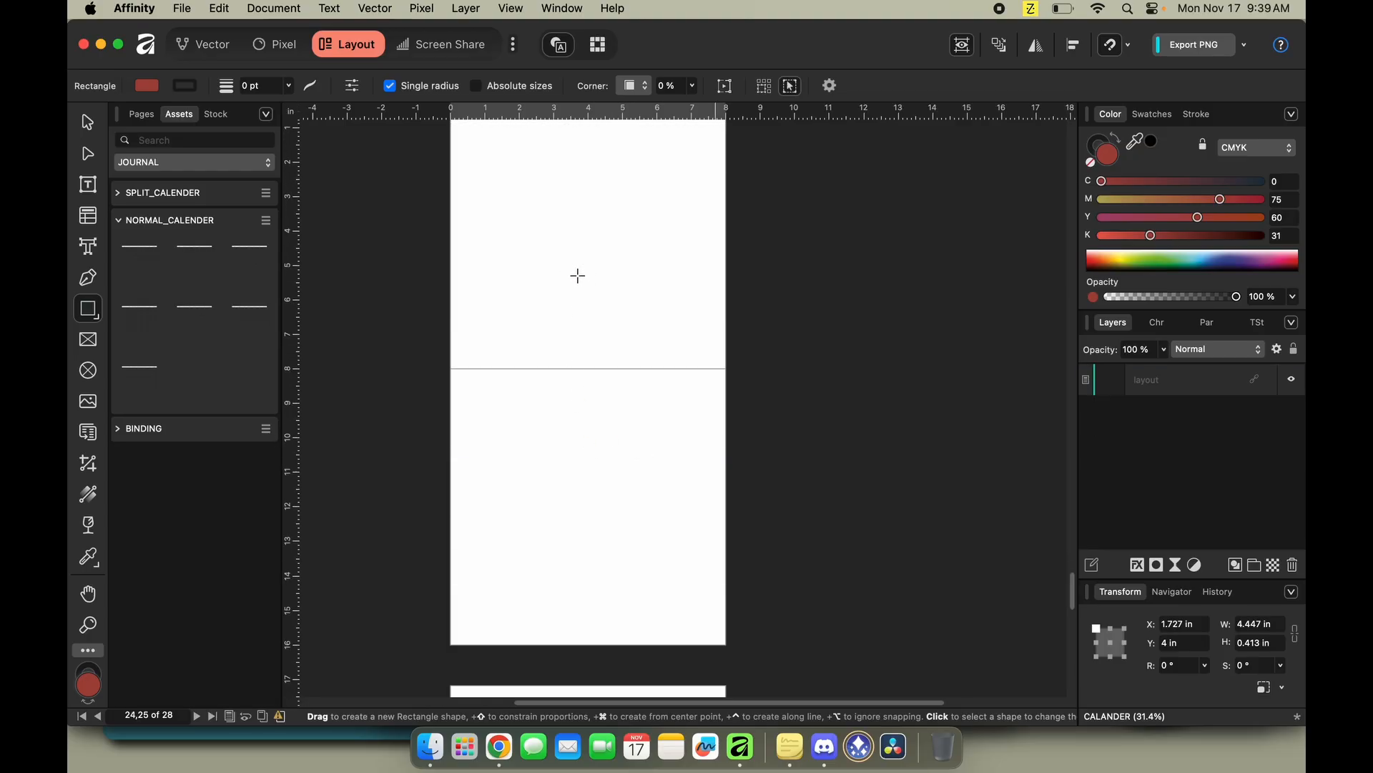
left_click(1108, 199)
left_click_drag(1175, 217, 1151, 182)
left_click(1142, 184)
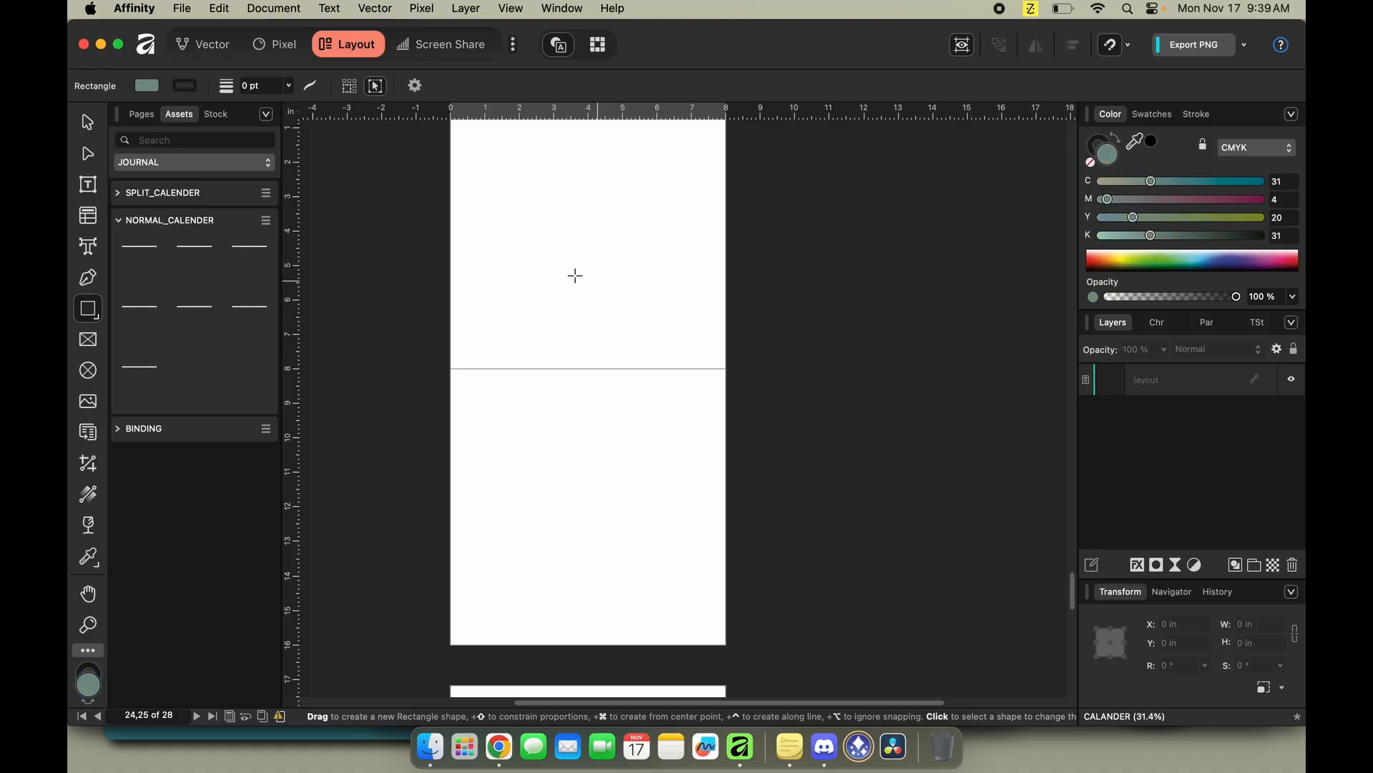
Paste a copy of the pink rectangle in the upper half of spread 24–25 and recolour it lavender with CMYK 13, 9, 0, 10.
key("super+v")
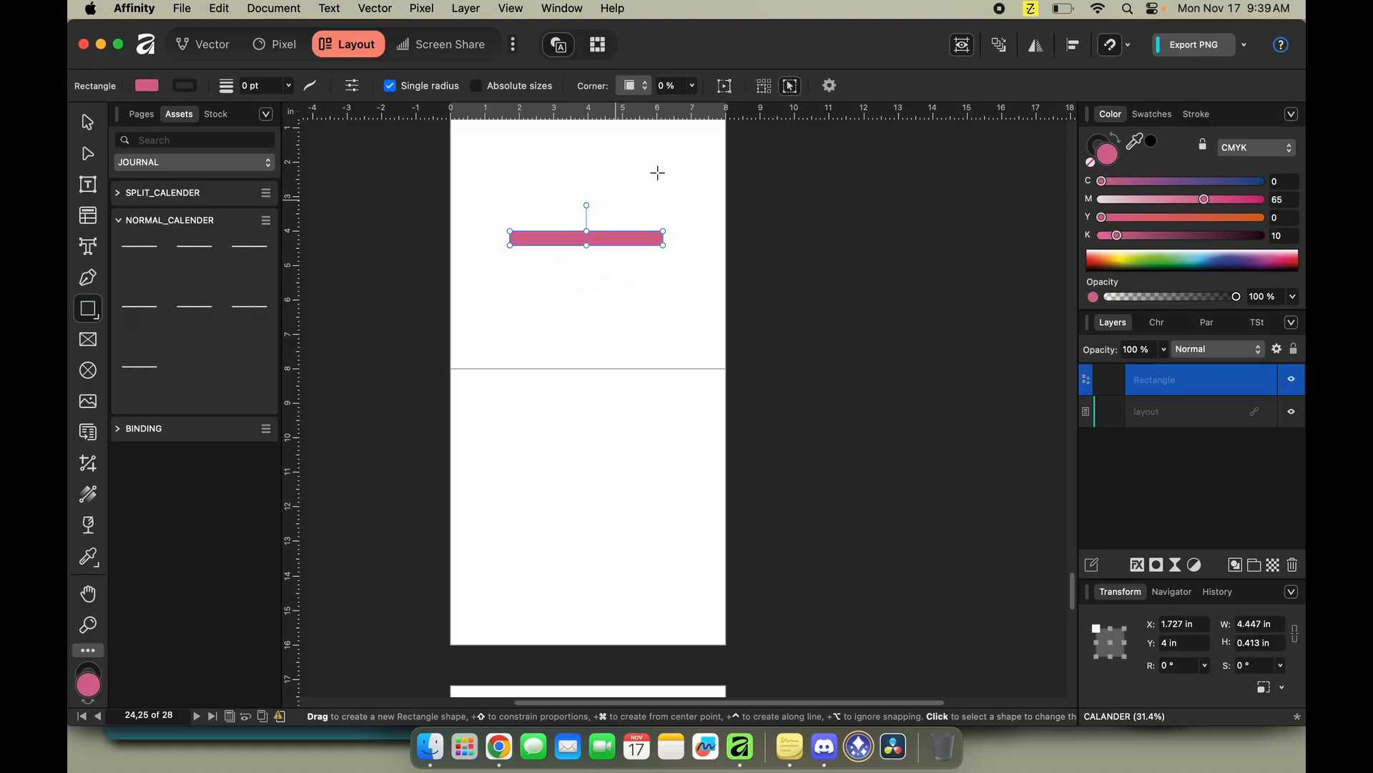
left_click(1118, 200)
left_click(1123, 183)
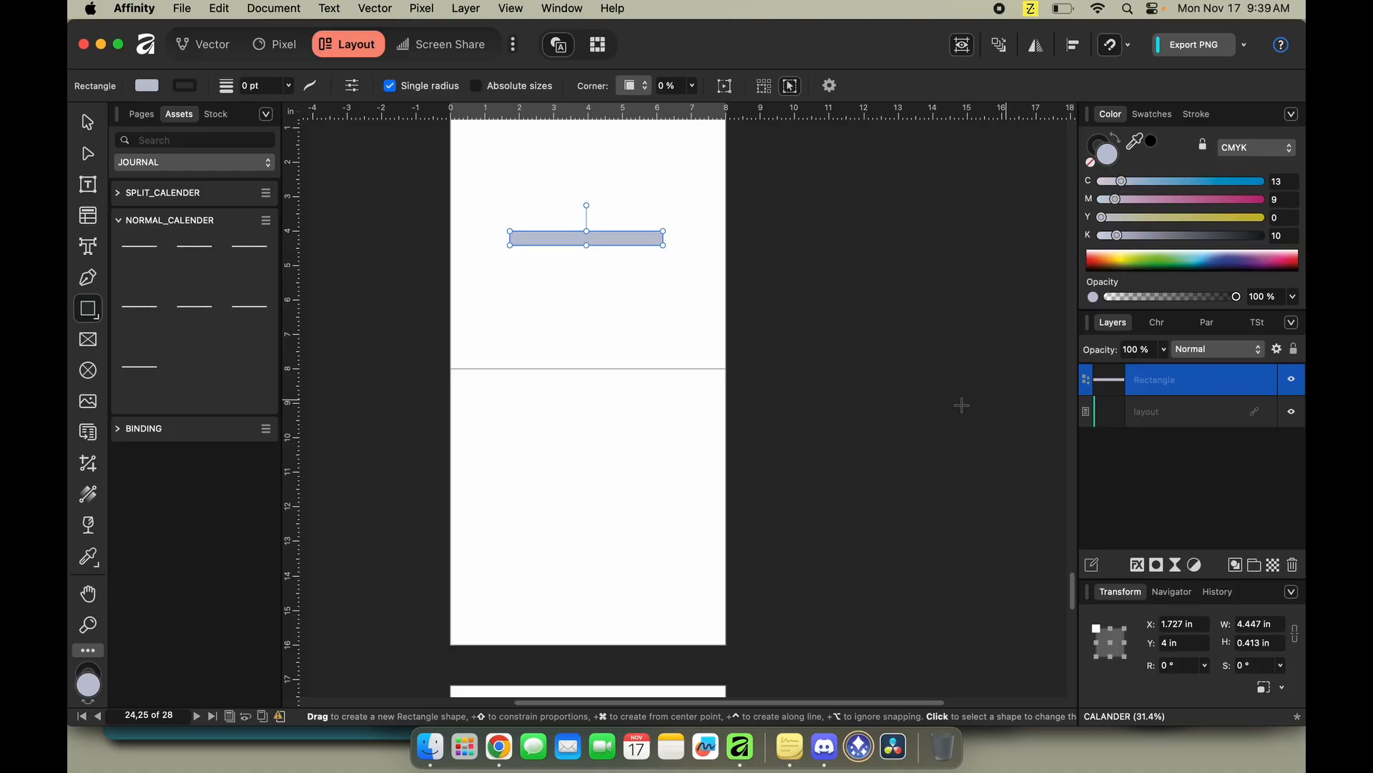
scroll(642, 456, "down", 15)
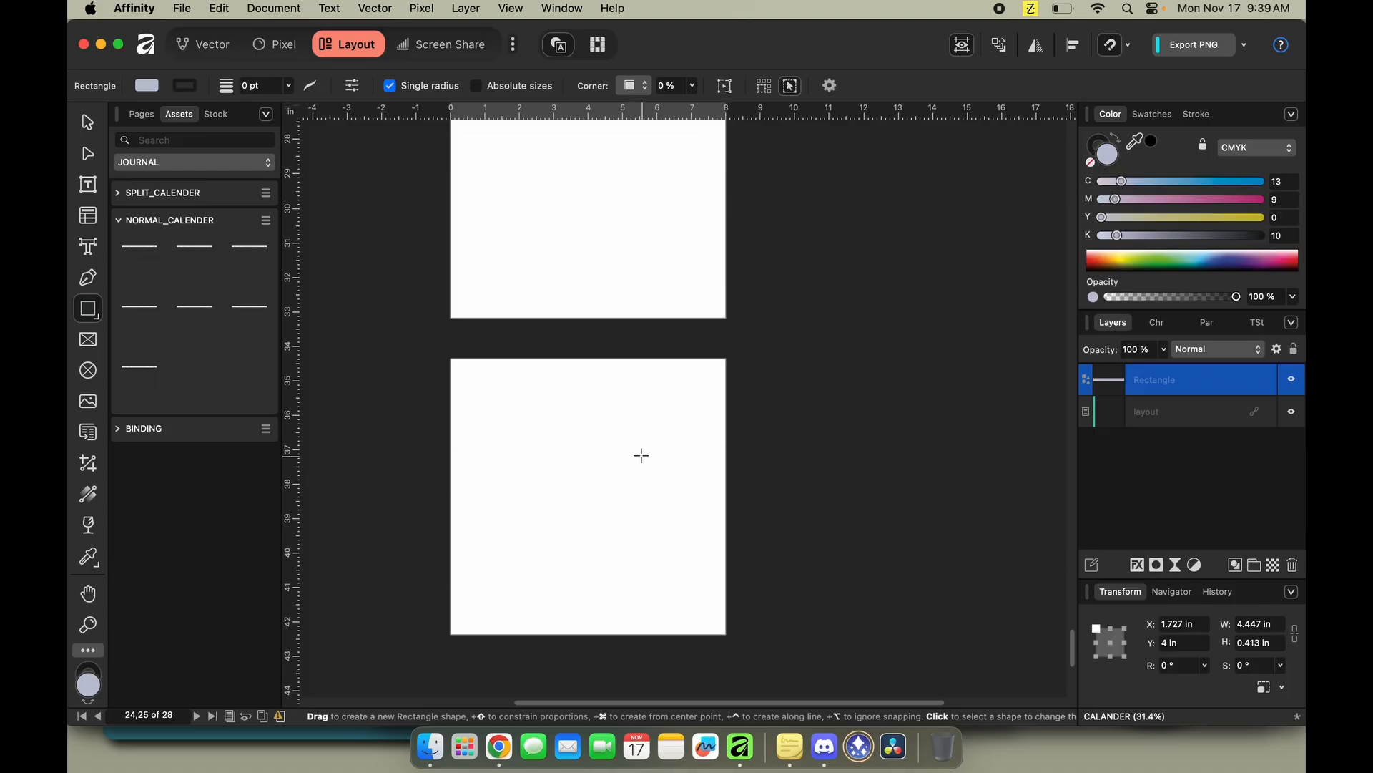
scroll(642, 455, "down", 5)
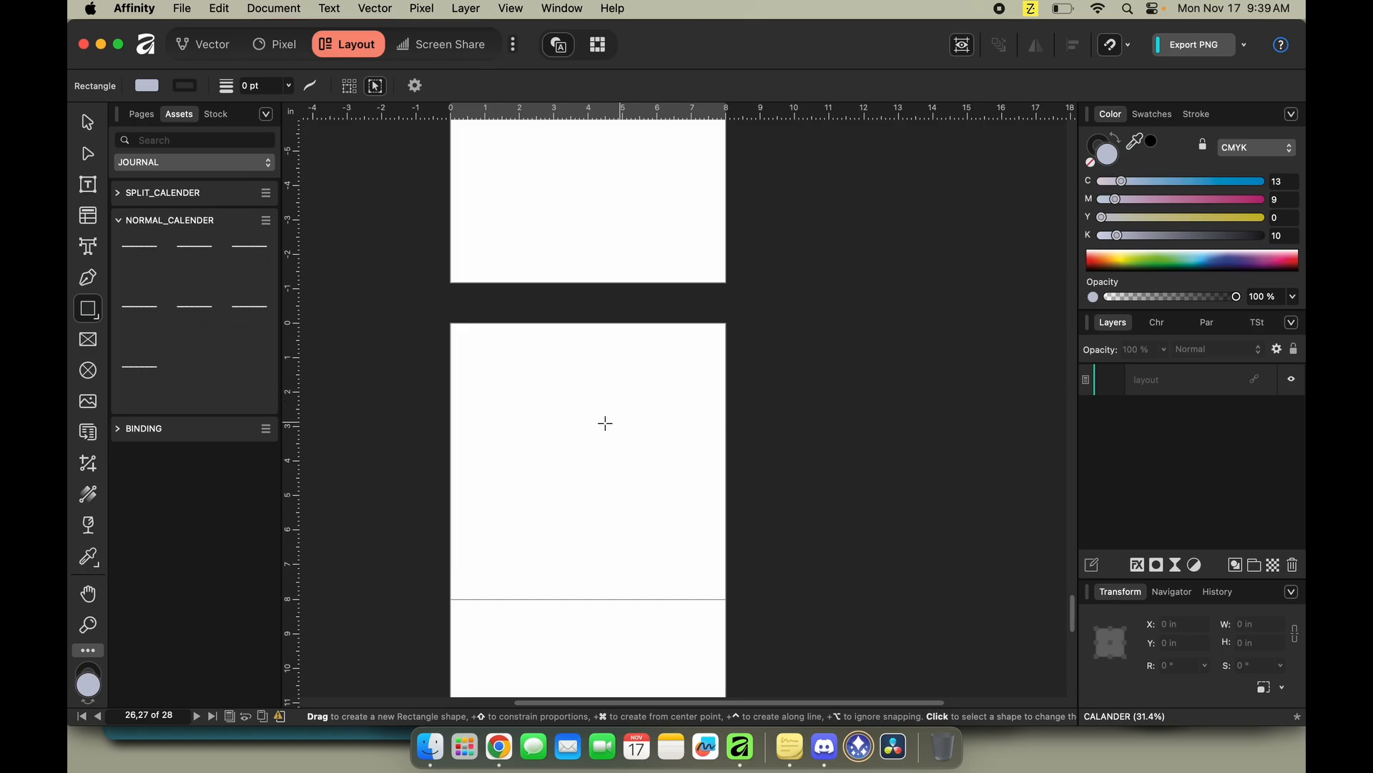
key("super+v")
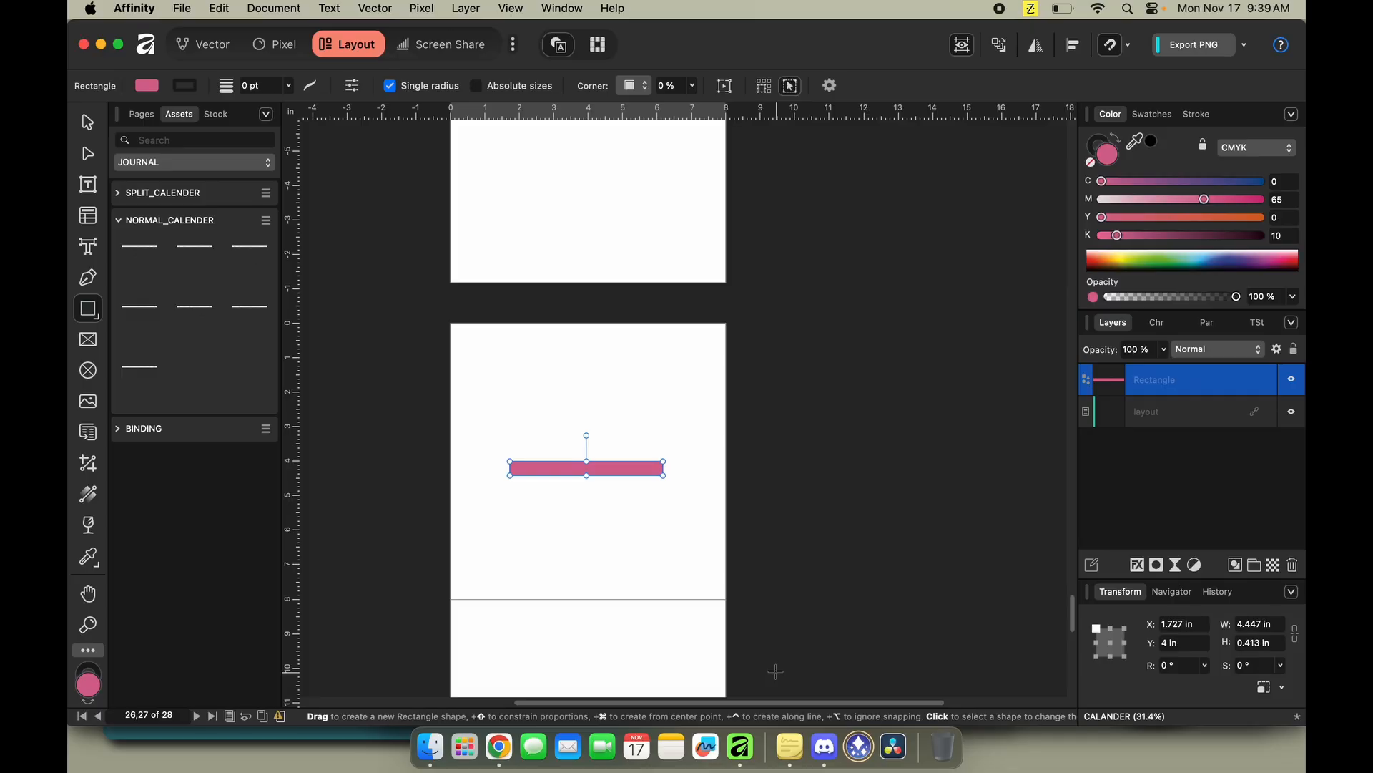
key("BackSpace")
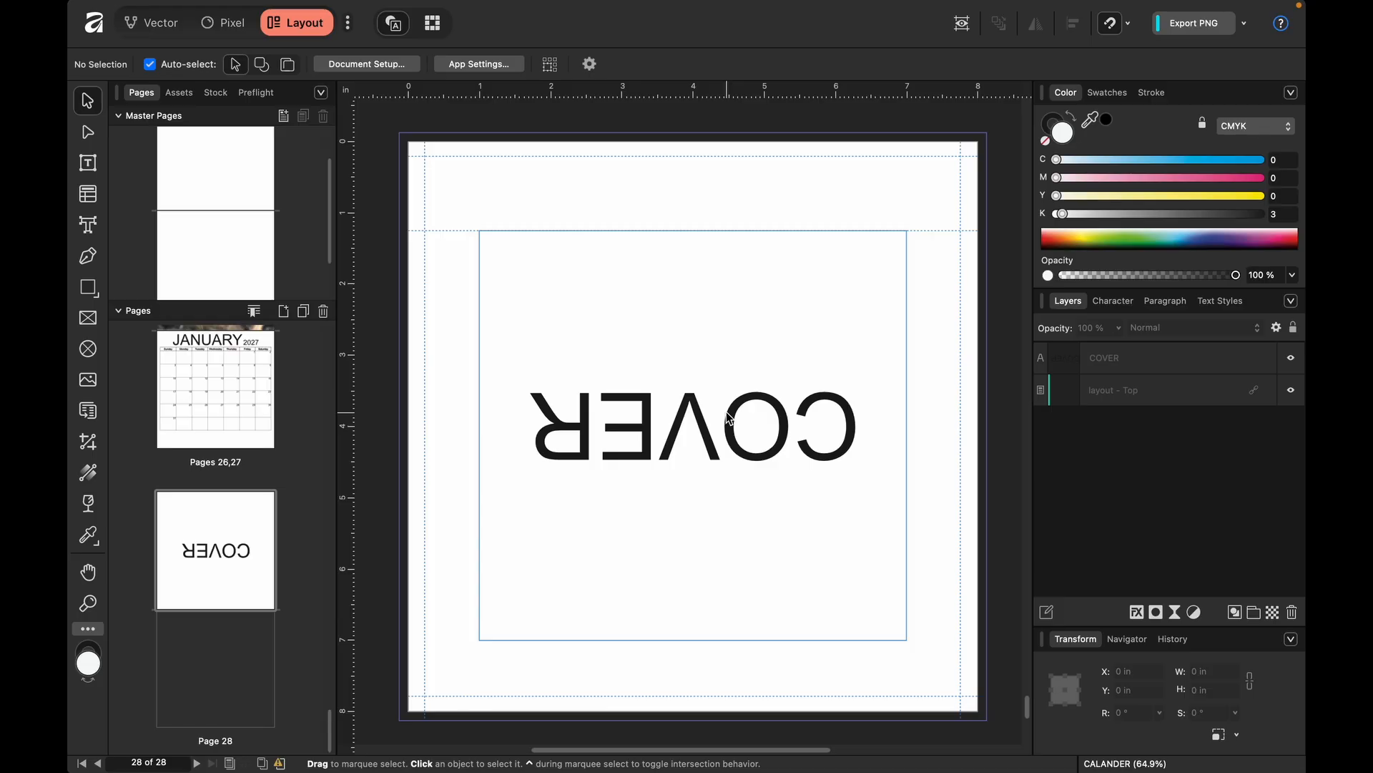
Open the print settings for the calendar document and apply the saved CALENDAR preset.
key("super+p")
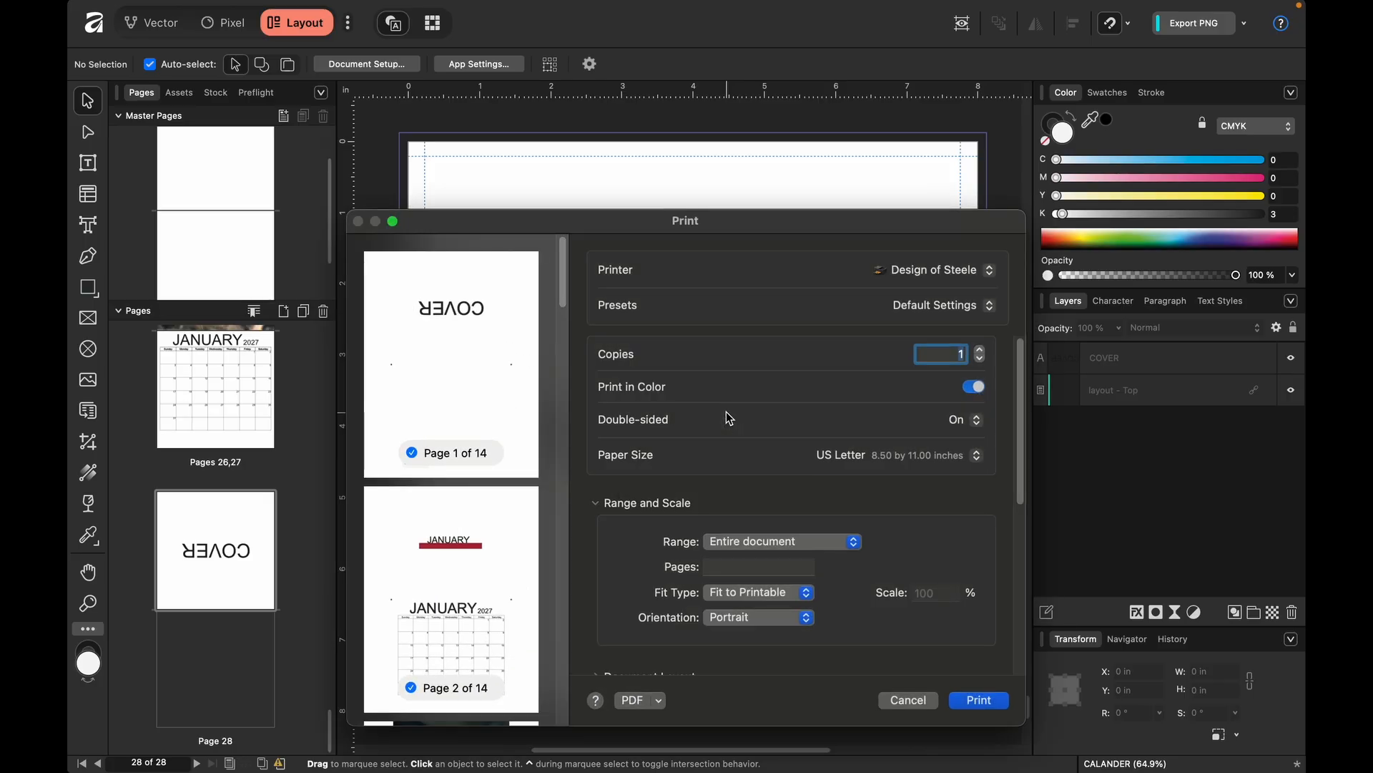
left_click_drag(778, 221, 730, 81)
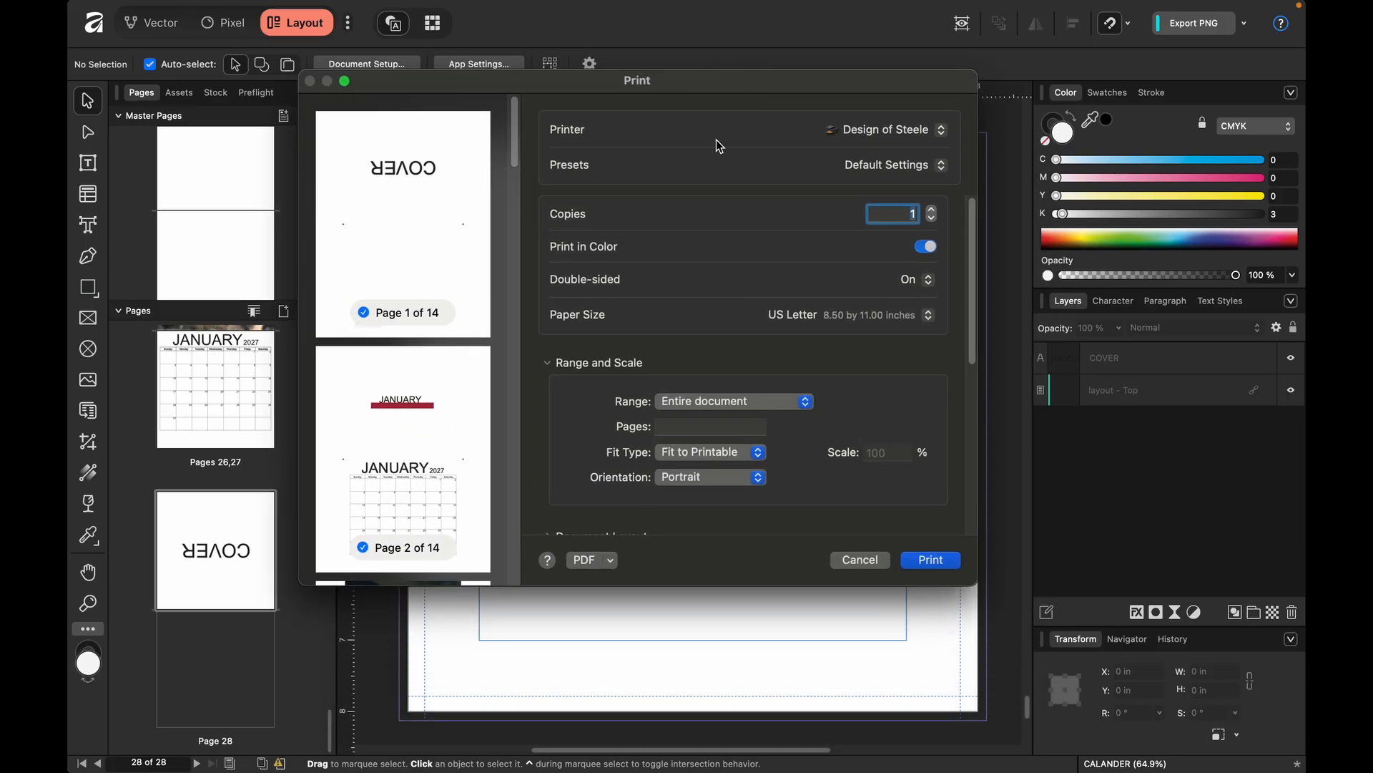
left_click(926, 172)
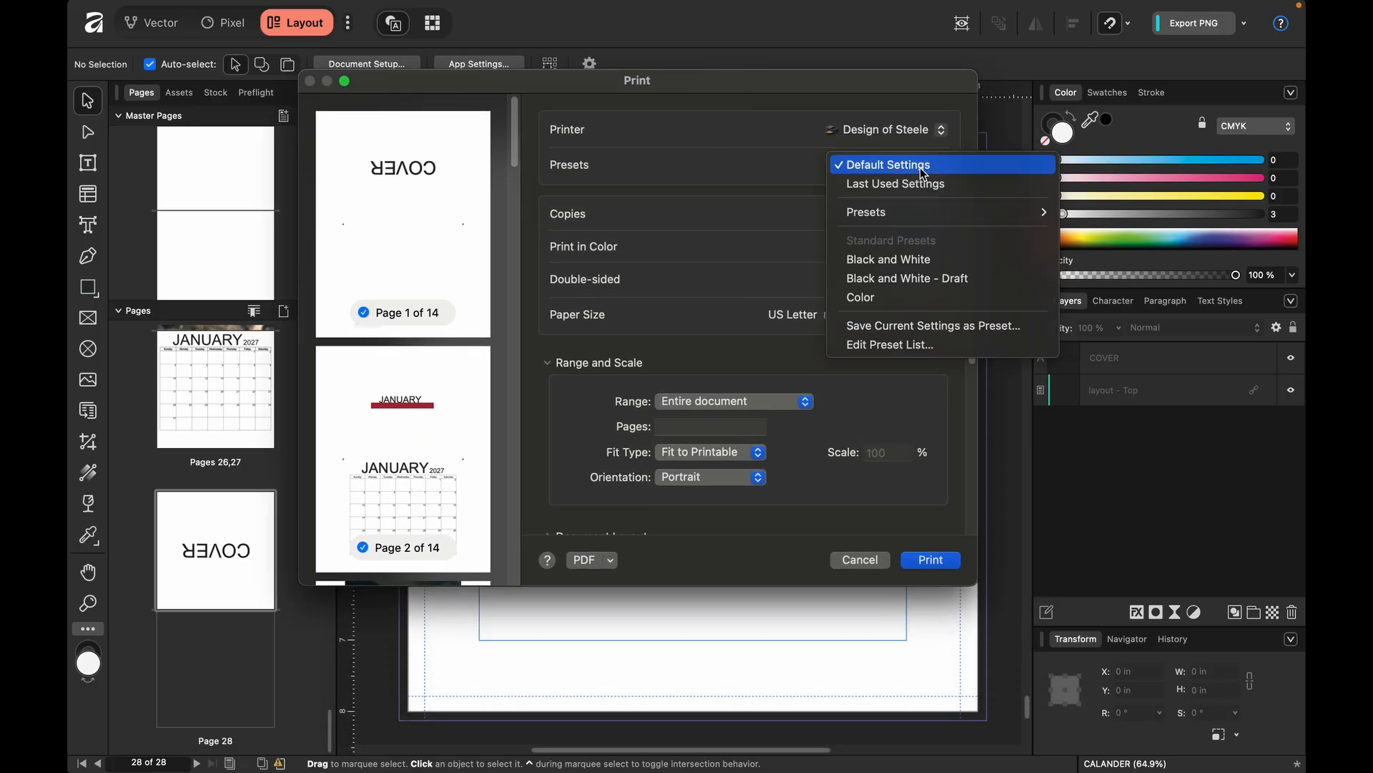
mouse_move(921, 217)
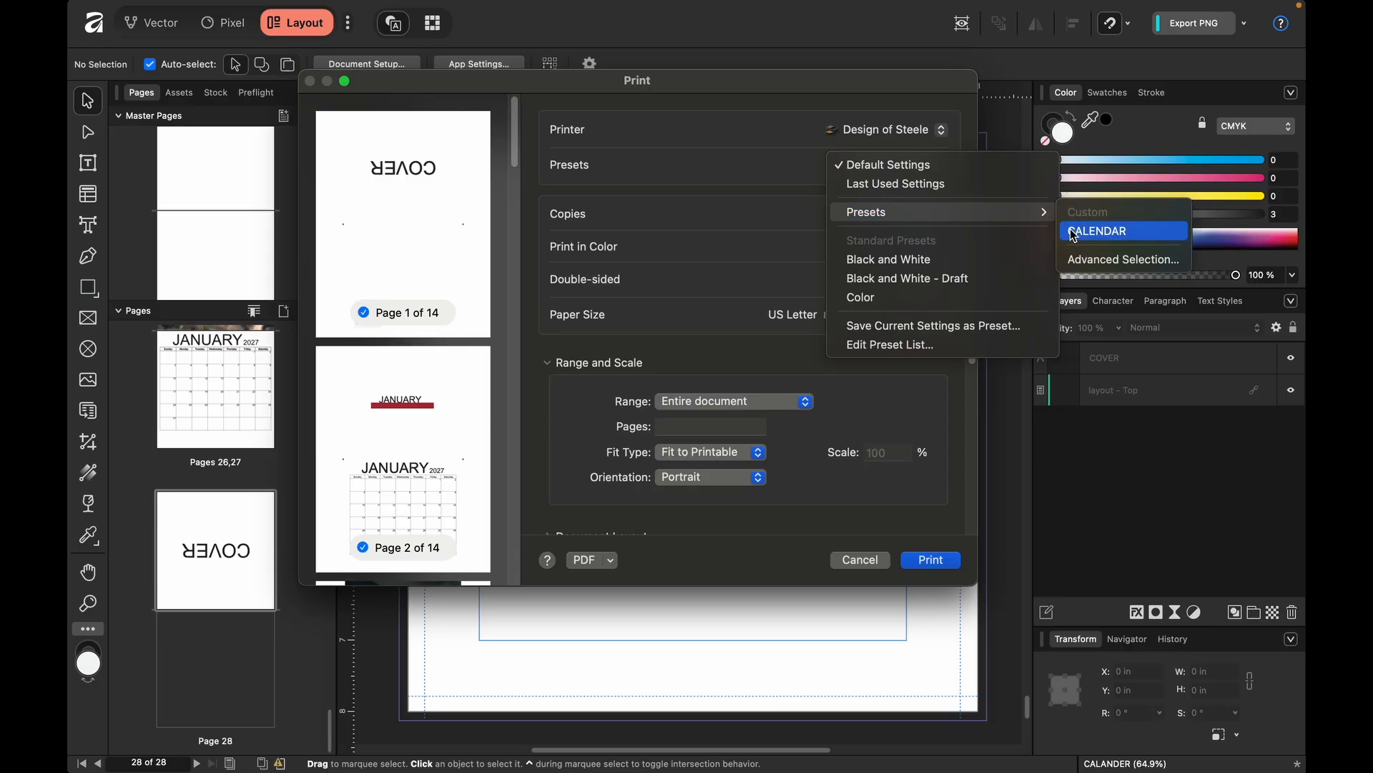
left_click(1098, 231)
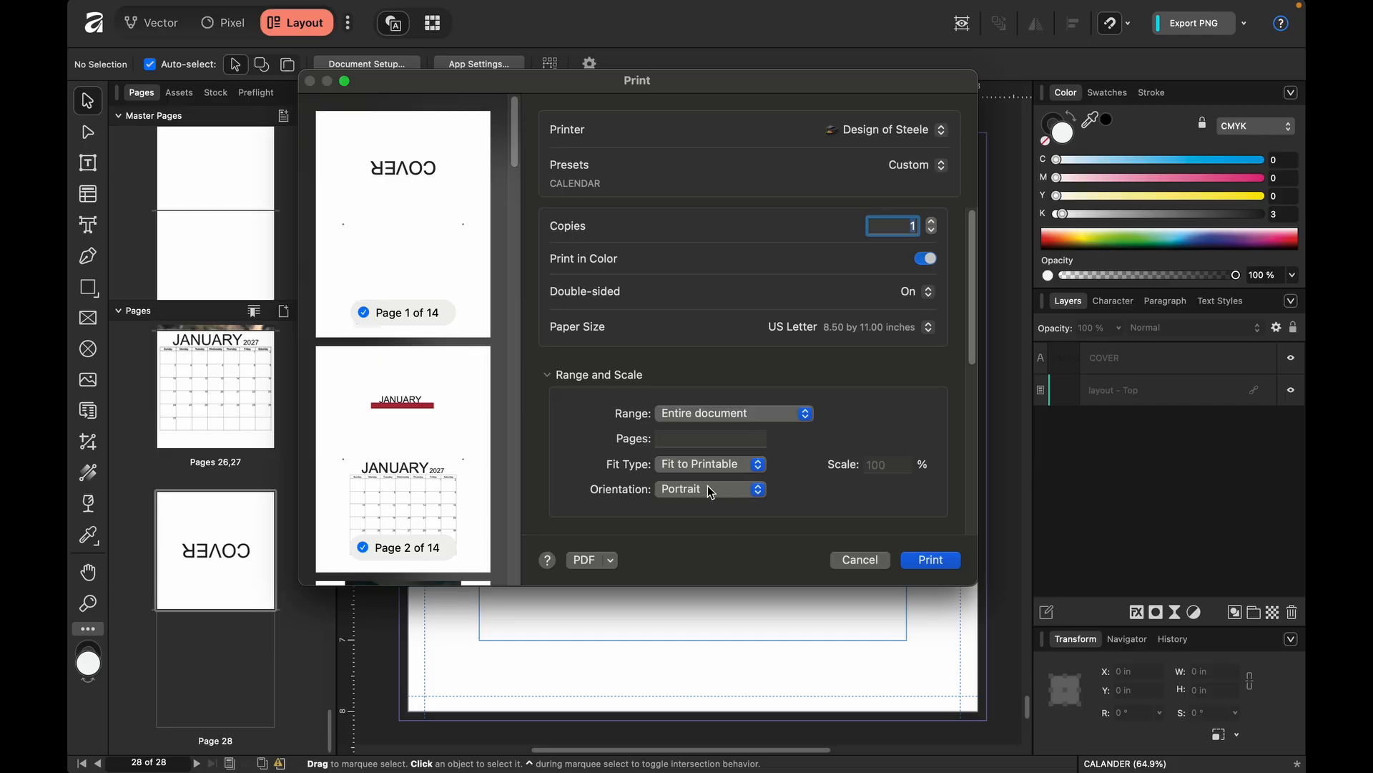
Try the Single and Book document layout models against the print preview and return the model to Booklet.
scroll(773, 475, "down", 5)
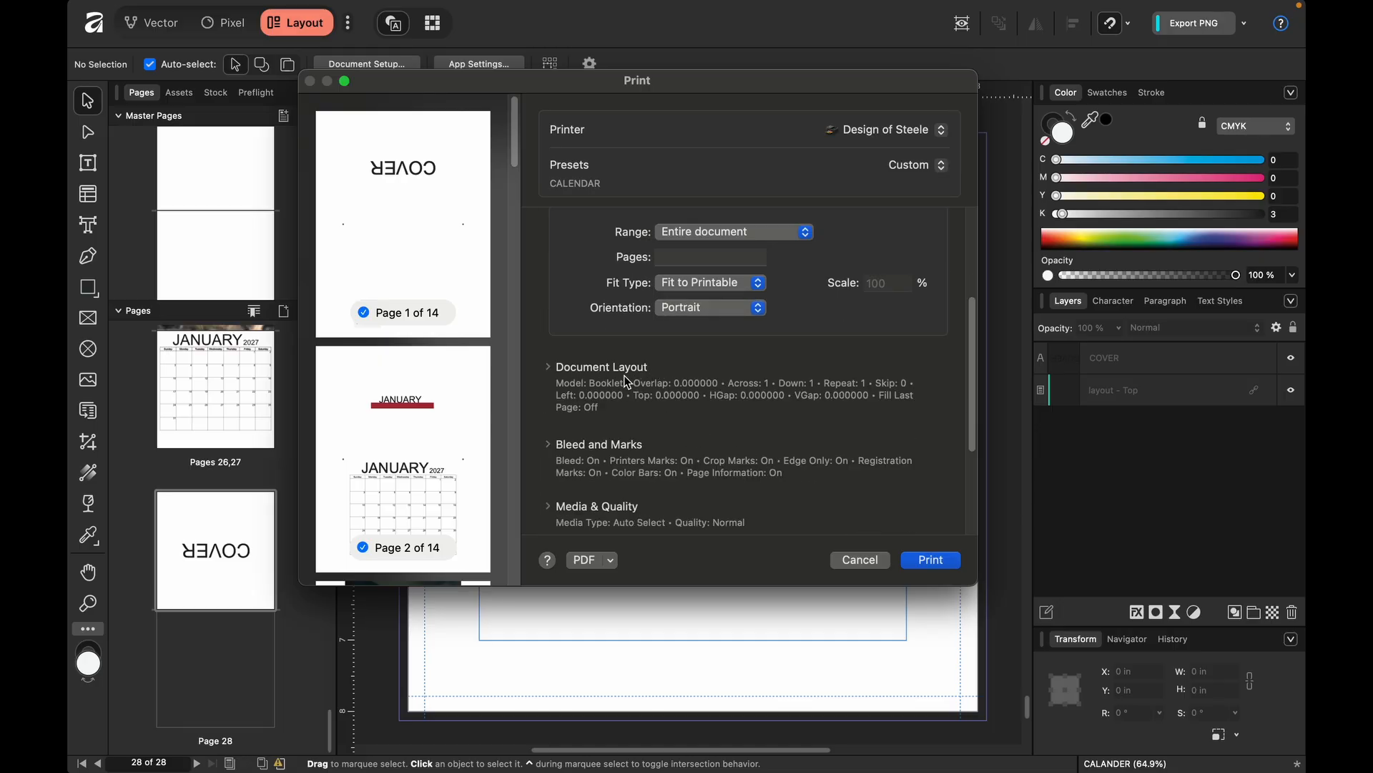
left_click(584, 369)
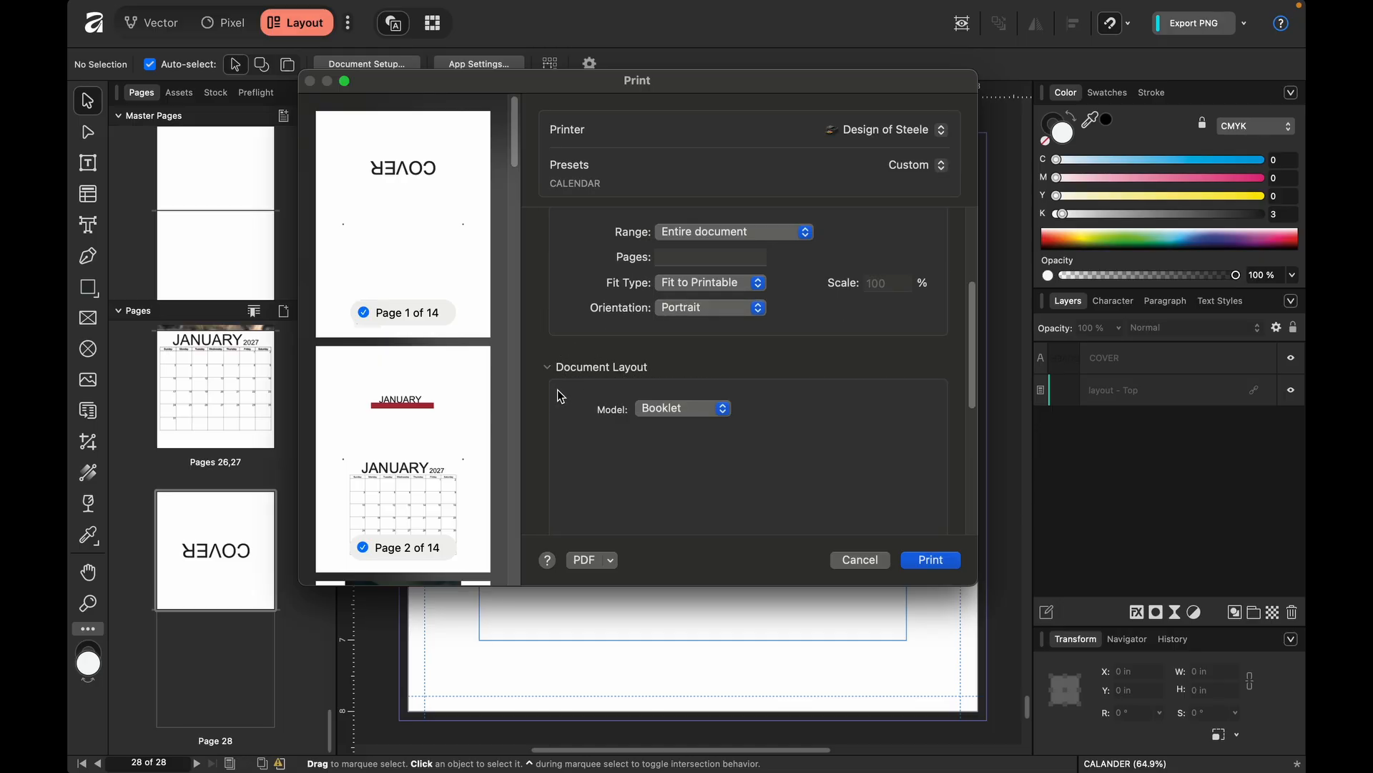
left_click(657, 409)
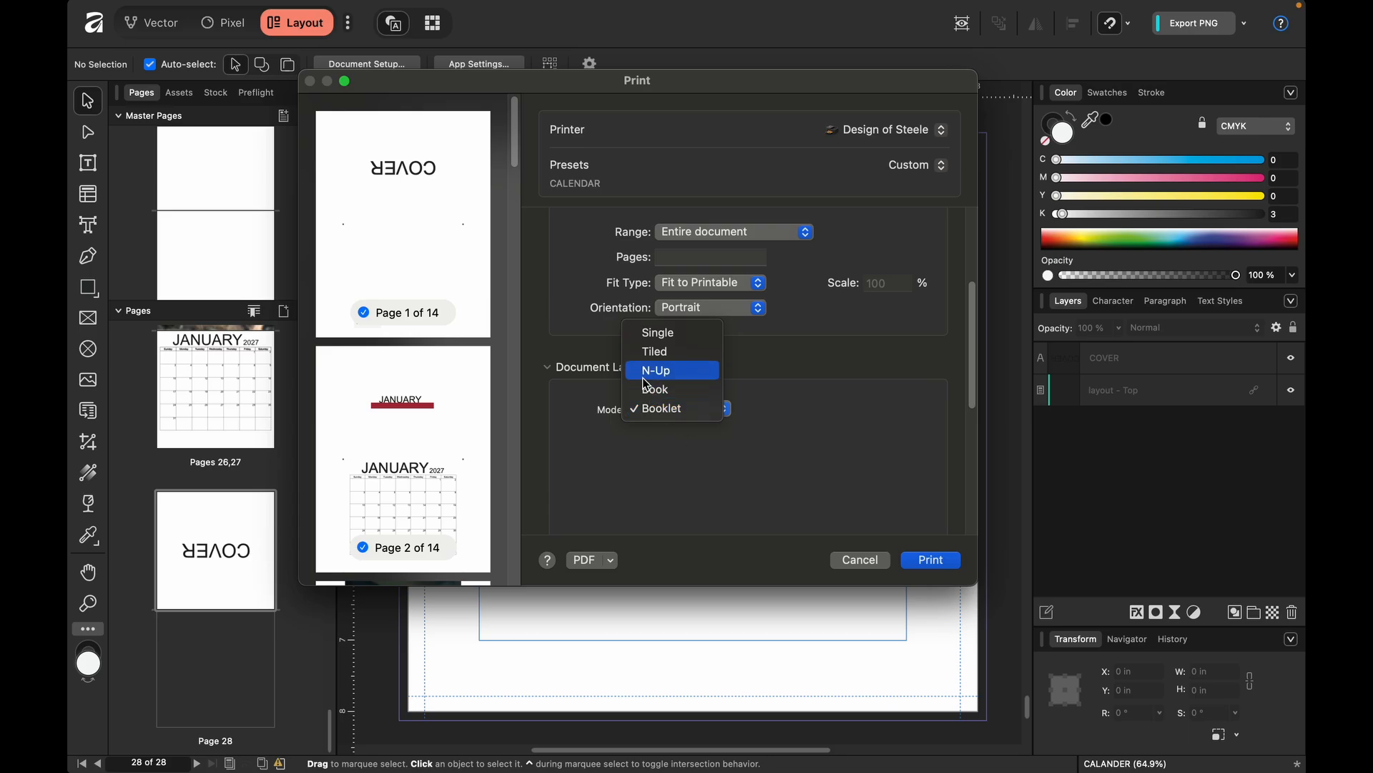
left_click(662, 333)
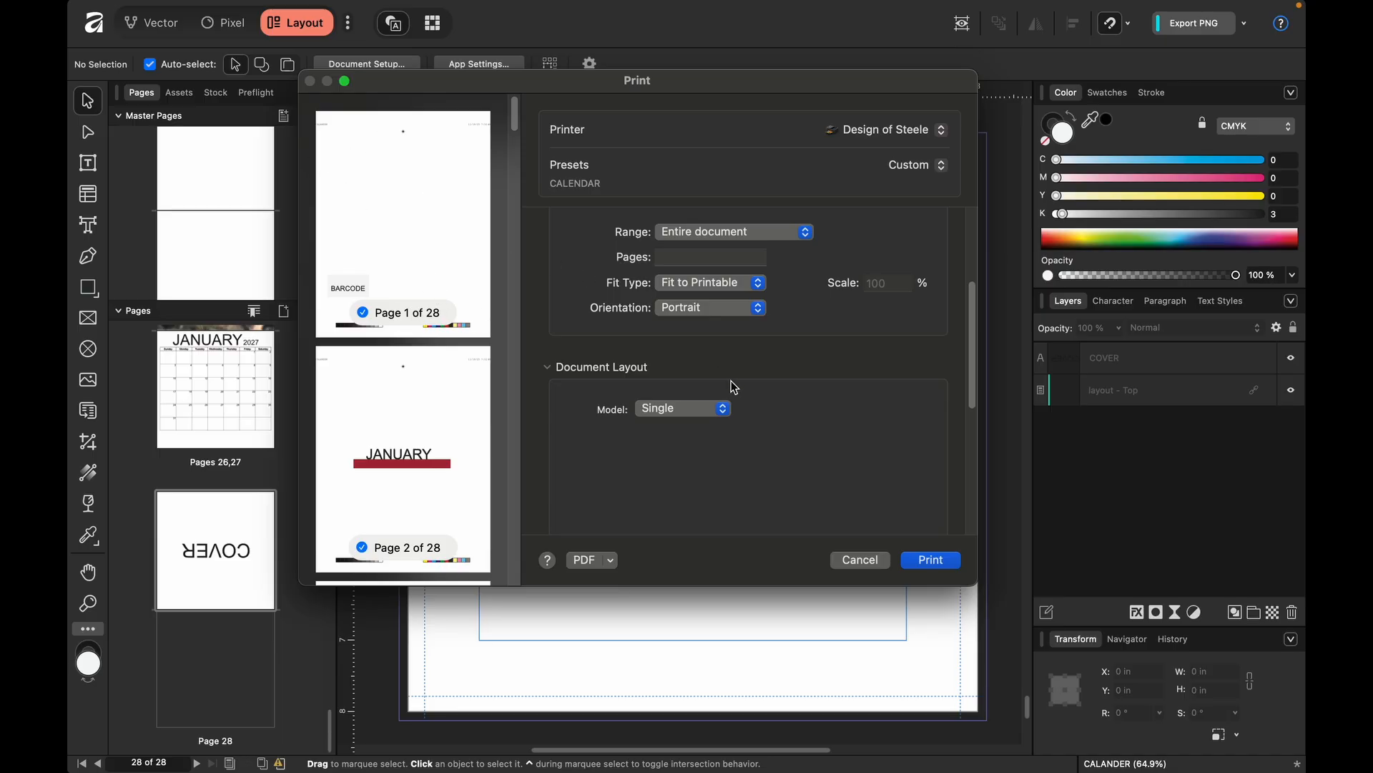
left_click(702, 419)
left_click(675, 471)
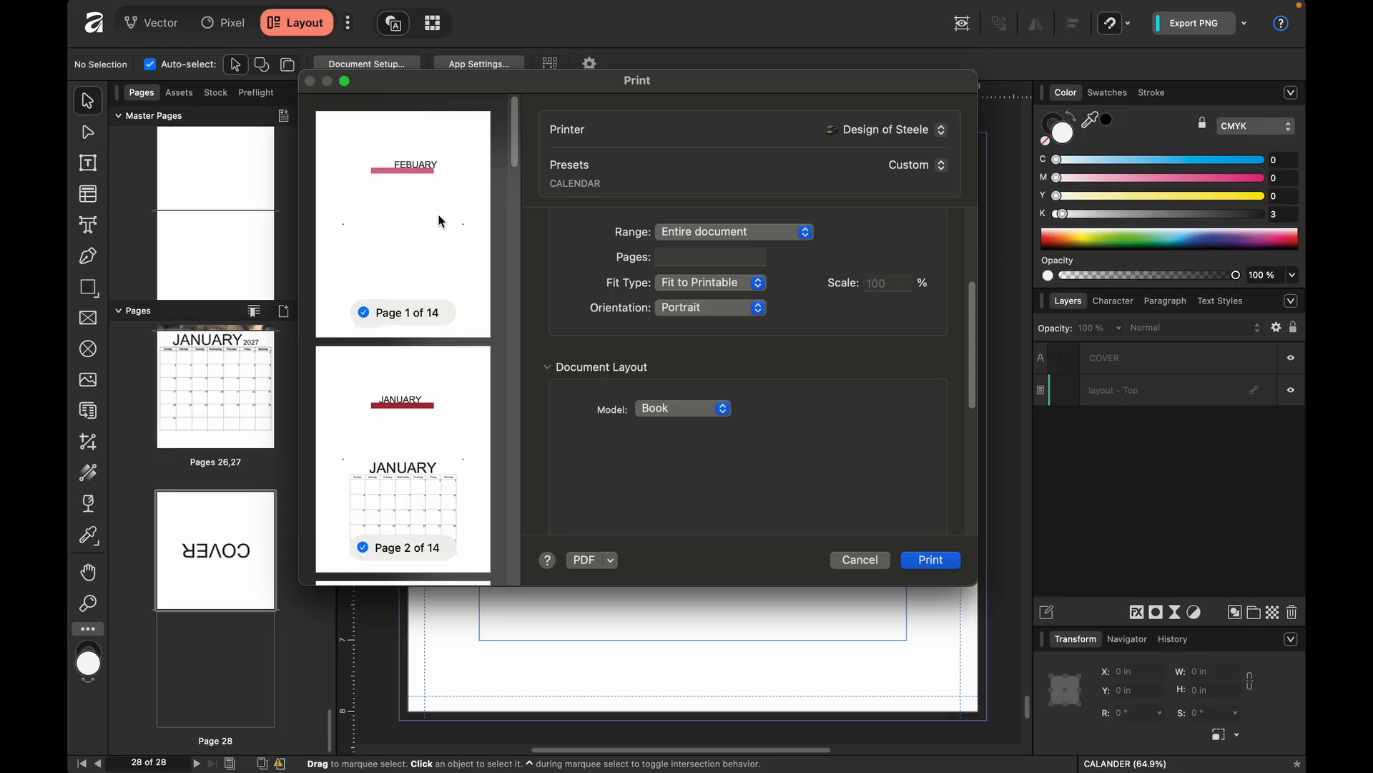
scroll(442, 221, "down", 1)
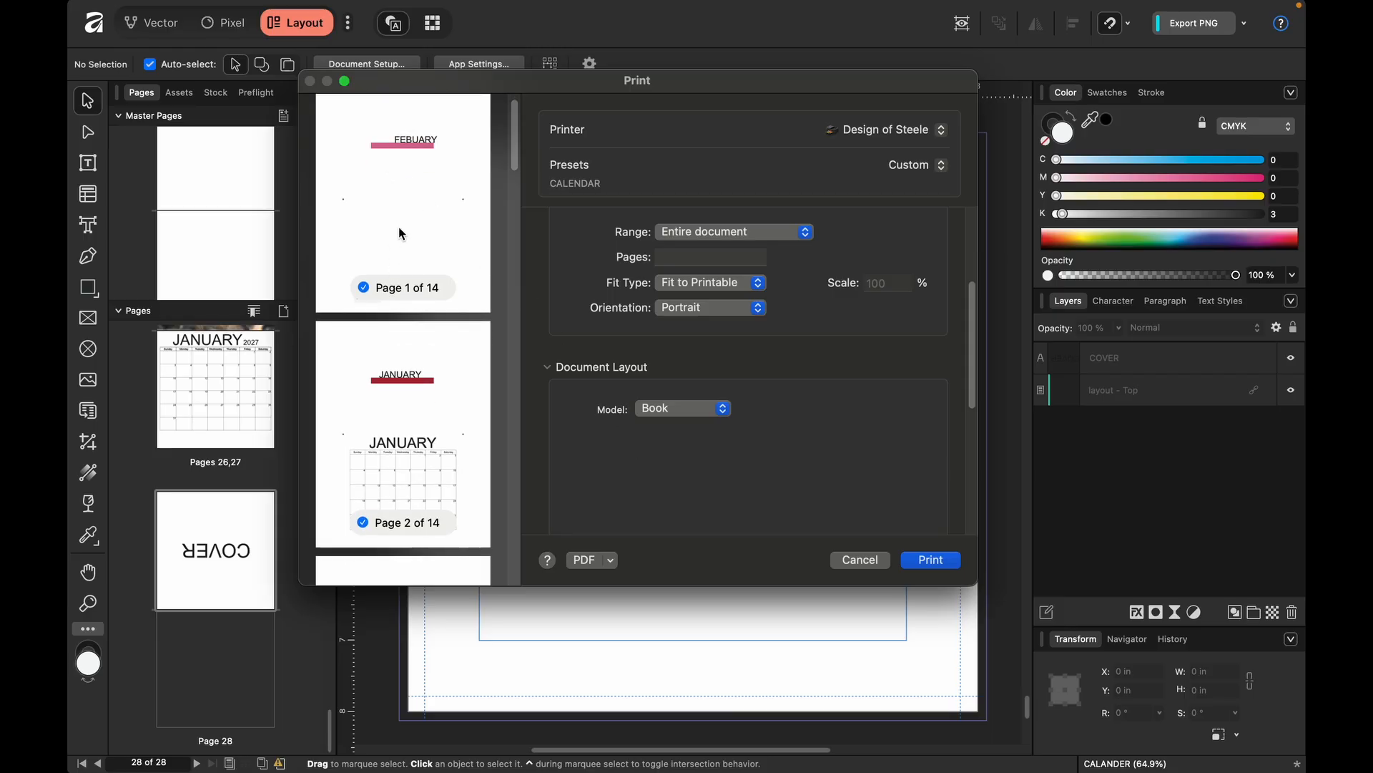
left_click(721, 408)
left_click(684, 431)
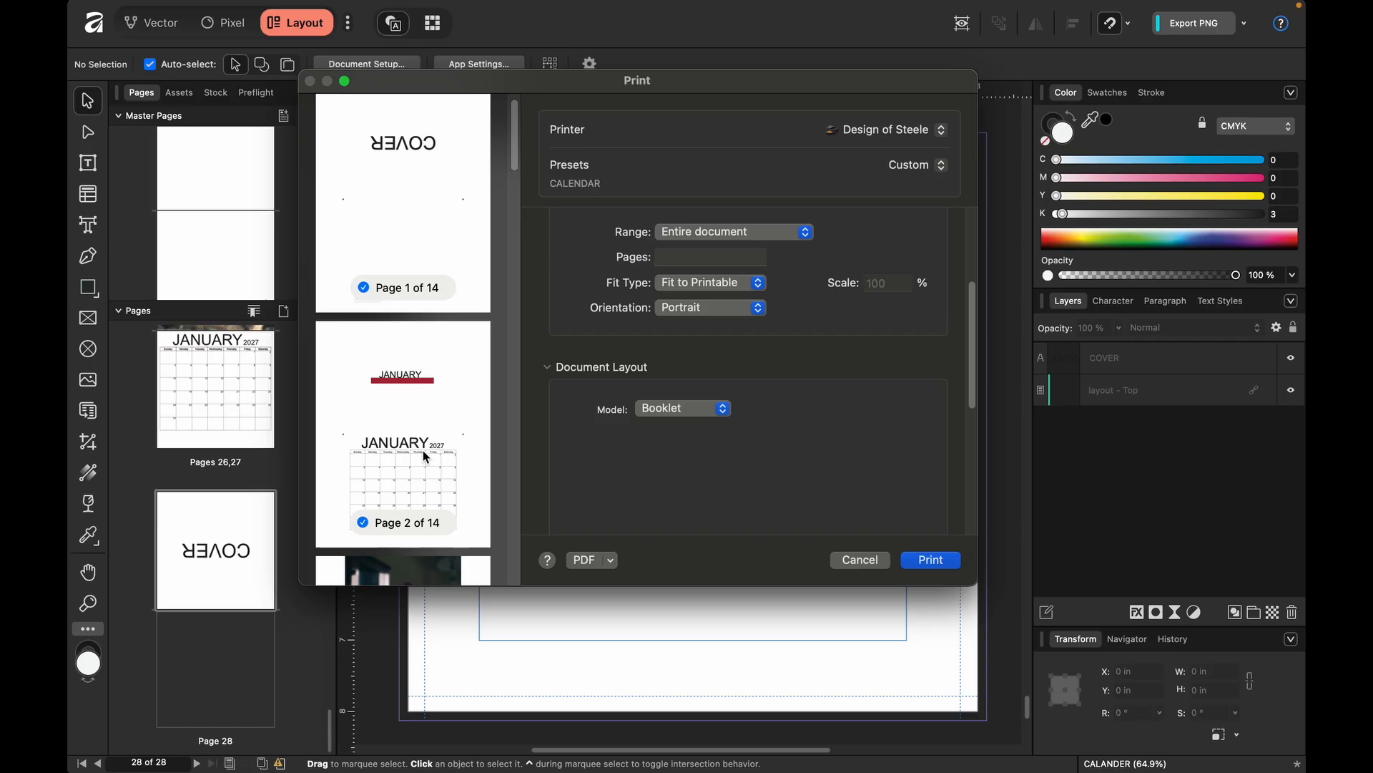
Examine the booklet page previews and the Bleed and Marks options in the print settings.
scroll(423, 449, "down", 4)
scroll(423, 450, "down", 1)
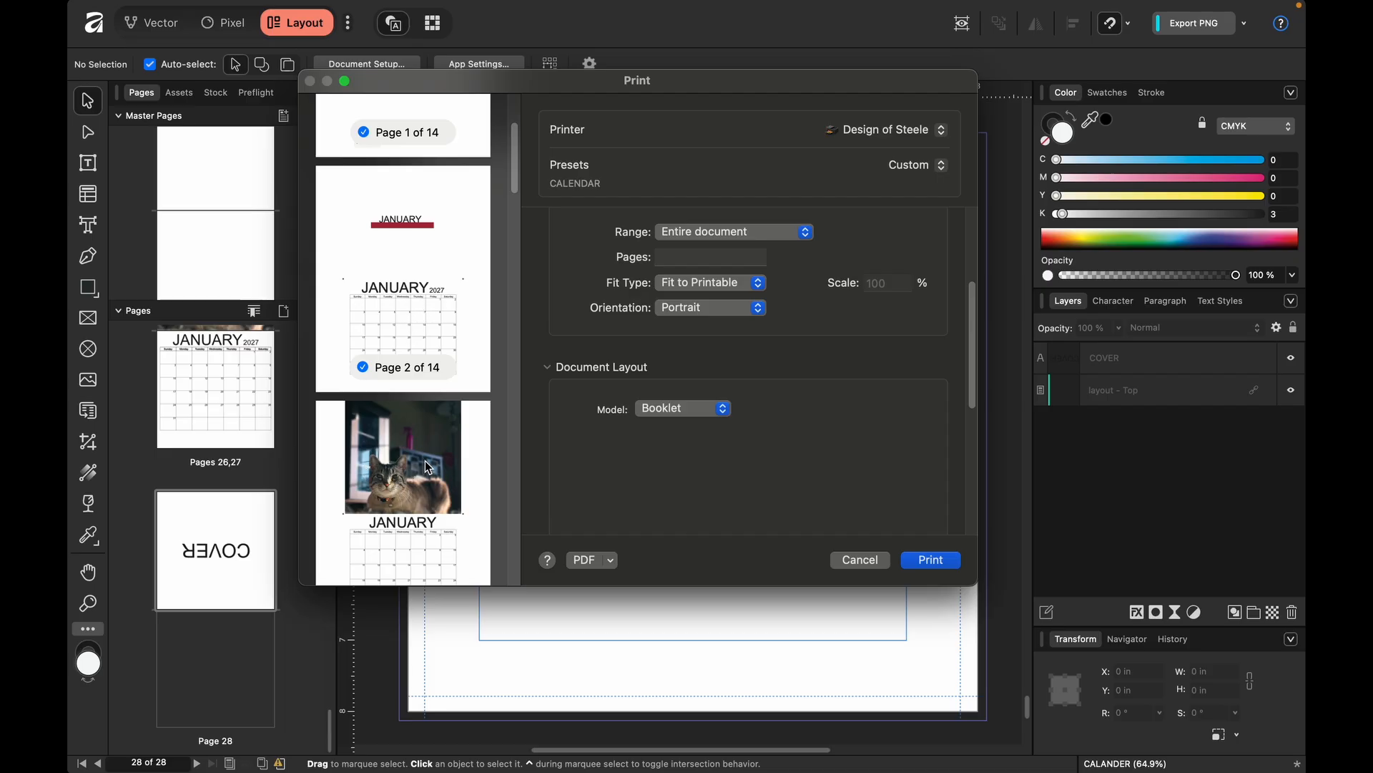
scroll(424, 460, "down", 3)
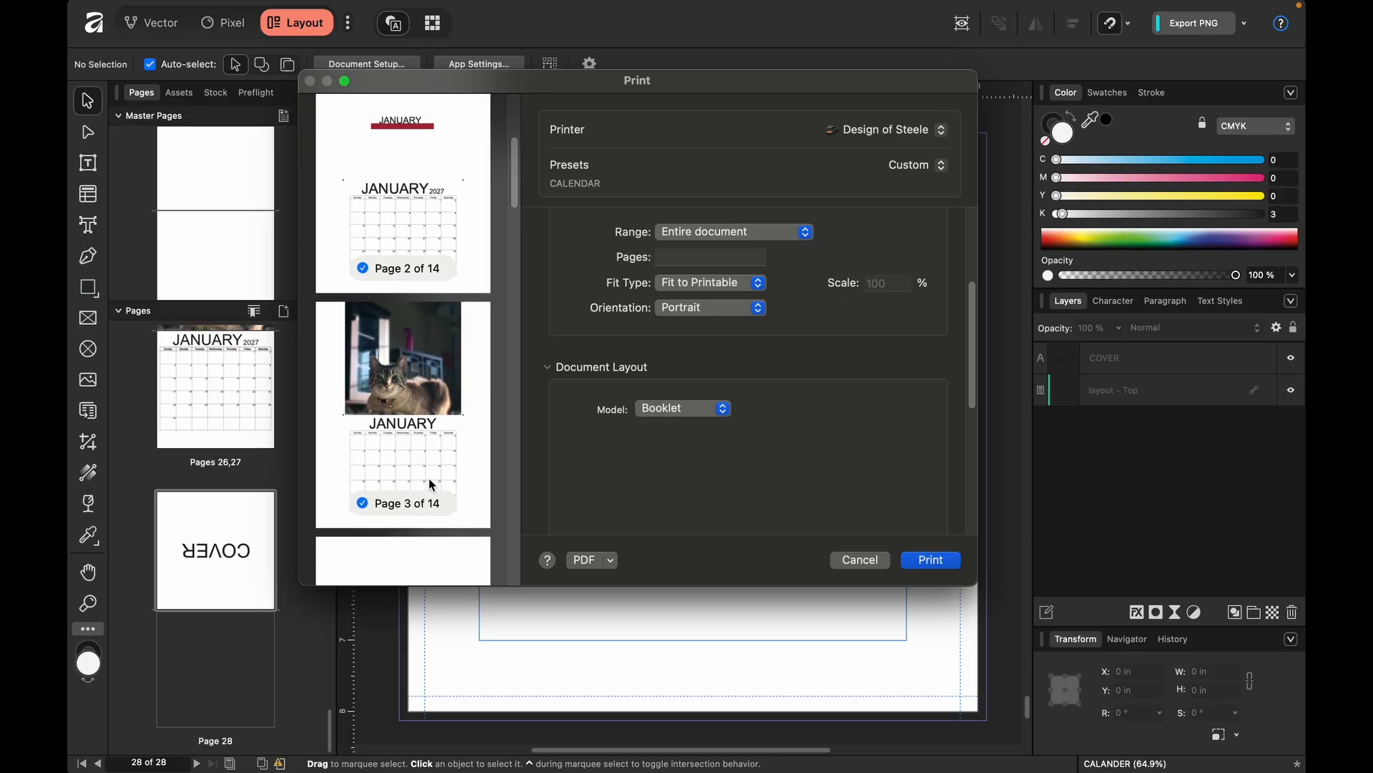
scroll(431, 473, "down", 4)
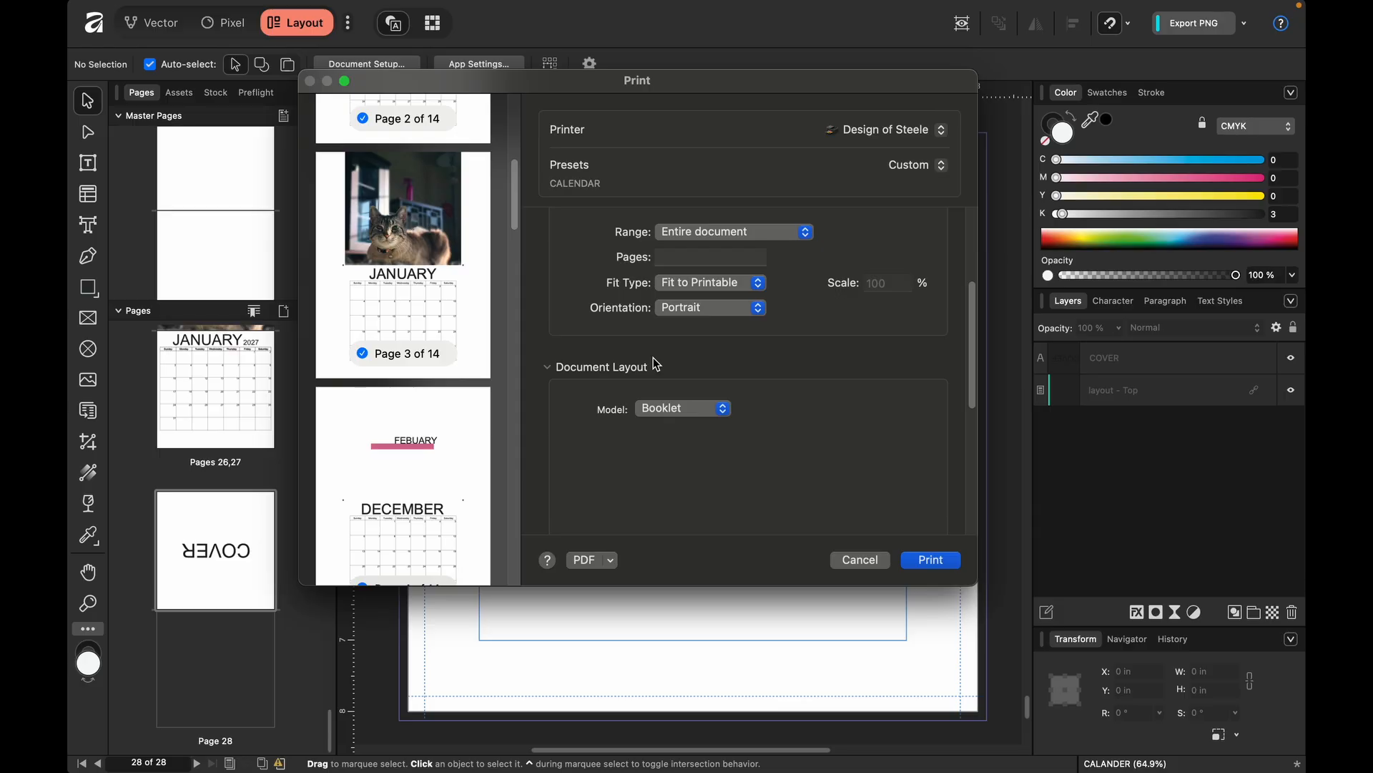
scroll(779, 447, "down", 6)
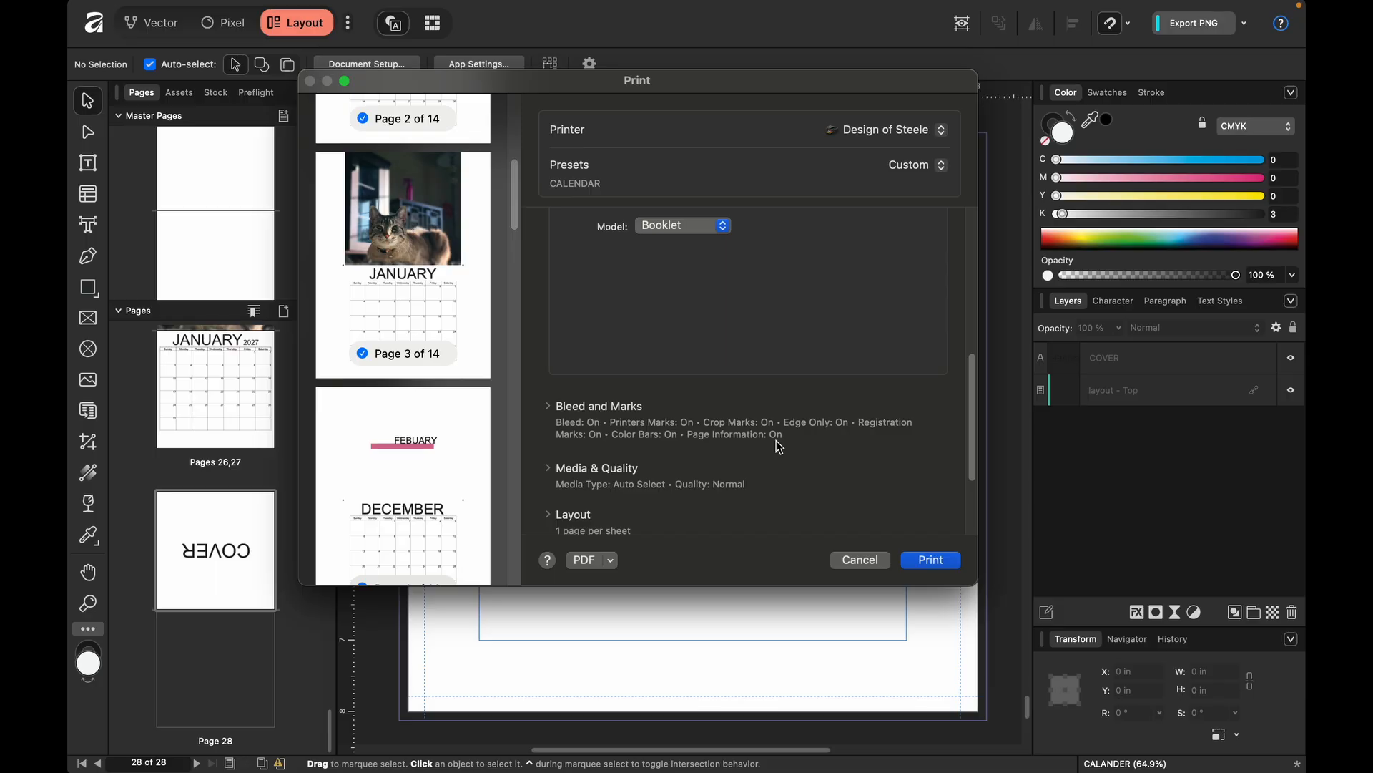
left_click(569, 408)
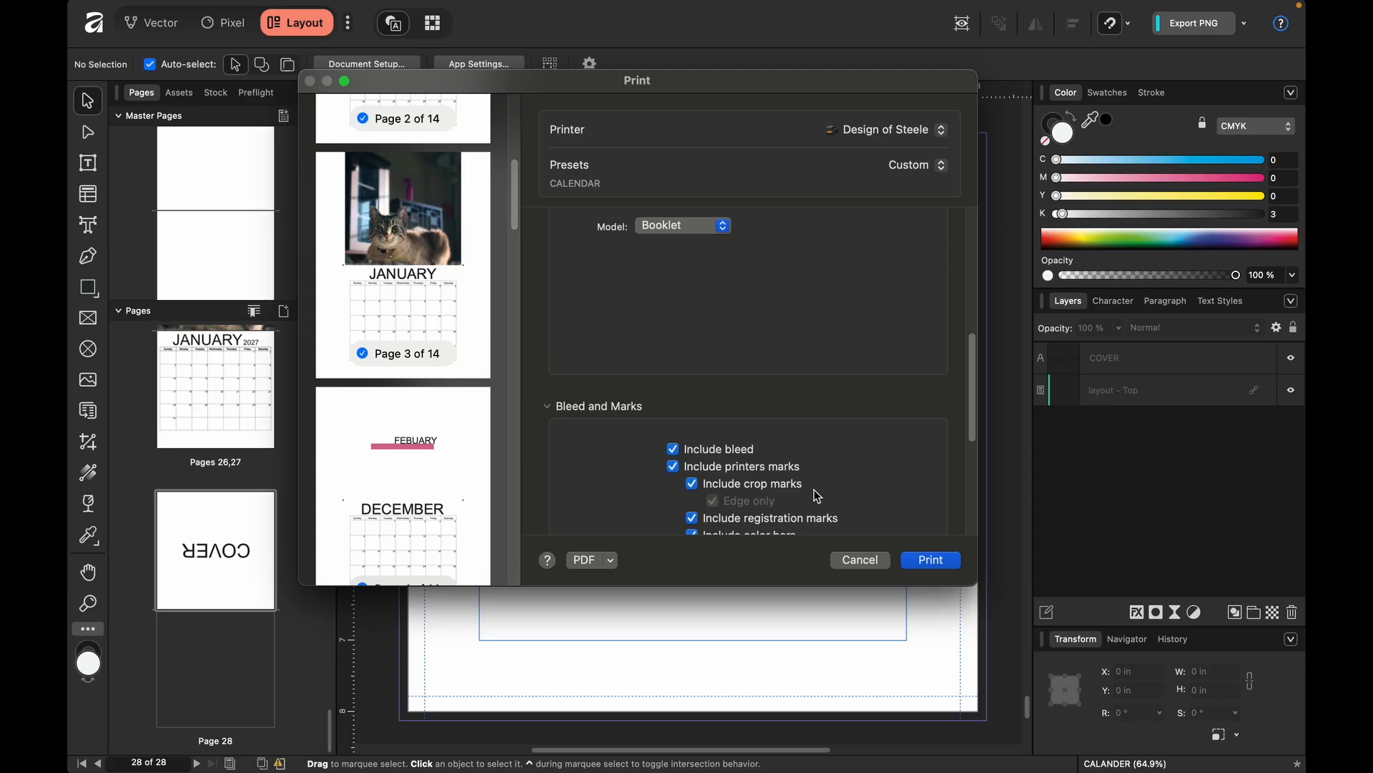
scroll(410, 537, "down", 3)
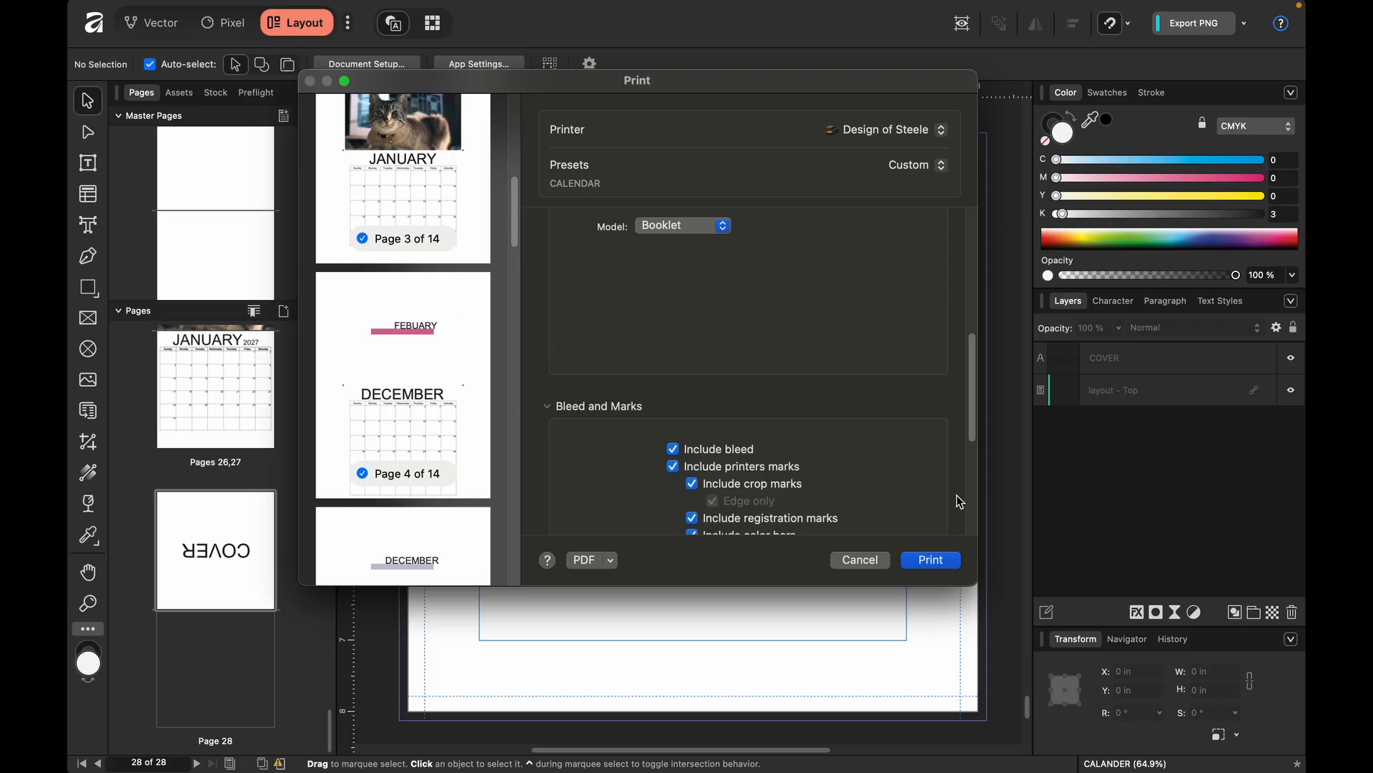
scroll(796, 488, "up", 3)
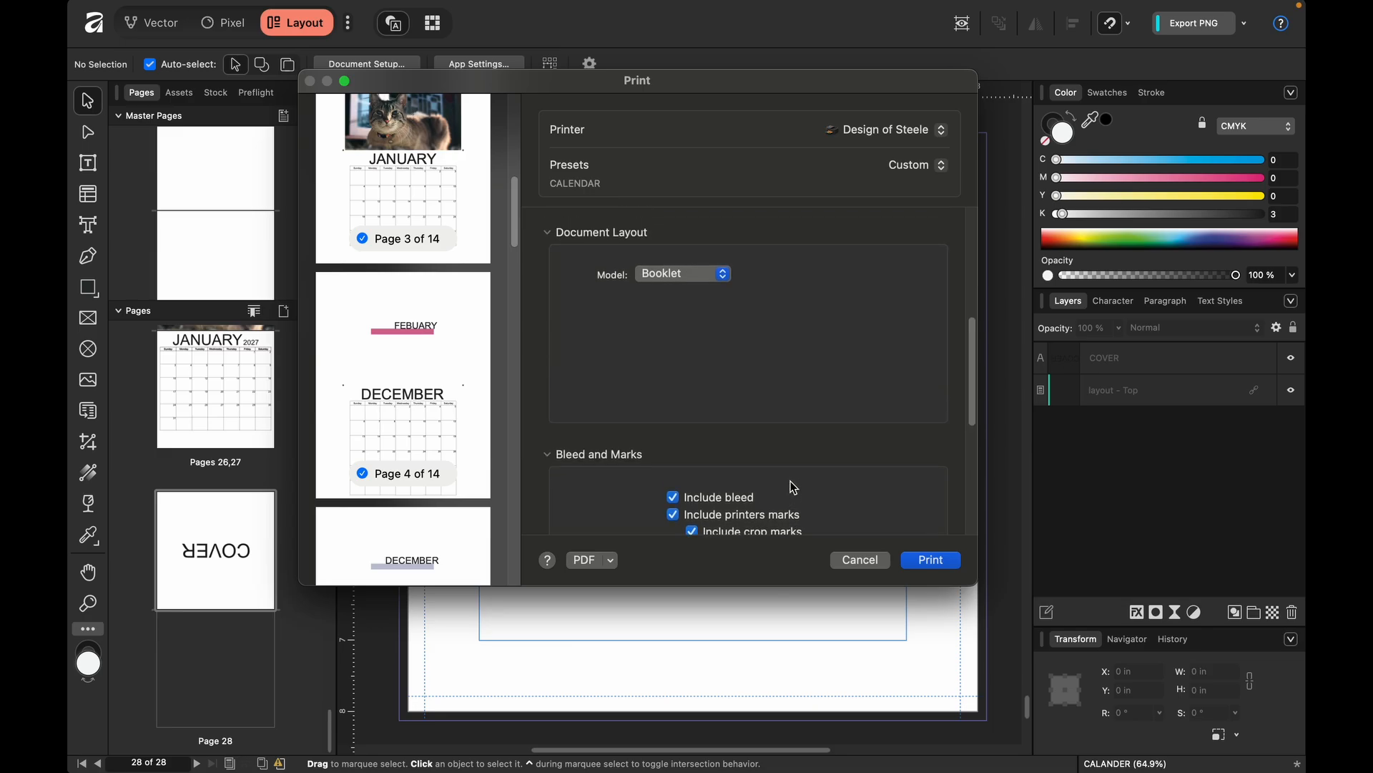
scroll(794, 487, "up", 1)
scroll(426, 467, "up", 2)
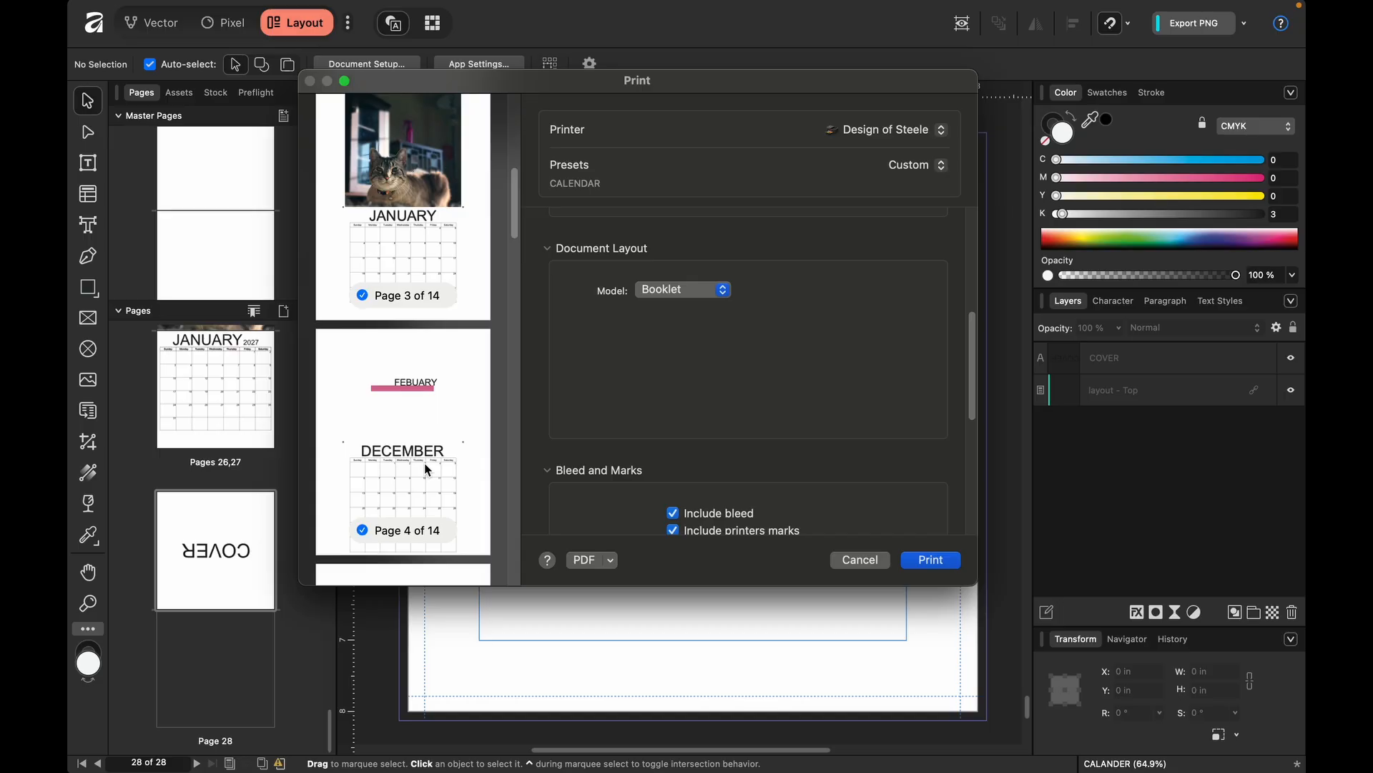
scroll(424, 462, "up", 1)
Review the Media & Quality choices without changing the quality and expand the Layout options in the print settings.
scroll(678, 474, "down", 5)
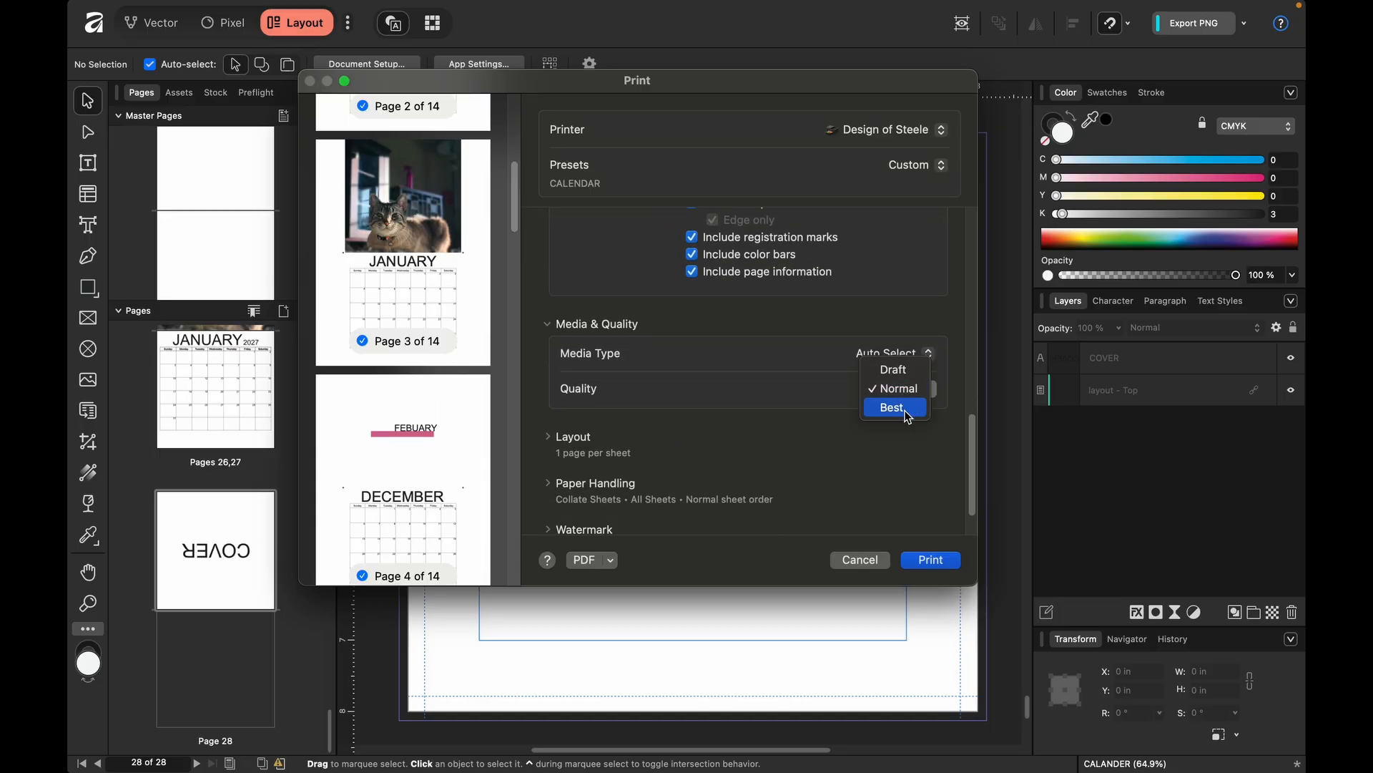
left_click(772, 382)
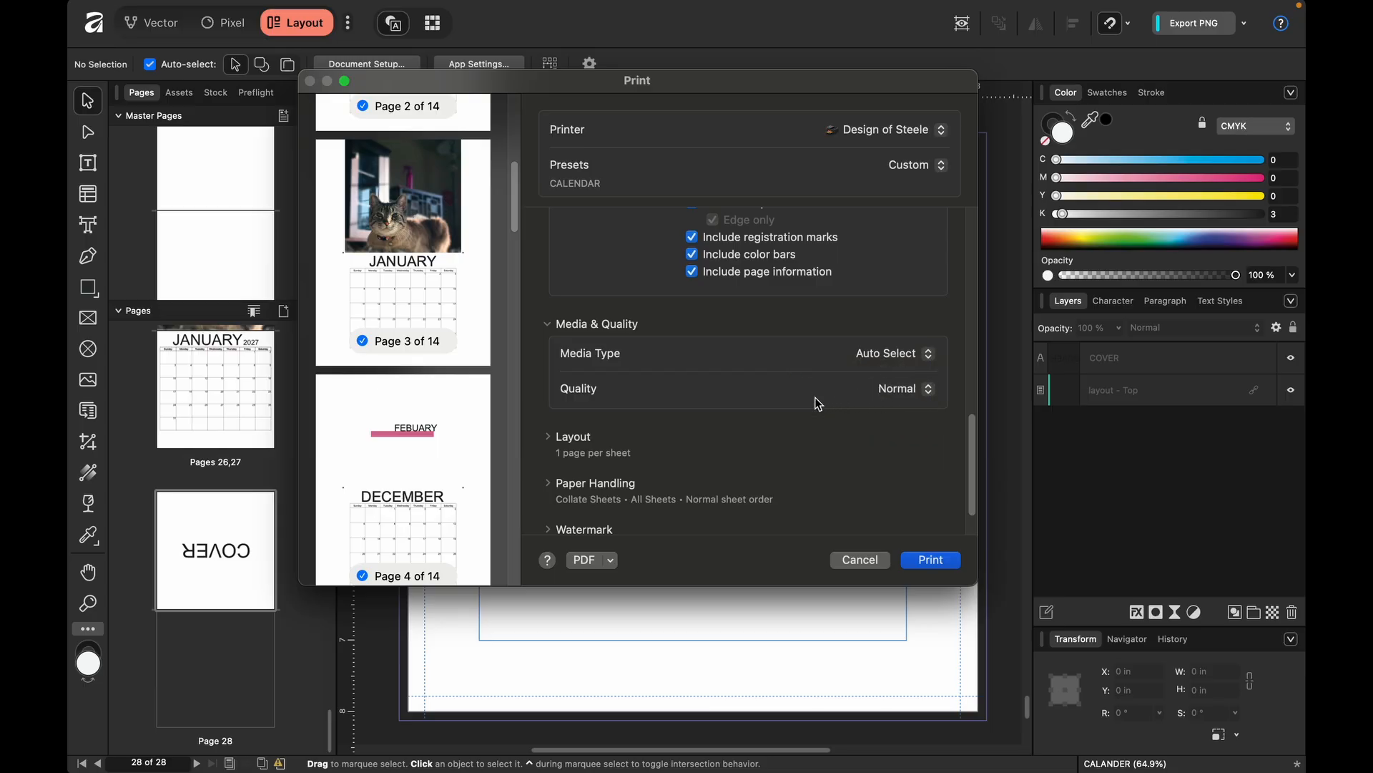
scroll(695, 468, "down", 2)
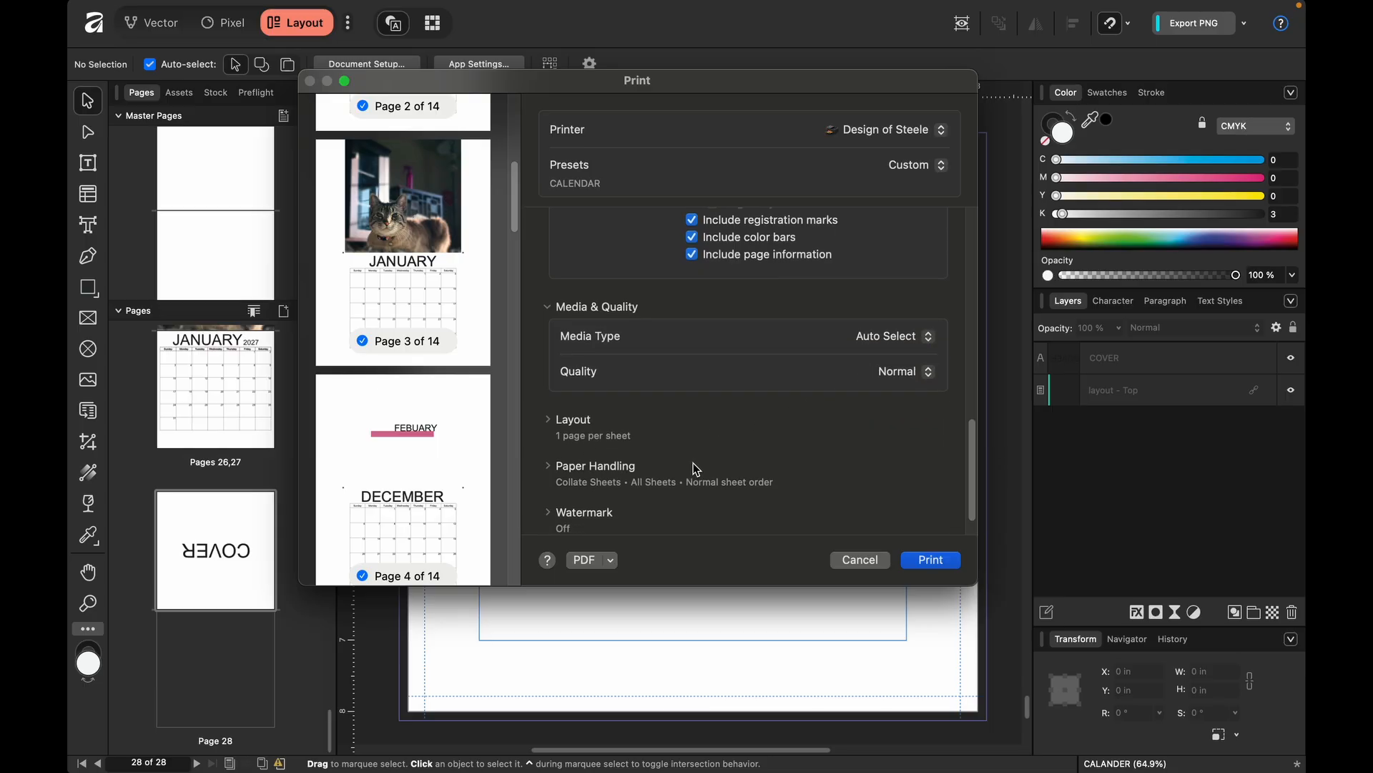
left_click(571, 387)
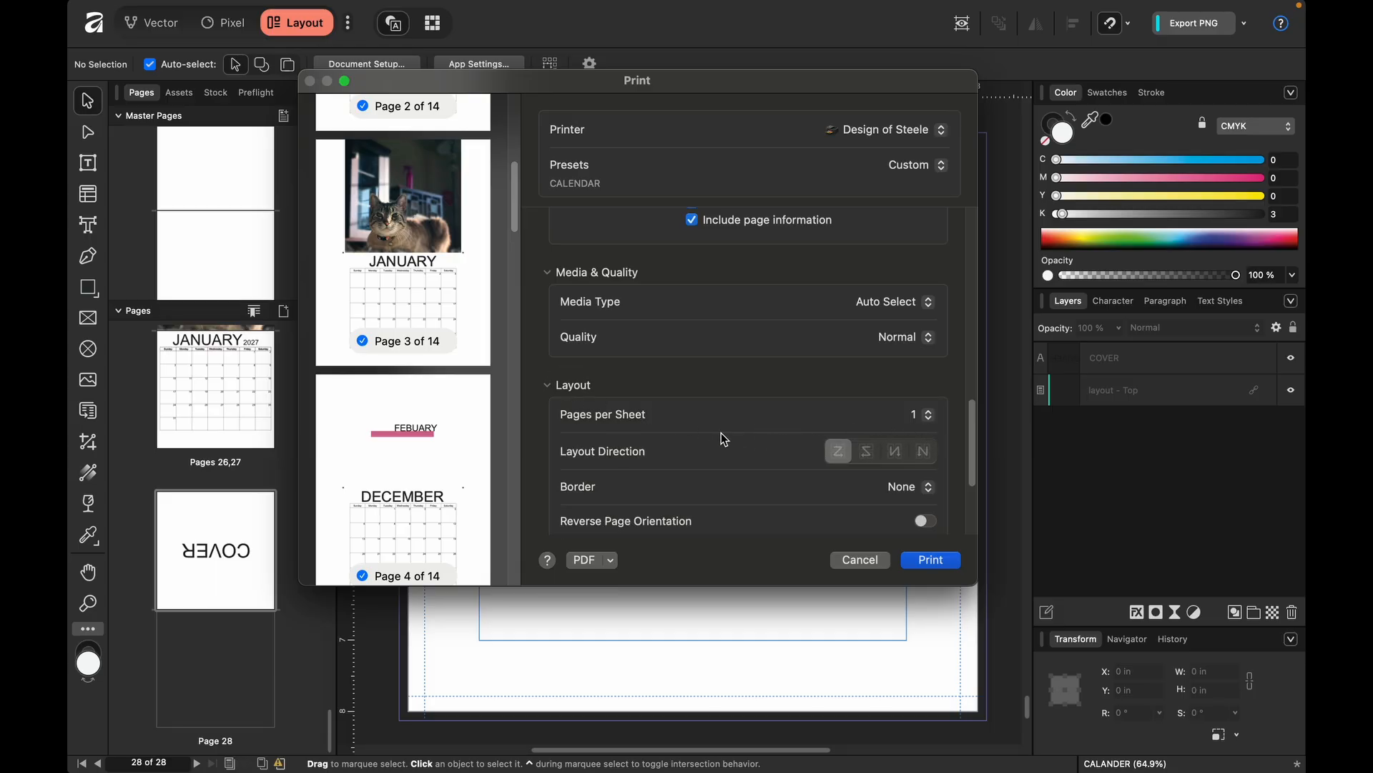
Examine the Layout options and the Paper Handling options in the print settings.
scroll(701, 435, "down", 1)
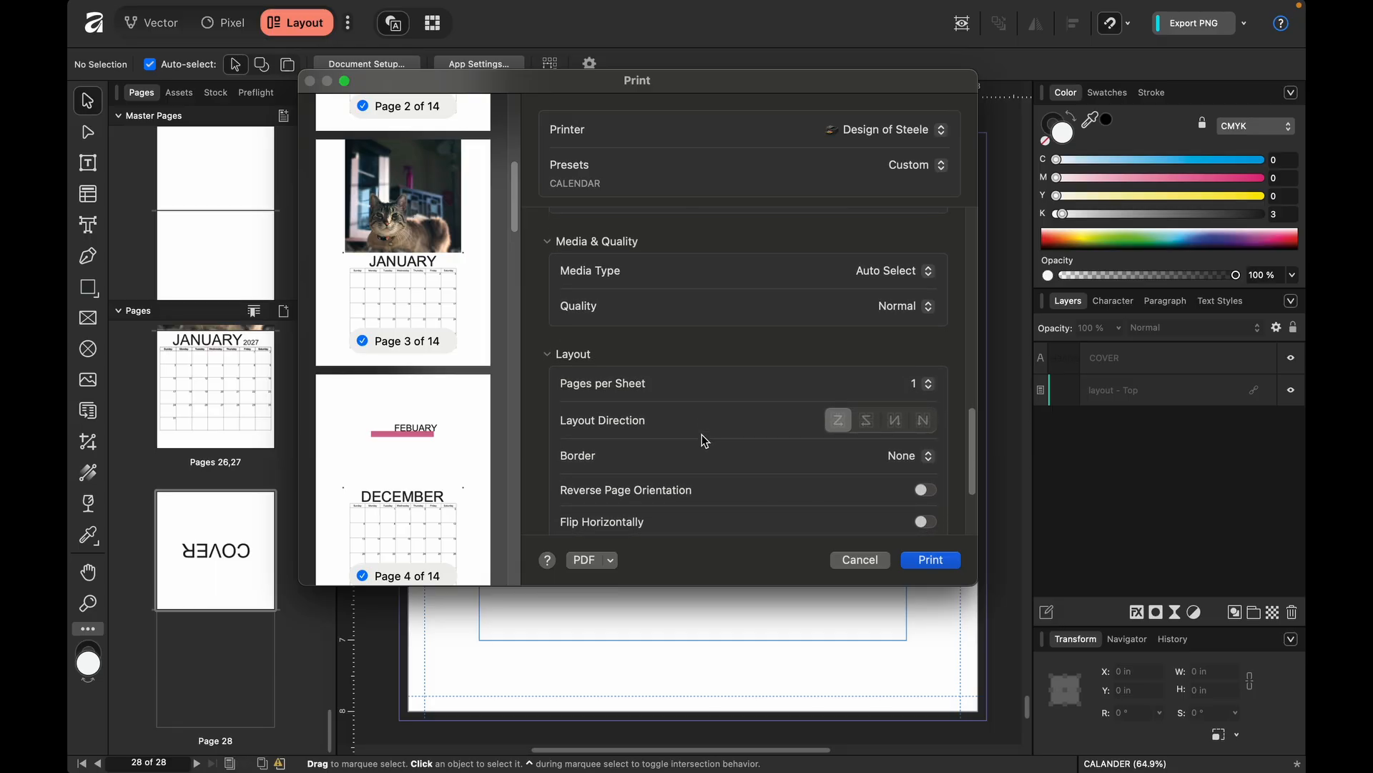
scroll(702, 435, "down", 1)
scroll(702, 434, "down", 1)
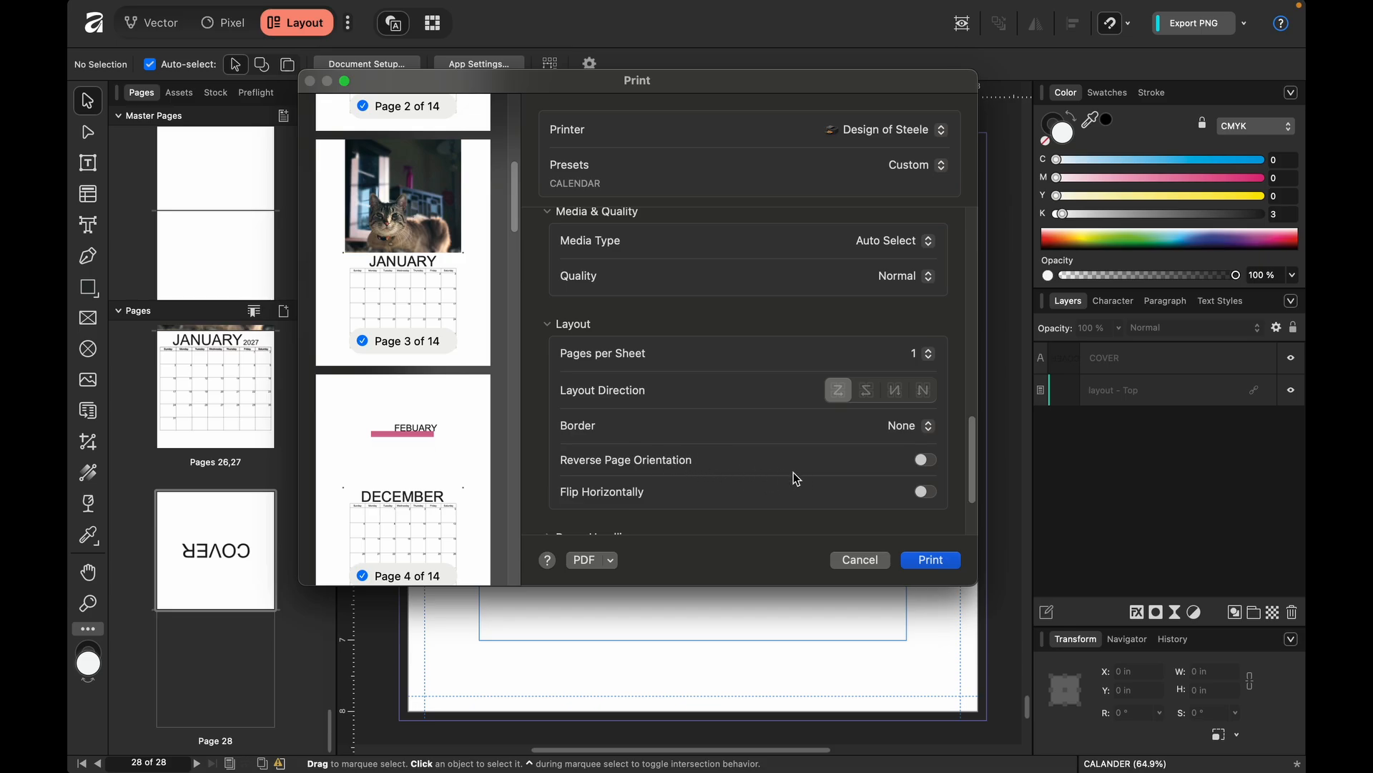
scroll(756, 462, "down", 5)
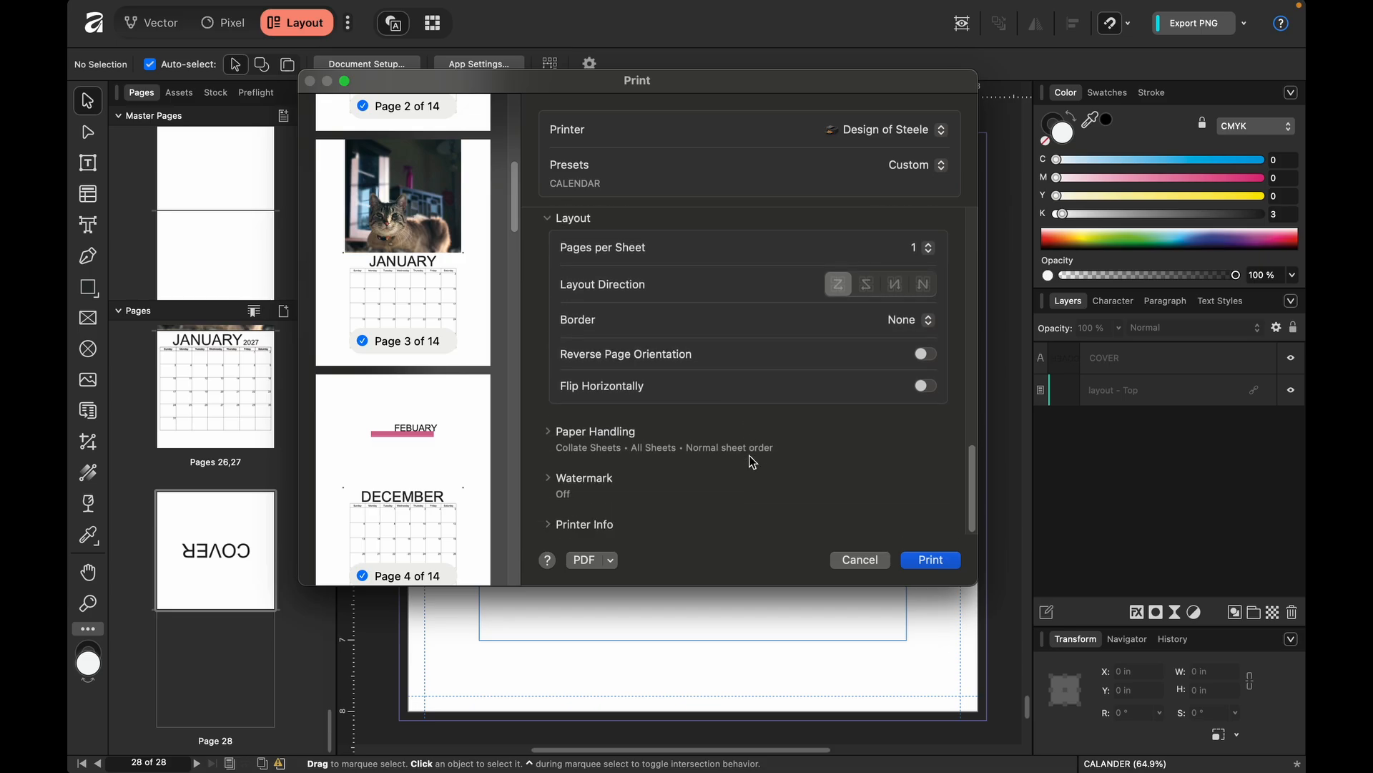
left_click(586, 432)
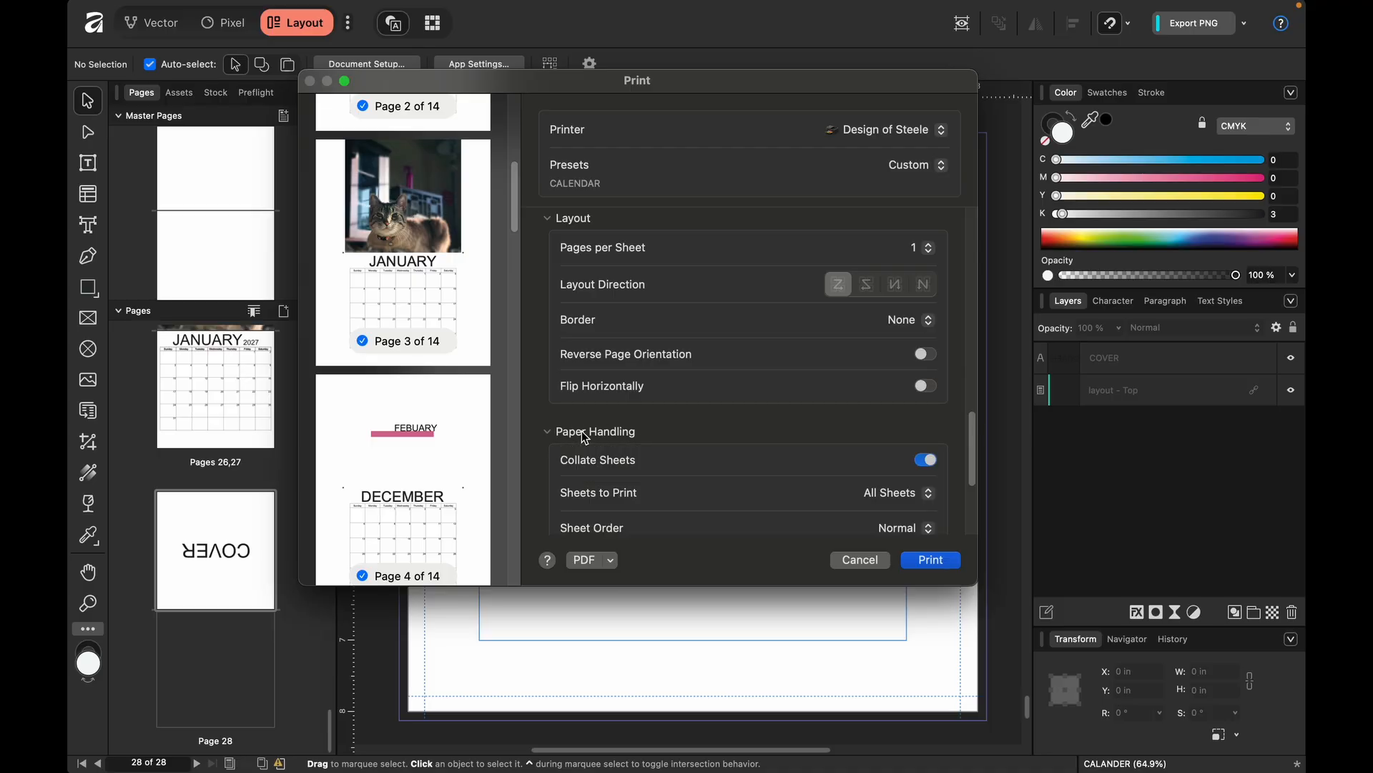
scroll(688, 475, "down", 2)
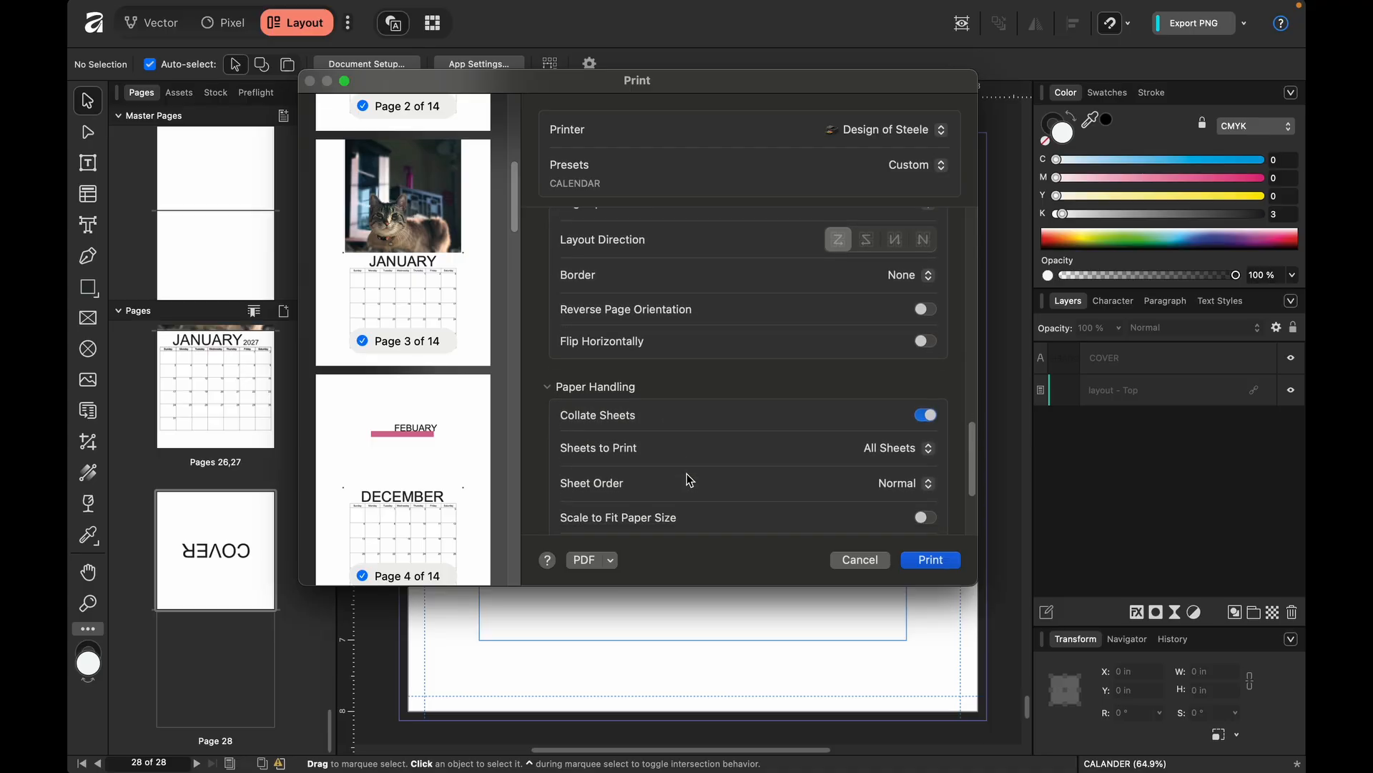
scroll(689, 479, "down", 3)
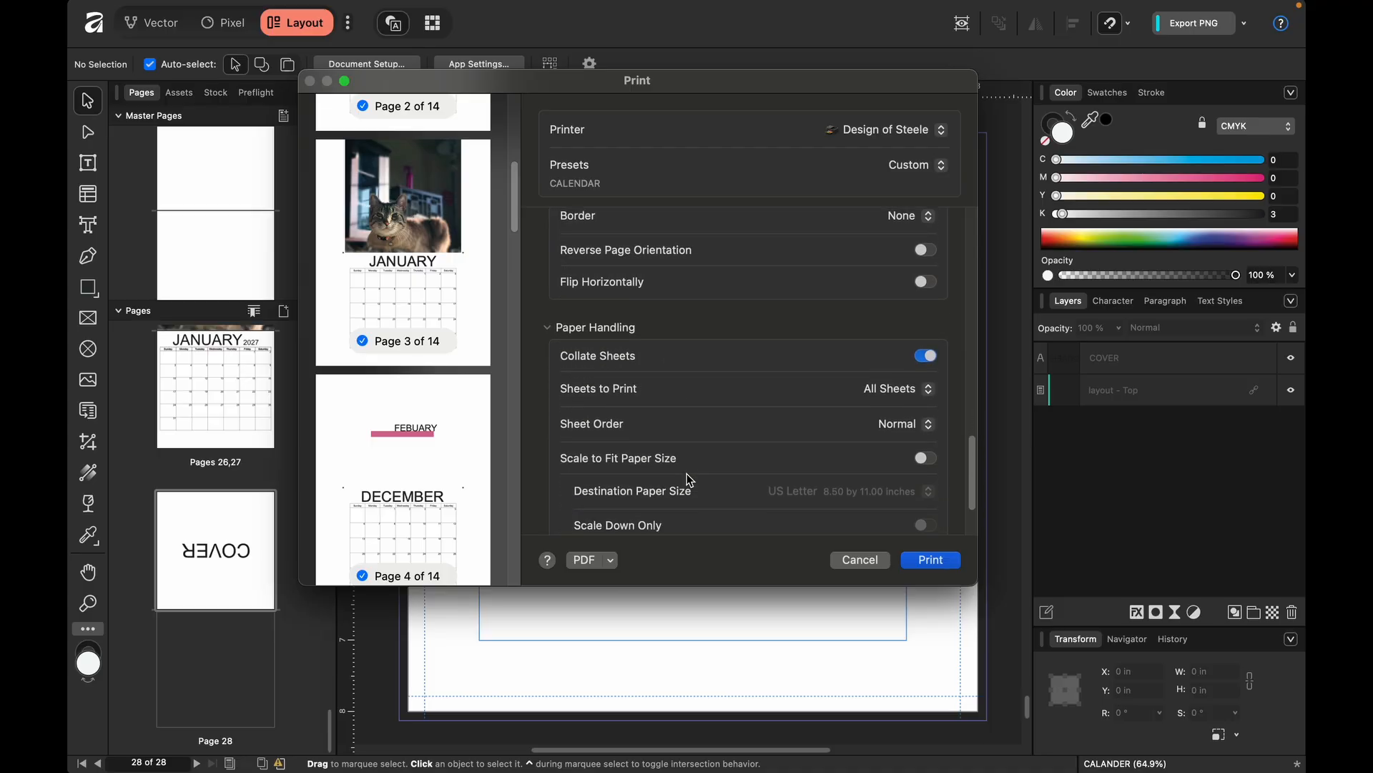
scroll(688, 479, "down", 4)
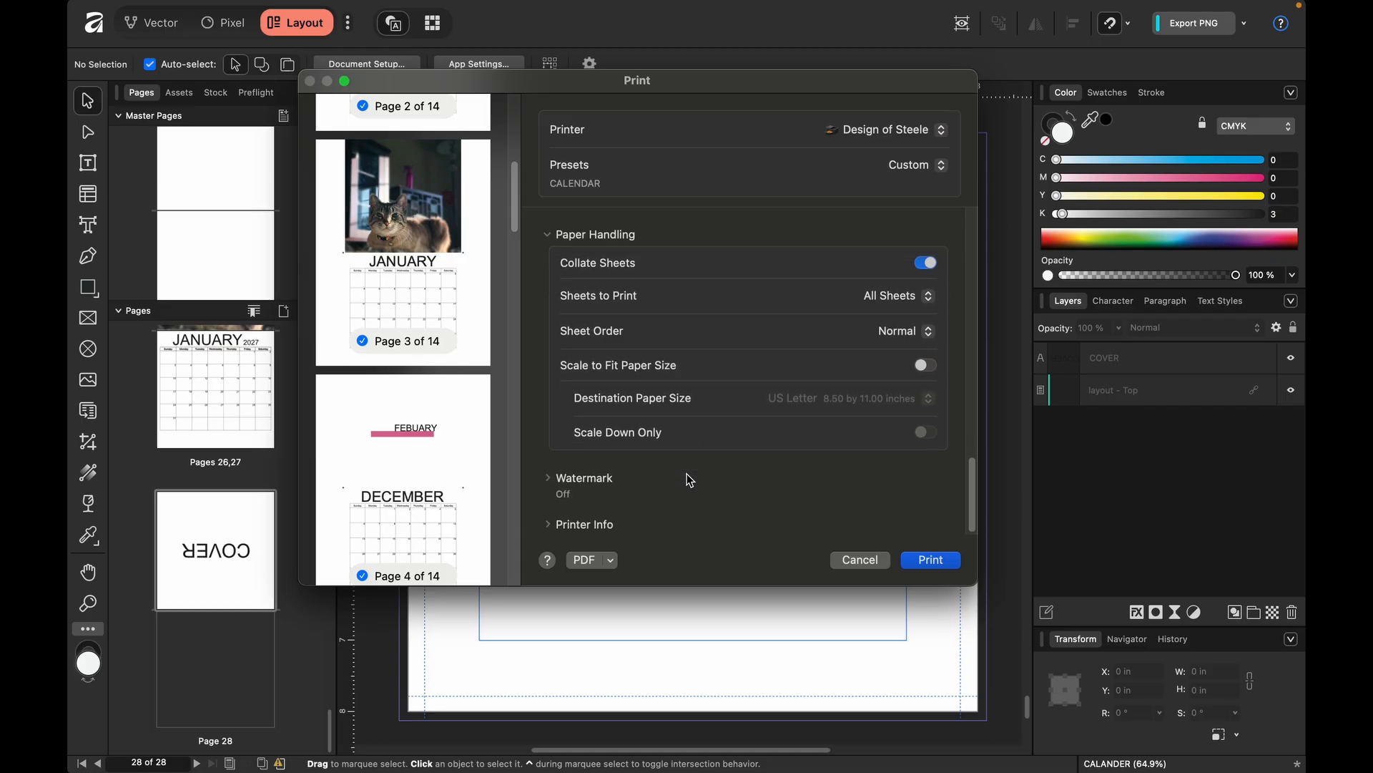
Turn on the print watermark and enter "Design of Steele" as its text.
left_click(580, 483)
scroll(777, 412, "down", 2)
left_click(925, 449)
scroll(615, 426, "down", 1)
scroll(626, 429, "down", 1)
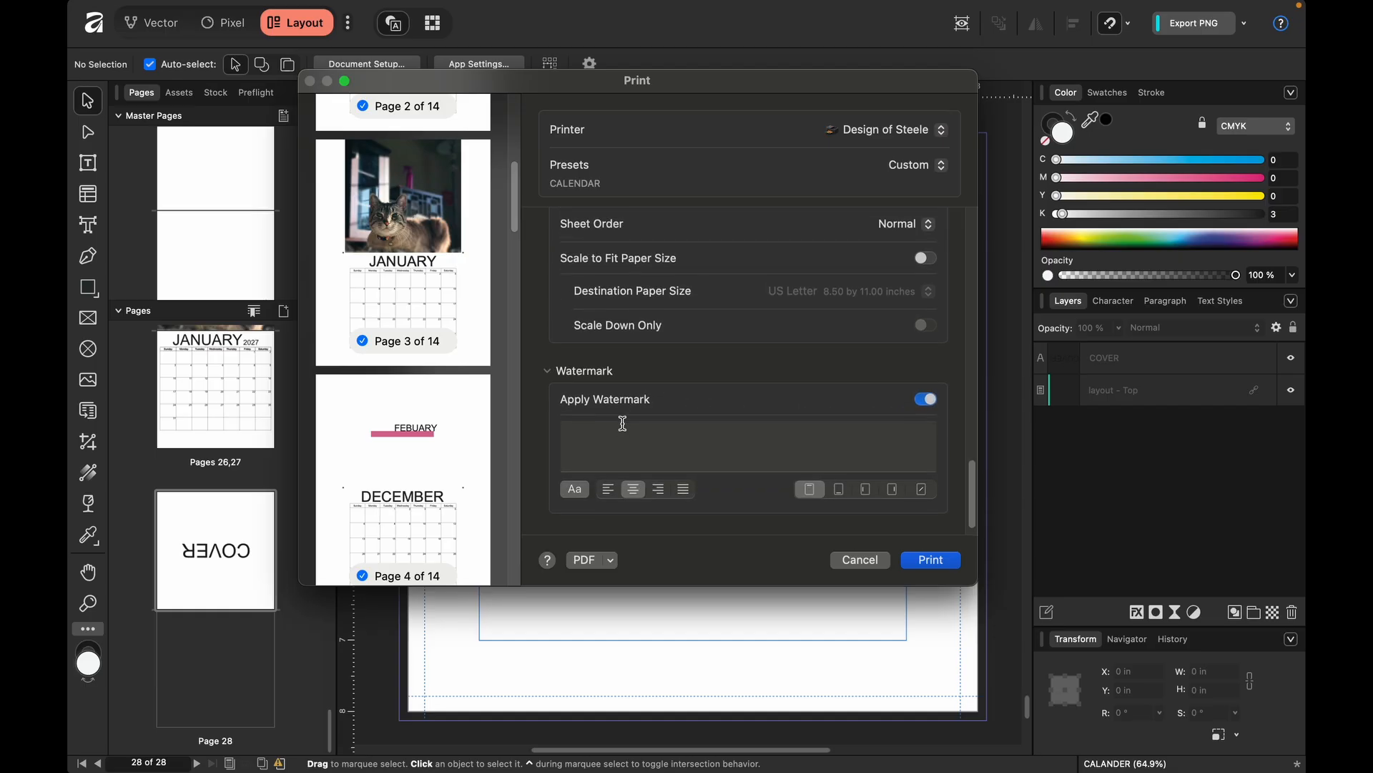
left_click(766, 429)
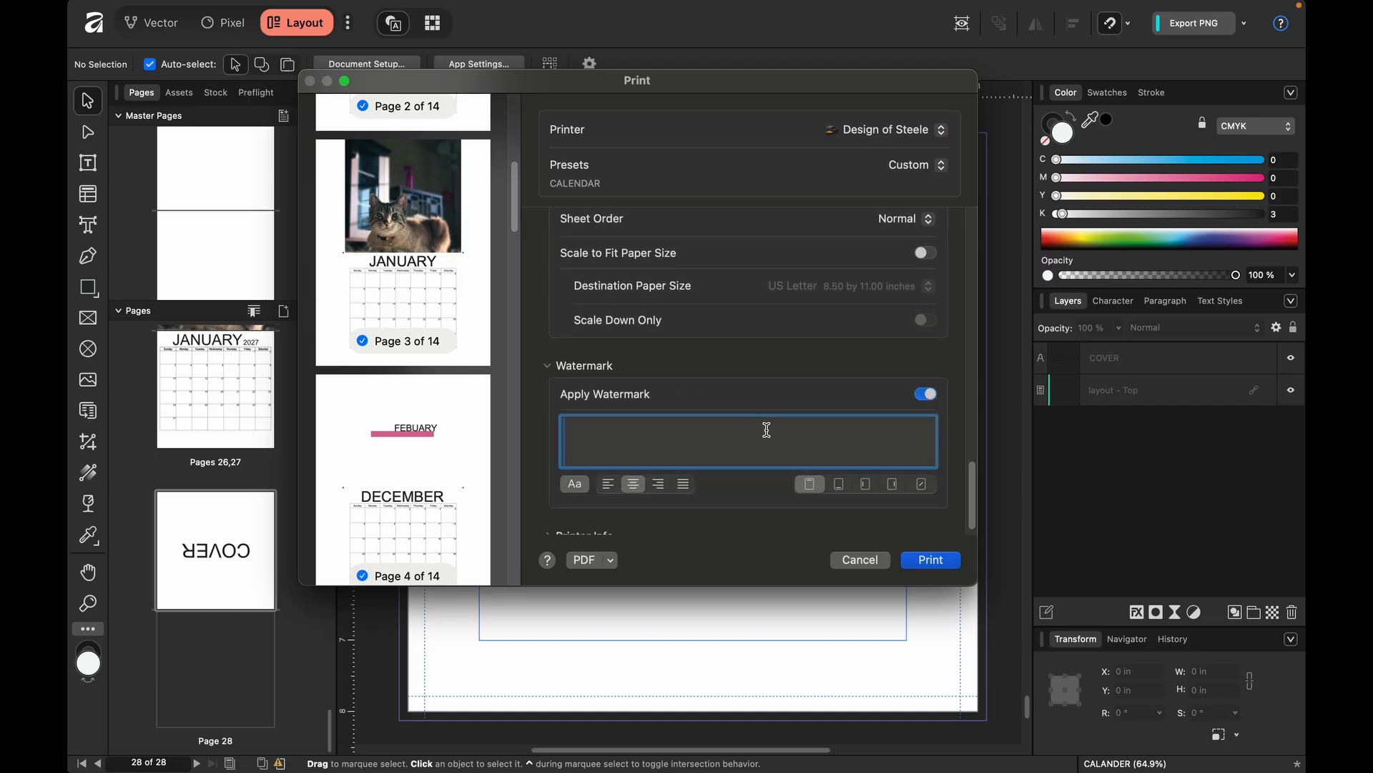
type("Des")
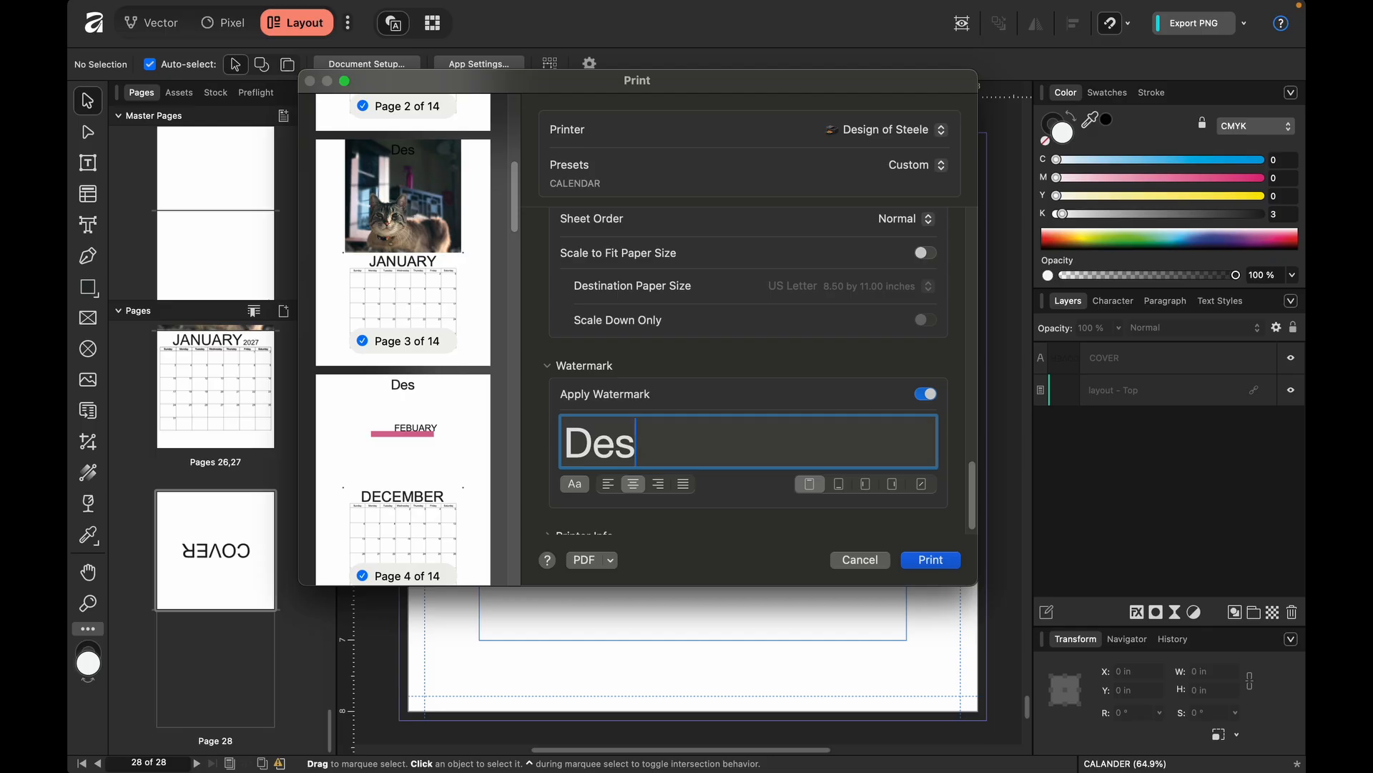
type("ignof")
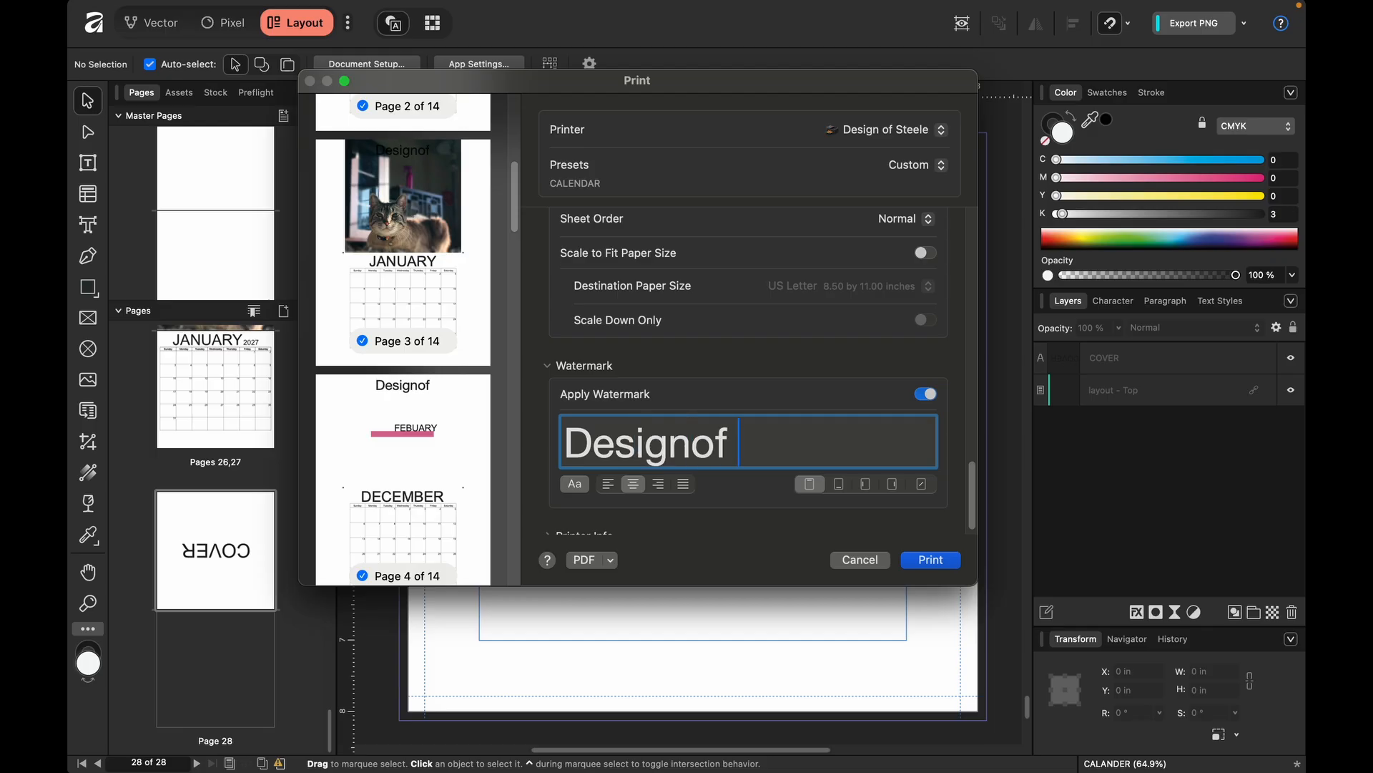
key("BackSpace")
key("BackSpace")
key("BackSpace")
type("n")
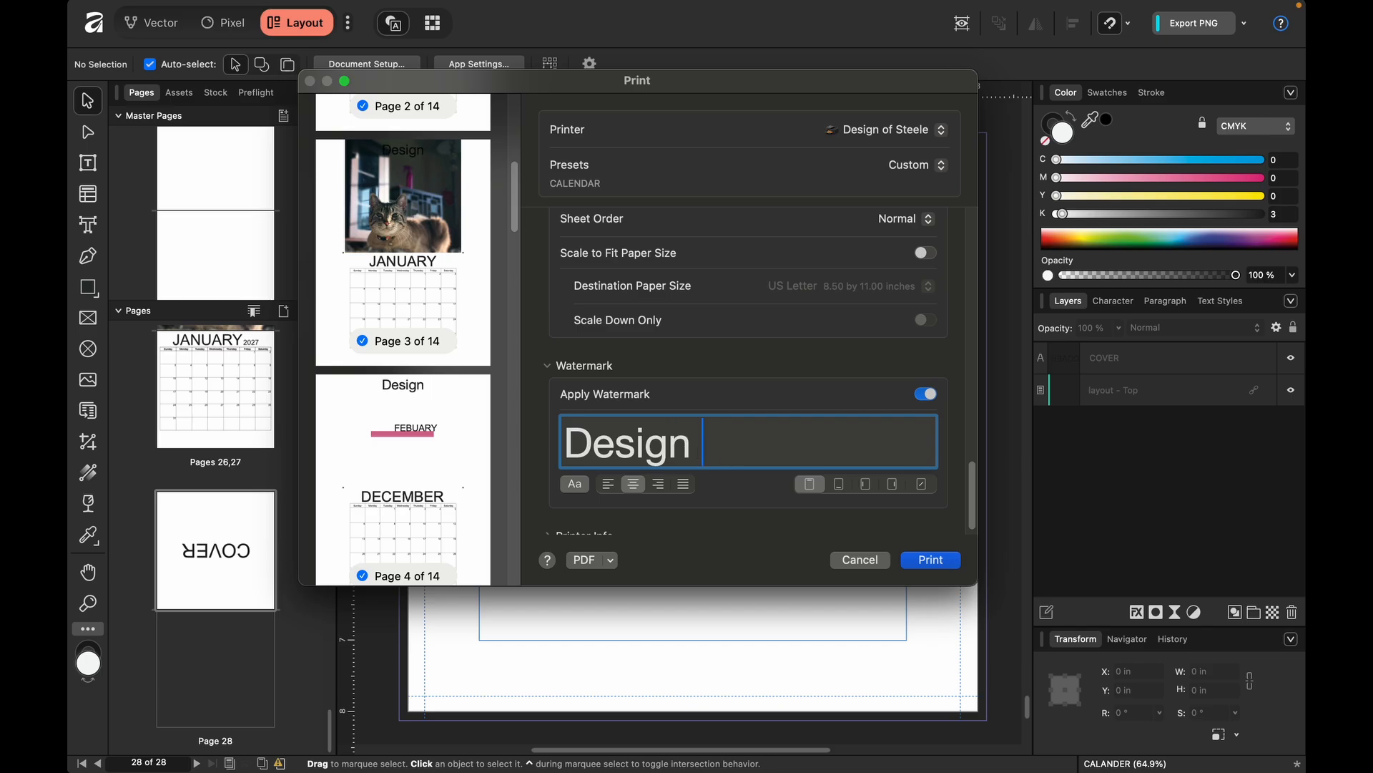
type(" of Steele")
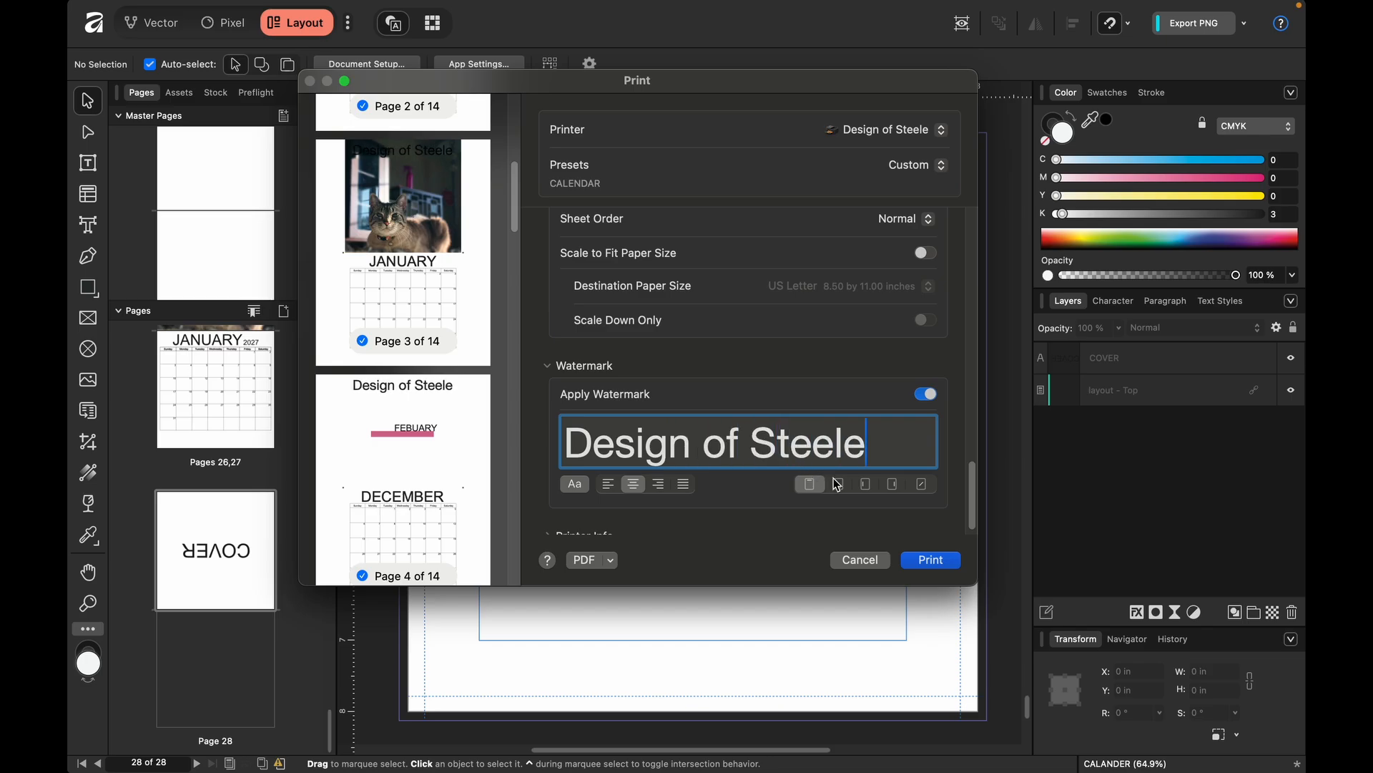
Try the watermark diagonally with right, justified and centred alignment, and turn the watermark off again.
left_click(921, 484)
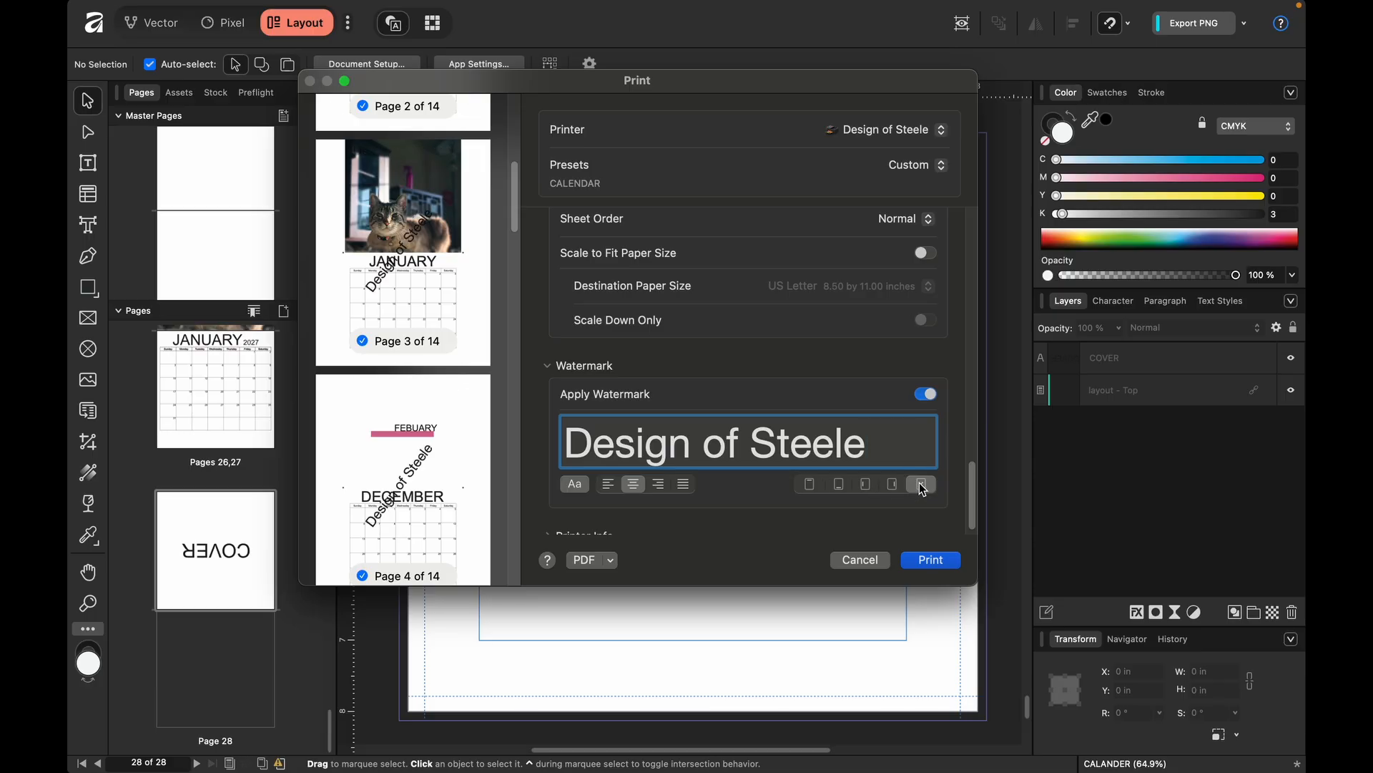
left_click(664, 484)
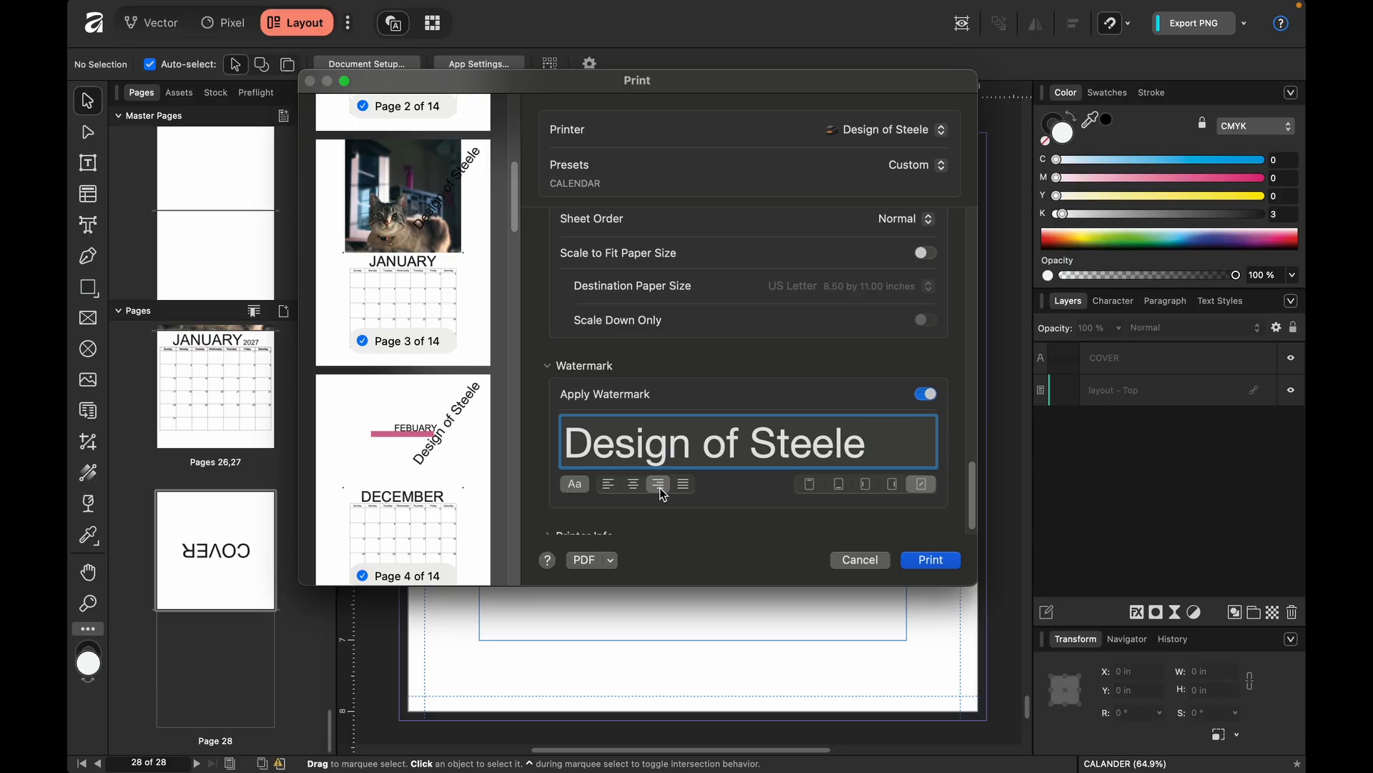
left_click(685, 484)
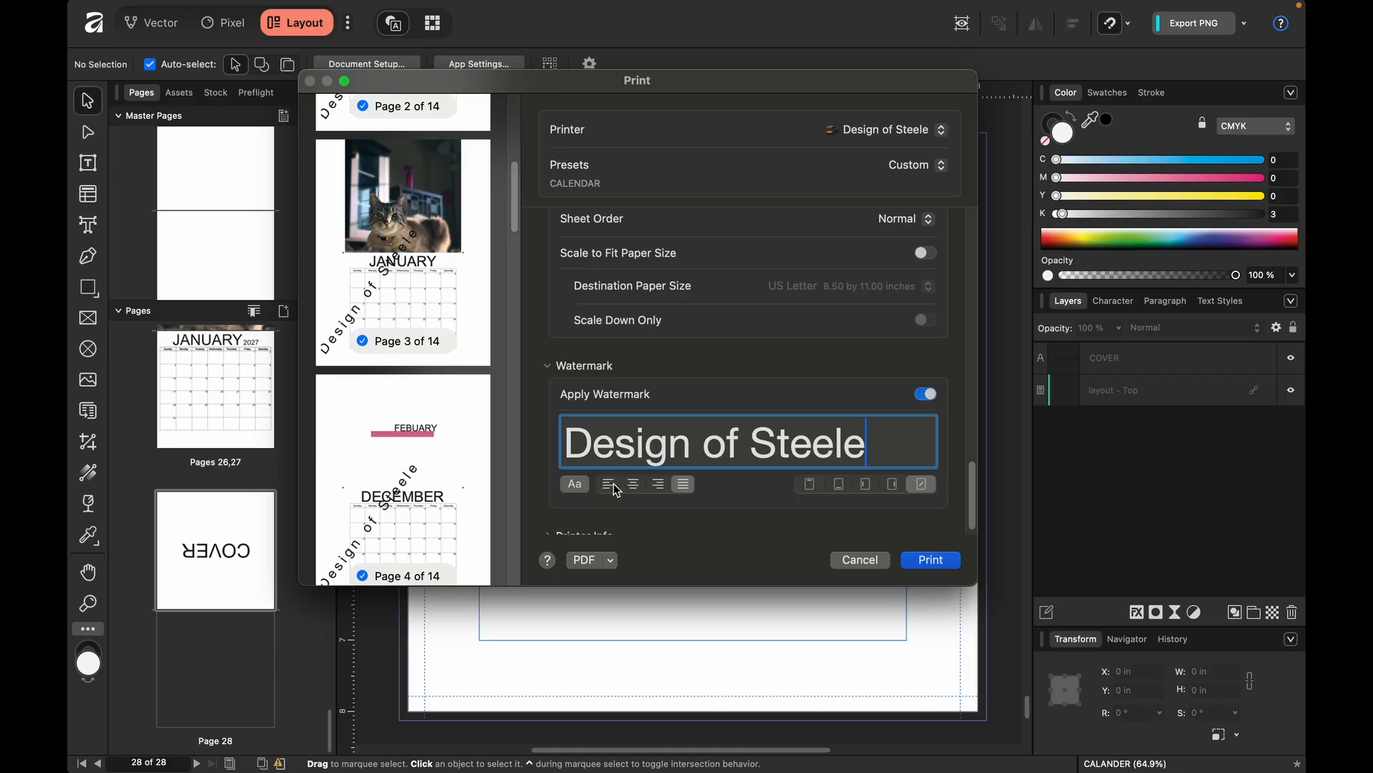
left_click(634, 484)
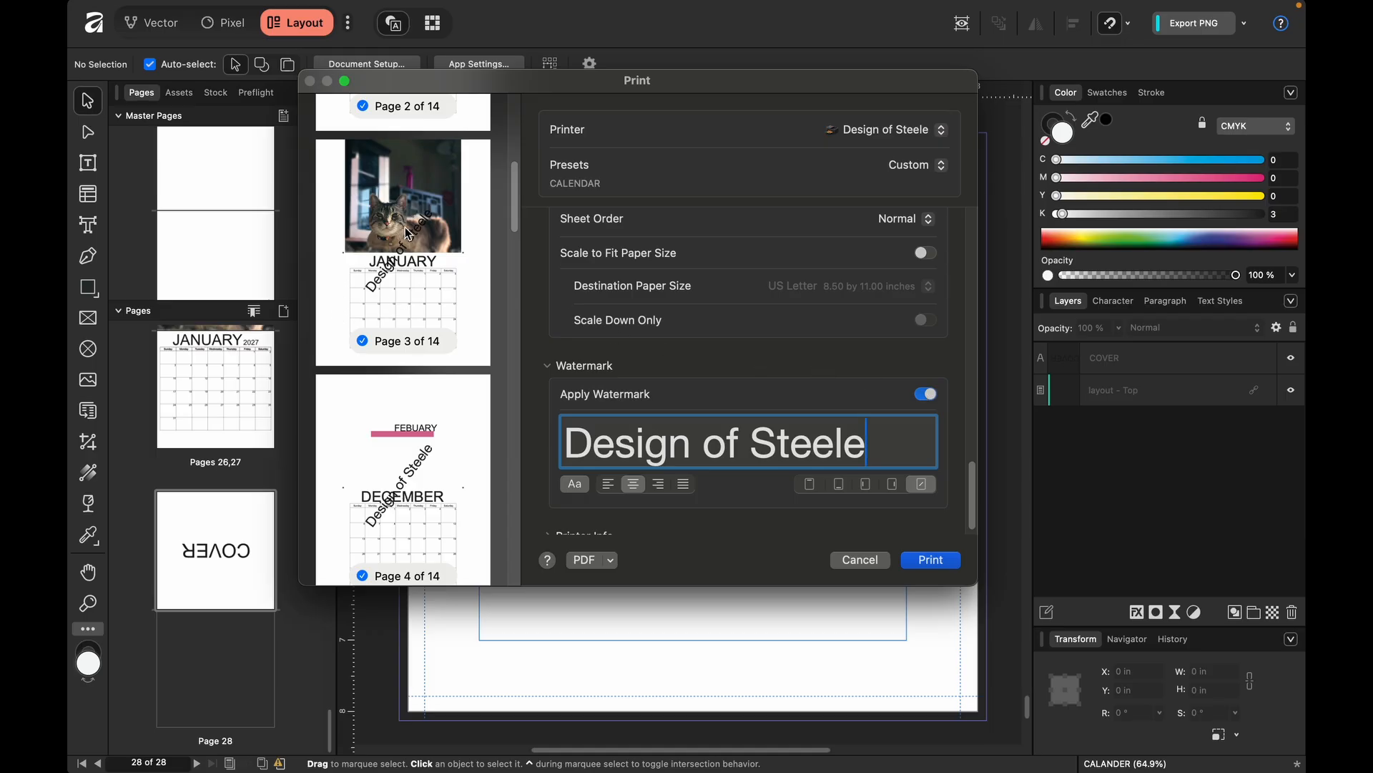
left_click(925, 394)
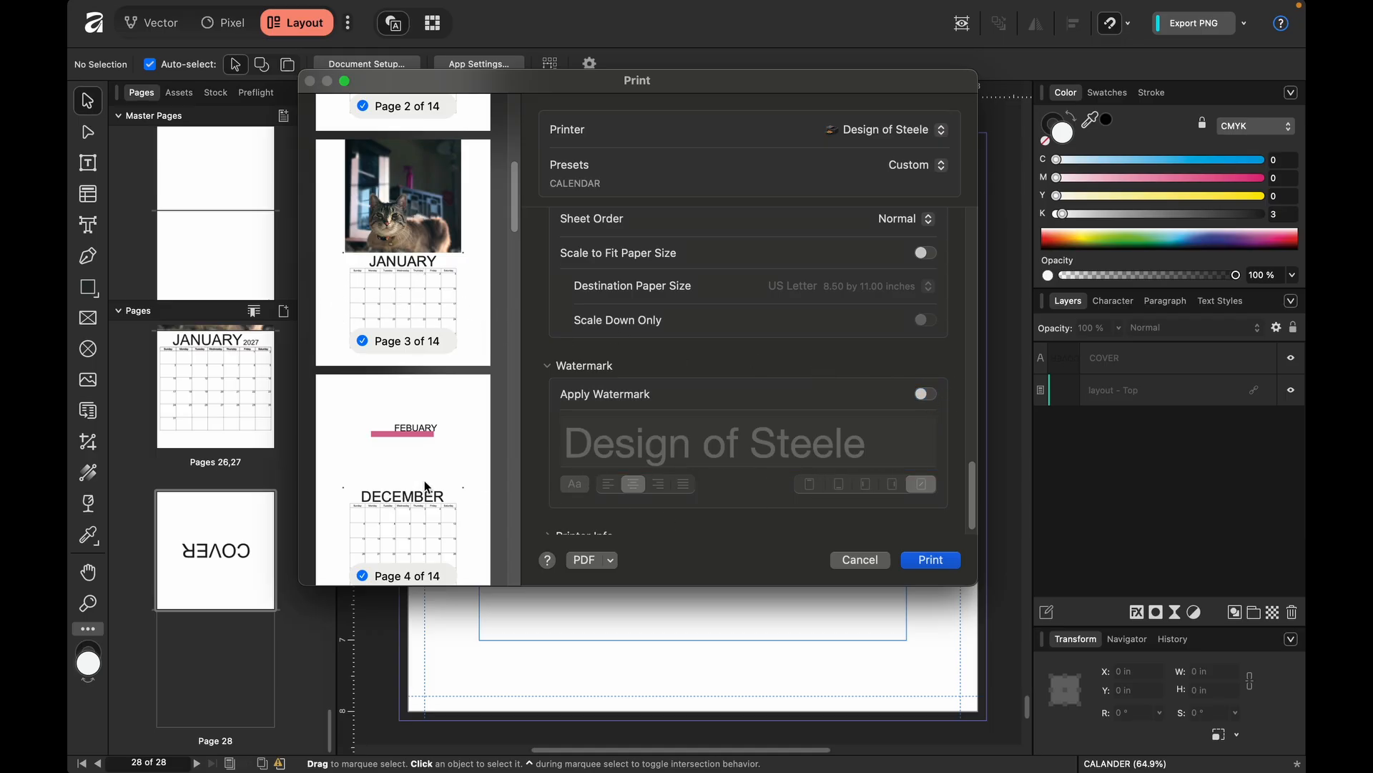
Save the print output as a PDF named CALANDER_2026_YTVIDEO in the Calendar_2026 folder.
scroll(491, 484, "down", 2)
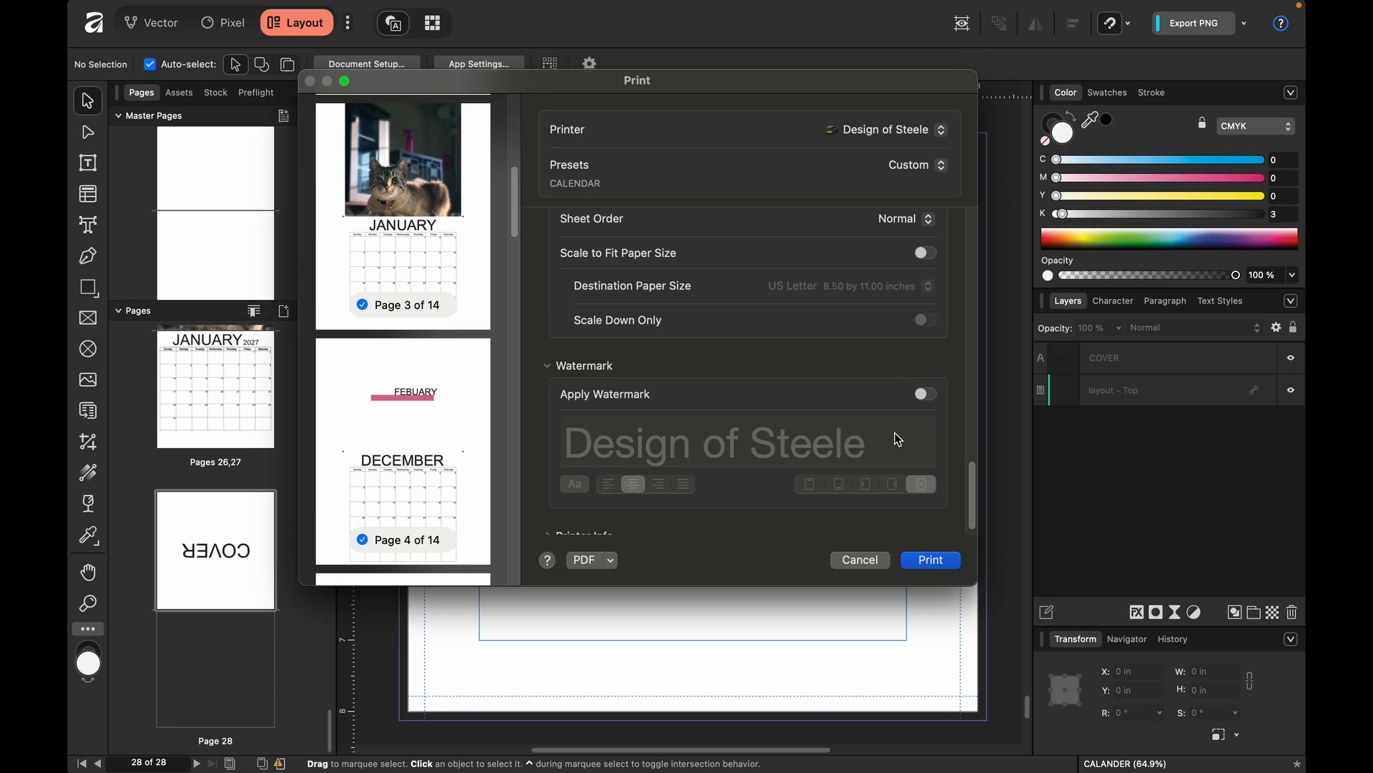
scroll(894, 433, "down", 1)
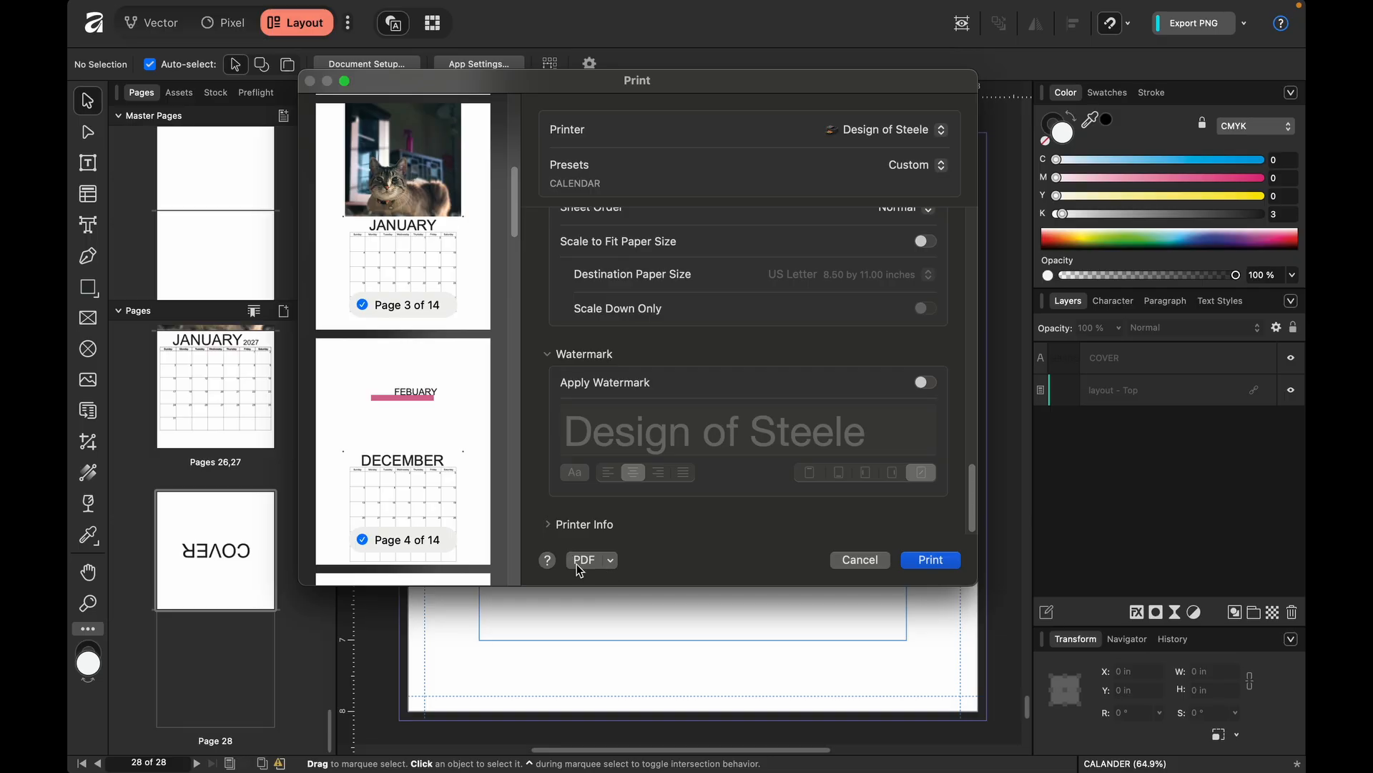
left_click(610, 561)
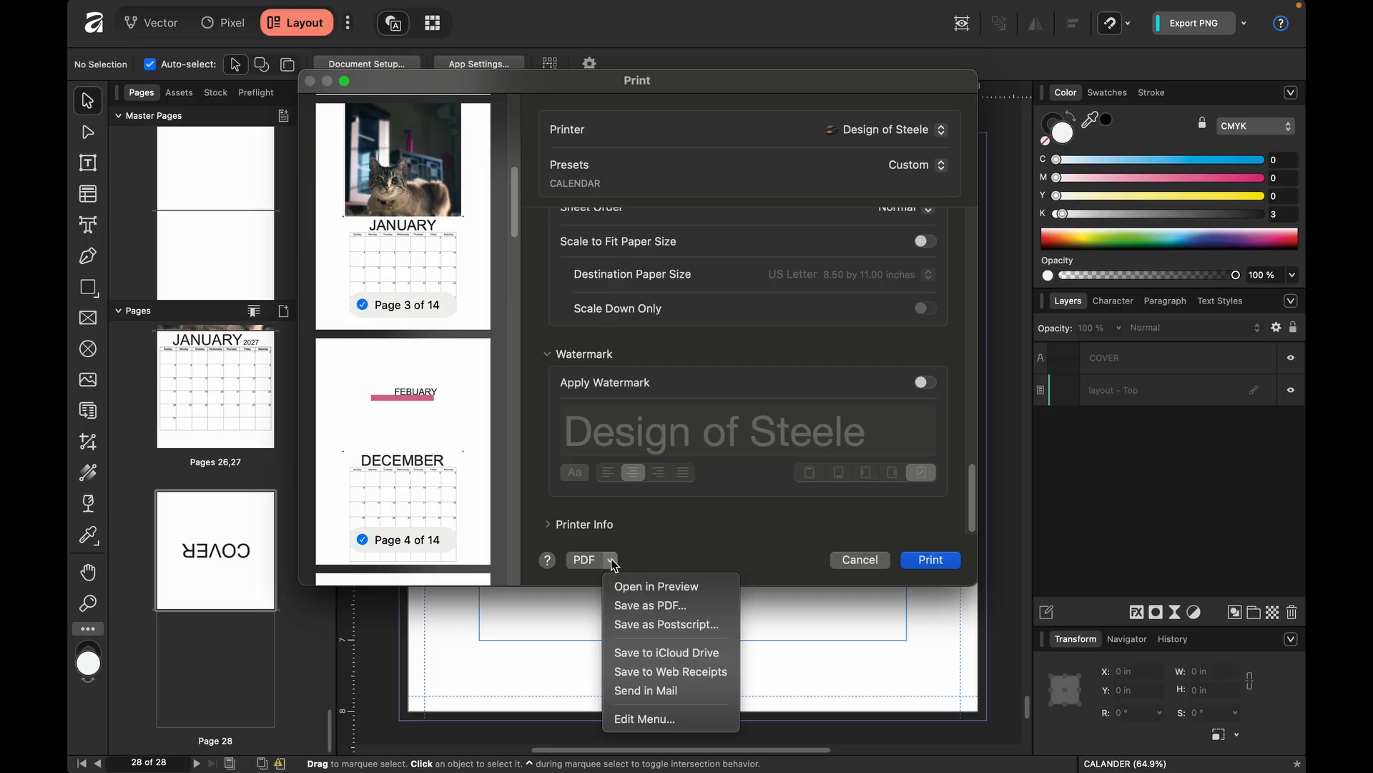
left_click(667, 605)
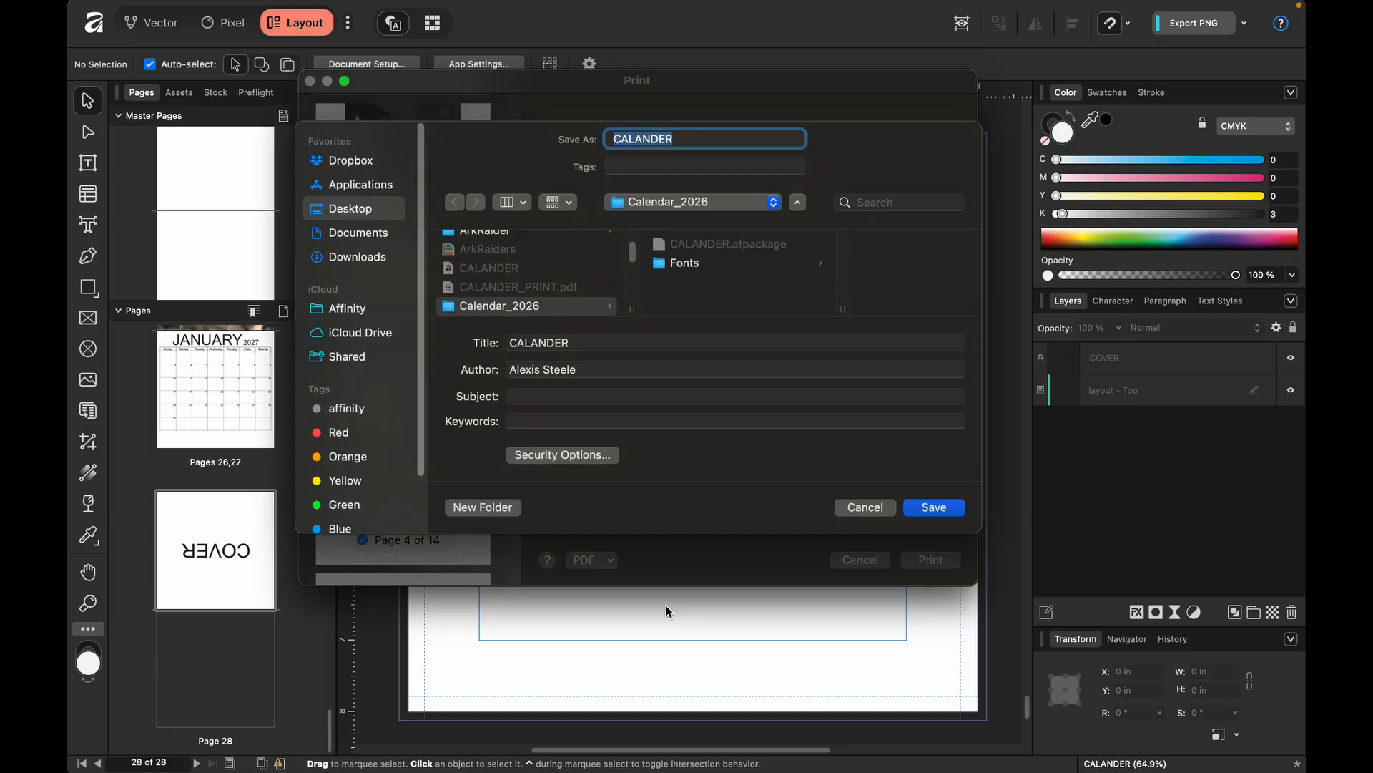
left_click(703, 136)
type("_20")
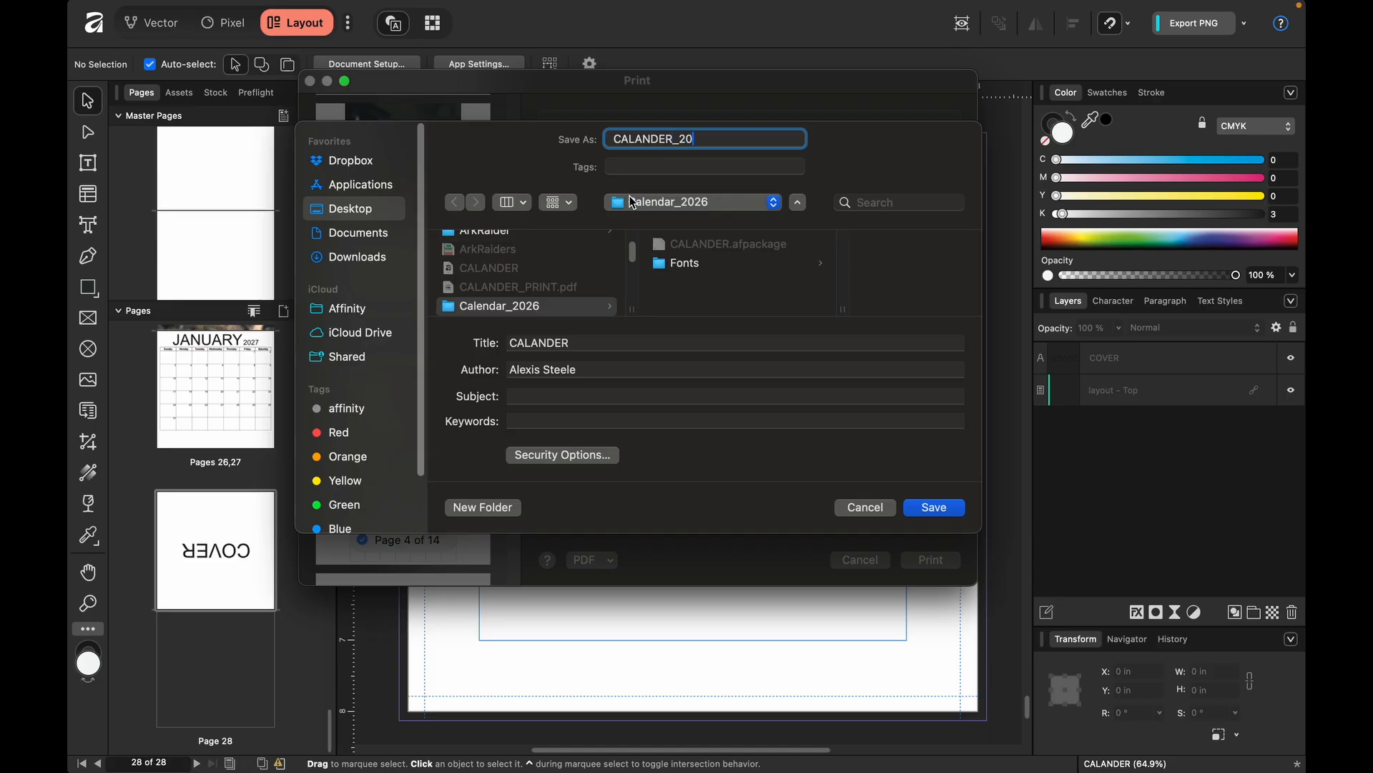
type("26_YTVIDEO")
left_click(934, 508)
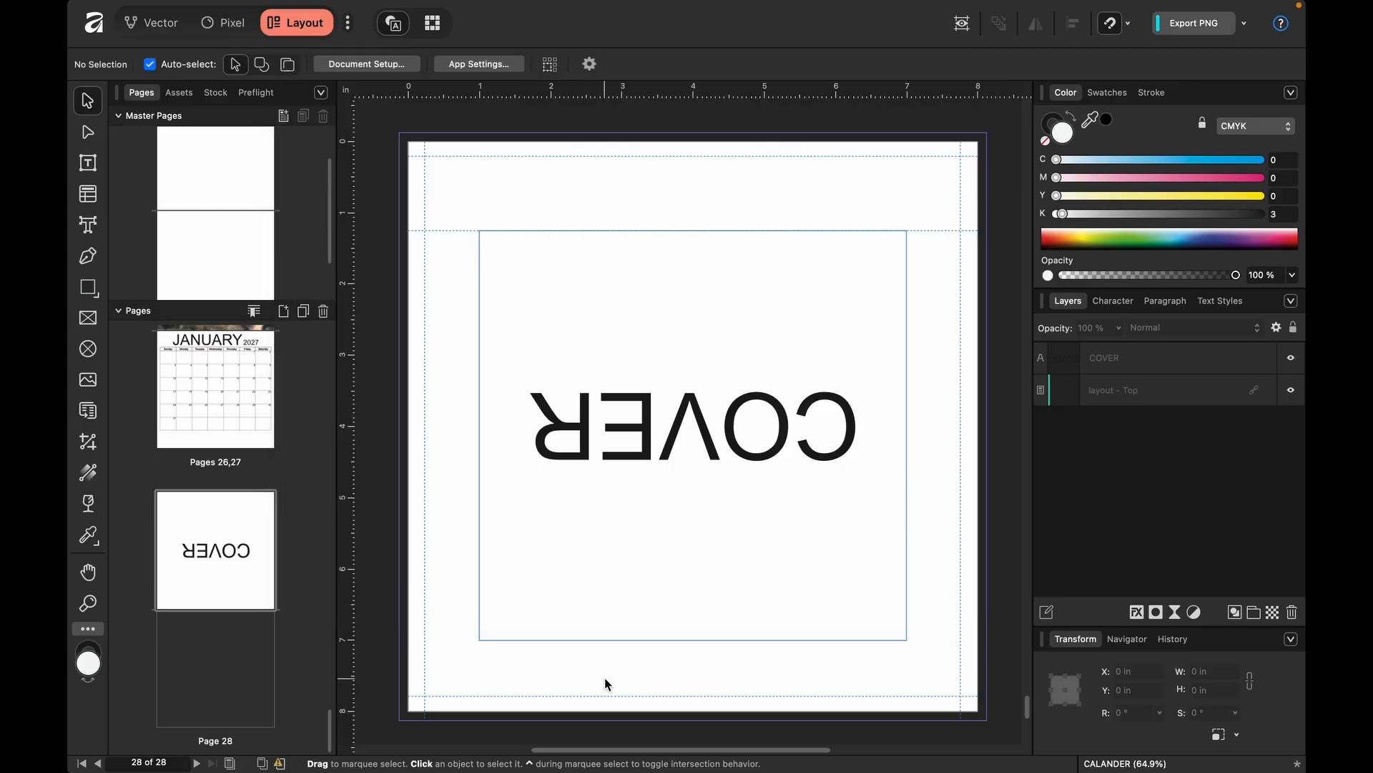
Switch to Finder and open the exported CALANDER_2026_YTVIDEO.pdf from the recent files.
key("ctrl+Up")
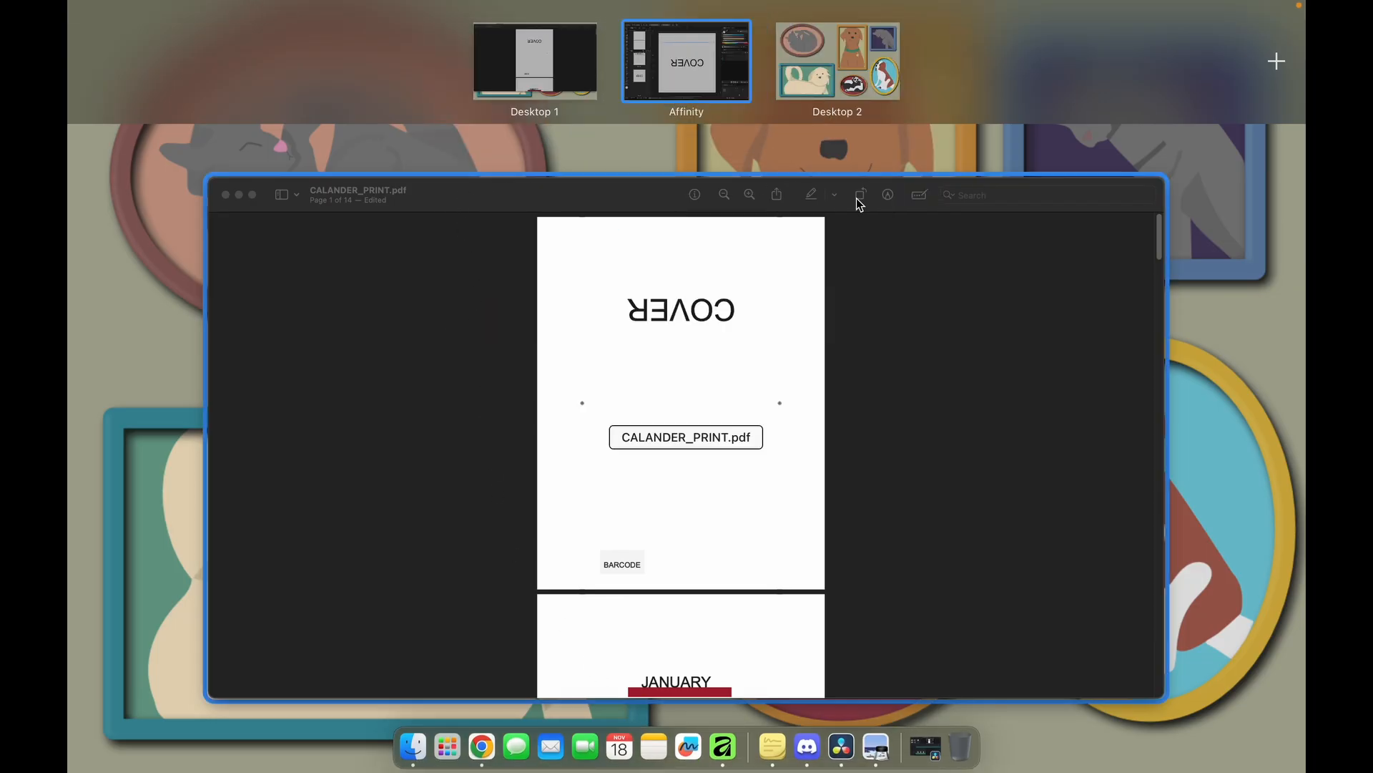
mouse_move(746, 77)
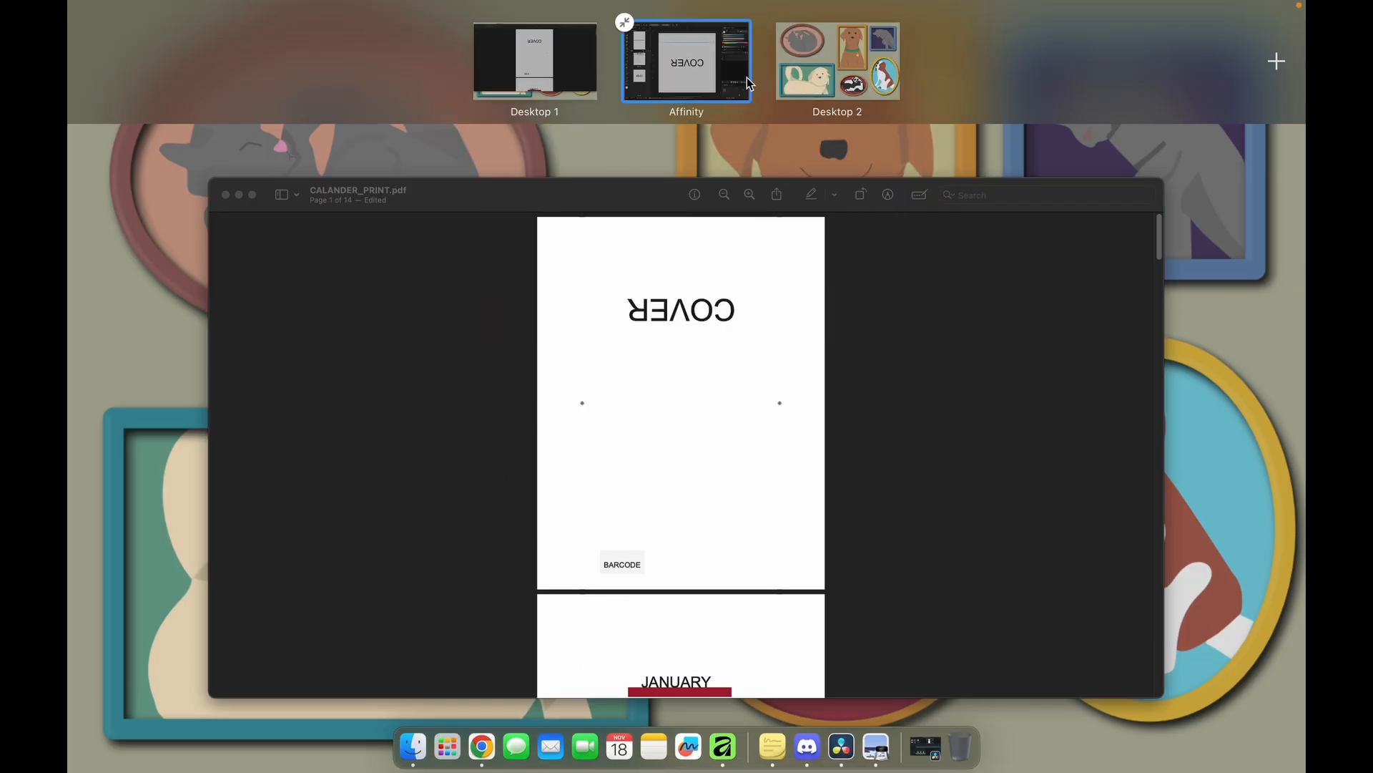
left_click(586, 83)
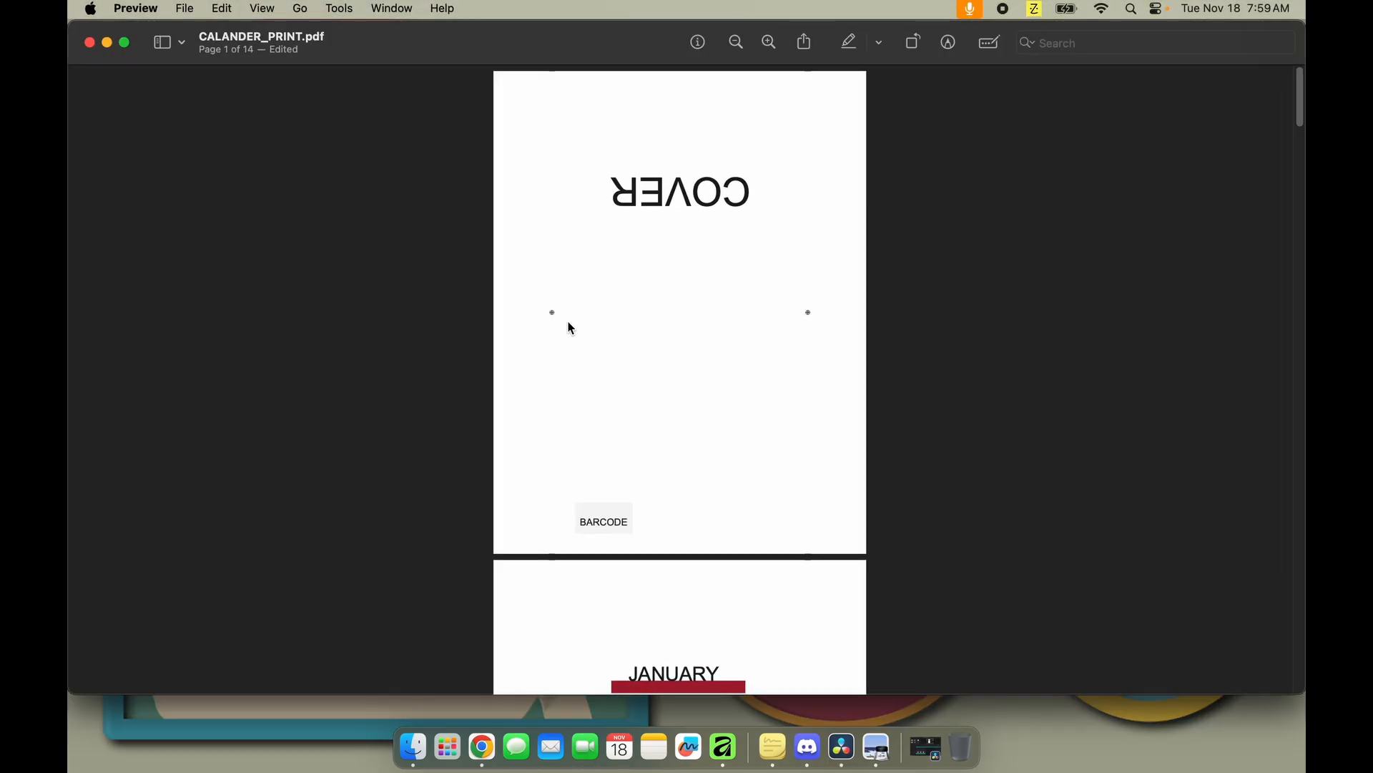
left_click(414, 748)
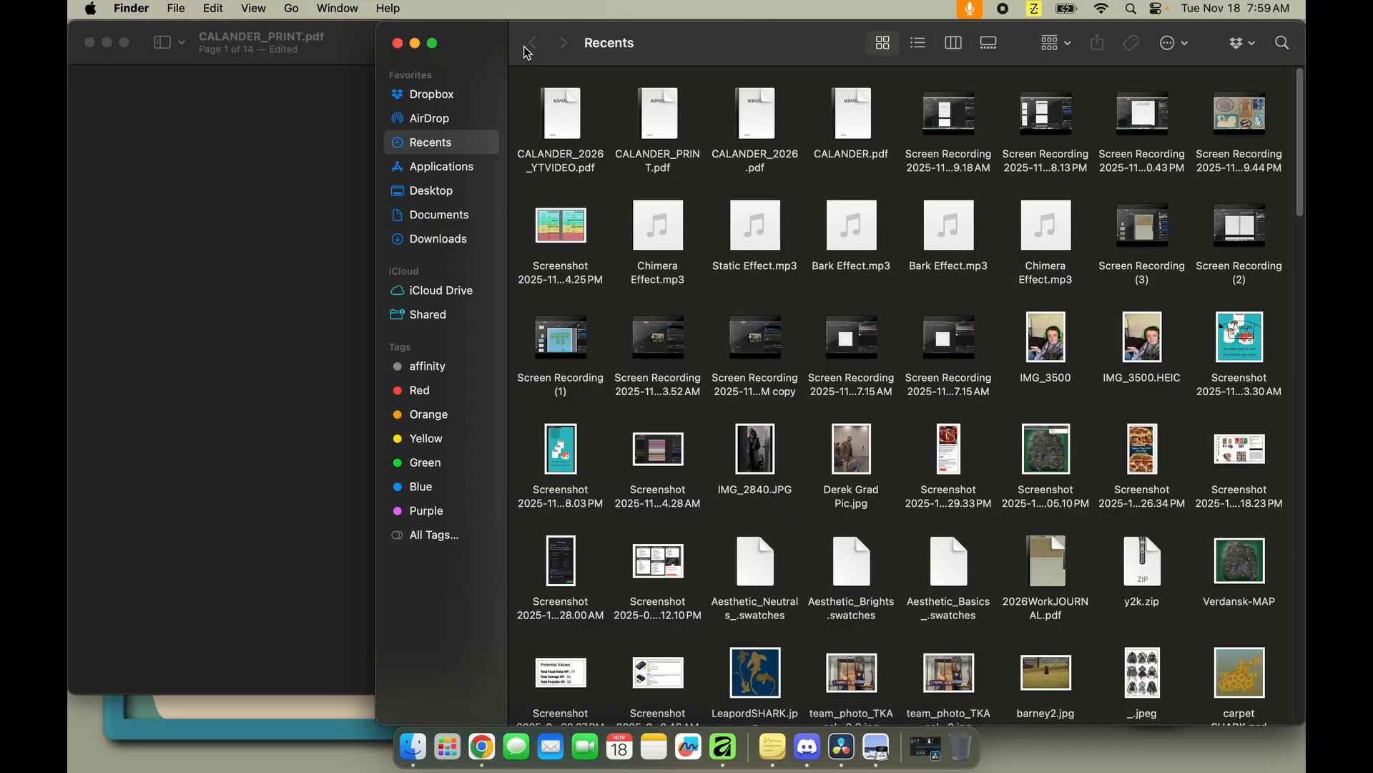
left_click(560, 108)
double_click(559, 108)
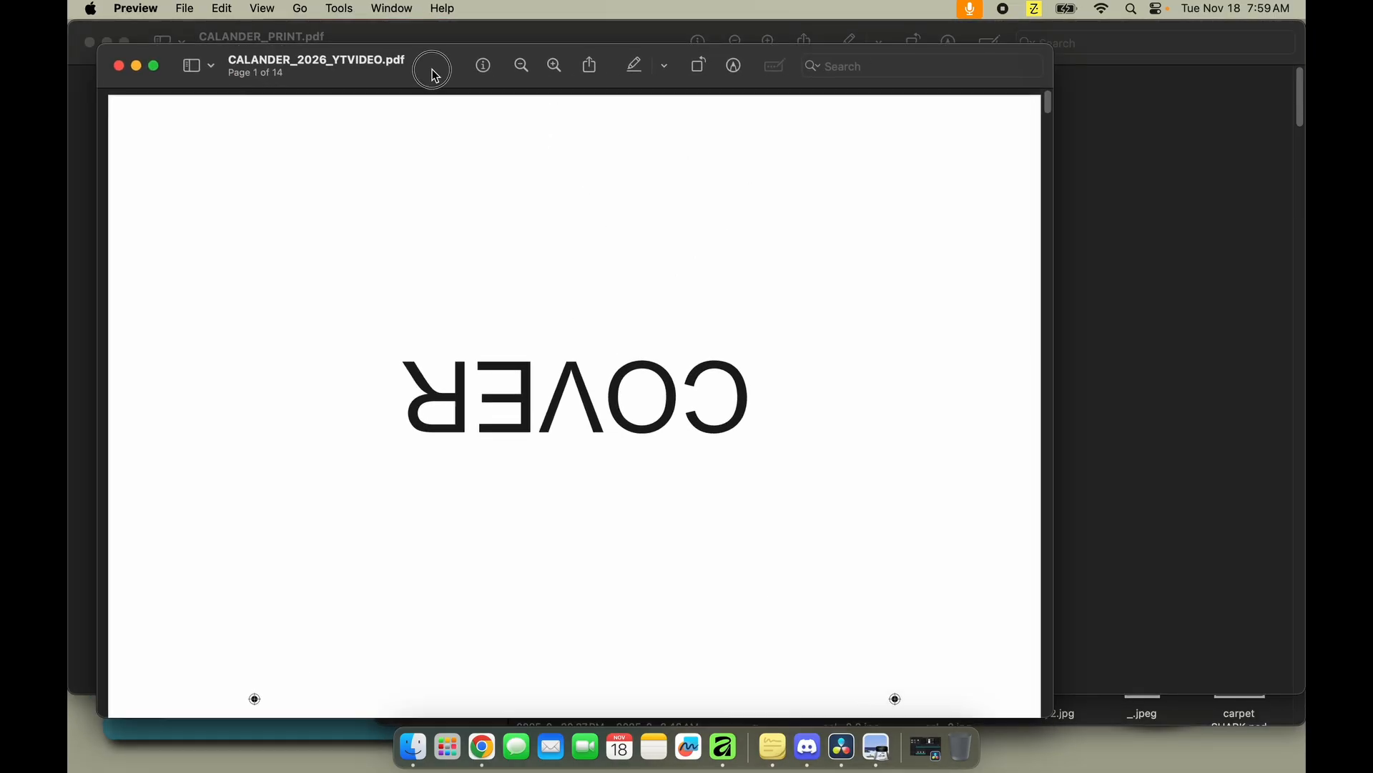
Review the exported PDF at full-page size, checking the cover and the month pages in their booklet order.
left_click_drag(429, 68, 446, 40)
left_click(540, 43)
left_click(546, 44)
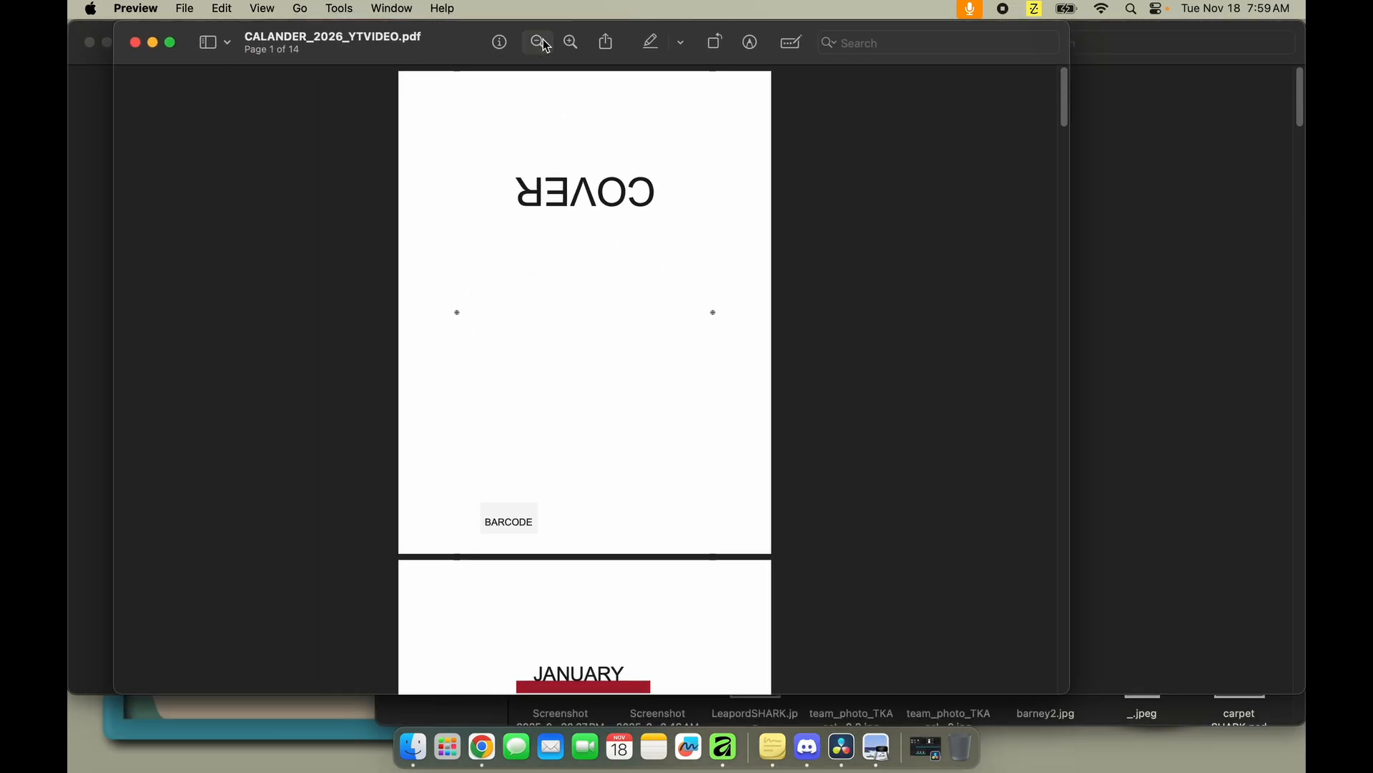
left_click(569, 43)
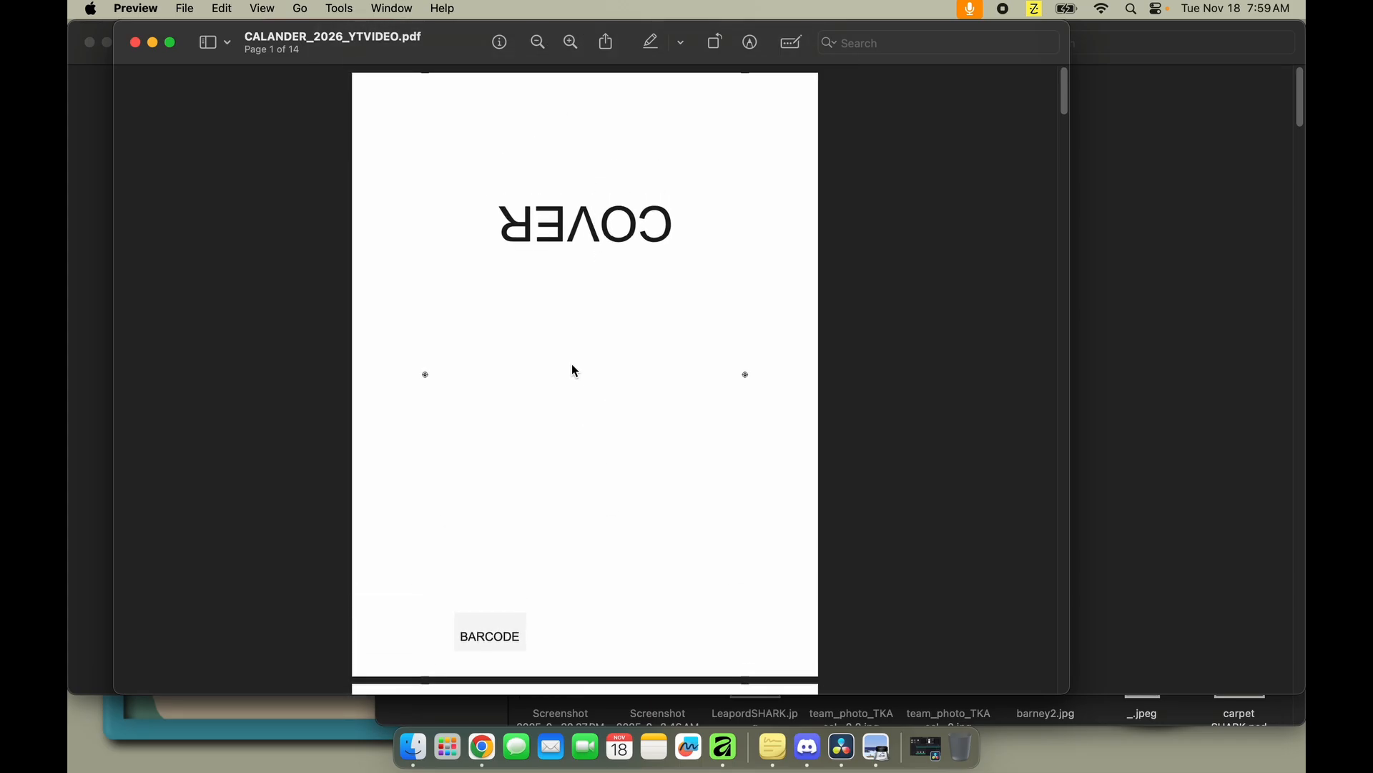
scroll(572, 368, "down", 10)
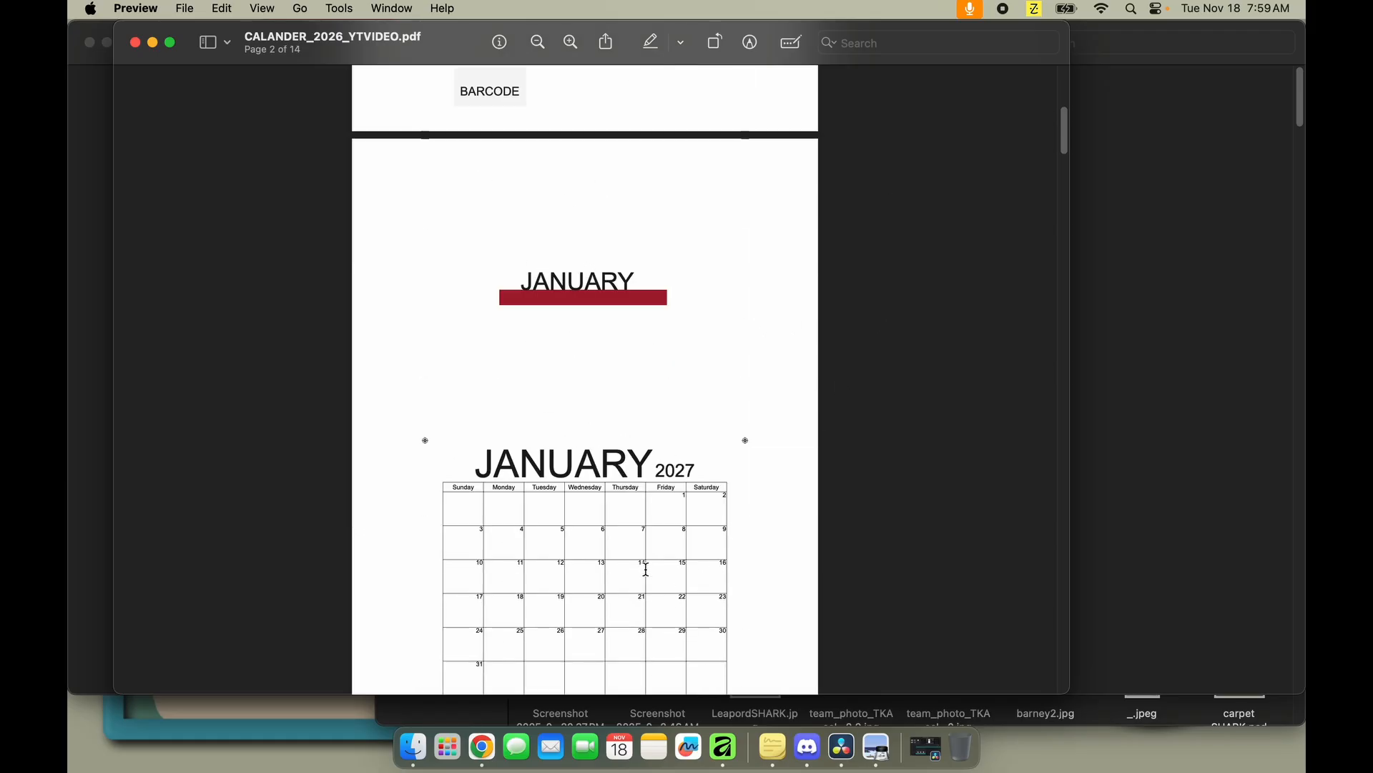
scroll(646, 568, "down", 15)
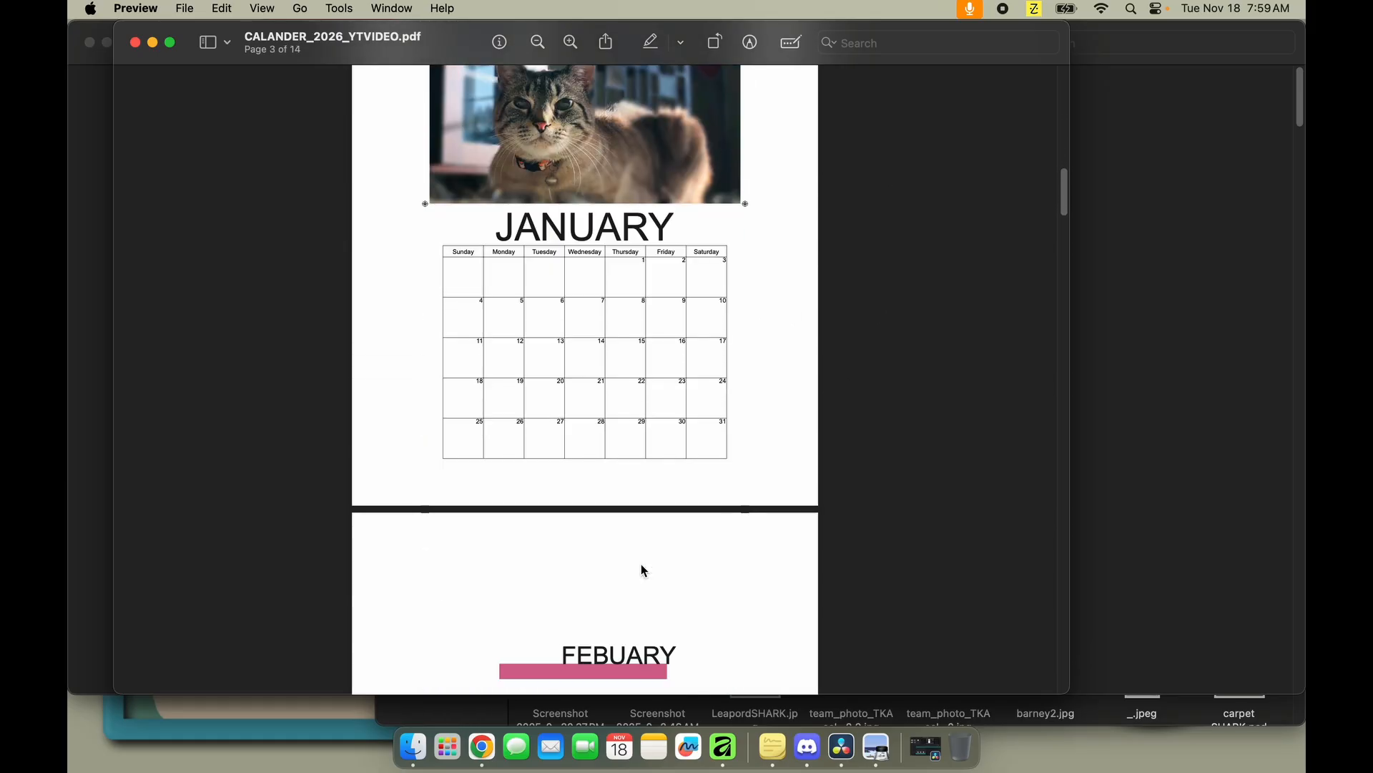
scroll(642, 567, "down", 15)
scroll(642, 569, "down", 15)
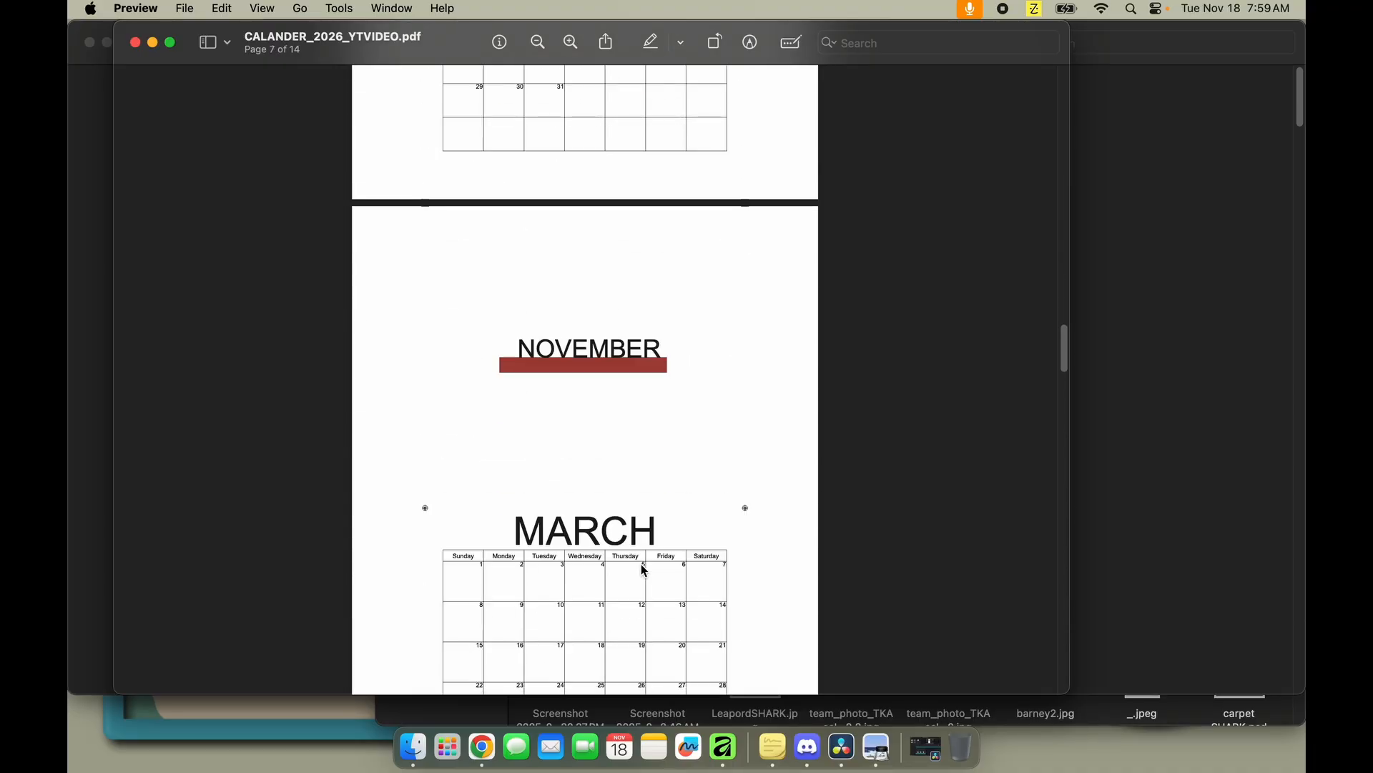
scroll(644, 570, "down", 3)
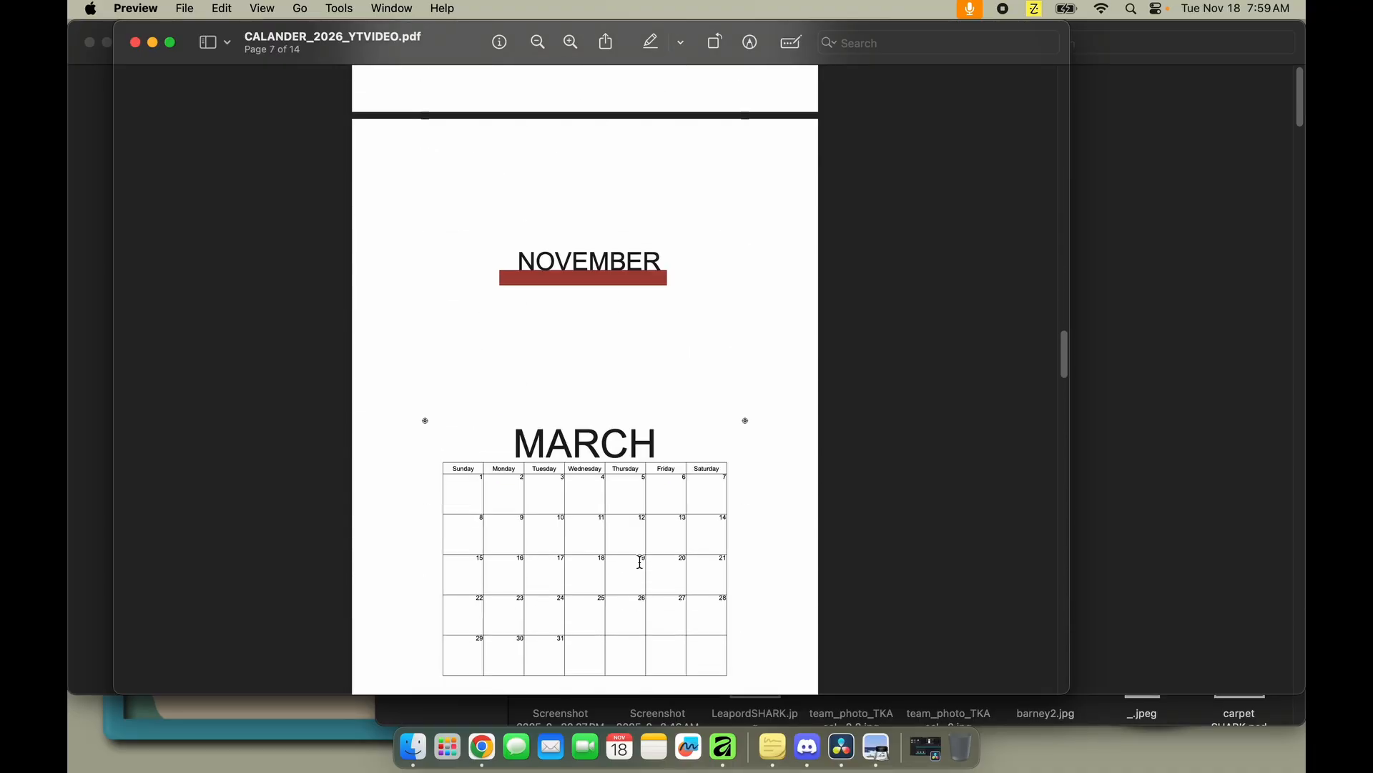
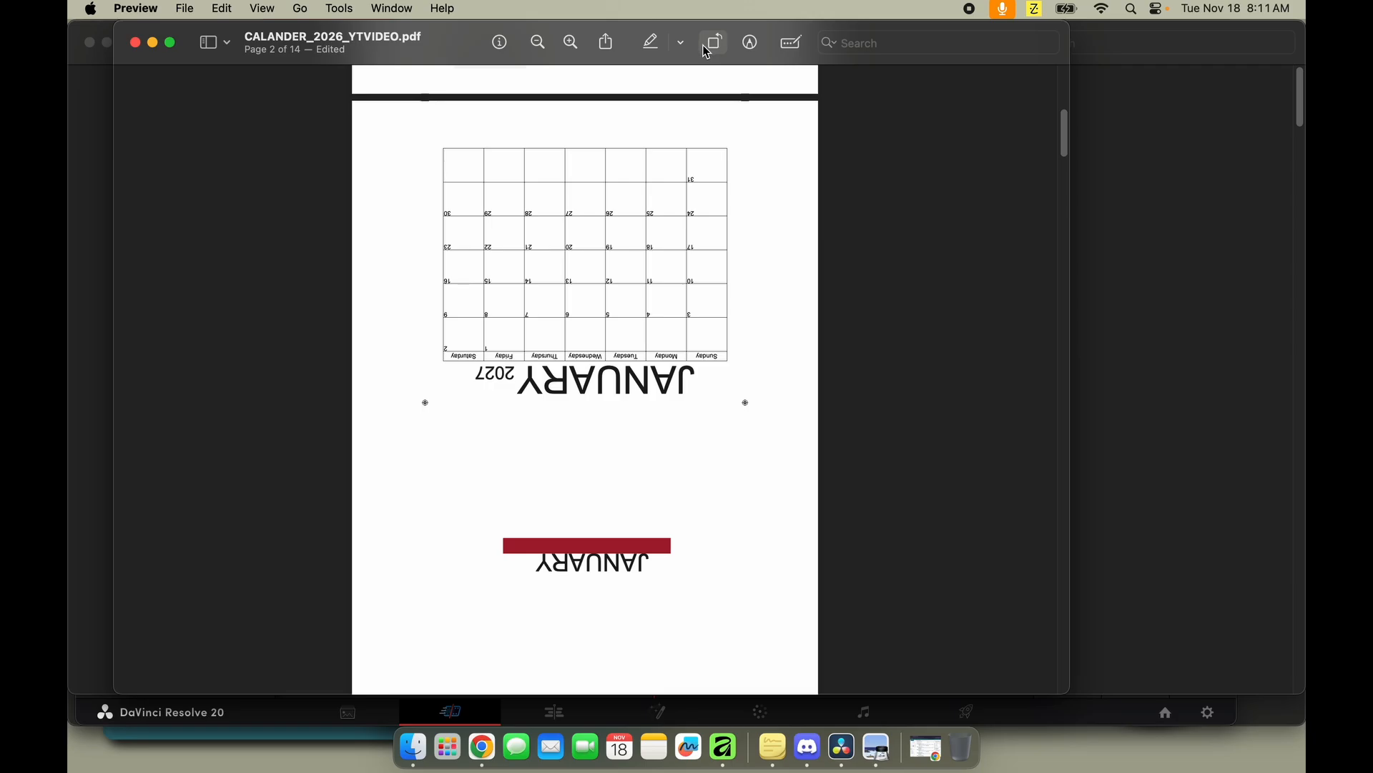
Rotate page 3 of the PDF, the January page with the cat photo, by 180 degrees.
scroll(750, 336, "down", 6)
scroll(749, 339, "down", 5)
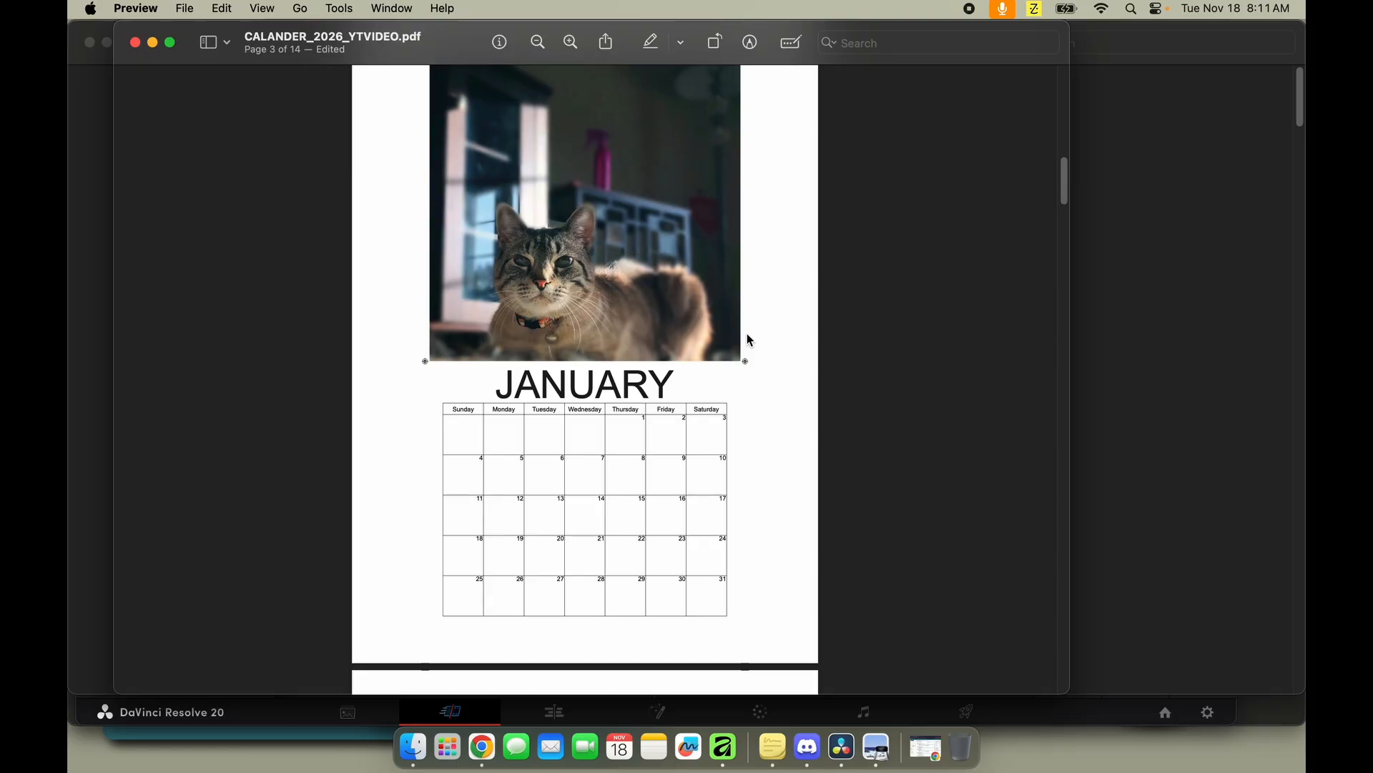
scroll(750, 339, "up", 10)
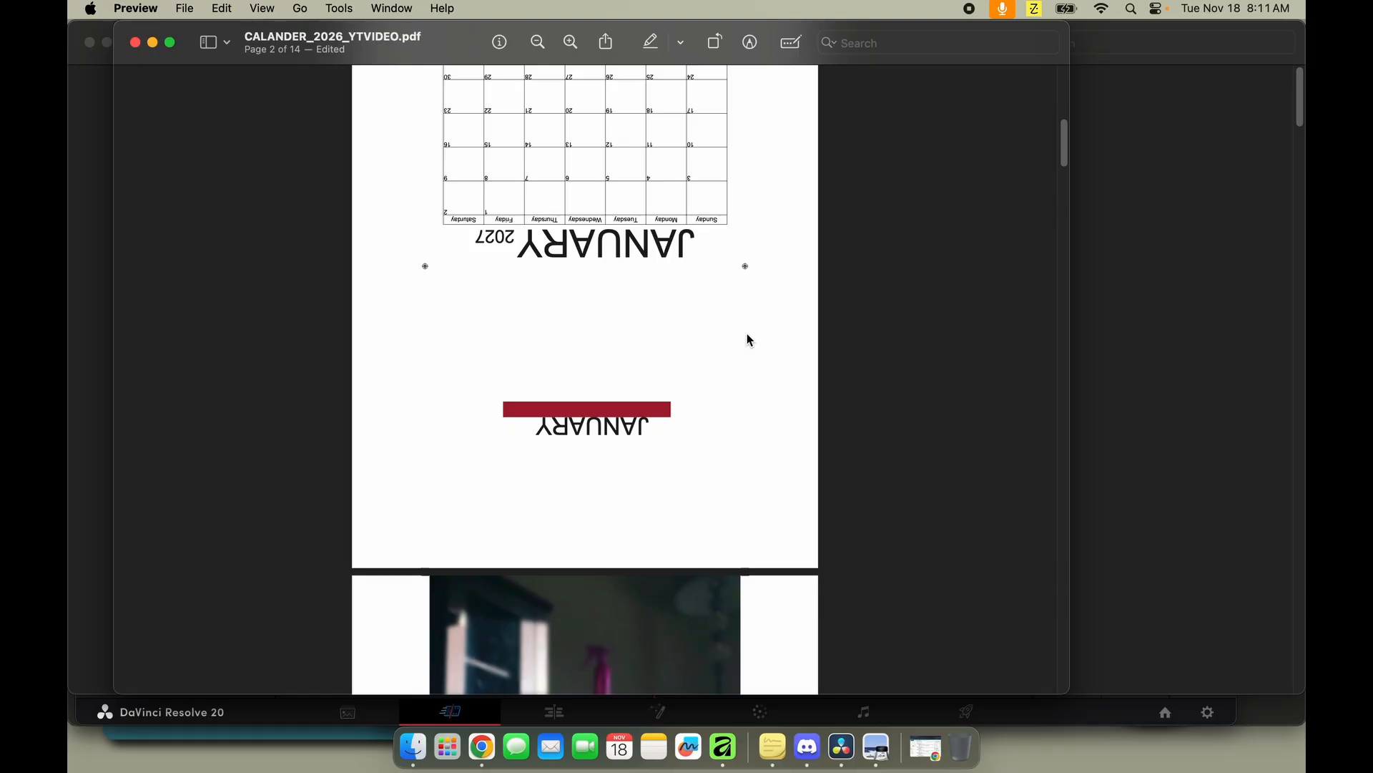
scroll(734, 383, "down", 5)
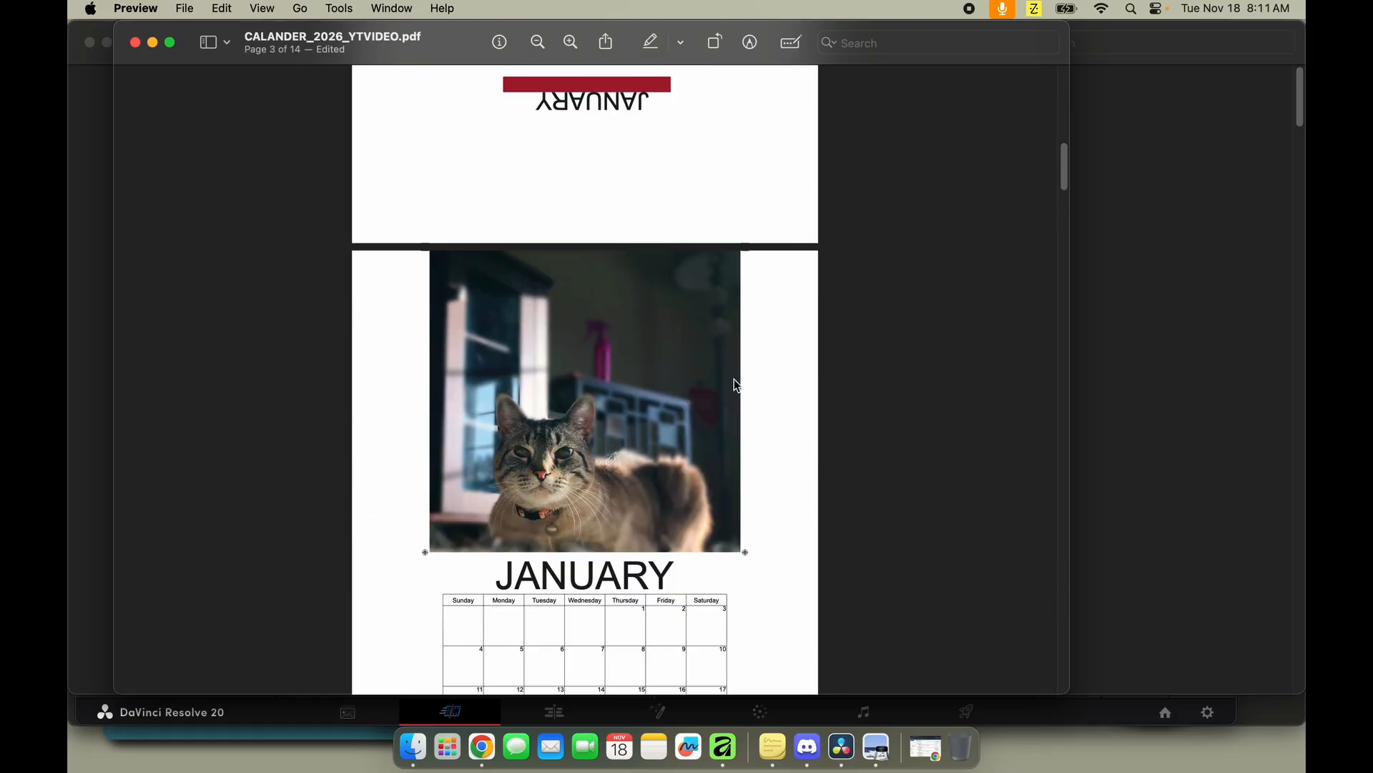
scroll(710, 417, "down", 2)
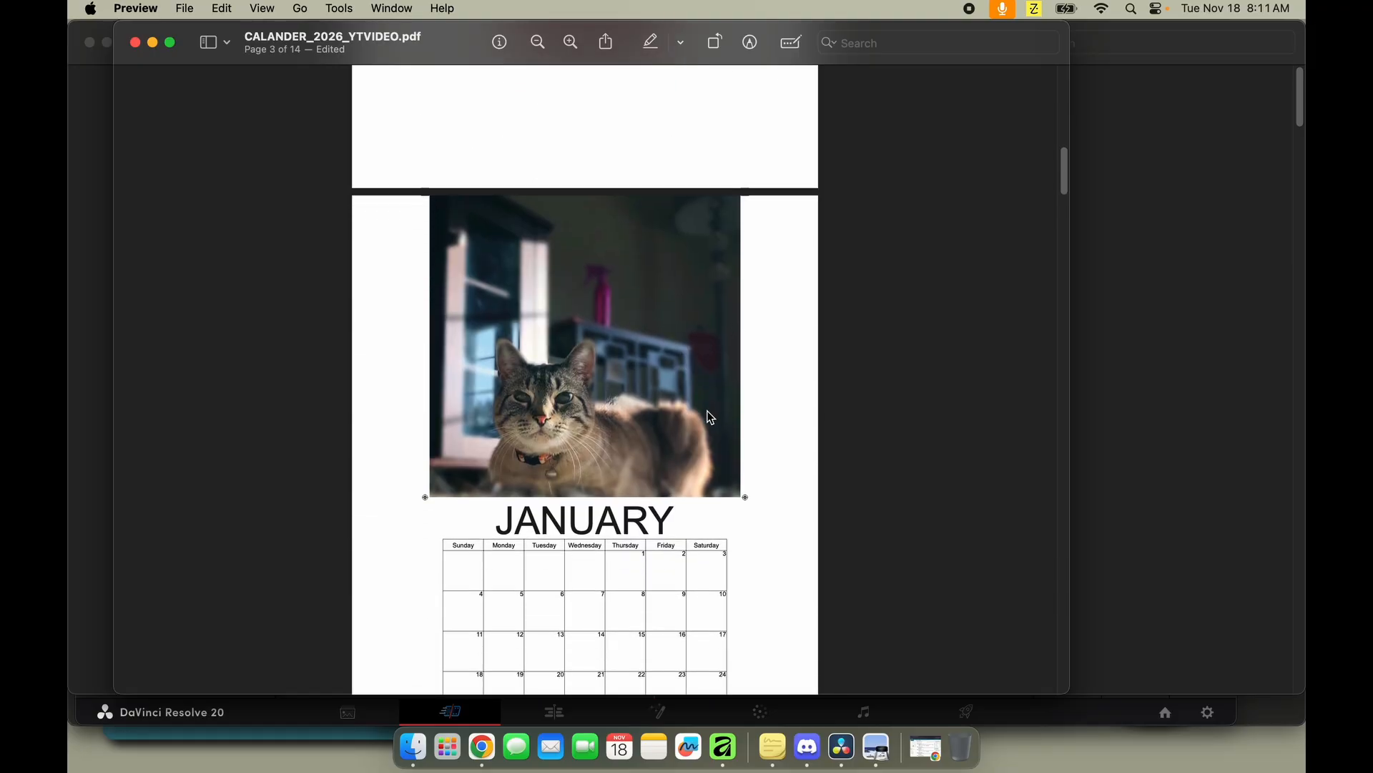
left_click(716, 42)
left_click(715, 42)
scroll(610, 347, "down", 5)
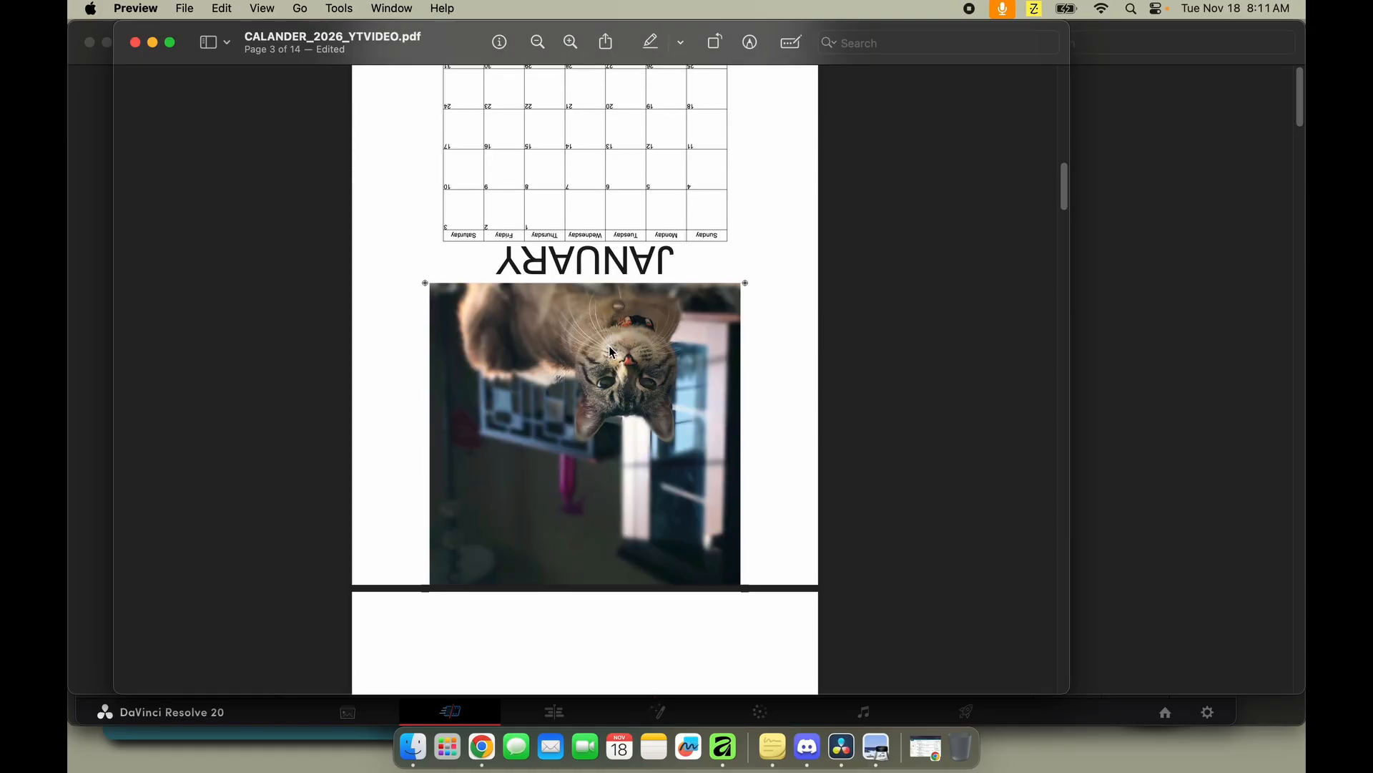
Try rotating page 6, the page with March and November, by 180 degrees.
scroll(611, 350, "down", 5)
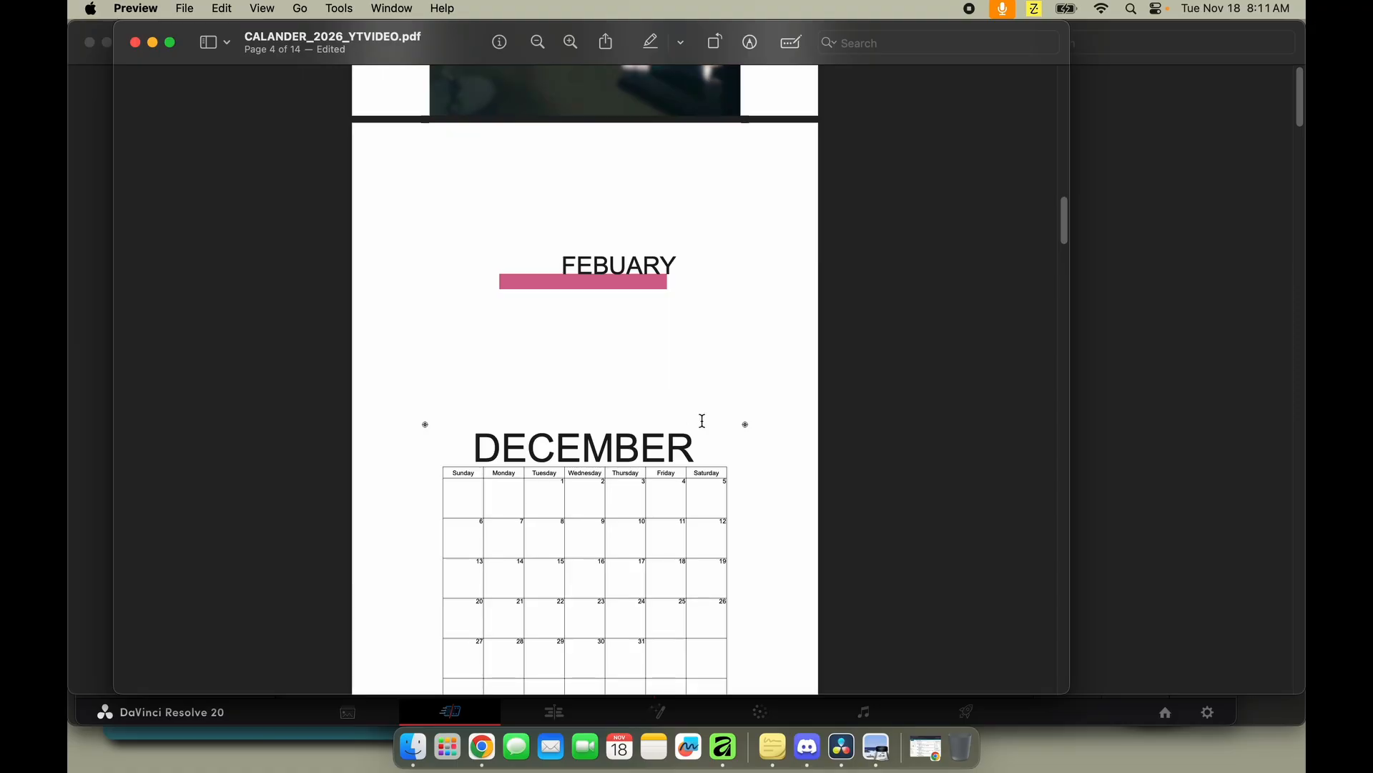
scroll(698, 427, "down", 7)
scroll(698, 427, "down", 4)
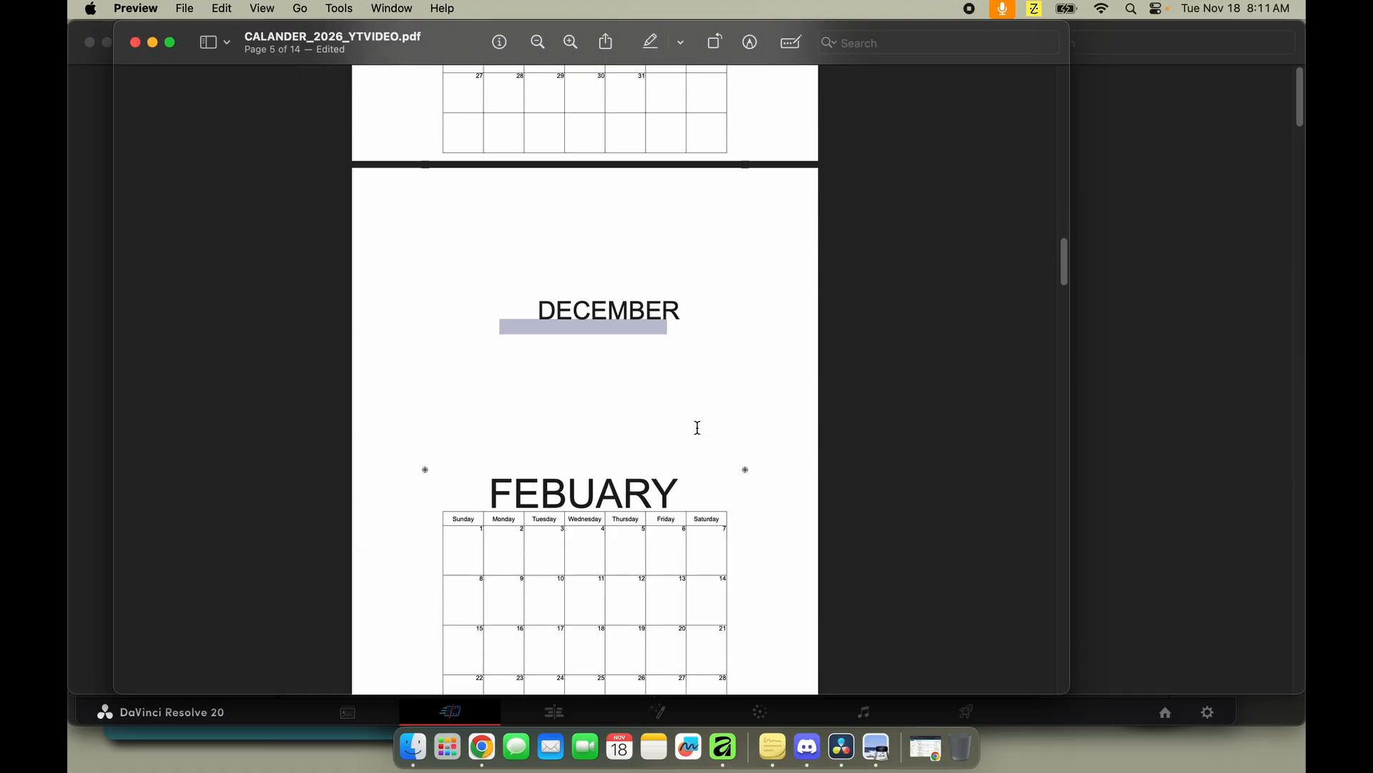
scroll(697, 427, "down", 1)
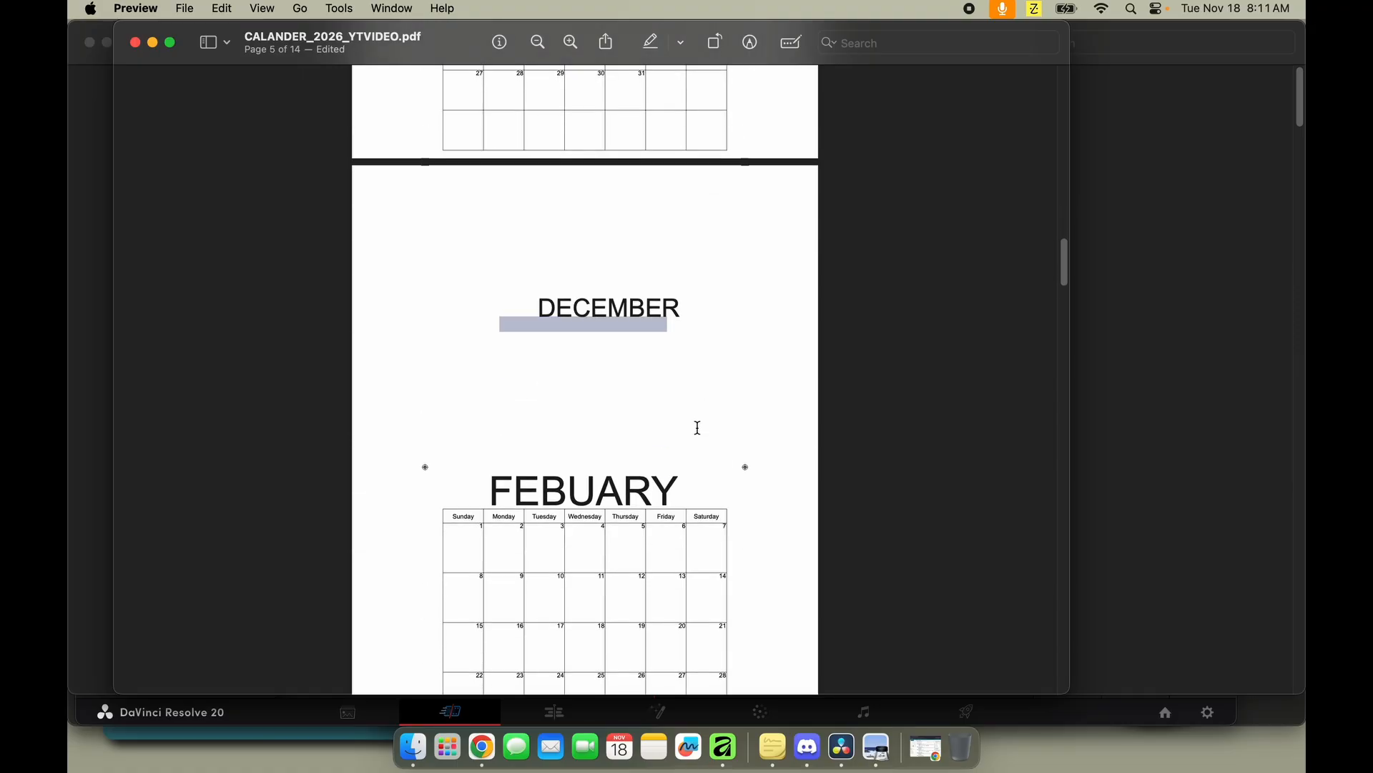
scroll(698, 427, "down", 10)
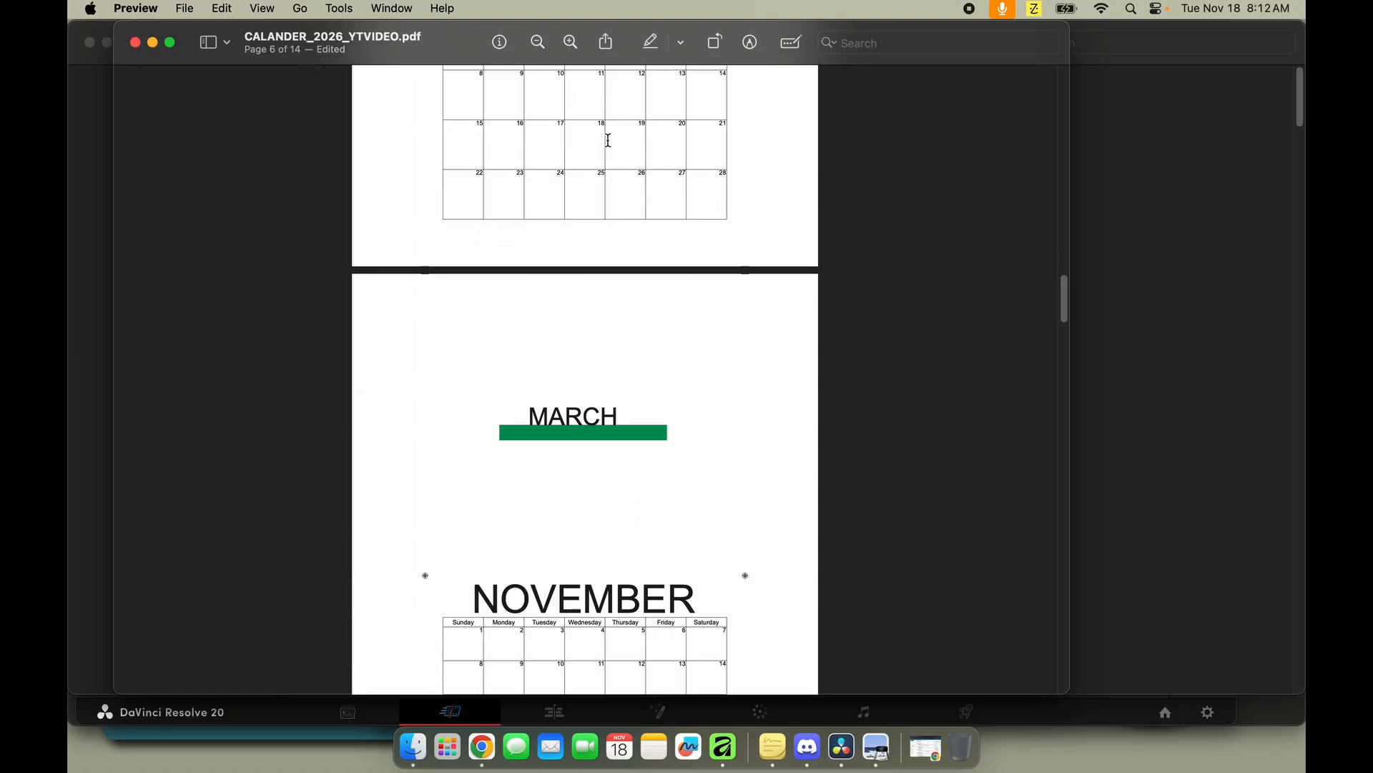
left_click(715, 43)
left_click(714, 43)
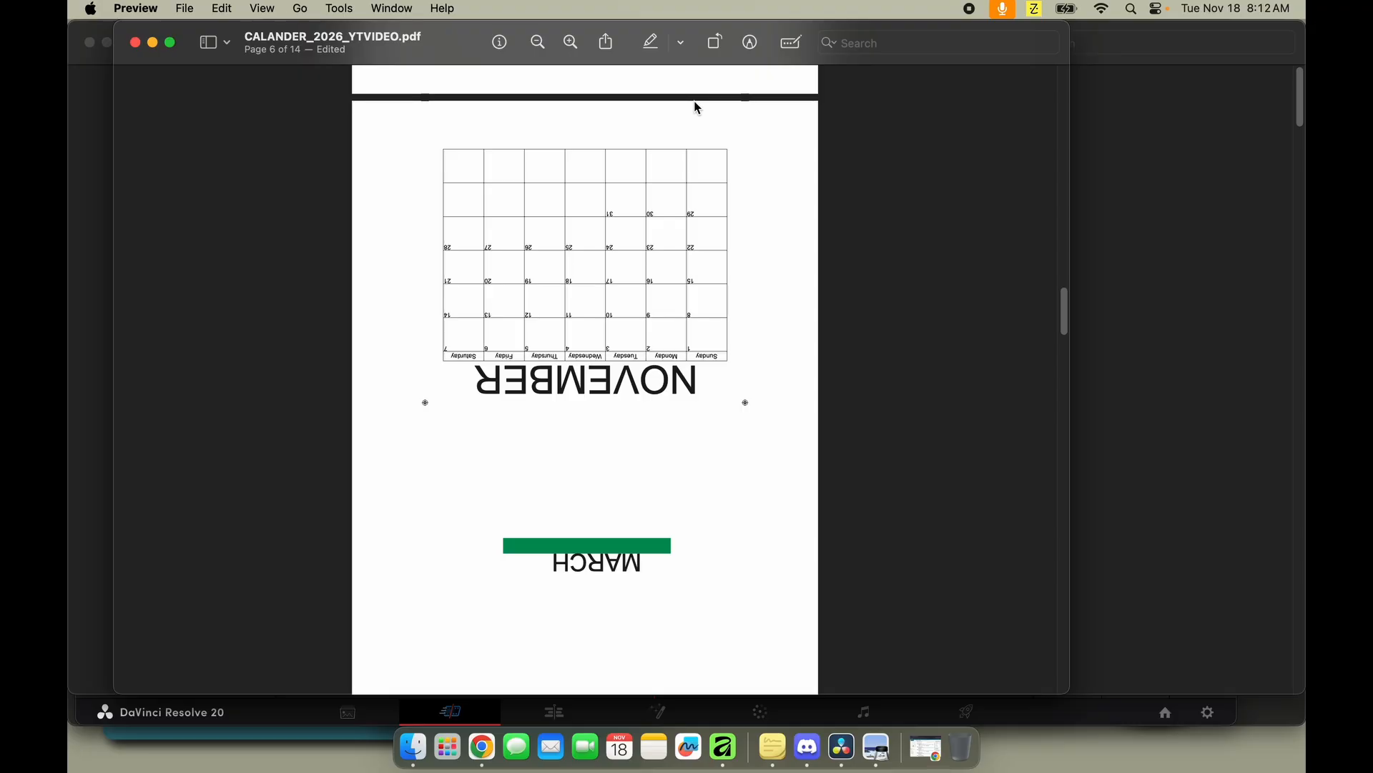
Recheck the month pairing and orientation of pages 4 to 7 in the PDF.
scroll(723, 238, "down", 10)
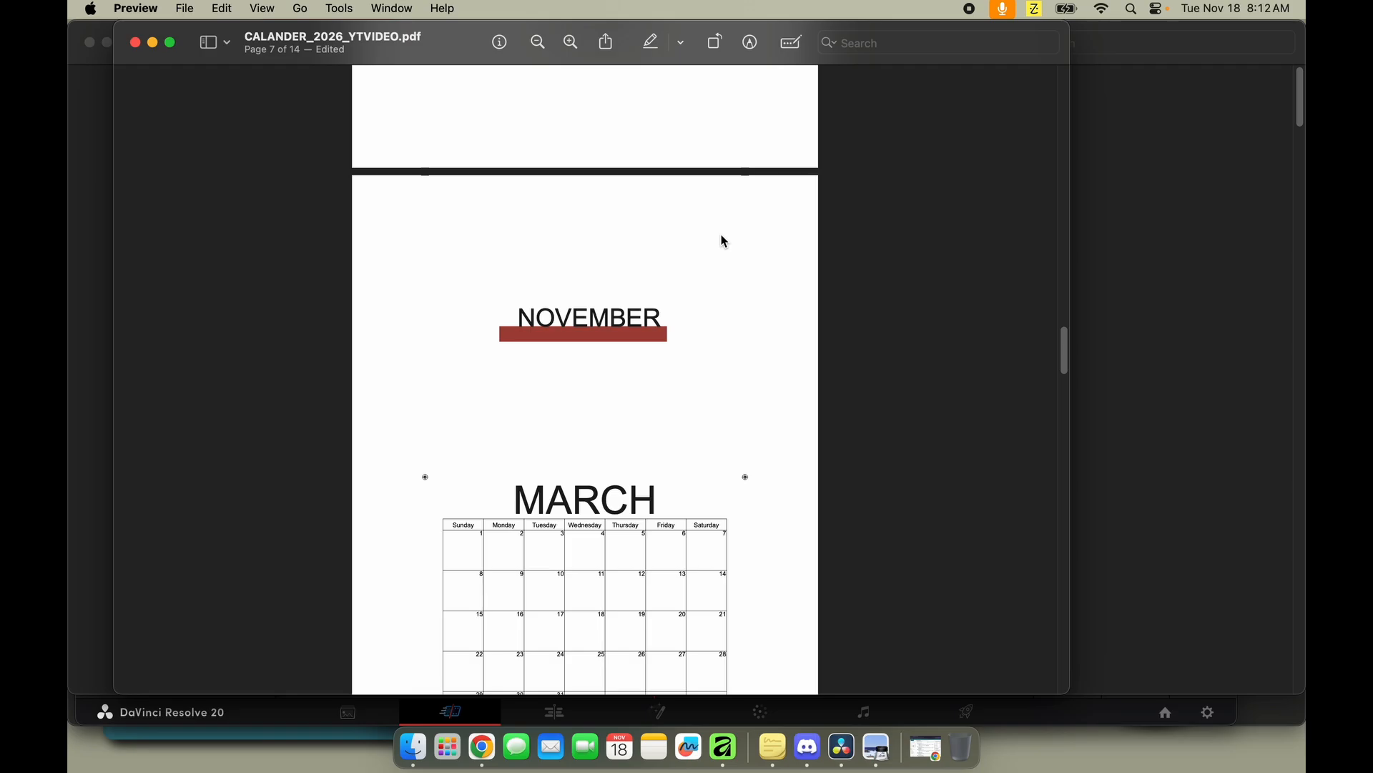
scroll(724, 241, "up", 10)
scroll(724, 241, "up", 10)
scroll(724, 241, "up", 3)
scroll(724, 240, "down", 3)
scroll(724, 240, "down", 8)
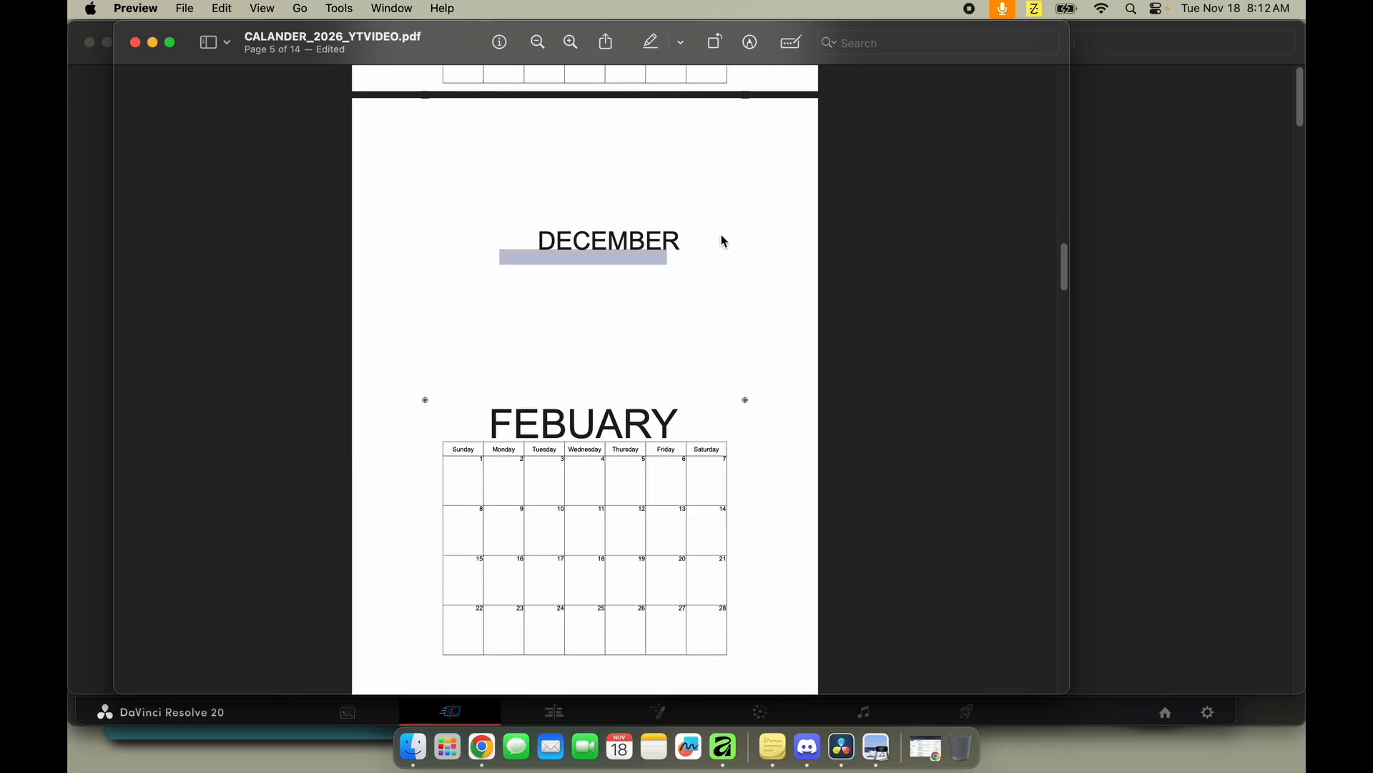
scroll(724, 240, "up", 20)
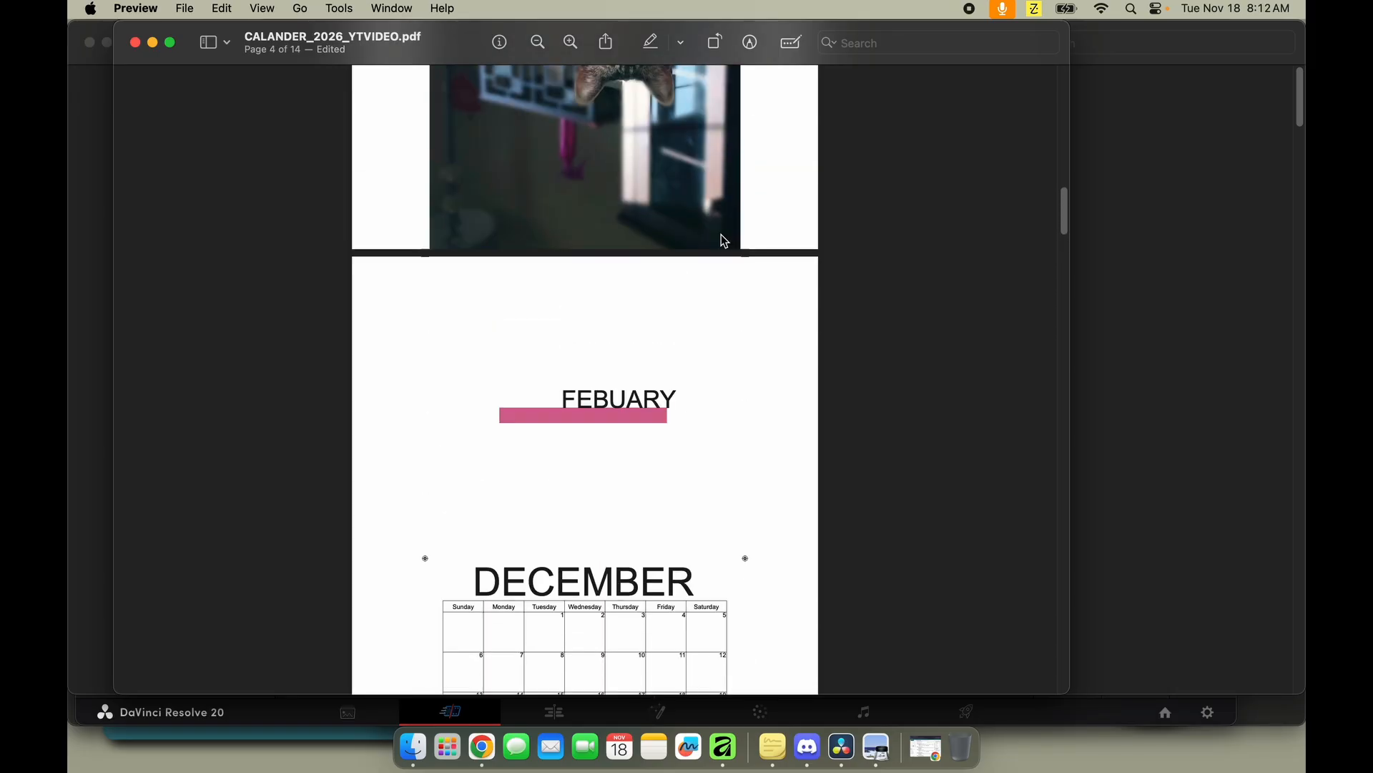
scroll(723, 238, "down", 8)
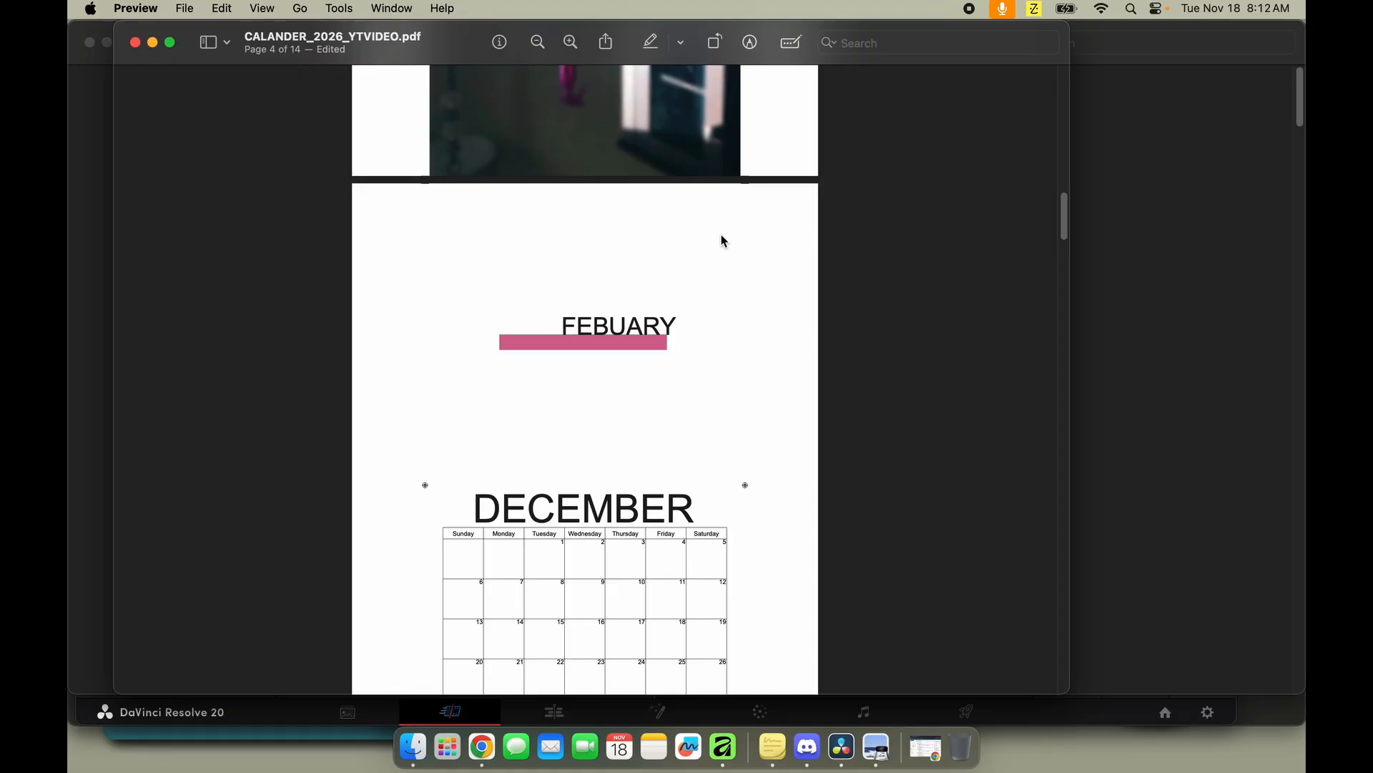
Arrange the CALANDER_2026_YTVIDEO.pdf window narrower and side by side with CALANDER_PRINT.pdf for comparison.
left_click(1288, 421)
left_click_drag(69, 251, 769, 225)
left_click(219, 318)
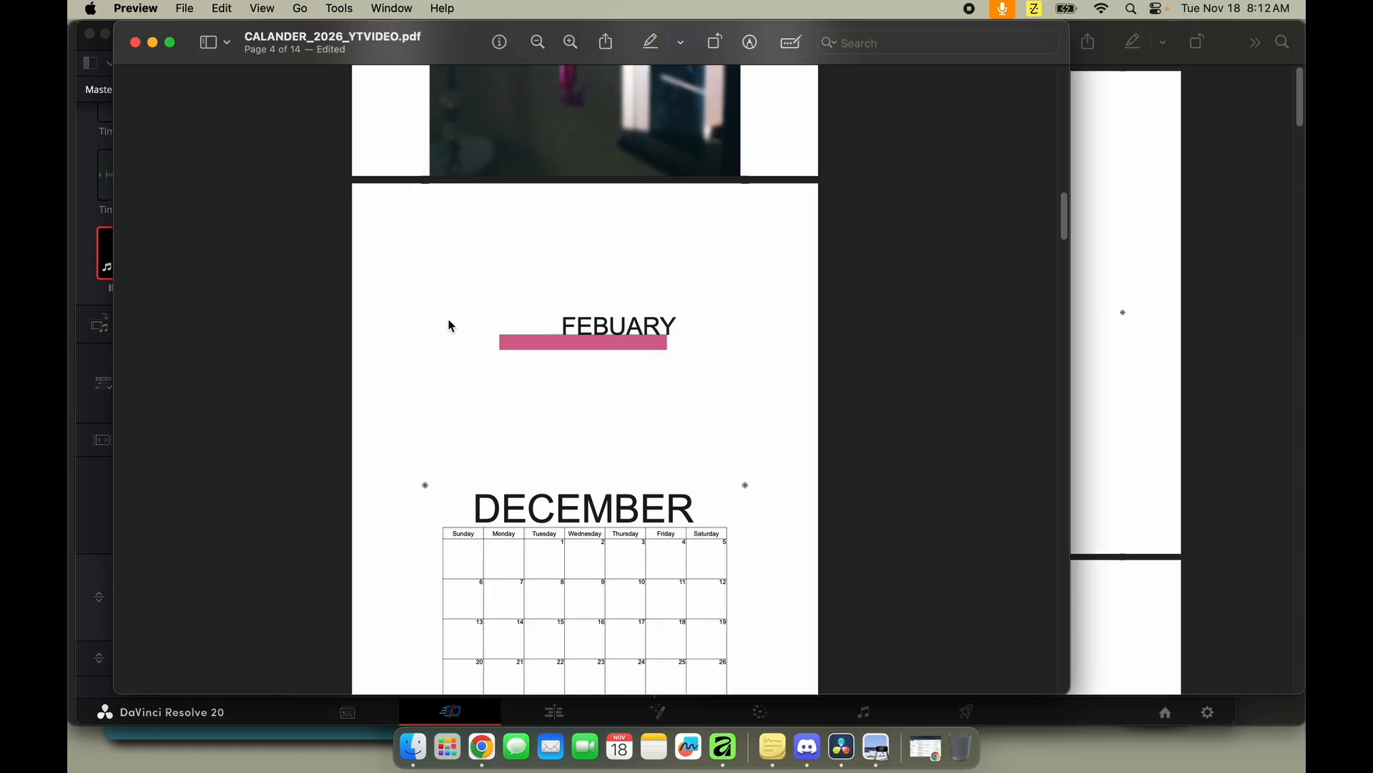
left_click_drag(1071, 365, 684, 363)
left_click_drag(665, 29, 629, 32)
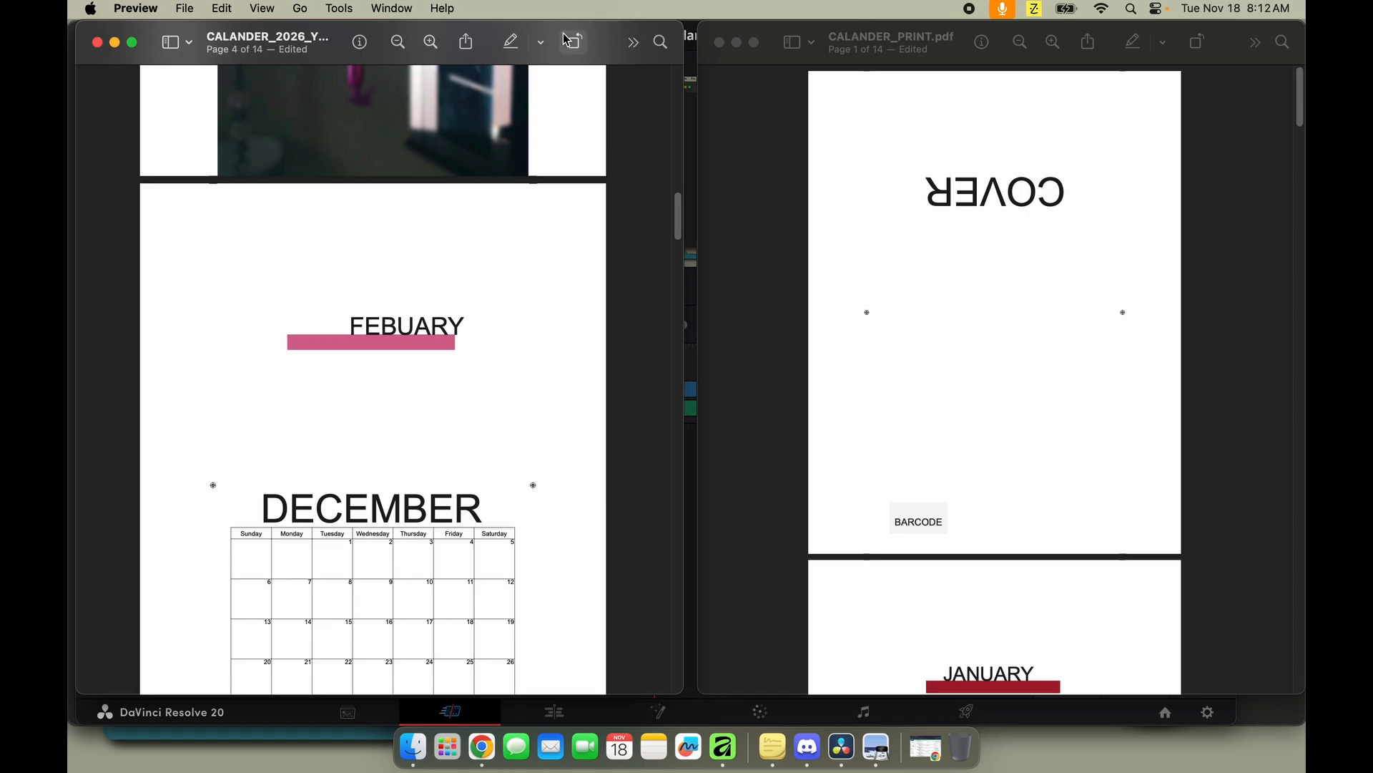
Rotate page 2 of CALANDER_2026_YTVIDEO.pdf, with January 2027, by 180 degrees to match CALANDER_PRINT.pdf.
scroll(1053, 370, "down", 5)
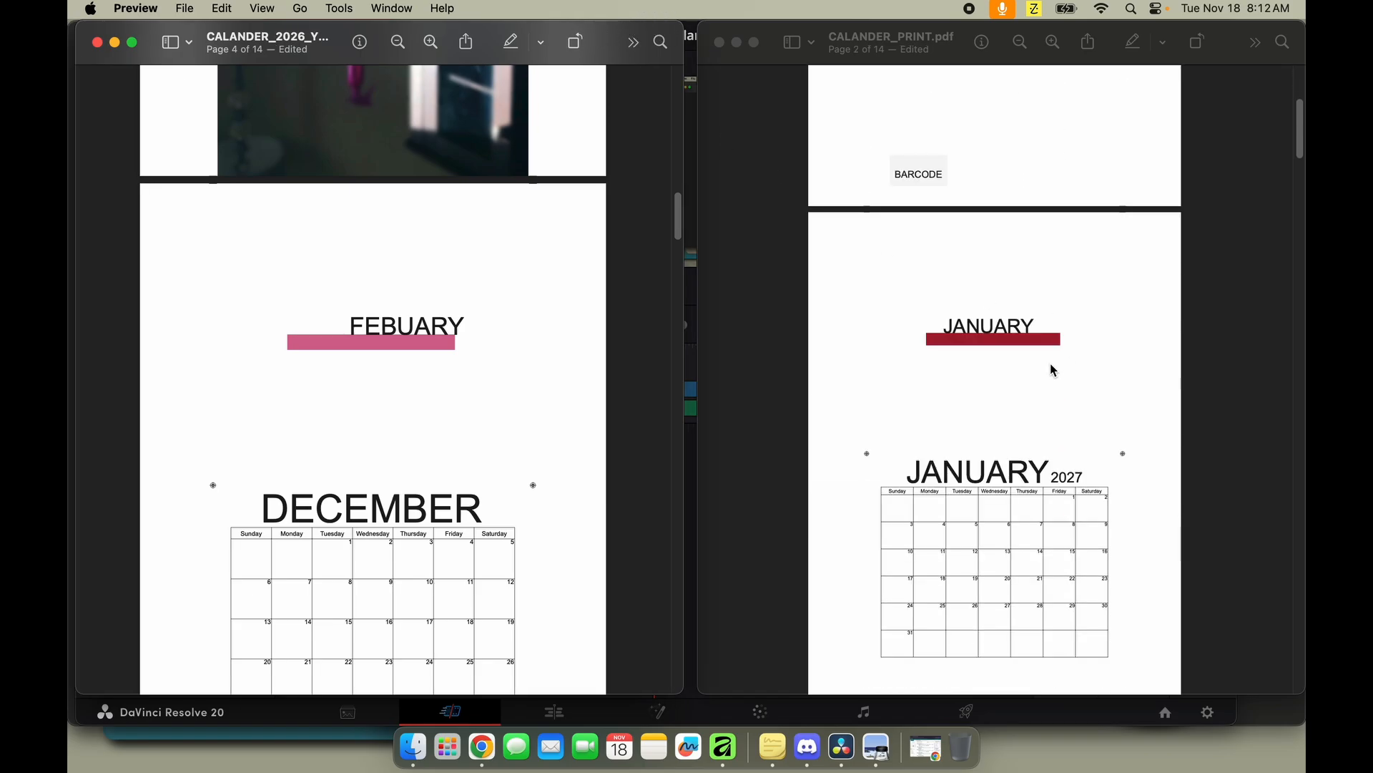
scroll(485, 340, "up", 8)
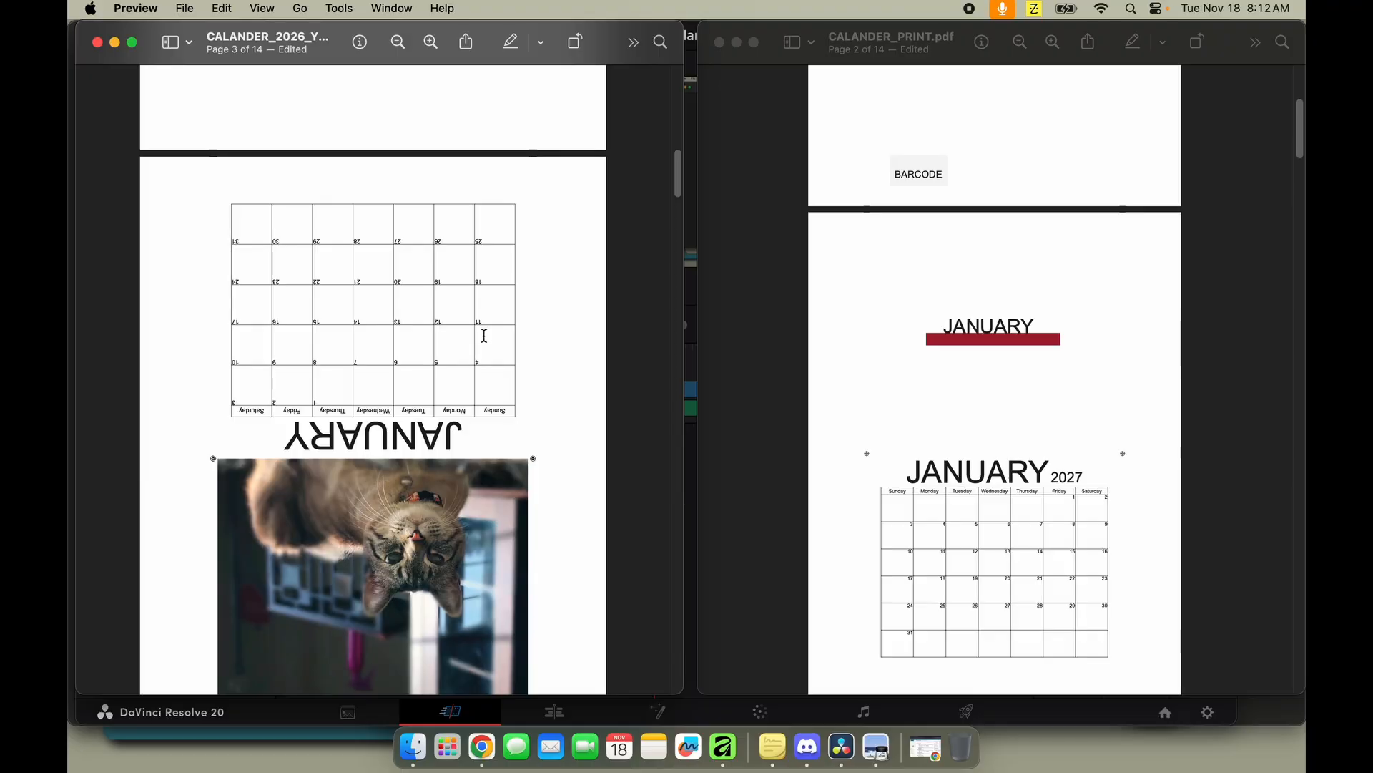
scroll(485, 336, "up", 10)
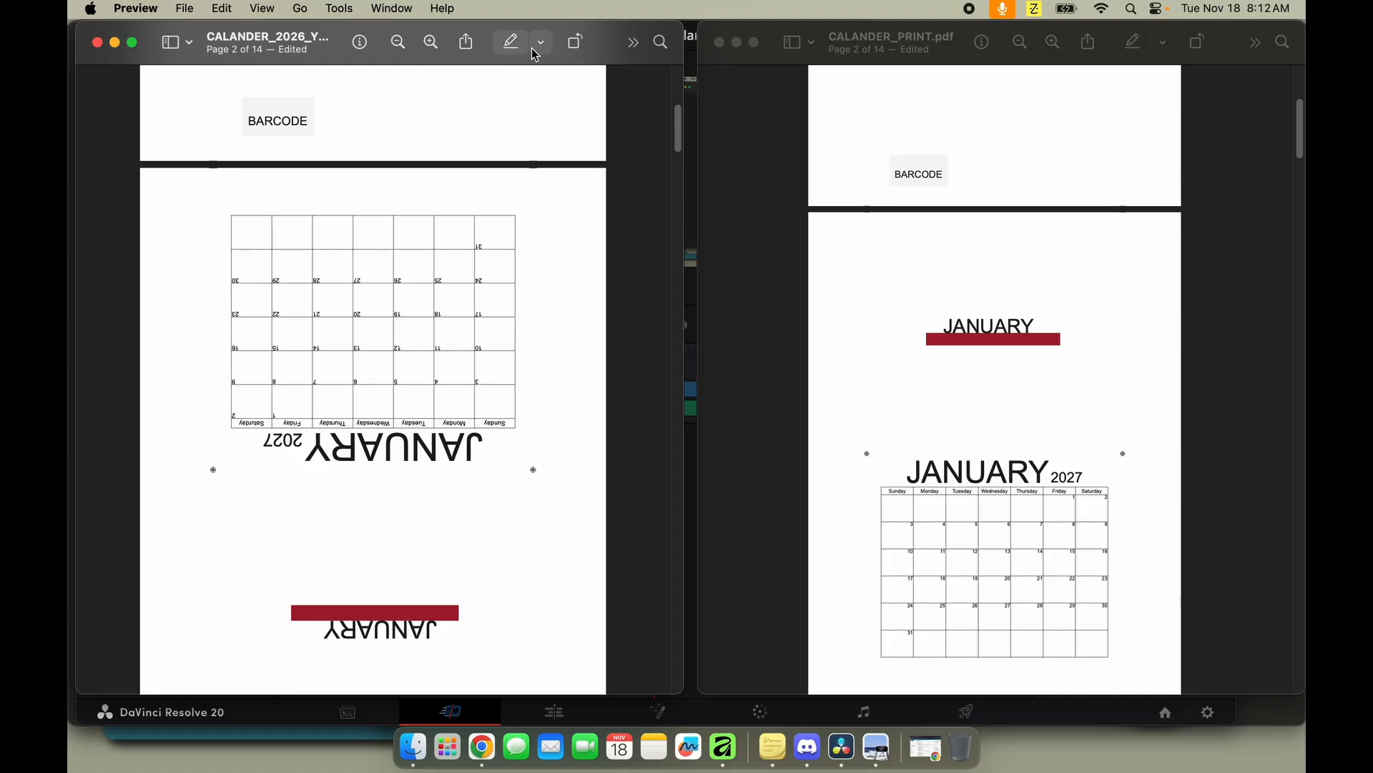
left_click(573, 44)
left_click(573, 45)
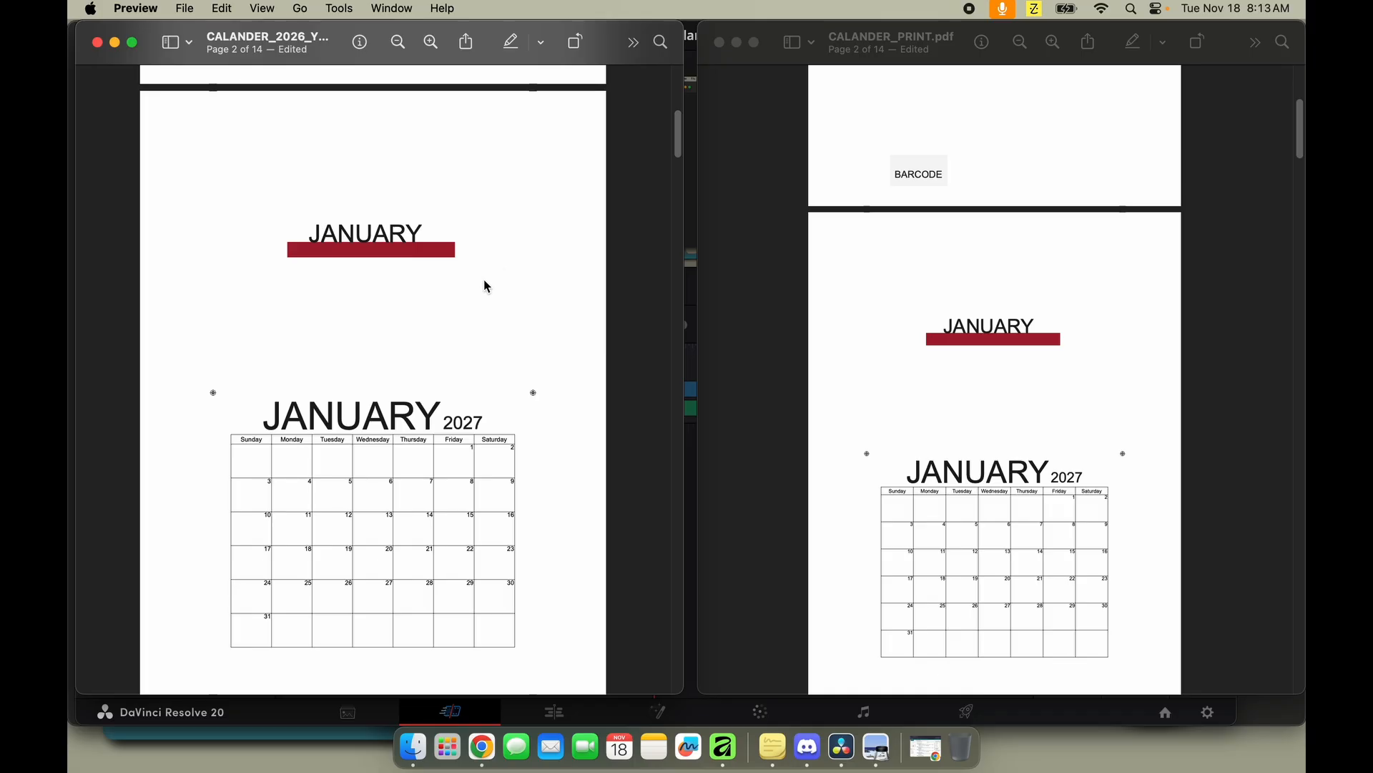
Compare the orientation of pages 2 to 4 in CALANDER_2026_YTVIDEO.pdf with the same pages in CALANDER_PRINT.pdf.
scroll(485, 287, "down", 3)
scroll(485, 286, "down", 3)
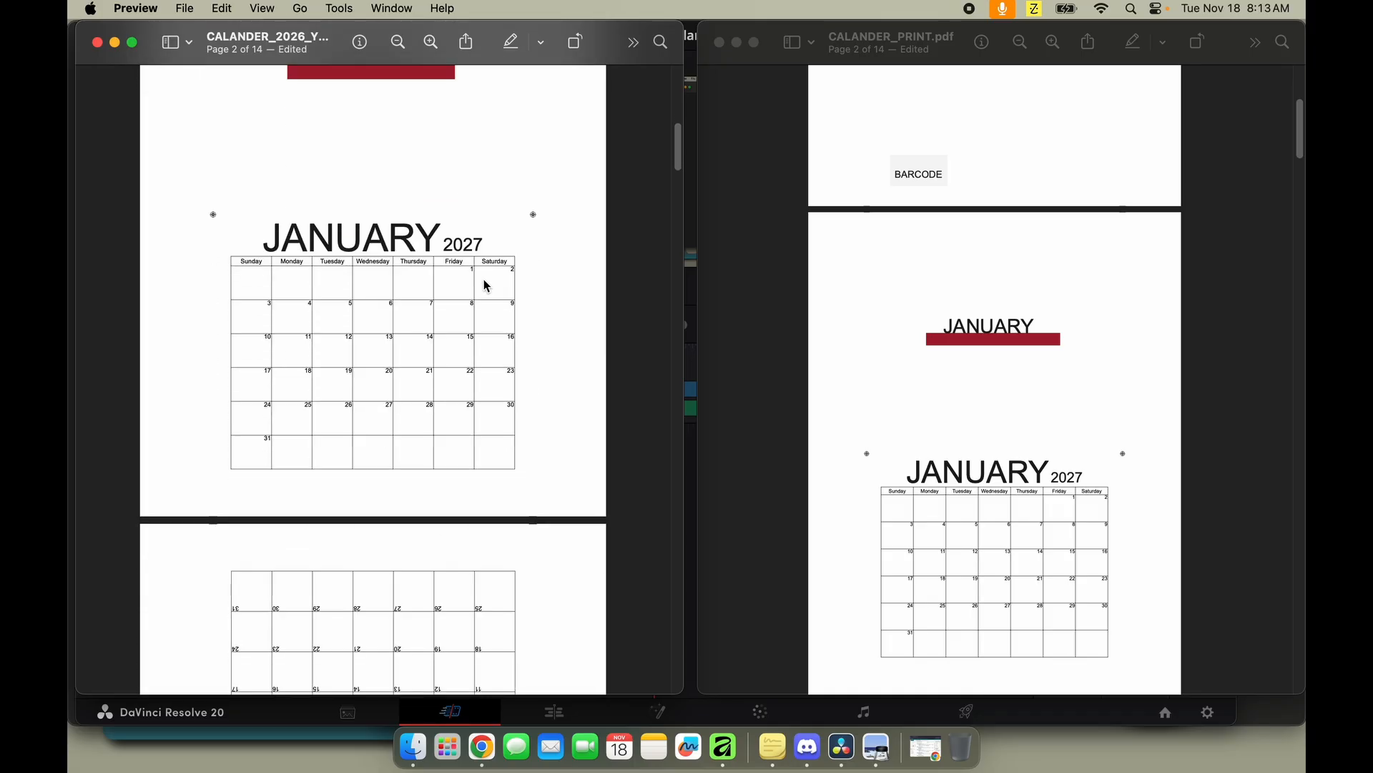
scroll(483, 286, "down", 10)
scroll(916, 362, "down", 8)
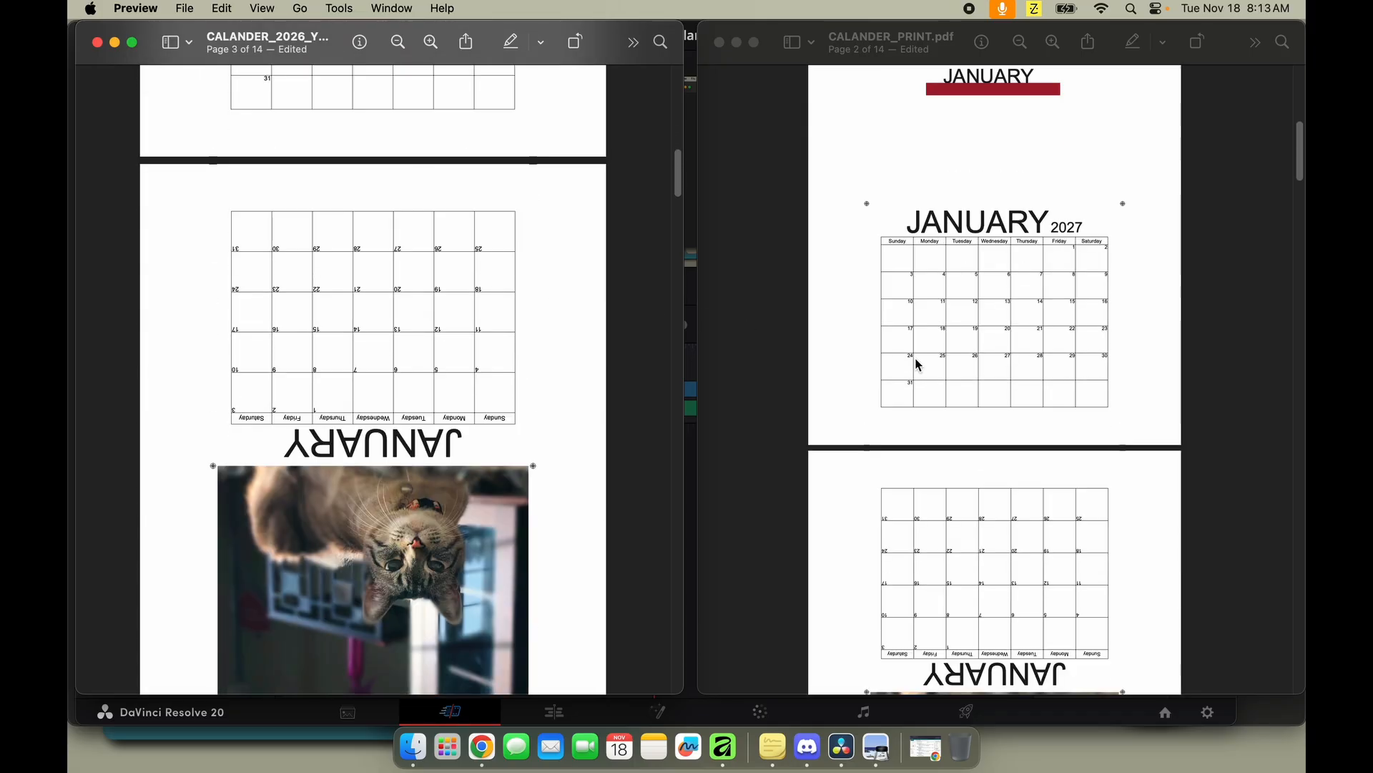
scroll(918, 364, "down", 9)
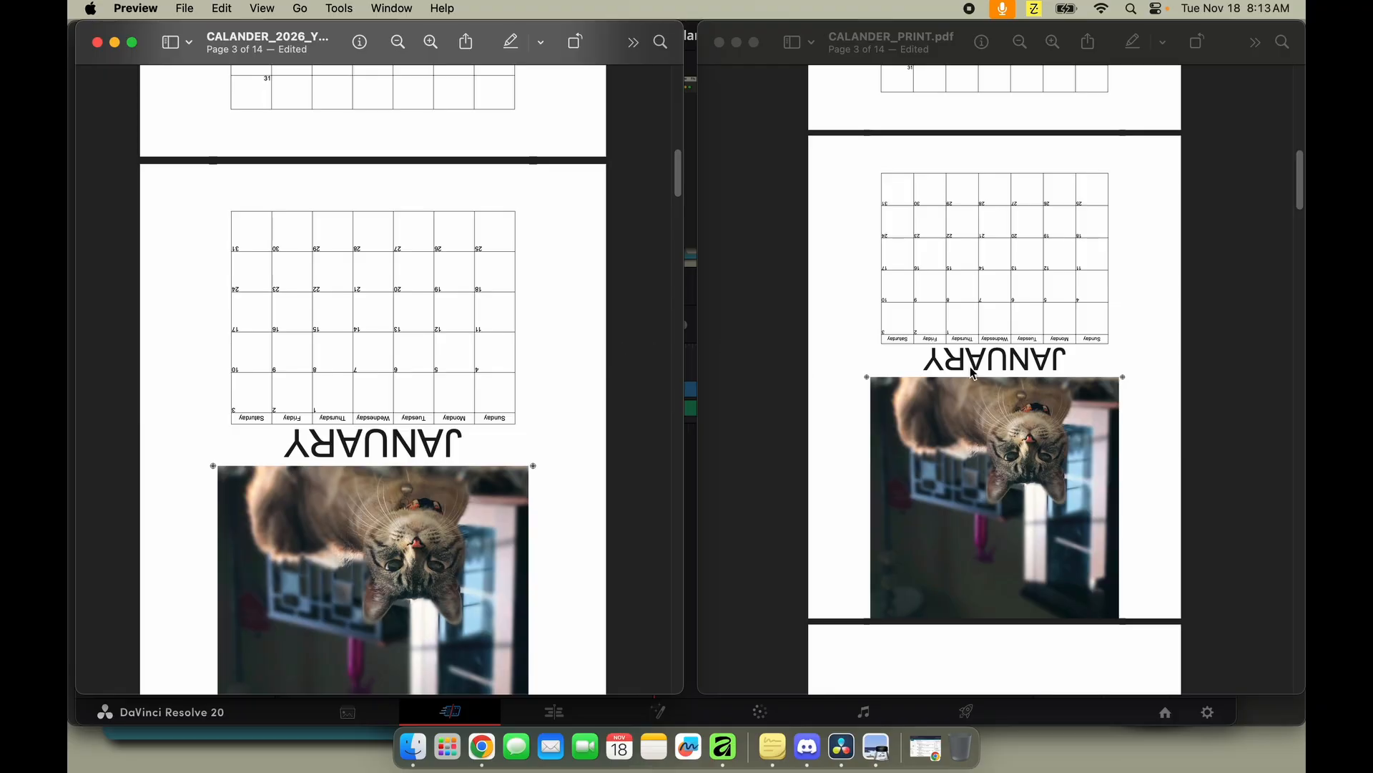
scroll(990, 369, "down", 14)
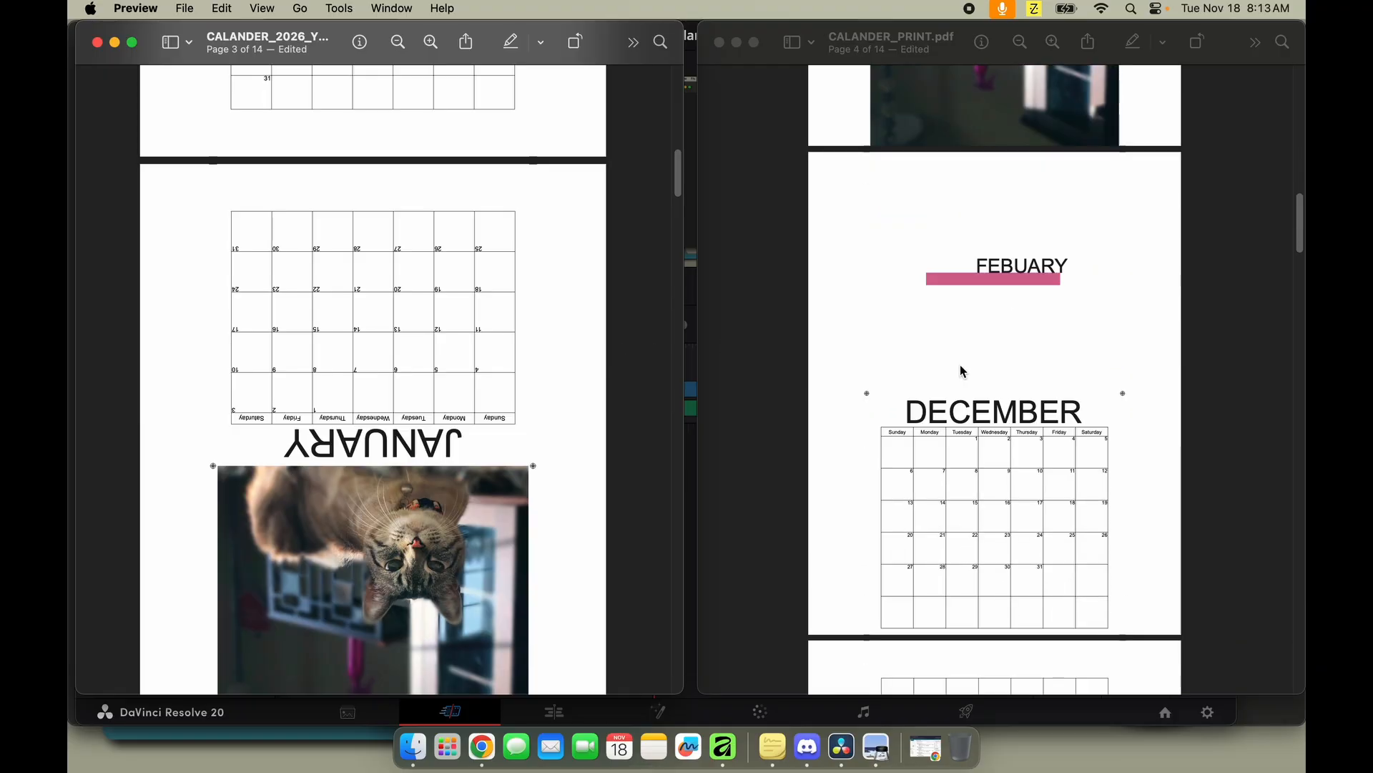
scroll(421, 352, "down", 20)
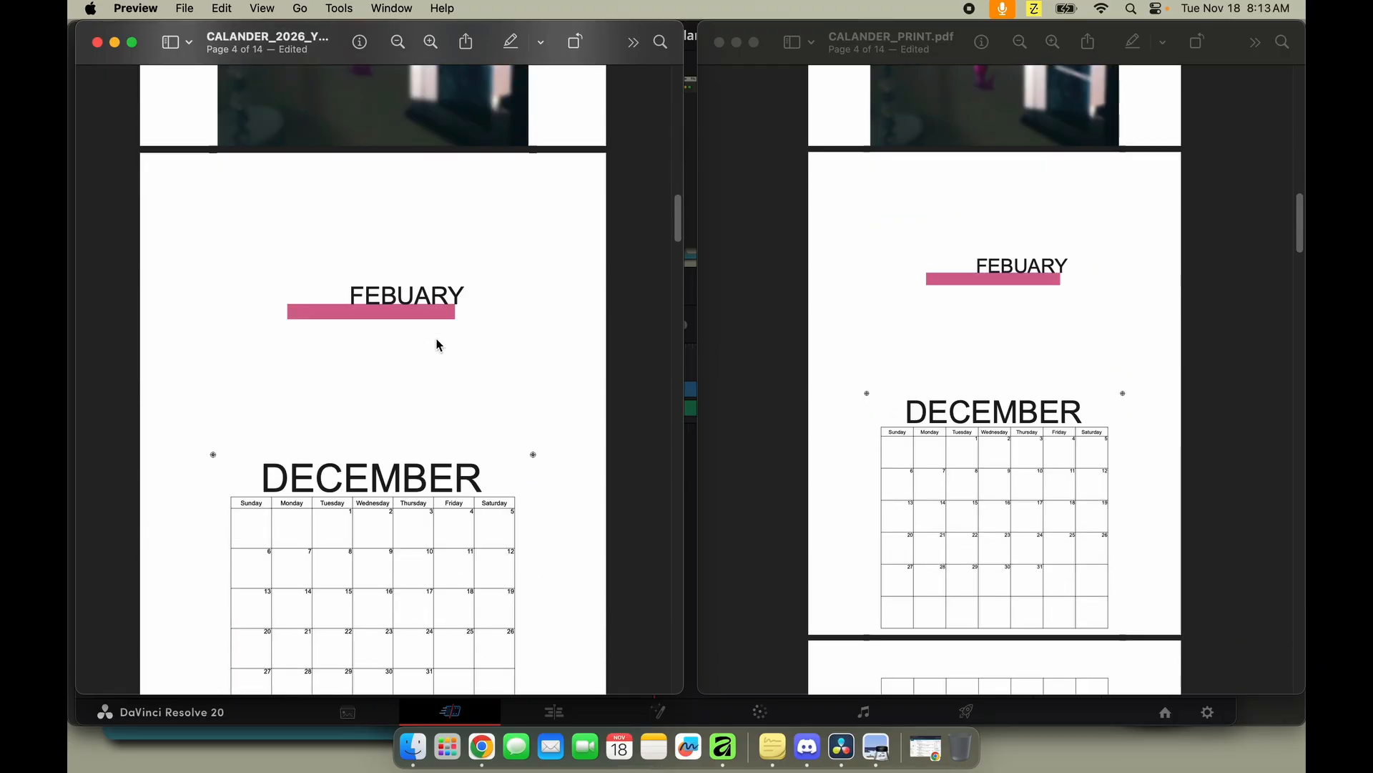
Rotate page 5 of CALANDER_2026_YTVIDEO.pdf, the page with December and February, by 180 degrees.
scroll(439, 345, "down", 9)
scroll(439, 345, "down", 3)
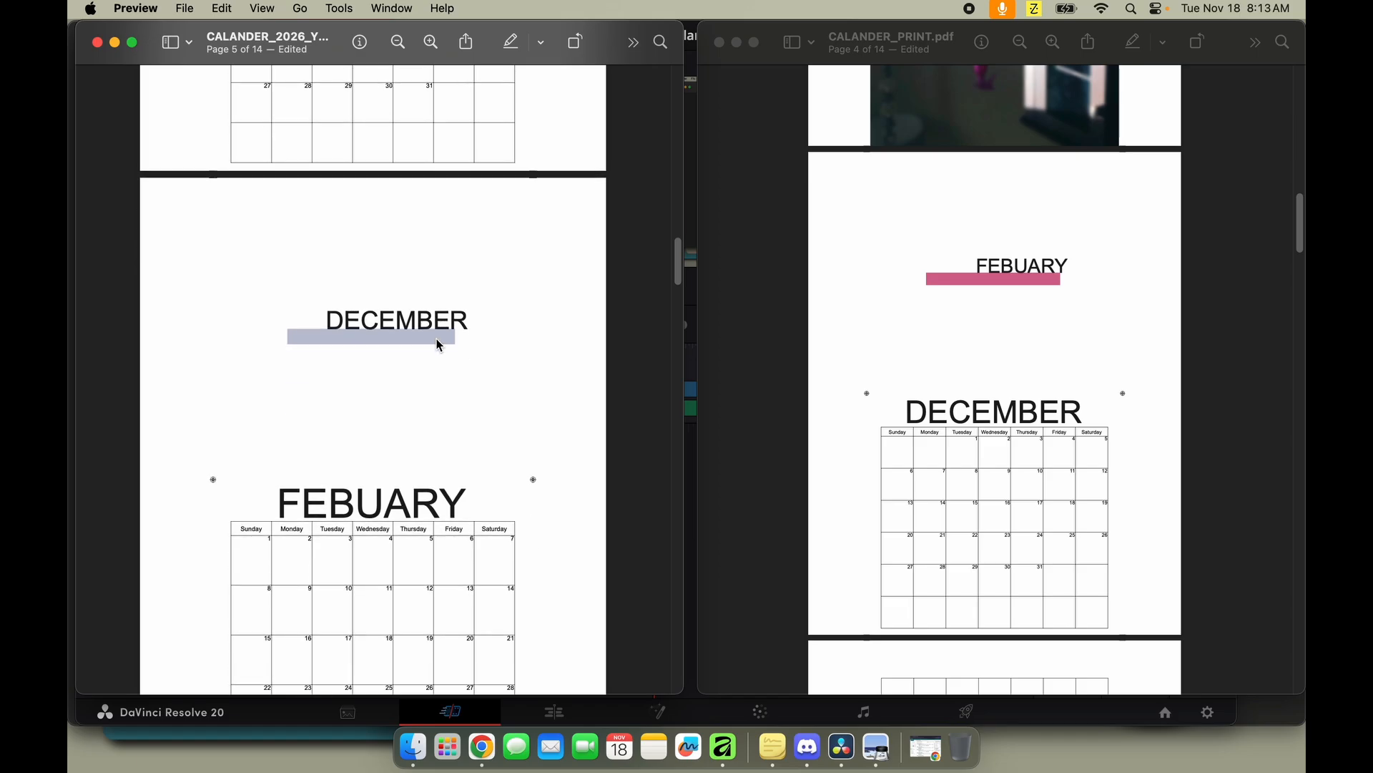
left_click(575, 42)
left_click(575, 42)
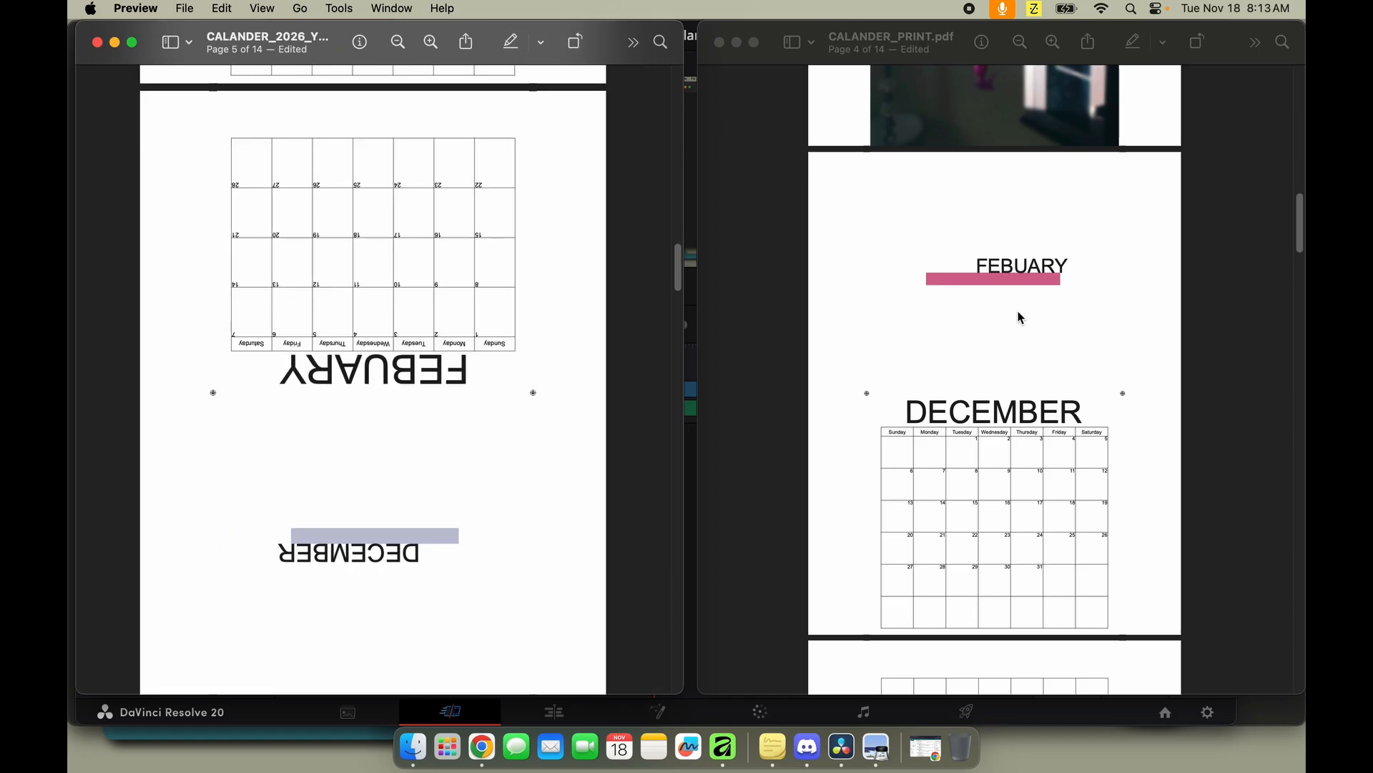
Compare page 6 in both PDFs and rotate the March and November page of CALANDER_2026_YTVIDEO.pdf by 180 degrees.
scroll(1018, 313, "down", 20)
scroll(1019, 317, "down", 5)
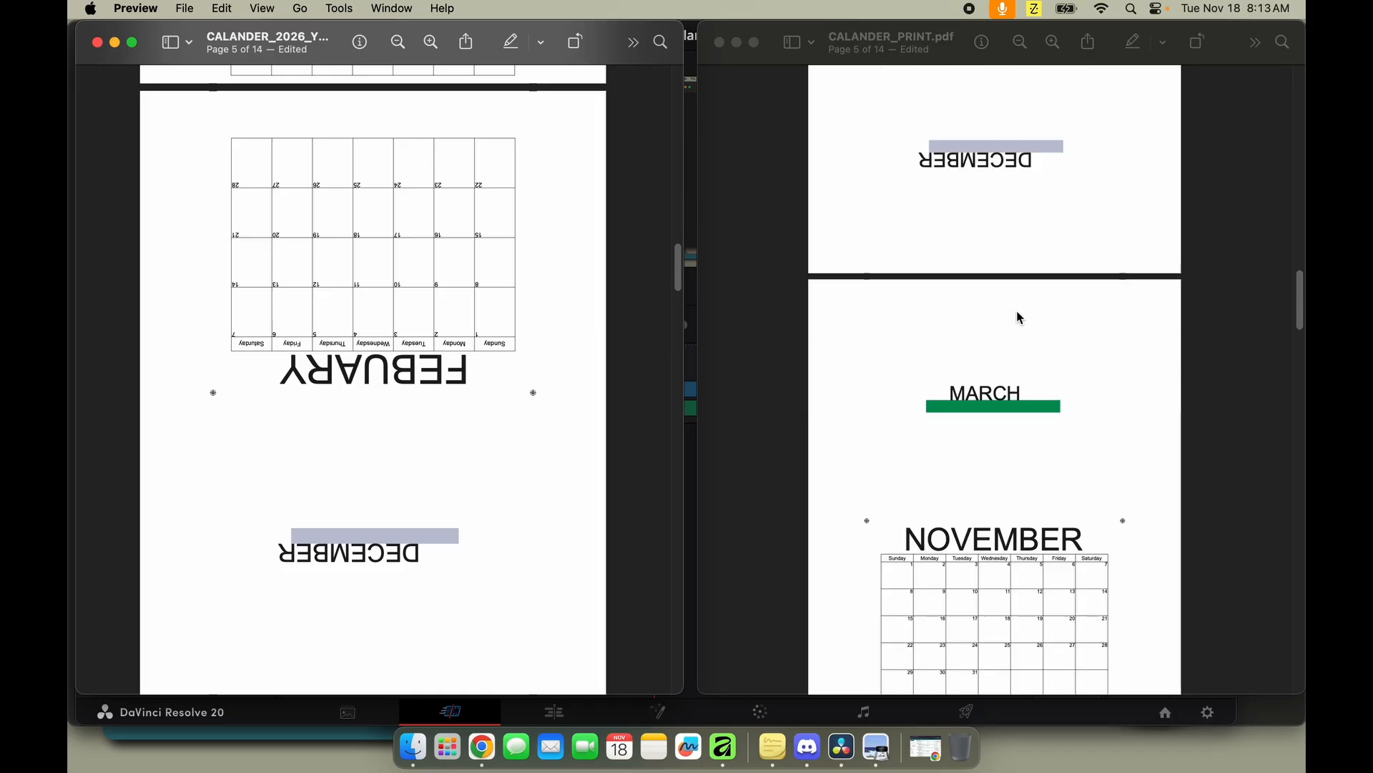
scroll(355, 392, "down", 10)
scroll(357, 395, "down", 5)
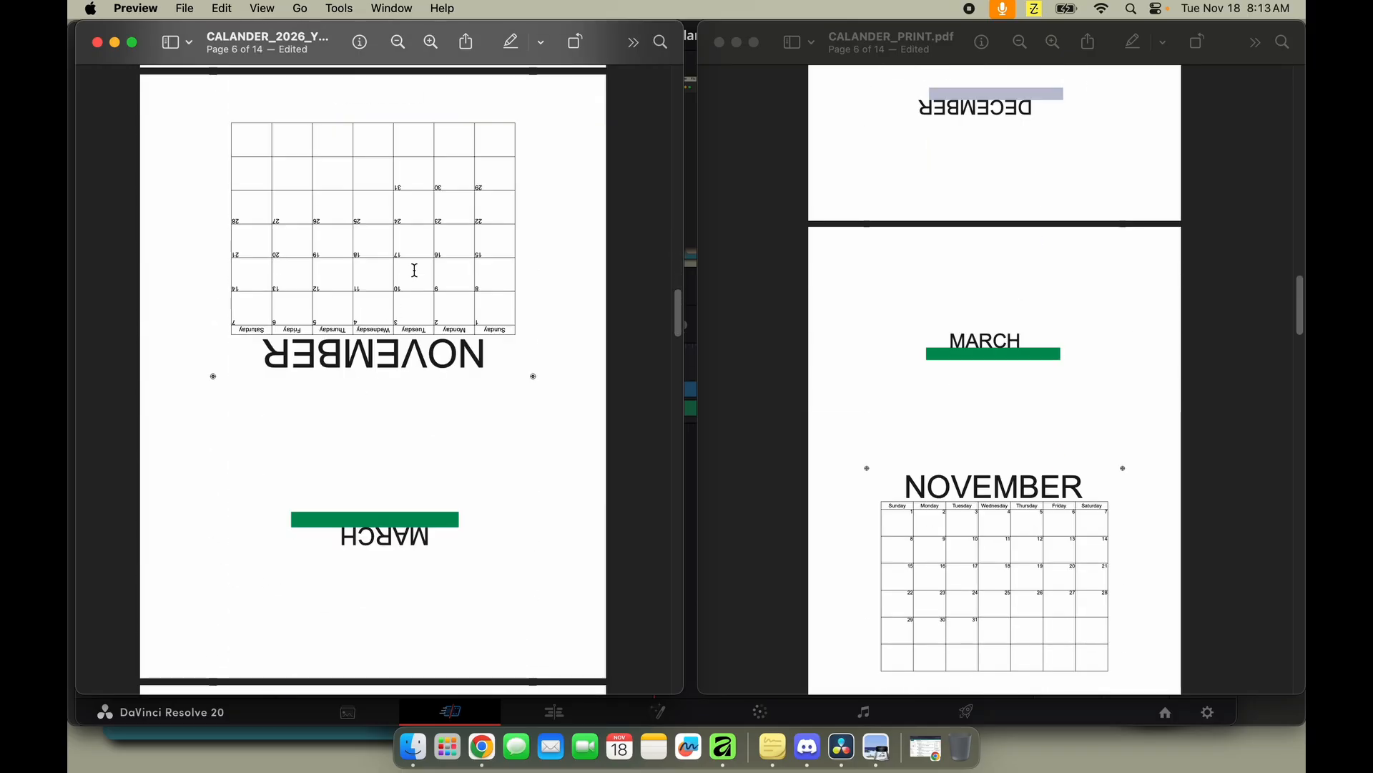
left_click(573, 44)
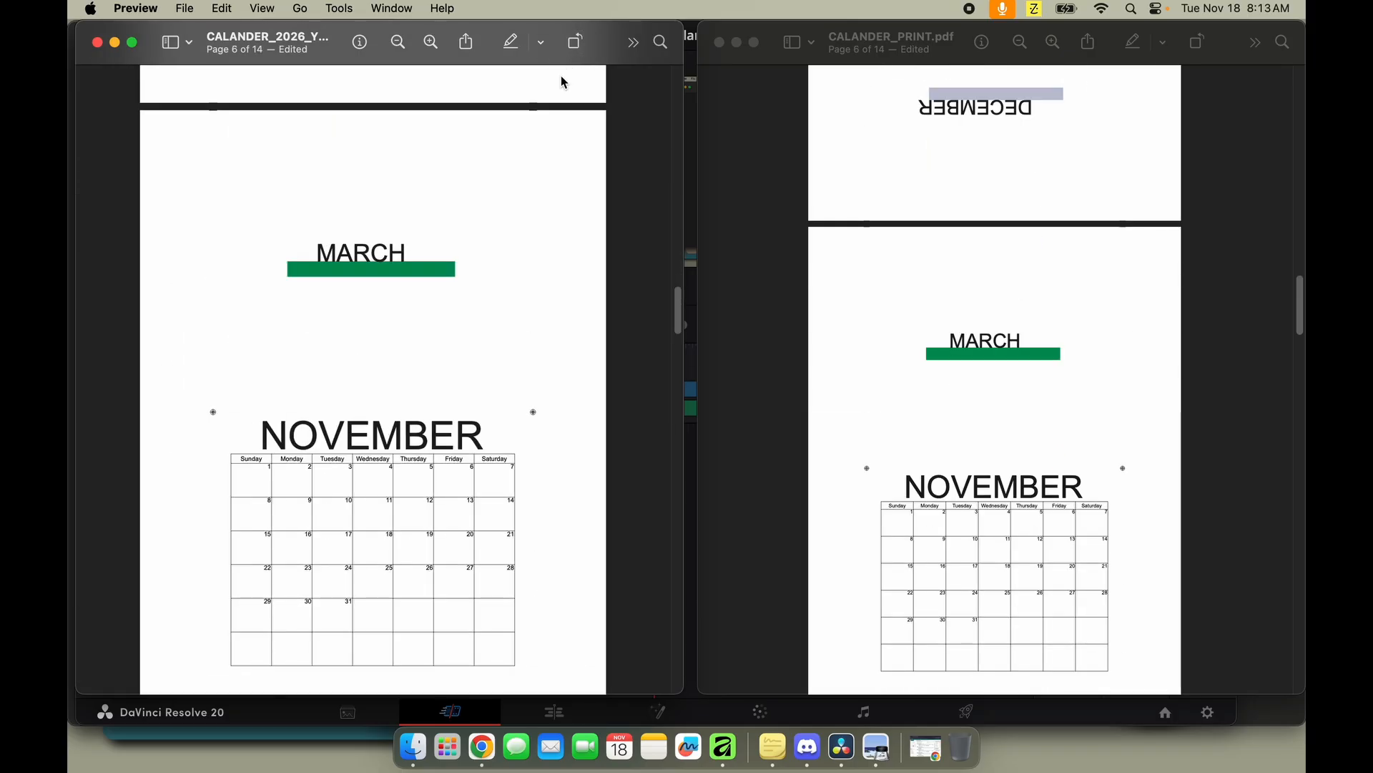
Compare page 7 in both PDFs and rotate that page of CALANDER_2026_YTVIDEO.pdf by 180 degrees.
scroll(865, 424, "down", 10)
scroll(867, 428, "down", 5)
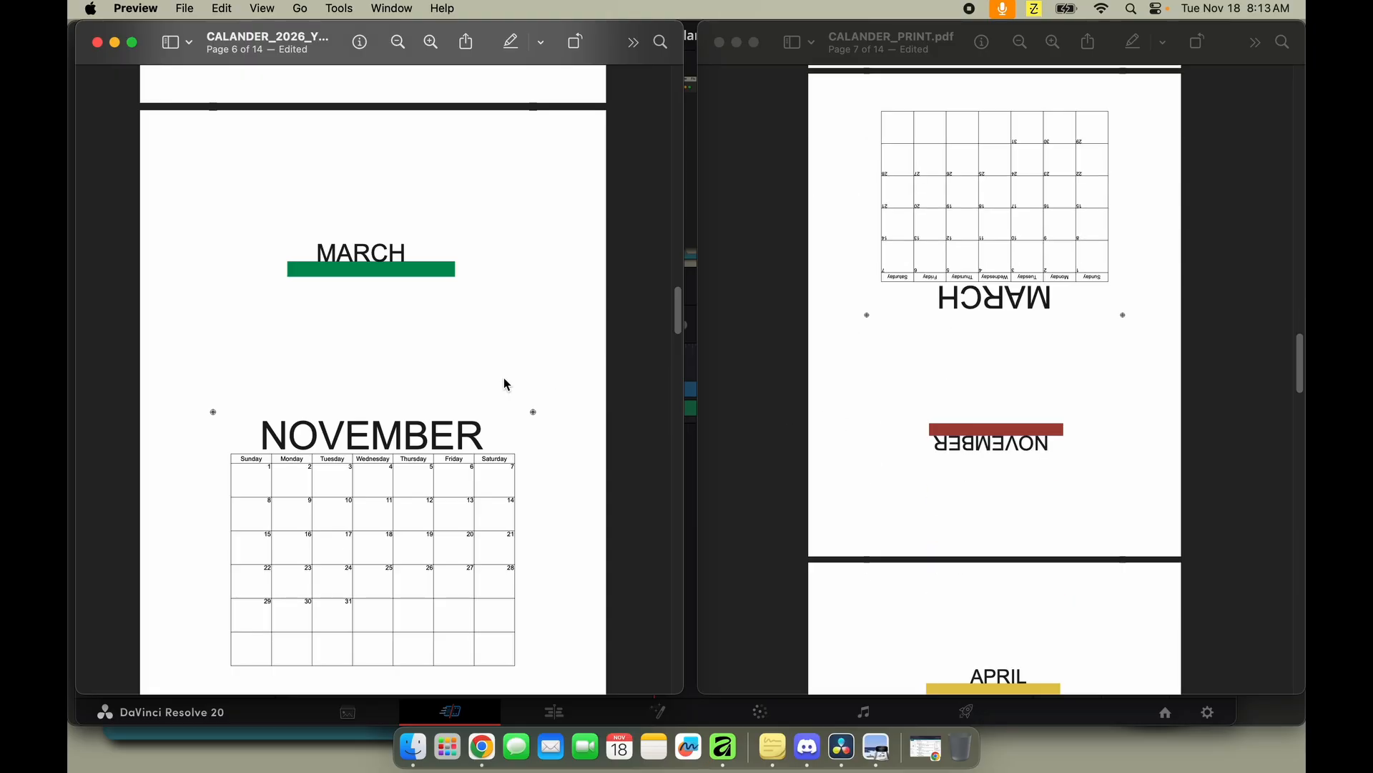
scroll(369, 350, "down", 12)
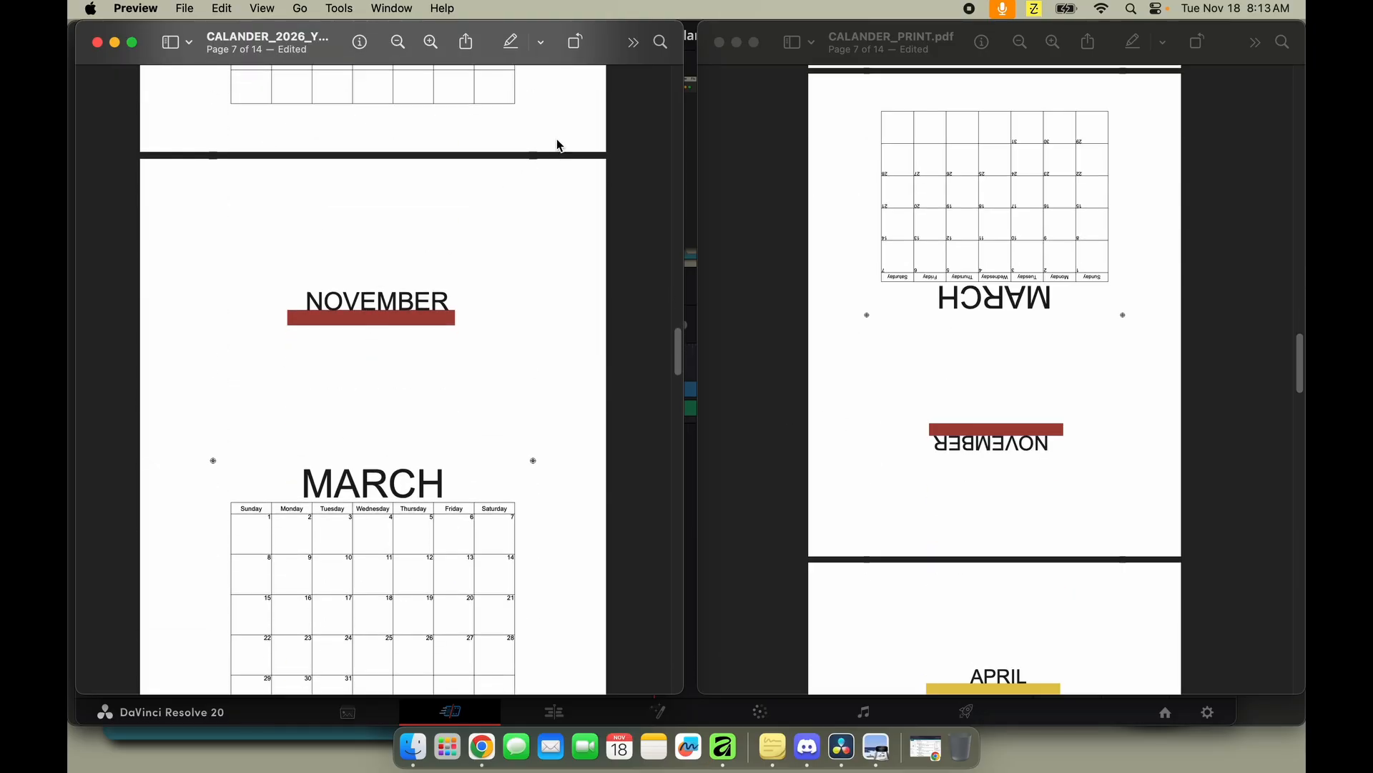
left_click(576, 44)
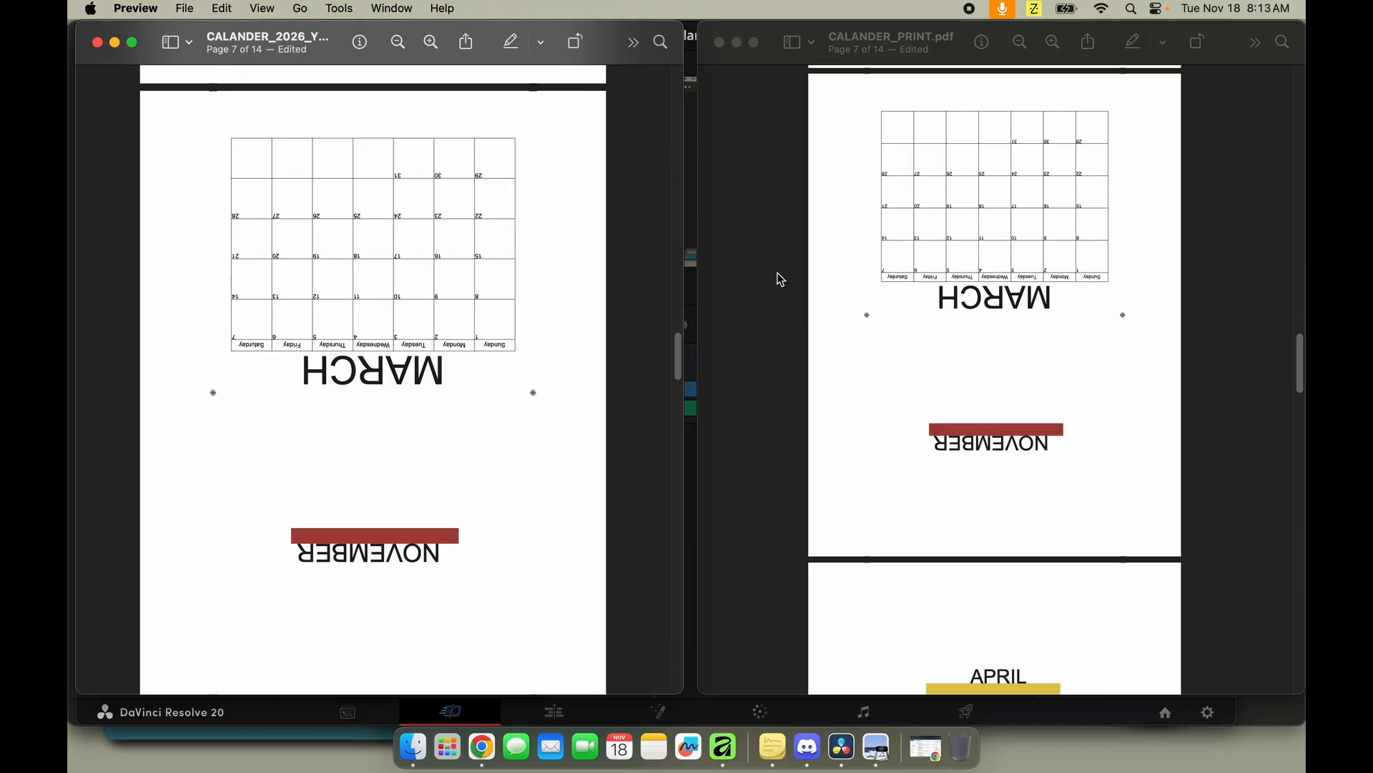
Compare pages 8 and 9 in both PDFs and rotate the October and April page of CALANDER_2026_YTVIDEO.pdf by 180 degrees.
scroll(883, 398, "down", 8)
scroll(457, 463, "down", 12)
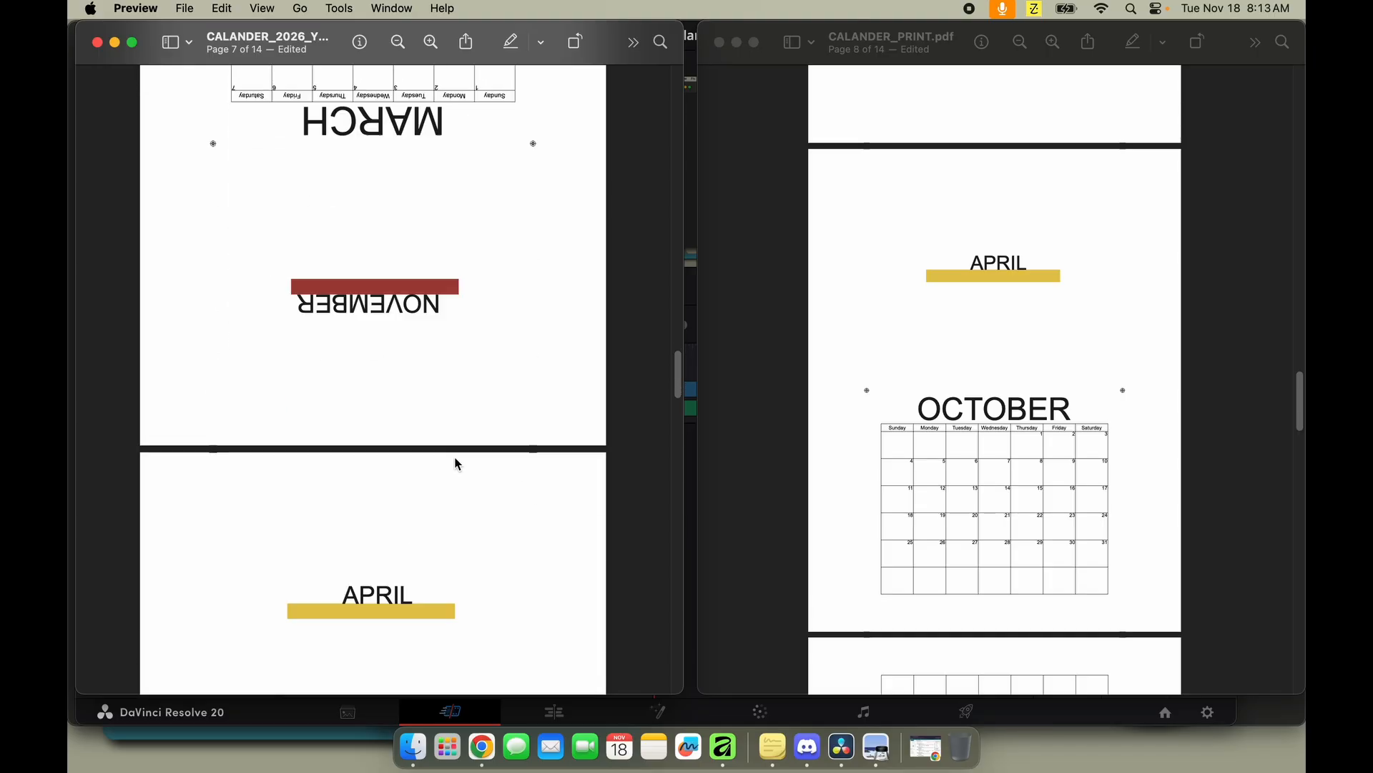
scroll(455, 461, "down", 6)
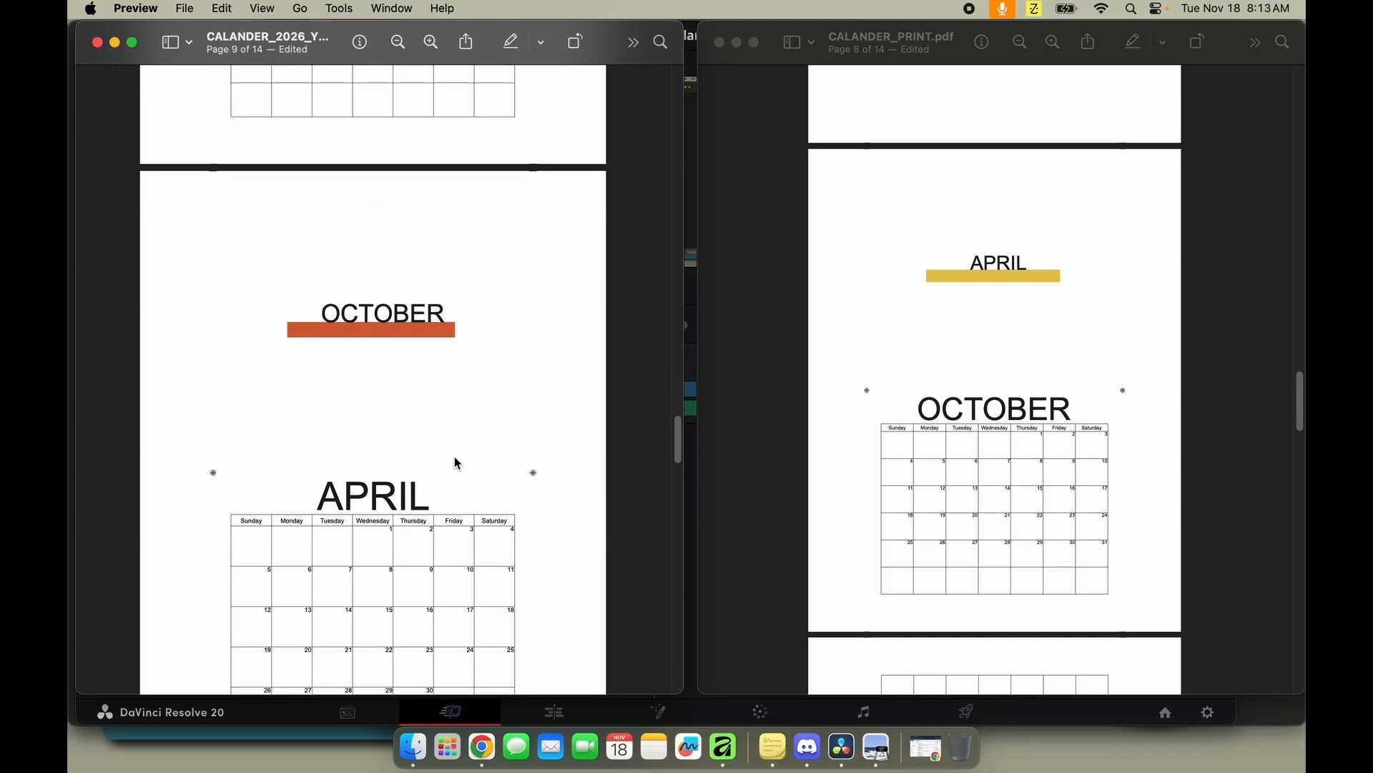
scroll(899, 471, "down", 8)
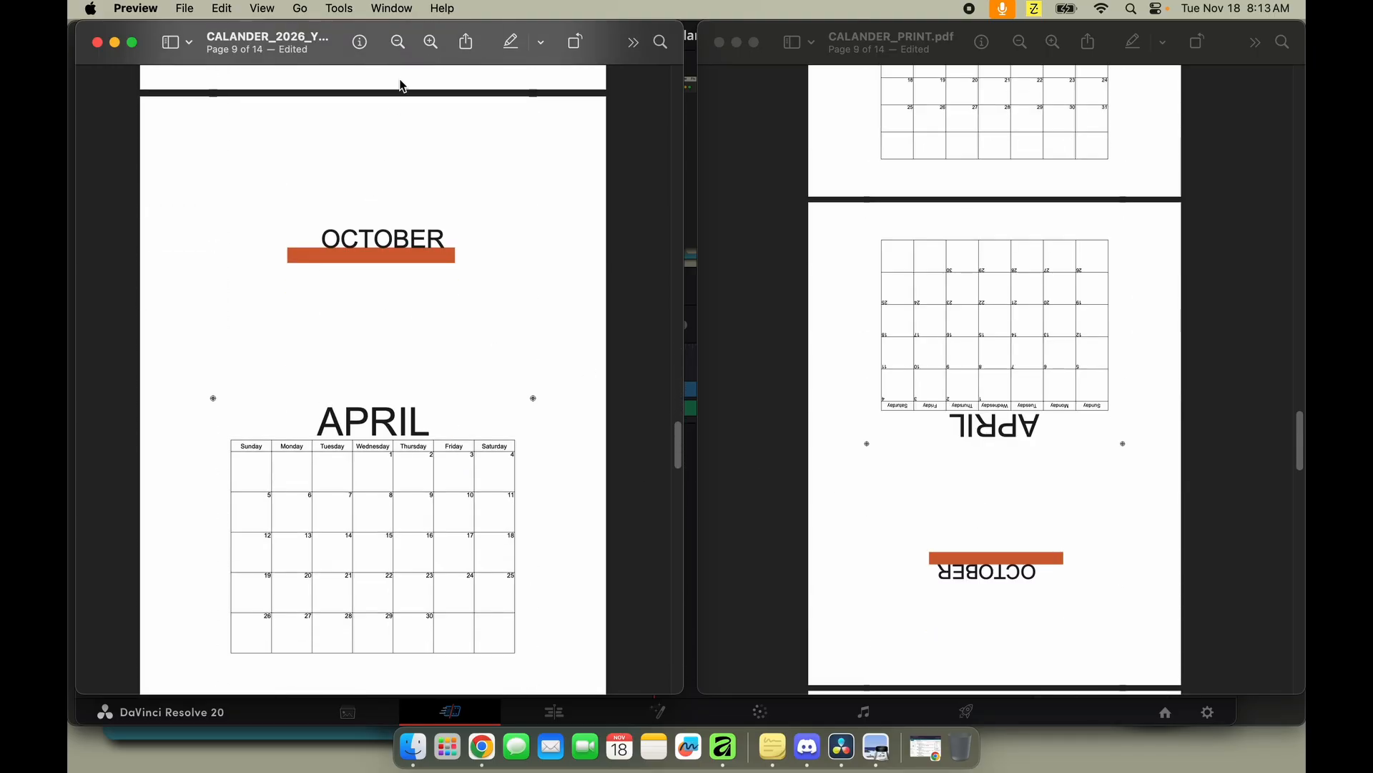
left_click(581, 44)
left_click(581, 45)
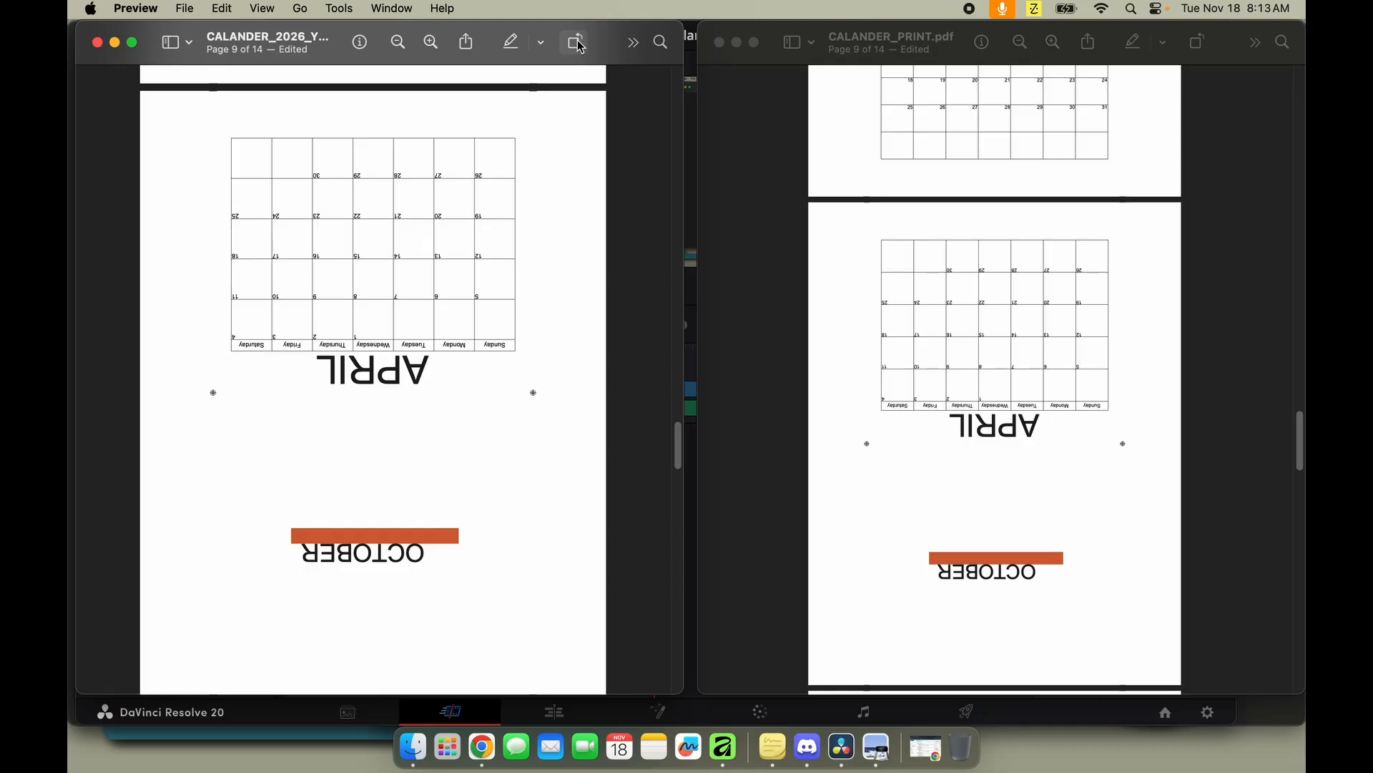
Rotate page 11 of CALANDER_2026_YTVIDEO.pdf, the page with September and May, by 180 degrees.
scroll(501, 435, "down", 10)
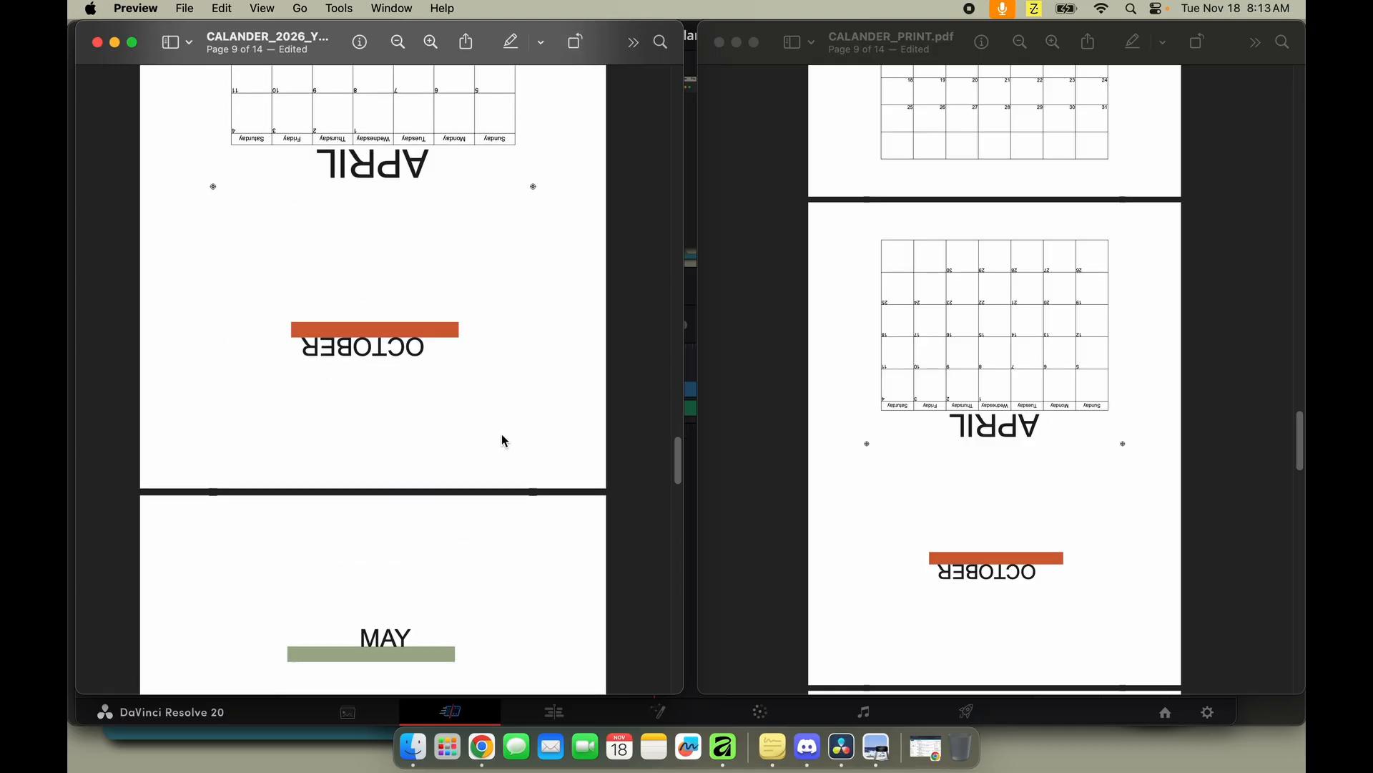
scroll(504, 440, "down", 7)
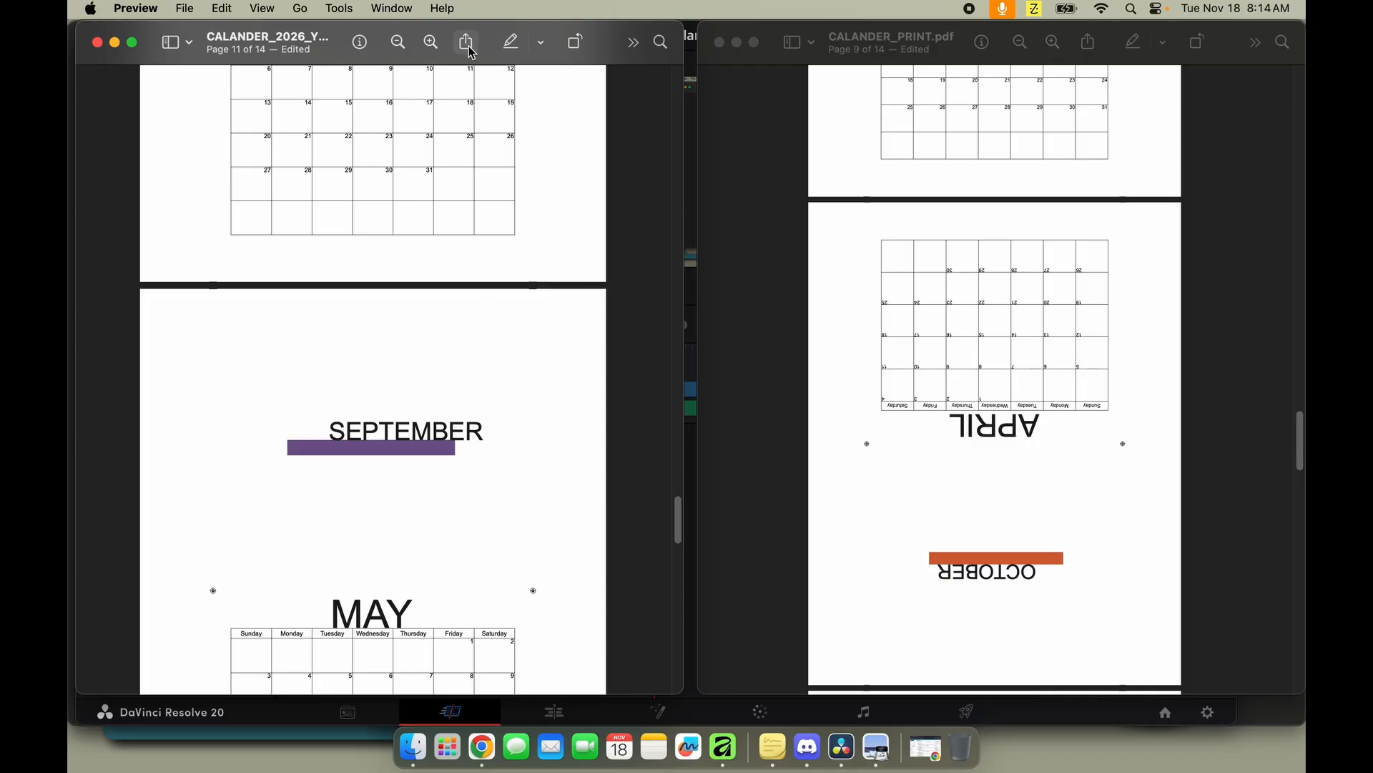
double_click(570, 53)
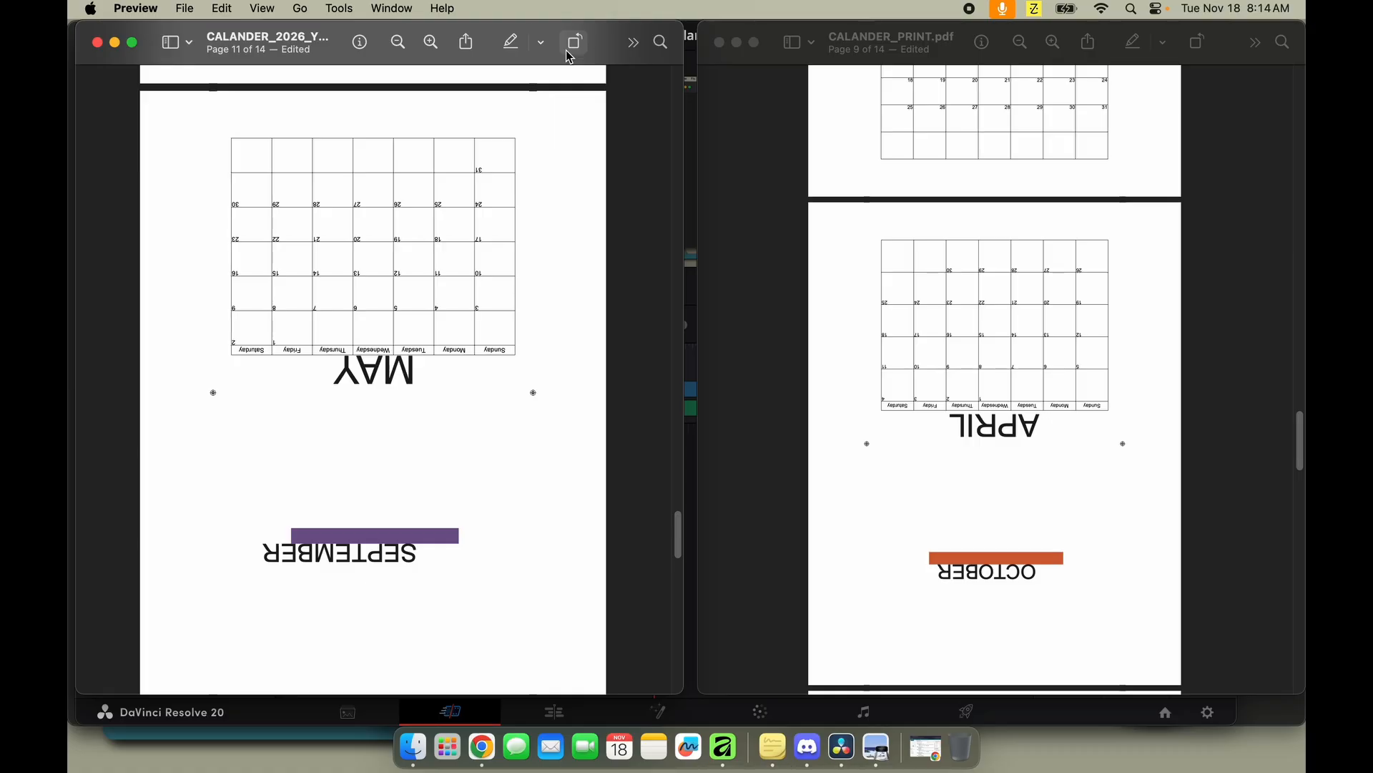
Rotate page 13 of CALANDER_2026_YTVIDEO.pdf, the page with August and June, by 180 degrees.
scroll(458, 329, "down", 10)
scroll(458, 331, "down", 10)
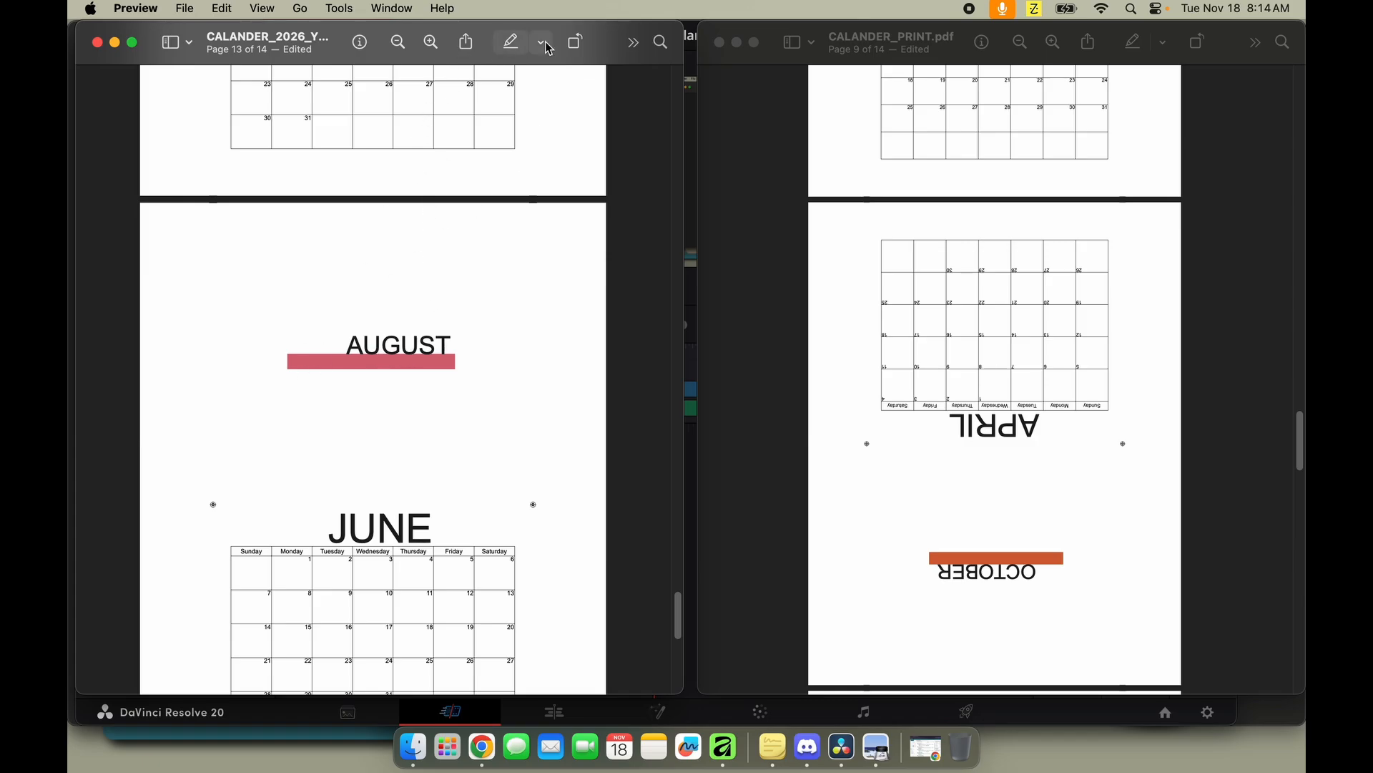
left_click(572, 44)
left_click(571, 44)
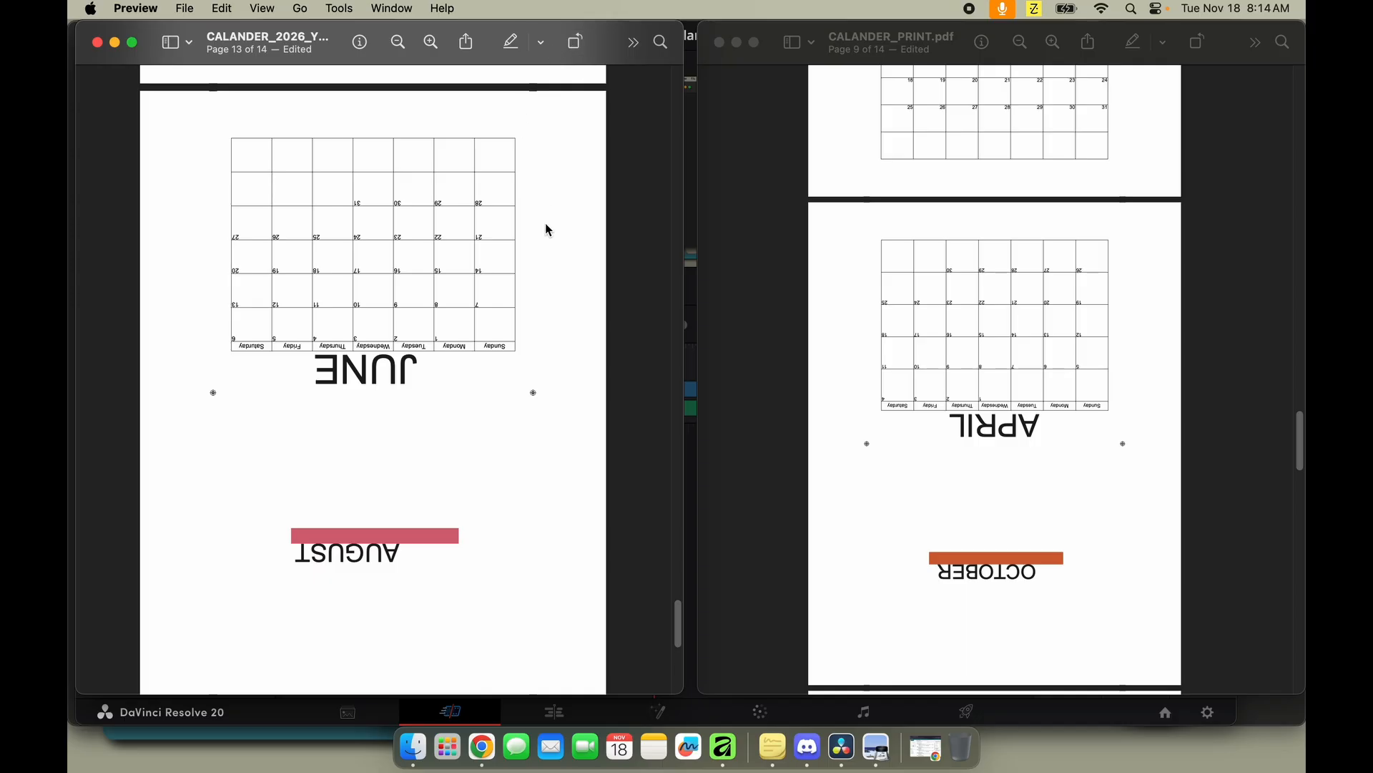
Check the July page at the end of CALANDER_2026_YTVIDEO.pdf and save the rotated document.
scroll(525, 328, "down", 10)
scroll(524, 330, "down", 3)
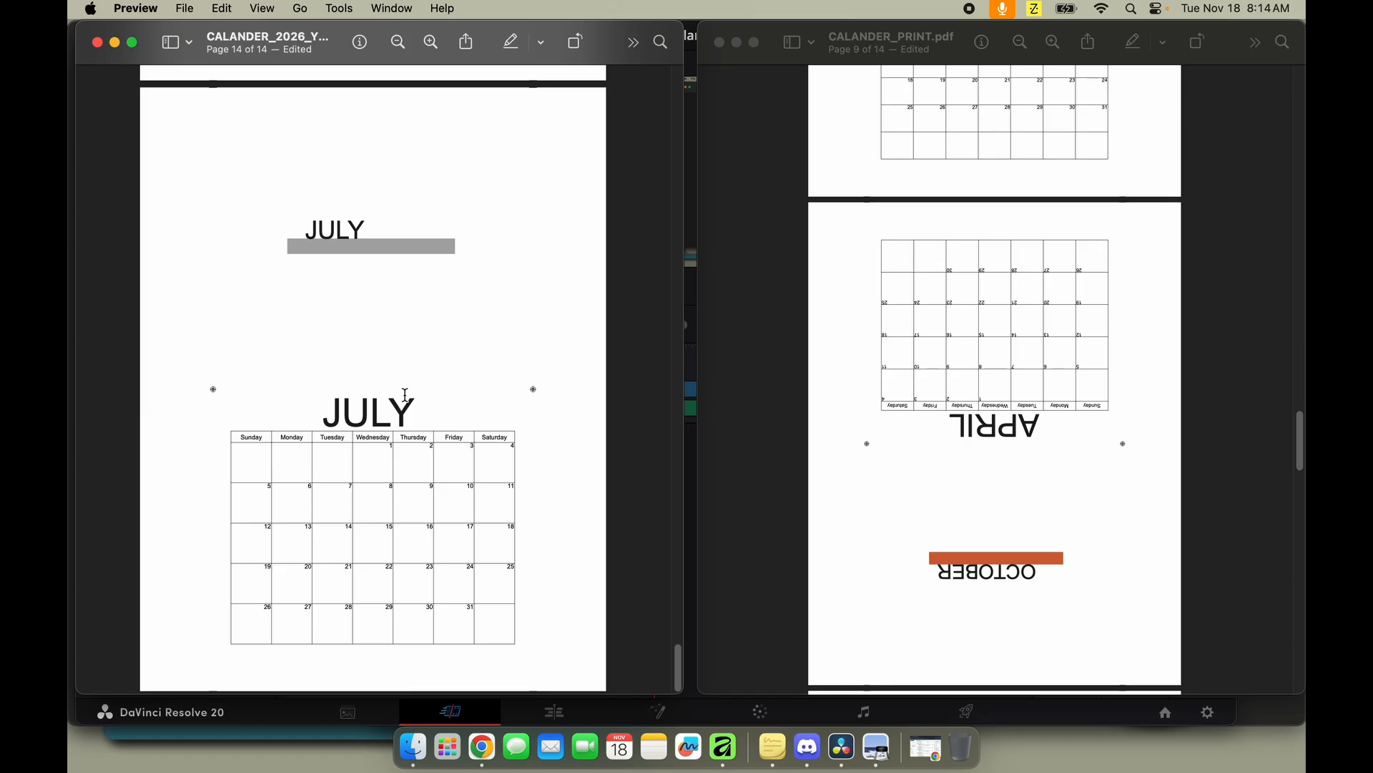
left_click(185, 8)
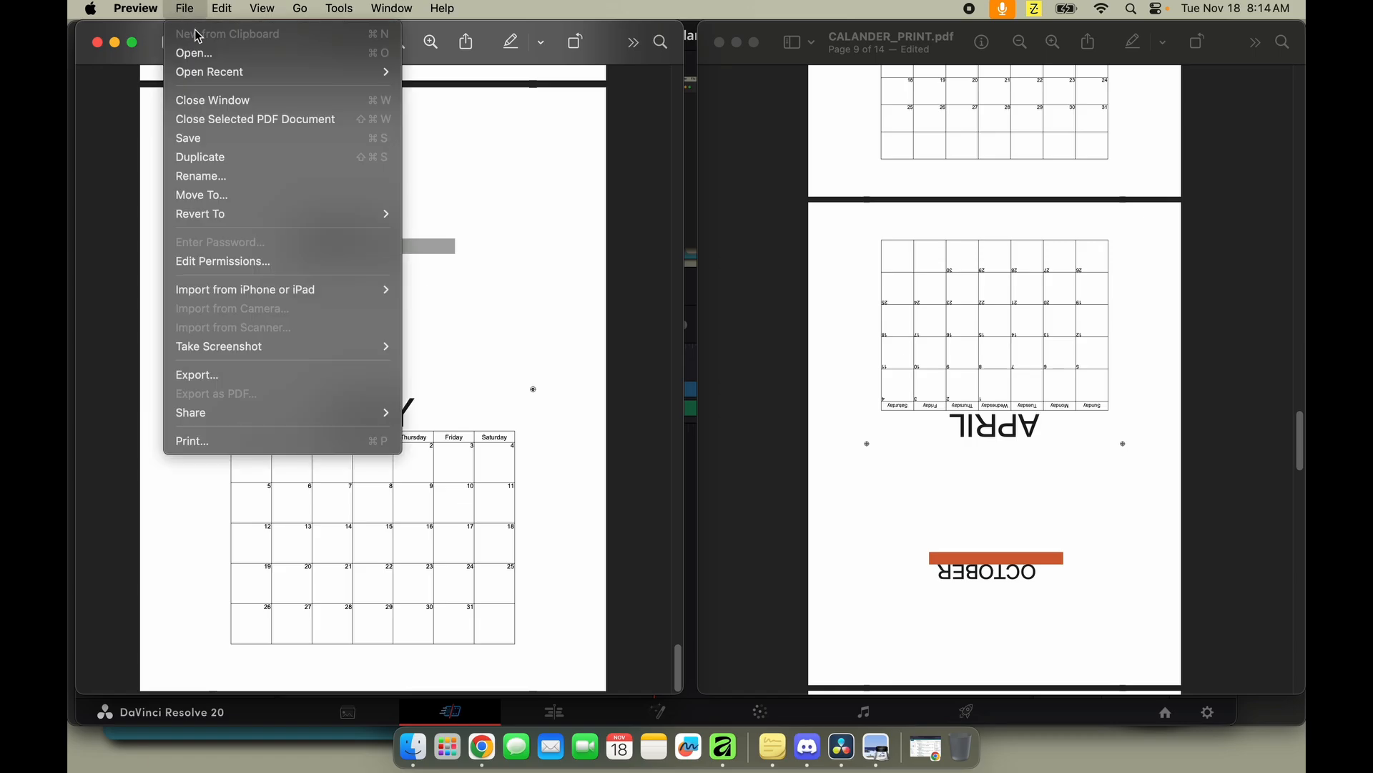
left_click(245, 138)
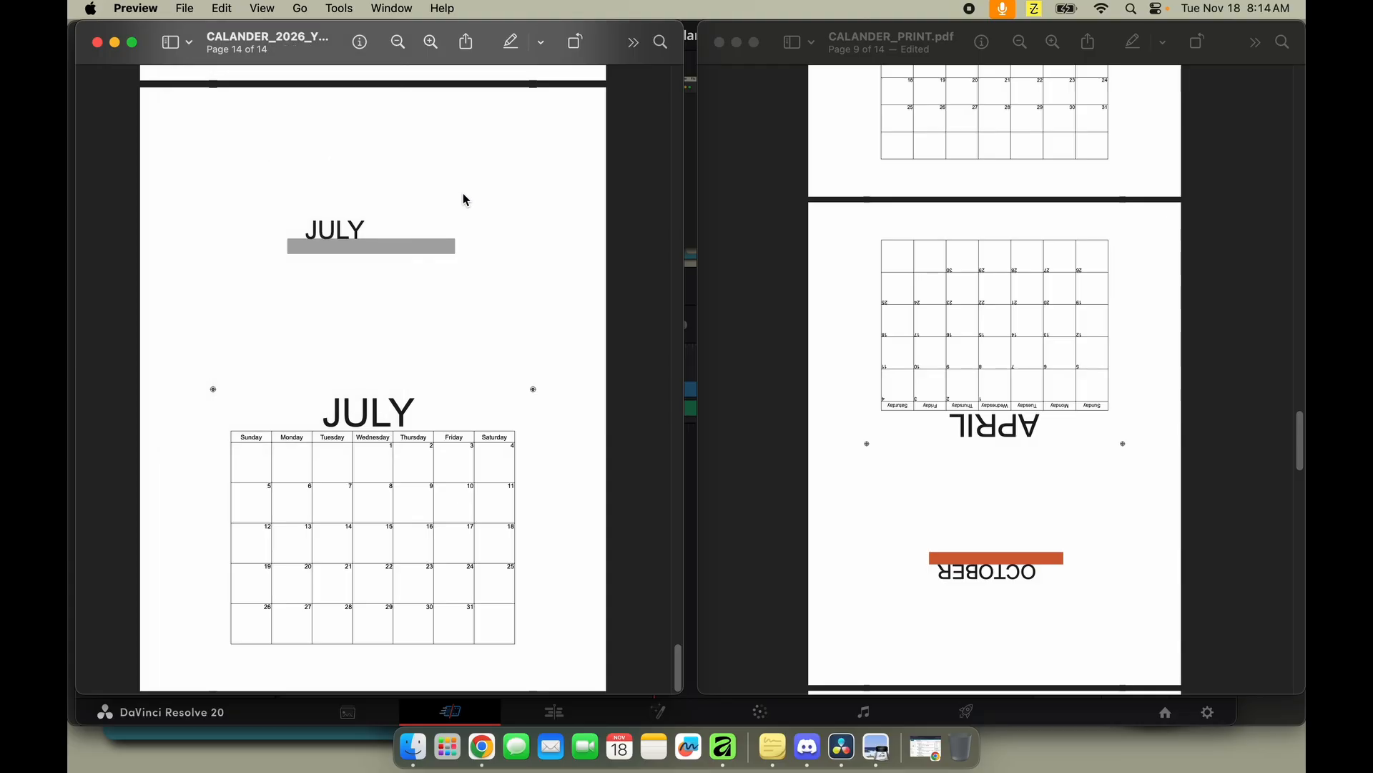
Open the print settings for CALANDER_2026_YTVIDEO.pdf and look through the paper, orientation, scale and layout options.
left_click(185, 9)
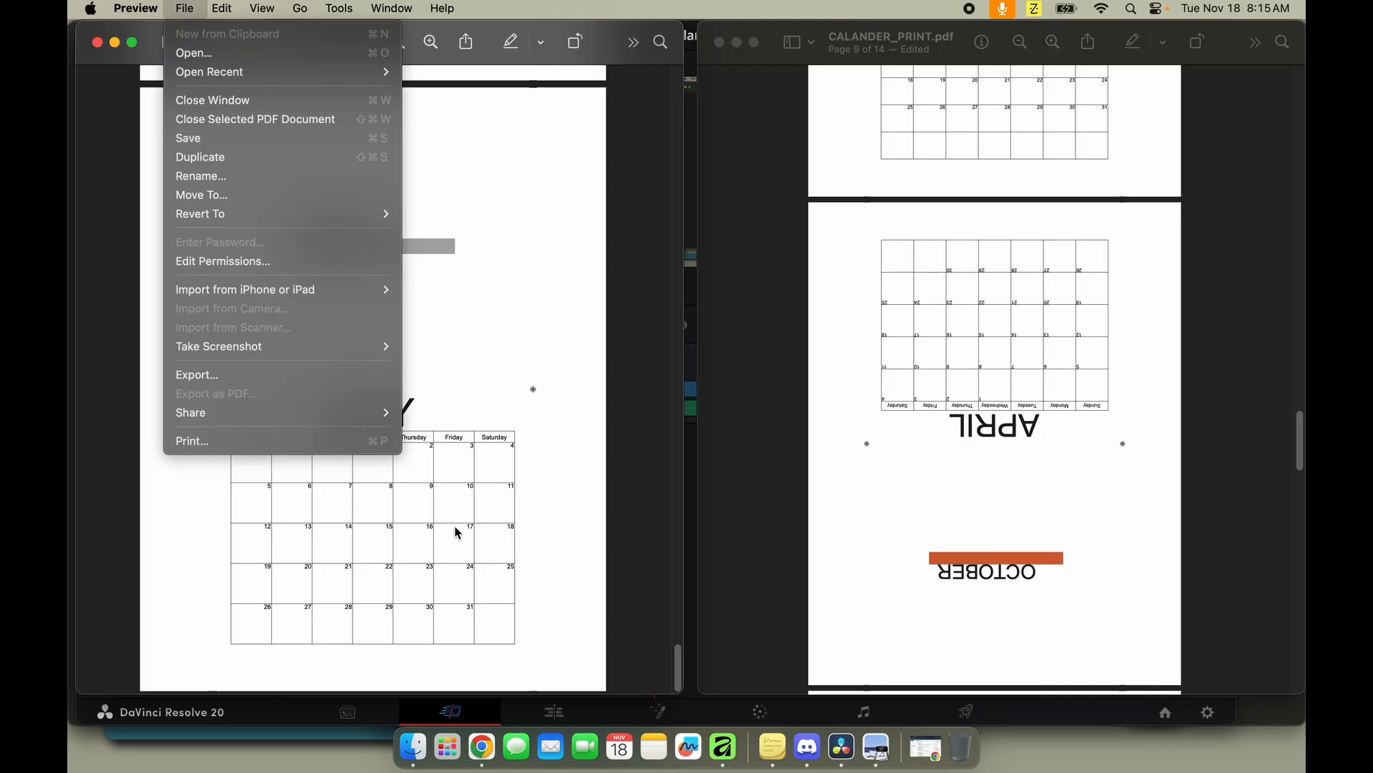
left_click(468, 556)
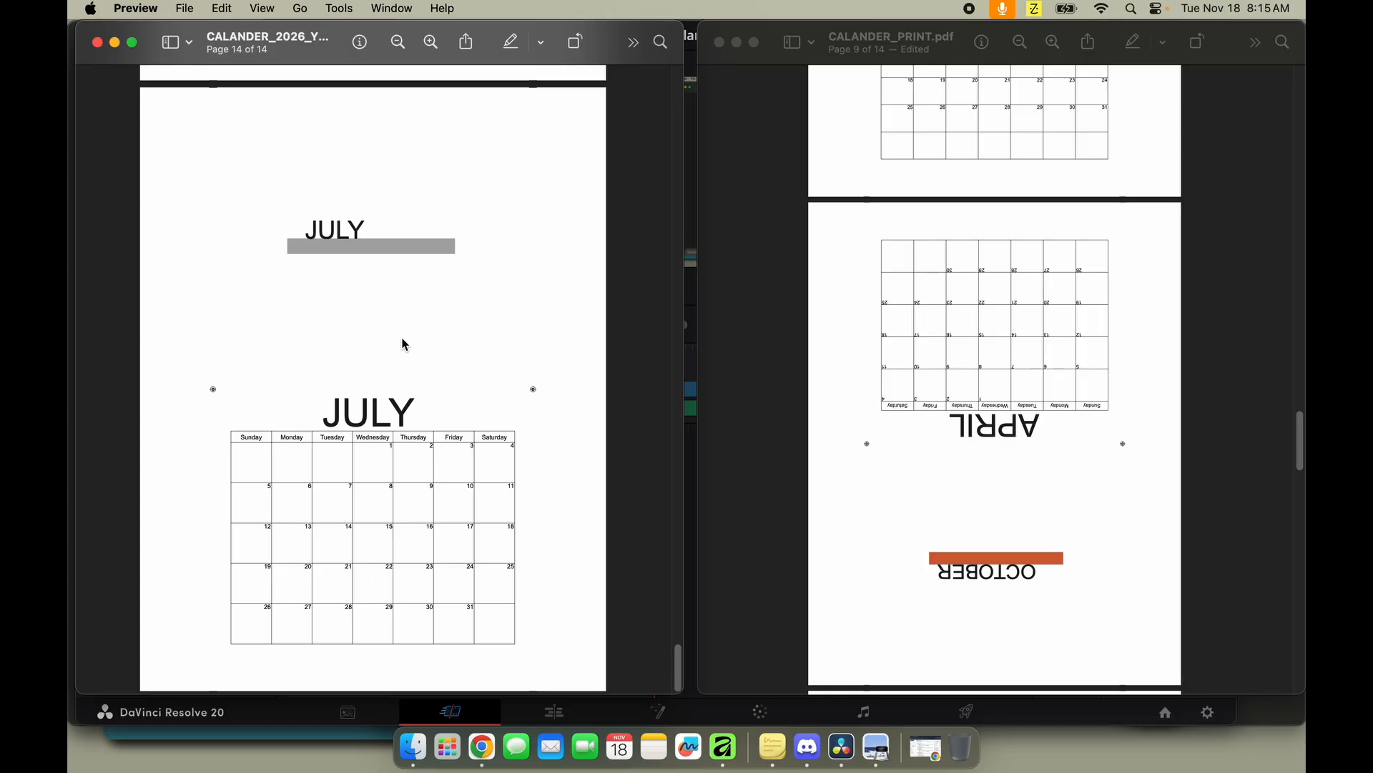
key("super+p")
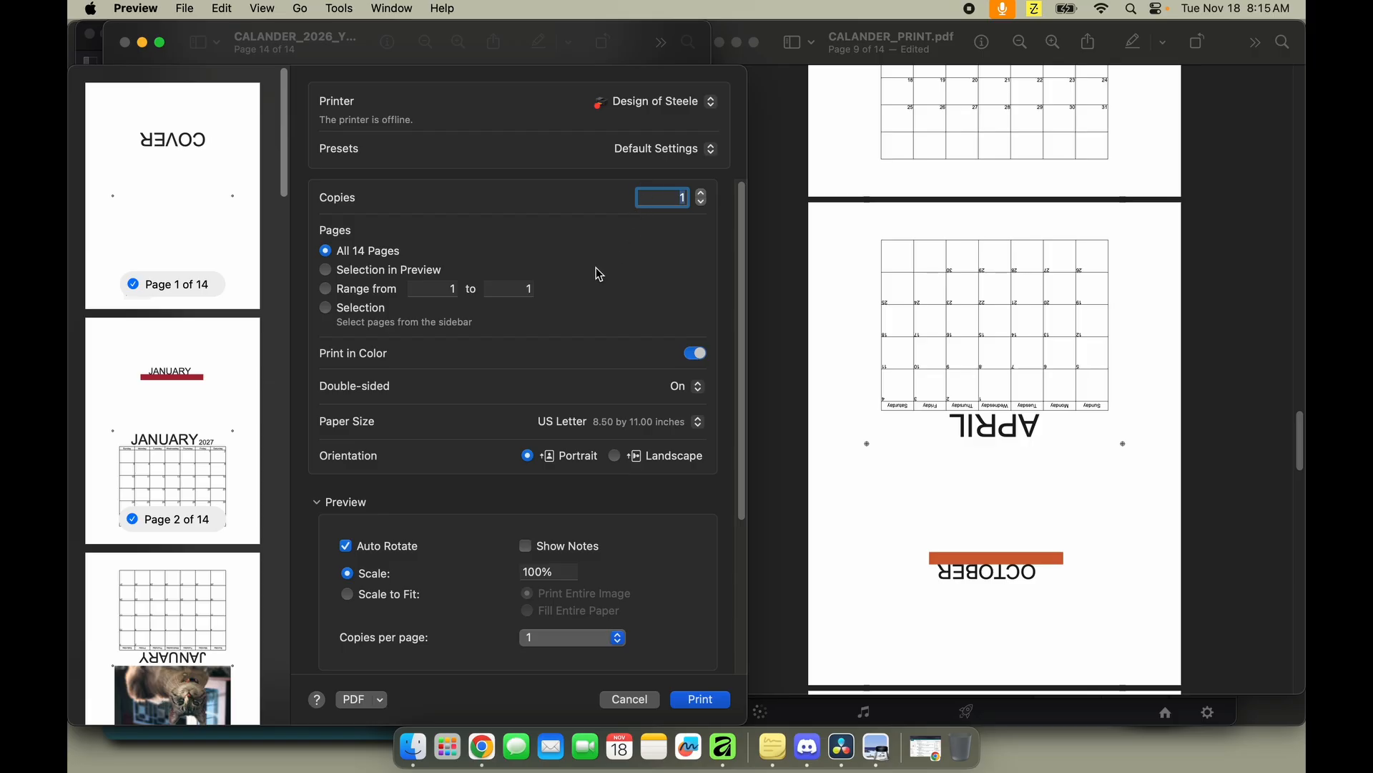
scroll(607, 370, "down", 2)
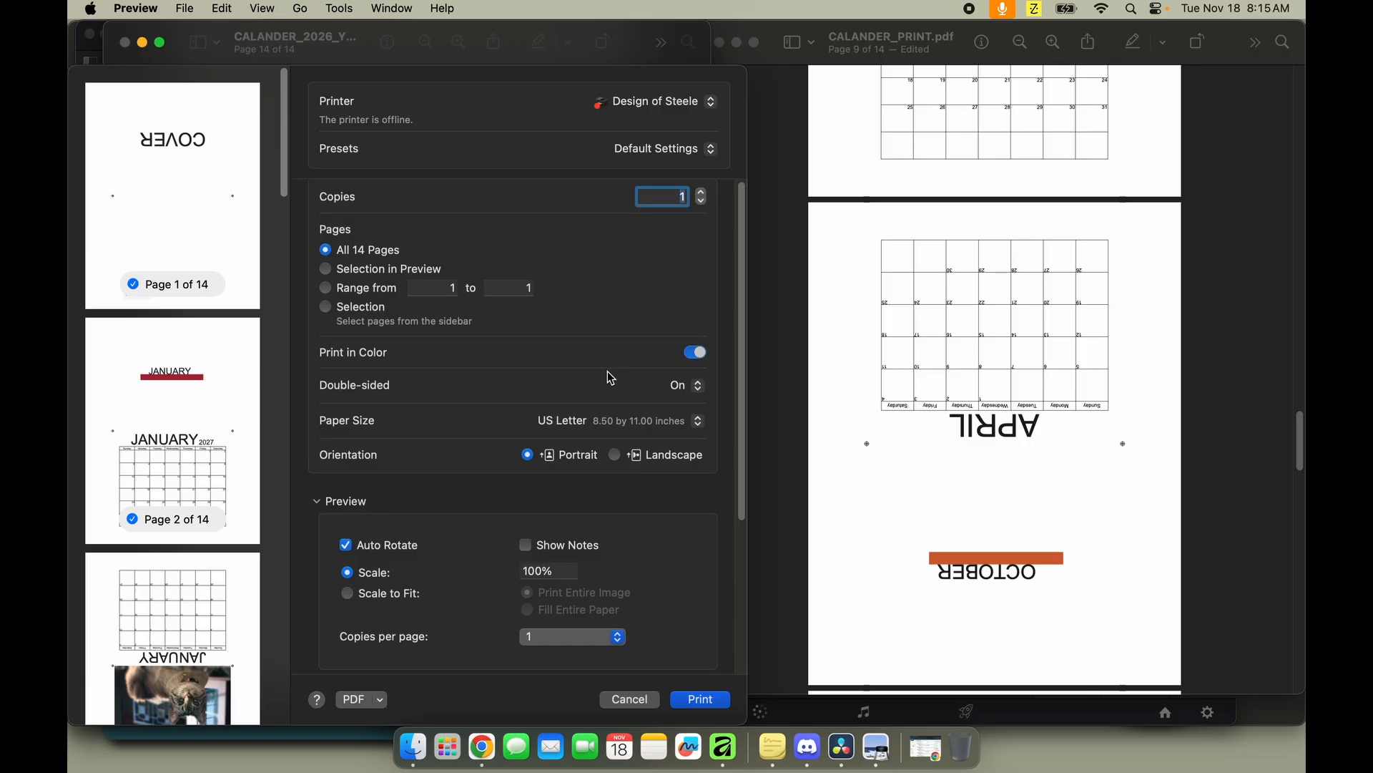
scroll(606, 369, "down", 5)
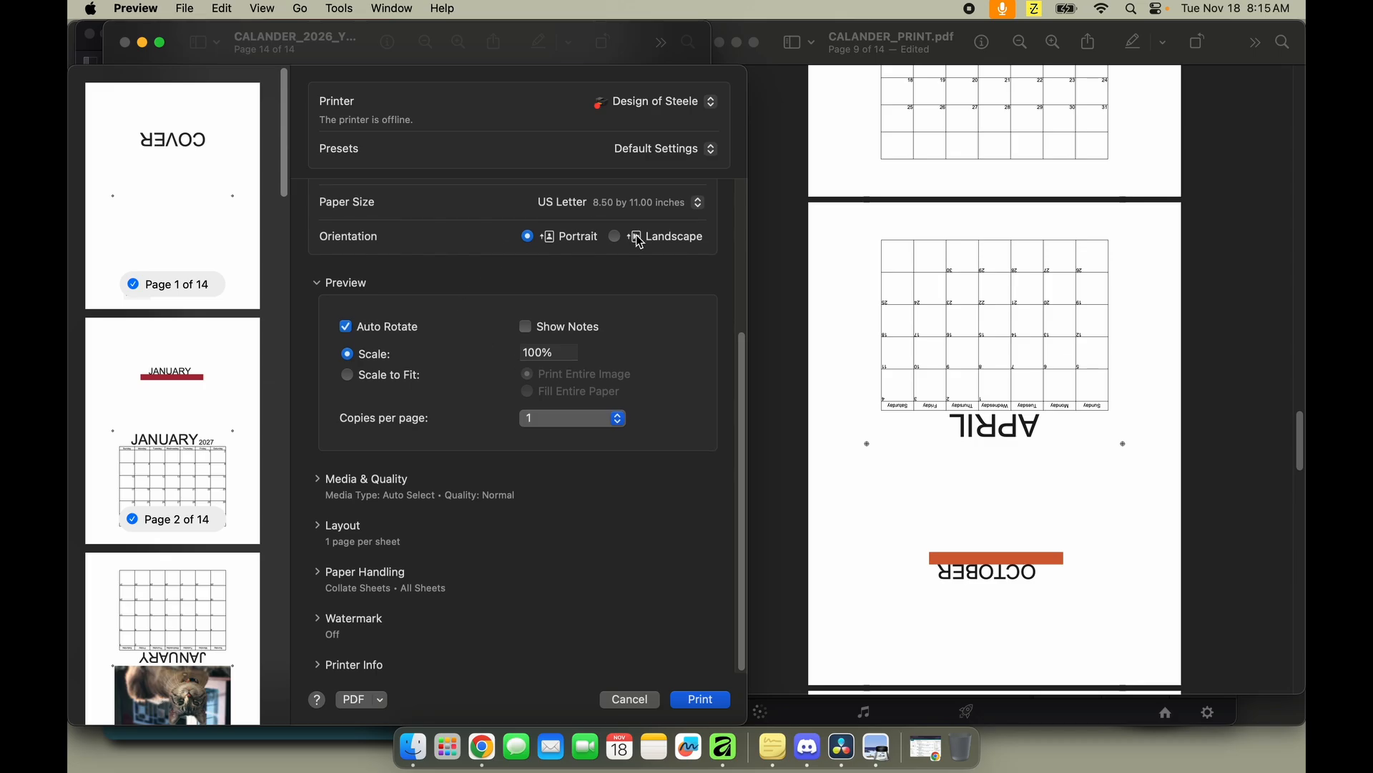
scroll(621, 232, "up", 7)
Apply the saved CALENDAR preset to the print job and review its double-sided, paper size and scale settings.
left_click(658, 152)
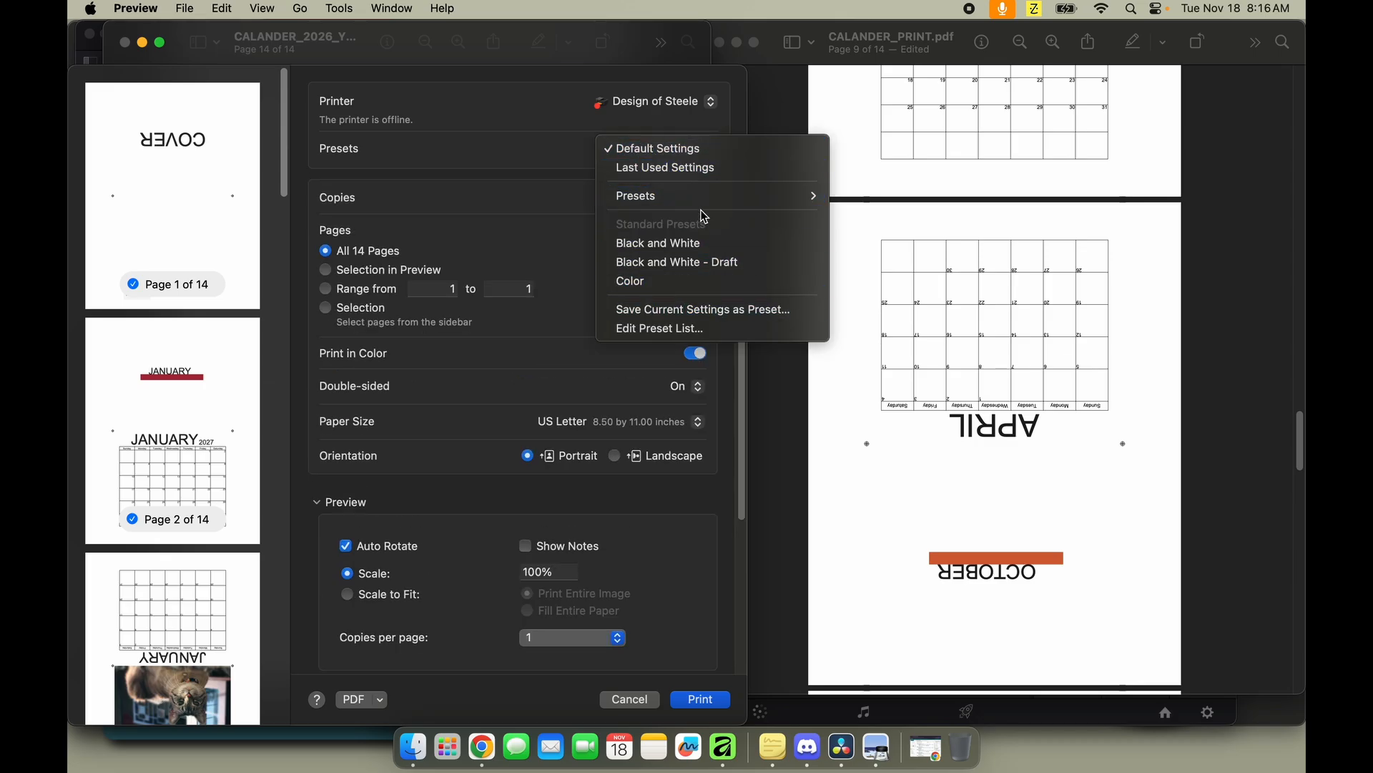
mouse_move(707, 204)
left_click(867, 214)
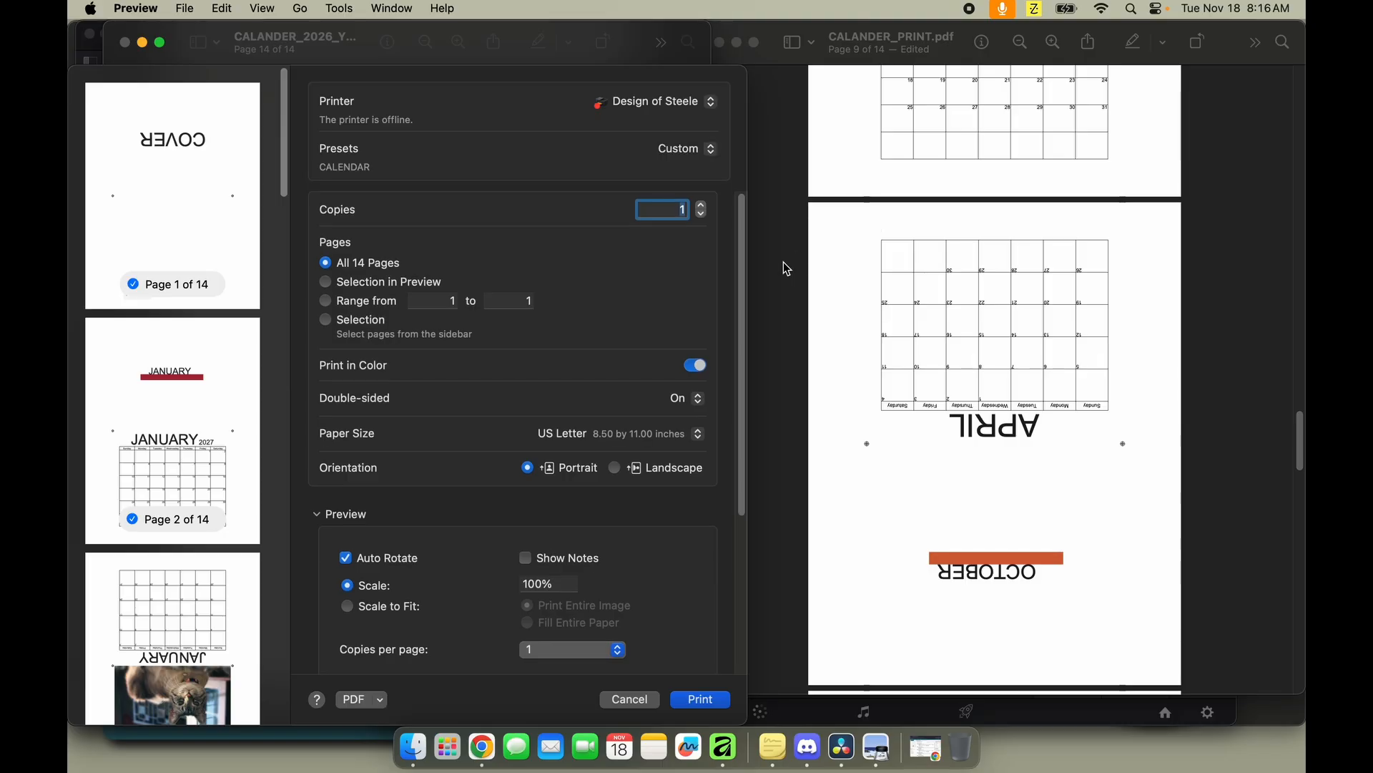
scroll(639, 382, "down", 5)
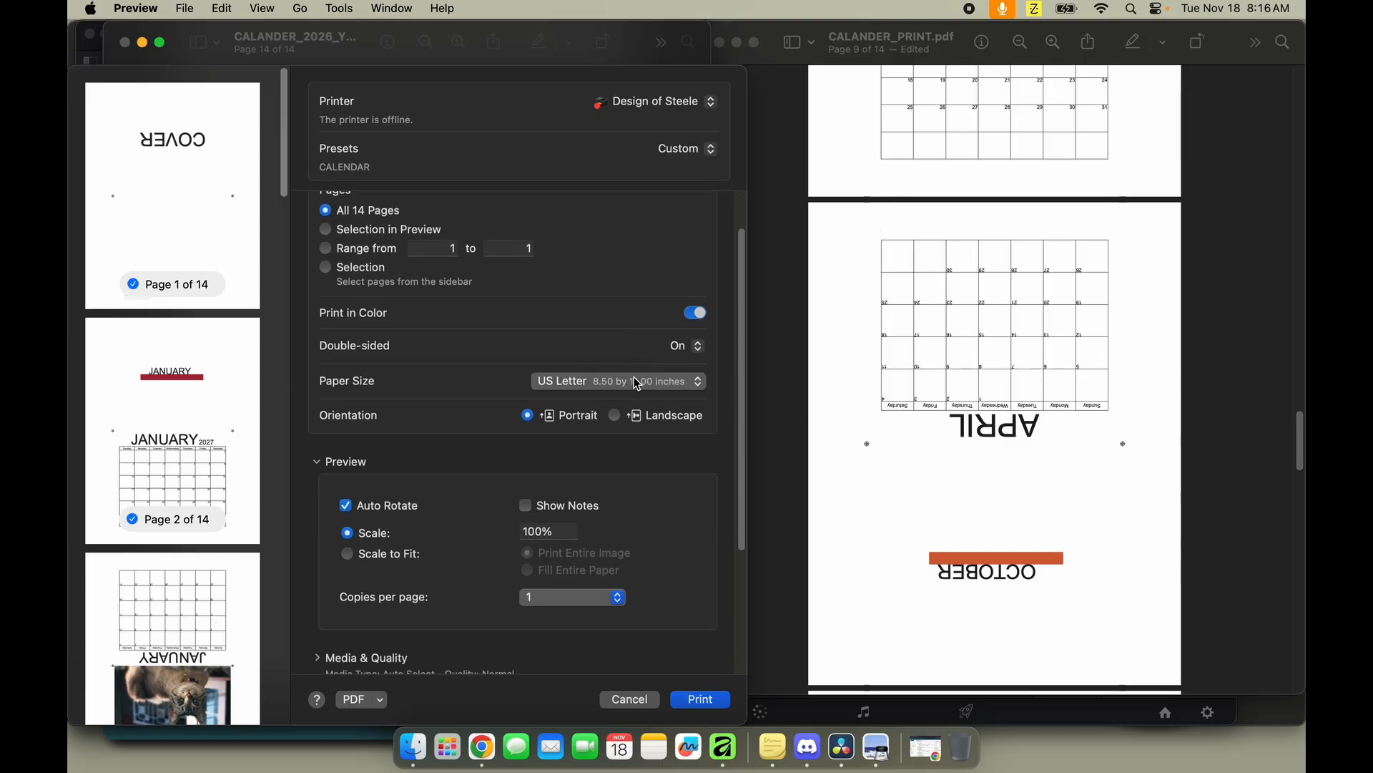
scroll(638, 385, "down", 3)
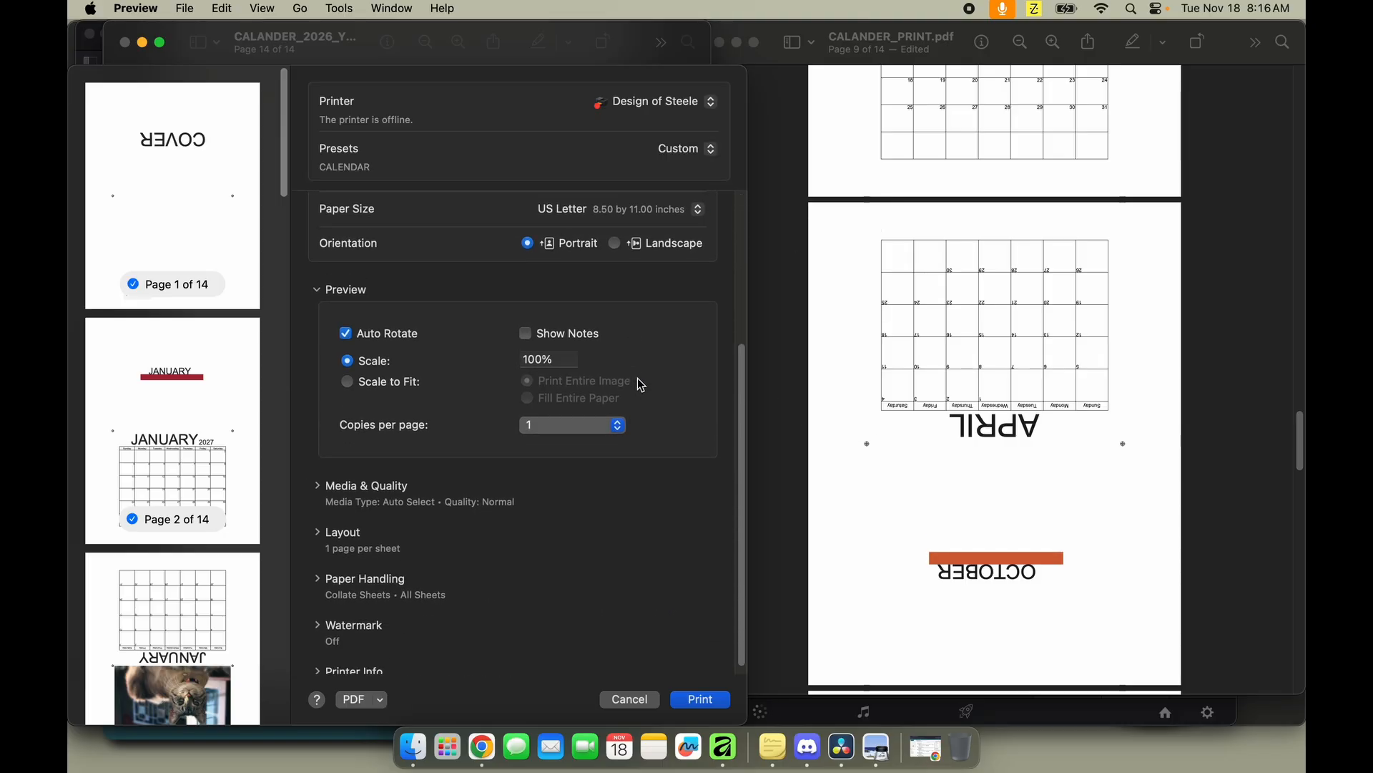